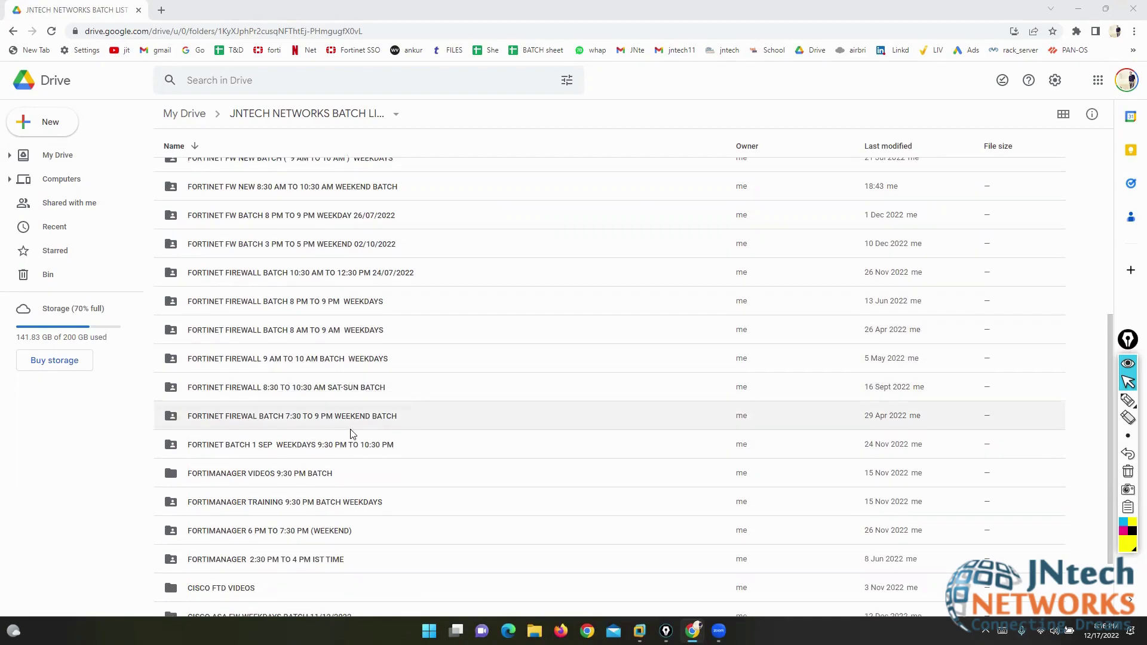
- Open the FORTINET FW WEEKEND BATCH 04/12/2022 Drive folder, then switch to the EVE-NG VM console
scroll(352, 433, up, 1)
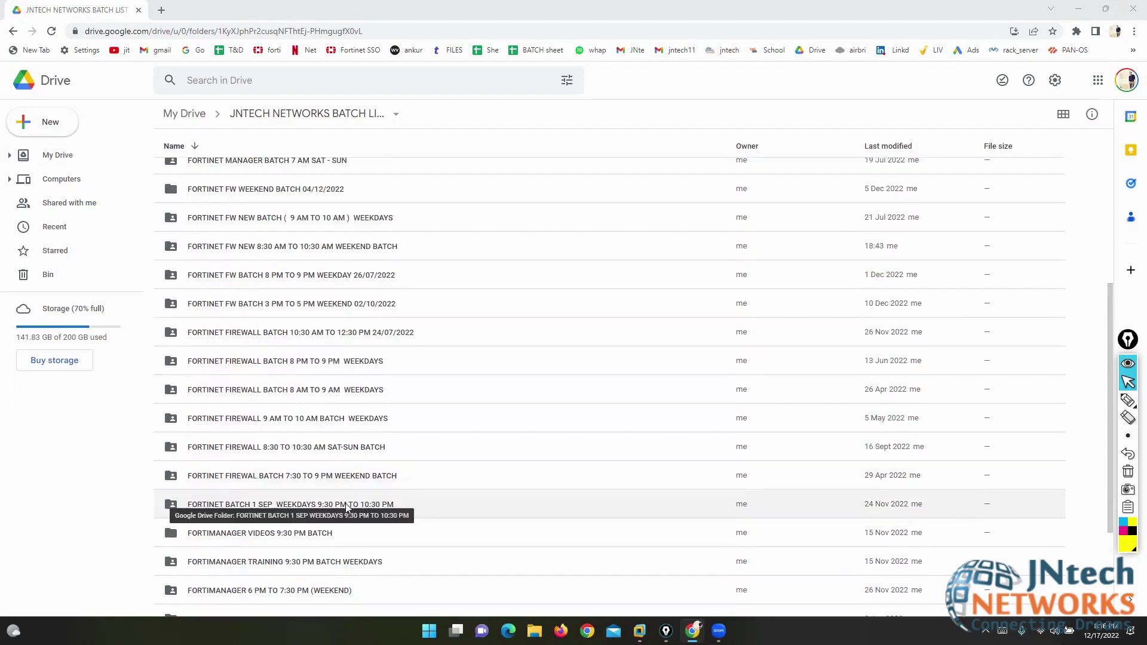
double_click(285, 190)
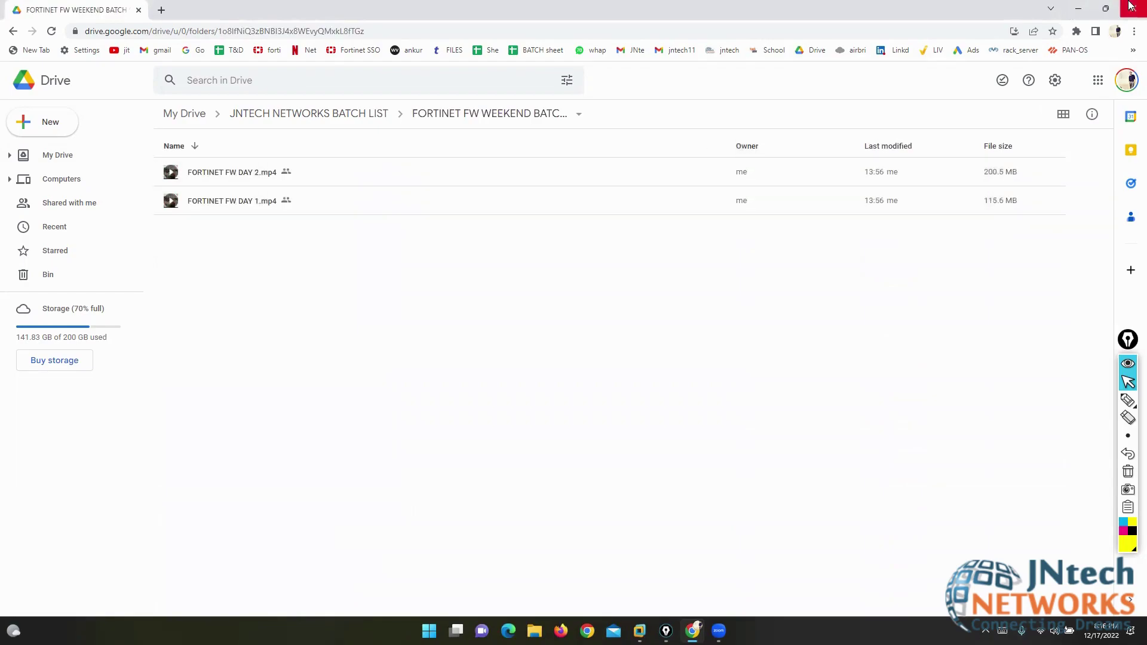
key(ctrl+super+Right)
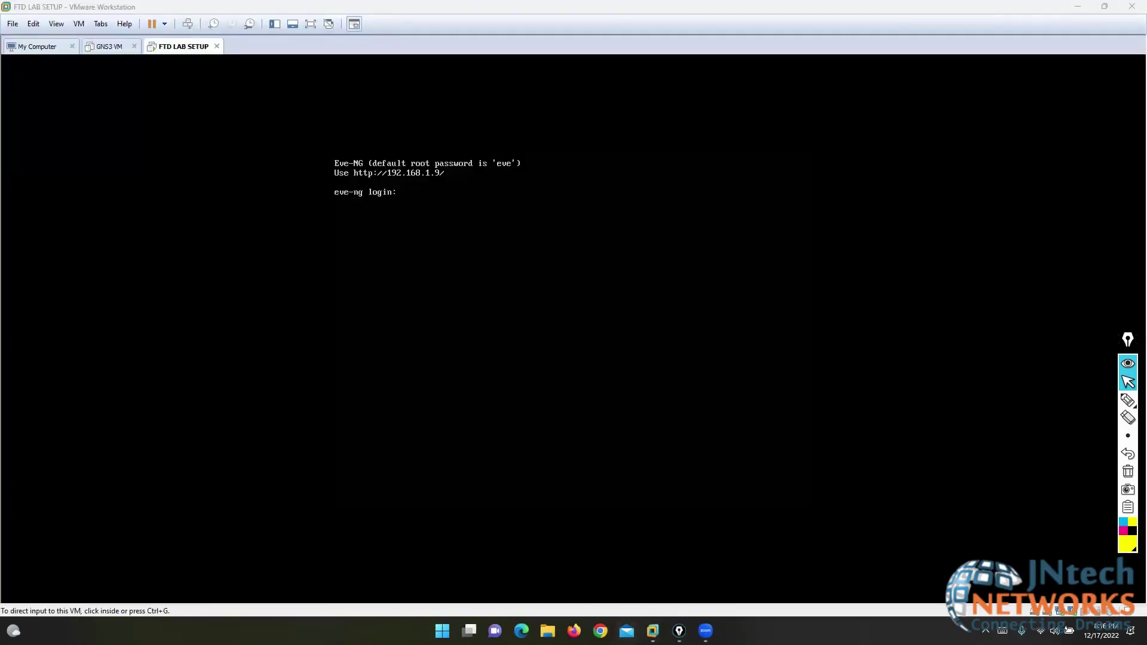
- Sign in to the EVE-NG web interface at 192.168.1.9 as admin with the account password
click(600, 631)
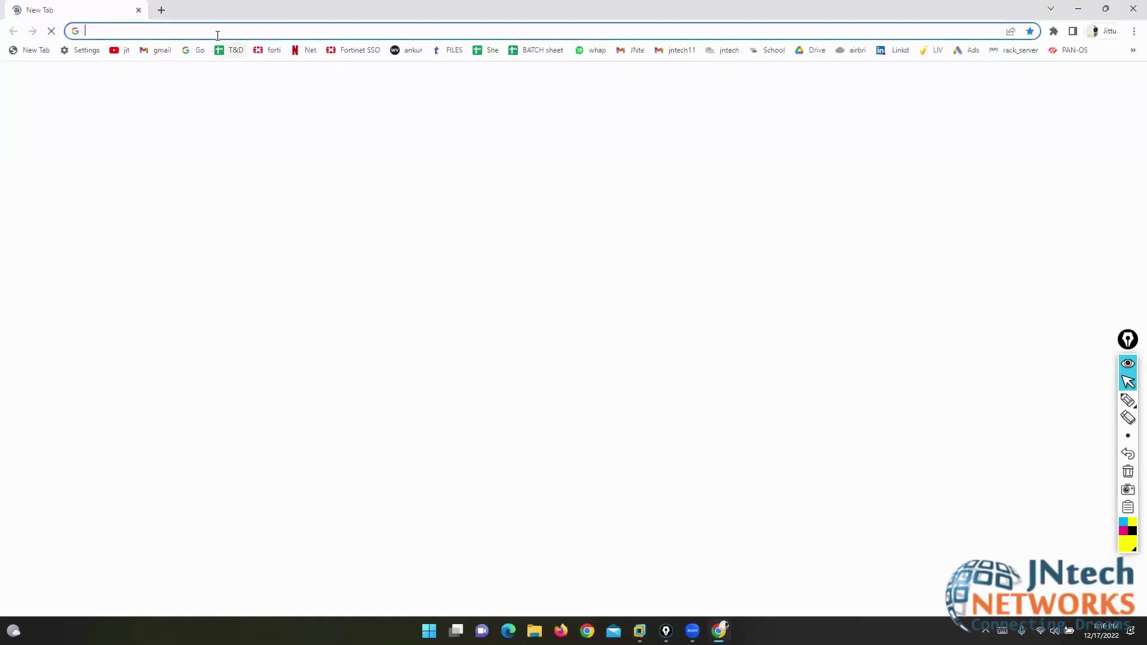
text(192.168.1.1)
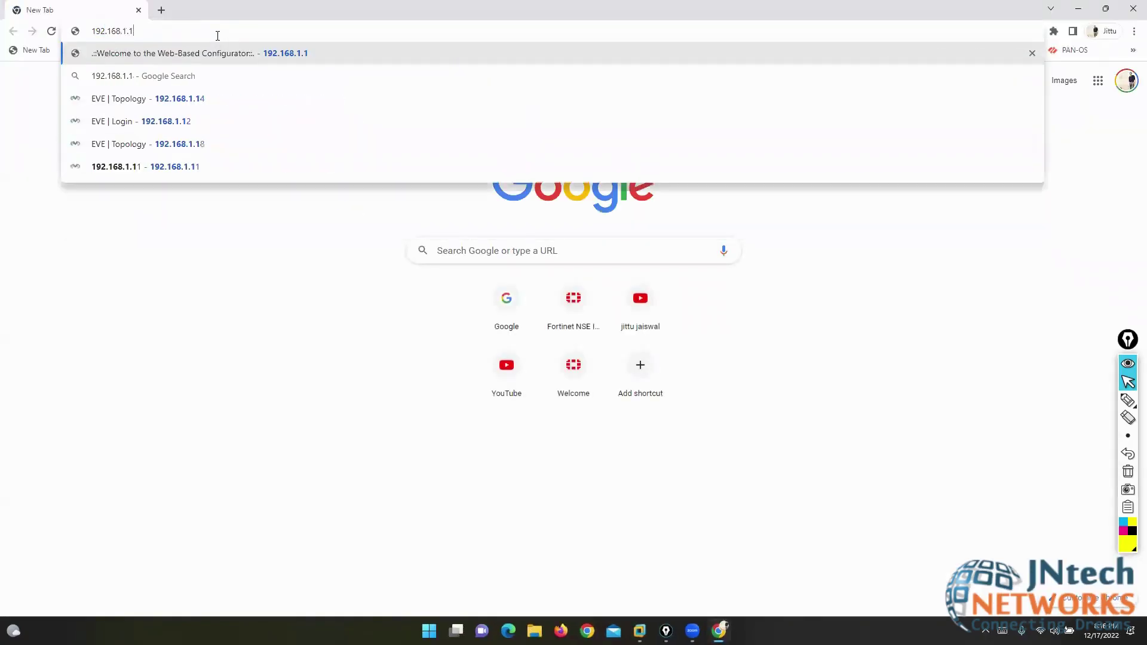
key(BackSpace)
text(9)
key(Return)
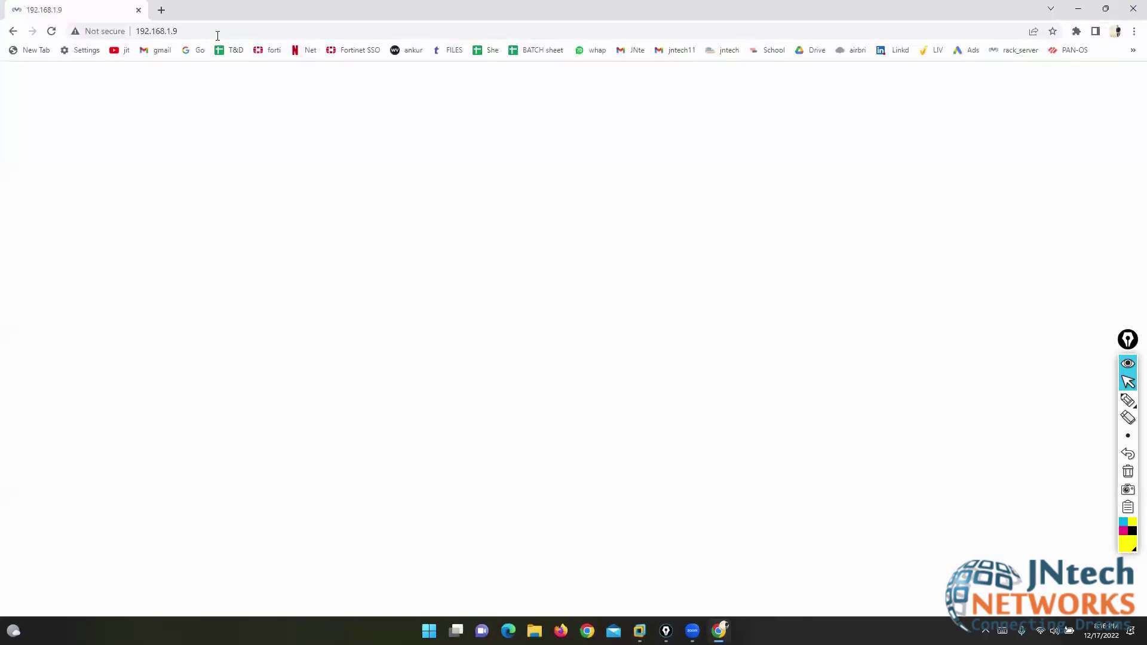
text(admin)
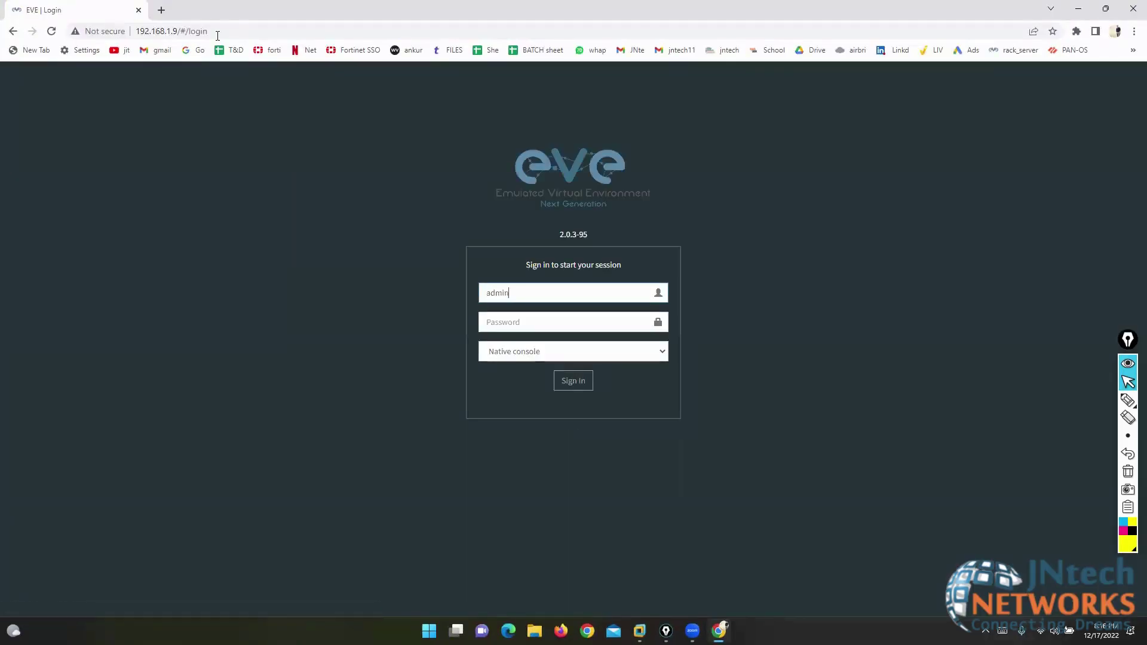
key(Tab)
text(eve)
key(Return)
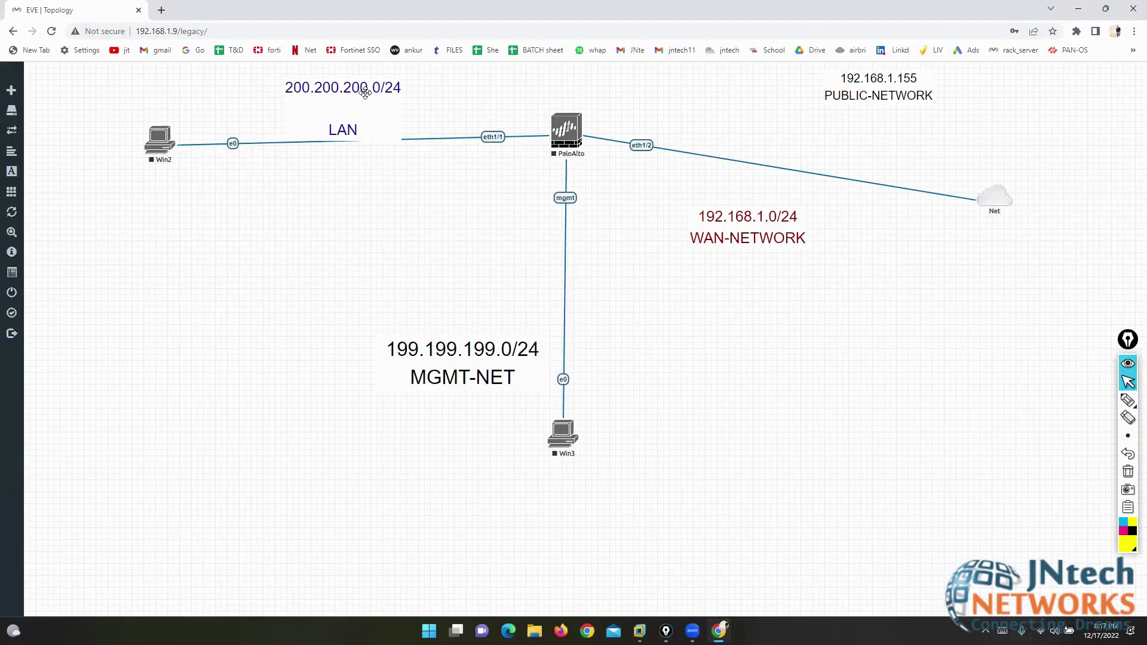
- Close the current lab and open the FIREWALL PALO lab
mouse_move(19, 347)
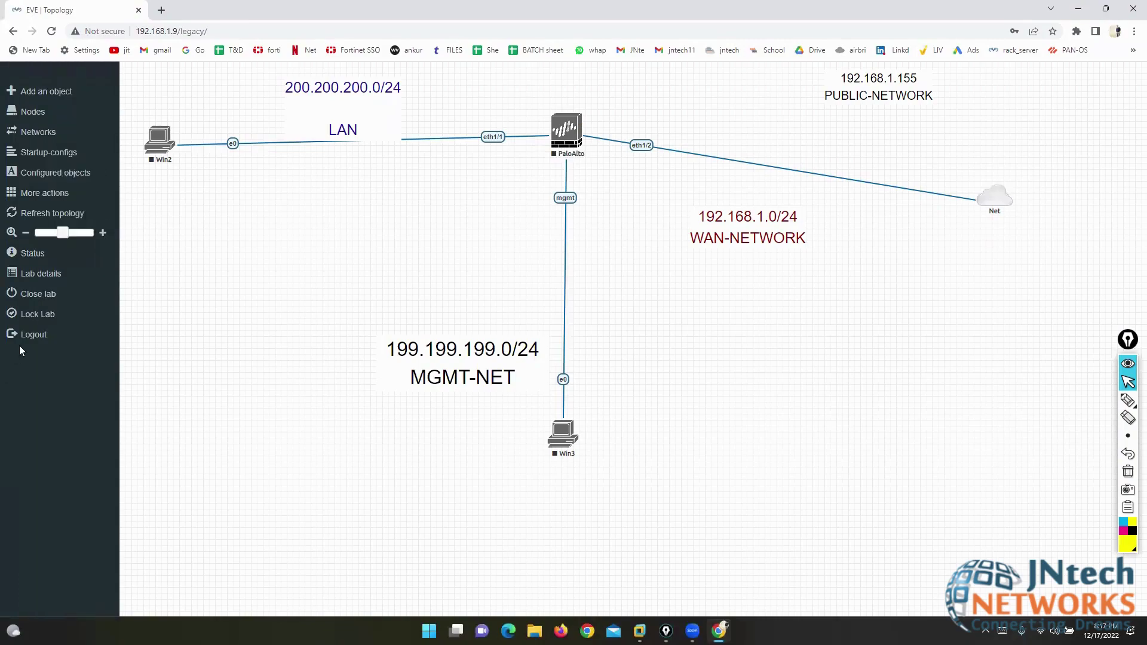
click(35, 293)
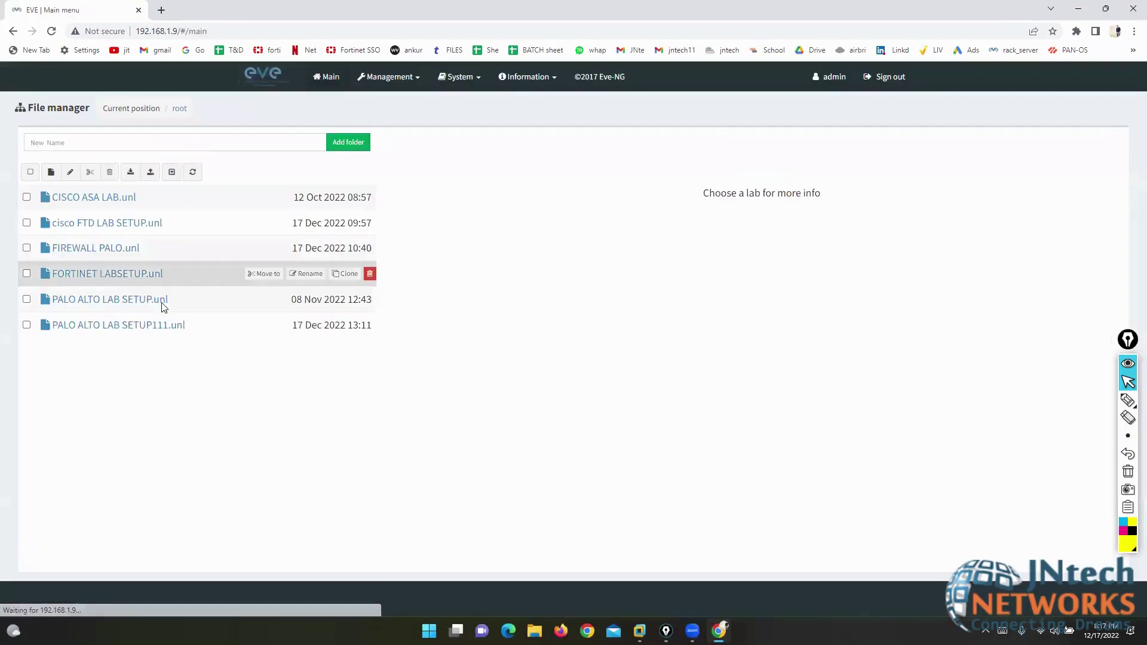
click(103, 306)
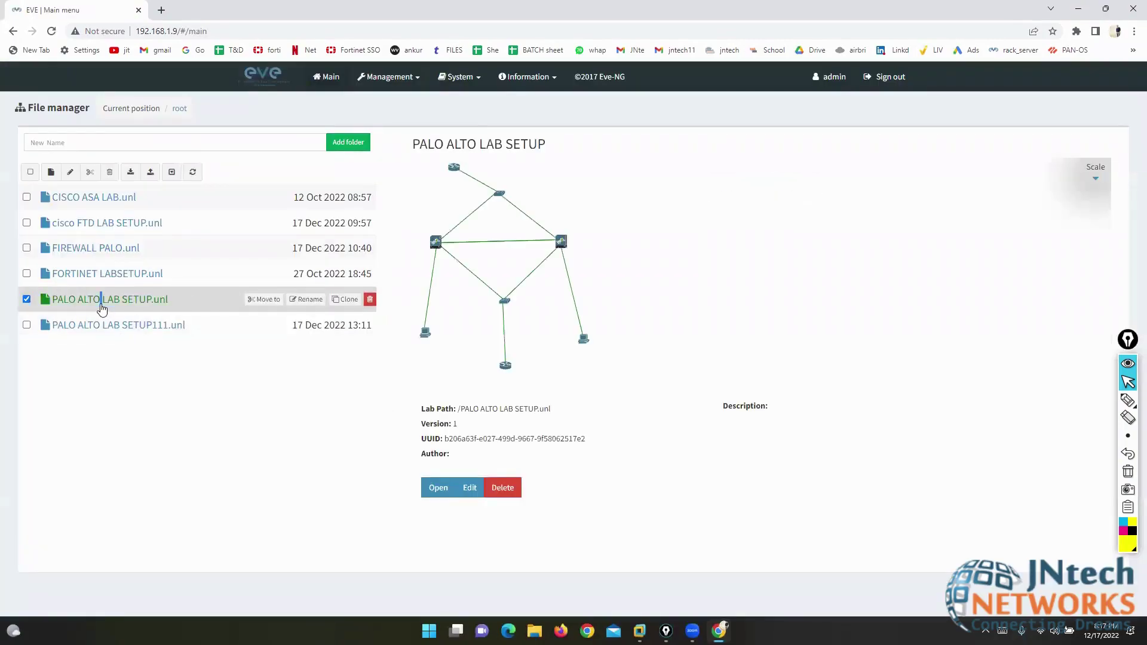
click(105, 274)
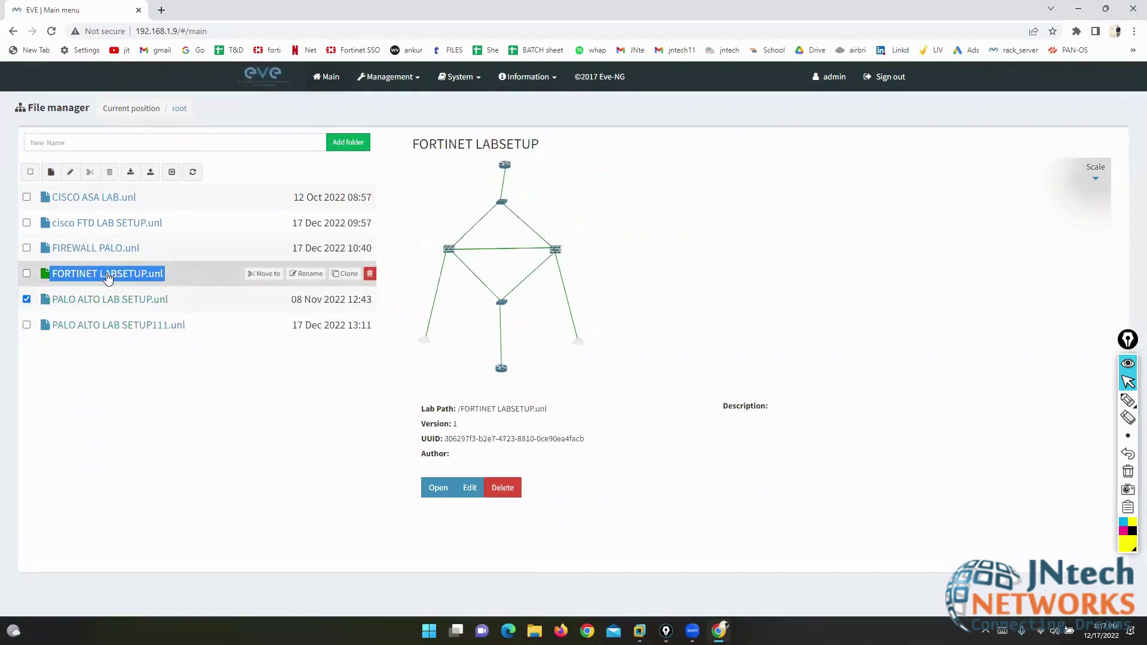
click(76, 248)
click(437, 489)
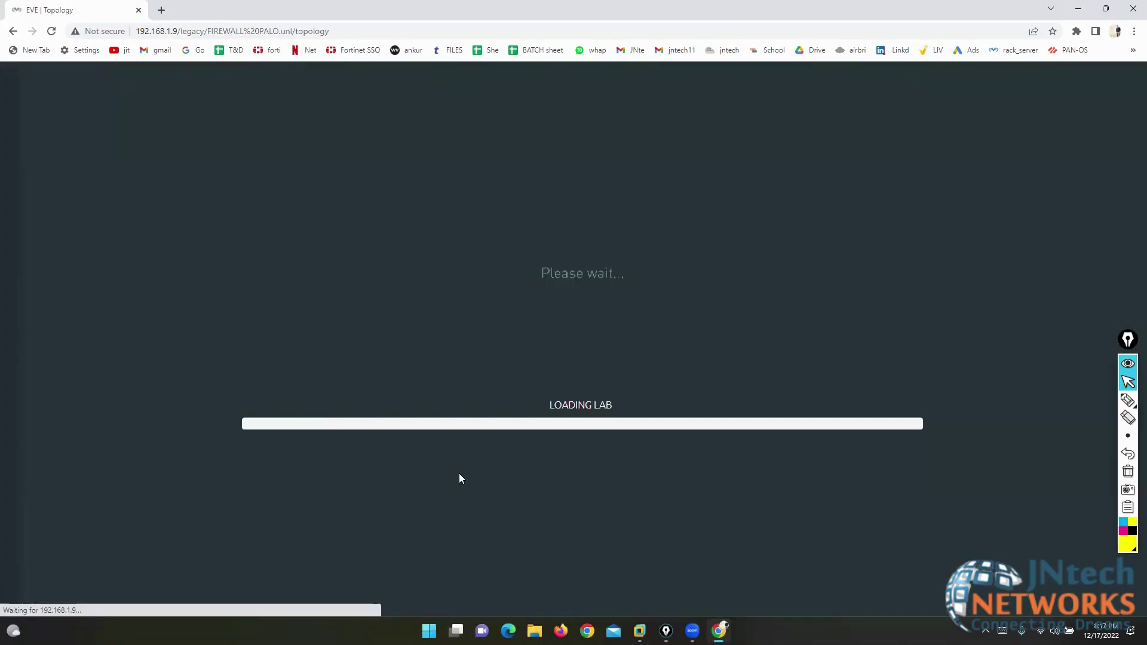
- Reposition the SITE-B Fortinet node and router in the topology, then bring up File Explorer
drag(903, 412, 932, 441)
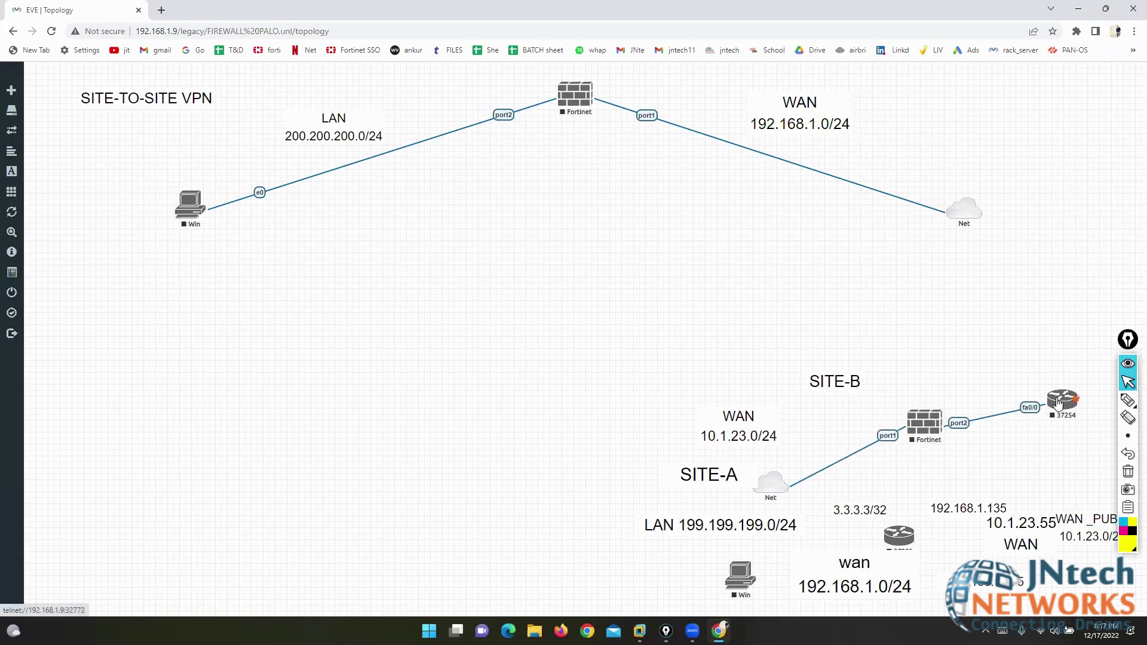
drag(1061, 405, 1080, 436)
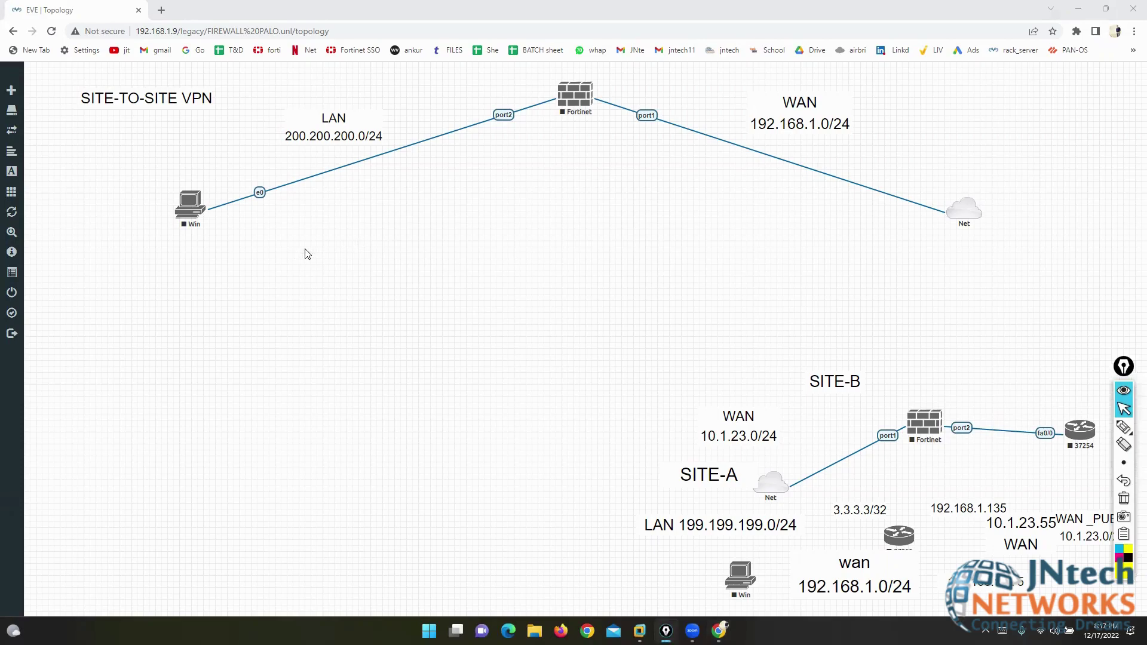
drag(1128, 374, 1134, 256)
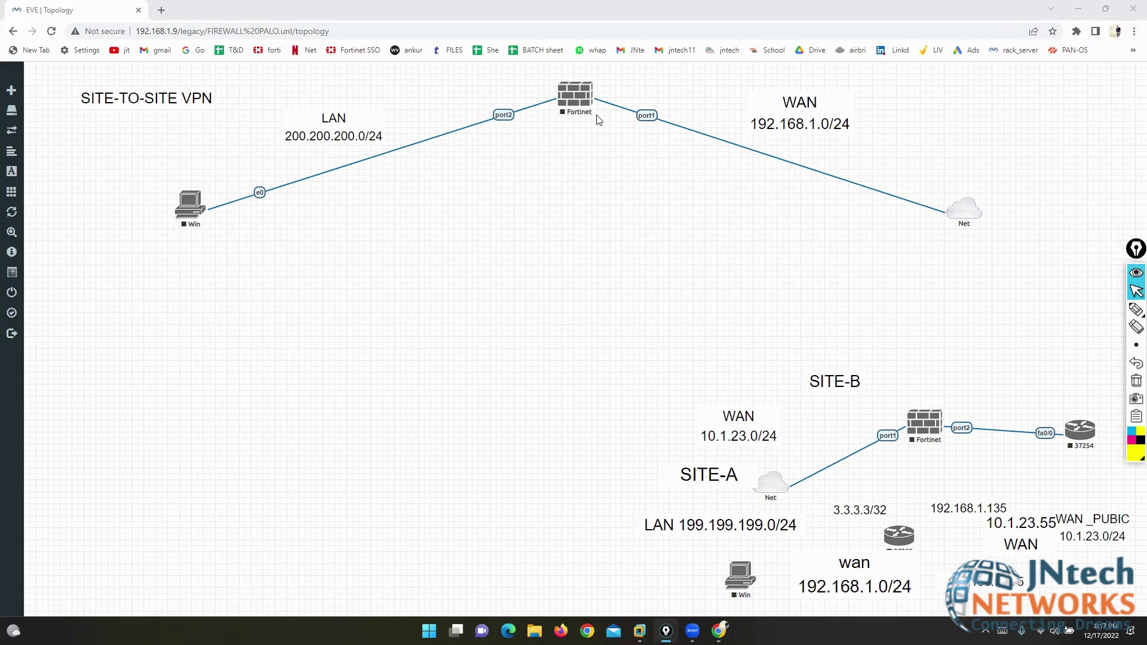
key(super+e)
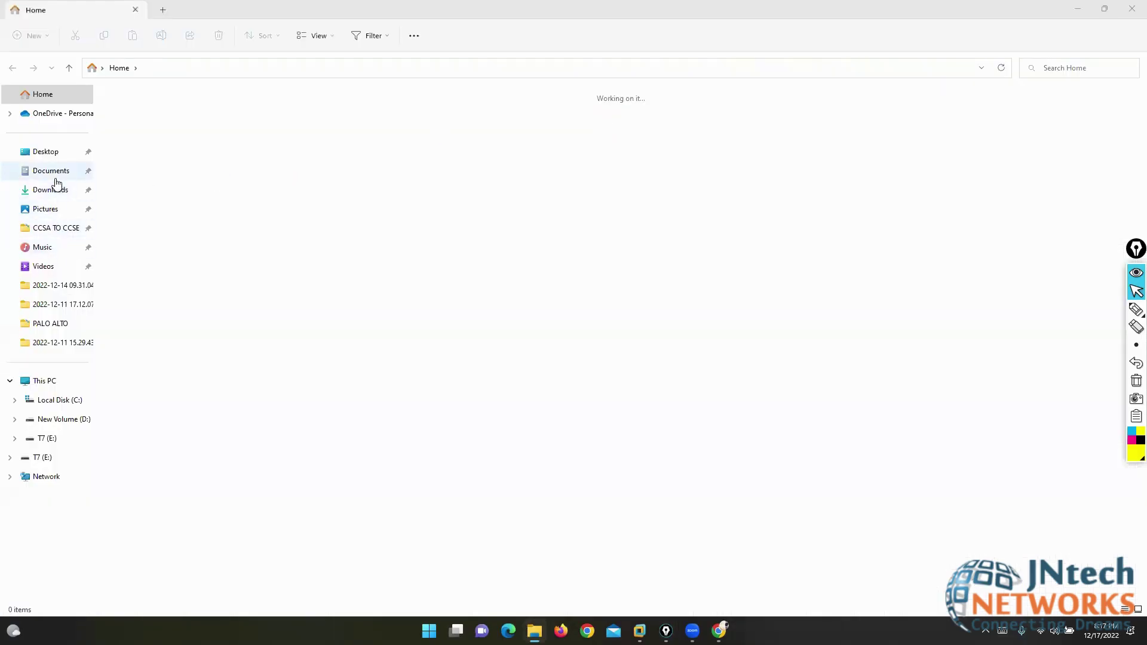
- Open the fortinet firewall topics notes from D: > Fortinet Firewall > FORTINATE in Notepad
click(62, 418)
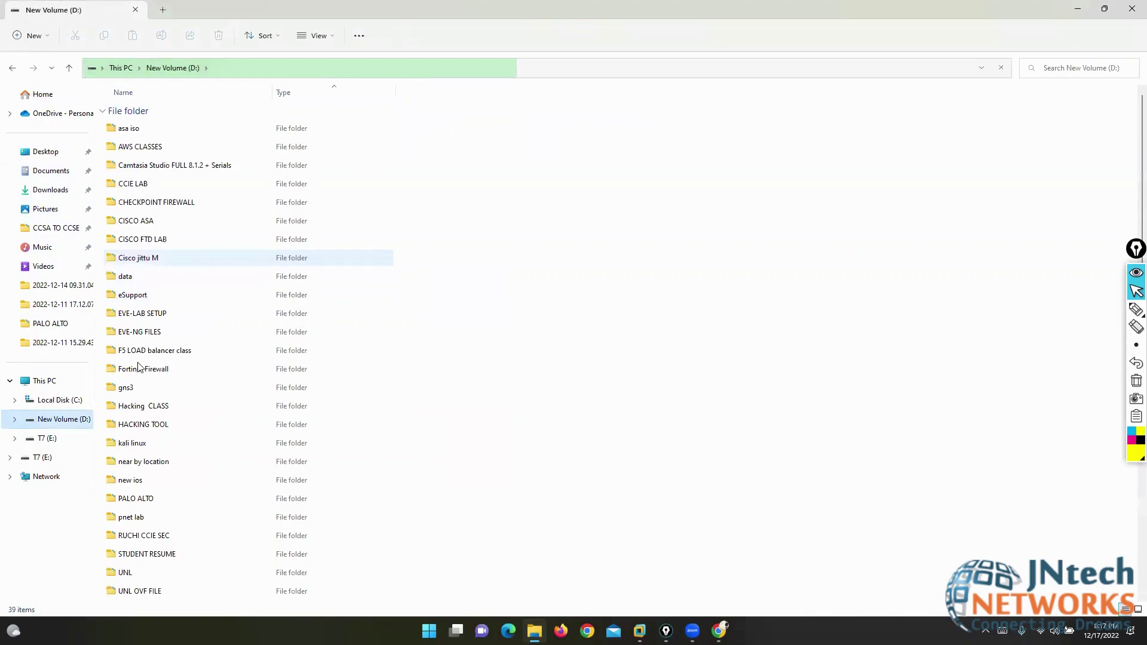
click(145, 372)
double_click(145, 371)
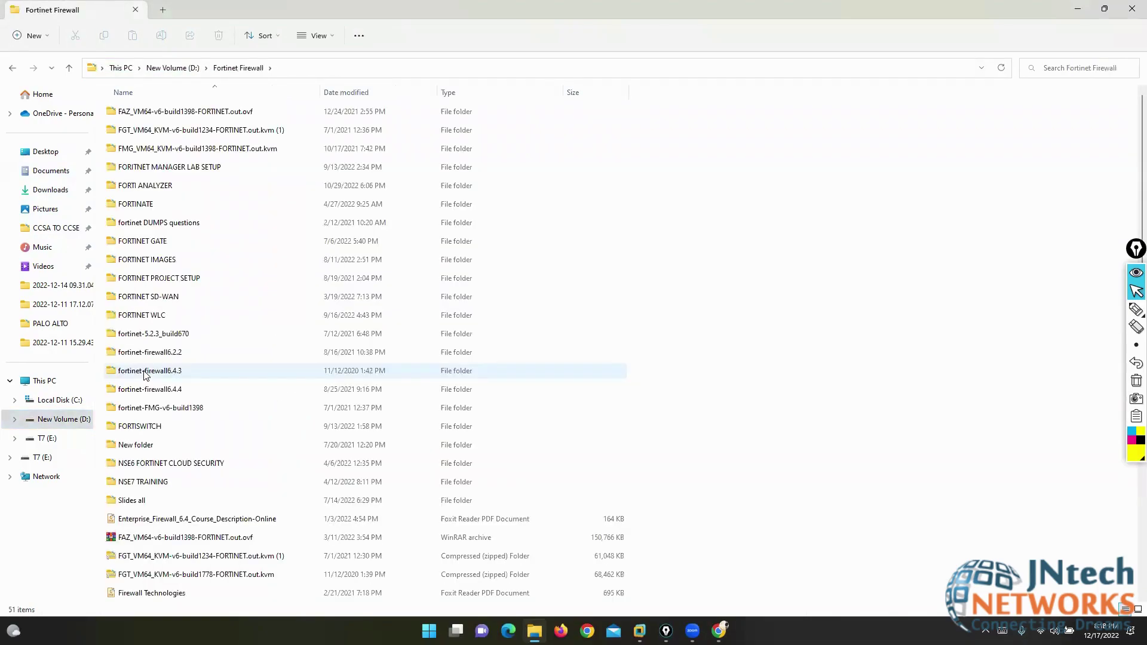
text(fortin)
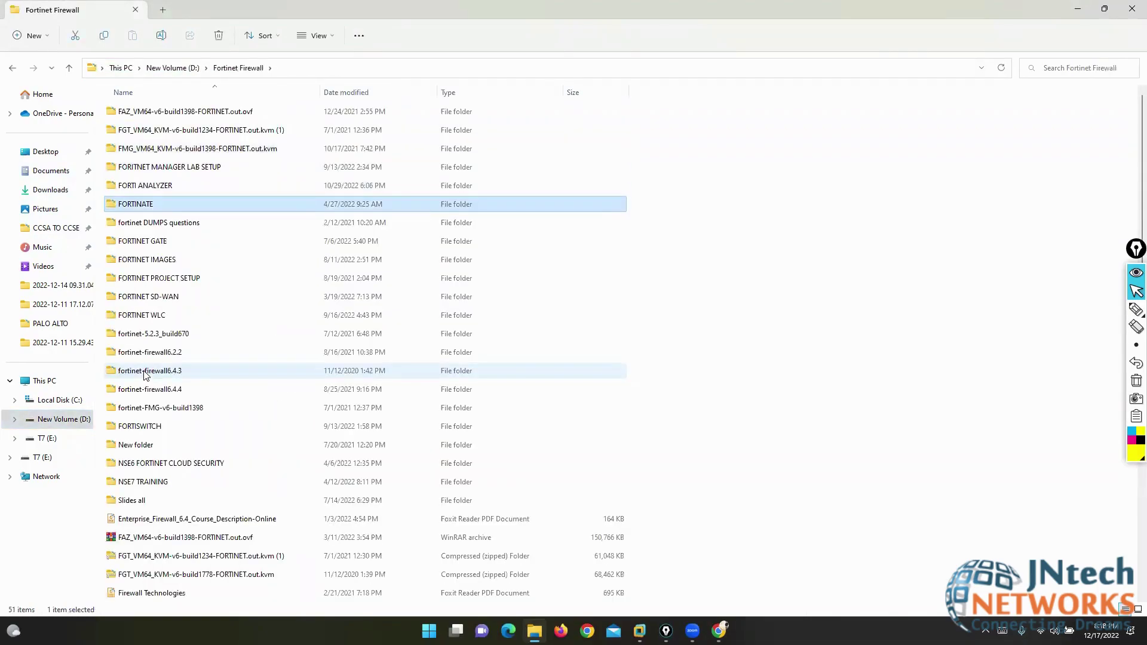
key(Return)
key(Down)
key(Down)
key(Return)
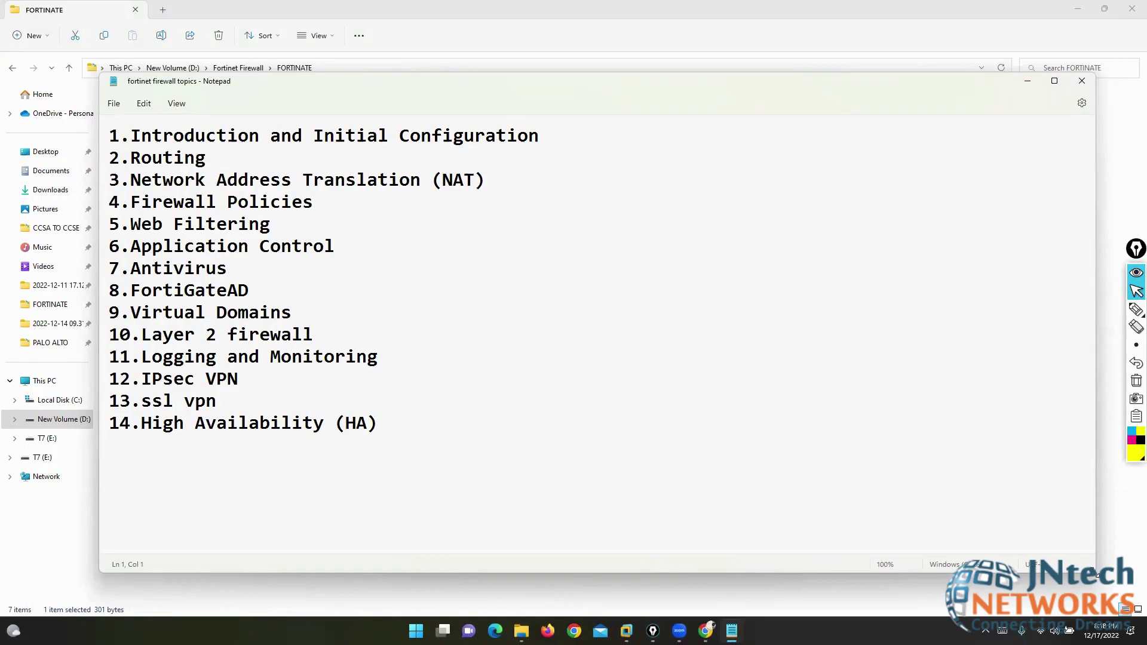
- Shrink the notes window, highlight the Introduction and Initial Configuration topic, and return to EVE-NG
drag(1097, 573, 645, 510)
drag(120, 137, 555, 140)
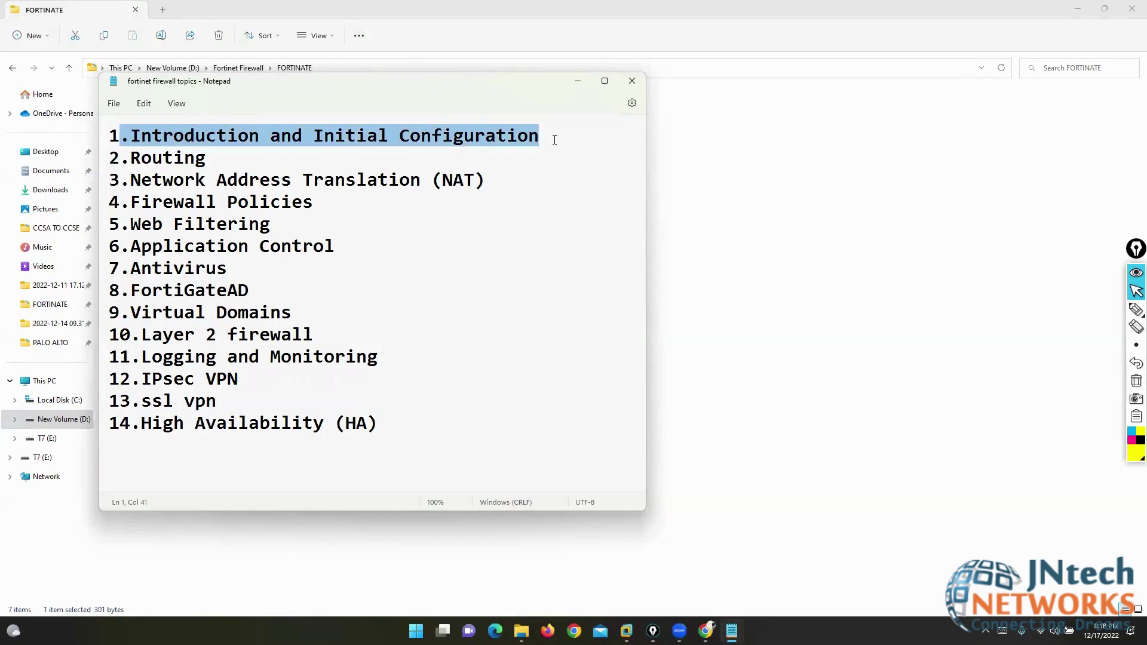
click(706, 631)
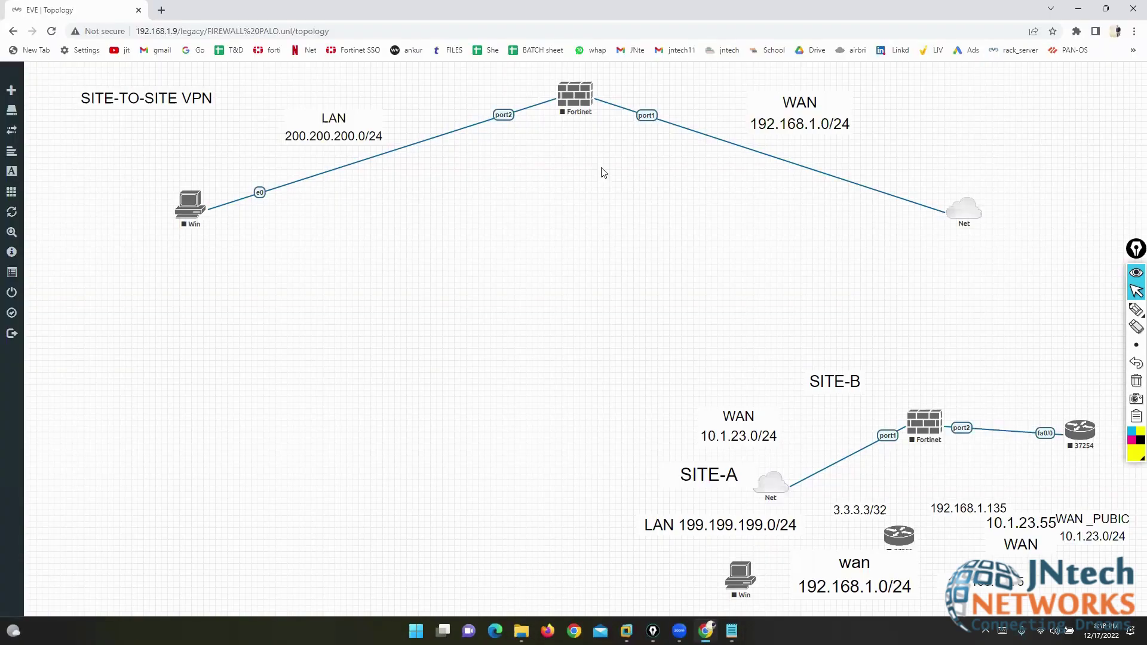
right_click(568, 102)
click(601, 122)
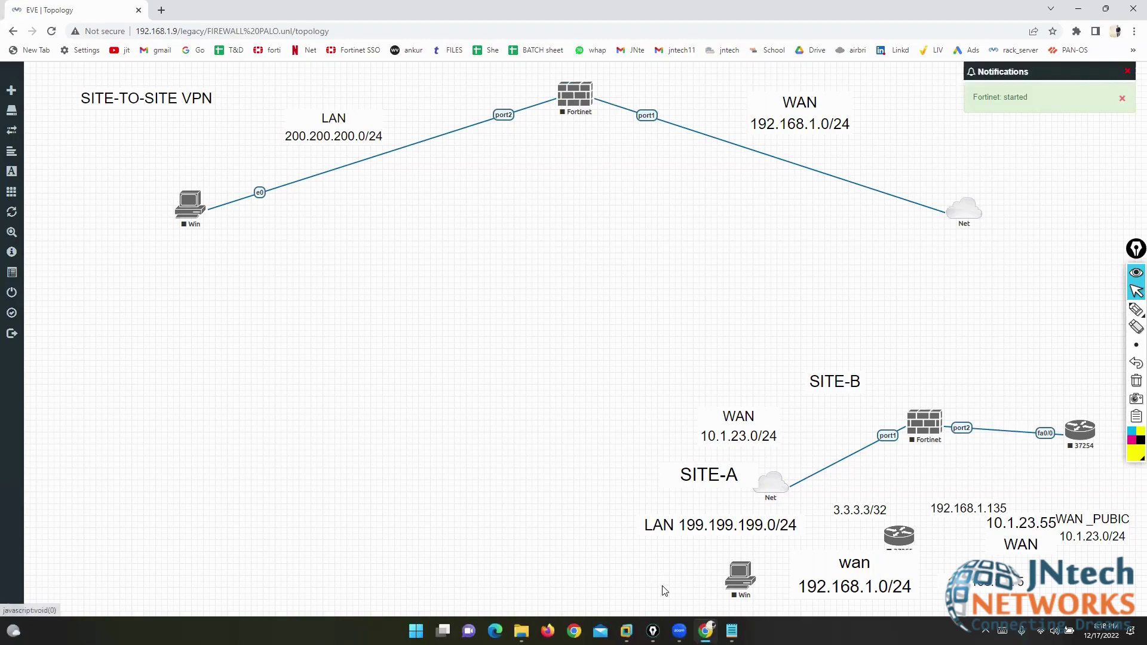
key(super+r)
text(ms)
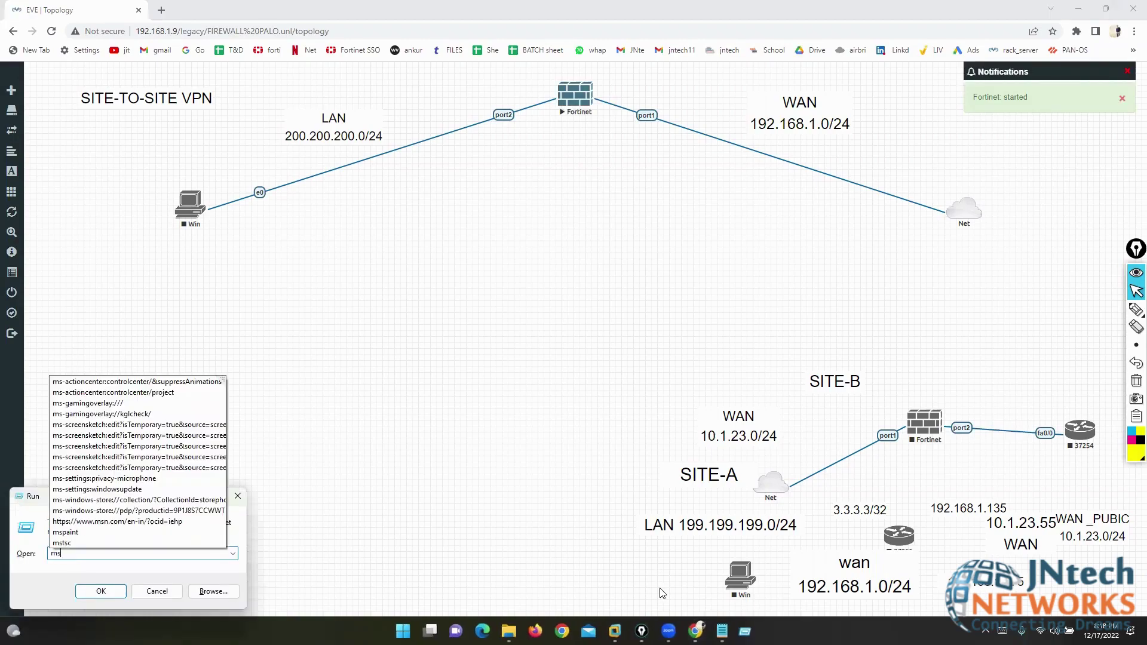
key(Up)
key(Up)
key(Return)
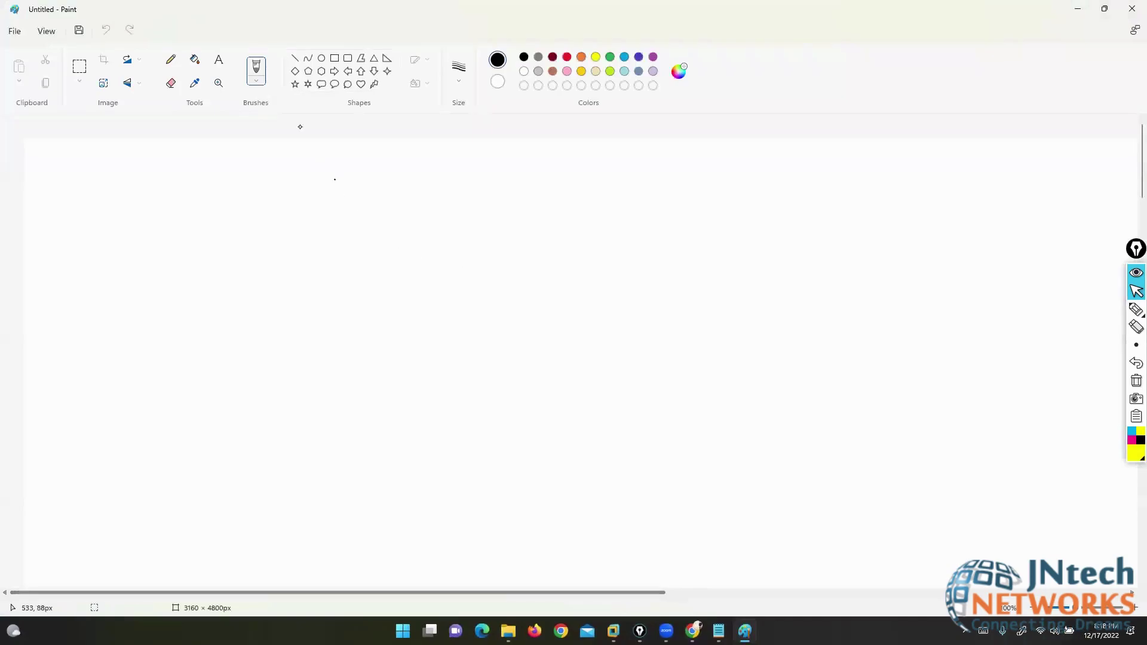
click(766, 260)
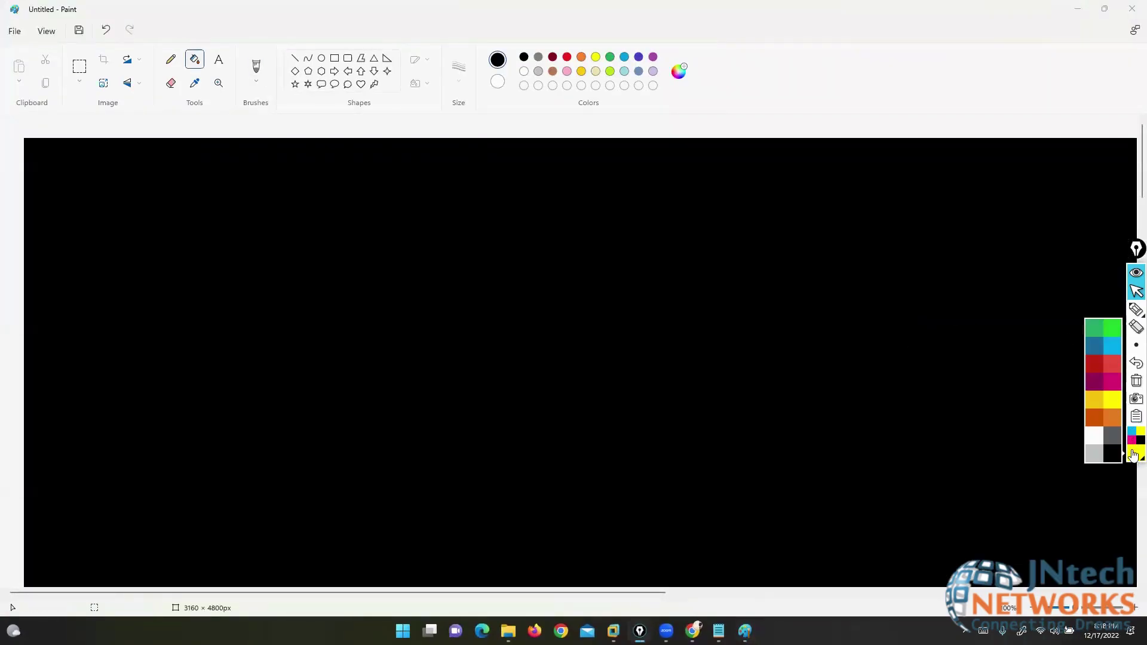
mouse_move(1134, 316)
click(1101, 308)
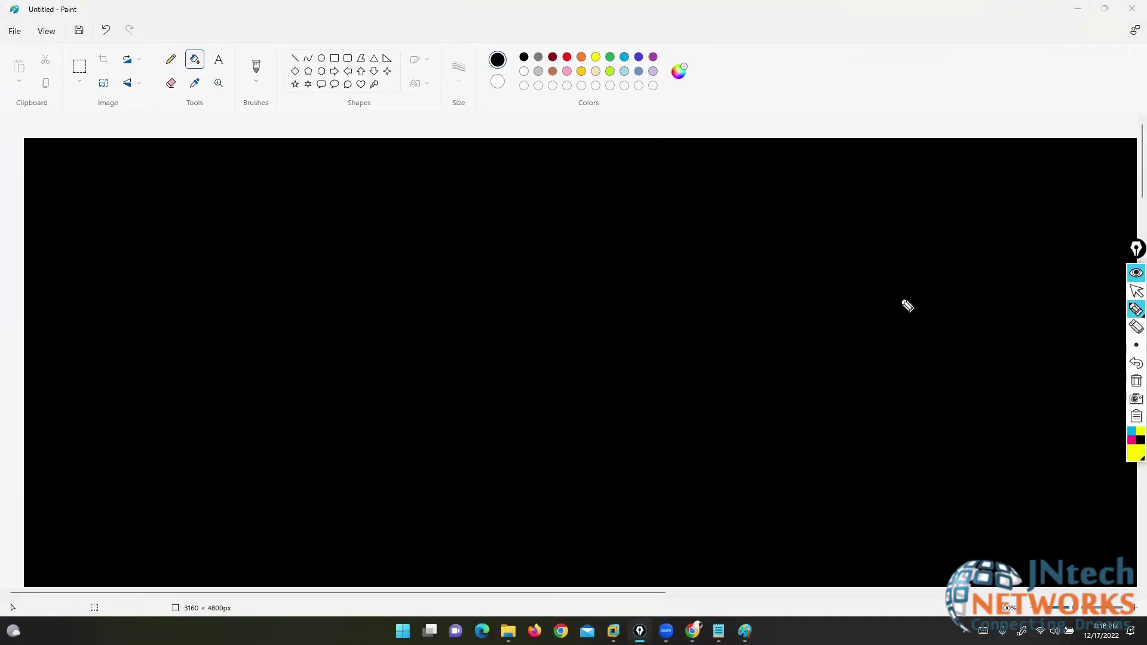
click(262, 185)
mouse_move(266, 172)
mouse_down()
mouse_move(266, 198)
mouse_move(275, 168)
mouse_up()
drag(265, 181, 286, 181)
mouse_move(304, 185)
mouse_down()
mouse_move(298, 202)
mouse_move(323, 193)
mouse_up()
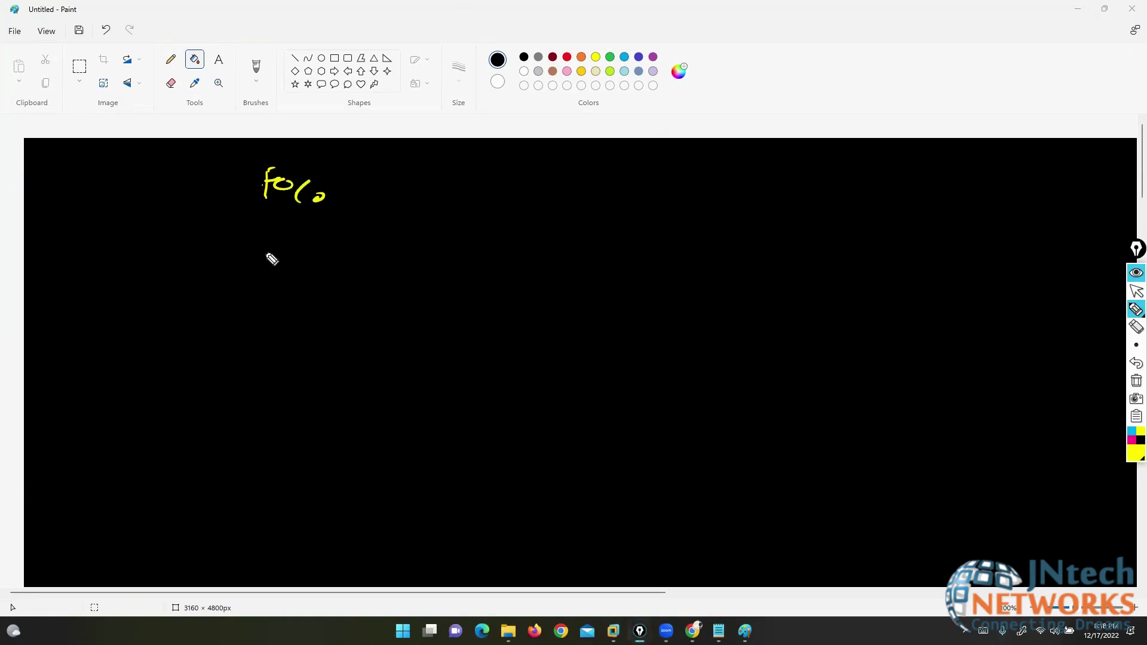
drag(263, 239, 262, 269)
drag(265, 239, 268, 254)
click(282, 256)
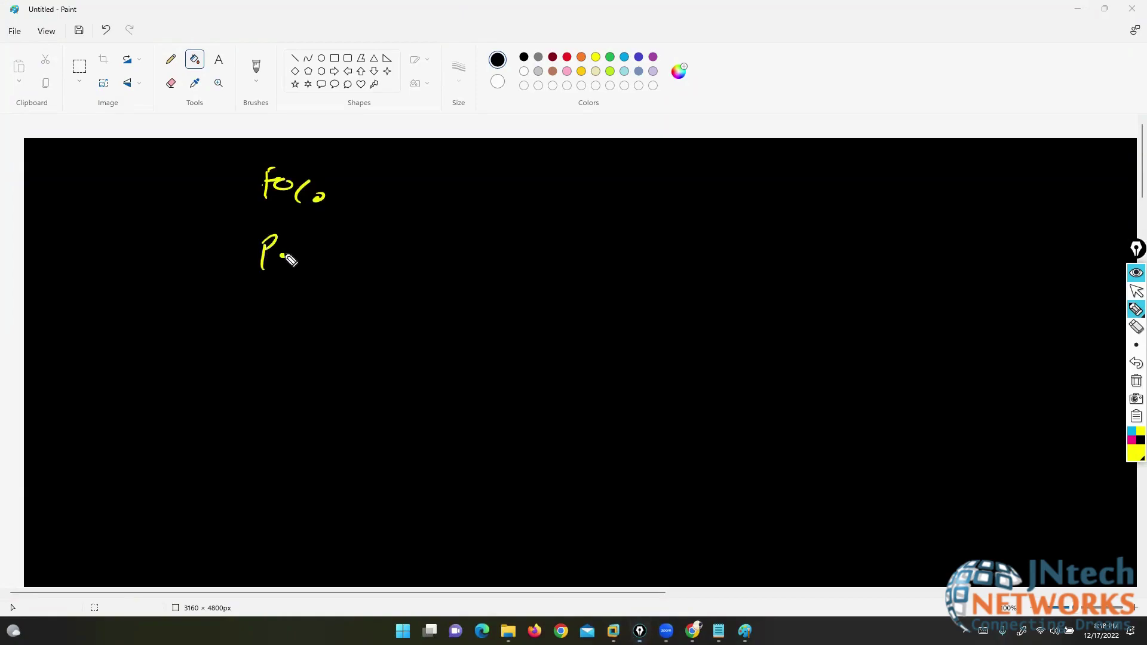
click(1136, 363)
click(1137, 362)
drag(263, 243, 275, 239)
mouse_move(262, 256)
mouse_down()
mouse_move(290, 255)
mouse_move(297, 277)
mouse_up()
drag(322, 263, 320, 266)
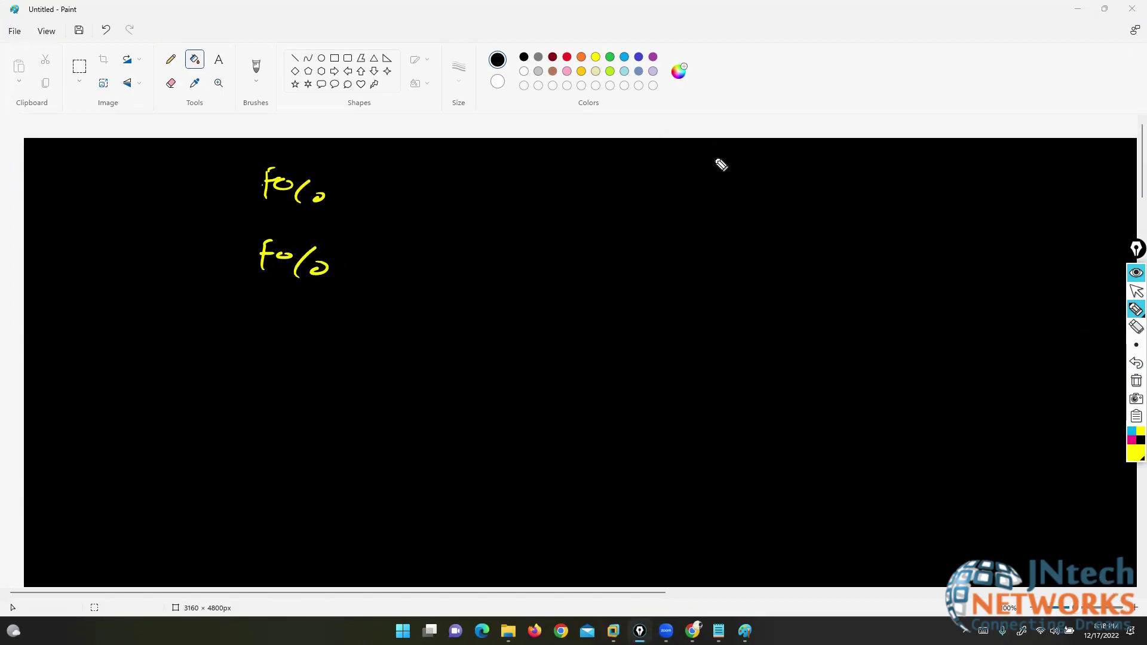
mouse_move(690, 156)
mouse_down()
mouse_move(730, 147)
mouse_move(814, 159)
mouse_up()
mouse_move(886, 146)
mouse_down()
mouse_move(888, 162)
mouse_move(956, 164)
mouse_move(963, 154)
mouse_move(999, 182)
mouse_move(1050, 156)
mouse_move(1037, 195)
mouse_up()
drag(694, 123, 705, 169)
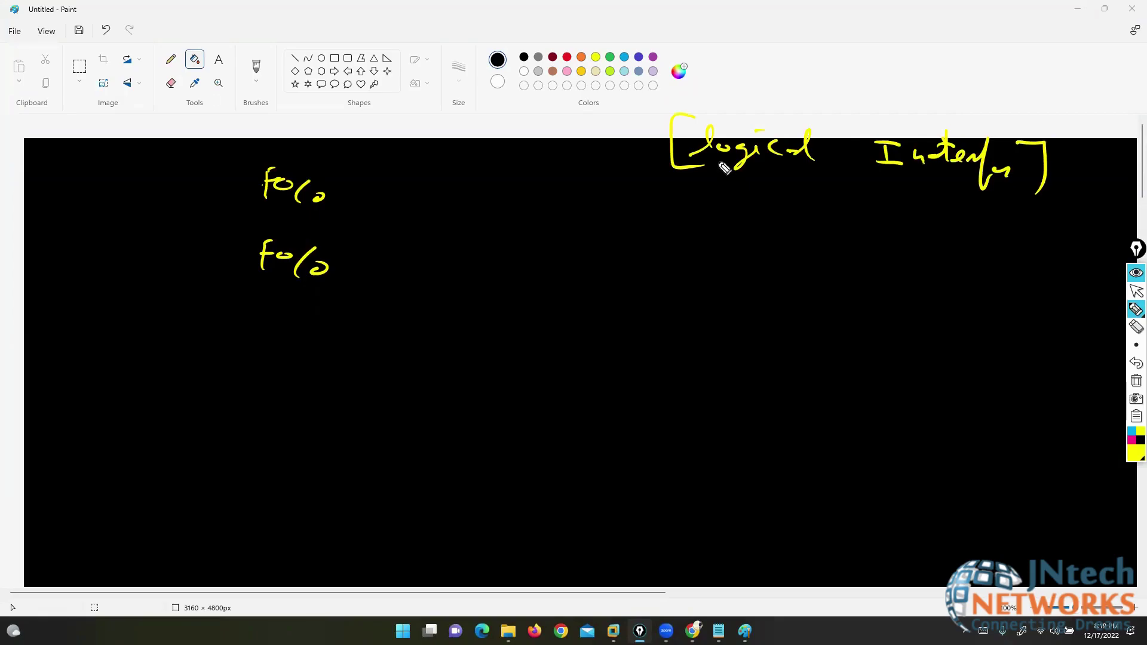
mouse_move(724, 225)
mouse_down()
mouse_move(804, 243)
mouse_move(804, 233)
mouse_move(840, 240)
mouse_move(842, 221)
mouse_up()
drag(852, 214, 865, 254)
drag(720, 212, 726, 245)
click(647, 217)
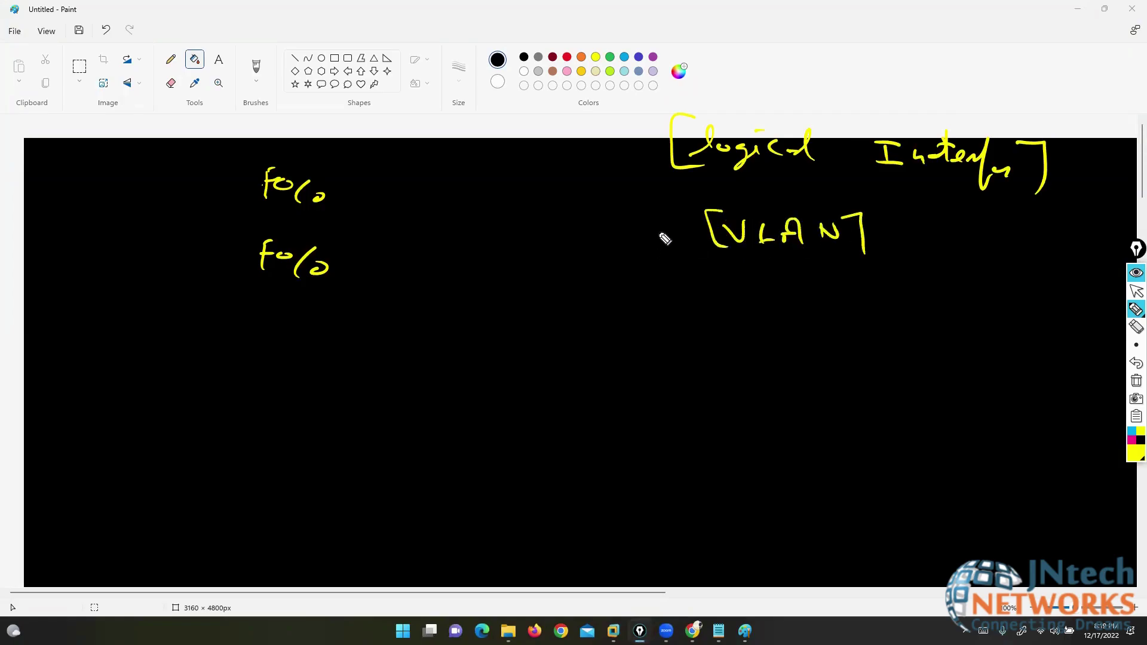
mouse_move(658, 233)
mouse_down()
mouse_move(658, 248)
mouse_move(674, 252)
mouse_up()
drag(647, 230, 645, 261)
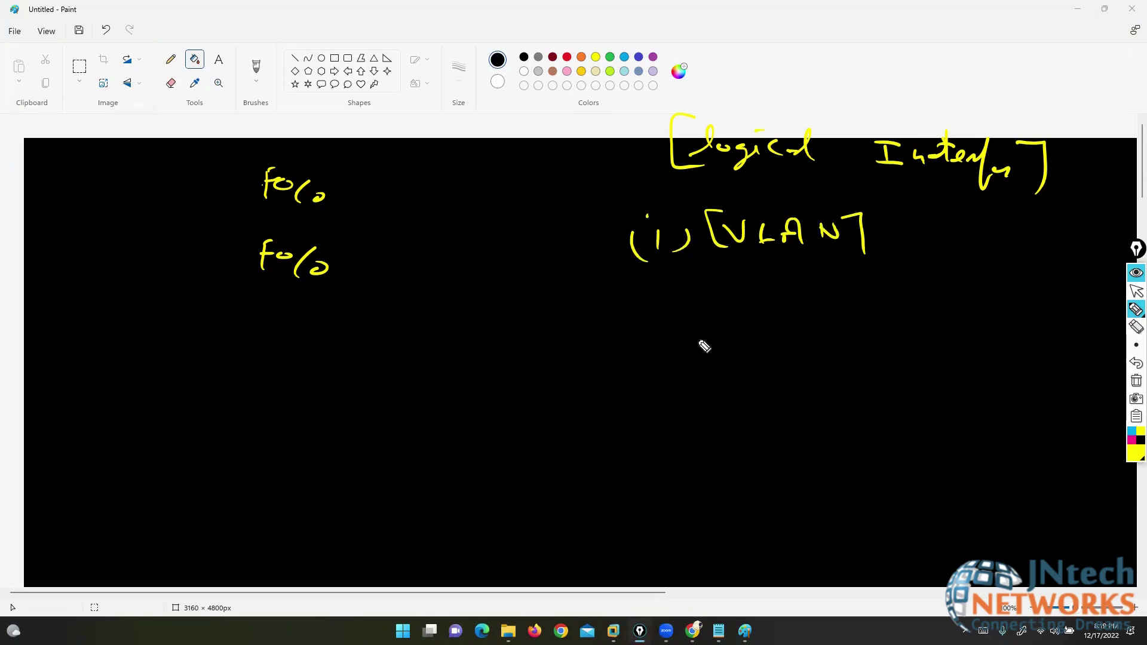
mouse_move(639, 302)
mouse_down()
mouse_move(638, 317)
mouse_move(684, 323)
mouse_up()
click(633, 288)
click(656, 290)
drag(609, 305, 642, 336)
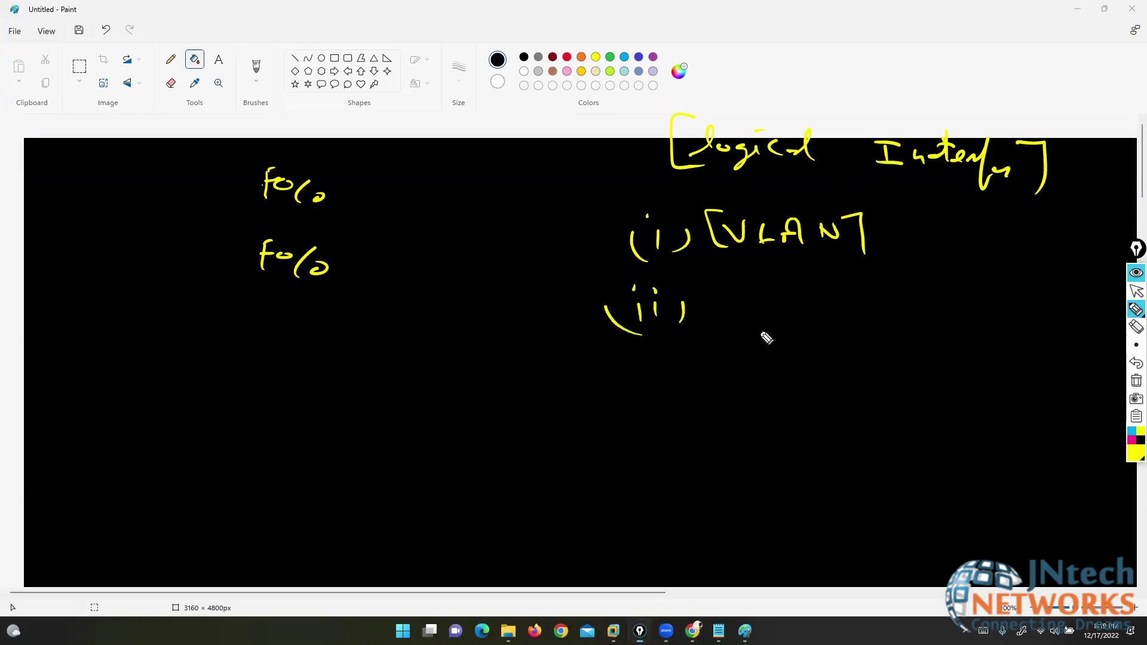
drag(762, 293, 752, 337)
mouse_move(777, 325)
mouse_down()
mouse_move(840, 349)
mouse_move(877, 332)
mouse_move(914, 335)
mouse_move(916, 355)
mouse_up()
mouse_move(614, 399)
mouse_down()
mouse_move(615, 415)
mouse_move(626, 412)
mouse_up()
mouse_move(641, 397)
mouse_down()
mouse_move(640, 414)
mouse_move(661, 430)
mouse_up()
click(646, 387)
click(613, 385)
click(626, 385)
drag(585, 387, 591, 424)
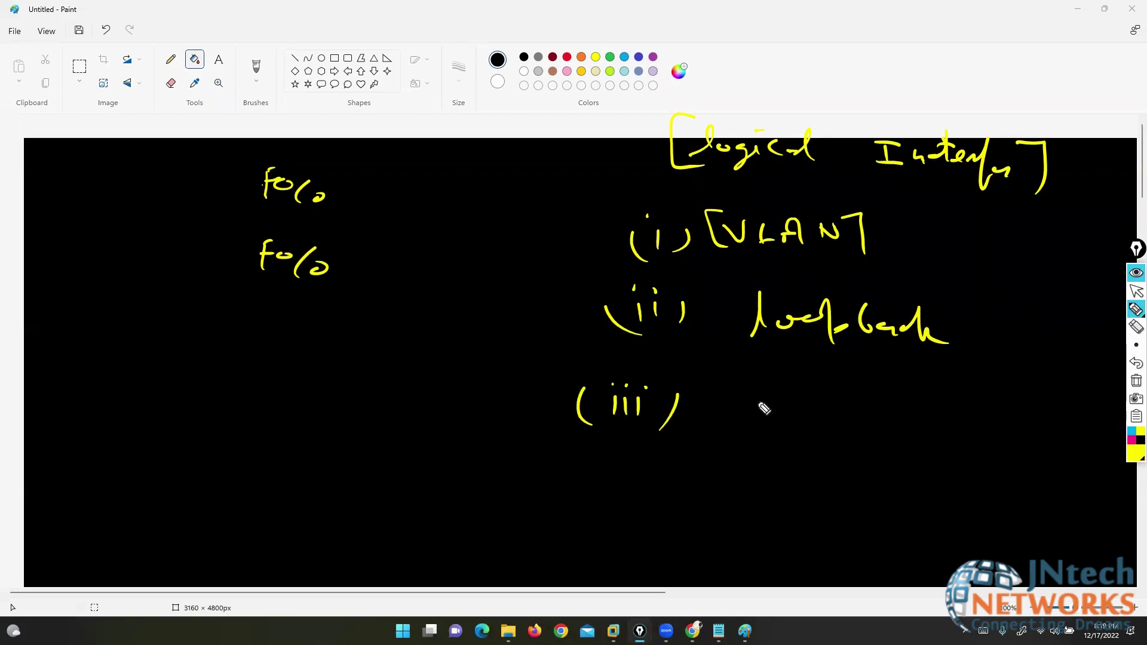
mouse_move(748, 411)
mouse_down()
mouse_move(791, 400)
mouse_move(840, 413)
mouse_move(885, 395)
mouse_move(906, 421)
mouse_move(960, 426)
mouse_up()
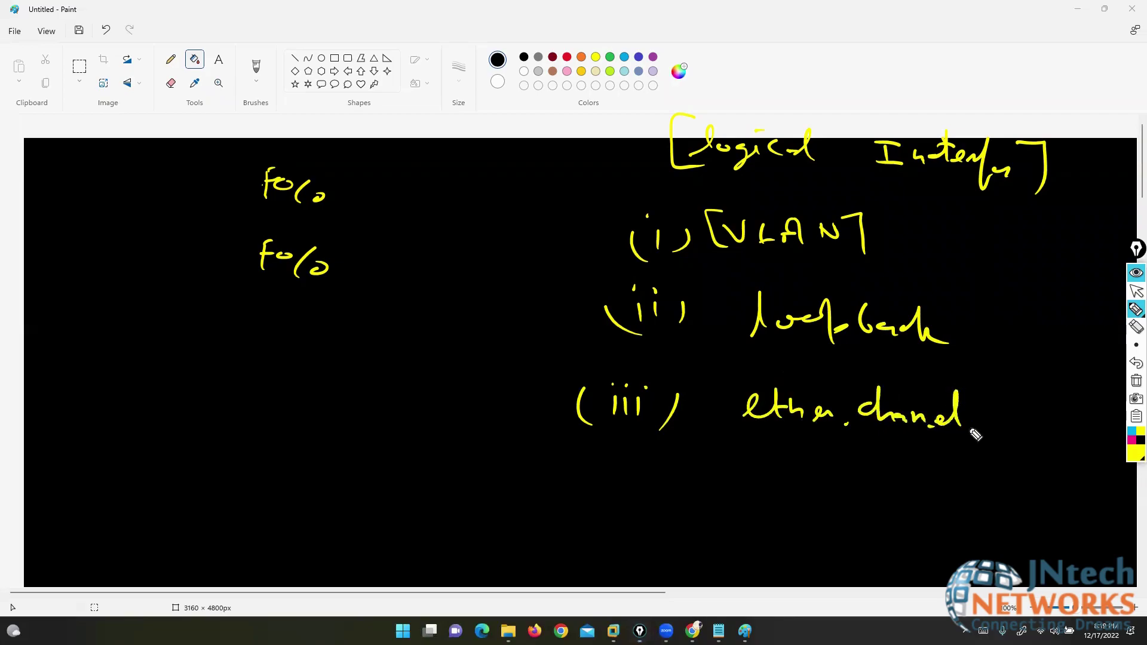
click(604, 449)
mouse_move(603, 458)
mouse_down()
mouse_move(605, 485)
mouse_move(634, 473)
mouse_up()
drag(654, 469, 637, 493)
drag(584, 461, 597, 499)
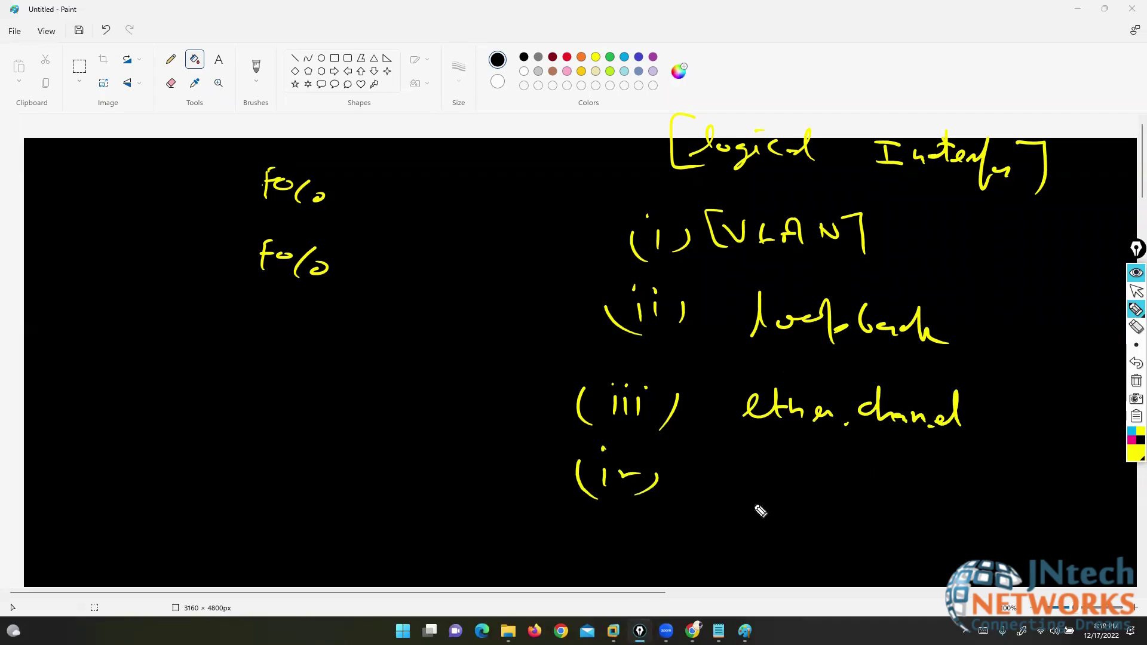
mouse_move(744, 493)
mouse_down()
mouse_move(761, 460)
mouse_move(790, 474)
mouse_move(796, 496)
mouse_move(828, 478)
mouse_move(831, 502)
mouse_up()
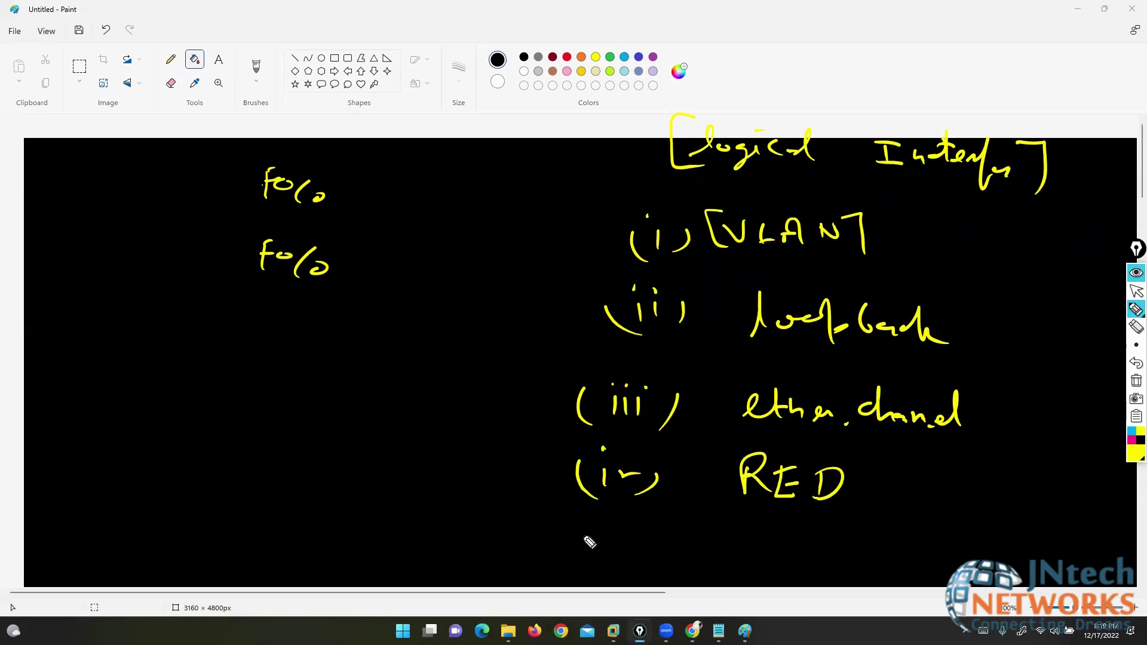
mouse_move(592, 536)
mouse_down()
mouse_move(626, 560)
mouse_move(572, 557)
mouse_up()
mouse_move(747, 534)
mouse_down()
mouse_move(726, 559)
mouse_move(794, 546)
mouse_move(878, 565)
mouse_move(937, 548)
mouse_move(1028, 566)
mouse_up()
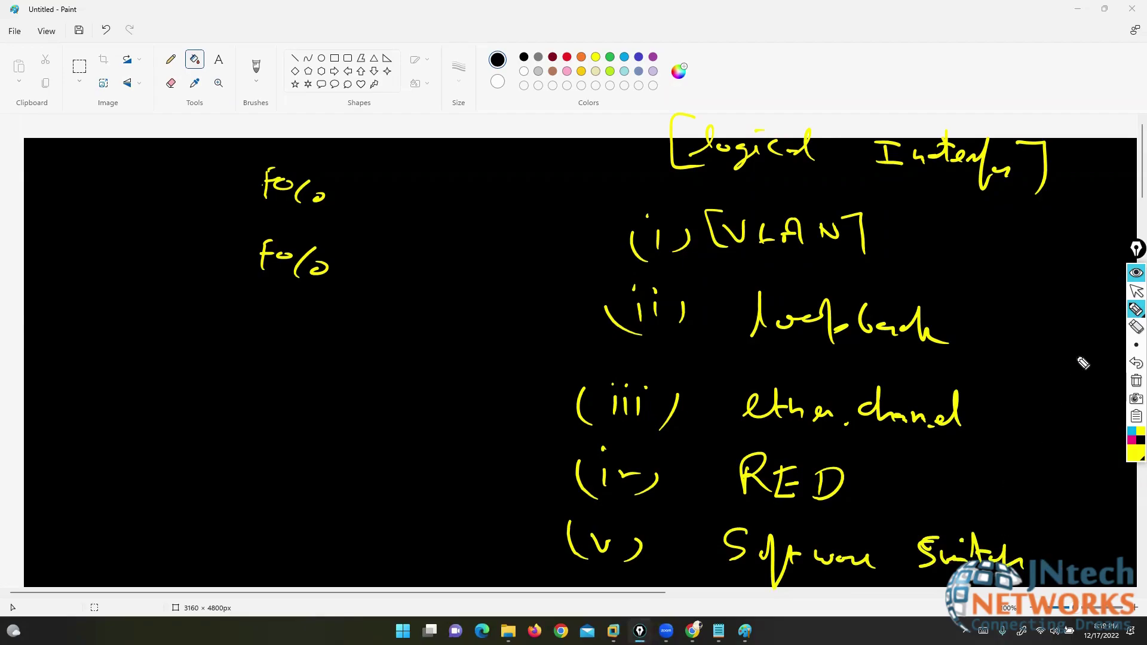
click(1136, 380)
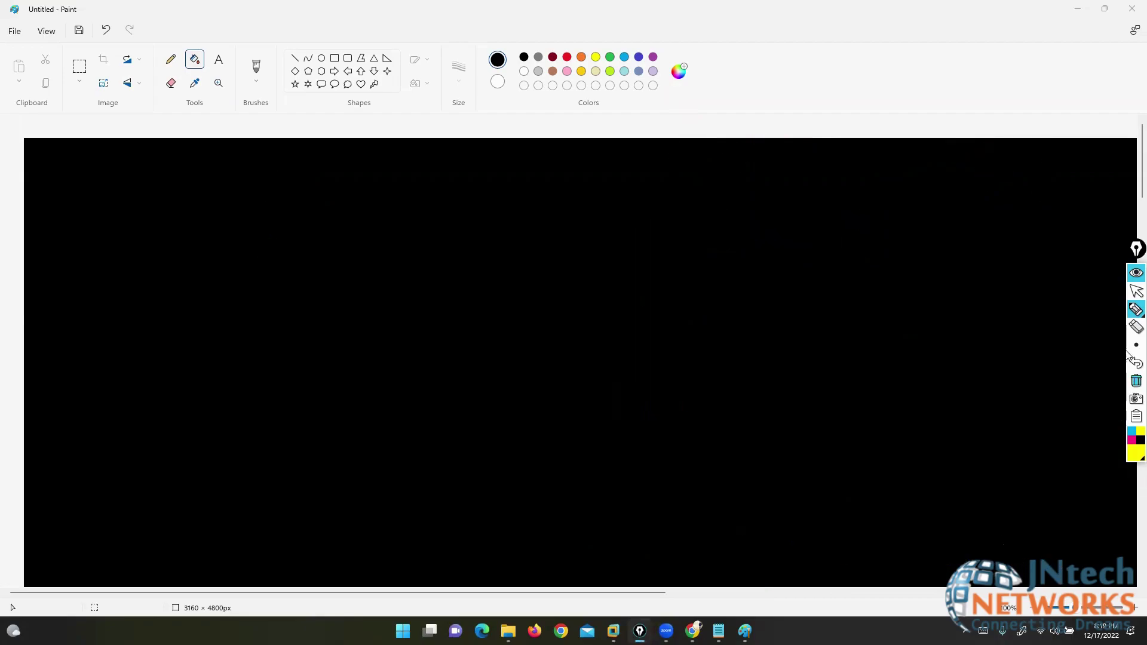
click(1135, 291)
- Open a telnet console to the Fortinet node from the EVE-NG topology
key(alt+Tab)
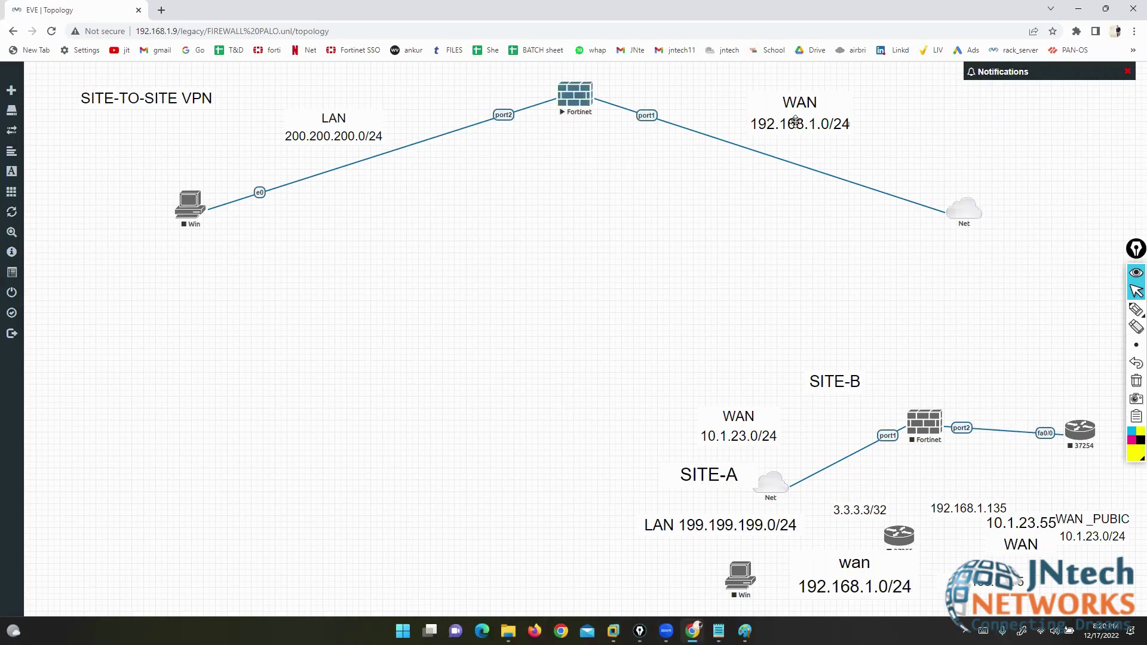
click(576, 103)
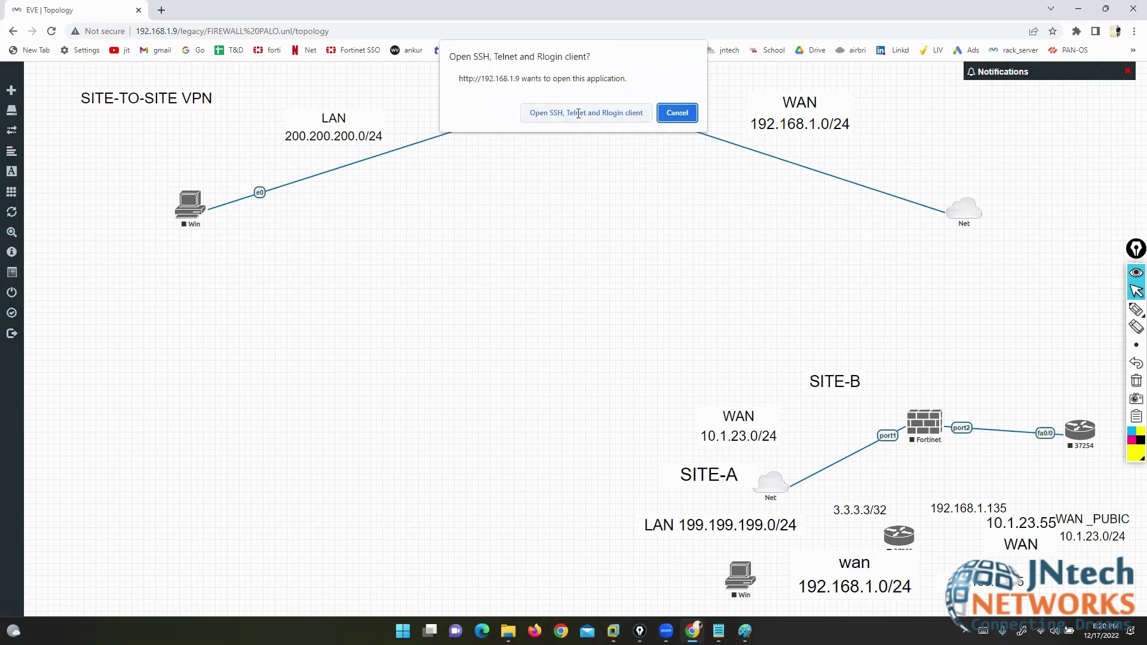
click(583, 114)
drag(376, 76, 571, 207)
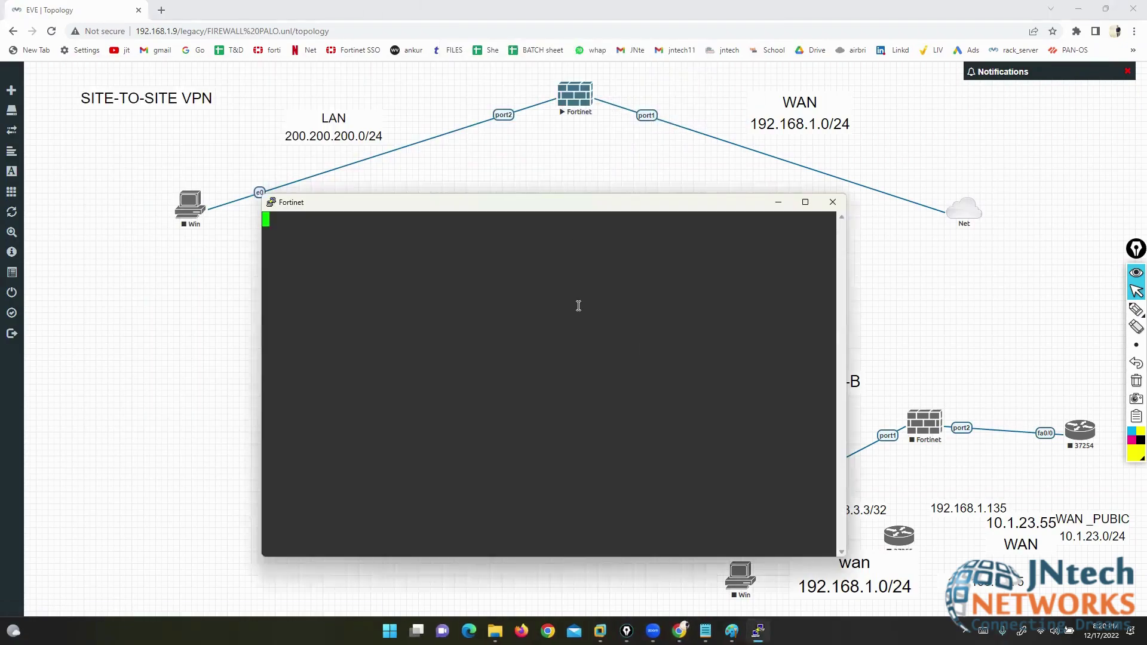
- Attempt the FortiGate login with username admin, resubmitting after the failed attempt
text(admin)
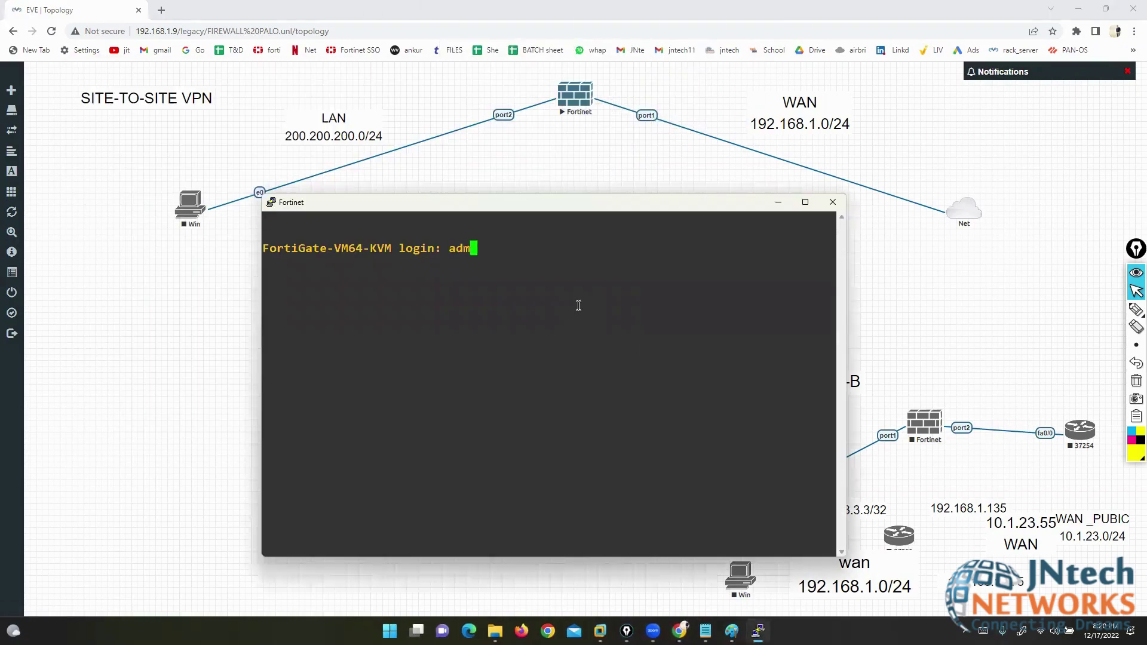
key(Return)
key(Return)
text(admin)
key(Return)
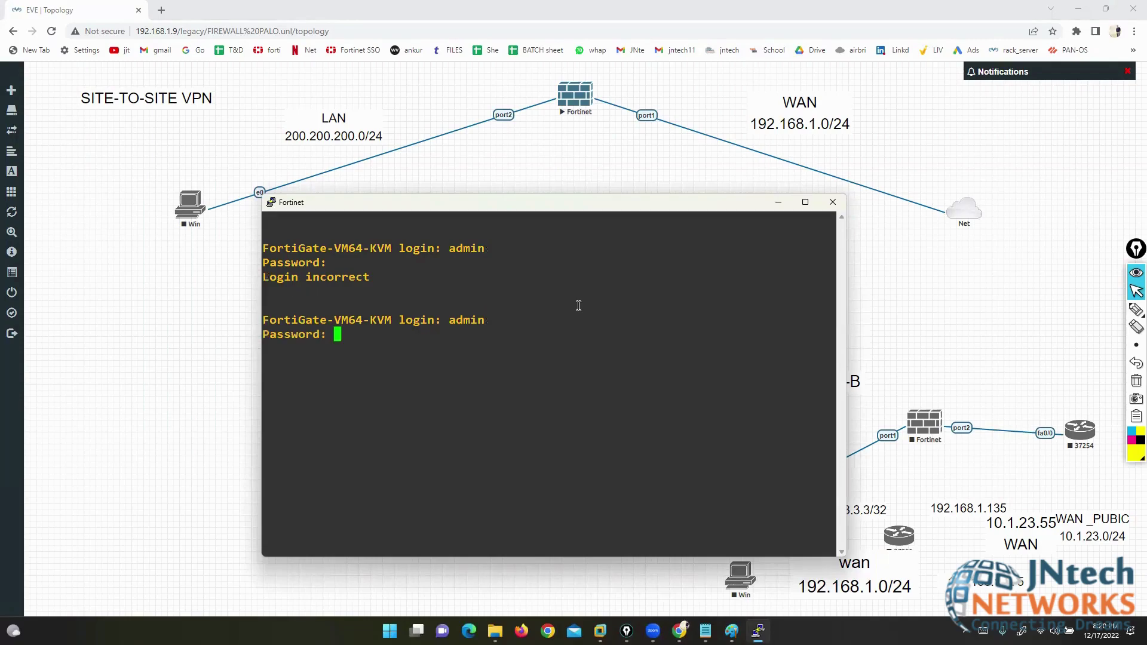
key(Return)
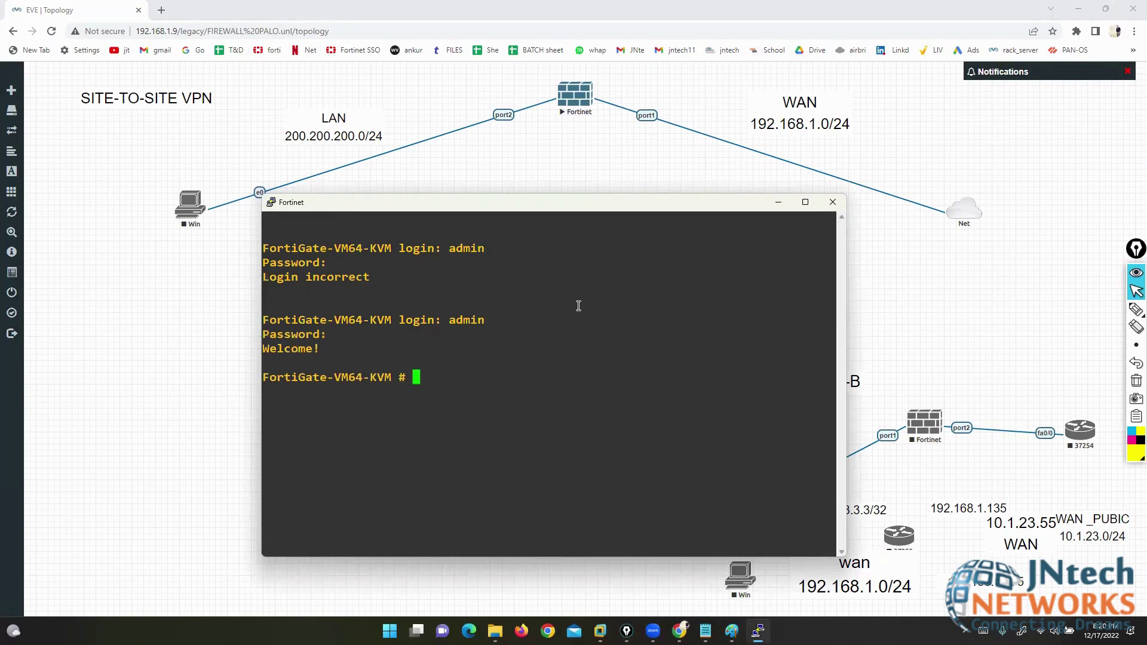
- Run execute factoryreset, confirm with y, and enlarge the PuTTY window
text(execute factoryreset)
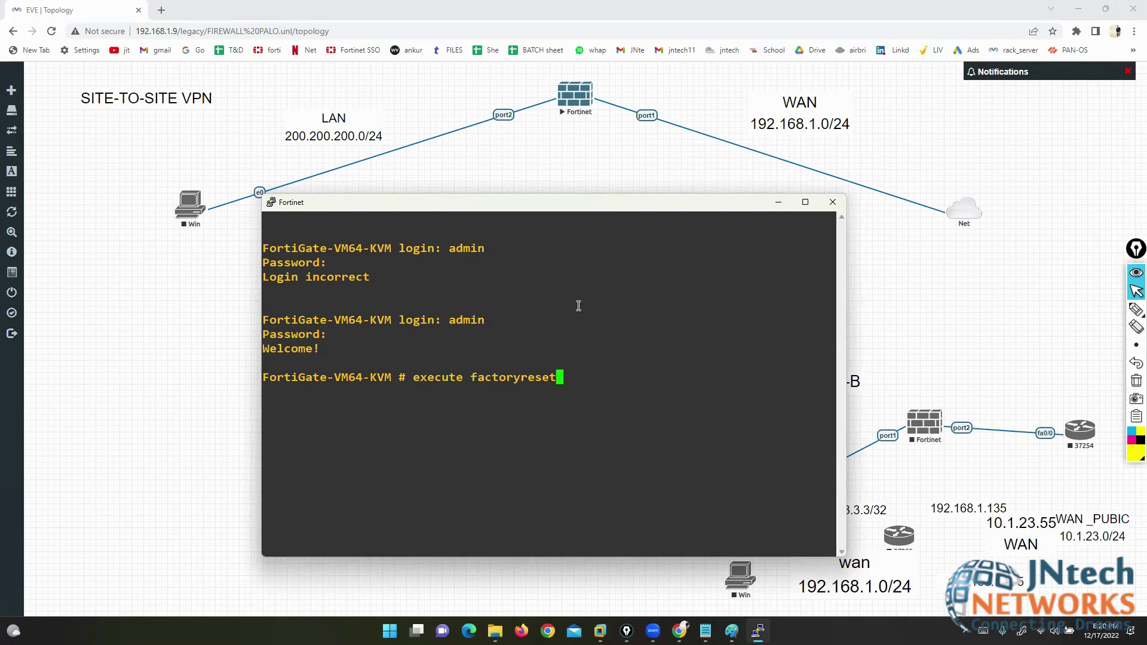
key(Return)
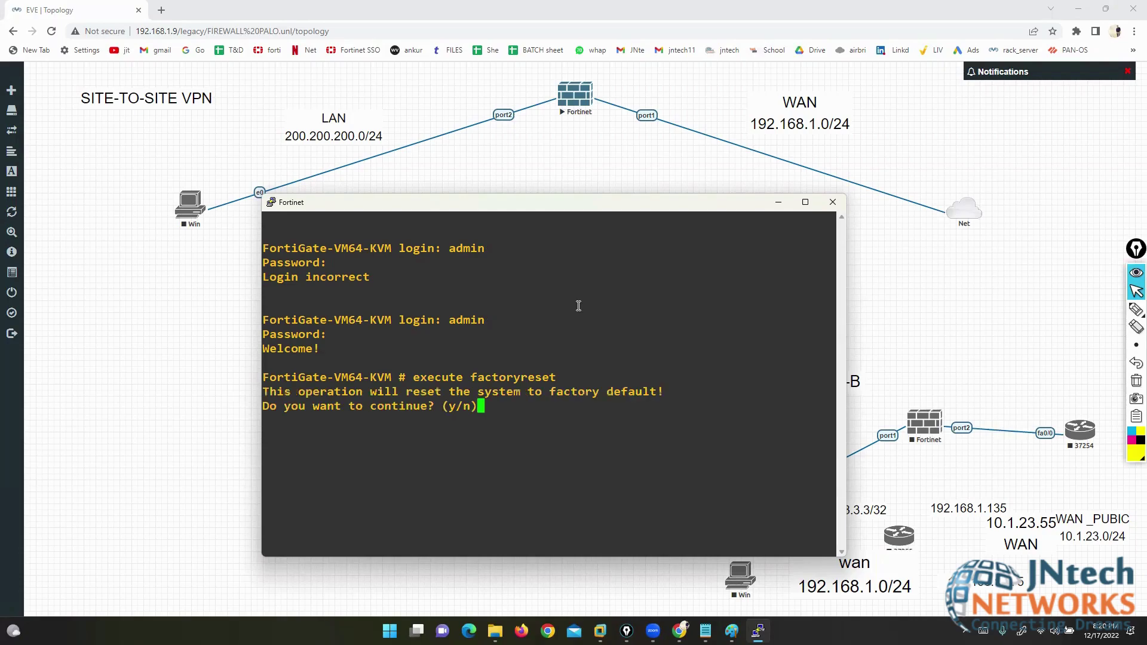
text(y)
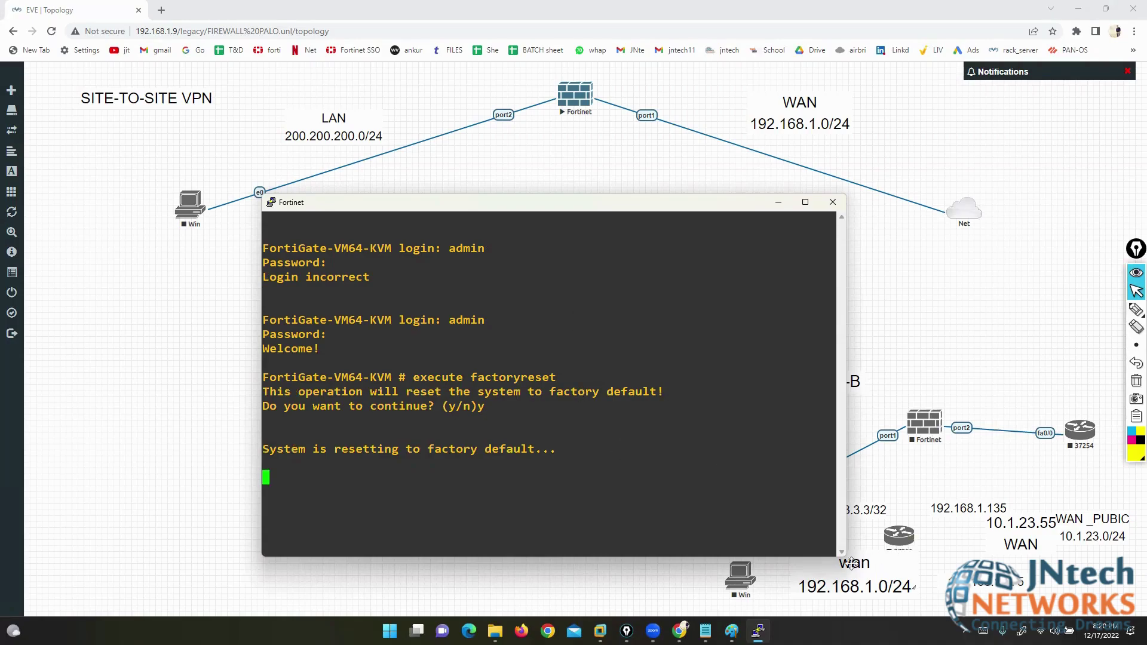
key(Return)
key(Return)
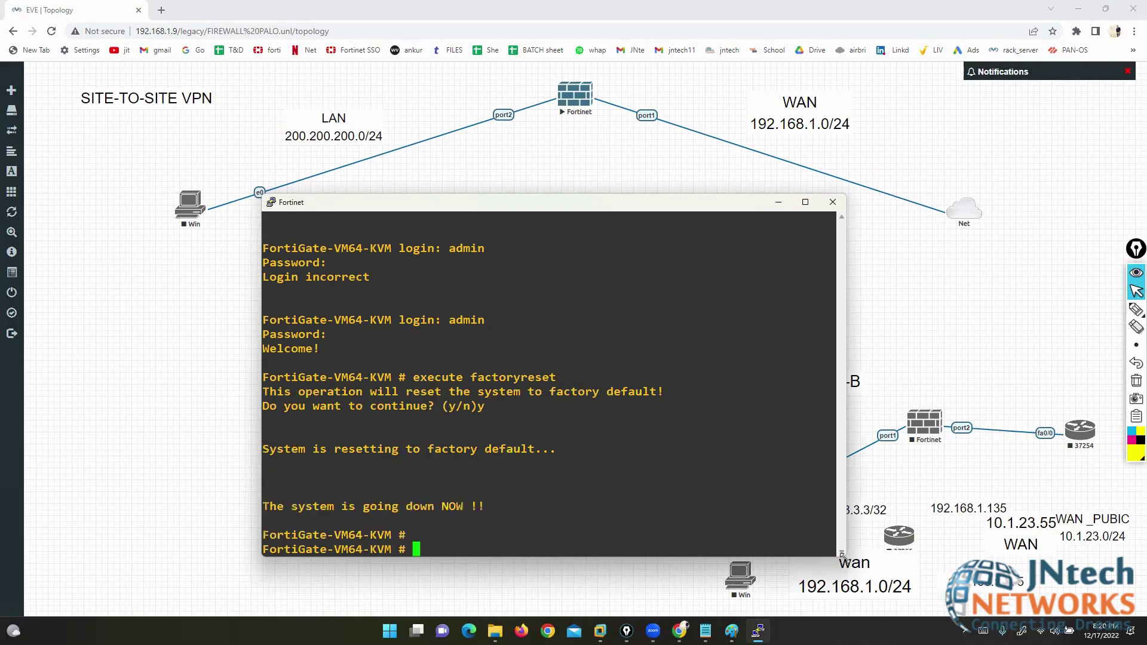
drag(842, 556, 1047, 600)
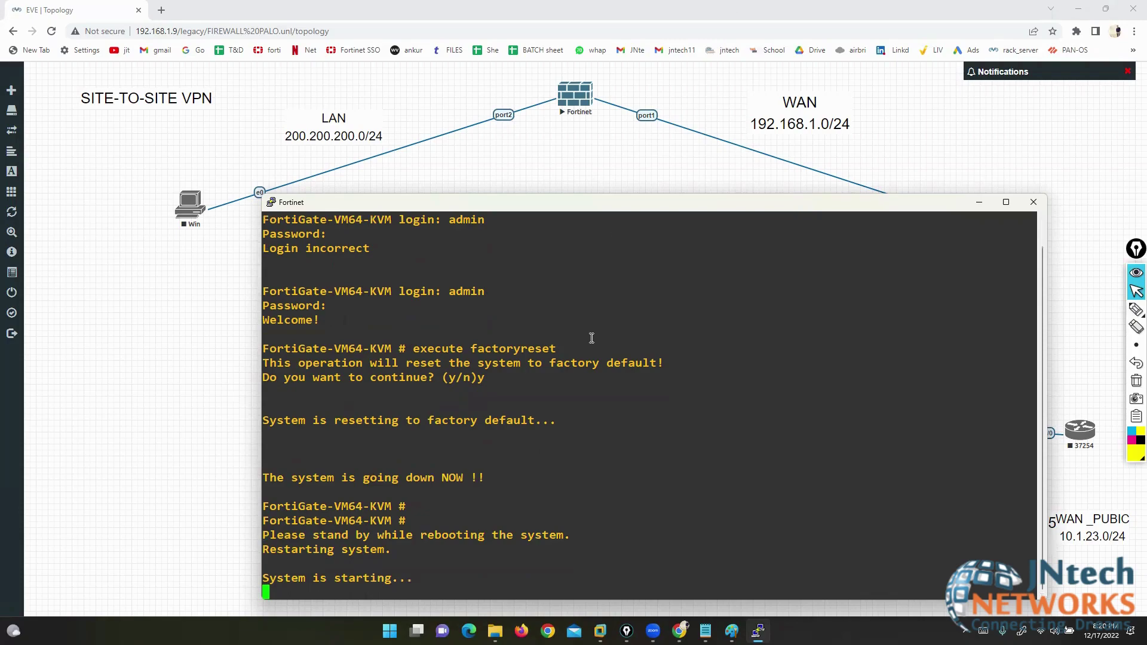
- Wait while the FortiGate reboots to its serial number and a fresh login prompt
click(489, 5)
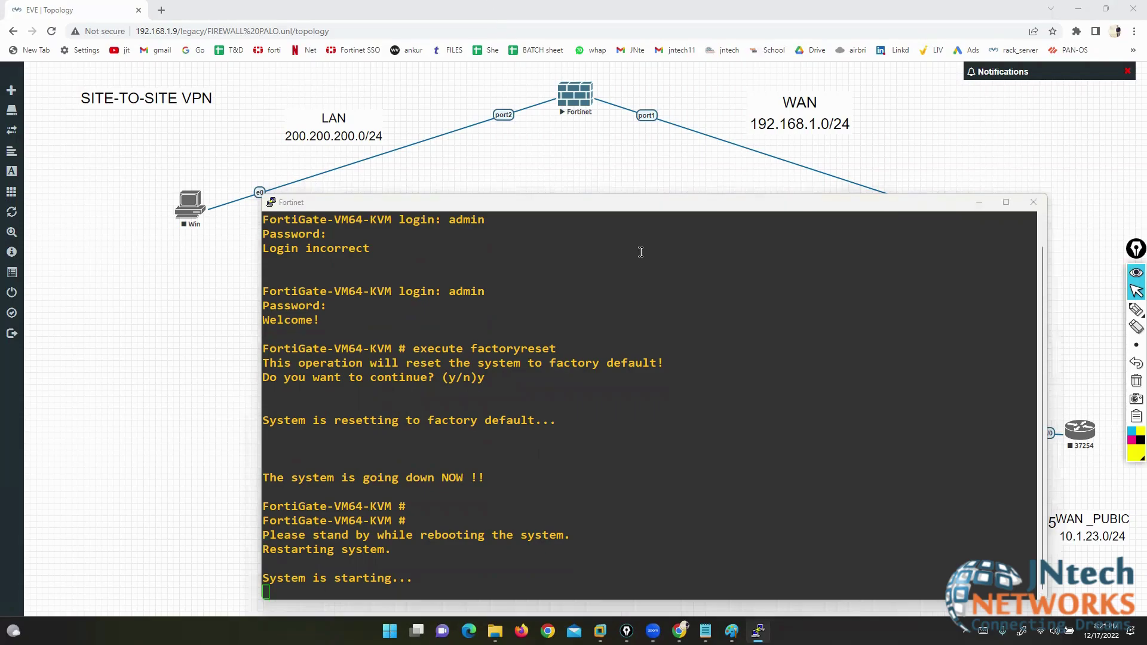
key(XF86AudioRaiseVolume)
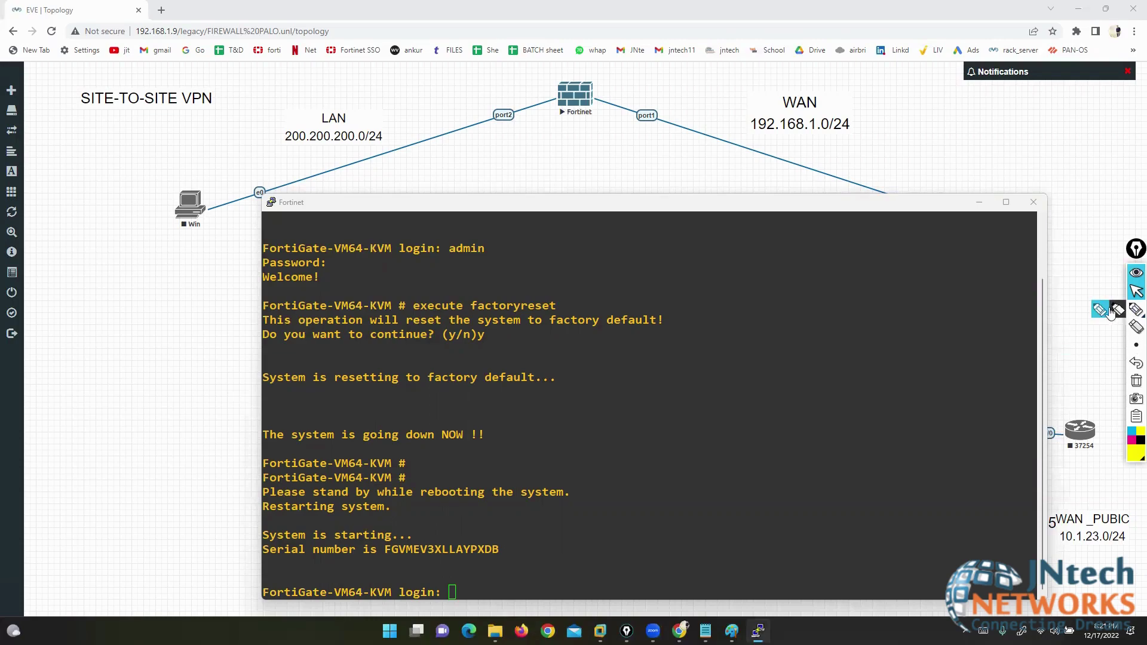
- Sketch trial VLAN and mg7 annotations over the console, then clear them all
click(1137, 309)
mouse_move(625, 244)
mouse_down()
mouse_move(628, 263)
mouse_move(699, 268)
mouse_move(618, 259)
mouse_up()
drag(650, 349, 669, 350)
mouse_move(687, 351)
mouse_down()
mouse_move(705, 366)
mouse_move(735, 359)
mouse_up()
mouse_move(736, 362)
mouse_down()
mouse_move(753, 353)
mouse_move(777, 382)
mouse_up()
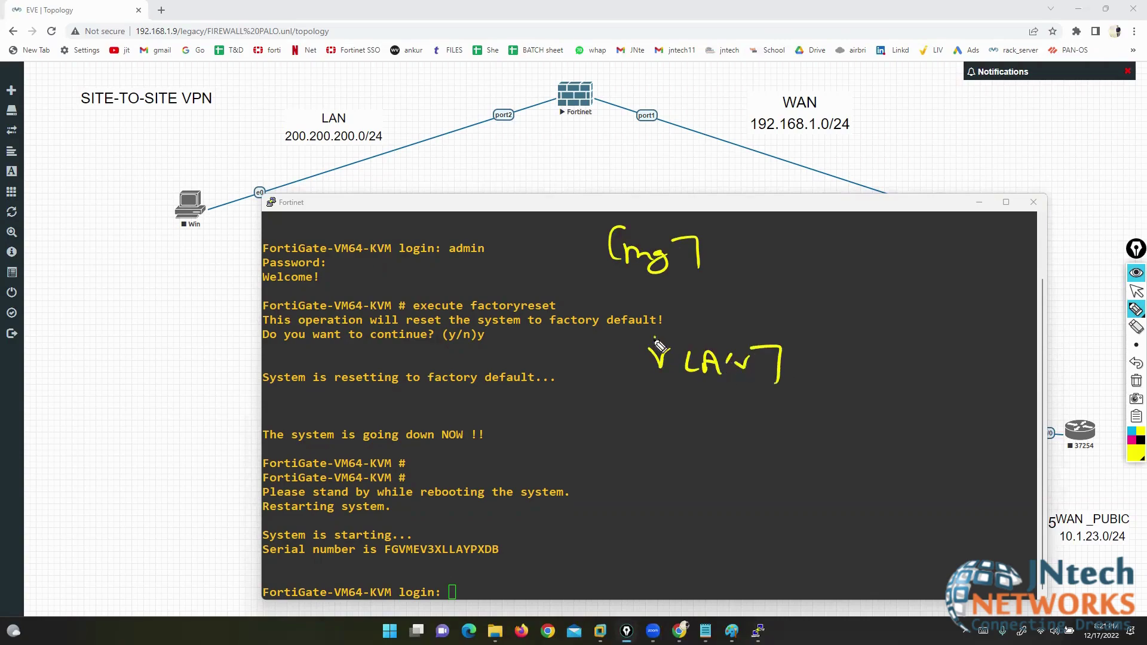
mouse_move(654, 339)
mouse_down()
mouse_move(654, 373)
mouse_move(741, 358)
mouse_move(706, 367)
mouse_up()
click(1137, 327)
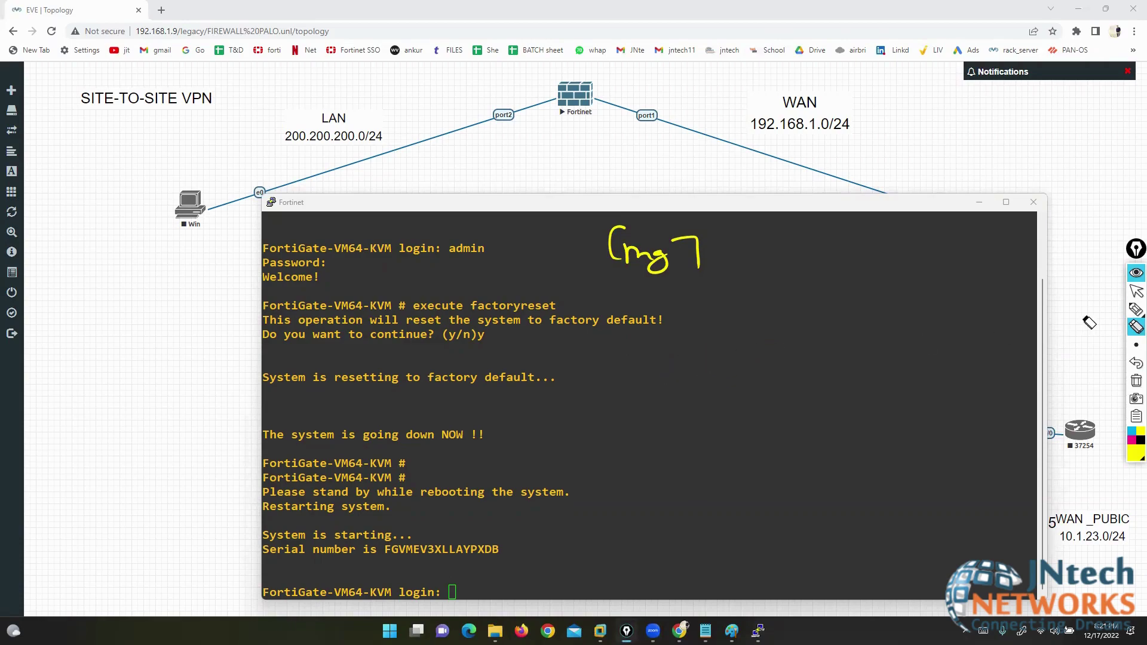
click(1135, 310)
mouse_move(693, 211)
mouse_down()
mouse_move(622, 223)
mouse_move(728, 258)
mouse_move(712, 212)
mouse_up()
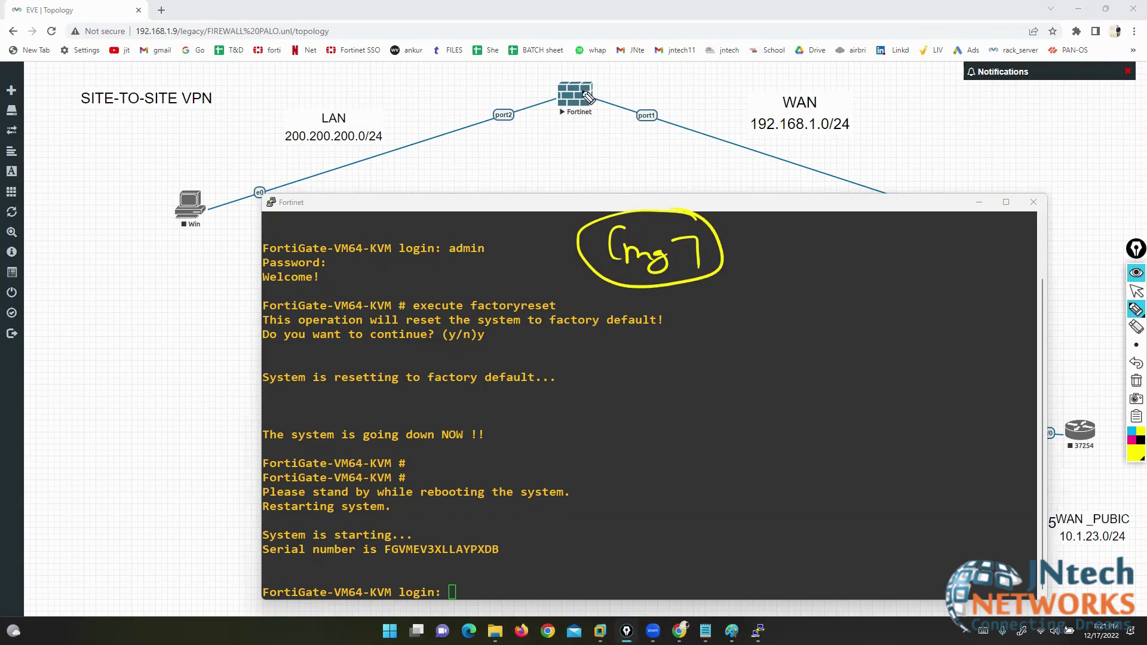
drag(564, 64, 594, 54)
click(1136, 381)
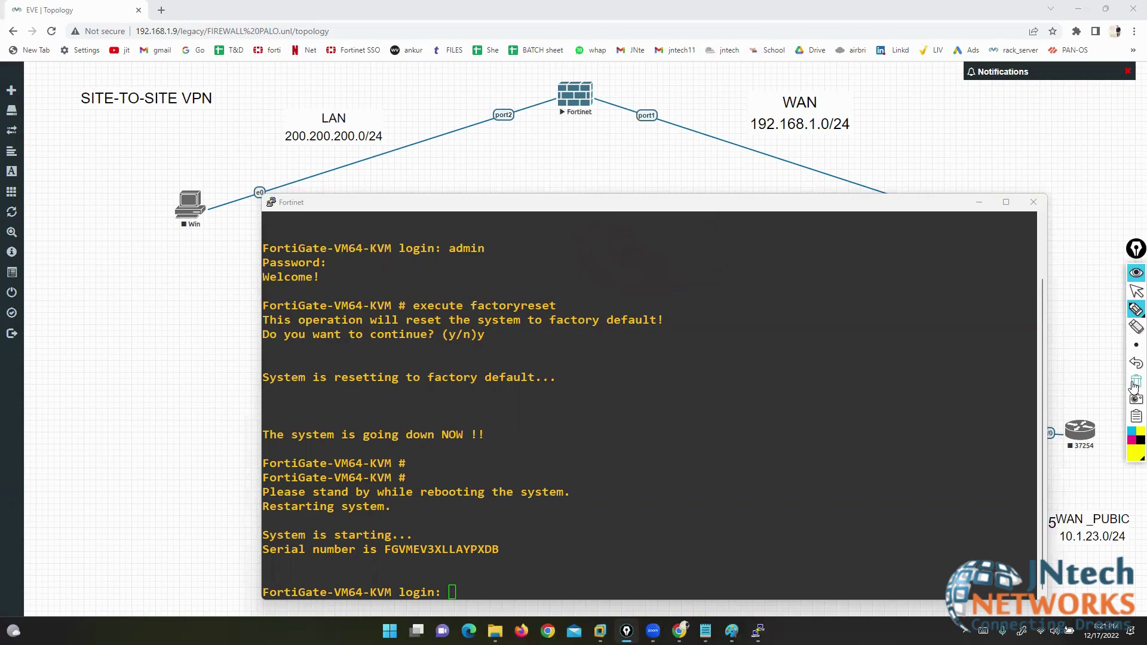
- In red, circle the factory-default warning and arrow it to handwritten SSh and HTTP notes
mouse_move(642, 246)
mouse_down()
mouse_move(528, 248)
mouse_move(709, 299)
mouse_move(635, 251)
mouse_up()
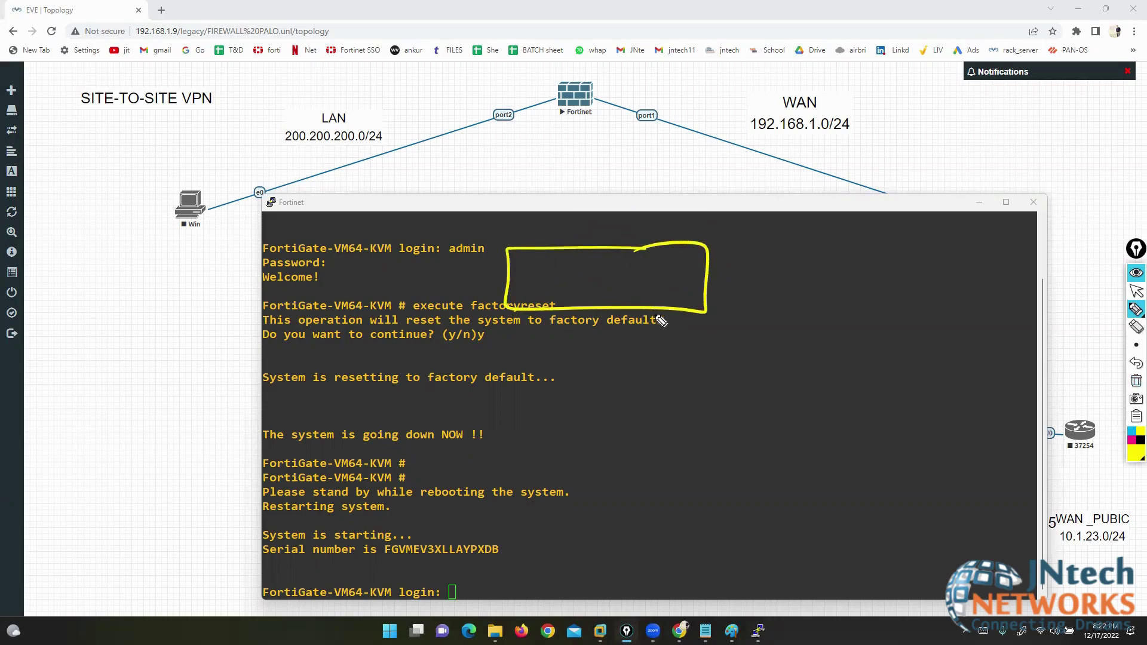
click(1132, 455)
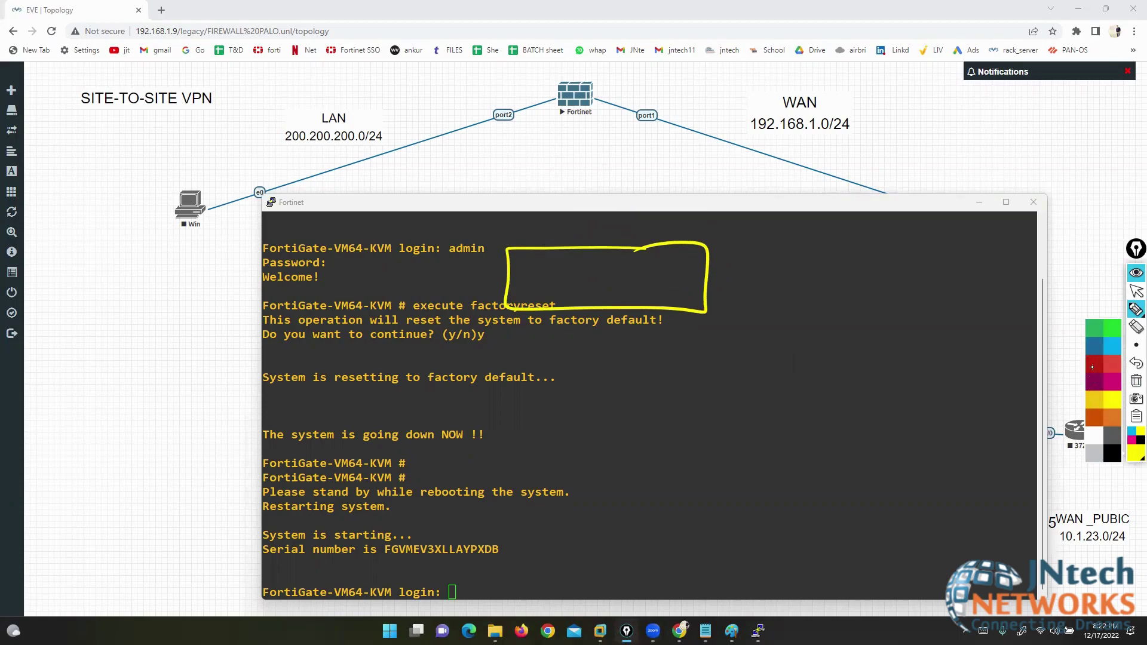
click(1094, 375)
mouse_move(668, 326)
mouse_down()
mouse_move(658, 308)
mouse_move(798, 518)
mouse_move(841, 513)
mouse_up()
mouse_move(790, 517)
mouse_down()
mouse_move(800, 538)
mouse_move(840, 502)
mouse_move(842, 565)
mouse_up()
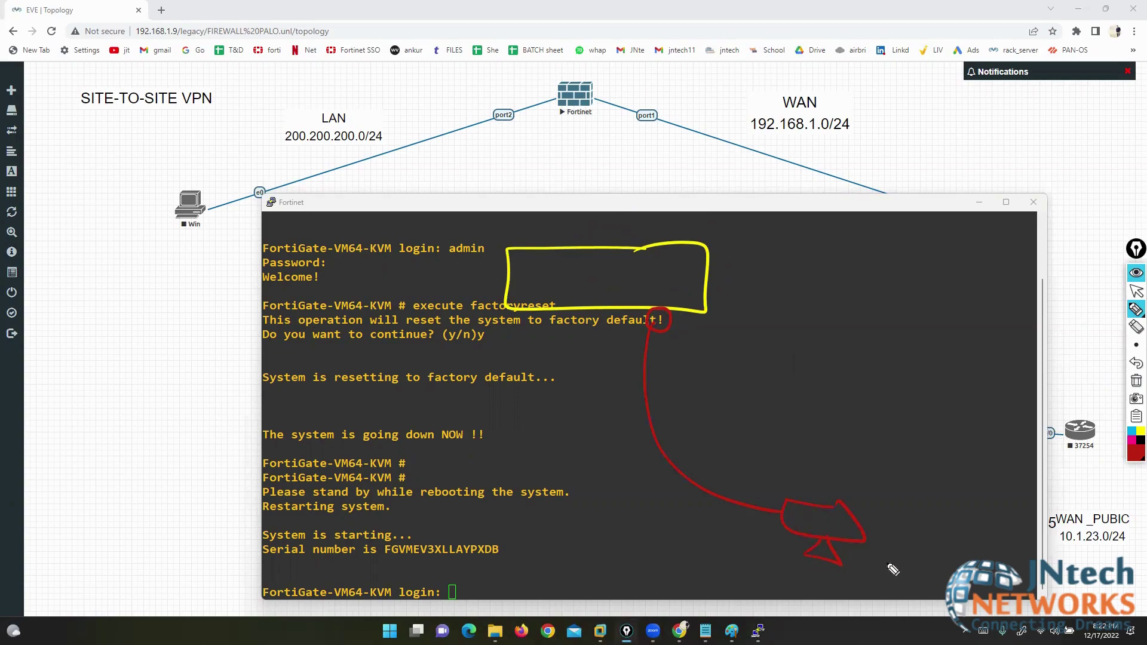
mouse_move(923, 477)
mouse_down()
mouse_move(905, 499)
mouse_move(926, 502)
mouse_up()
mouse_move(959, 481)
mouse_down()
mouse_move(961, 505)
mouse_move(976, 500)
mouse_up()
mouse_move(904, 547)
mouse_down()
mouse_move(962, 538)
mouse_move(1006, 547)
mouse_move(996, 556)
mouse_up()
- Finish HTTPS, add red strokes pointing at the reset command and login lines, then clear everything
mouse_move(569, 308)
mouse_down()
mouse_move(526, 351)
mouse_move(478, 317)
mouse_move(466, 278)
mouse_move(526, 254)
mouse_up()
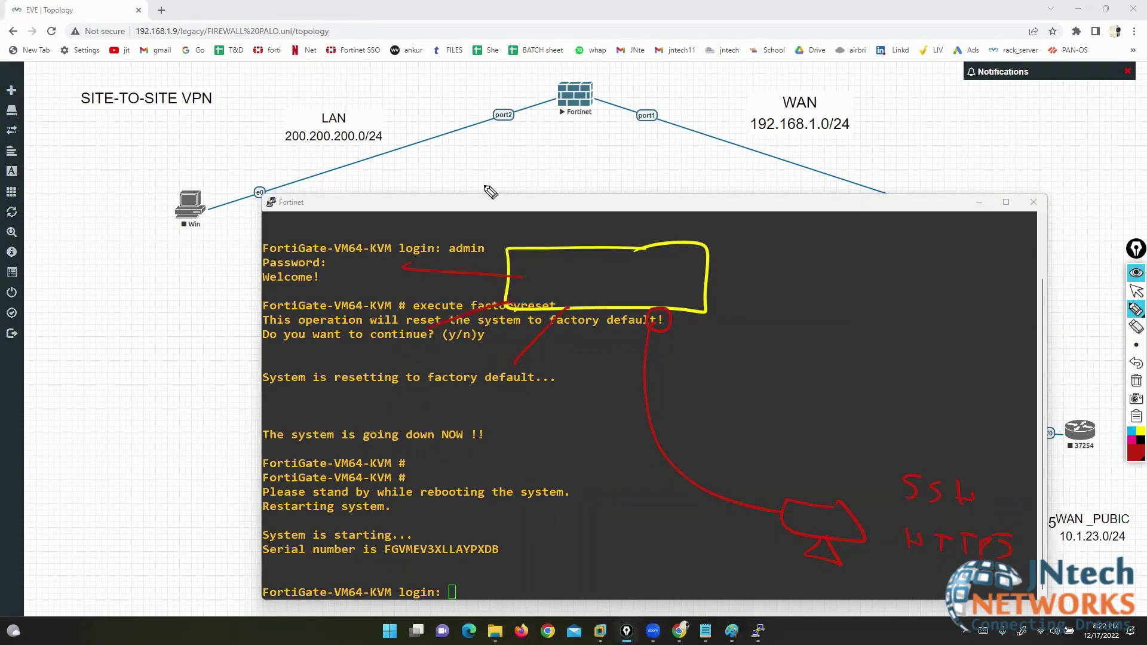
drag(487, 183, 526, 251)
drag(562, 177, 583, 242)
drag(632, 195, 628, 248)
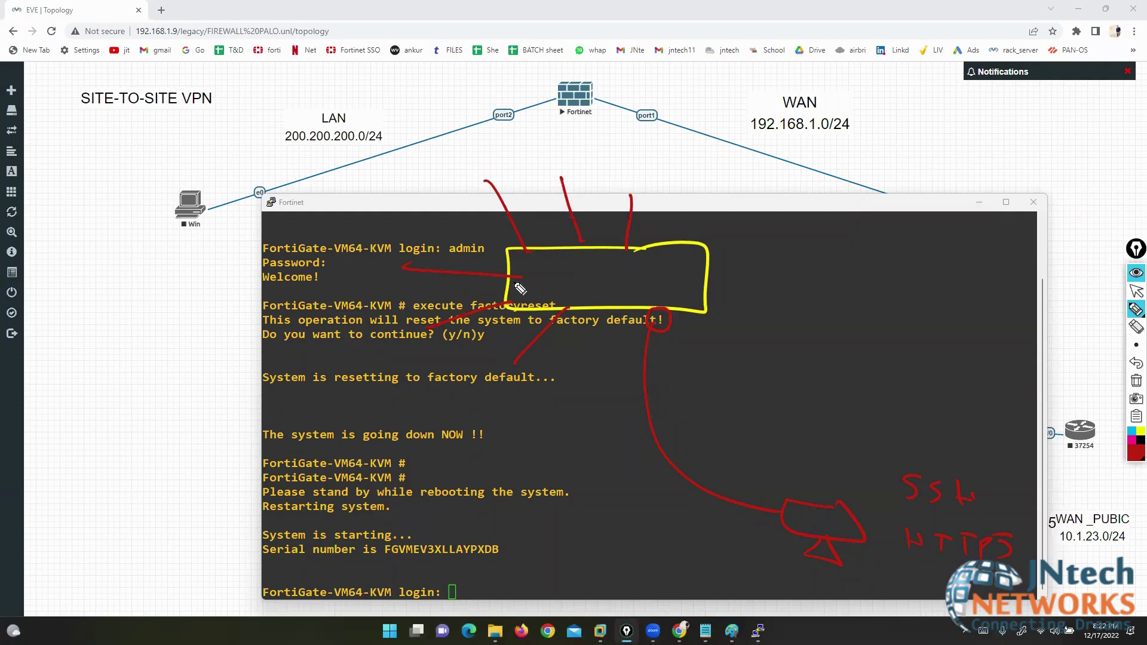
click(1137, 381)
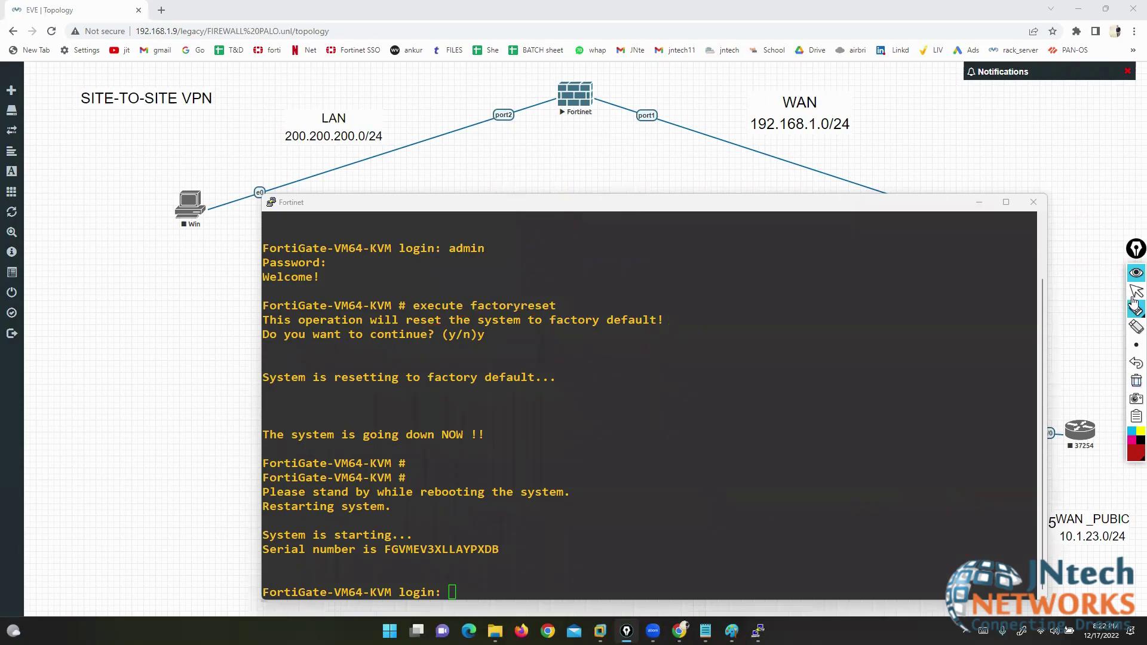
- Maximize the PuTTY console and push old output away with fresh login prompts
click(1137, 291)
double_click(732, 206)
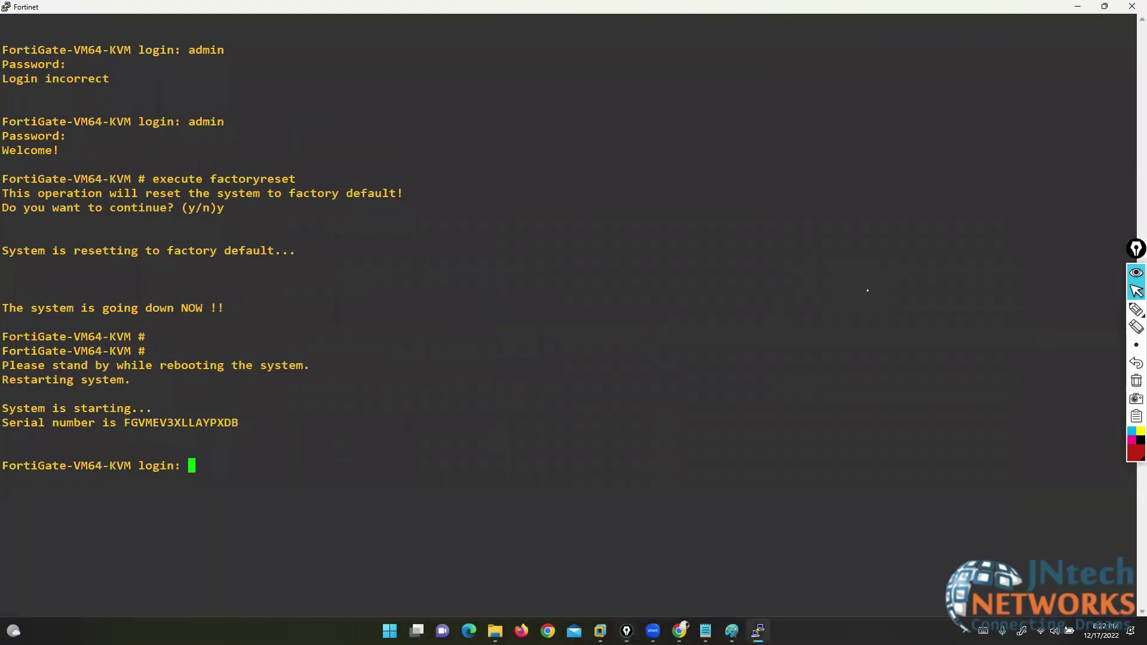
click(859, 303)
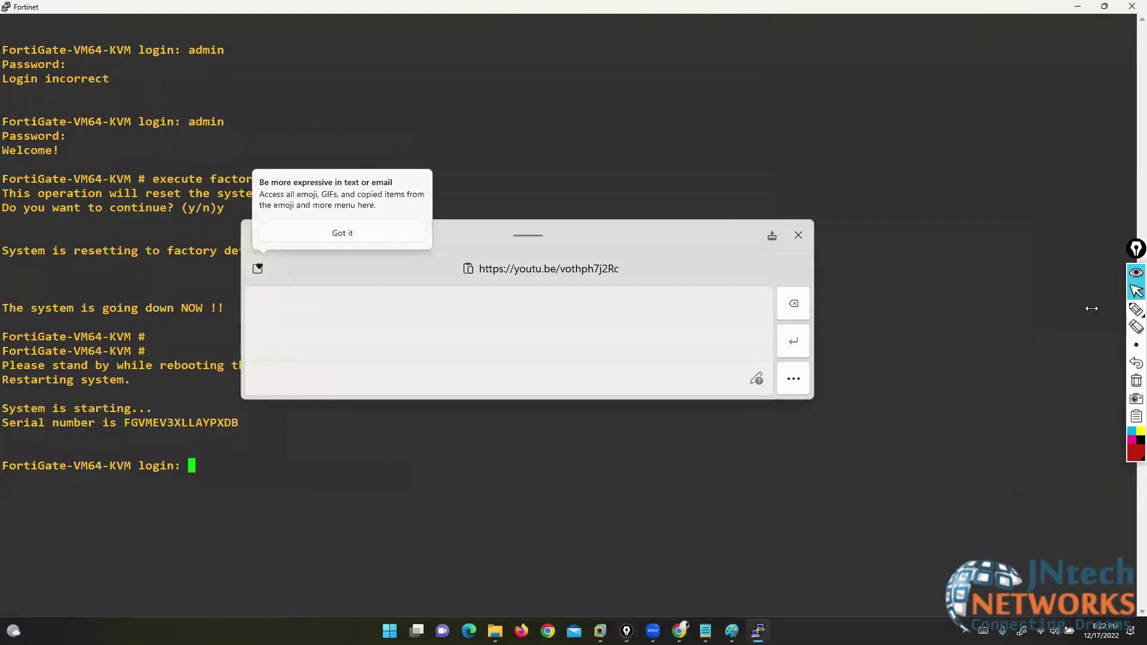
click(799, 235)
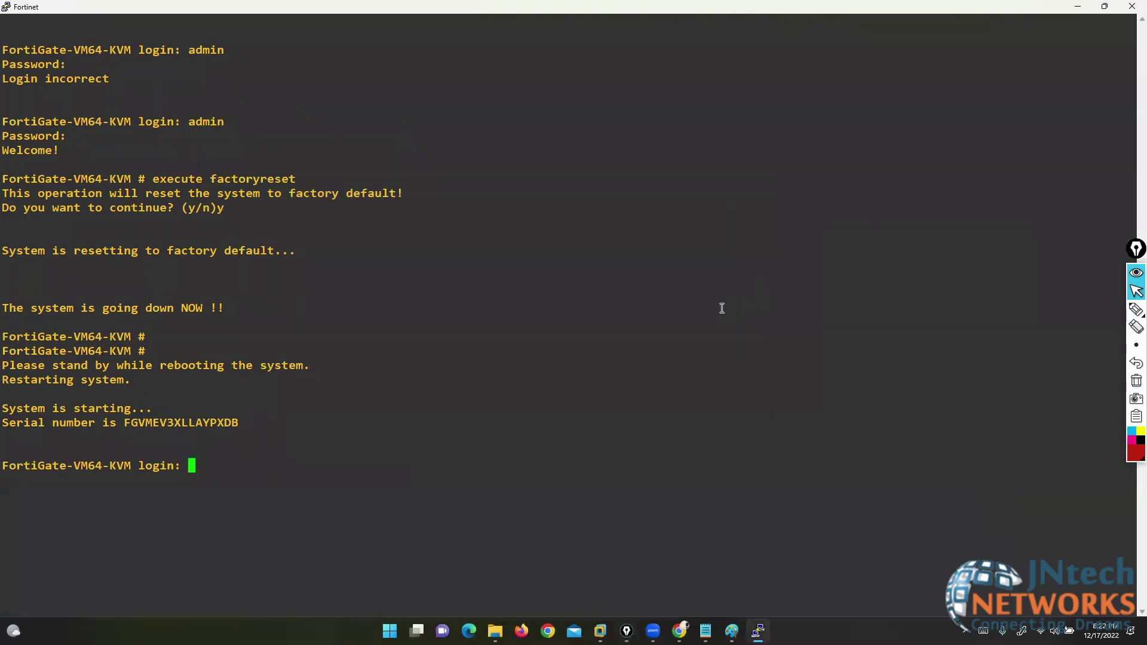
key(Return)
key(Return)
key(Return)
key(Return)
key(Return)
key(Return)
key(Return)
key(Return)
key(Return)
key(Return)
key(Return)
key(Return)
key(Return)
key(Return)
key(Return)
key(Return)
key(Return)
key(Return)
key(Return)
key(Return)
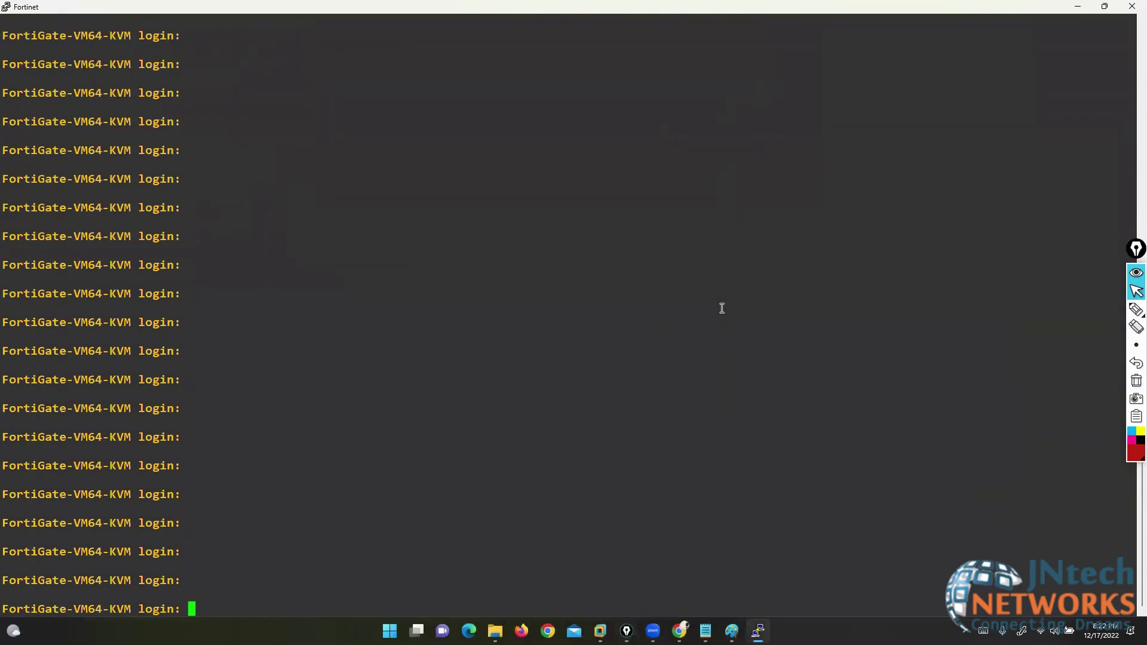
- Draw an F-W firewall box with LAN and WAN lines on either side
click(1137, 309)
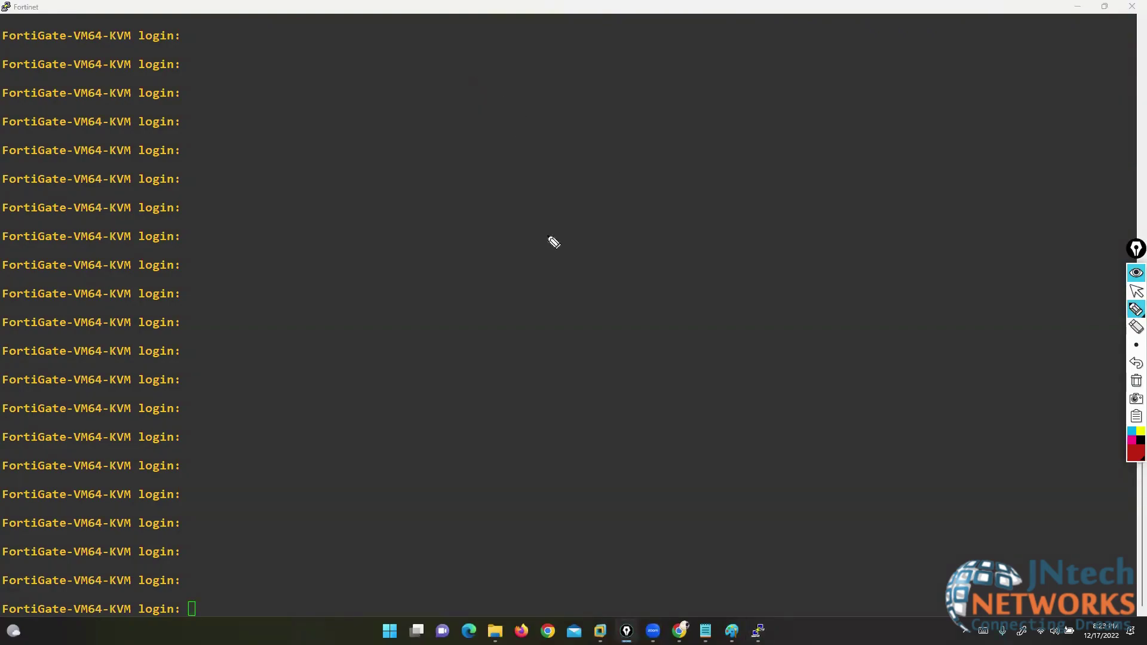
mouse_move(606, 238)
mouse_down()
mouse_move(538, 309)
mouse_move(586, 234)
mouse_move(541, 249)
mouse_up()
mouse_move(527, 251)
mouse_down()
mouse_move(526, 279)
mouse_move(543, 263)
mouse_up()
drag(550, 261, 575, 262)
drag(493, 270, 196, 253)
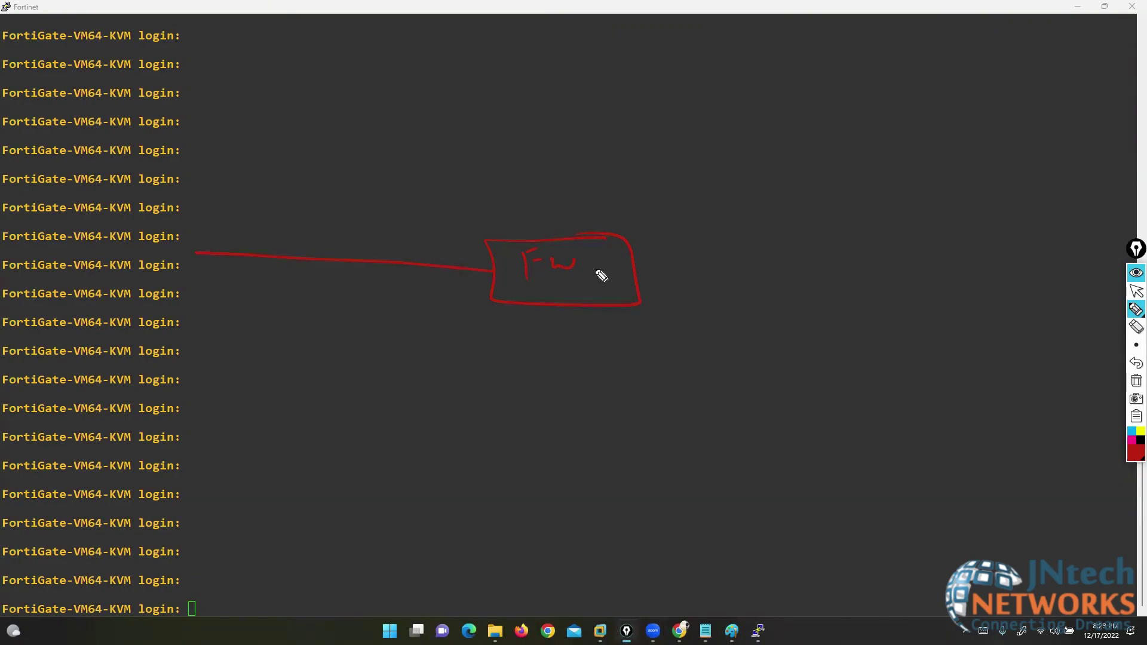
mouse_move(635, 271)
mouse_down()
mouse_move(899, 313)
mouse_move(933, 307)
mouse_up()
- Add an upward DMZ link and write the LAN, WAN and DMZ labels
drag(568, 240, 548, 59)
mouse_move(268, 282)
mouse_down()
mouse_move(281, 303)
mouse_move(340, 293)
mouse_up()
mouse_move(829, 232)
mouse_down()
mouse_move(835, 243)
mouse_move(860, 236)
mouse_up()
mouse_move(879, 238)
mouse_down()
mouse_move(901, 254)
mouse_move(943, 238)
mouse_up()
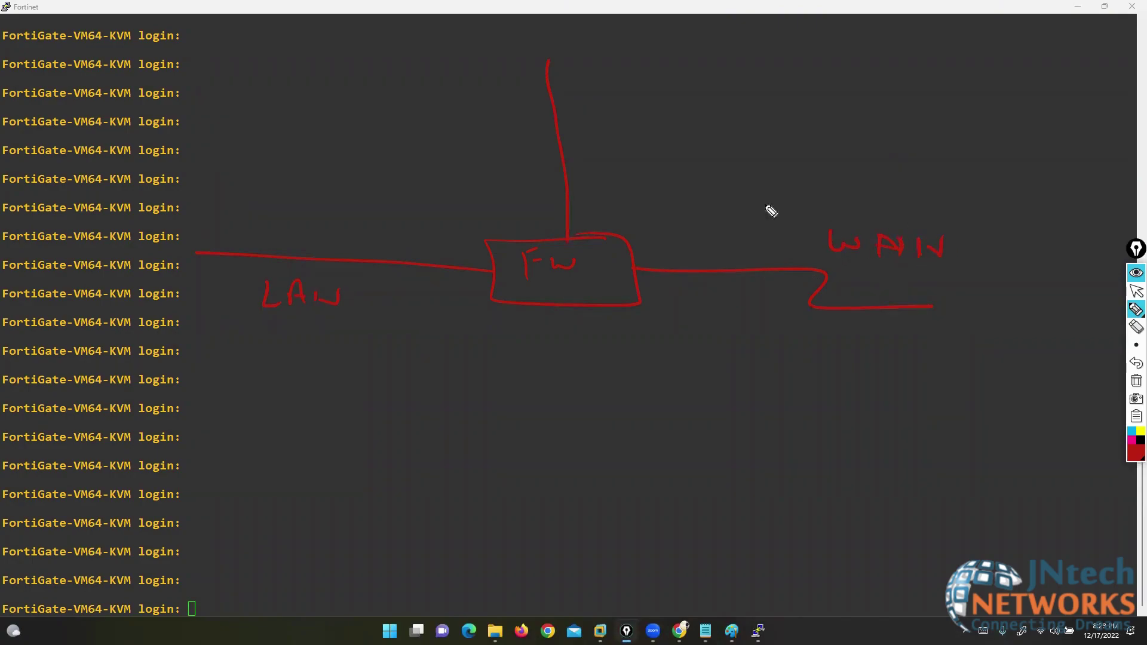
drag(449, 128, 447, 153)
drag(481, 136, 516, 150)
click(1137, 291)
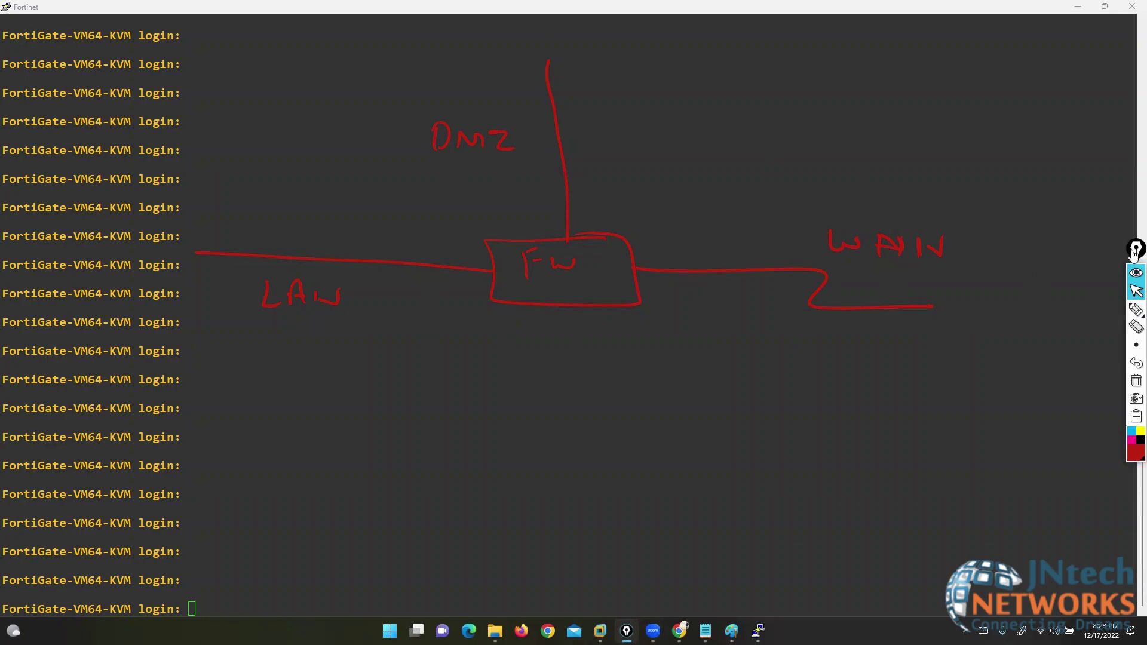
- Erase the DMZ label and link from the sketch and switch the pen to yellow
mouse_move(1136, 250)
mouse_down()
mouse_move(1127, 323)
mouse_move(1142, 334)
mouse_up()
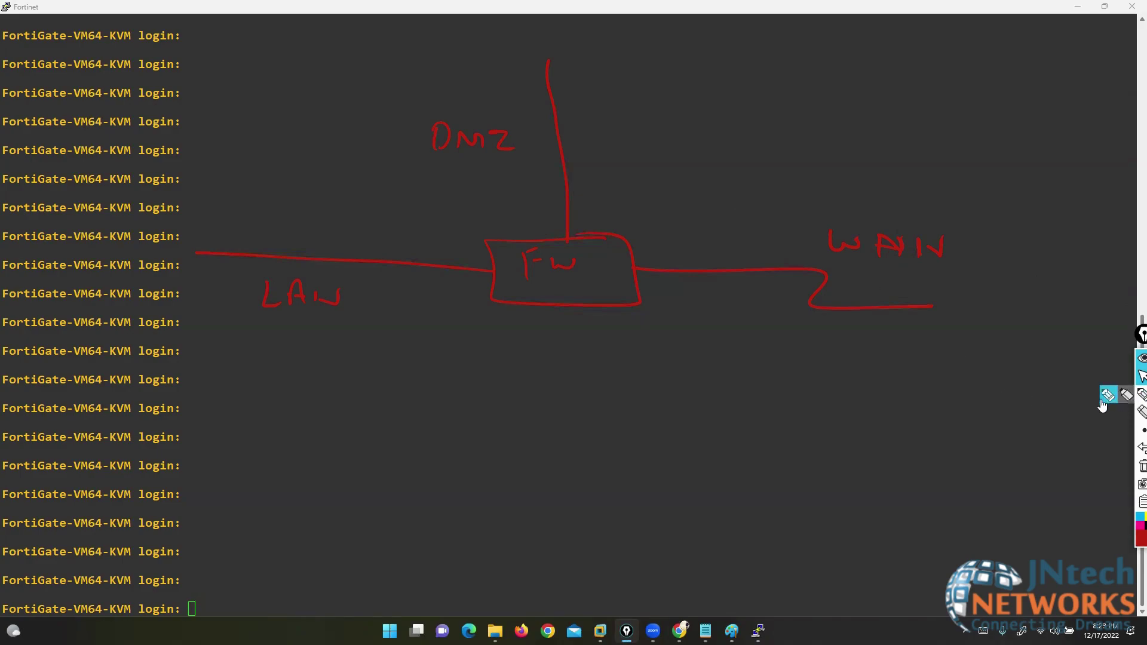
click(1110, 402)
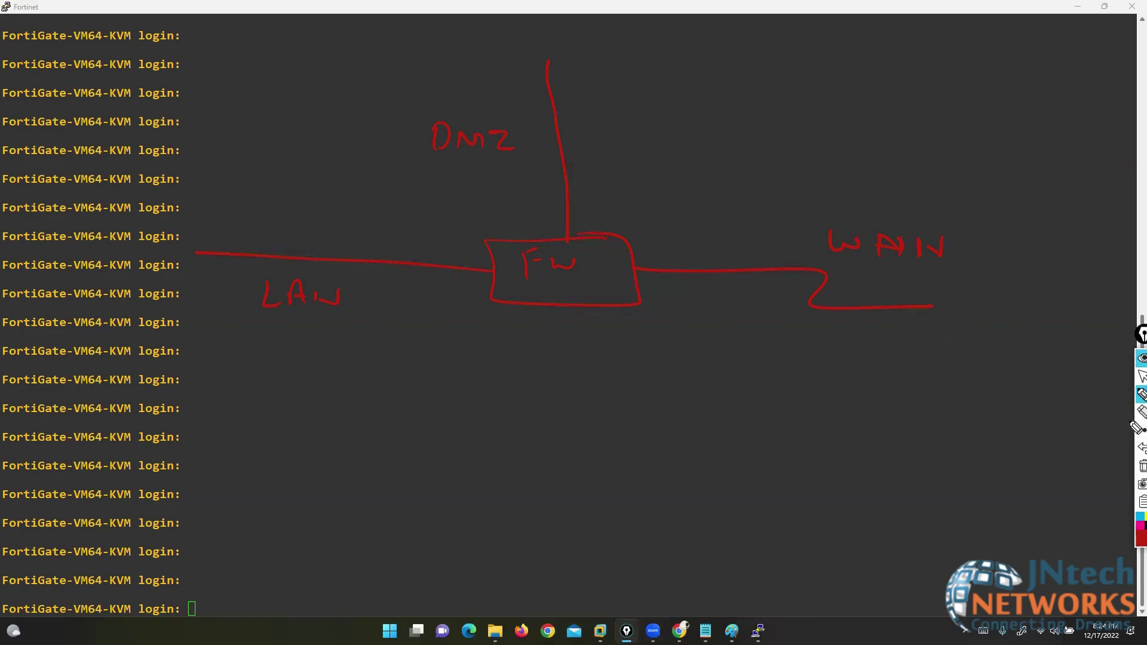
click(1142, 412)
drag(428, 143, 512, 146)
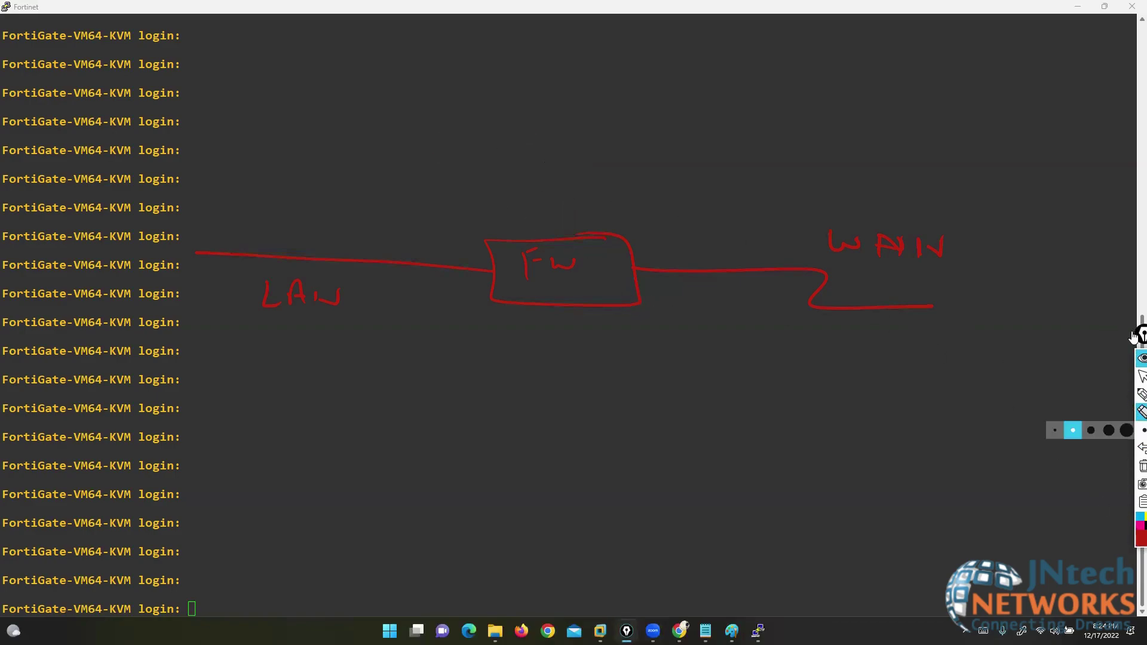
click(1141, 508)
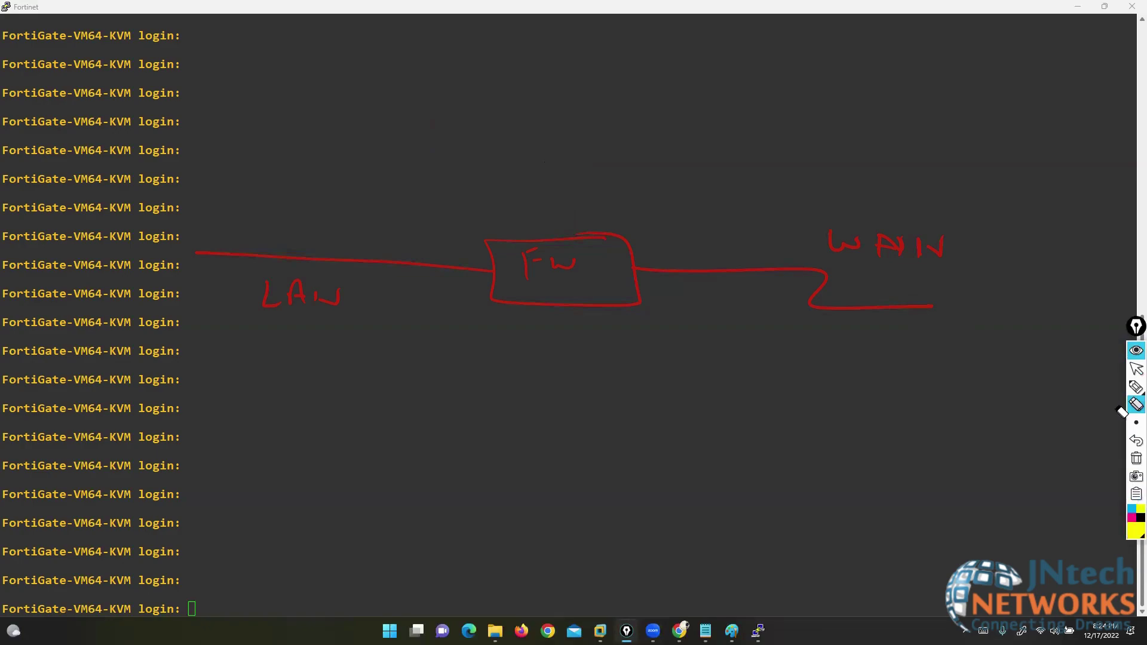
click(1135, 387)
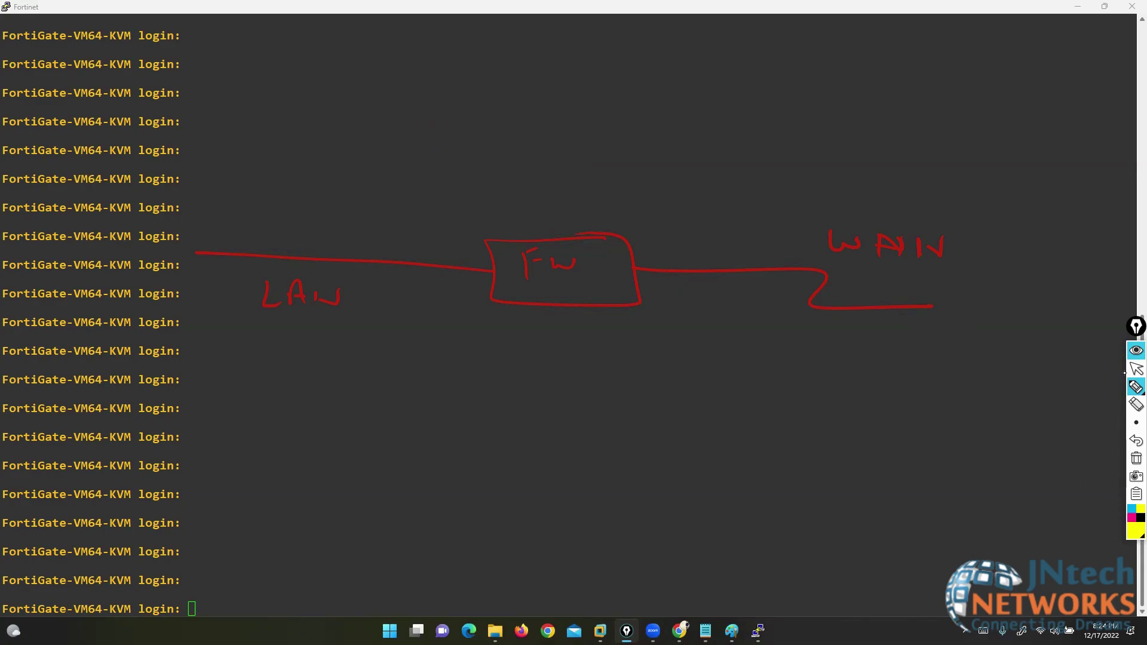
key(XF86AudioRaiseVolume)
click(1136, 369)
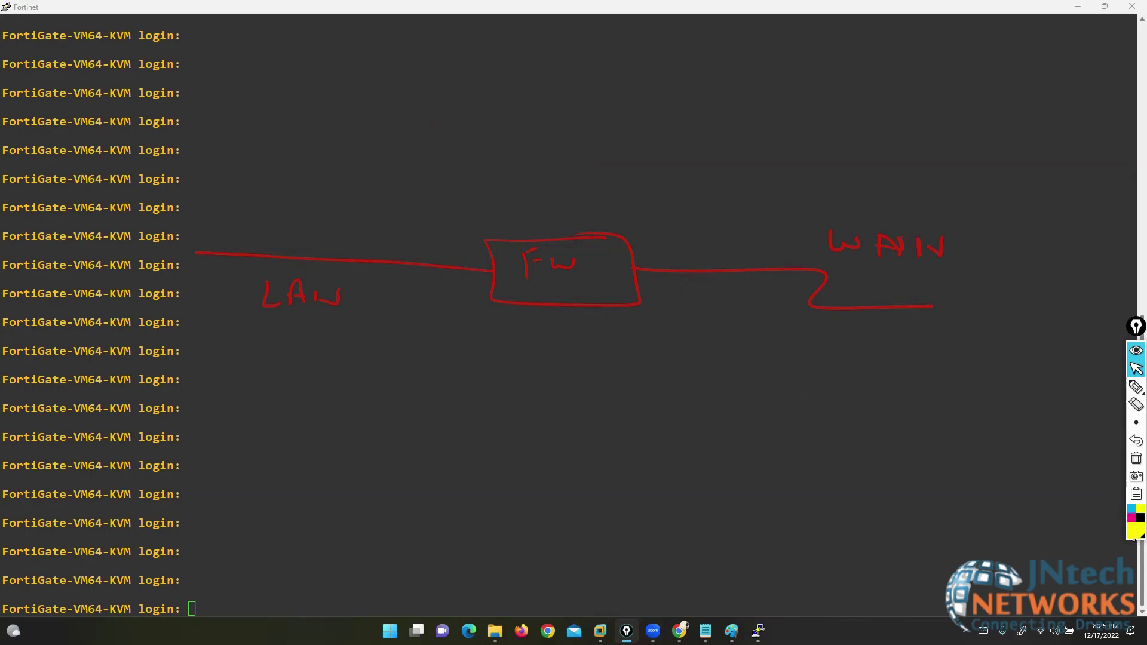
- In yellow, draw an SW switch box on the LAN side with six device links
click(1101, 388)
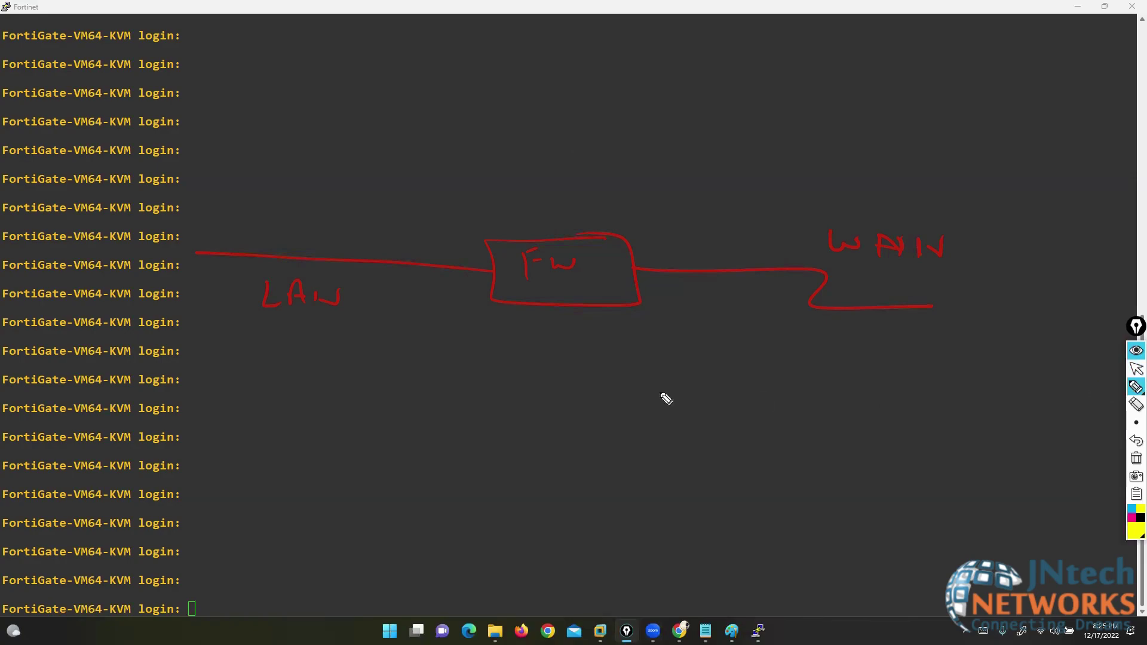
mouse_move(205, 240)
mouse_down()
mouse_move(154, 236)
mouse_move(251, 243)
mouse_move(187, 256)
mouse_move(219, 254)
mouse_up()
drag(152, 233, 78, 128)
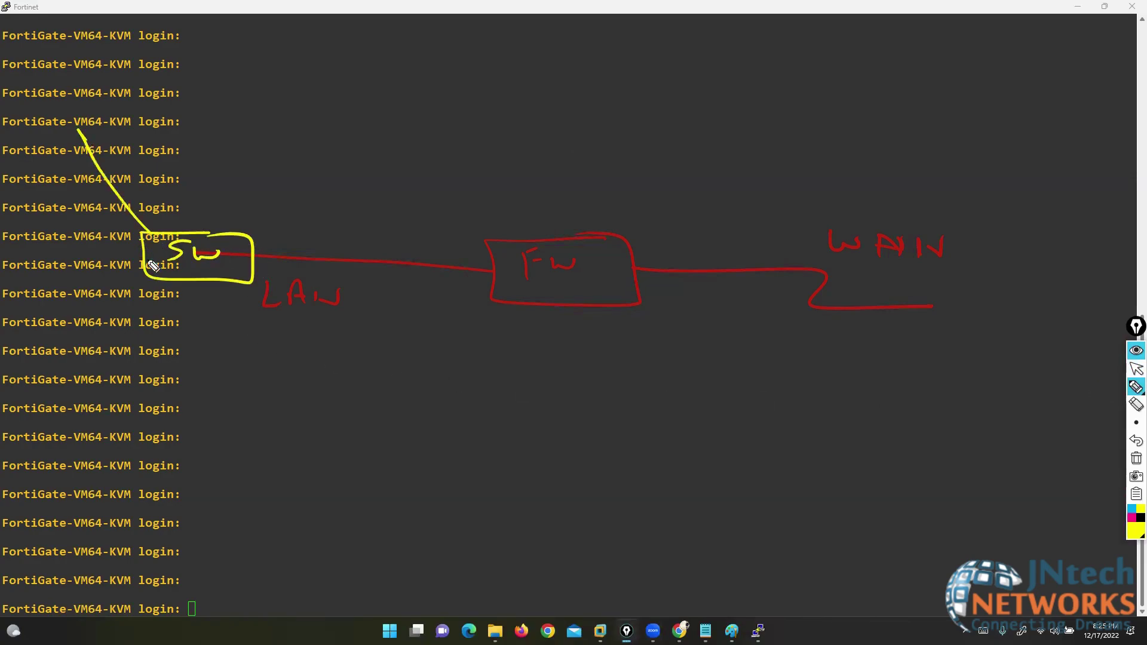
drag(154, 258, 67, 261)
drag(173, 277, 78, 340)
drag(180, 289, 112, 397)
drag(202, 296, 142, 435)
mouse_move(222, 285)
mouse_down()
mouse_move(248, 467)
mouse_move(263, 476)
mouse_up()
- Draw host devices at each link end, then bring a blank Paint canvas behind the sketch
mouse_move(77, 128)
mouse_down()
mouse_move(56, 143)
mouse_move(89, 133)
mouse_up()
drag(67, 261, 88, 274)
mouse_move(77, 339)
mouse_down()
mouse_move(90, 374)
mouse_move(83, 358)
mouse_up()
mouse_move(112, 398)
mouse_down()
mouse_move(81, 422)
mouse_move(103, 426)
mouse_up()
mouse_move(142, 434)
mouse_down()
mouse_move(119, 447)
mouse_move(149, 441)
mouse_up()
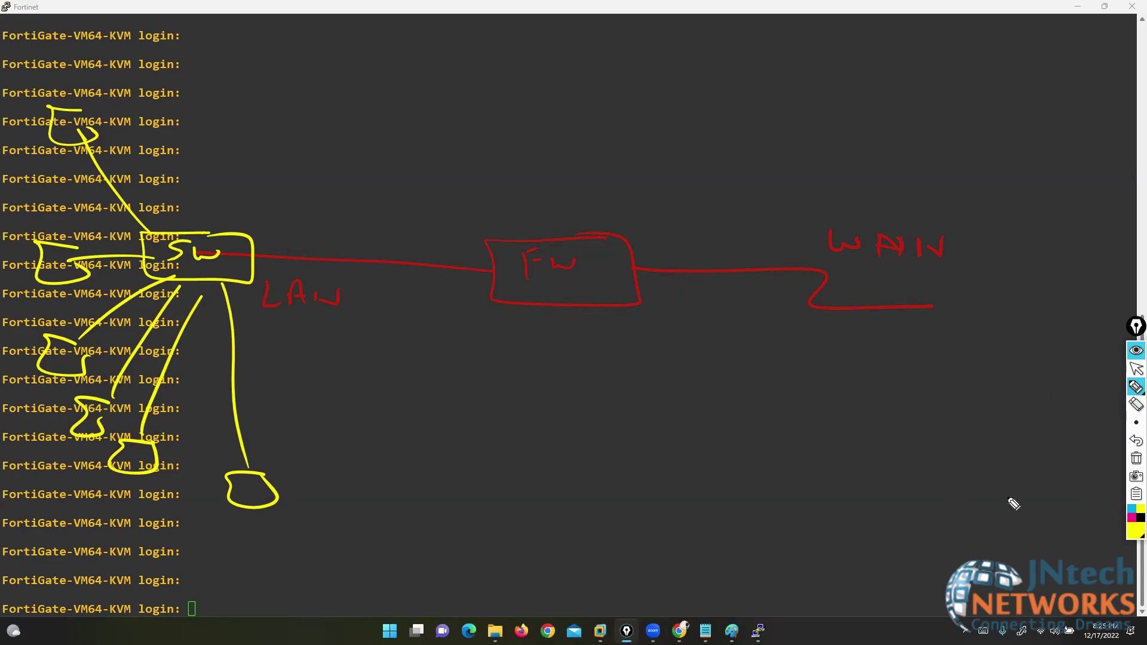
click(1135, 369)
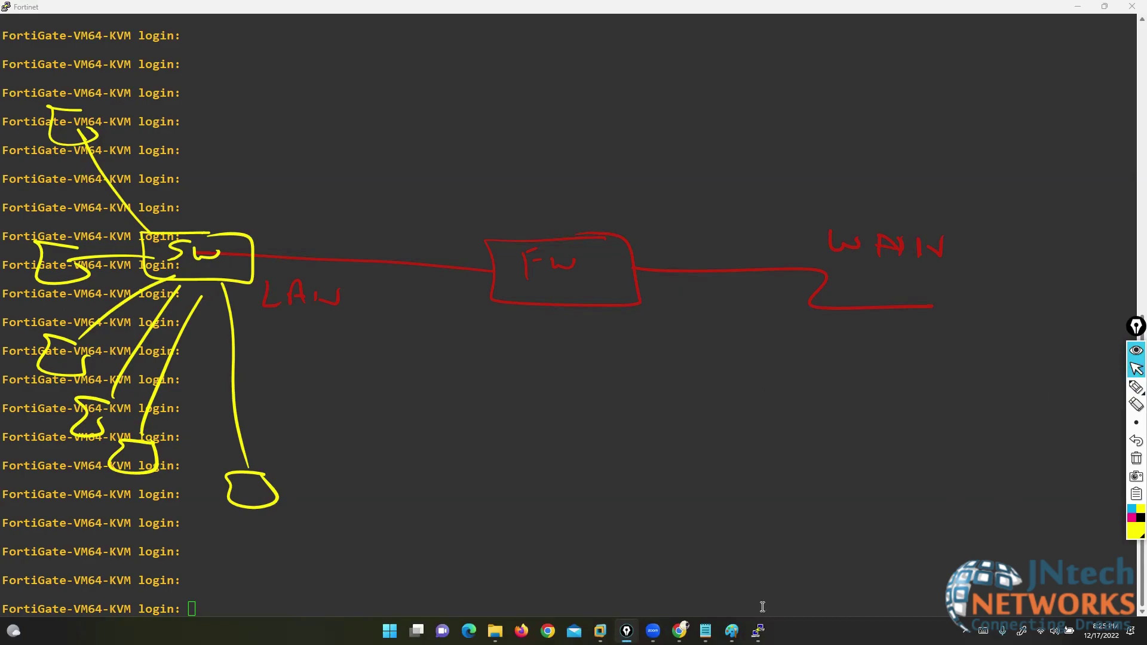
key(alt+Tab)
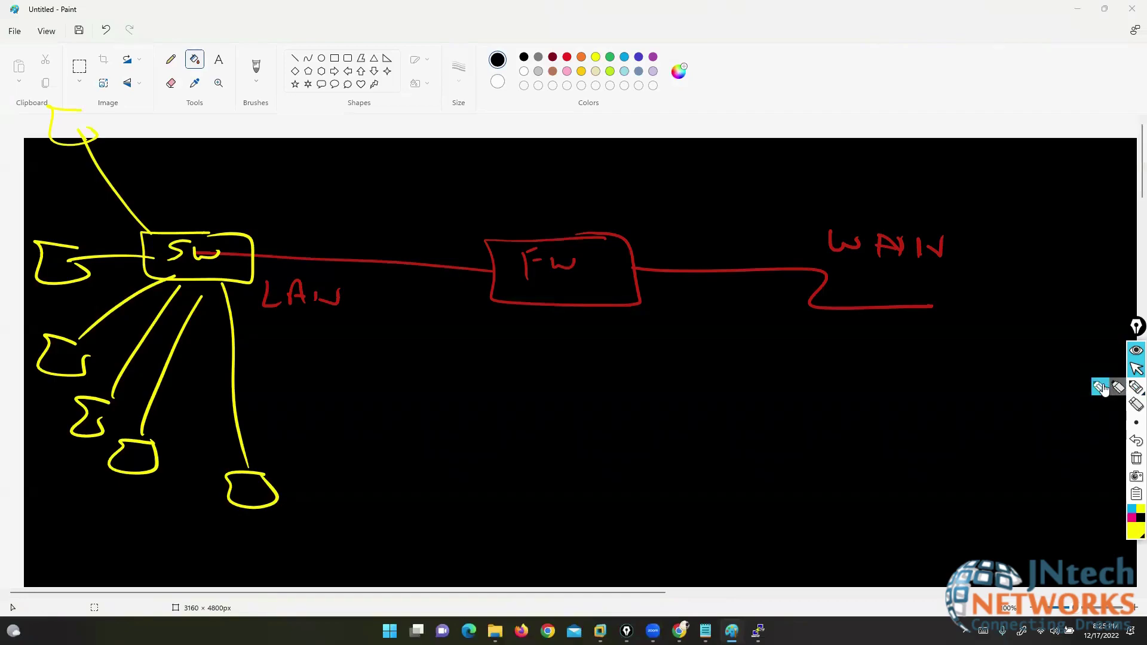
- Erase the top-left device and its link from the Paint sketch
click(1136, 387)
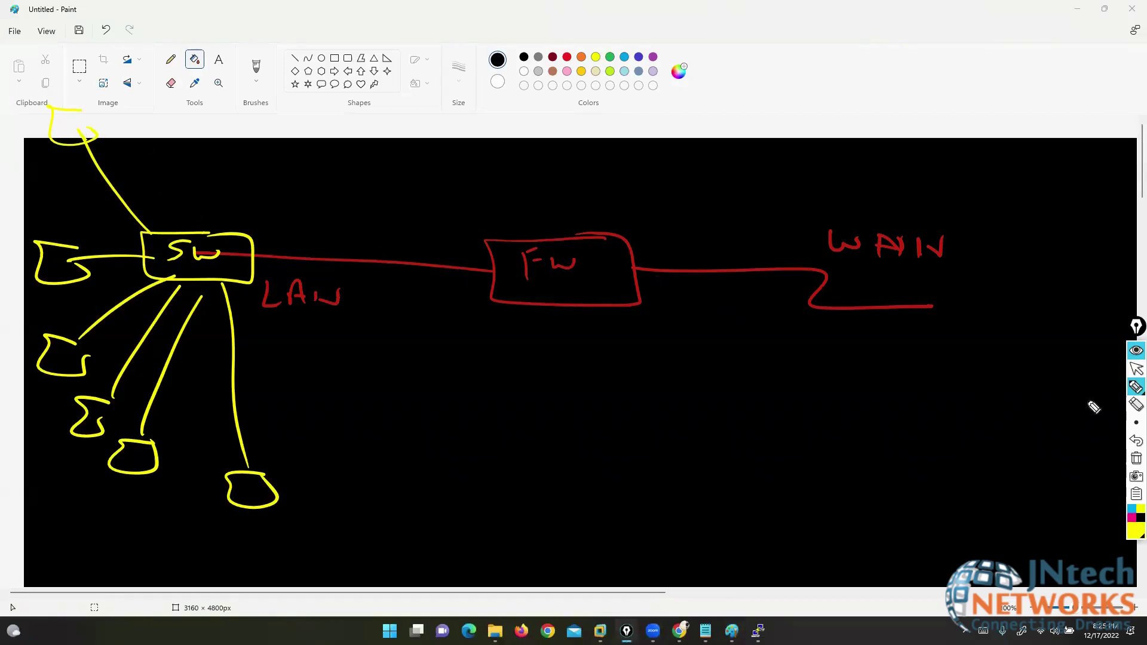
click(1136, 405)
drag(72, 135, 133, 166)
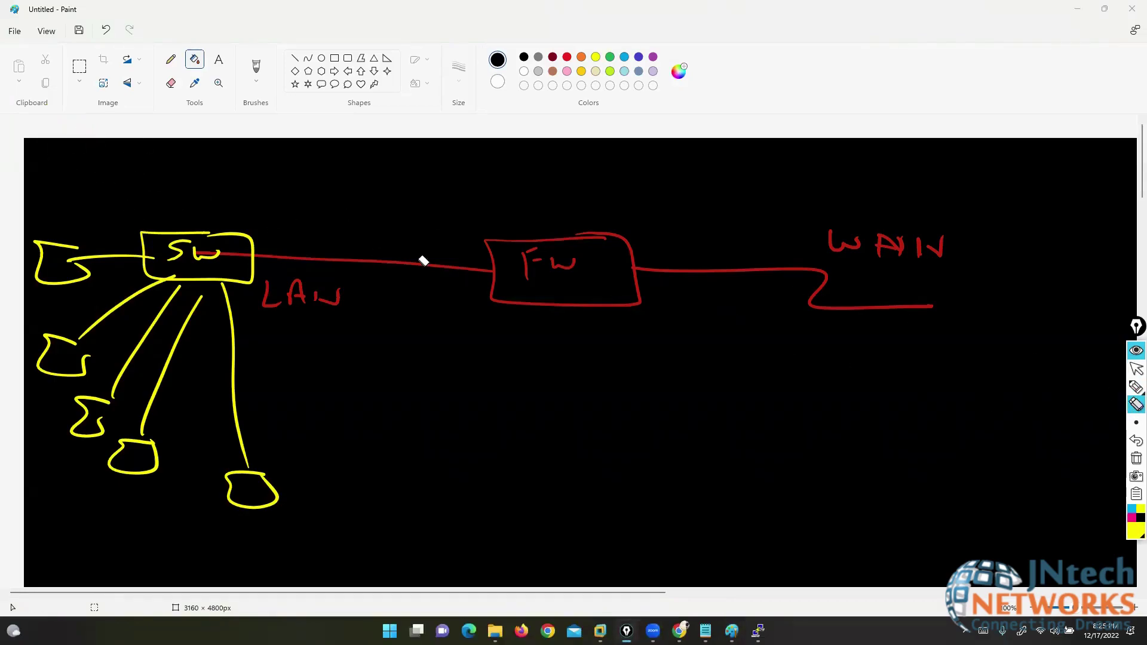
click(1102, 388)
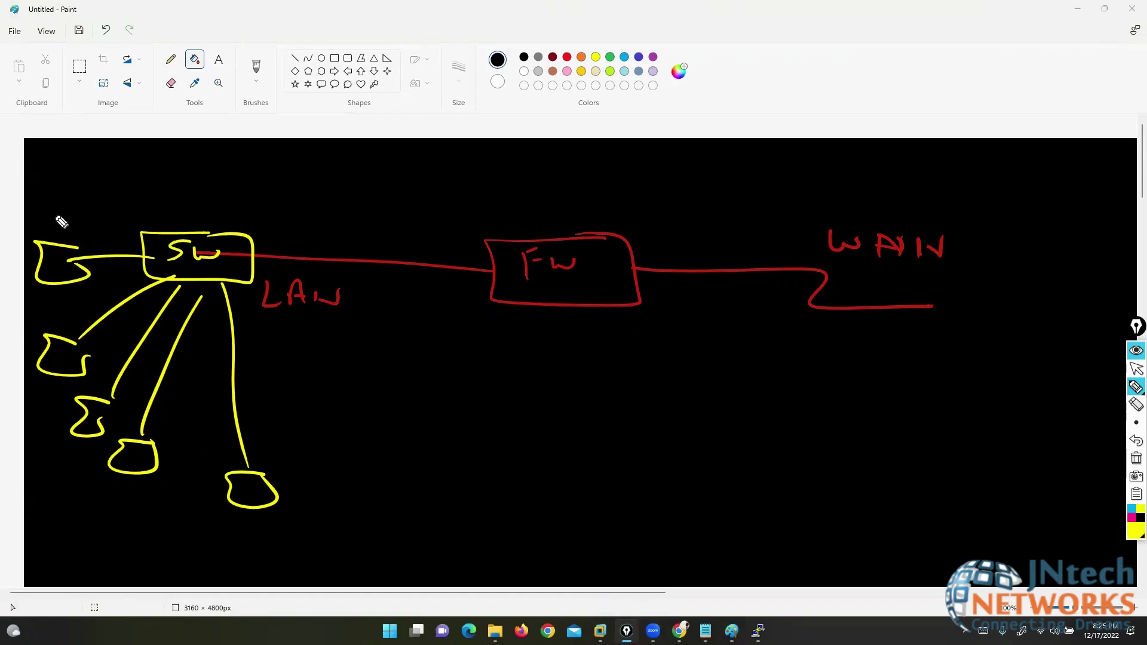
- Label the left-side devices Web, SMTP, DNS and FTP
drag(45, 208, 96, 220)
drag(37, 307, 27, 321)
mouse_move(43, 313)
mouse_down()
mouse_move(70, 323)
mouse_move(75, 303)
mouse_up()
drag(82, 323, 89, 311)
mouse_move(19, 412)
mouse_down()
mouse_move(20, 428)
mouse_move(51, 438)
mouse_up()
mouse_move(100, 491)
mouse_down()
mouse_move(100, 515)
mouse_move(116, 491)
mouse_up()
drag(100, 506, 141, 493)
mouse_move(131, 495)
mouse_down()
mouse_move(129, 518)
mouse_move(147, 509)
mouse_up()
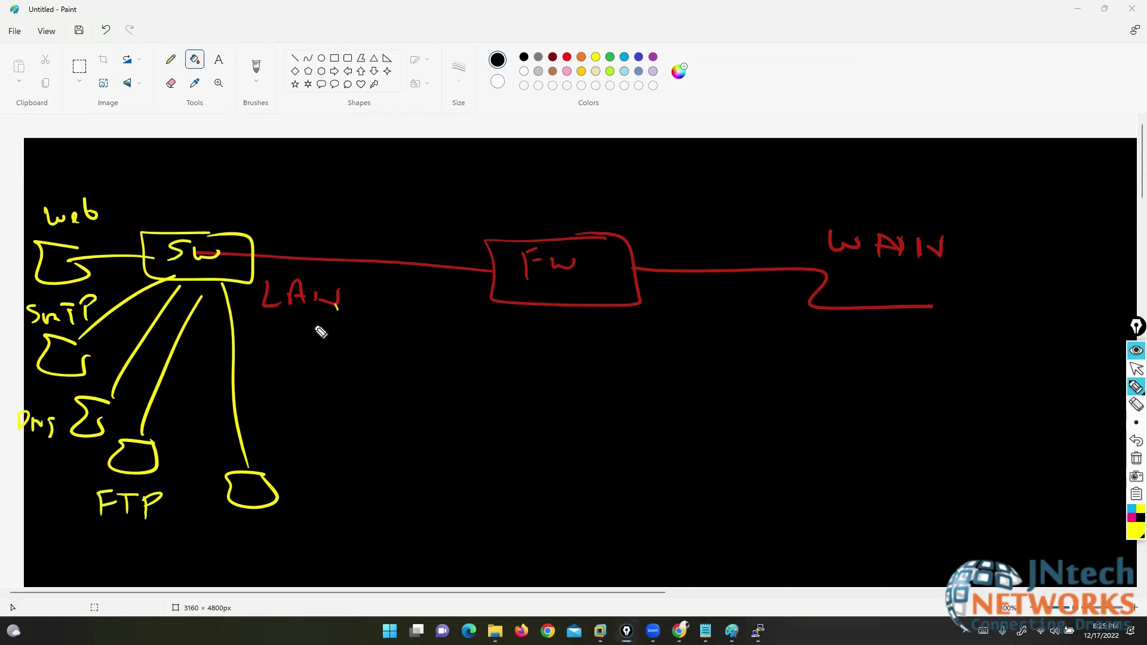
- Draw extra links from the switch, down-right and upward, with a device at the end
drag(337, 307, 312, 307)
mouse_move(240, 283)
mouse_down()
mouse_move(411, 487)
mouse_move(467, 423)
mouse_move(490, 420)
mouse_up()
mouse_move(183, 234)
mouse_down()
mouse_move(131, 132)
mouse_move(197, 110)
mouse_up()
drag(230, 234, 227, 97)
mouse_move(242, 233)
mouse_down()
mouse_move(255, 90)
mouse_move(263, 104)
mouse_up()
mouse_move(239, 89)
mouse_down()
mouse_move(218, 108)
mouse_move(115, 103)
mouse_up()
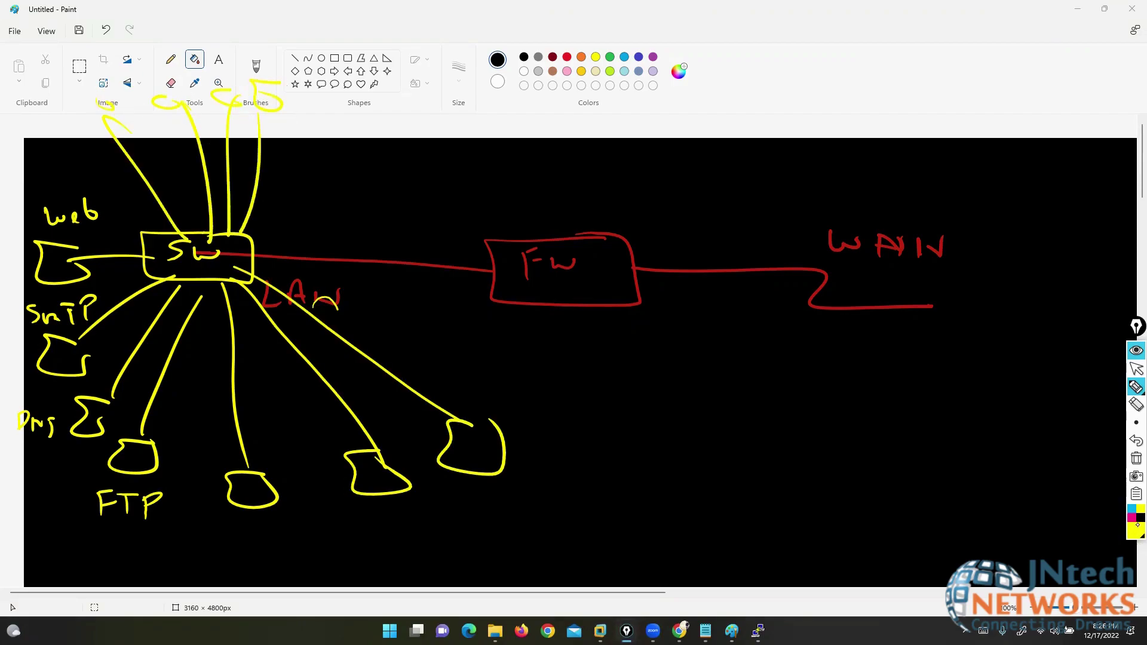
- Draw a cloud around WAN, circle FTP and Web, and write [FP] above FW
mouse_move(858, 254)
mouse_down()
mouse_move(827, 284)
mouse_move(970, 327)
mouse_move(868, 267)
mouse_up()
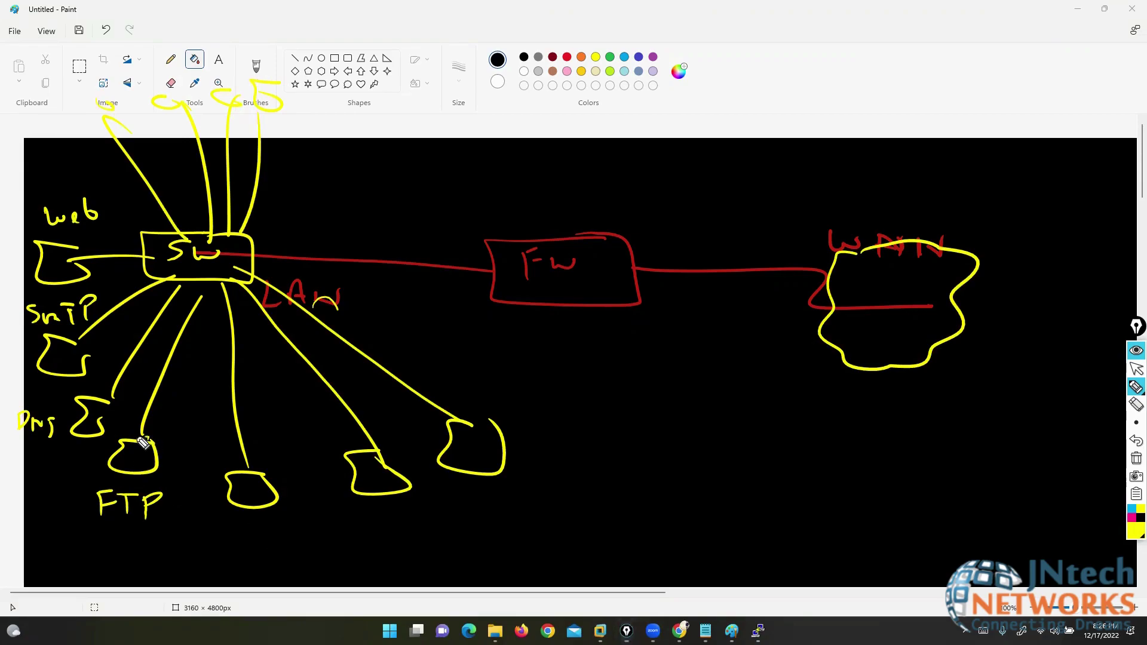
mouse_move(149, 442)
mouse_down()
mouse_move(104, 527)
mouse_move(169, 450)
mouse_up()
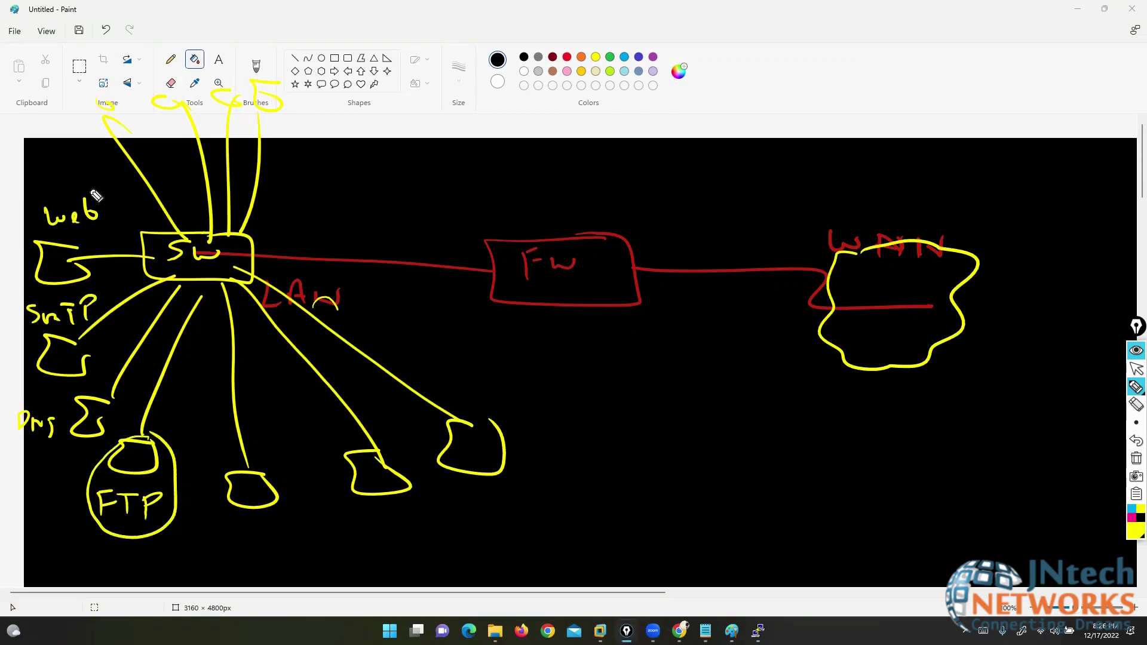
mouse_move(90, 183)
mouse_down()
mouse_move(19, 263)
mouse_move(114, 252)
mouse_move(92, 188)
mouse_up()
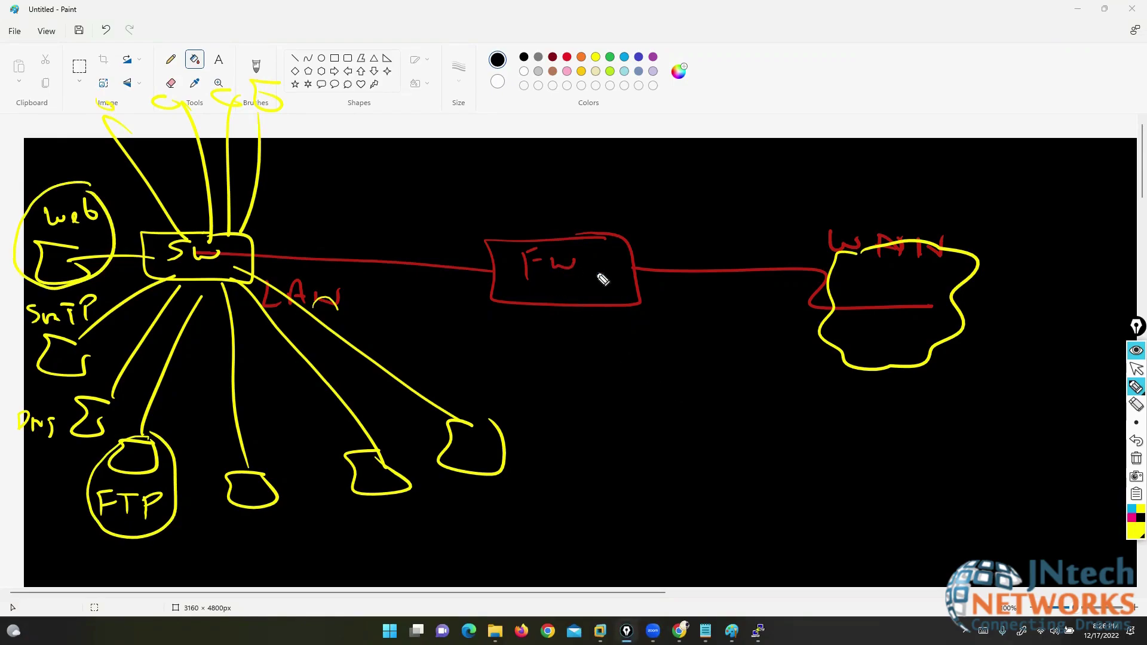
mouse_move(534, 150)
mouse_down()
mouse_move(532, 182)
mouse_move(548, 149)
mouse_move(568, 178)
mouse_move(601, 137)
mouse_move(594, 184)
mouse_up()
drag(525, 133, 525, 184)
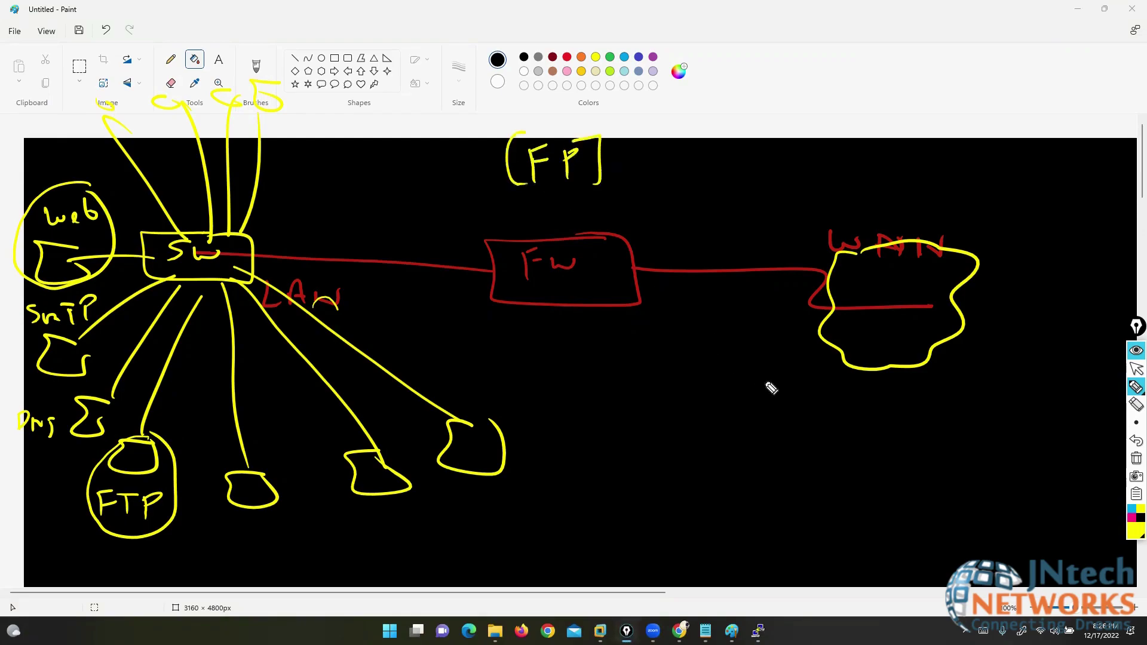
- Switch the pen to dark magenta and draw a curved arrow from WAN toward SW
click(1133, 538)
click(1096, 469)
mouse_move(1000, 508)
mouse_down()
mouse_move(905, 329)
mouse_move(436, 216)
mouse_move(320, 238)
mouse_move(333, 251)
mouse_up()
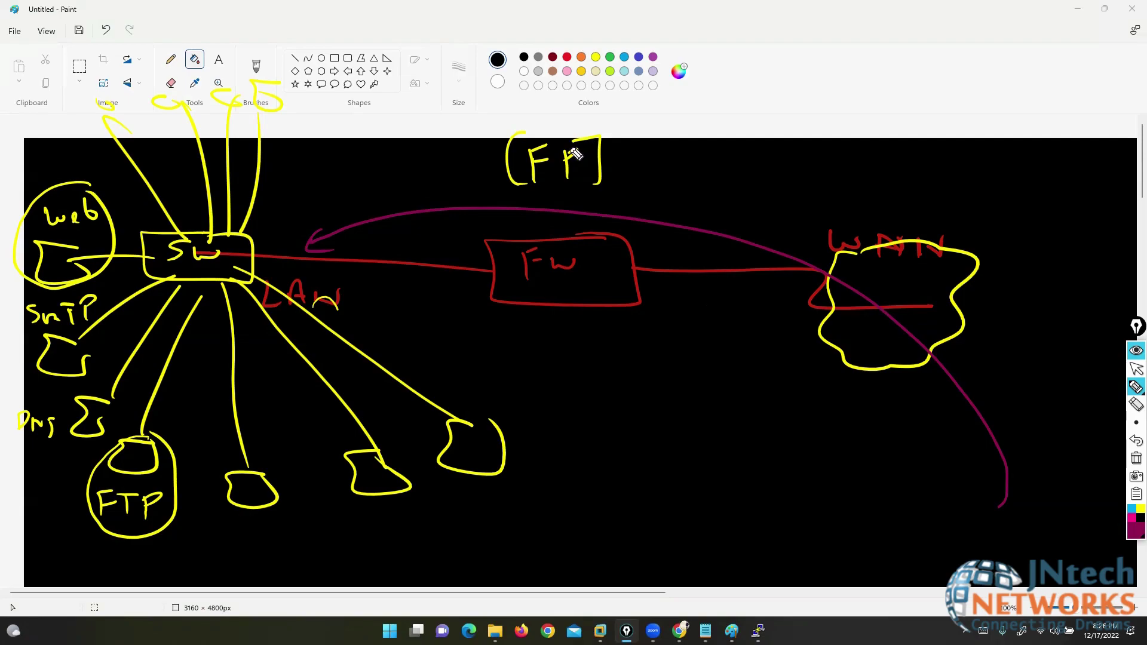
- Draw a right-pointing arrow from FP and erase the stray purple note above the drawing
mouse_move(678, 63)
mouse_down()
mouse_move(676, 74)
mouse_move(734, 91)
mouse_move(672, 91)
mouse_up()
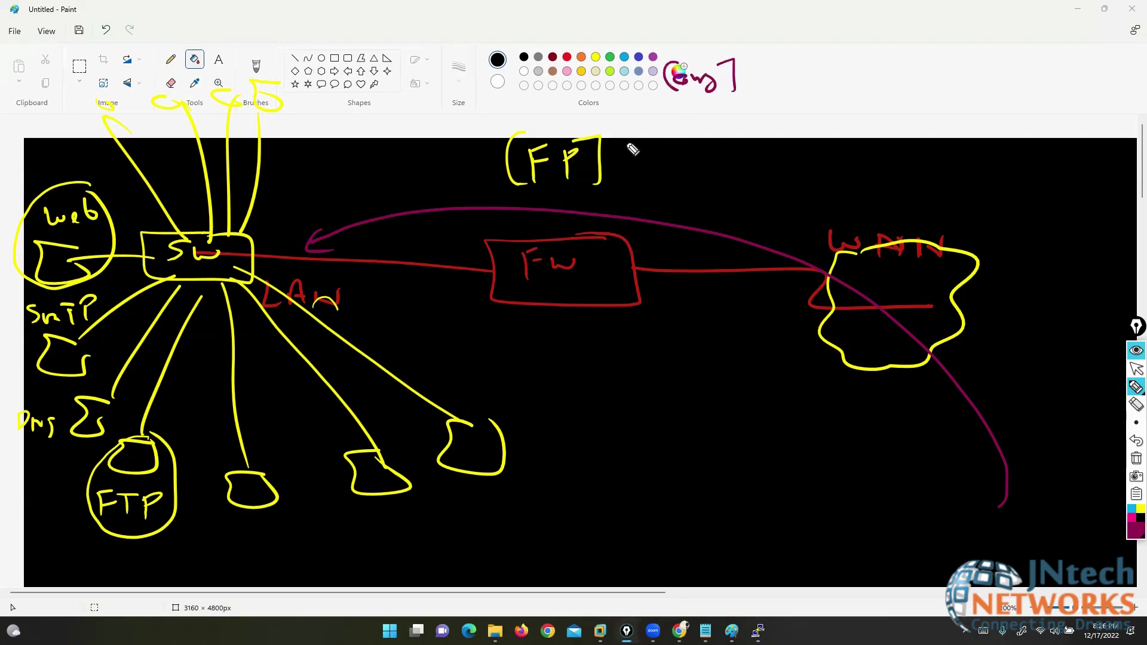
drag(625, 144, 672, 143)
click(1136, 404)
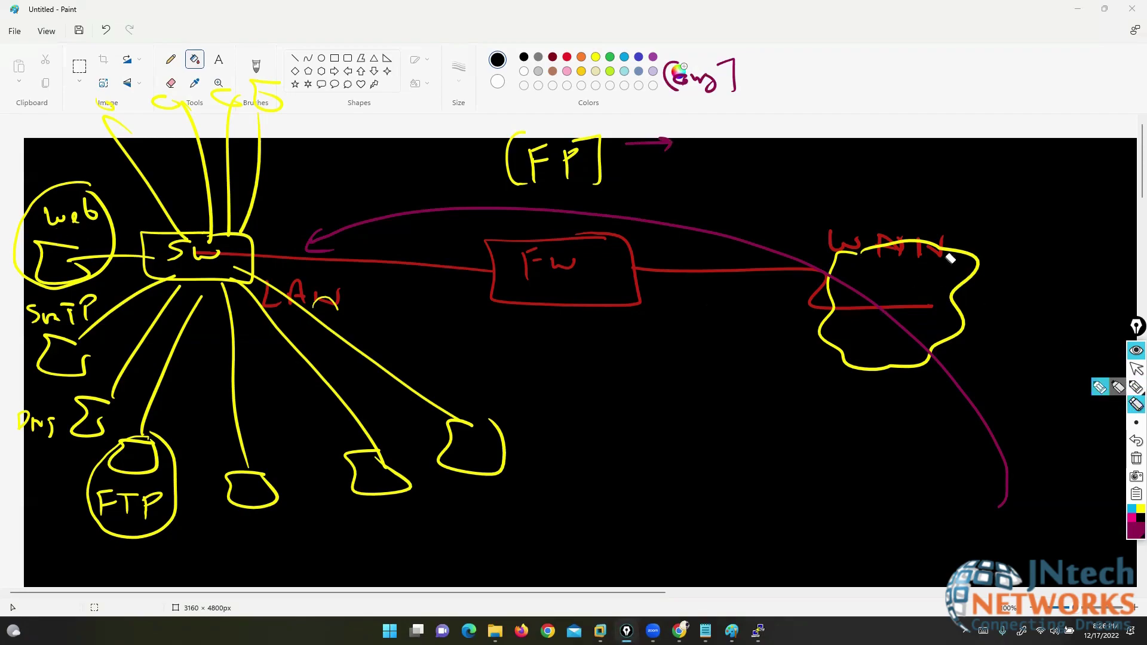
mouse_move(715, 96)
mouse_down()
mouse_move(686, 80)
mouse_move(764, 79)
mouse_move(698, 103)
mouse_move(765, 94)
mouse_move(792, 114)
mouse_up()
click(1103, 387)
- Write the bracketed (SIP] note, label the FP arrow, and tick Web and both notes
click(734, 84)
drag(700, 67, 696, 105)
mouse_move(698, 157)
mouse_down()
mouse_move(707, 139)
mouse_move(719, 156)
mouse_move(760, 145)
mouse_move(778, 158)
mouse_up()
drag(662, 137, 678, 160)
drag(41, 184, 71, 163)
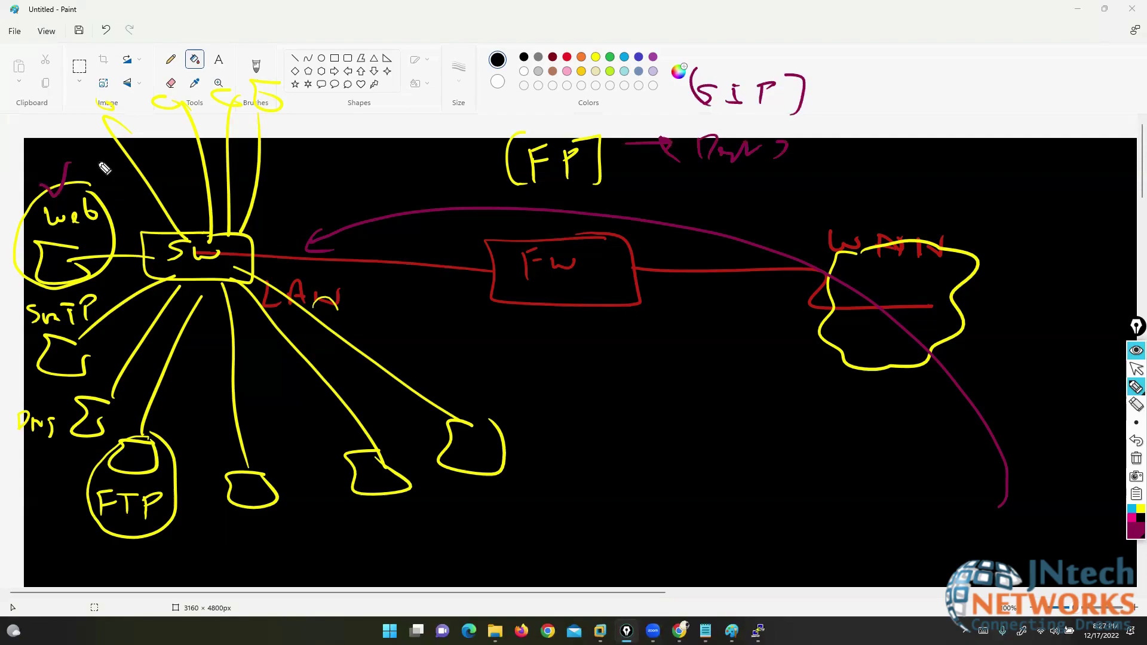
drag(823, 87, 858, 82)
mouse_move(804, 152)
mouse_down()
mouse_move(814, 164)
mouse_move(825, 150)
mouse_up()
- Write a bracketed label inside the WAN cloud, add a host loop, and circle FP in purple
mouse_move(847, 270)
mouse_down()
mouse_move(933, 301)
mouse_move(946, 321)
mouse_up()
drag(825, 256, 823, 310)
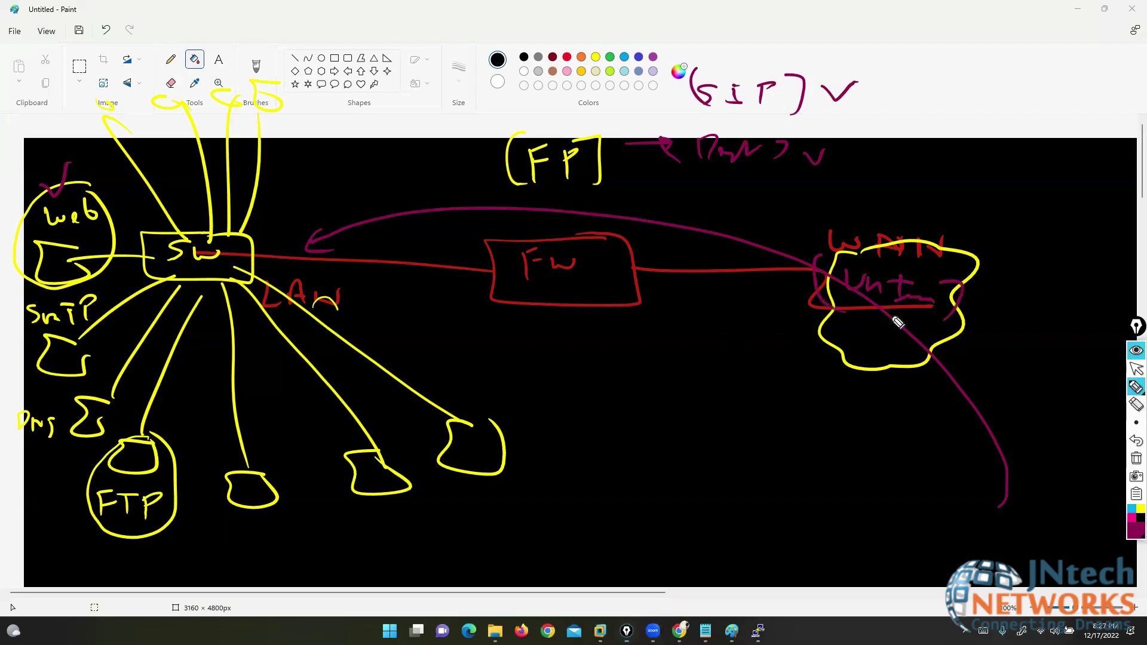
mouse_move(1026, 483)
mouse_down()
mouse_move(1043, 499)
mouse_move(1028, 523)
mouse_up()
drag(67, 197, 83, 162)
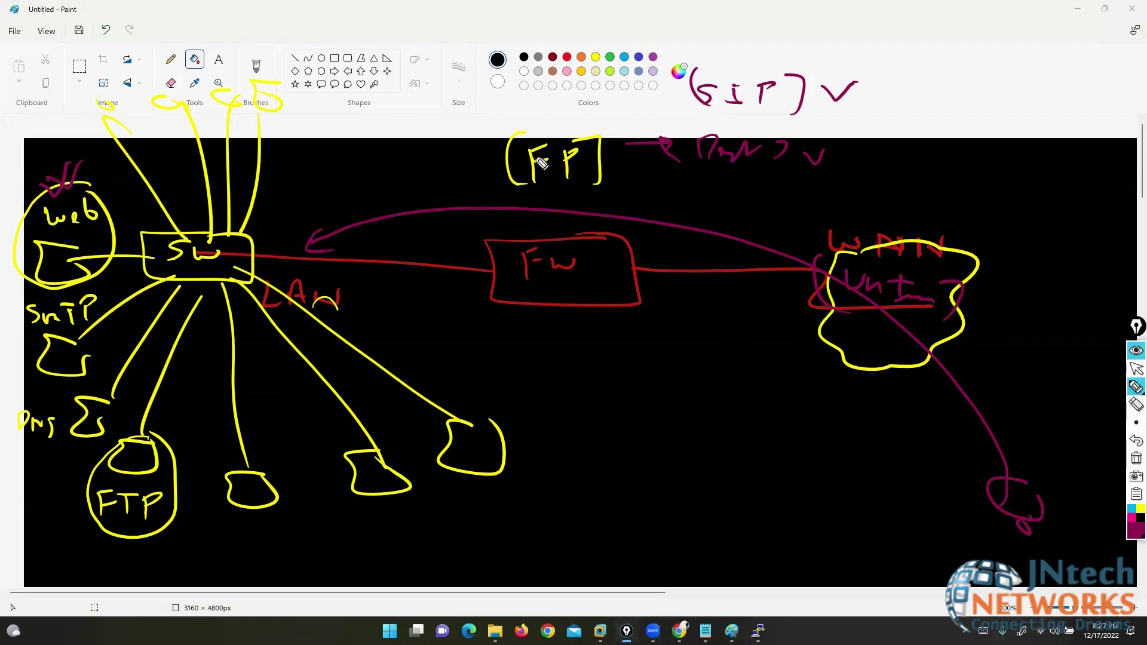
drag(569, 121, 493, 134)
drag(496, 175, 588, 111)
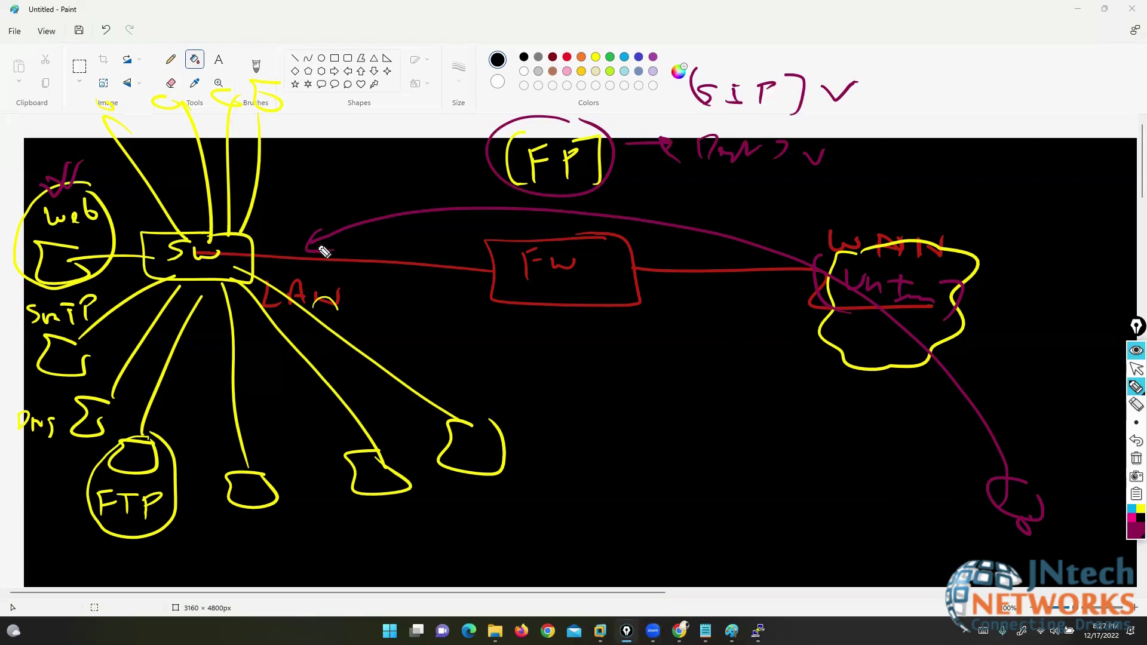
- Draw purple traffic lines across SW to DNS and Web, and outline the lower servers
mouse_move(323, 247)
mouse_down()
mouse_move(223, 266)
mouse_move(95, 329)
mouse_move(92, 397)
mouse_up()
drag(309, 226, 72, 270)
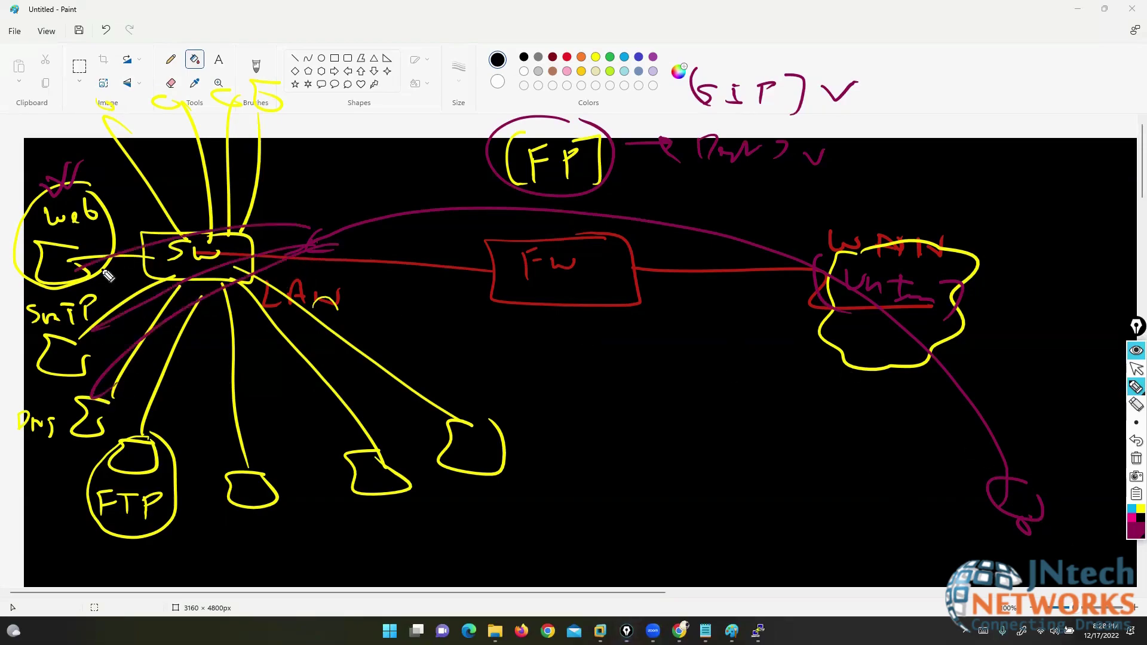
drag(303, 245, 354, 418)
mouse_move(440, 367)
mouse_down()
mouse_move(252, 381)
mouse_move(524, 433)
mouse_move(460, 386)
mouse_up()
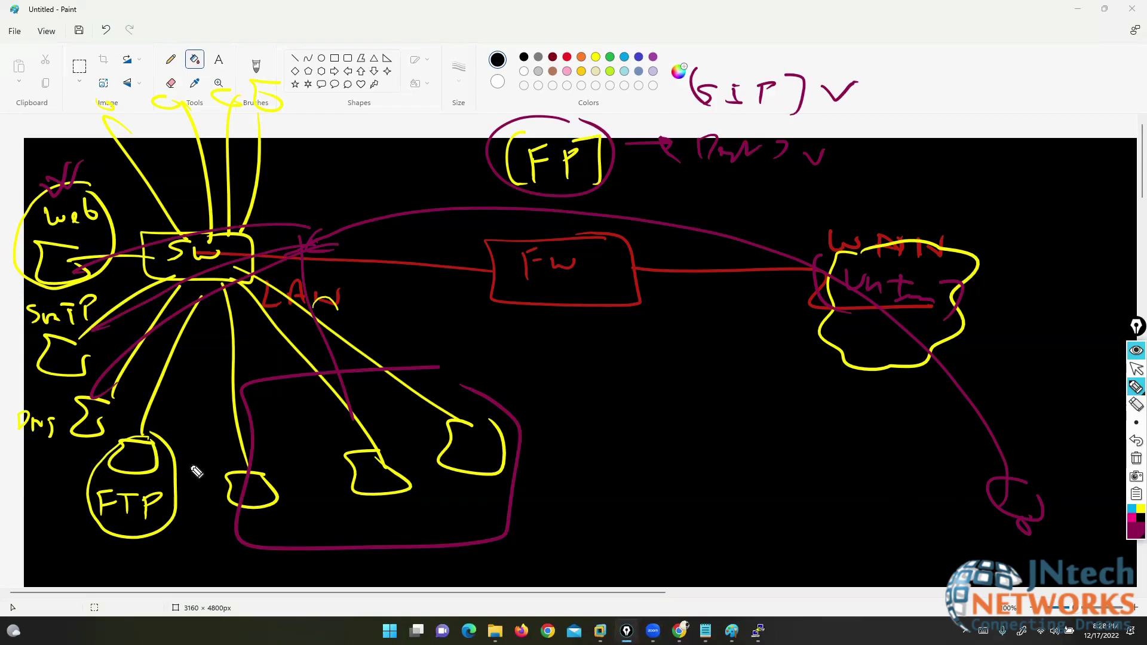
- Erase the left-side servers, their labels, the FP circle and the arrow note
click(1136, 404)
mouse_move(357, 332)
mouse_down()
mouse_move(152, 155)
mouse_move(66, 281)
mouse_move(194, 536)
mouse_up()
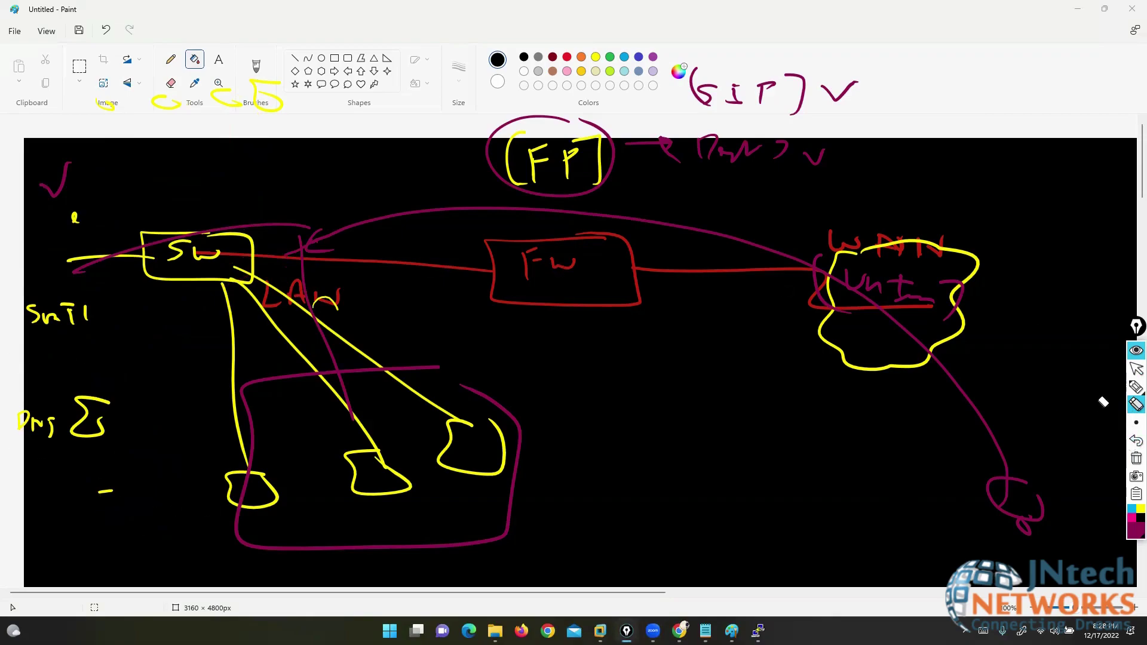
mouse_move(86, 203)
mouse_down()
mouse_move(84, 281)
mouse_move(16, 328)
mouse_move(76, 374)
mouse_move(54, 415)
mouse_move(110, 458)
mouse_up()
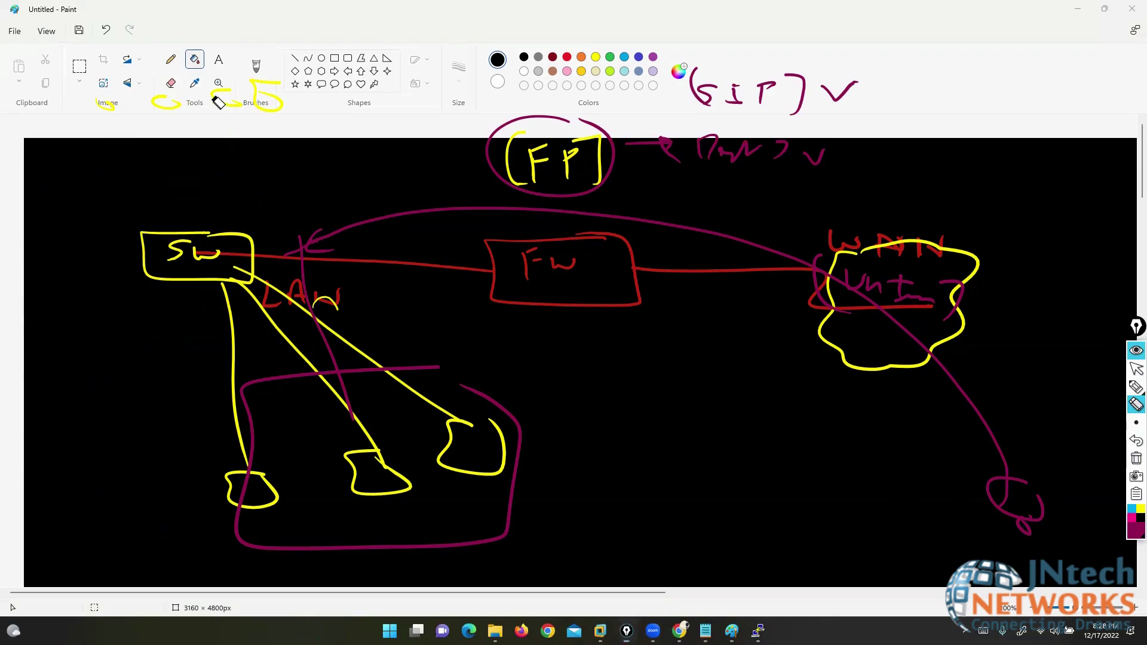
drag(219, 103, 294, 110)
mouse_move(618, 159)
mouse_down()
mouse_move(574, 154)
mouse_move(841, 146)
mouse_move(735, 89)
mouse_move(648, 159)
mouse_move(499, 208)
mouse_up()
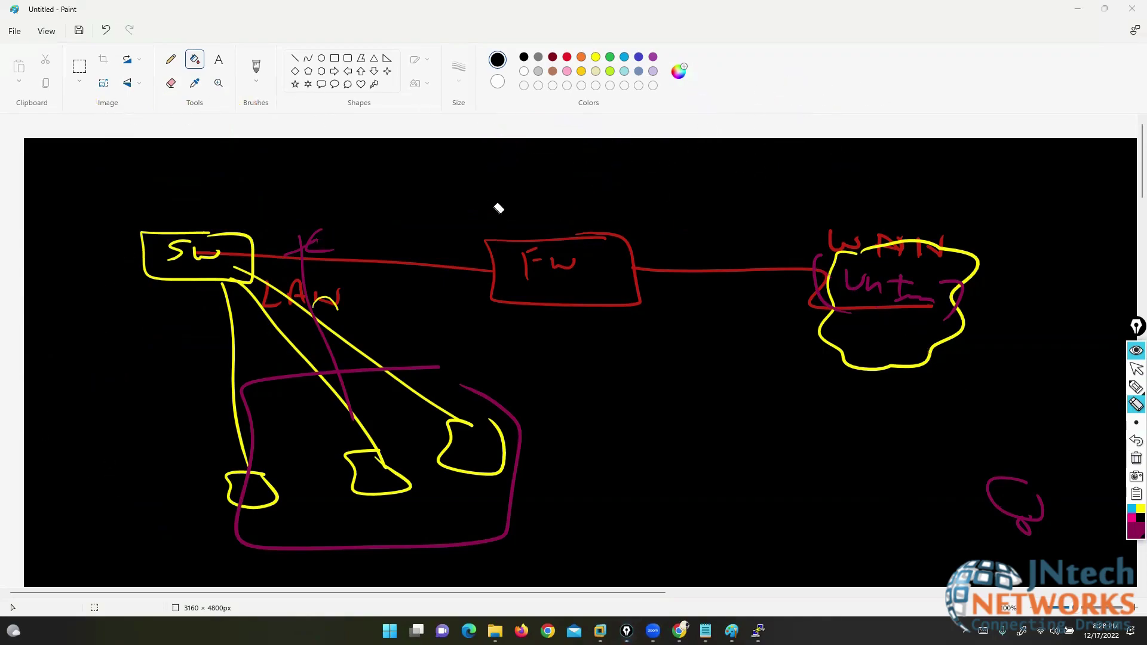
- Remove leftover magenta strokes and draw a line up from the firewall labelled DMZ
drag(299, 236, 309, 245)
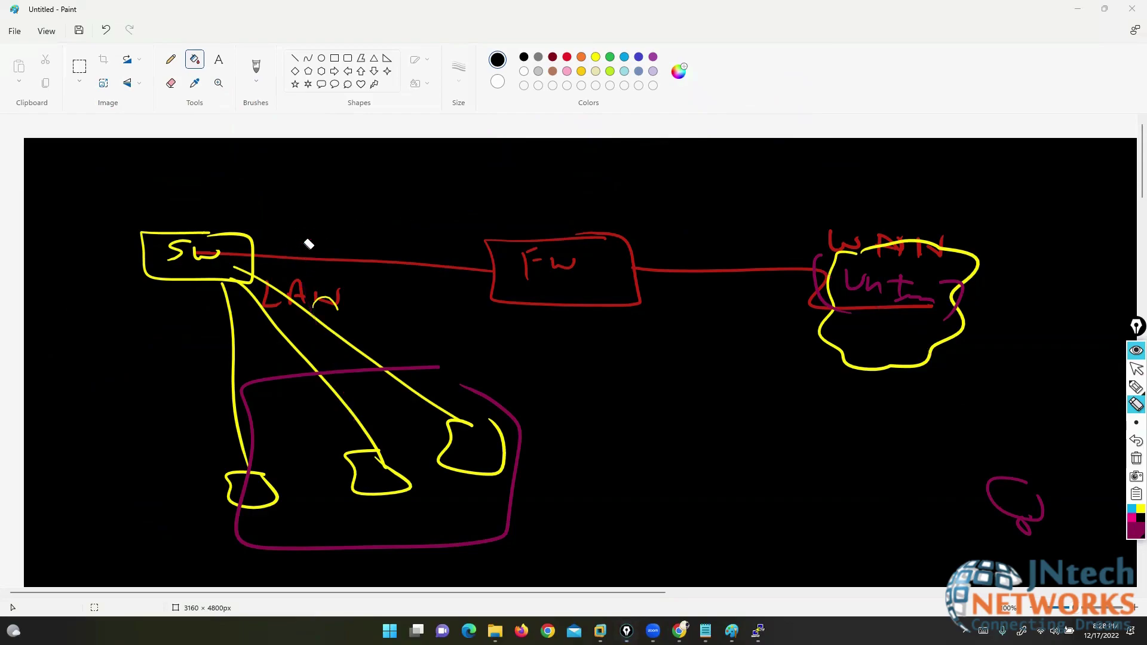
click(1137, 386)
drag(550, 239, 549, 158)
mouse_move(546, 107)
mouse_down()
mouse_move(590, 98)
mouse_move(676, 114)
mouse_up()
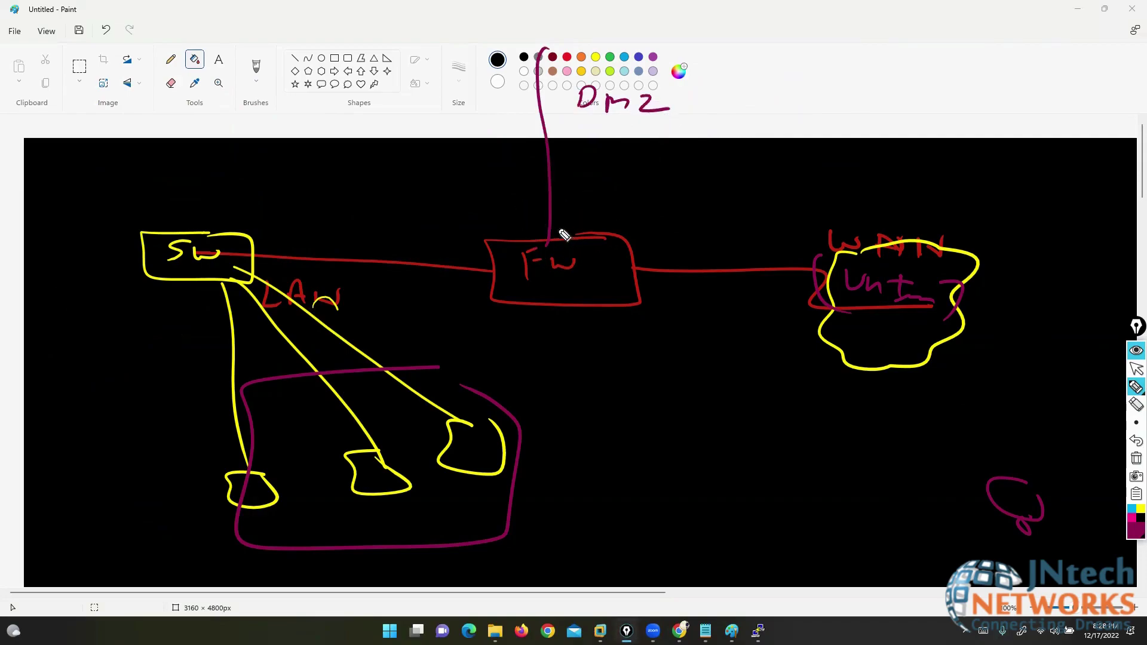
- Draw the DMZ switch with radiating links and three server boxes
mouse_move(558, 26)
mouse_down()
mouse_move(494, 54)
mouse_move(555, 25)
mouse_move(522, 57)
mouse_move(575, 41)
mouse_up()
mouse_move(495, 39)
mouse_down()
mouse_move(343, 5)
mouse_move(329, 47)
mouse_up()
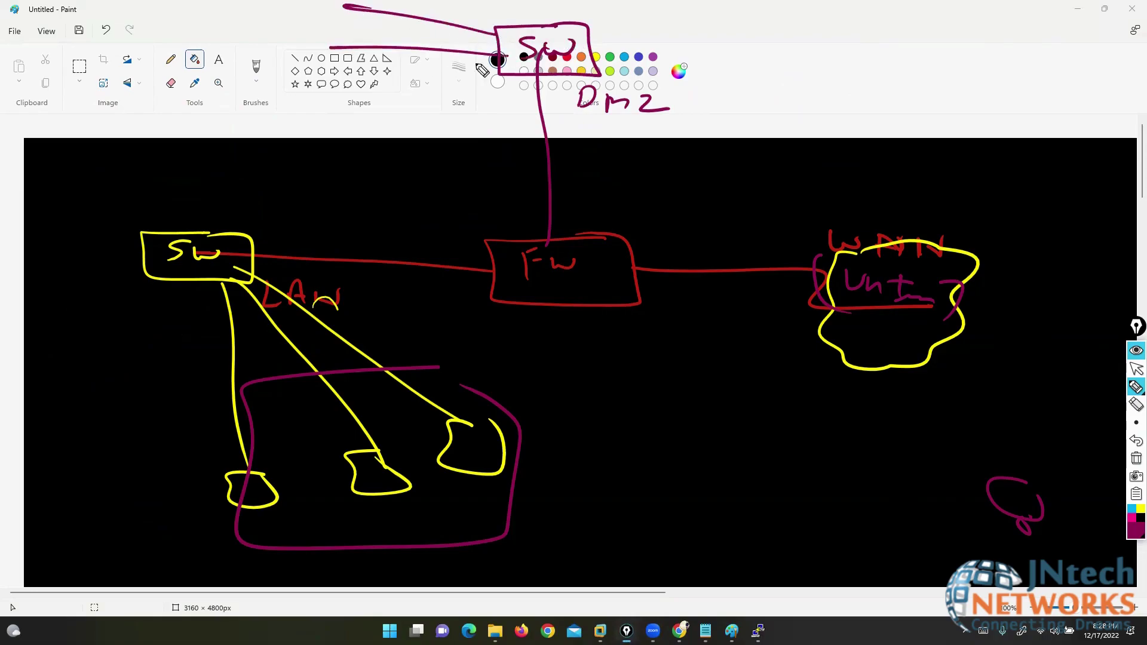
mouse_move(502, 70)
mouse_down()
mouse_move(388, 91)
mouse_move(442, 148)
mouse_up()
mouse_move(296, 1)
mouse_down()
mouse_move(352, 5)
mouse_move(272, 55)
mouse_move(335, 48)
mouse_up()
mouse_move(390, 88)
mouse_down()
mouse_move(344, 105)
mouse_move(391, 96)
mouse_up()
mouse_move(443, 147)
mouse_down()
mouse_move(404, 162)
mouse_move(447, 147)
mouse_up()
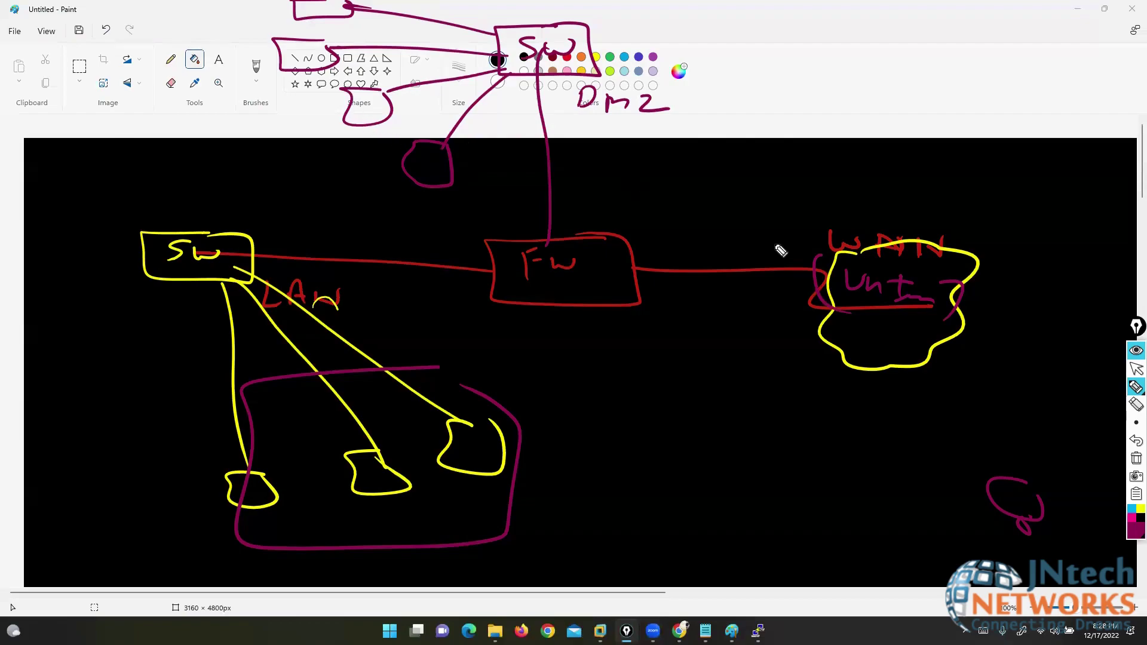
- Sketch several internet hosts hanging off the WAN cloud
mouse_move(934, 343)
mouse_down()
mouse_move(1075, 430)
mouse_move(1066, 424)
mouse_up()
drag(886, 364, 931, 478)
drag(933, 493, 936, 476)
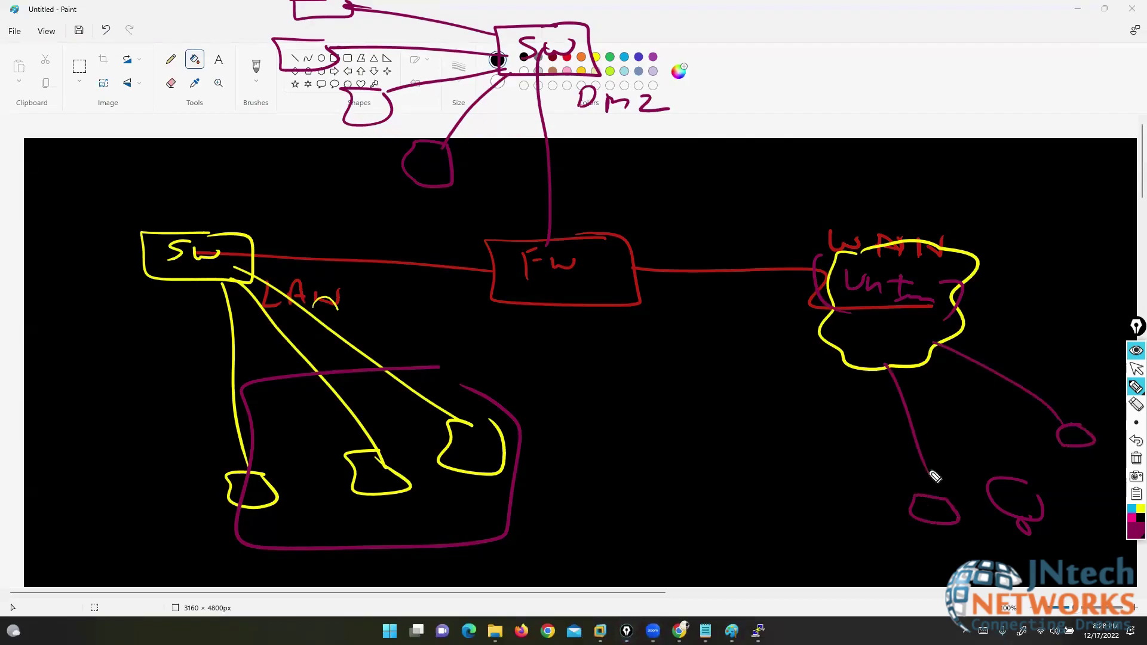
drag(949, 303, 1085, 358)
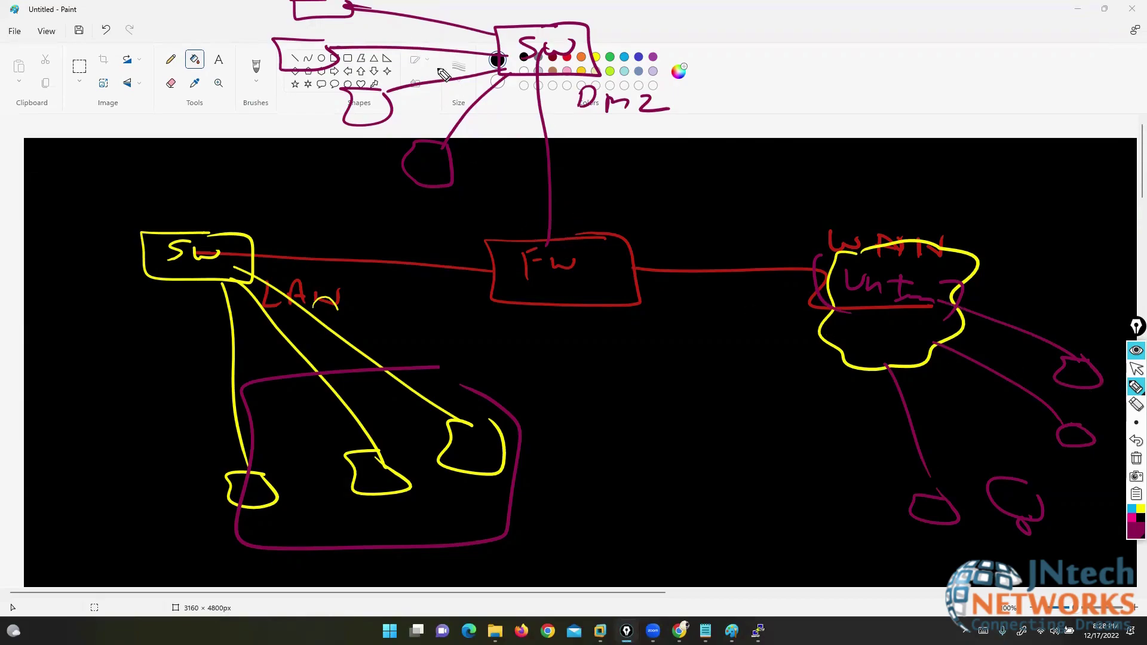
- In yellow, trace a path from an internet host through WAN and FW to the DMZ switch, and loop the LAN
click(1139, 510)
drag(1033, 559, 1080, 441)
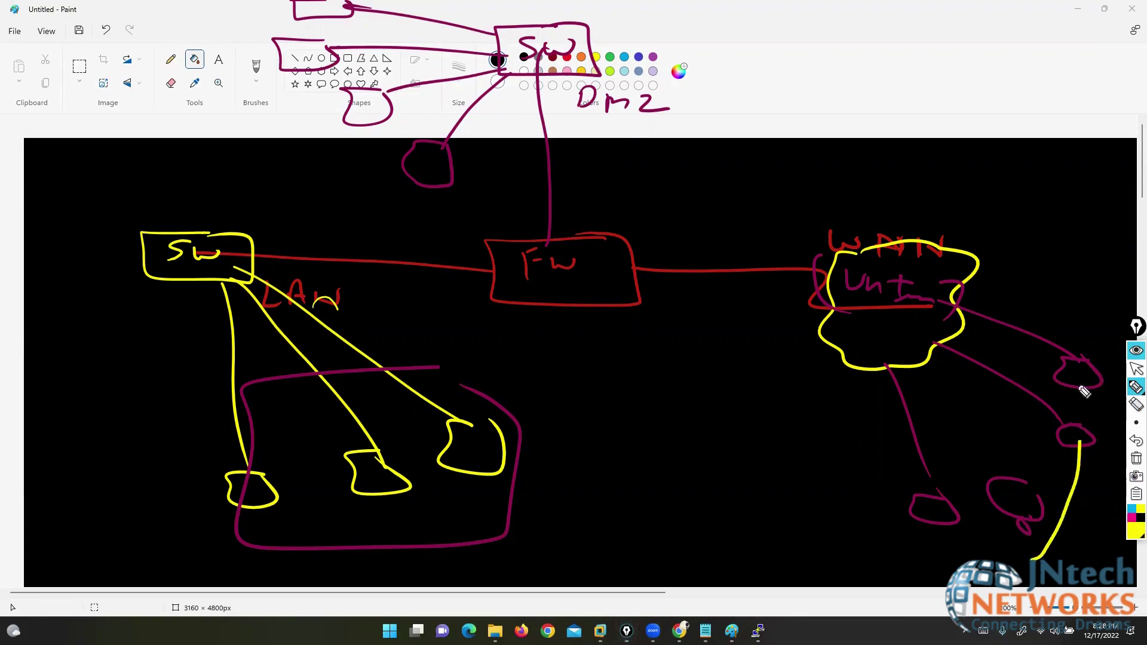
mouse_move(1084, 392)
mouse_down()
mouse_move(815, 251)
mouse_move(667, 252)
mouse_up()
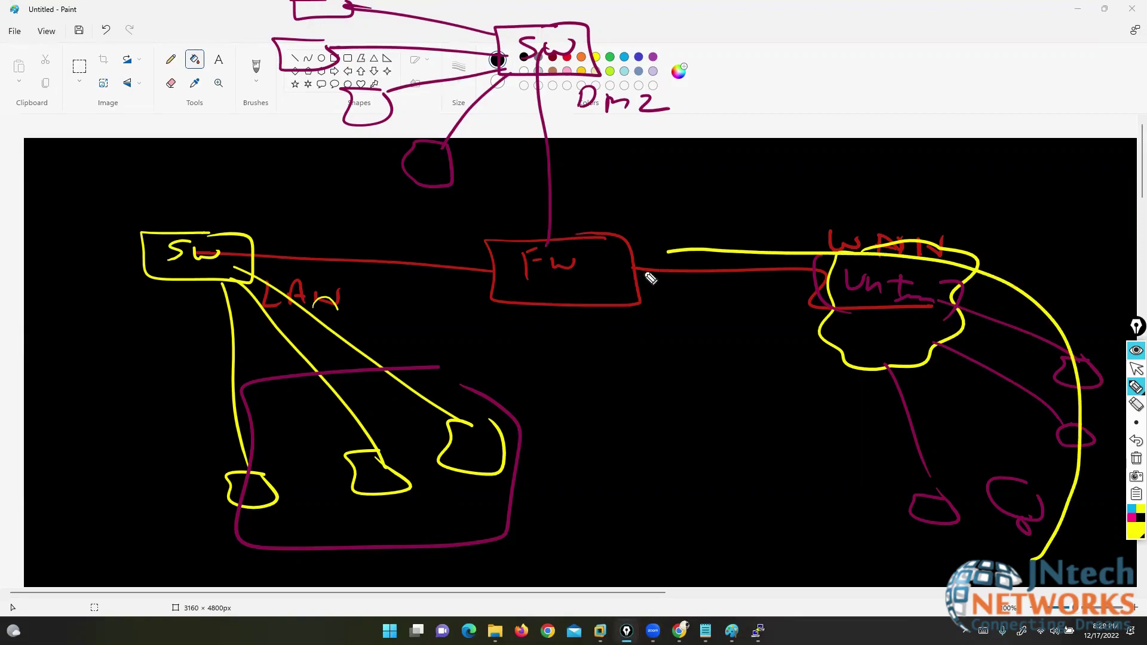
mouse_move(672, 254)
mouse_down()
mouse_move(558, 217)
mouse_move(556, 69)
mouse_move(541, 71)
mouse_up()
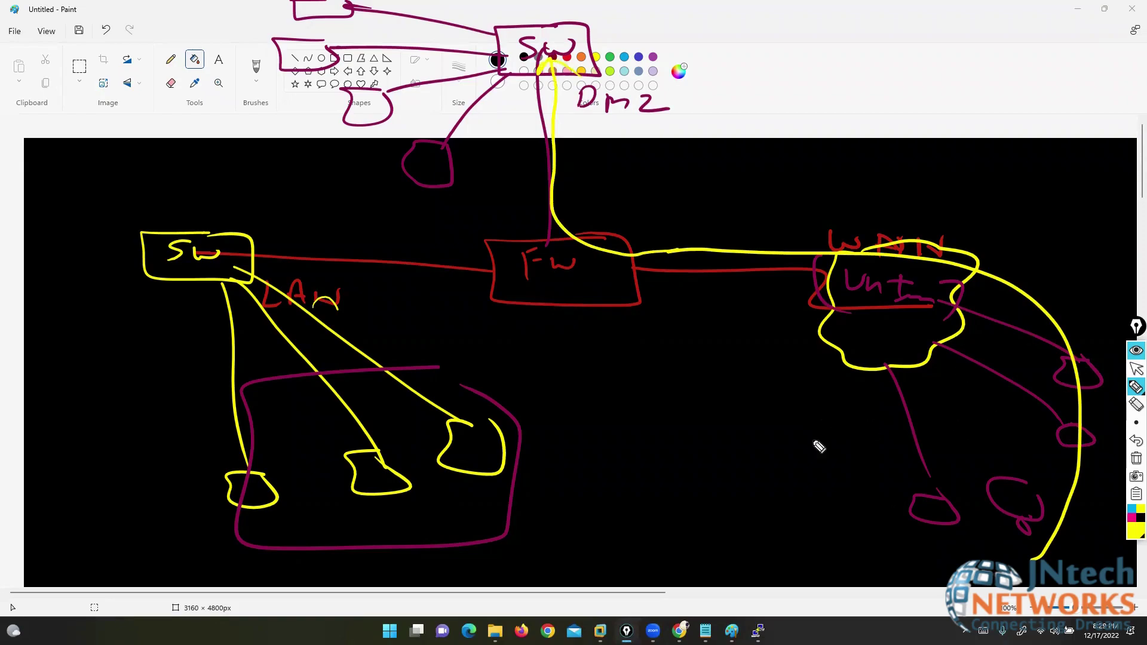
drag(488, 318, 505, 362)
mouse_move(468, 291)
mouse_down()
mouse_move(6, 296)
mouse_move(200, 607)
mouse_move(487, 445)
mouse_move(501, 345)
mouse_up()
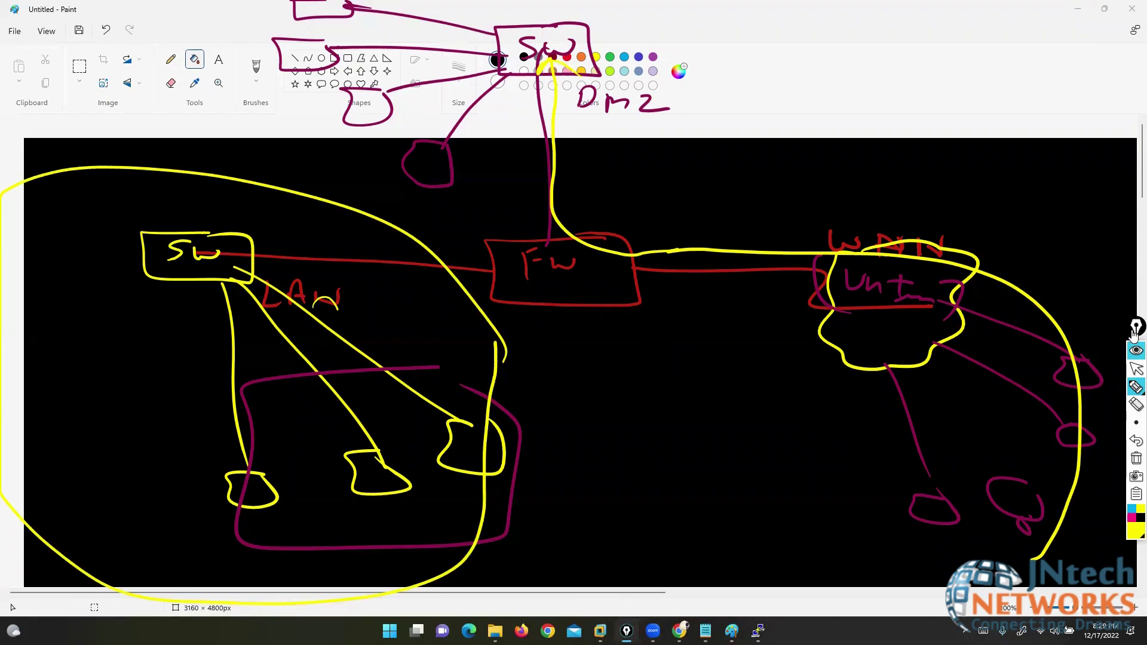
- Exit the screen pen and clear all drawn annotations
click(1136, 370)
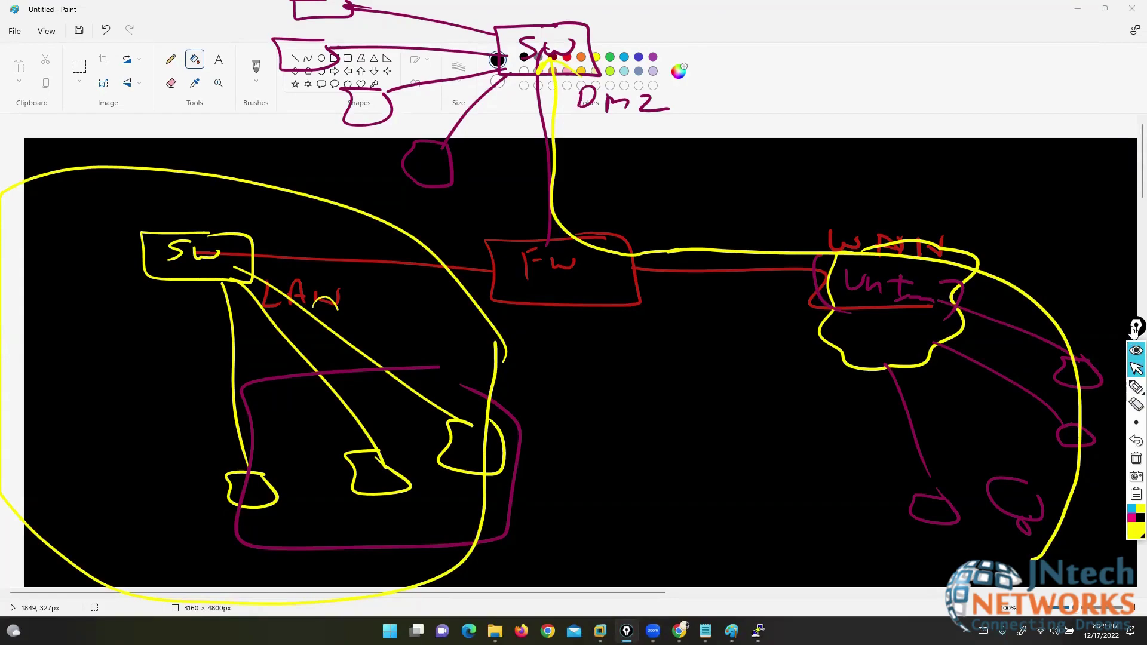
drag(1134, 327, 1128, 209)
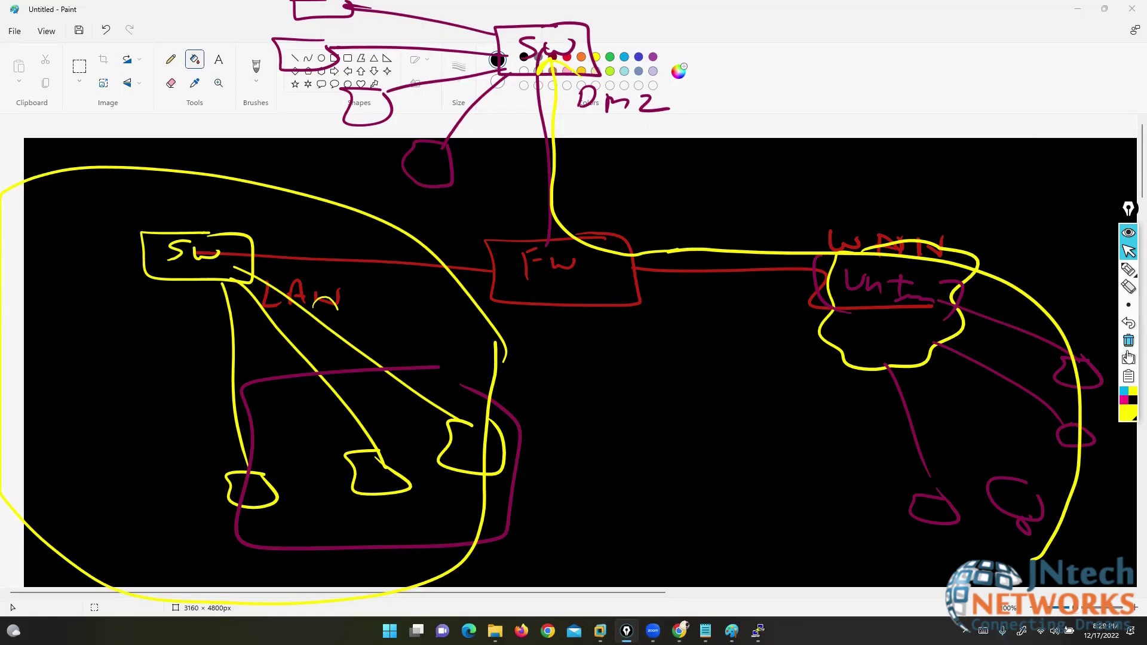
click(1129, 341)
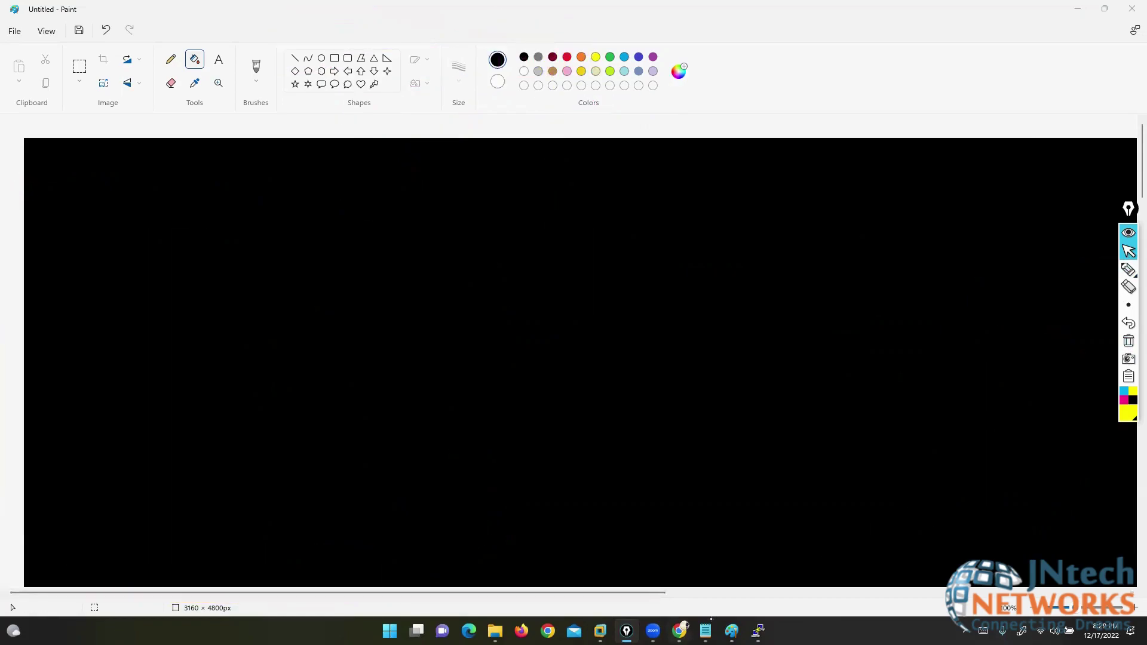
- Bring up the FortiGate console window over the EVE-NG topology and resize it
click(679, 631)
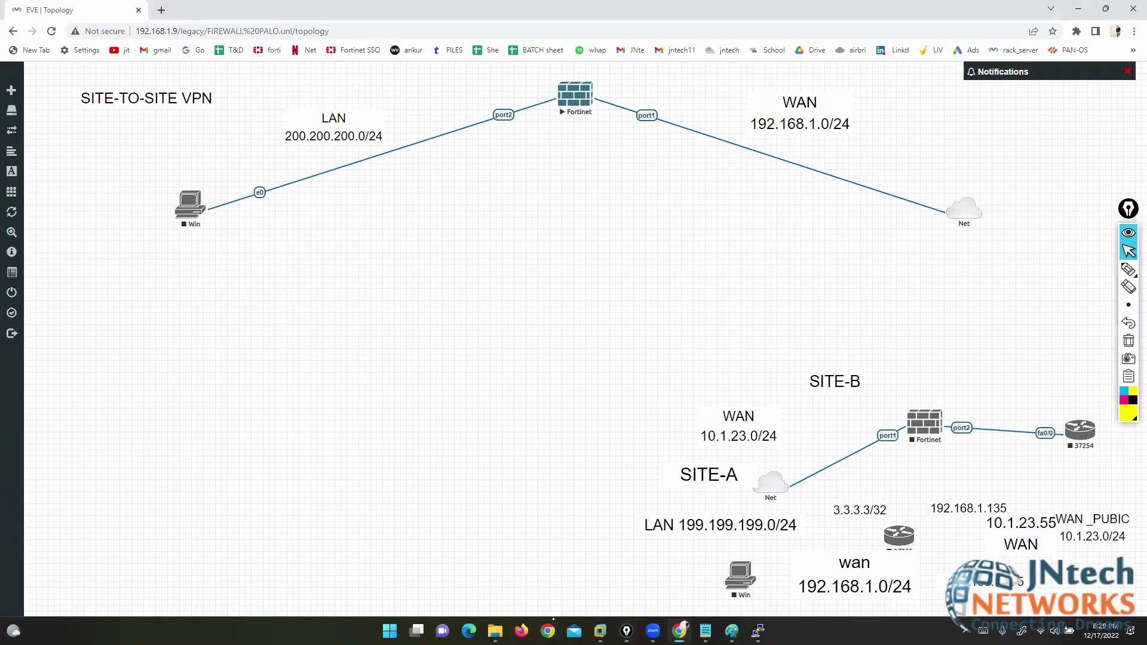
click(758, 631)
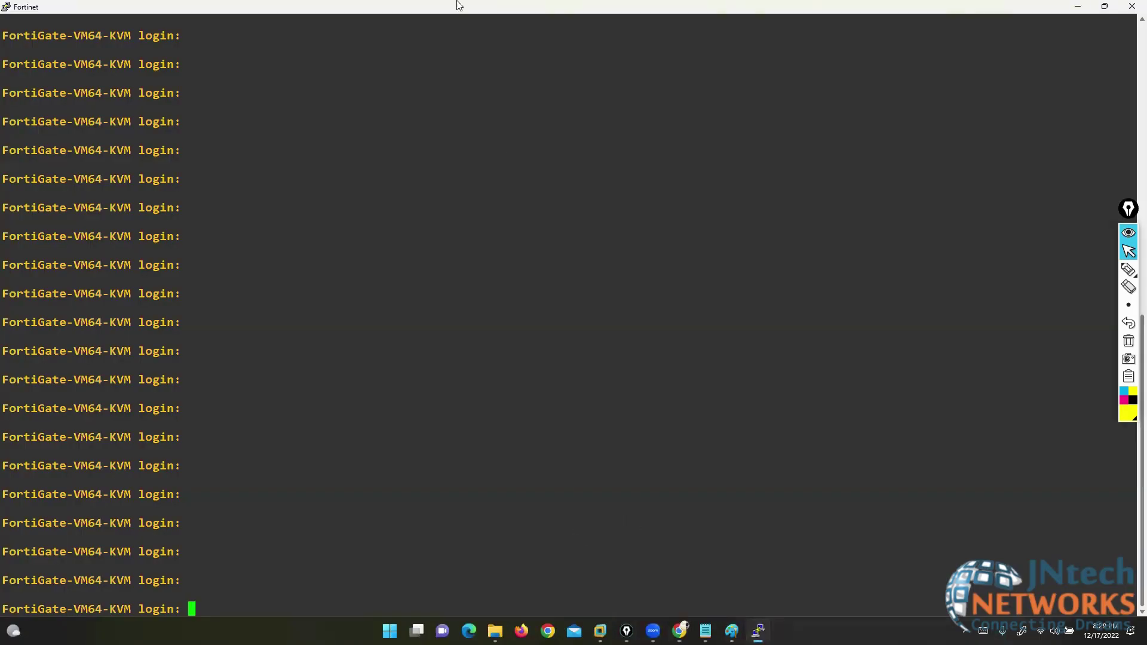
double_click(311, 15)
double_click(291, 10)
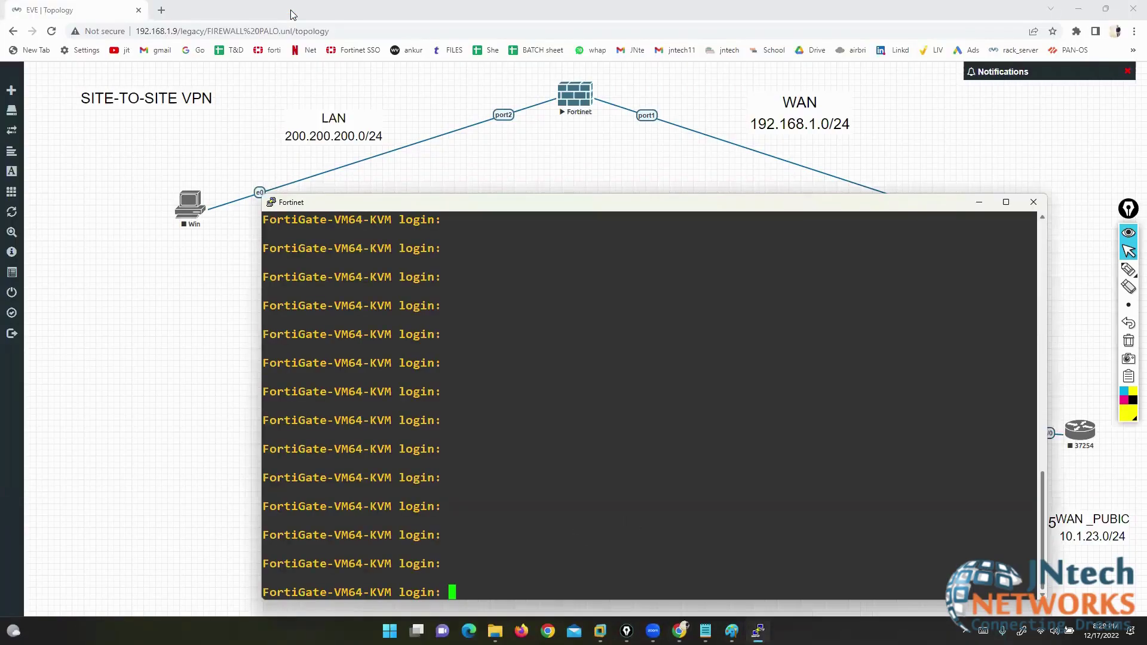
- Log in as admin with the empty default password and set a new password
text(admin)
key(Return)
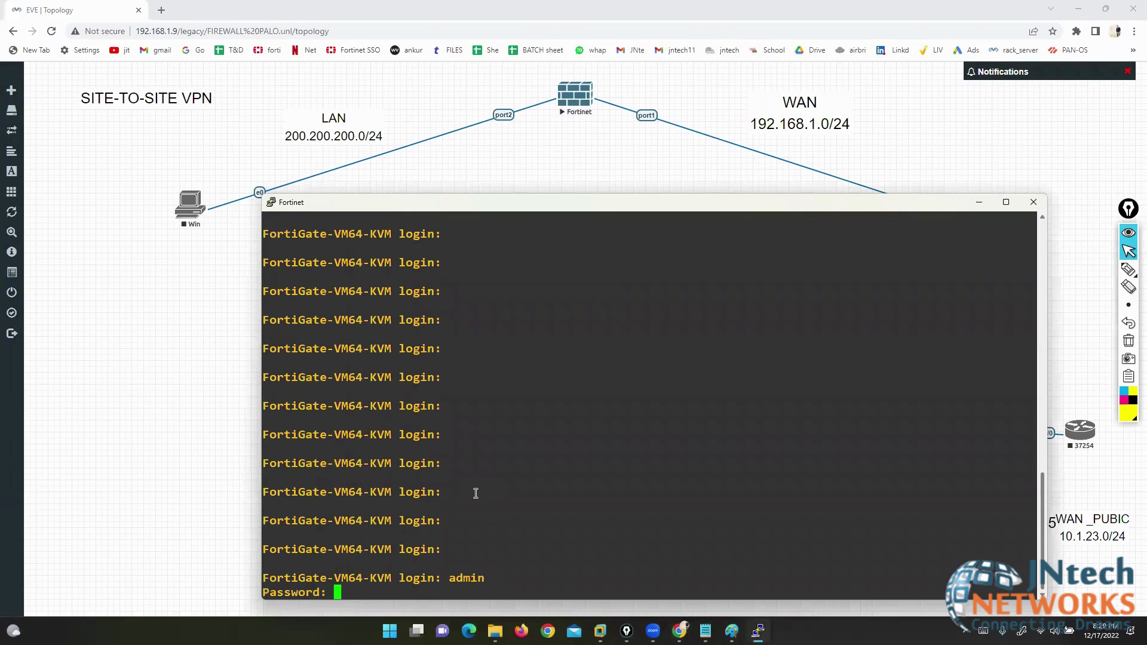
key(Return)
key(Return)
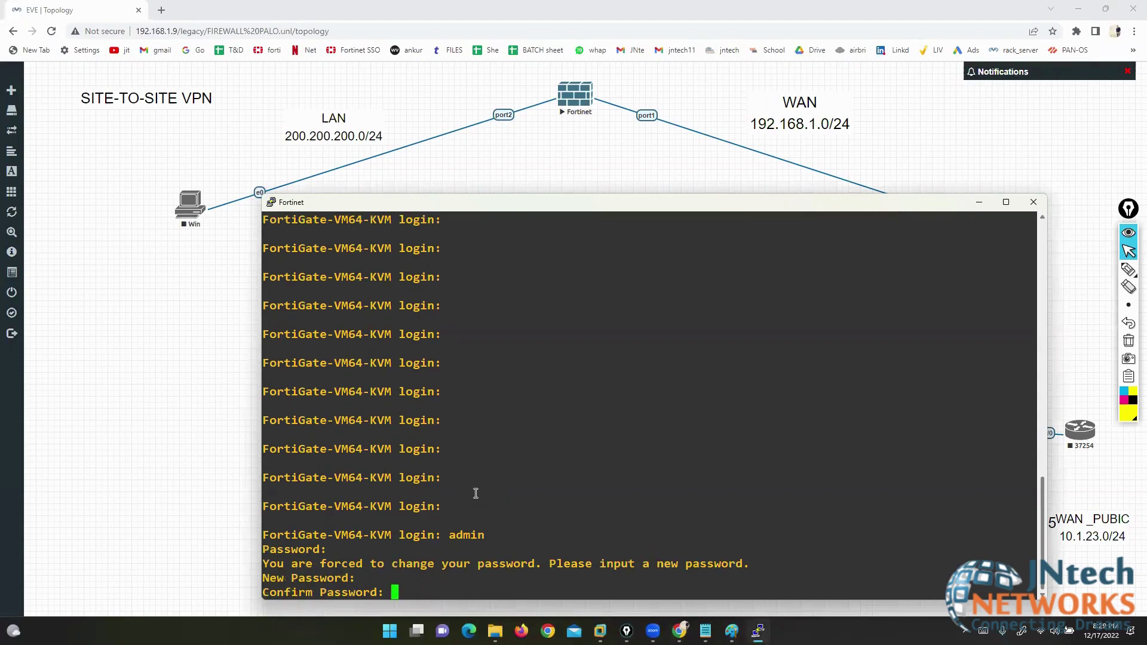
- Enter config system interface, edit port1, and set its mode to static
key(Return)
key(Return)
key(Return)
text(config system interface)
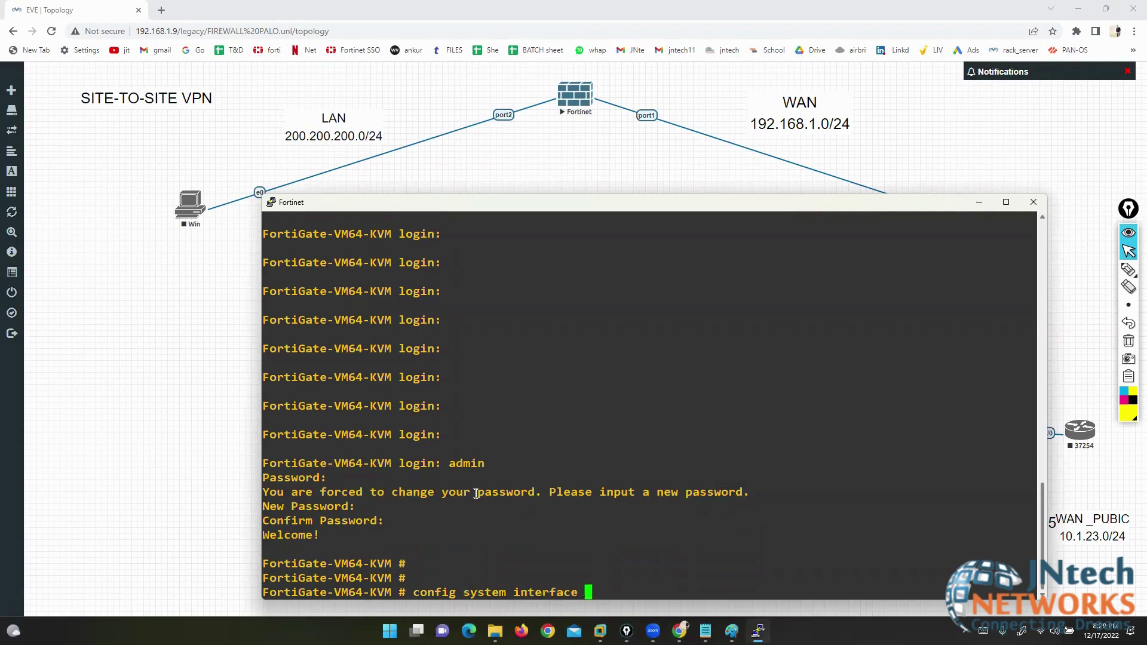
key(Return)
text(ed)
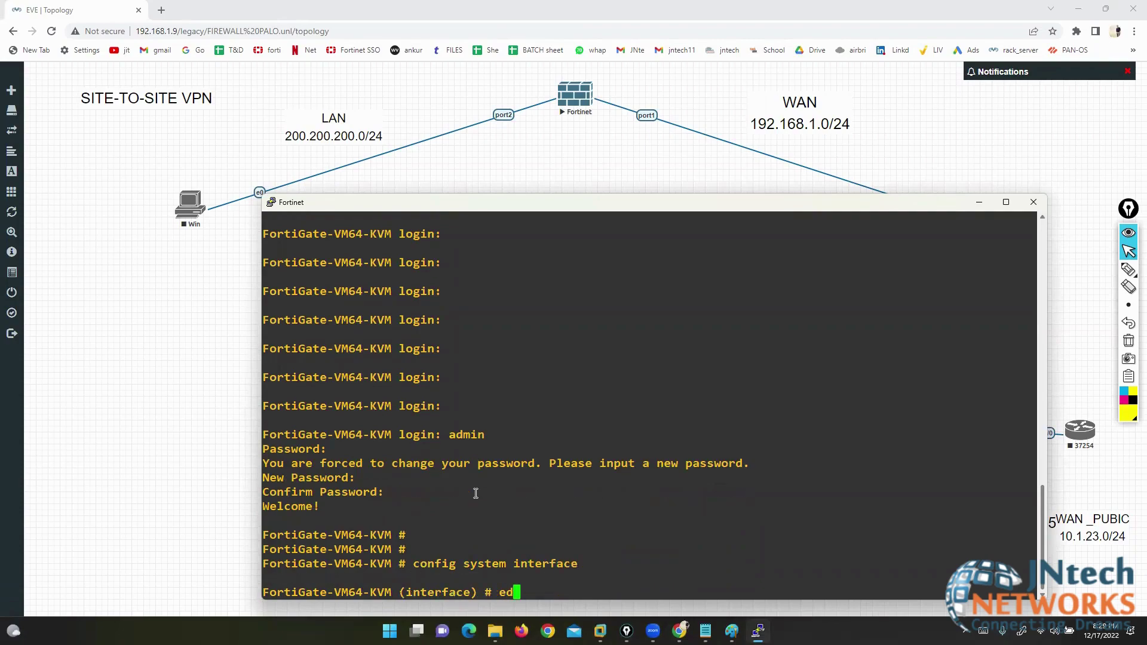
text(it port1)
key(Return)
text(set mod)
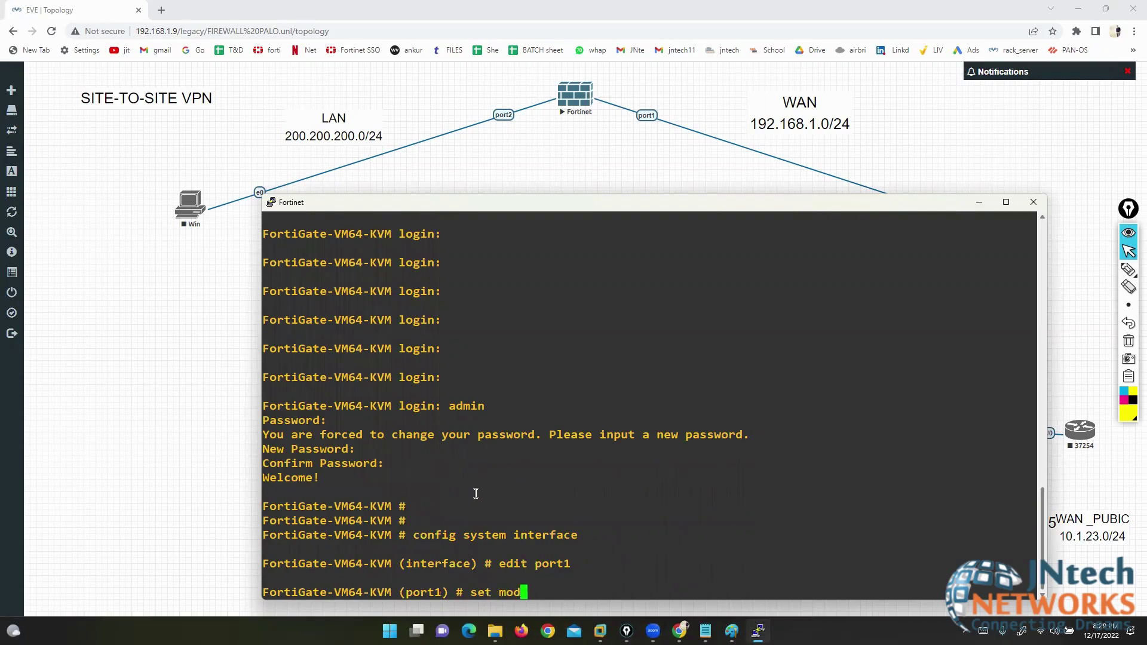
text(e static)
key(Return)
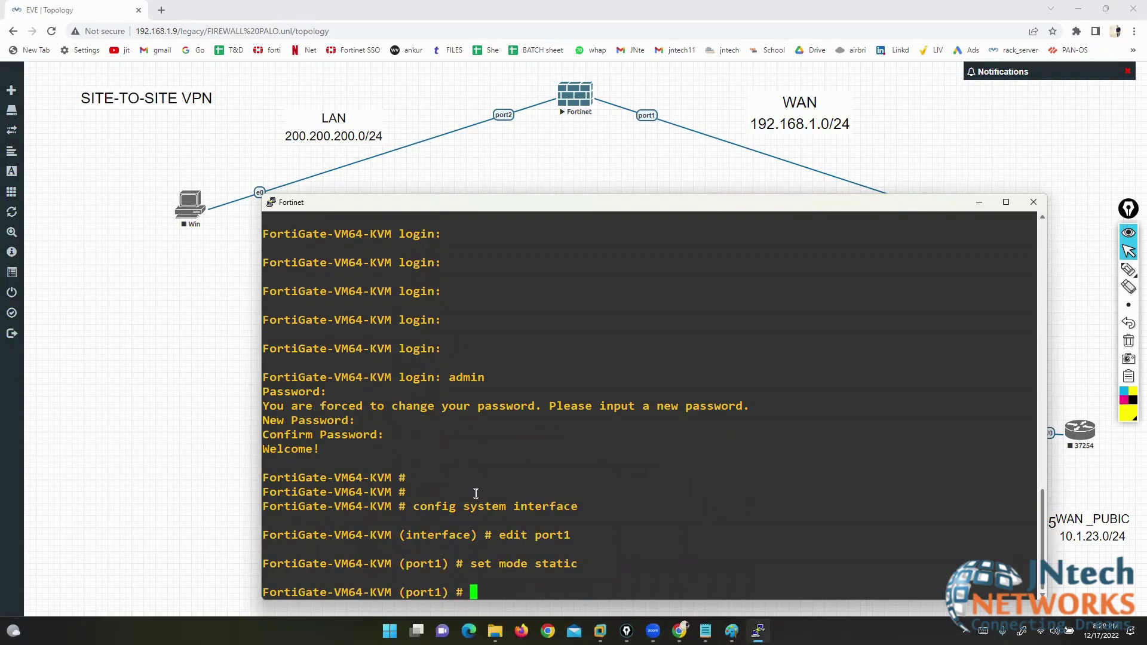
- Give port1 IP 192.168.1.190/24, allow http https ping ssh, and save with end
text(set ip 192.)
text(168)
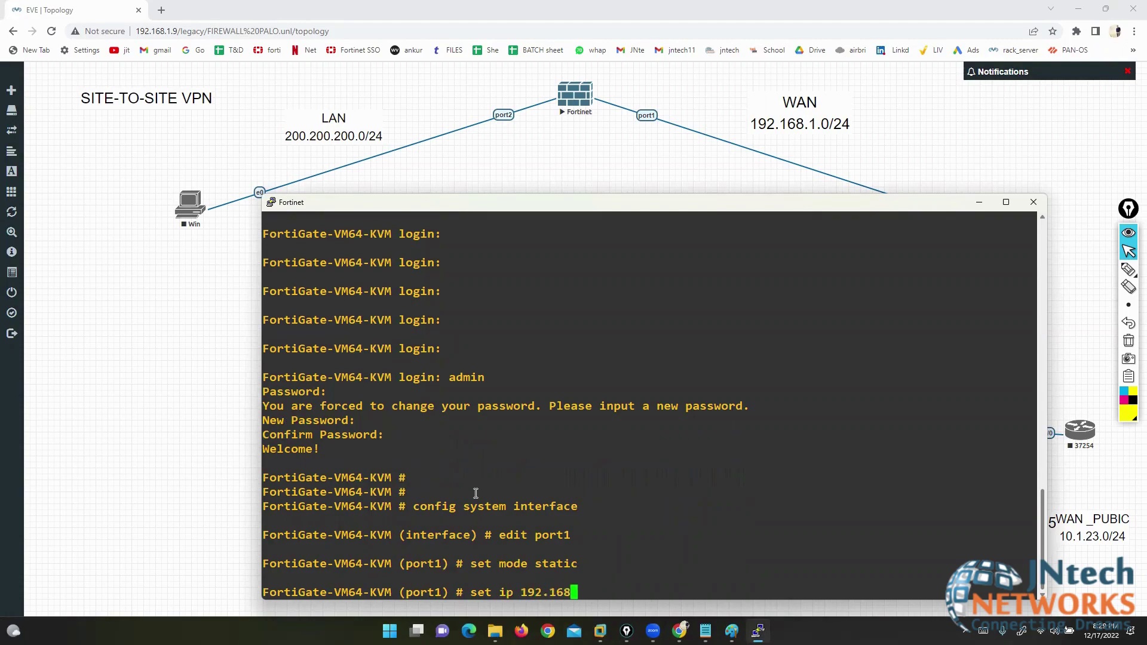
text(.1.190/24)
key(Return)
text(set allowaccess )
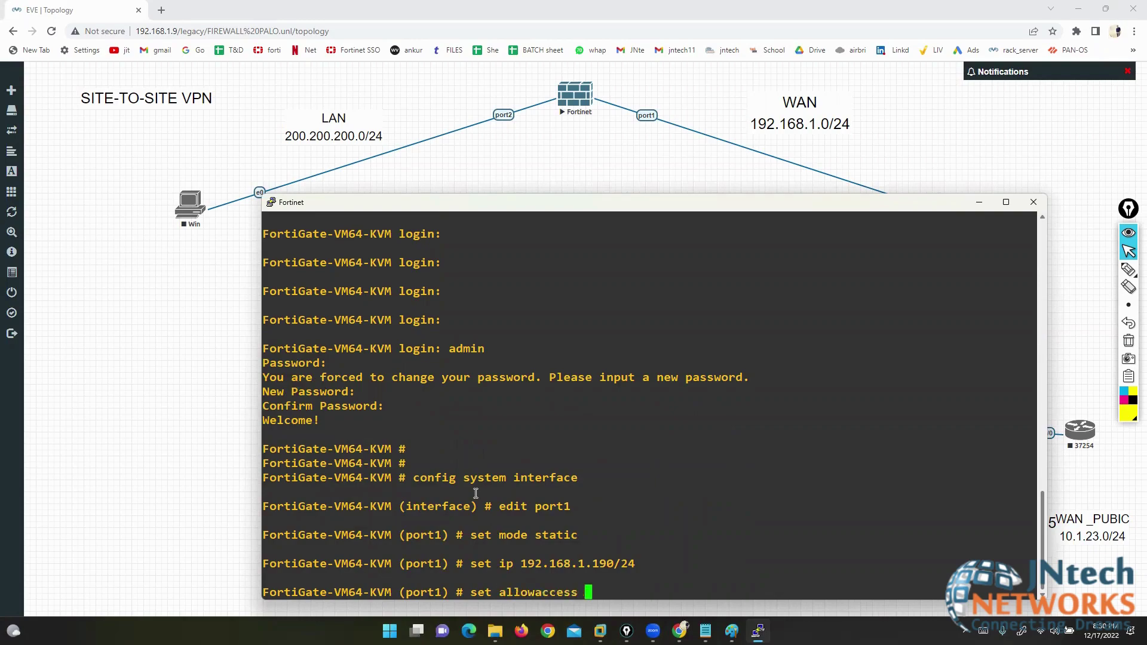
text(http https ping ssh)
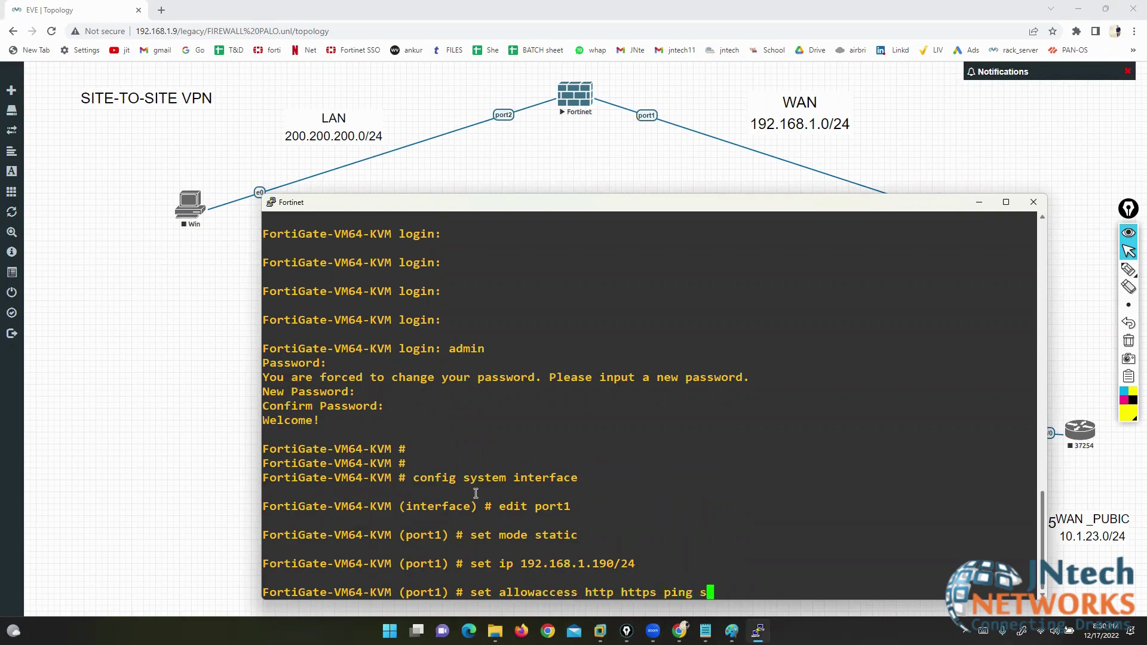
key(Return)
key(Return)
key(Return)
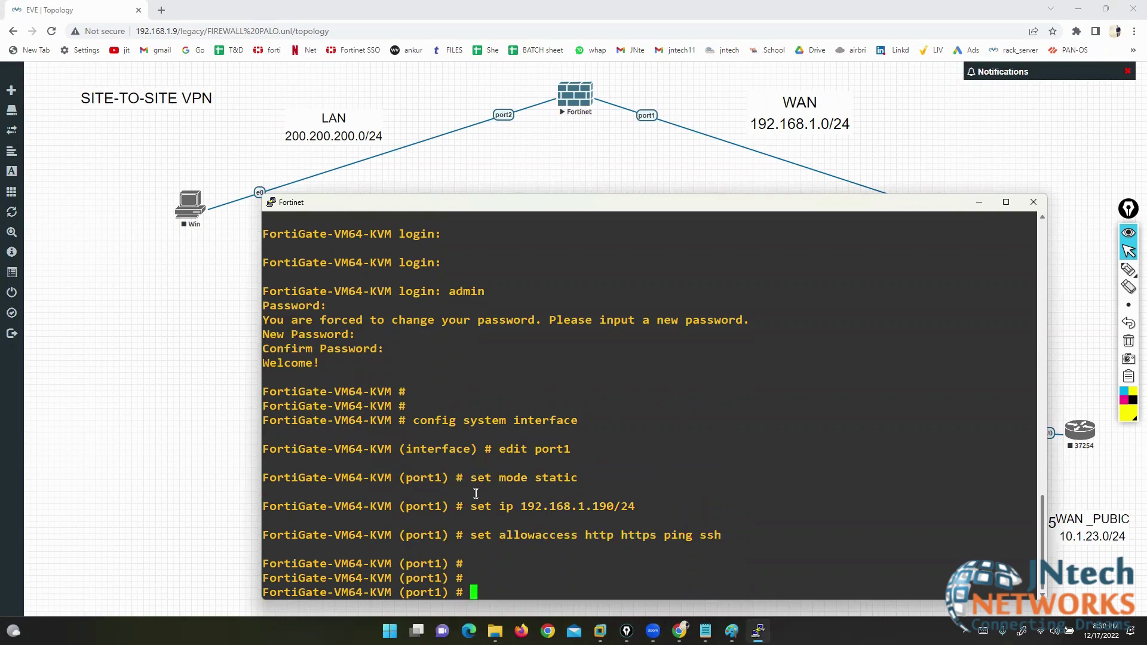
text(end)
key(Return)
key(Return)
key(Return)
key(Return)
key(Return)
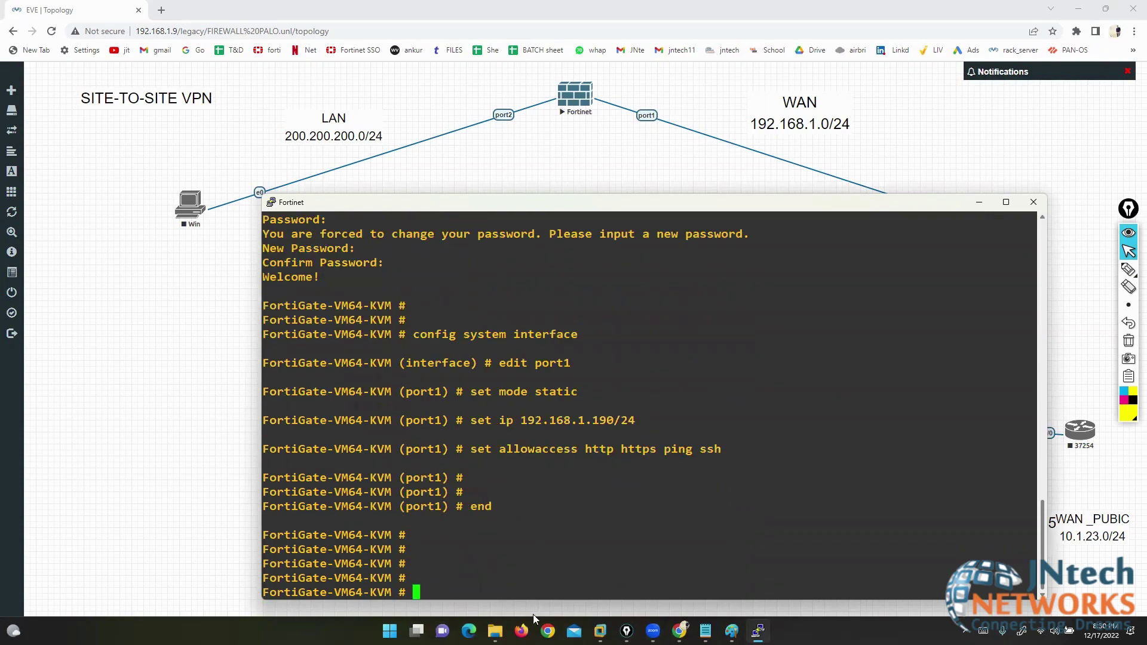
click(521, 632)
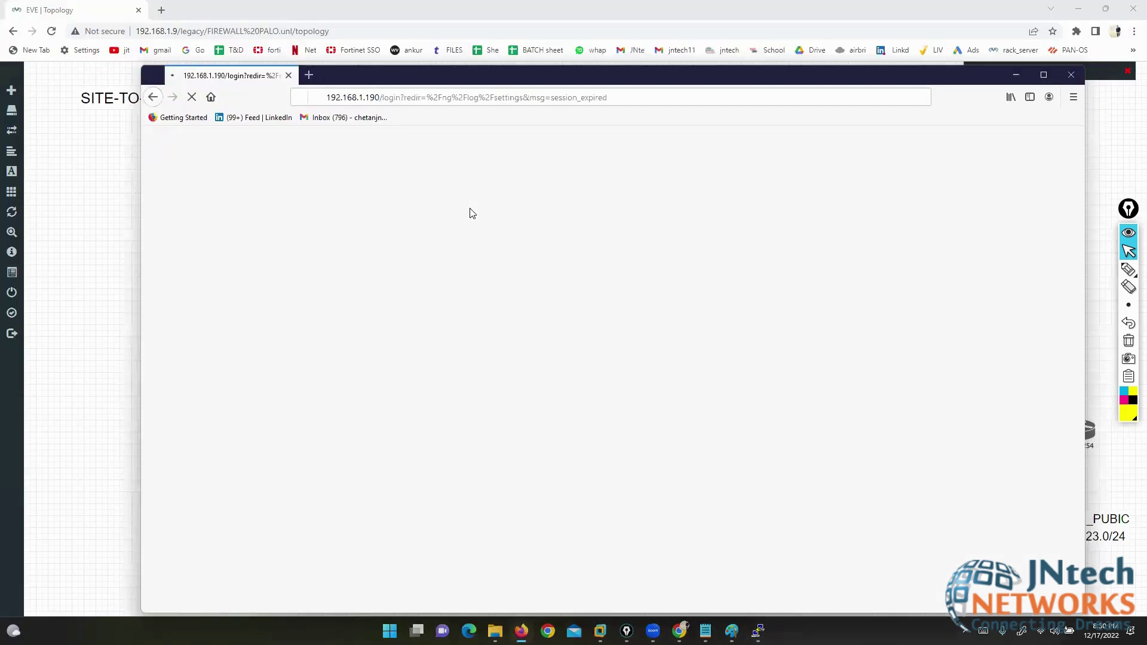
- Load 192.168.1.190 in a fresh Firefox tab, closing the old tab, and maximize the browser
click(309, 75)
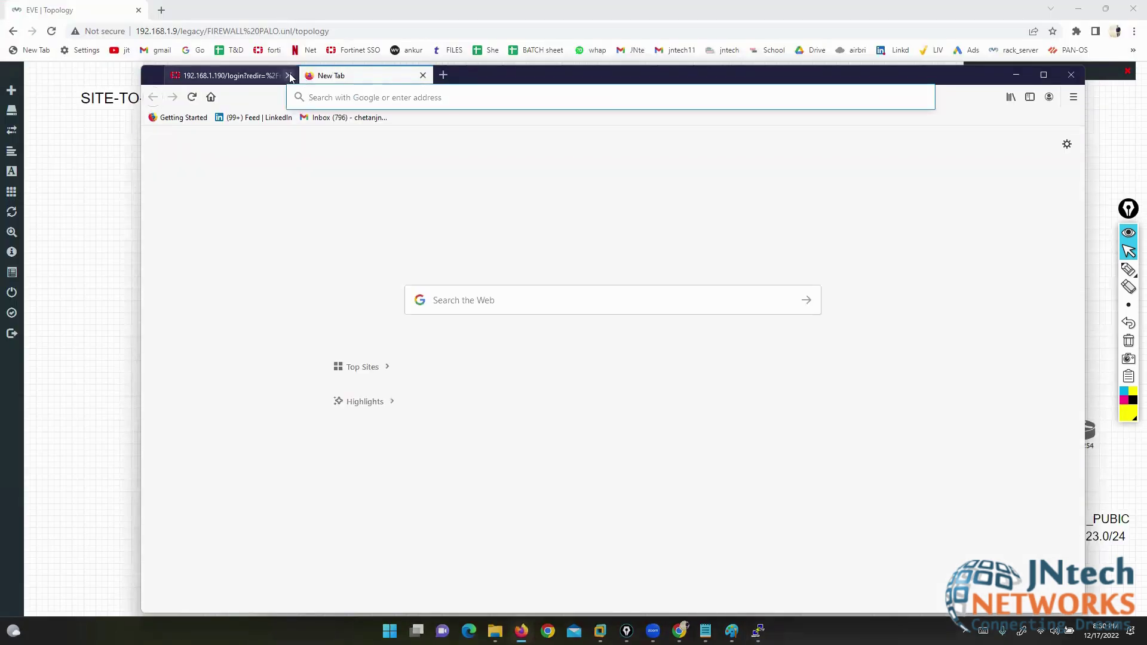
click(288, 75)
text(192.168.1.190/)
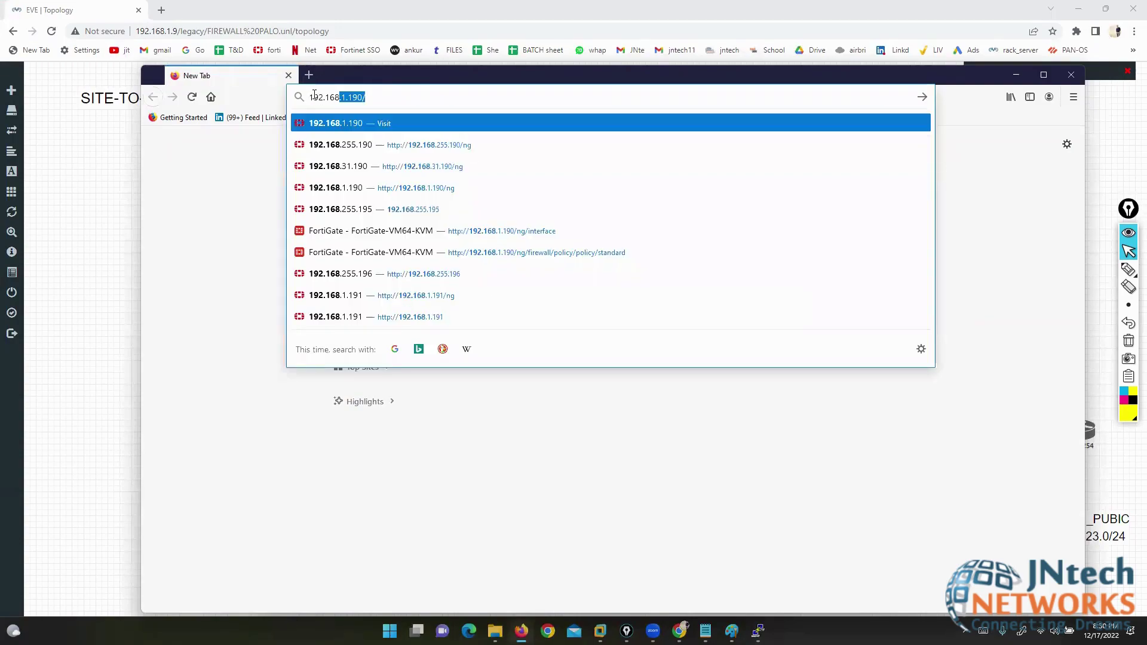
key(Return)
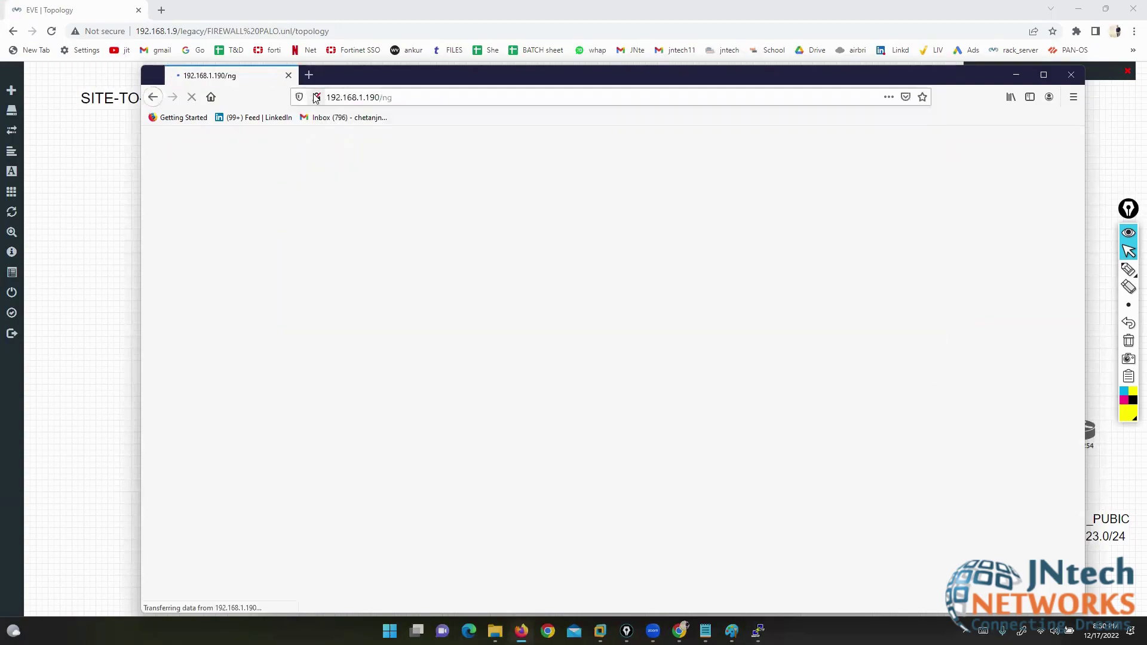
click(1044, 76)
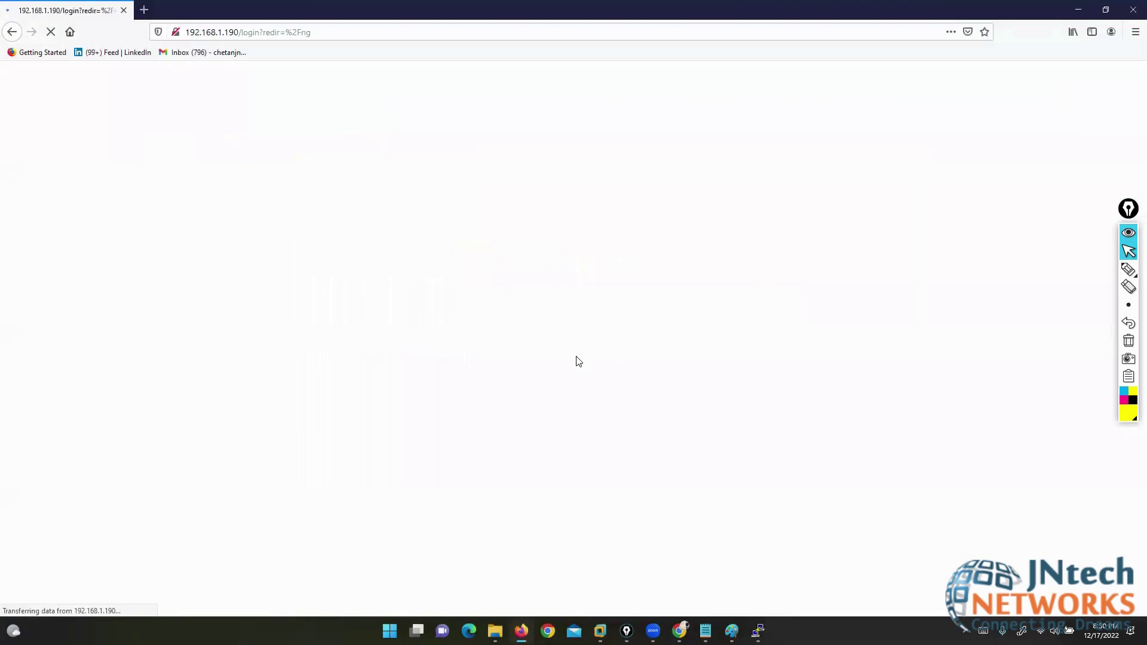
- Sign in as admin, dismiss the browser prompts, choose Later on the setup wizard, and acknowledge the FortiOS 6.4.4 notice
double_click(505, 326)
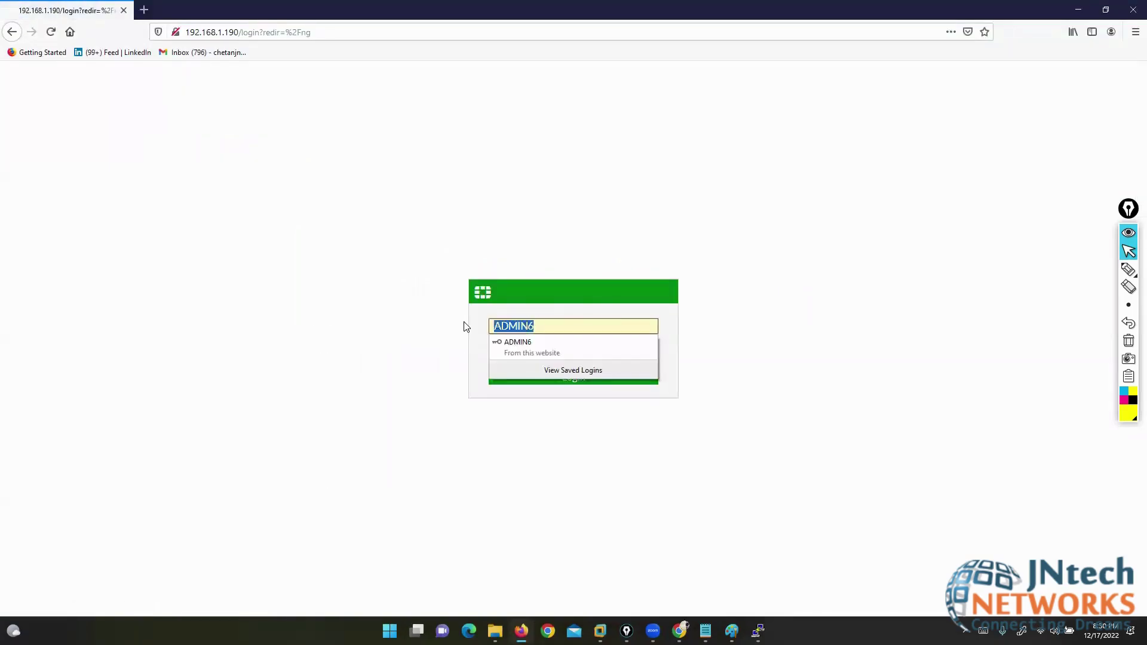
text(admin)
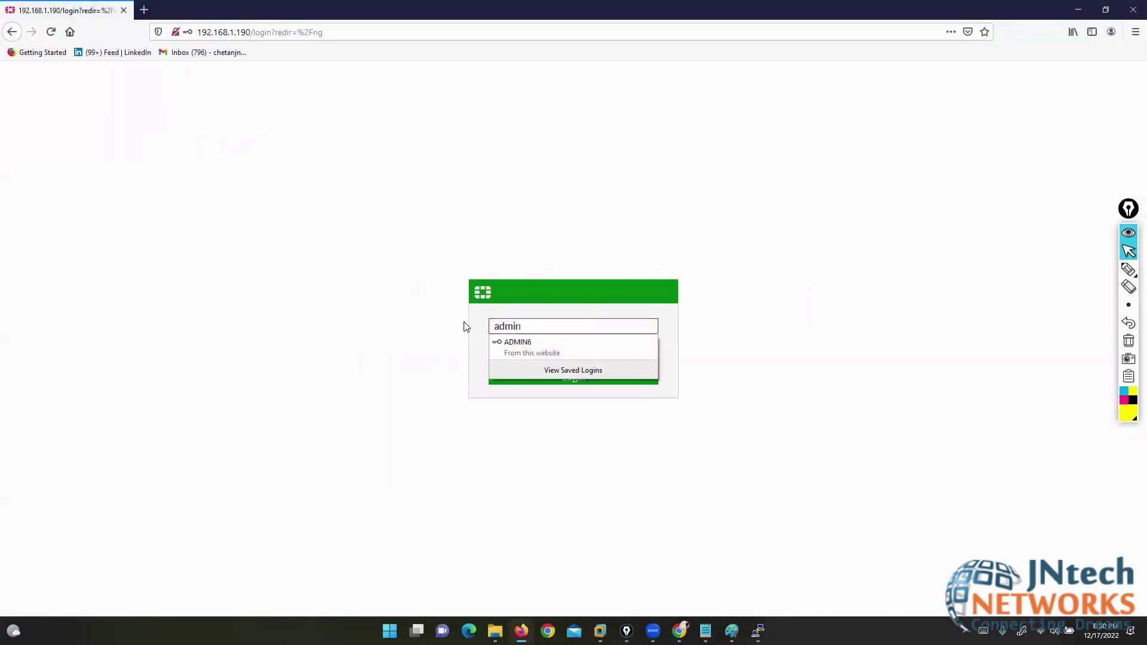
key(Return)
click(302, 132)
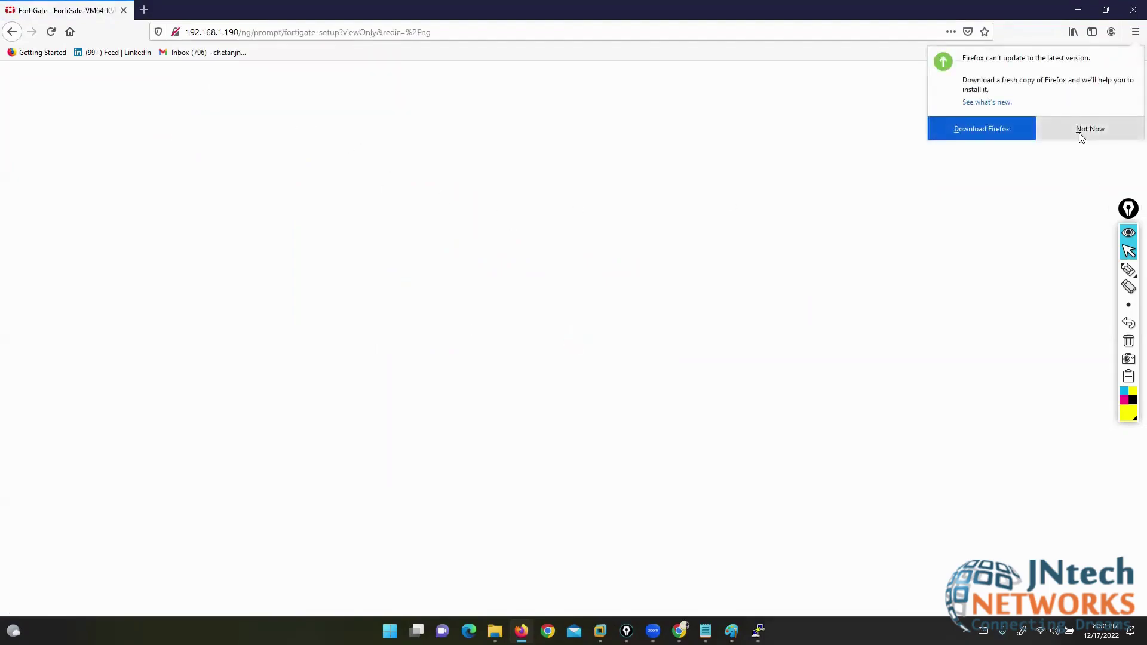
click(1068, 128)
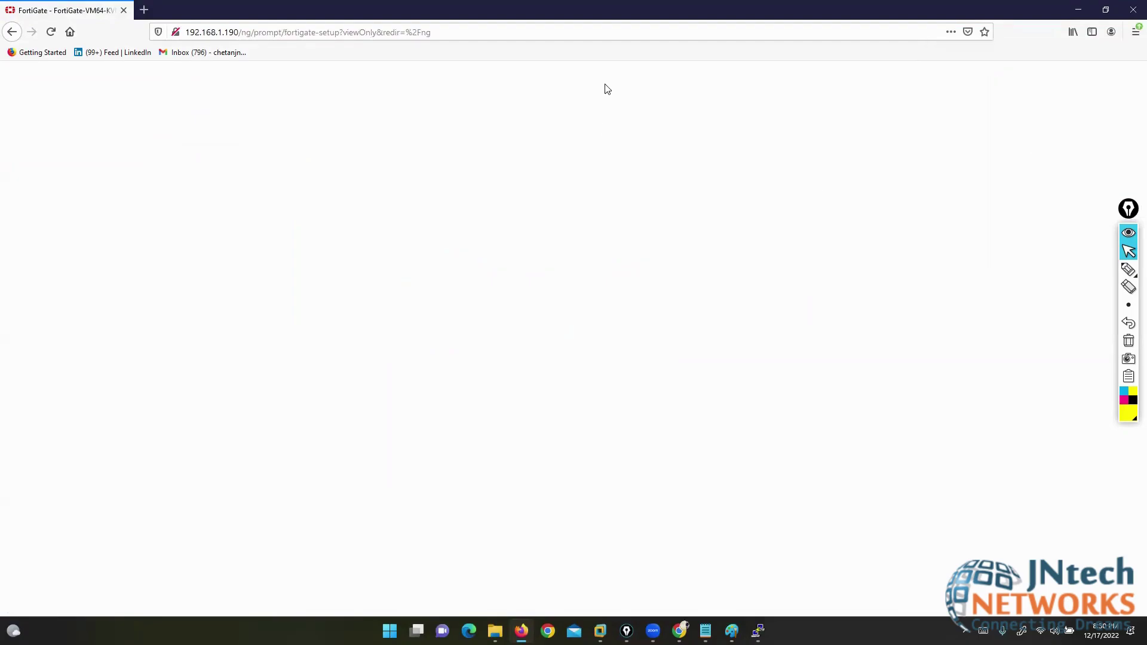
click(612, 401)
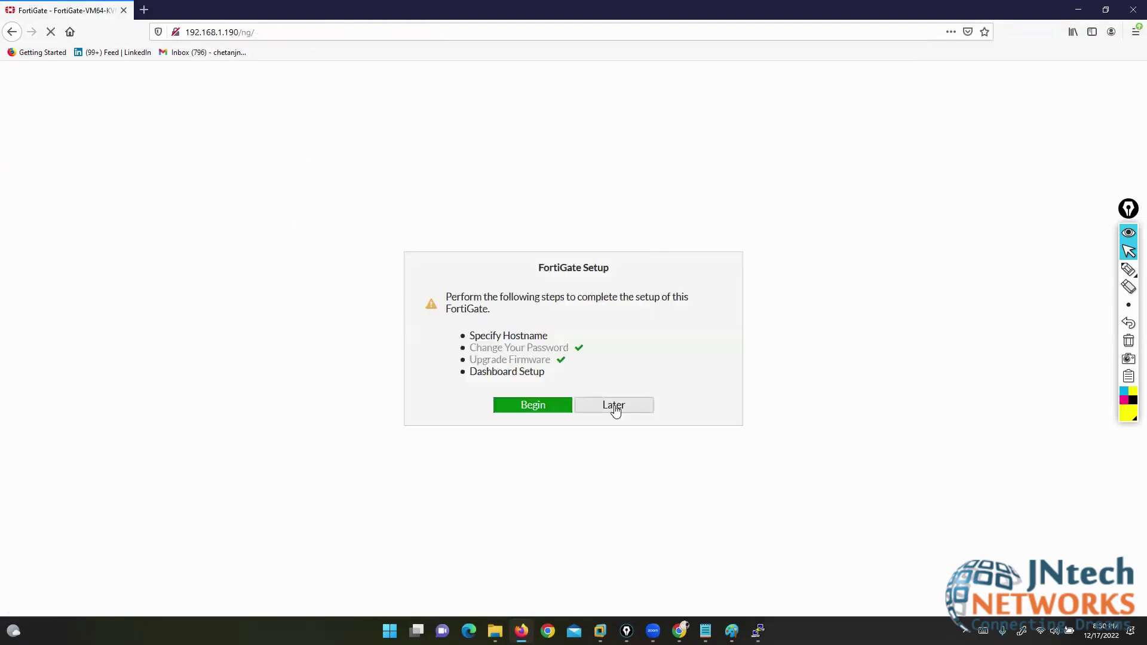
click(615, 509)
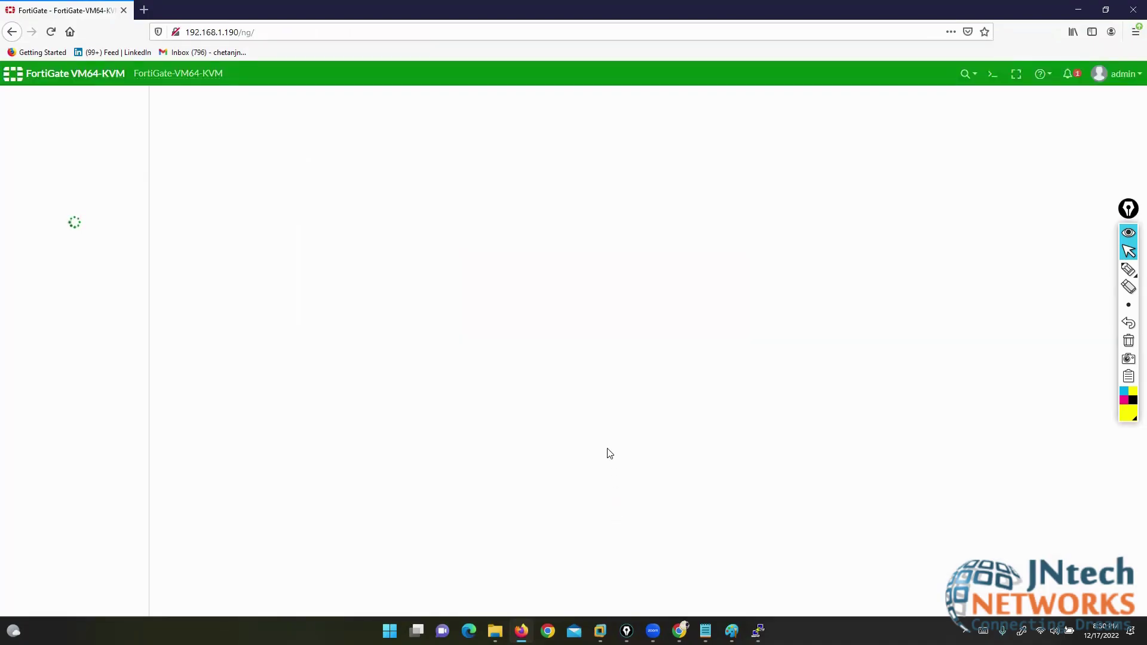
click(758, 630)
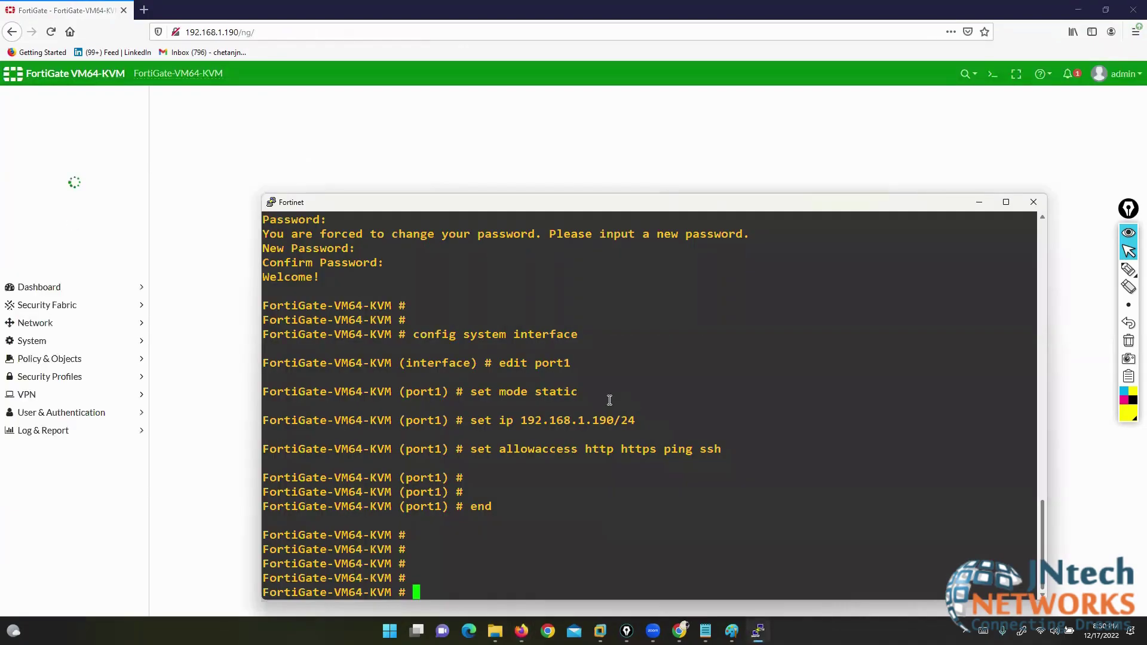
- Run show system interface and highlight port1's settings and allowed access
text(show system interface)
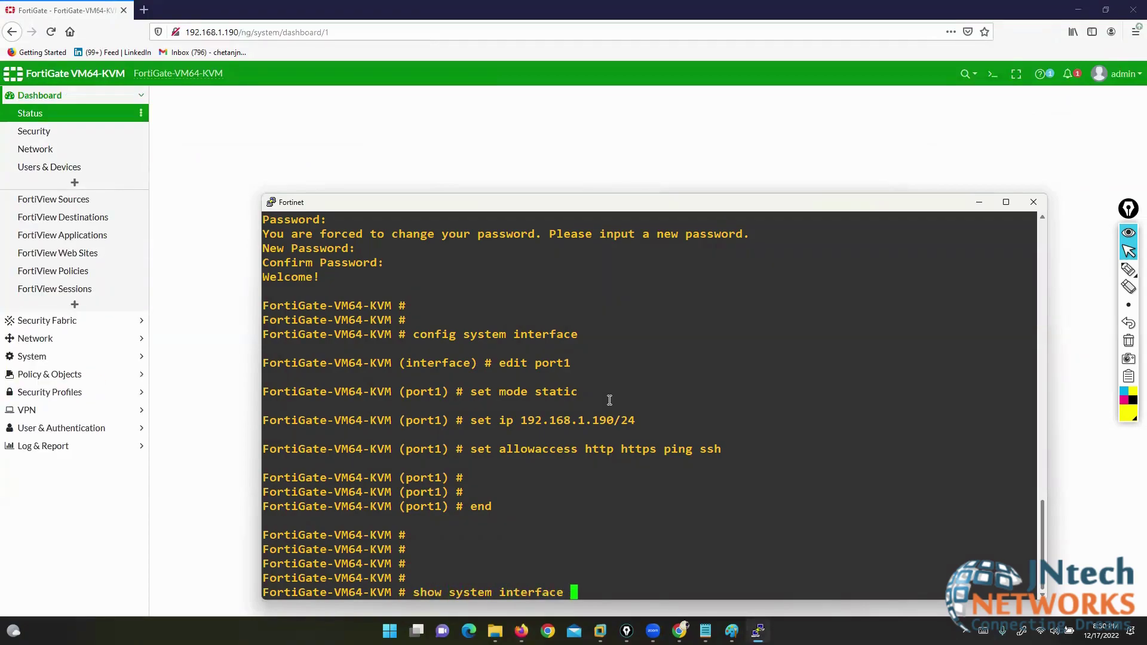
key(Return)
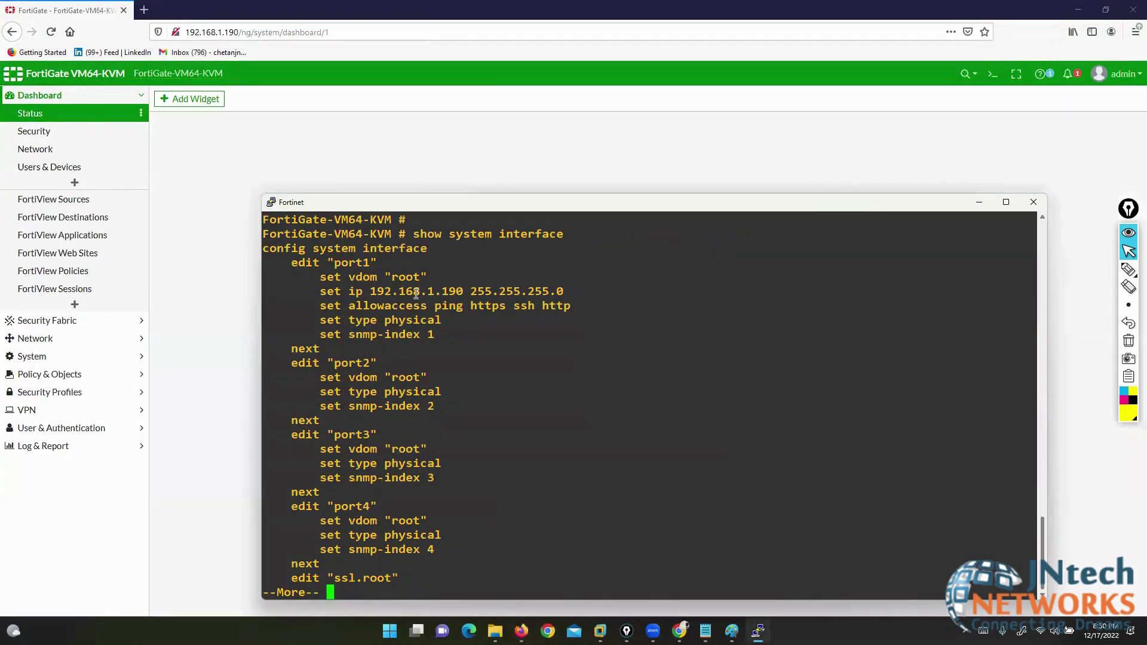
drag(328, 264, 537, 291)
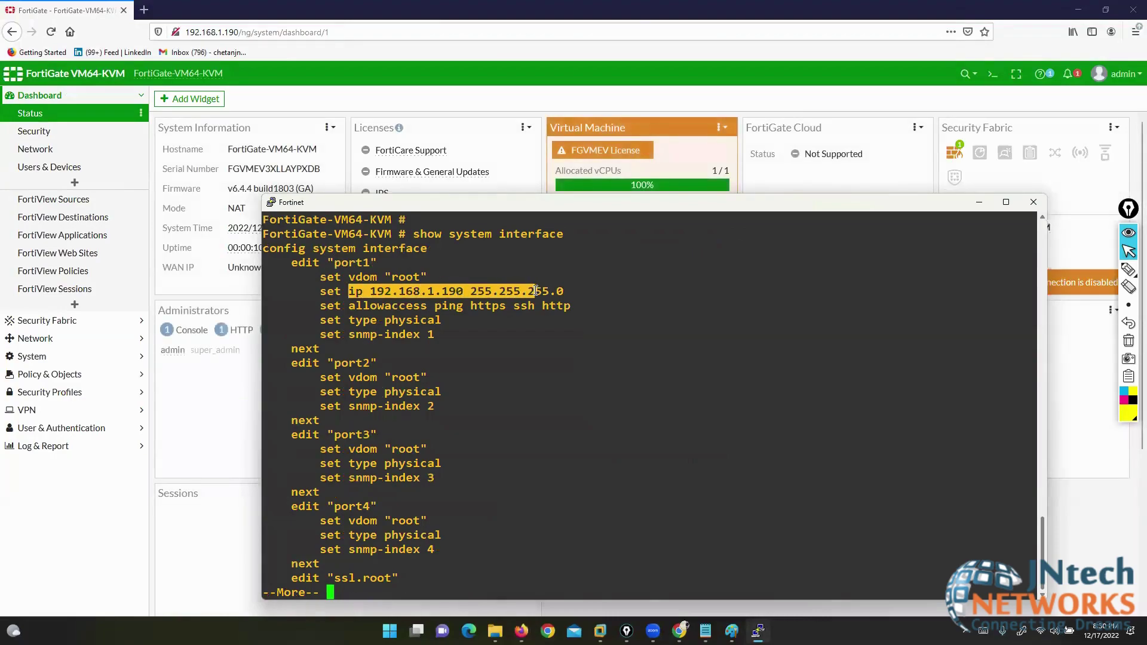
drag(365, 306, 515, 306)
drag(320, 262, 411, 334)
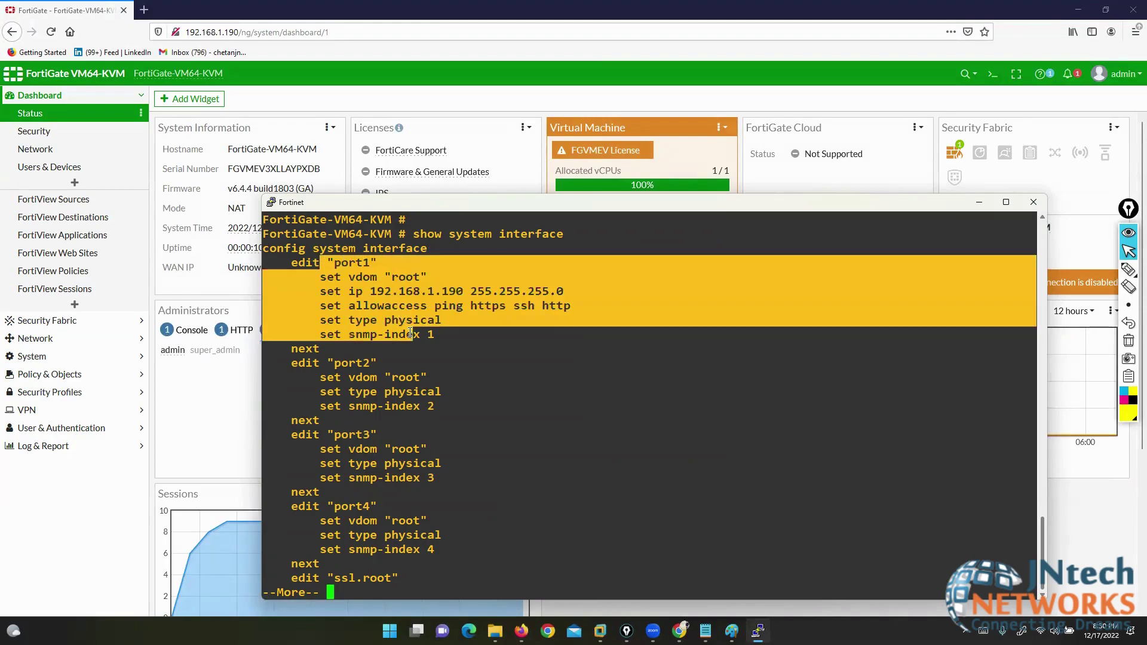
- Highlight the port2, port3 and port4 blocks, then minimize the console
drag(310, 363, 425, 411)
drag(338, 434, 427, 478)
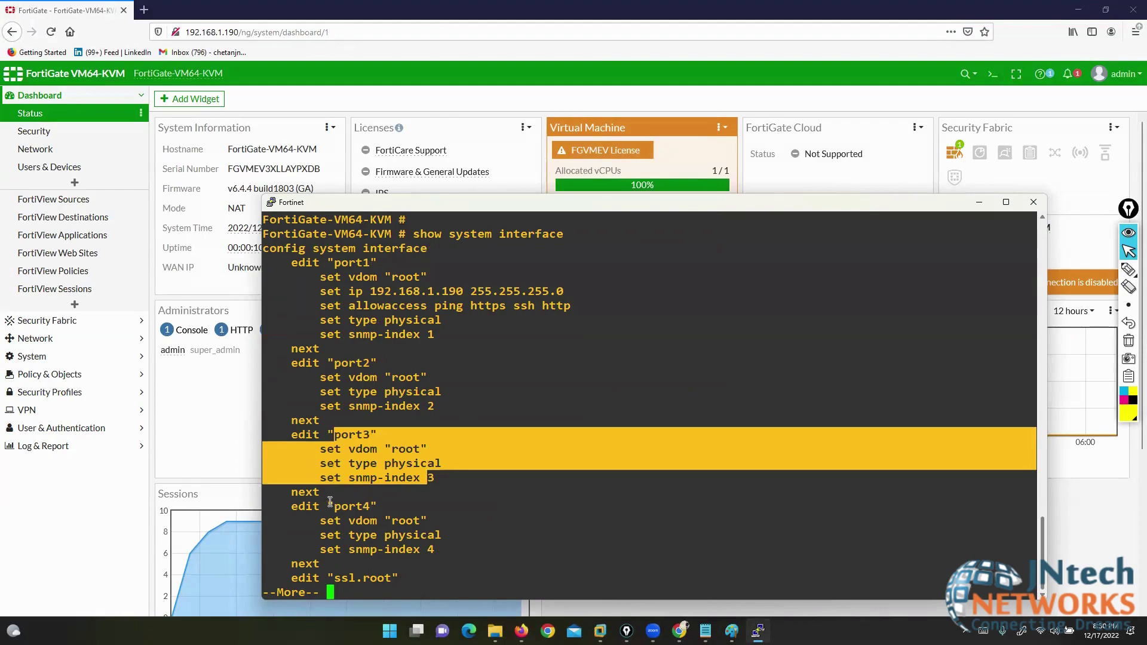
drag(329, 507, 414, 550)
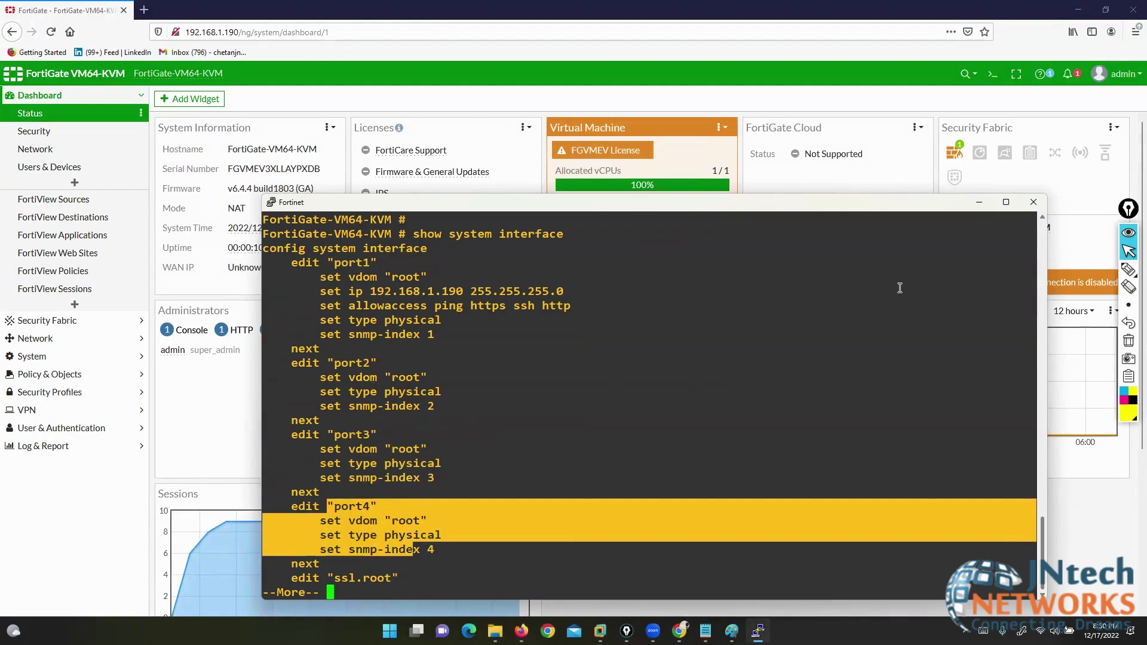
click(979, 202)
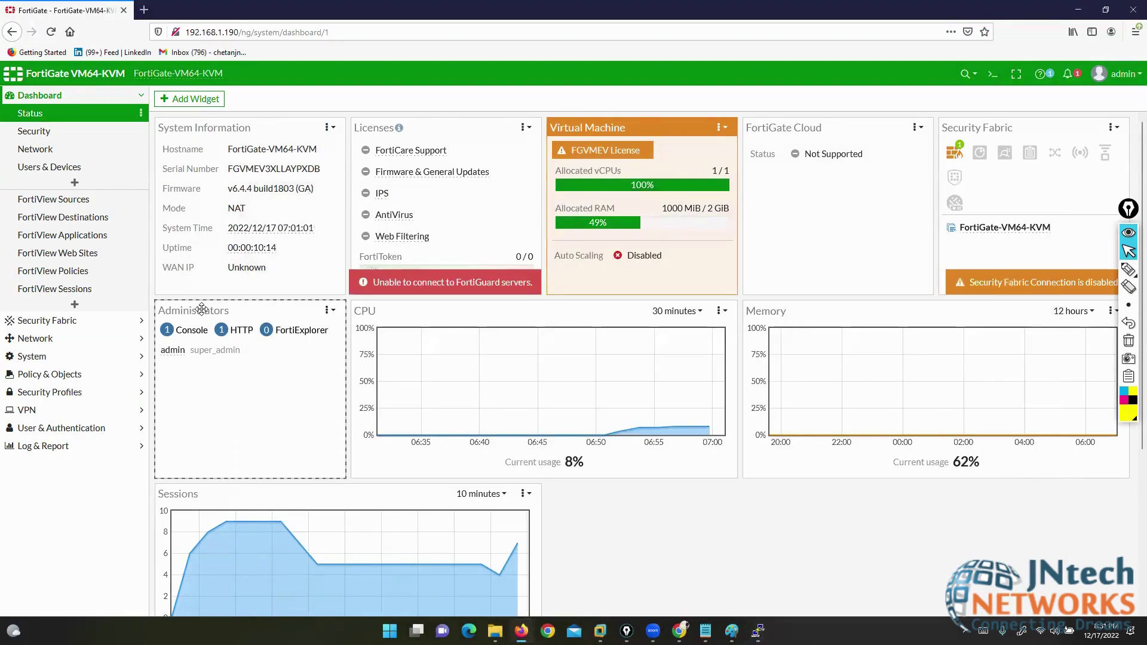
- Open Network > Interfaces and annotate the Physical Interface group, port1 and port2, then clear the marks
click(77, 338)
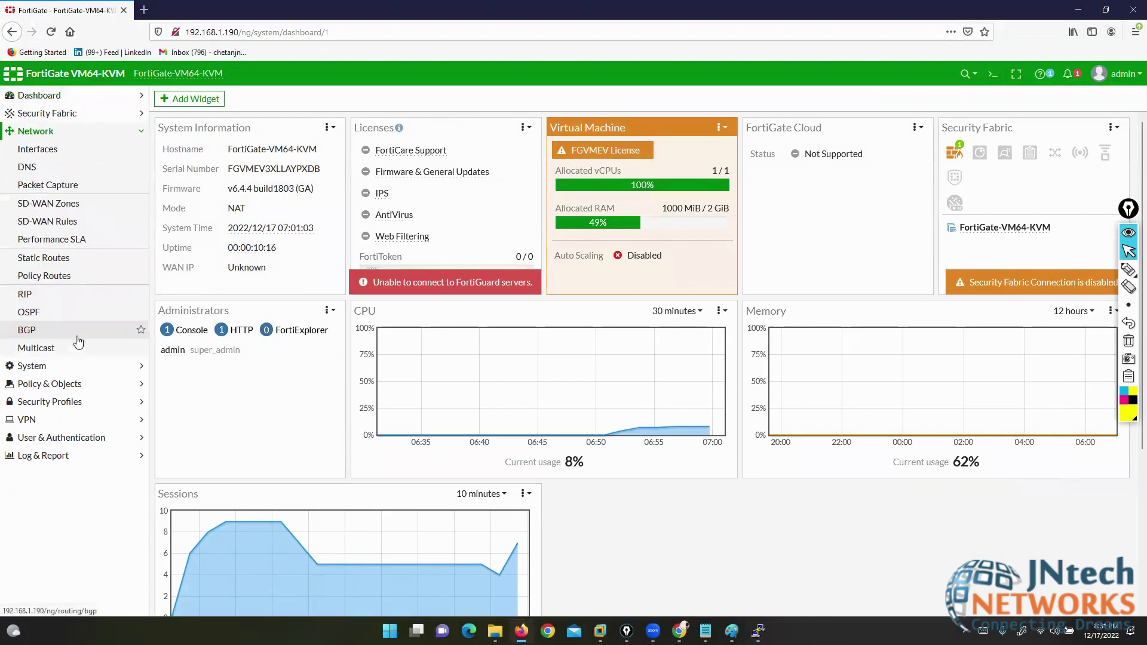
click(33, 151)
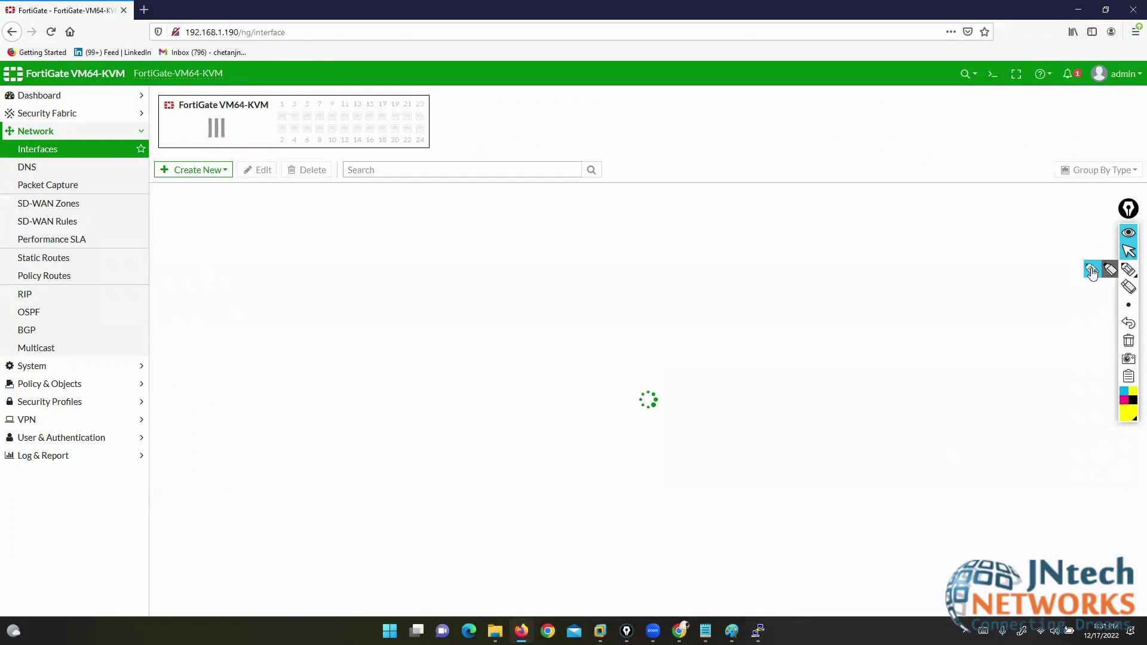
click(1129, 269)
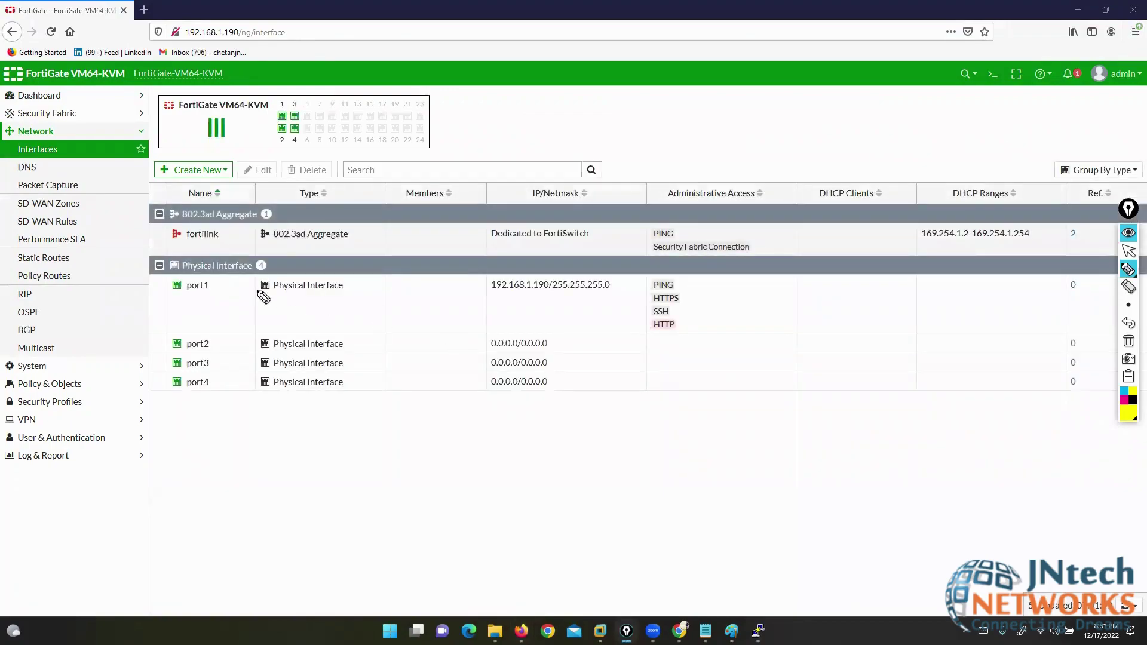
drag(269, 255, 283, 273)
mouse_move(158, 253)
mouse_down()
mouse_move(137, 253)
mouse_move(151, 276)
mouse_up()
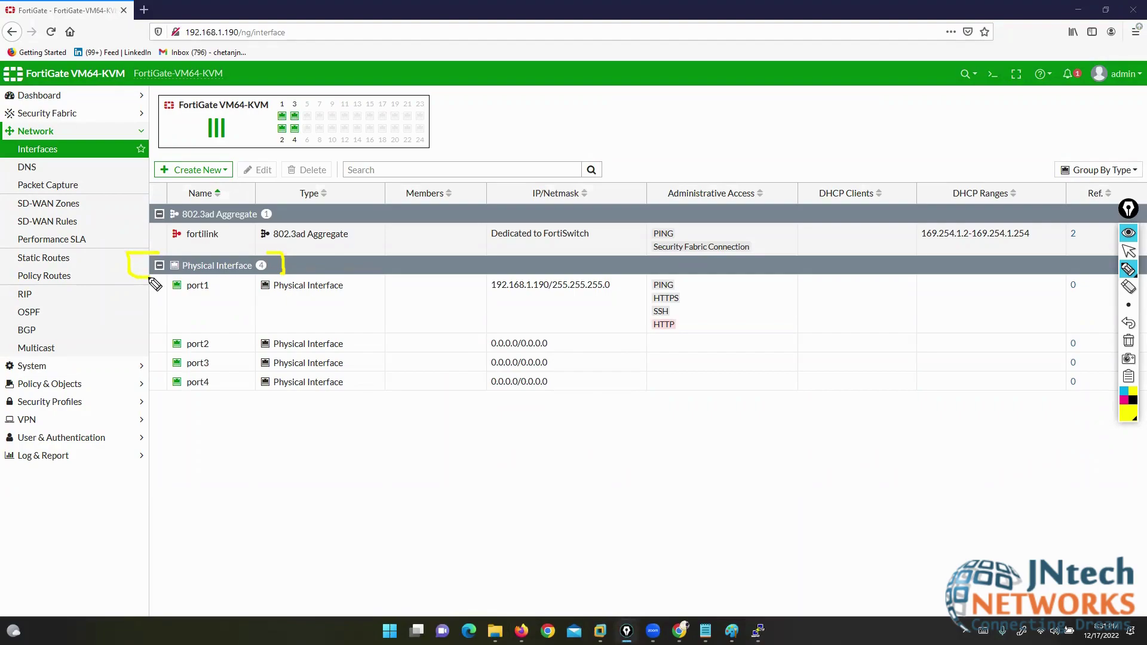
drag(208, 301, 222, 301)
drag(223, 342, 233, 391)
click(1128, 340)
click(1130, 252)
- Select the port1 and port2 rows, then switch to the EVE-NG topology
click(203, 300)
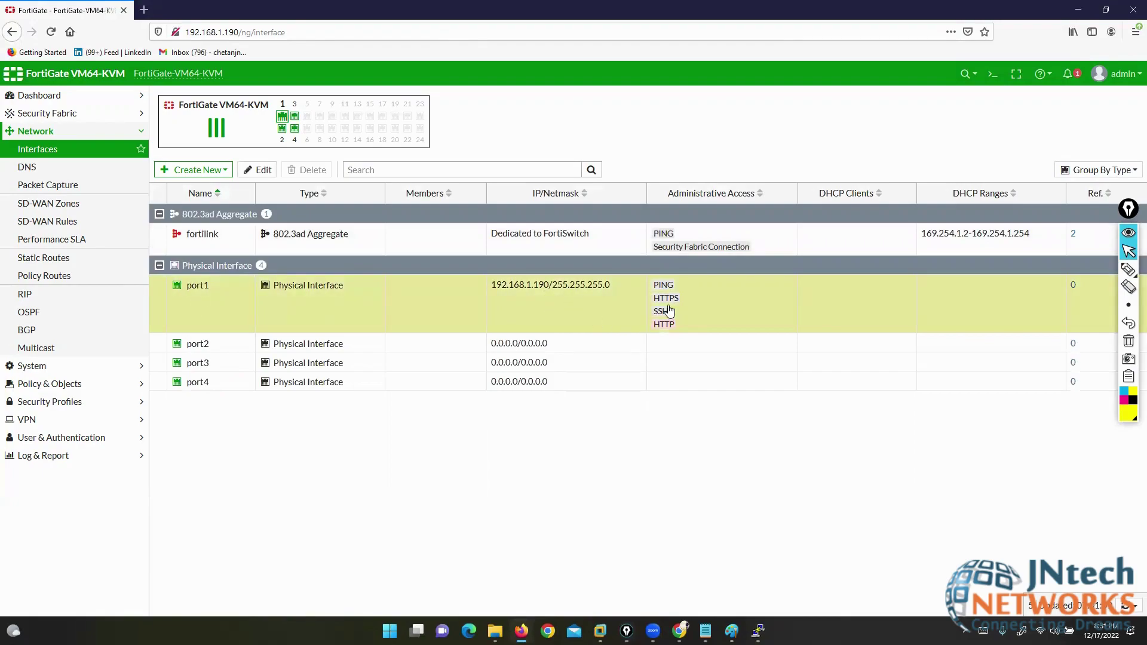
click(210, 347)
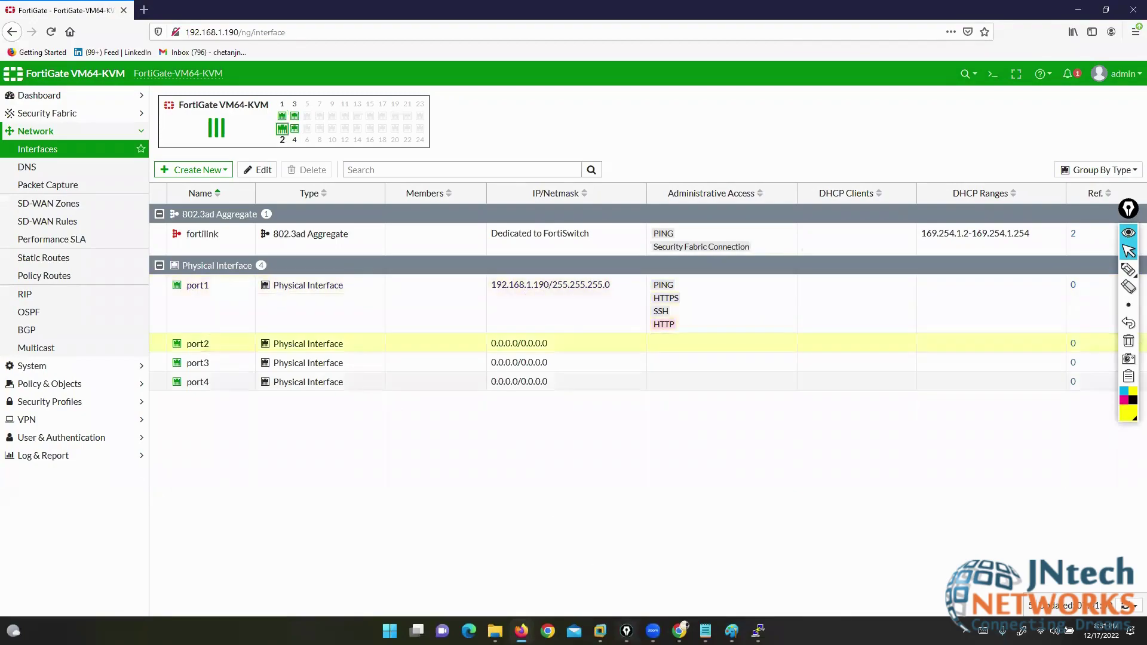
key(alt+Tab)
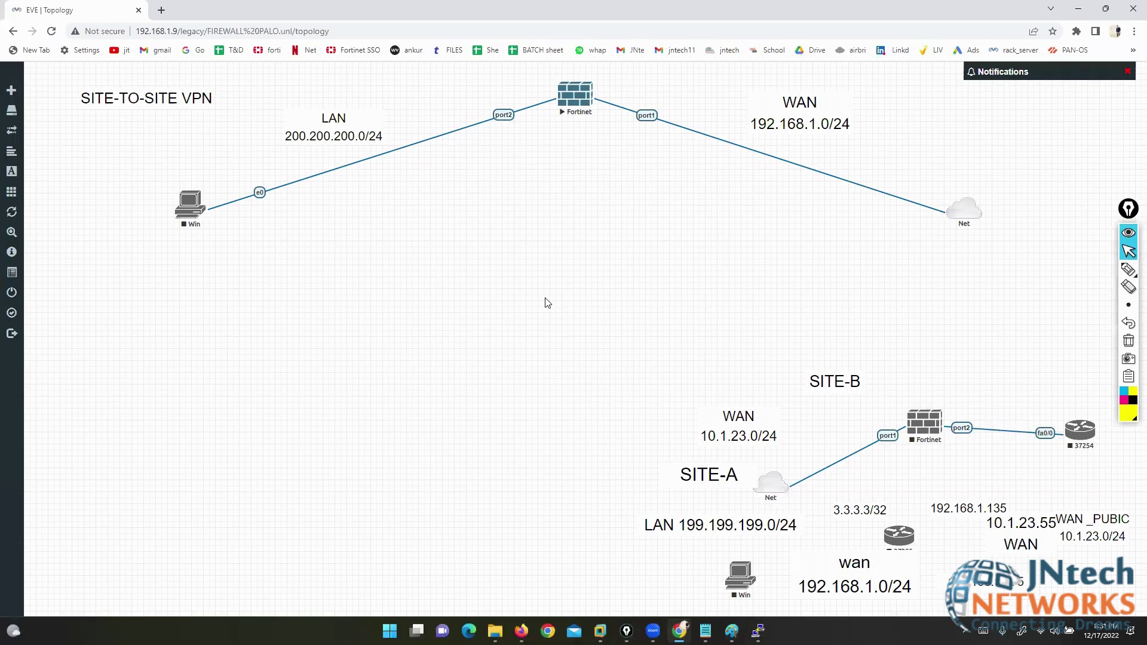
- Compare the EVE-NG topology with the interfaces list, then open port2 for editing
click(522, 630)
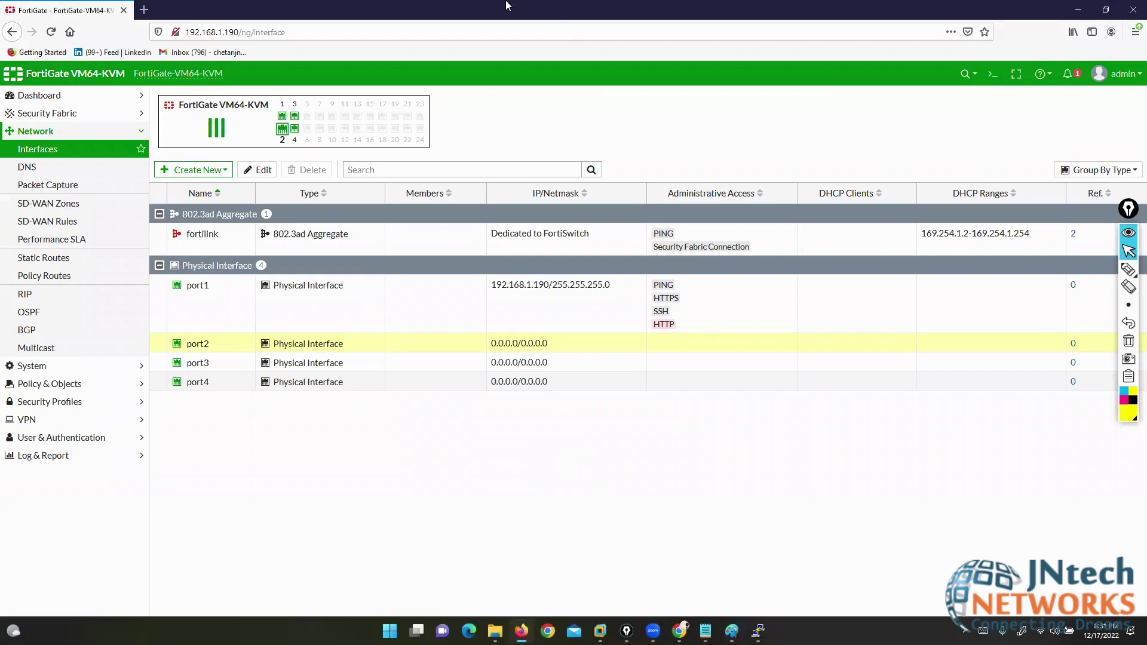
drag(1128, 213, 1136, 269)
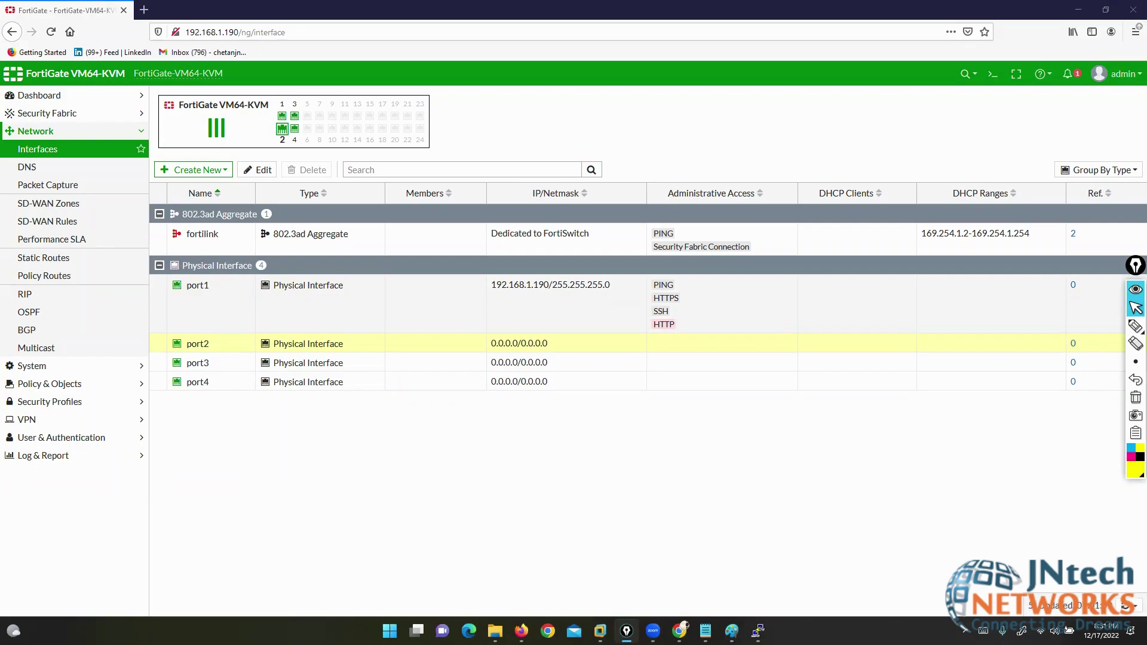
click(680, 631)
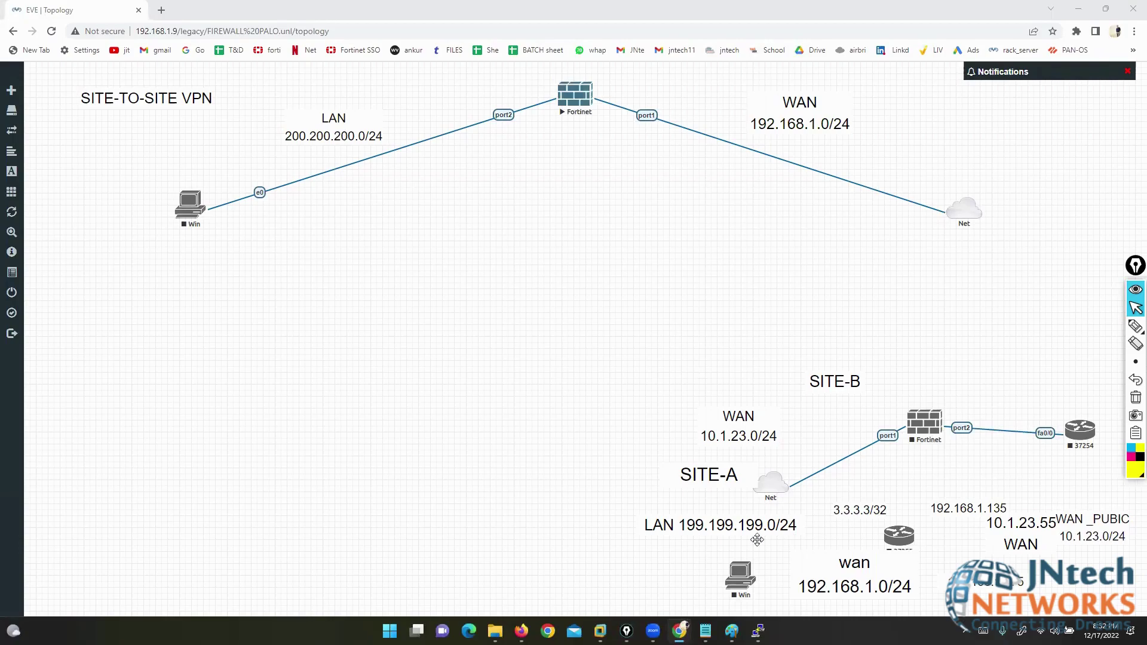
click(522, 631)
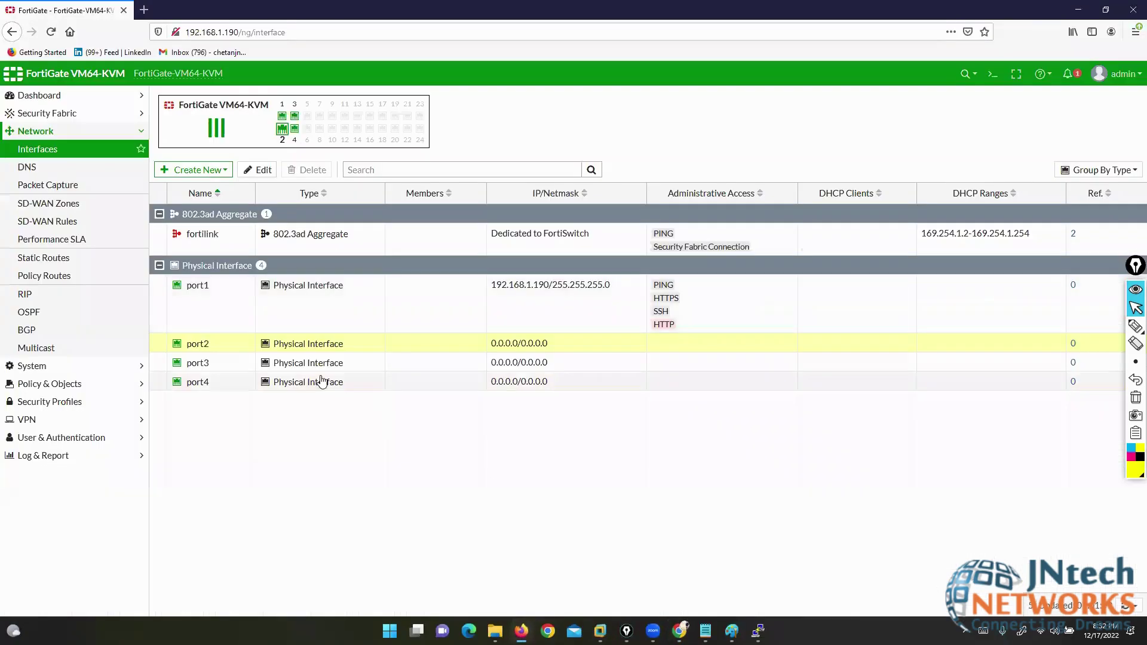
right_click(196, 347)
click(257, 170)
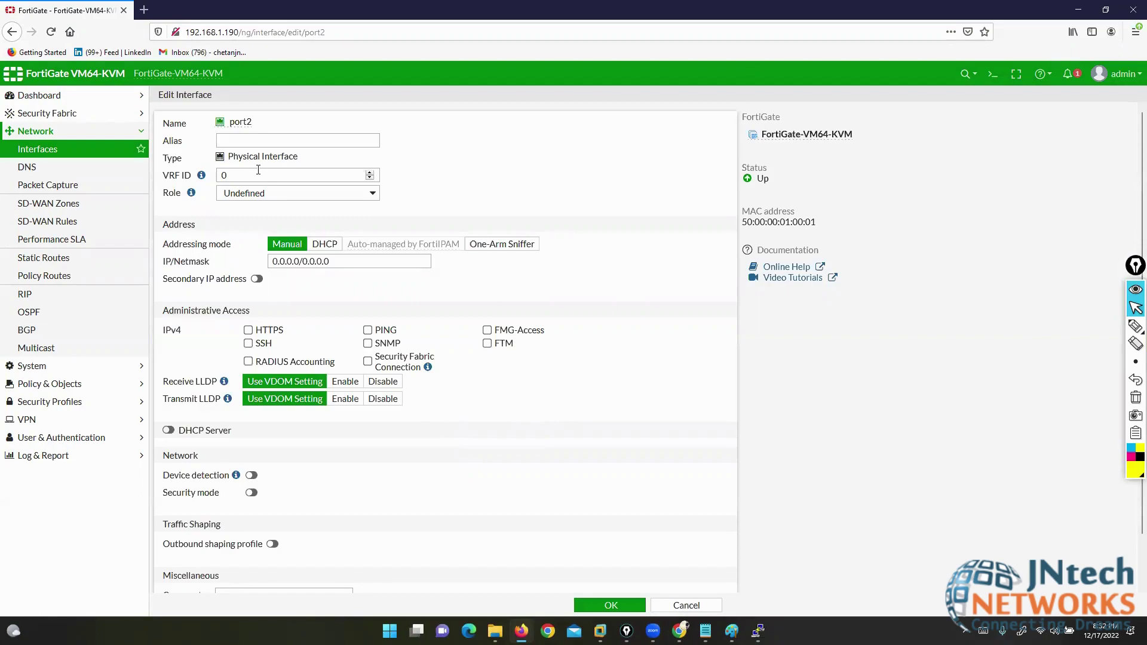
- Enter LAN as port2's alias and leave its Role set to Undefined
drag(162, 94, 221, 110)
click(232, 120)
click(258, 138)
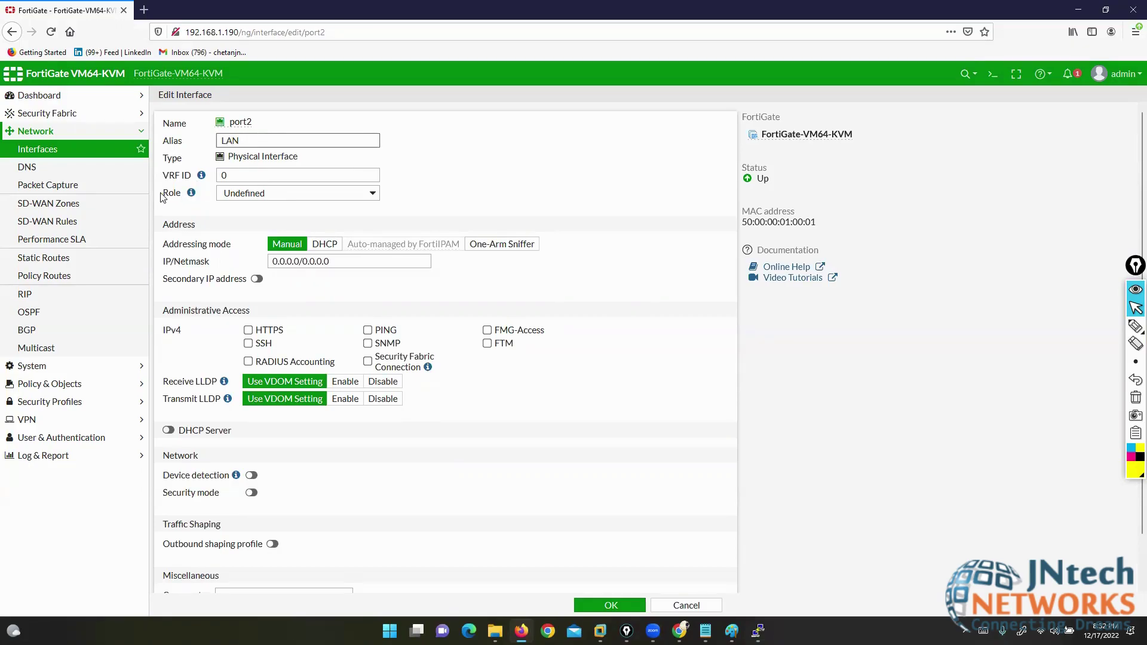
drag(165, 198, 183, 197)
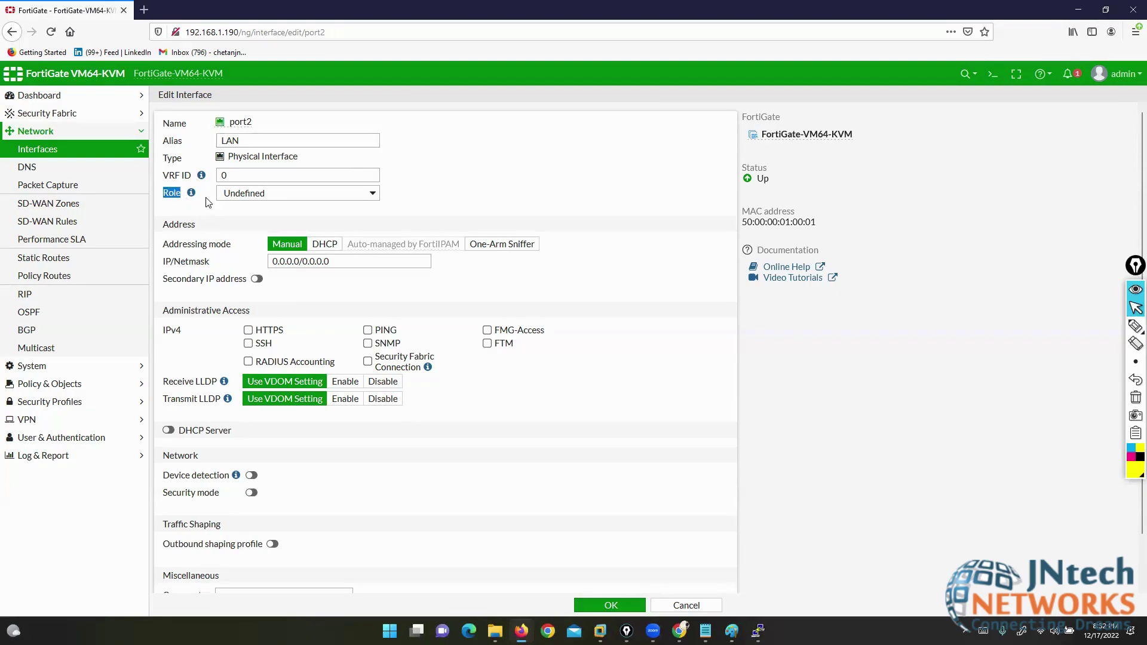
click(326, 194)
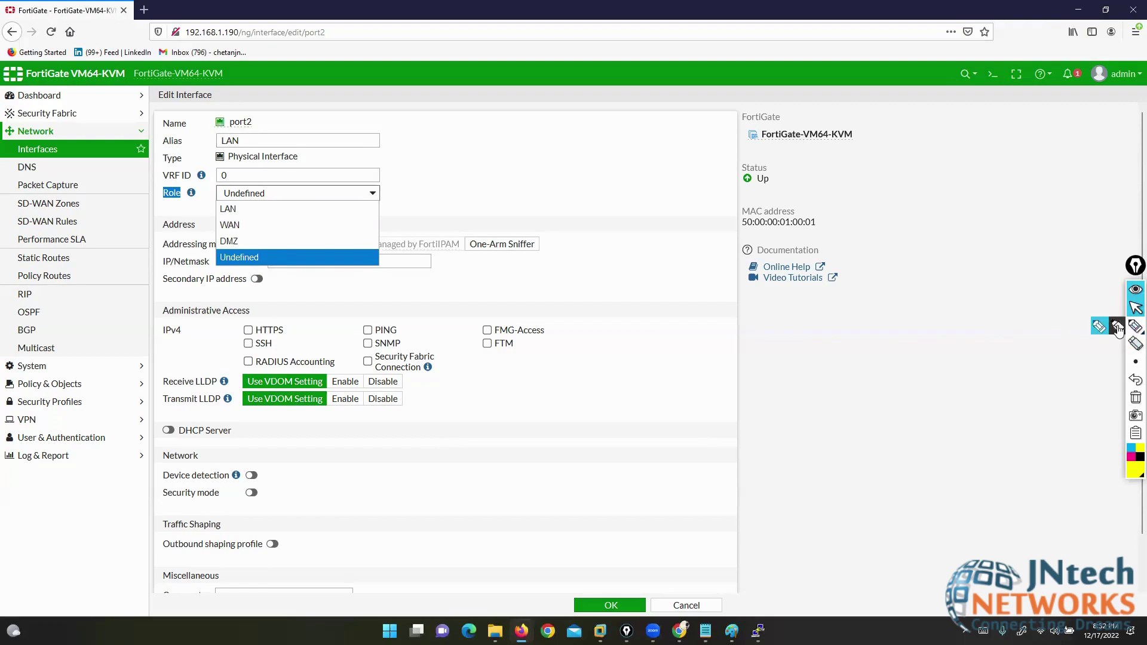
click(1136, 326)
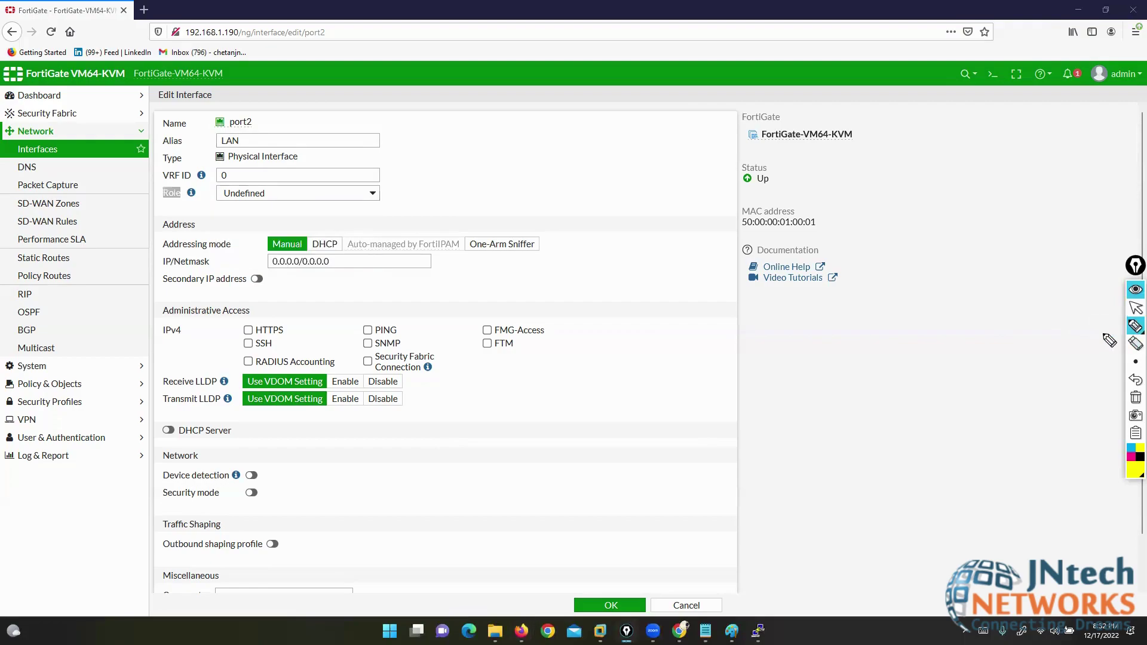
mouse_move(706, 319)
mouse_down()
mouse_move(620, 356)
mouse_move(738, 310)
mouse_move(699, 309)
mouse_up()
mouse_move(644, 351)
mouse_down()
mouse_move(650, 337)
mouse_move(684, 335)
mouse_move(722, 350)
mouse_up()
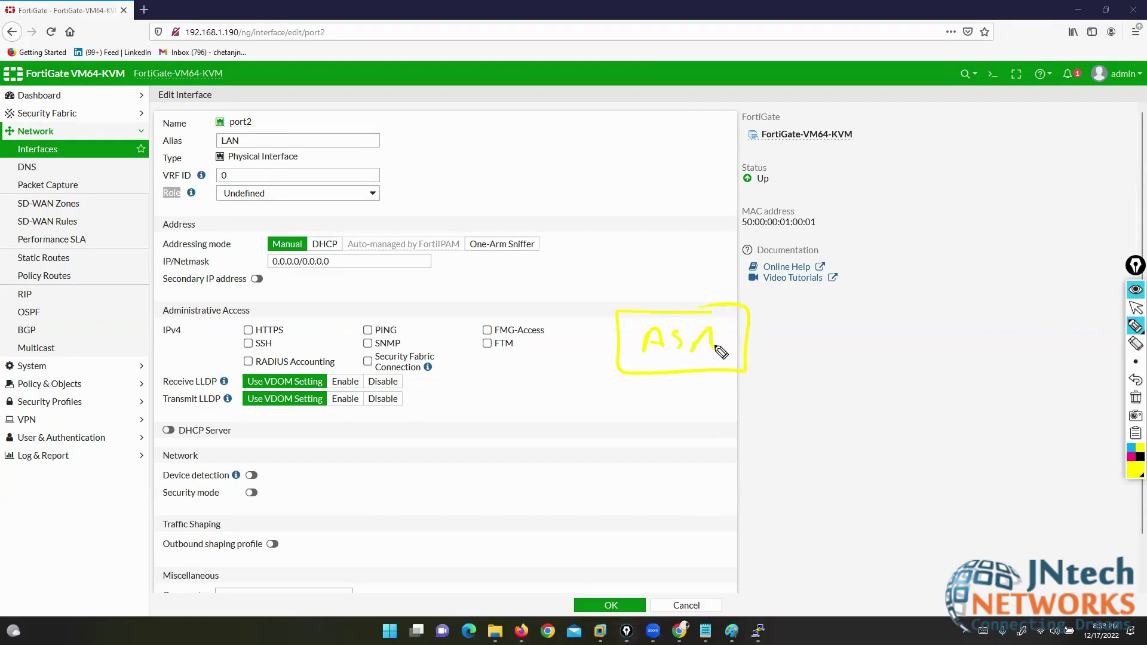
drag(620, 341, 337, 345)
mouse_move(749, 336)
mouse_down()
mouse_move(897, 343)
mouse_move(1014, 370)
mouse_up()
mouse_move(572, 357)
mouse_down()
mouse_move(575, 376)
mouse_move(583, 366)
mouse_move(613, 370)
mouse_up()
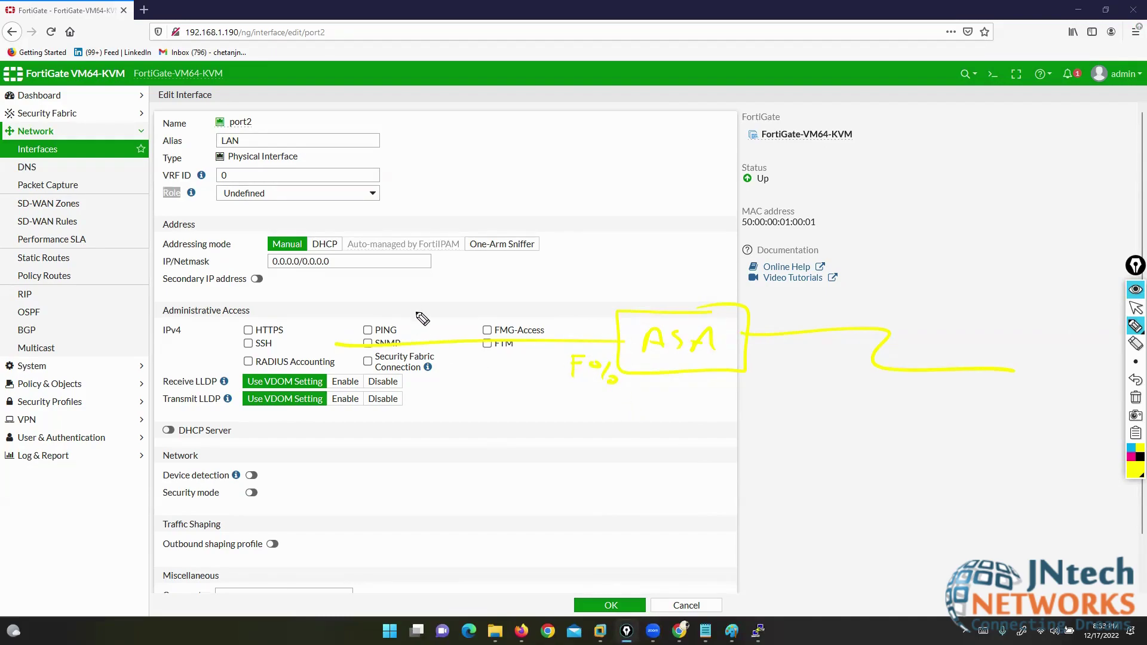
mouse_move(428, 370)
mouse_down()
mouse_move(431, 384)
mouse_move(524, 385)
mouse_move(554, 399)
mouse_move(417, 396)
mouse_up()
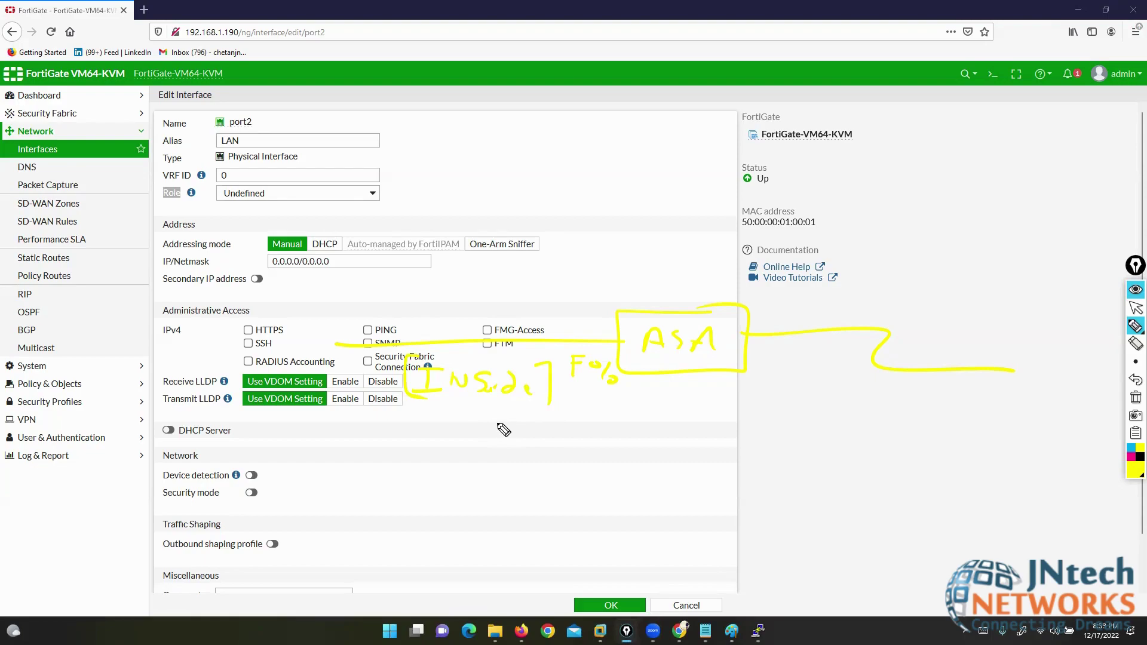
mouse_move(452, 301)
mouse_down()
mouse_move(455, 317)
mouse_move(511, 299)
mouse_up()
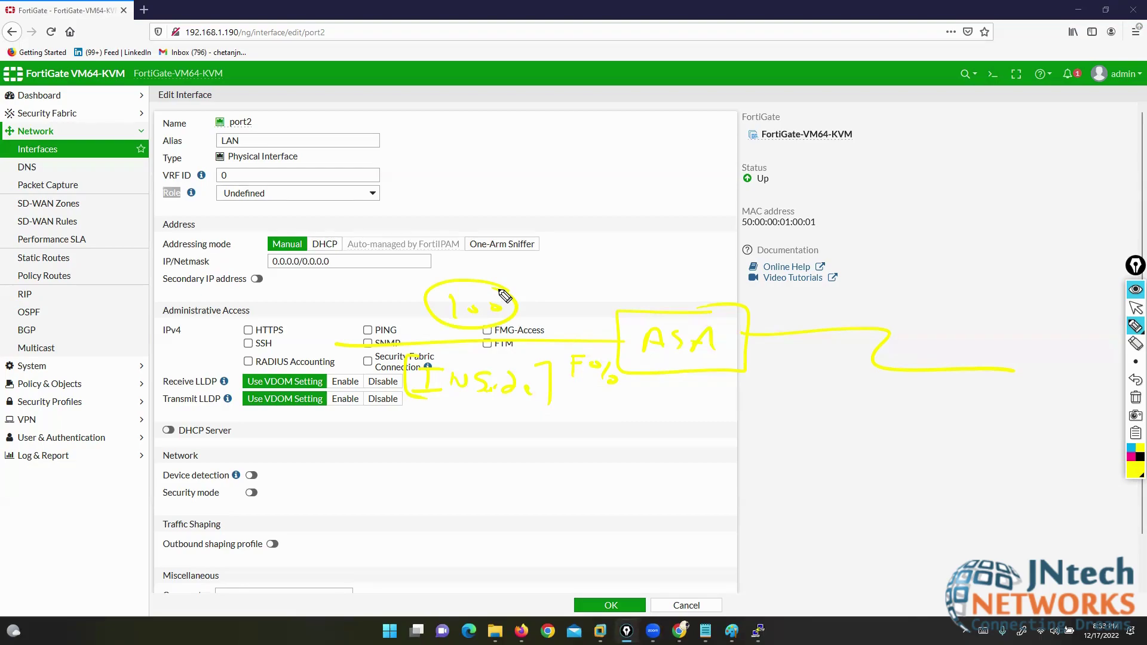
click(1136, 397)
click(1135, 309)
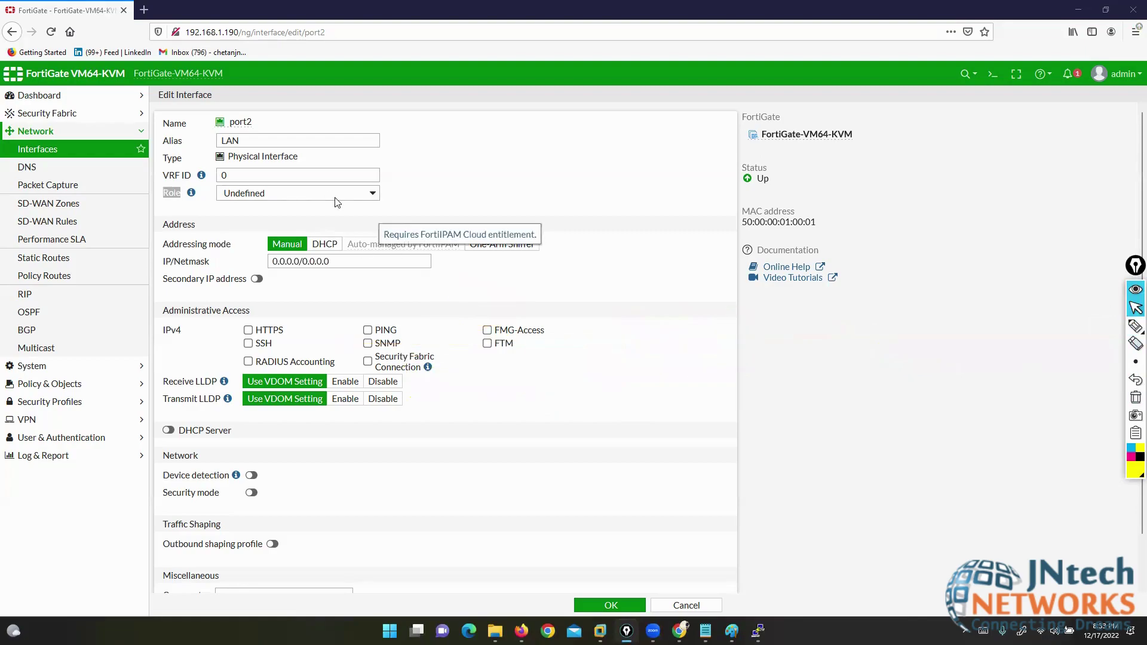
- Try the LAN role for port2, then the WAN role
click(294, 196)
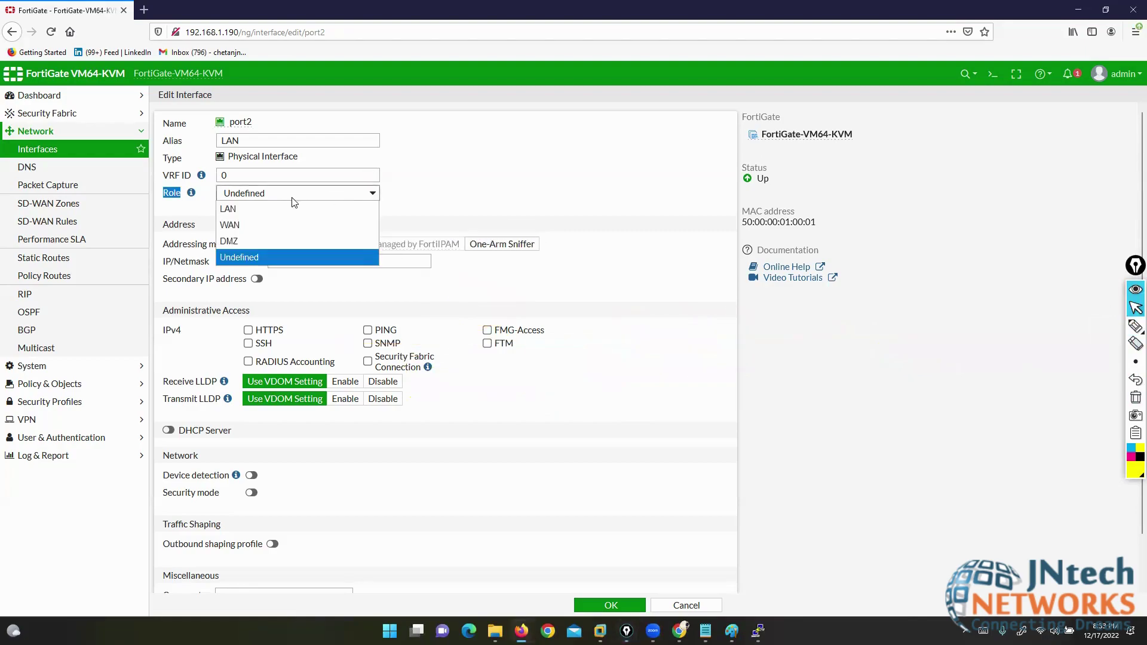
click(241, 211)
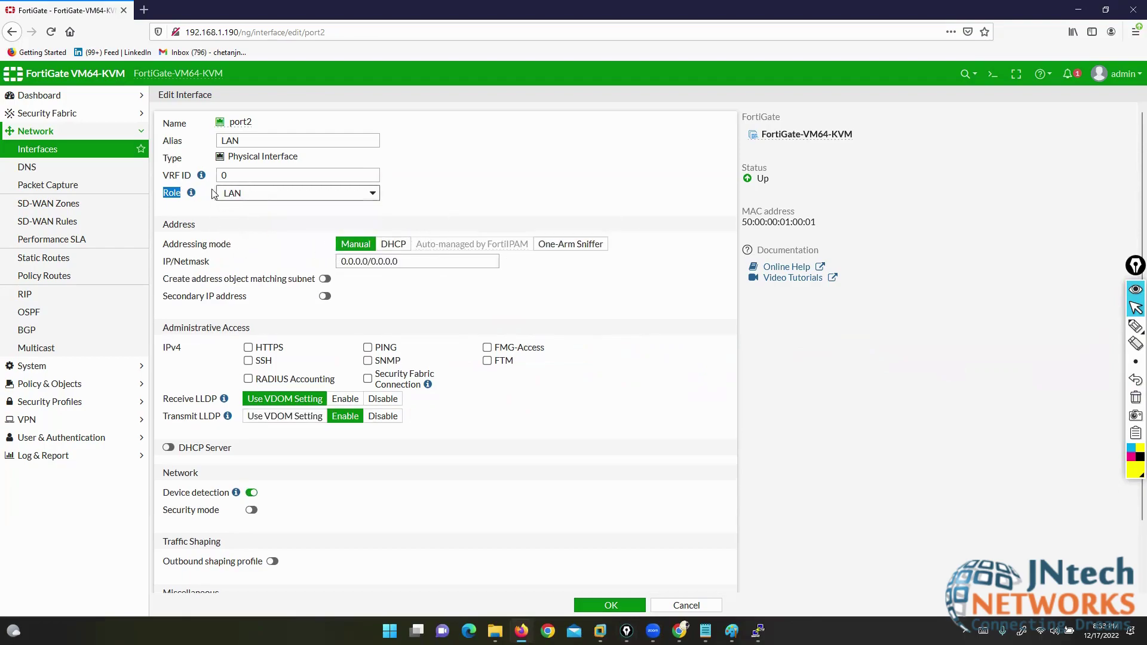
click(285, 195)
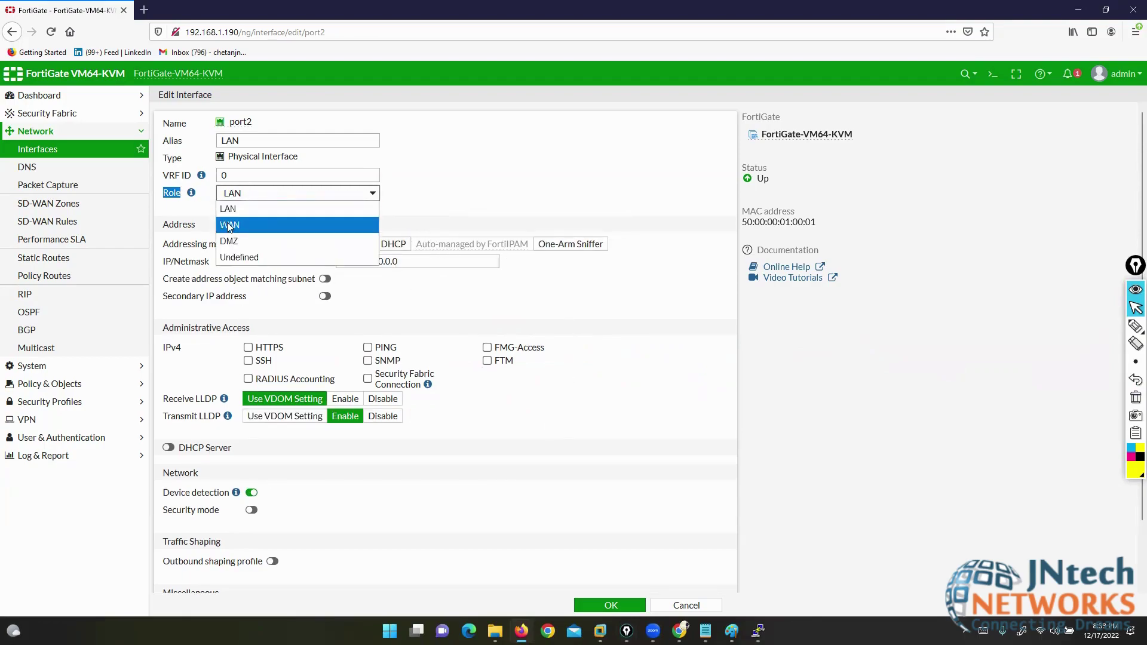
click(229, 225)
drag(164, 210, 256, 217)
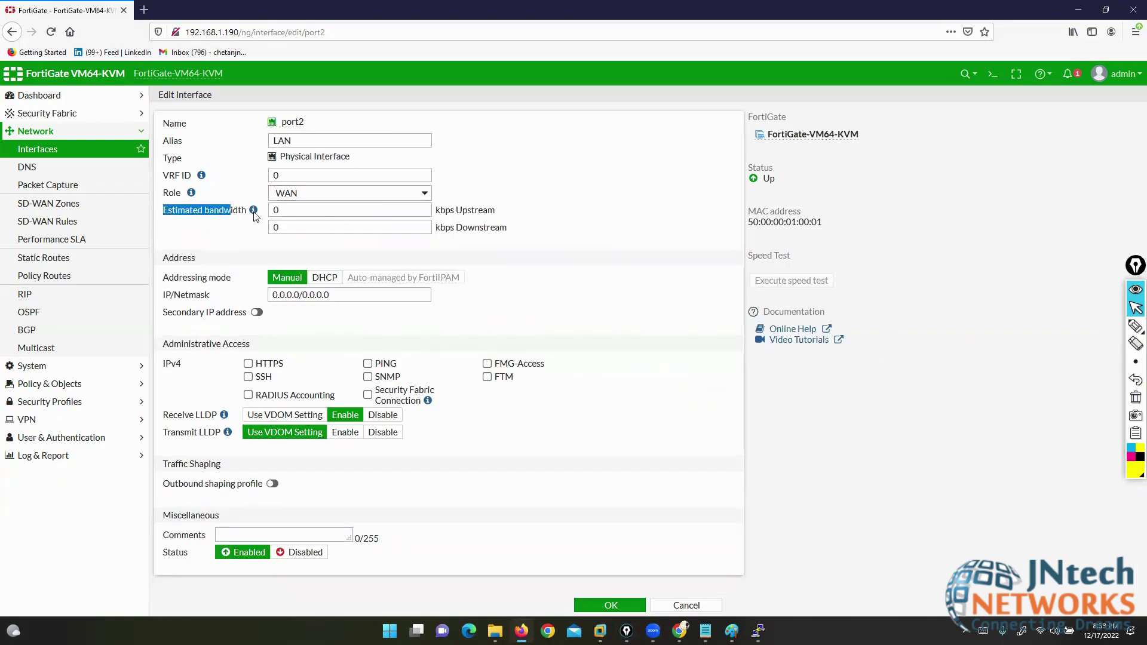
- Switch port2's role to DMZ, then back to Undefined
click(307, 195)
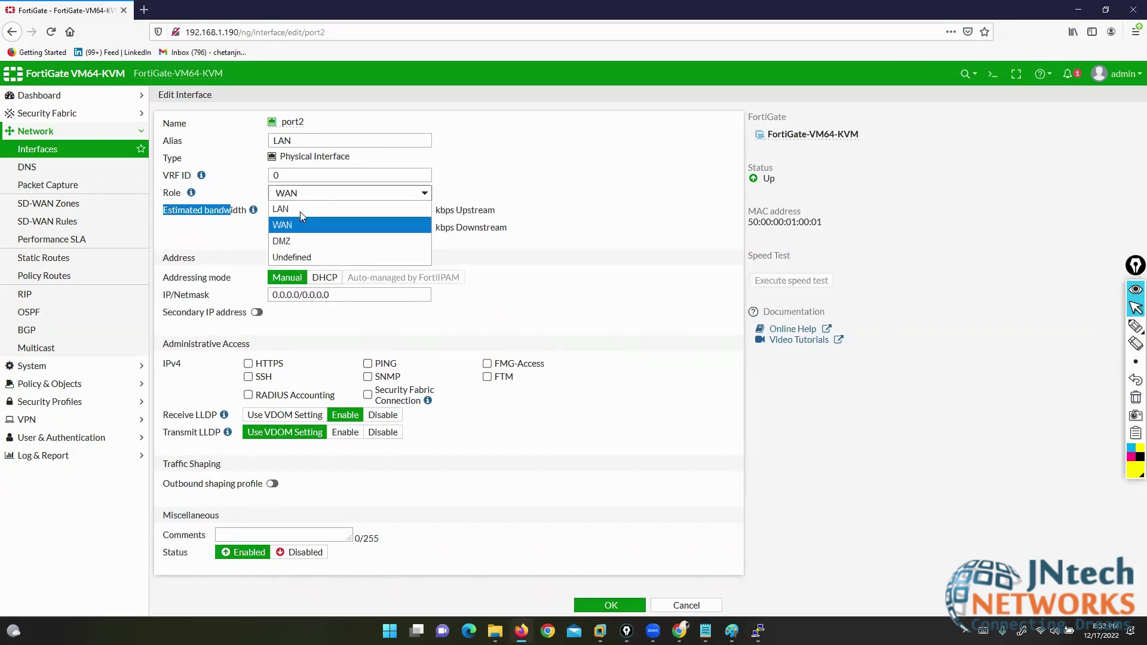
click(300, 242)
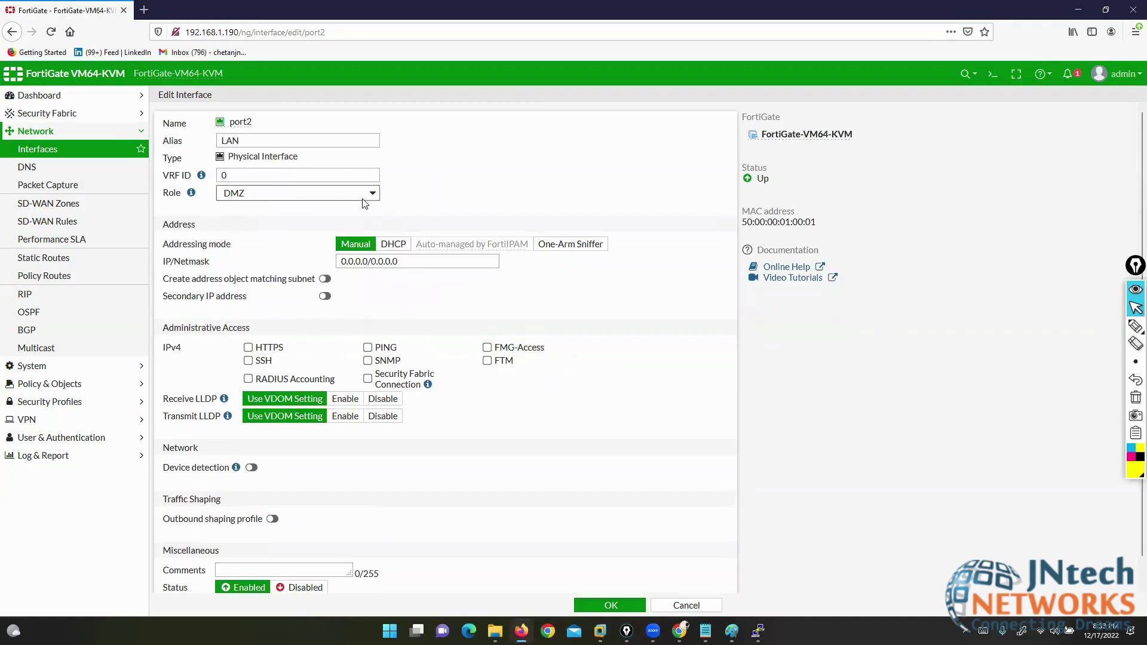
click(340, 195)
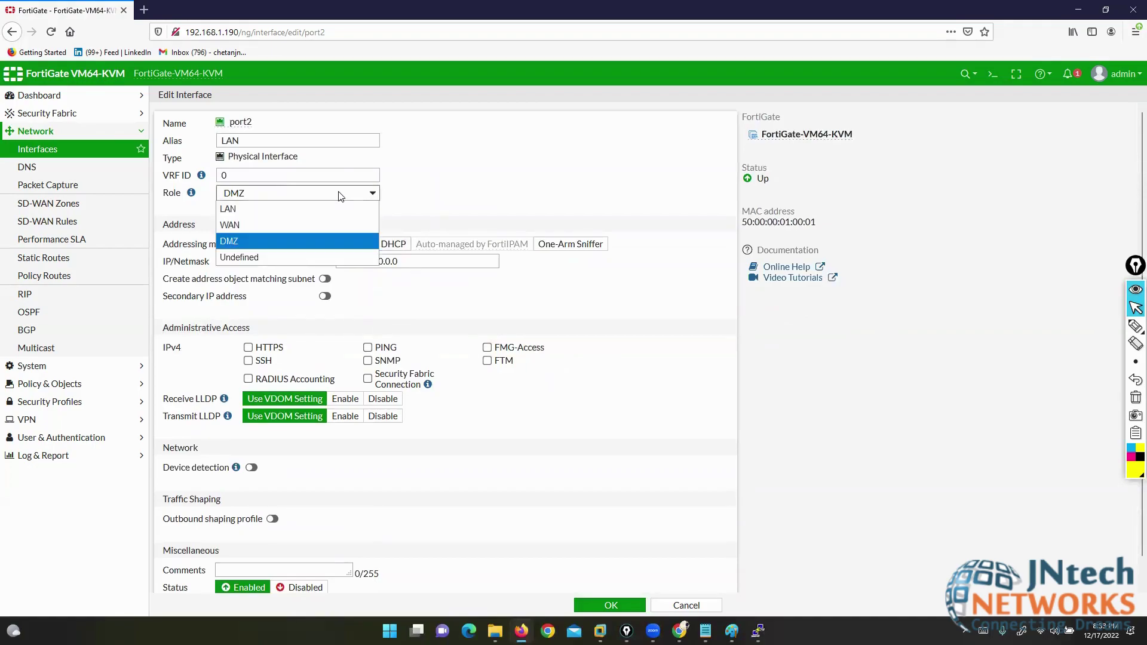
click(278, 256)
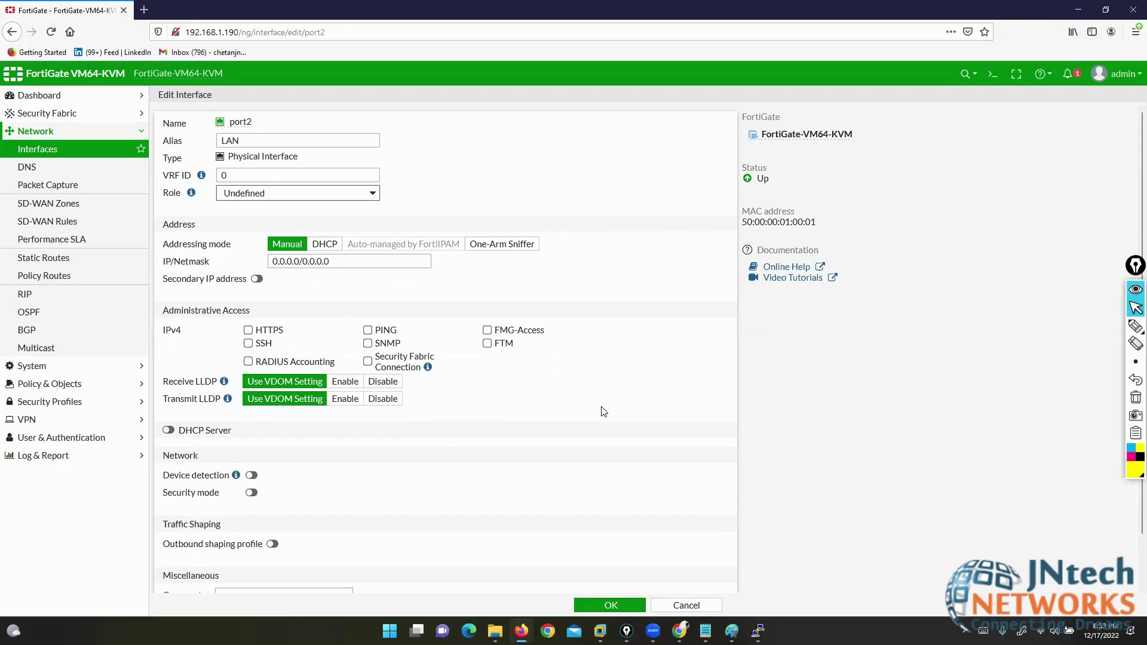
drag(163, 245, 211, 250)
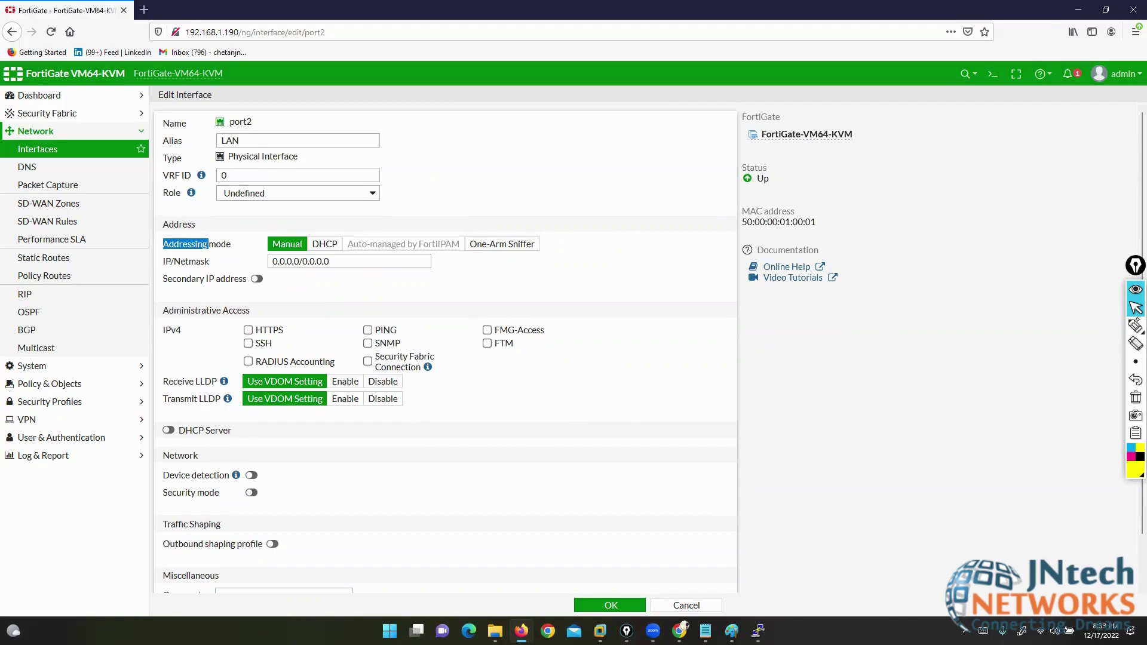
- Draw on-screen marks pointing out Manual addressing and the One-Arm Sniffer option
mouse_move(1136, 326)
click(1101, 329)
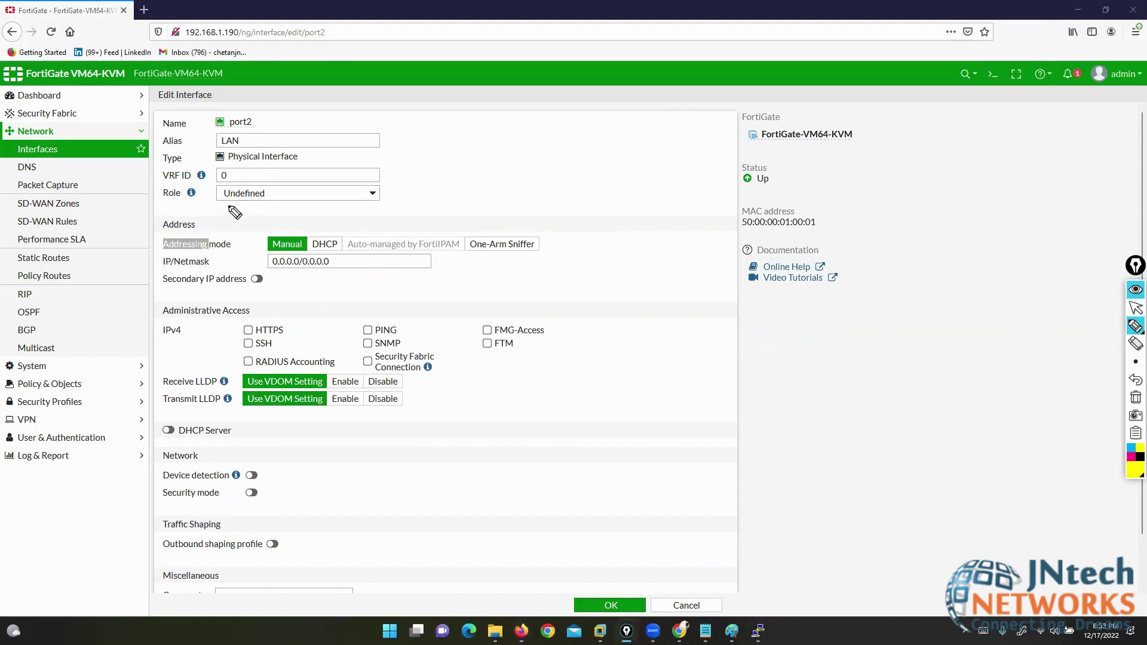
drag(210, 205, 276, 234)
mouse_move(400, 189)
mouse_down()
mouse_move(367, 190)
mouse_move(328, 231)
mouse_move(336, 223)
mouse_up()
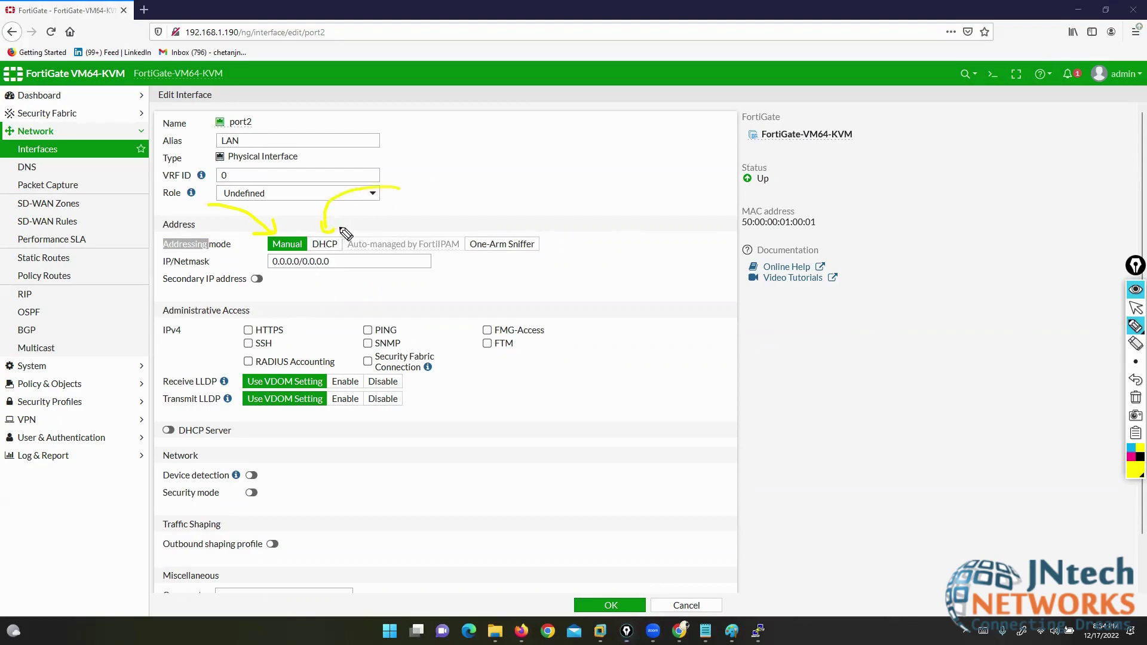
mouse_move(531, 229)
mouse_down()
mouse_move(546, 238)
mouse_move(541, 251)
mouse_up()
mouse_move(469, 225)
mouse_down()
mouse_move(453, 236)
mouse_move(467, 257)
mouse_up()
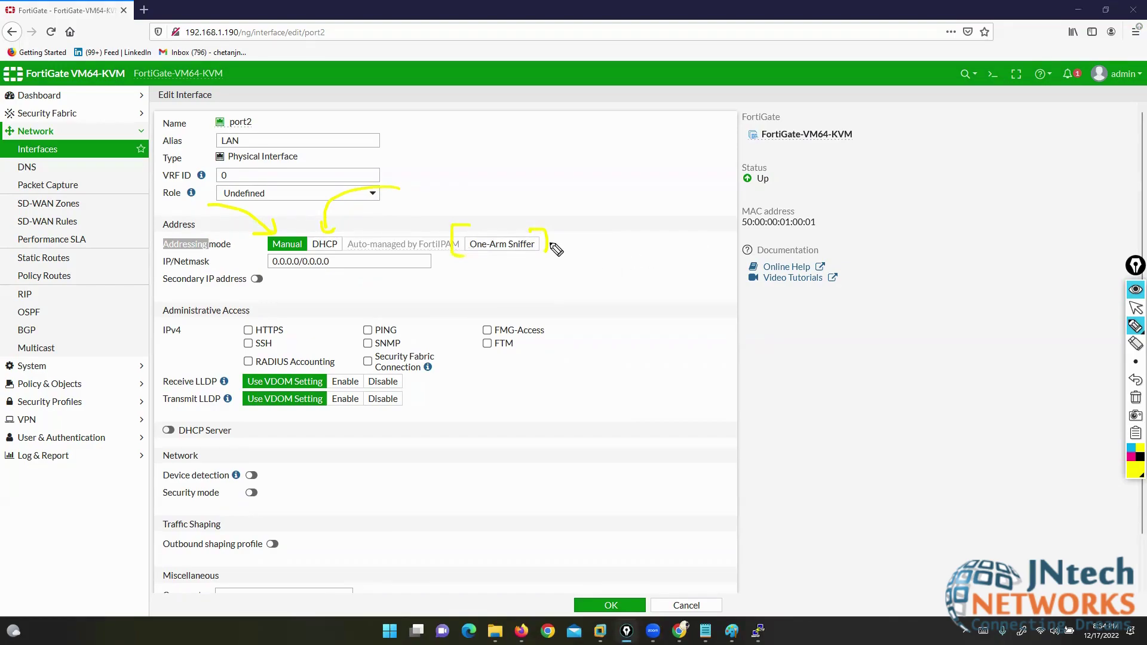
drag(549, 245, 606, 237)
- Handwrite a TAP note beside the interface form, then stop drawing
mouse_move(783, 335)
mouse_down()
mouse_move(784, 365)
mouse_move(803, 333)
mouse_move(839, 352)
mouse_up()
mouse_move(860, 336)
mouse_down()
mouse_move(860, 369)
mouse_move(863, 353)
mouse_up()
drag(888, 322, 901, 391)
drag(758, 313, 758, 376)
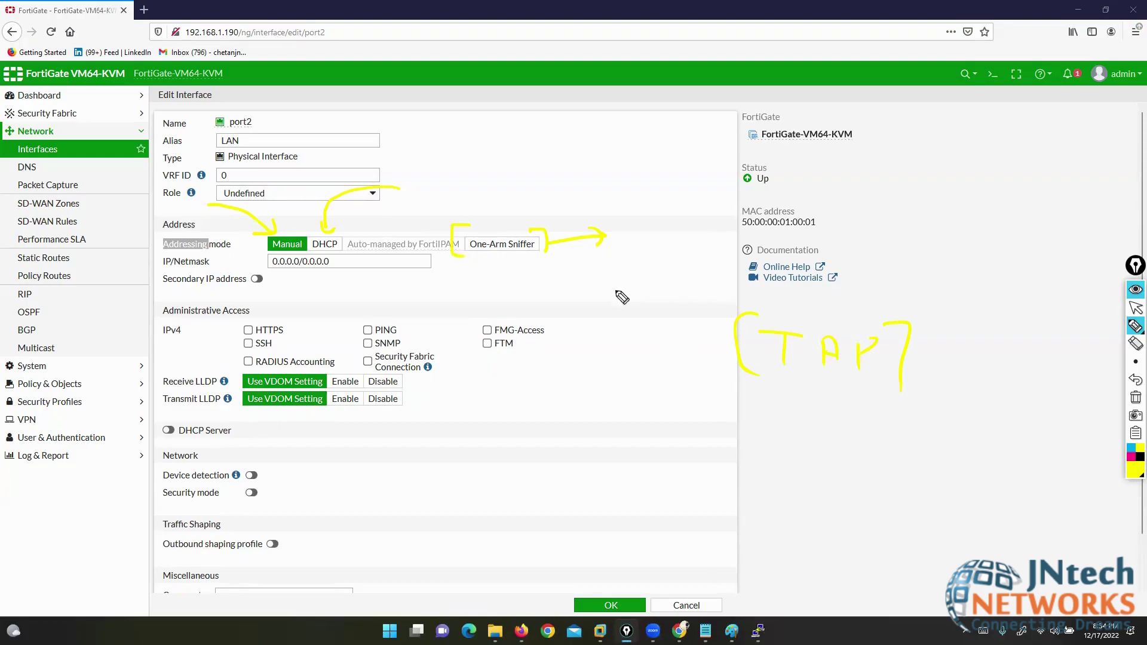
click(1136, 308)
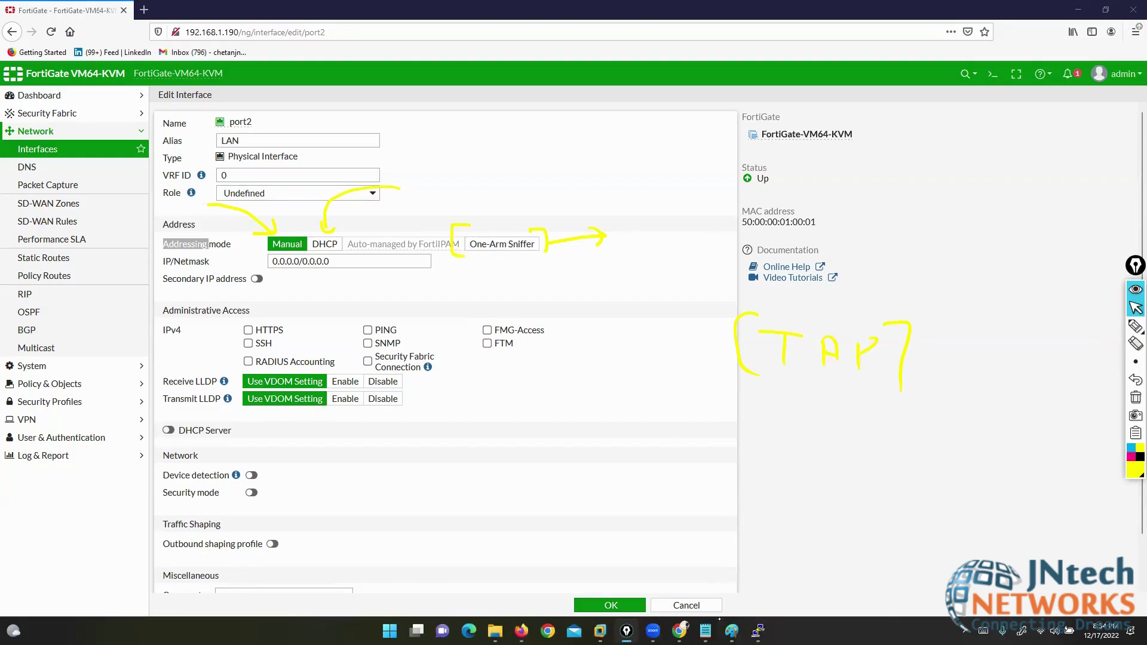
- Check the Logging and Monitoring topic in the notes, erase drawings, and switch to File Explorer
click(706, 631)
drag(128, 361, 431, 344)
click(589, 83)
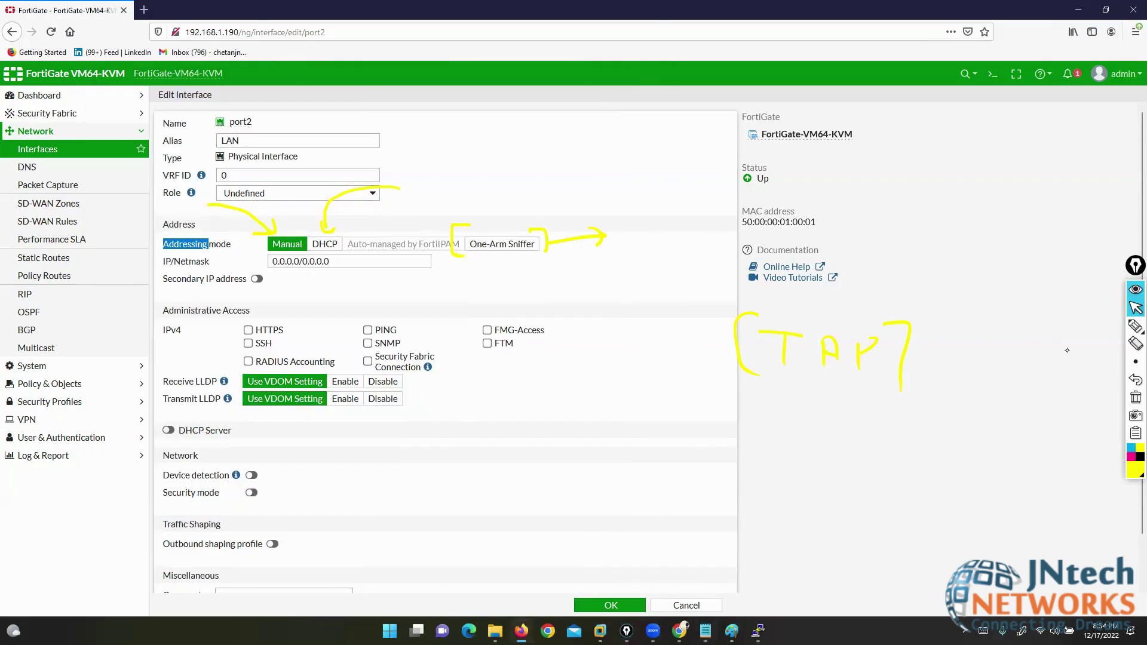
click(1136, 398)
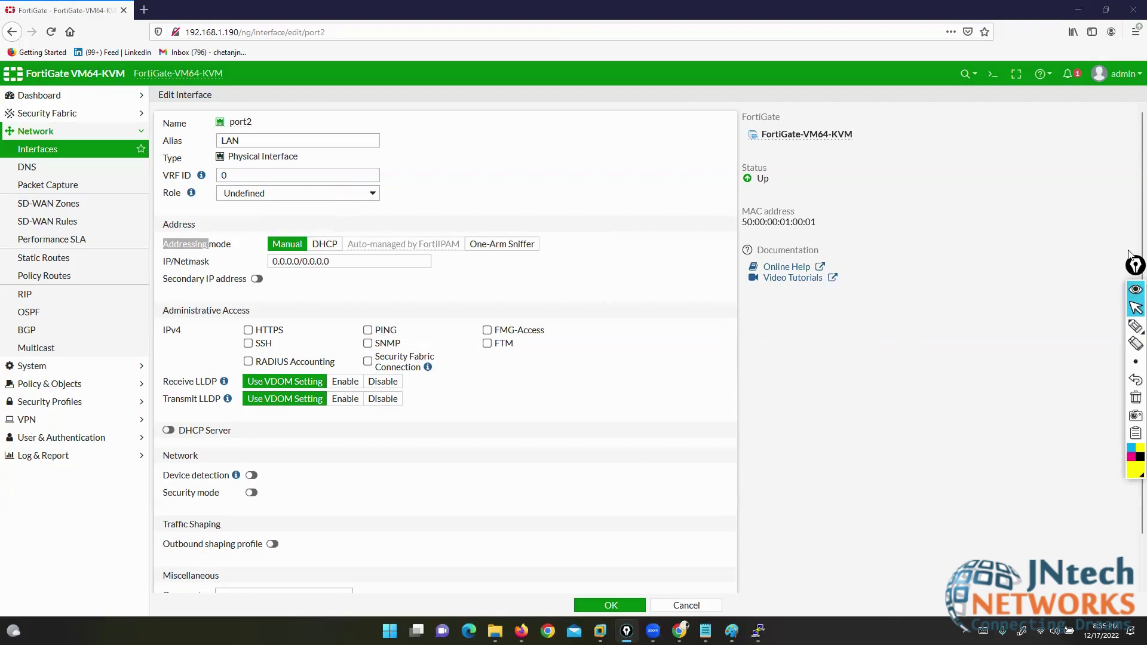
drag(1133, 267, 1135, 327)
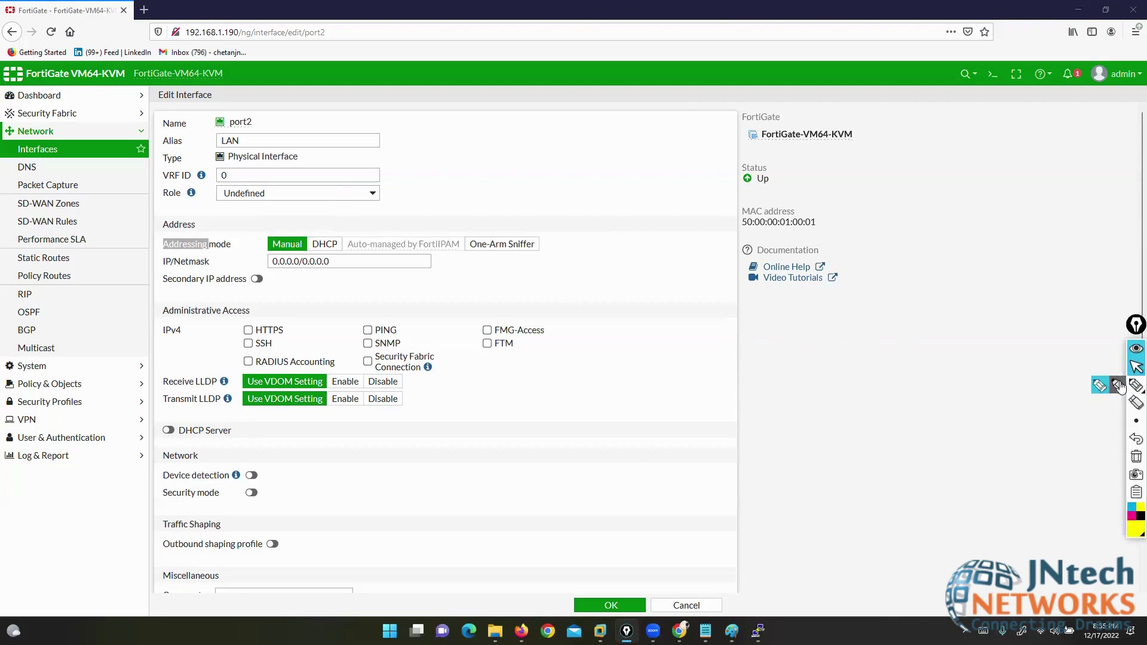
click(495, 631)
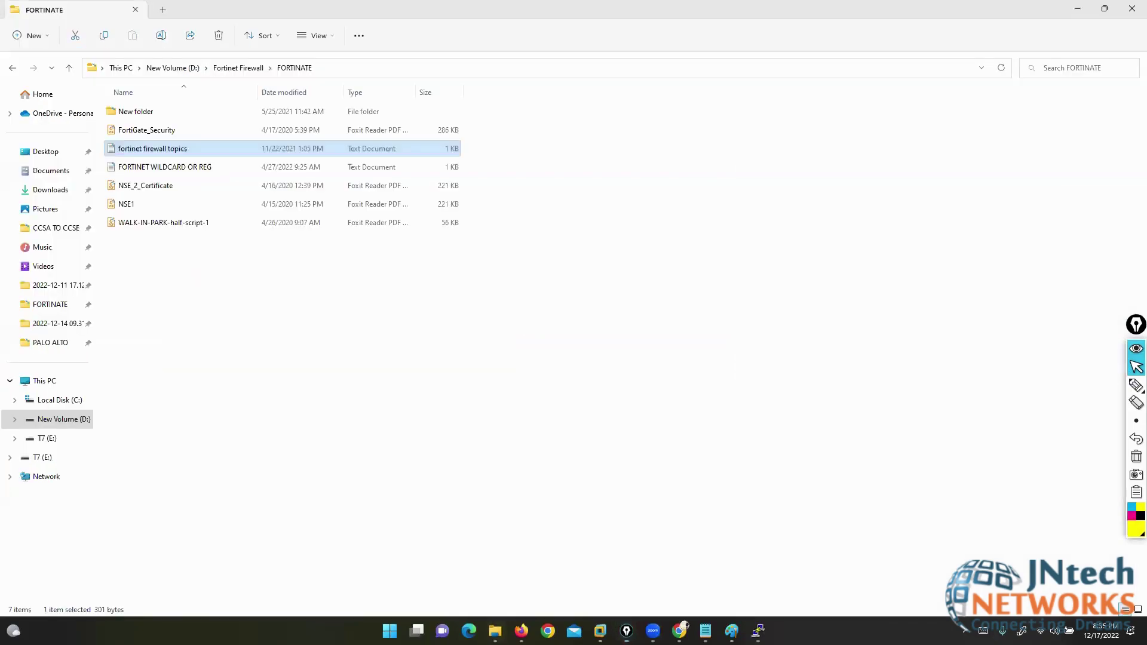
- Go up to the Fortinet Firewall folder and open the Fortinet firewall DAY 1 presentation
key(BackSpace)
key(Down)
key(Down)
key(Down)
key(Down)
key(Down)
key(Down)
key(Down)
key(Down)
key(Down)
key(Down)
key(Down)
key(Down)
key(Down)
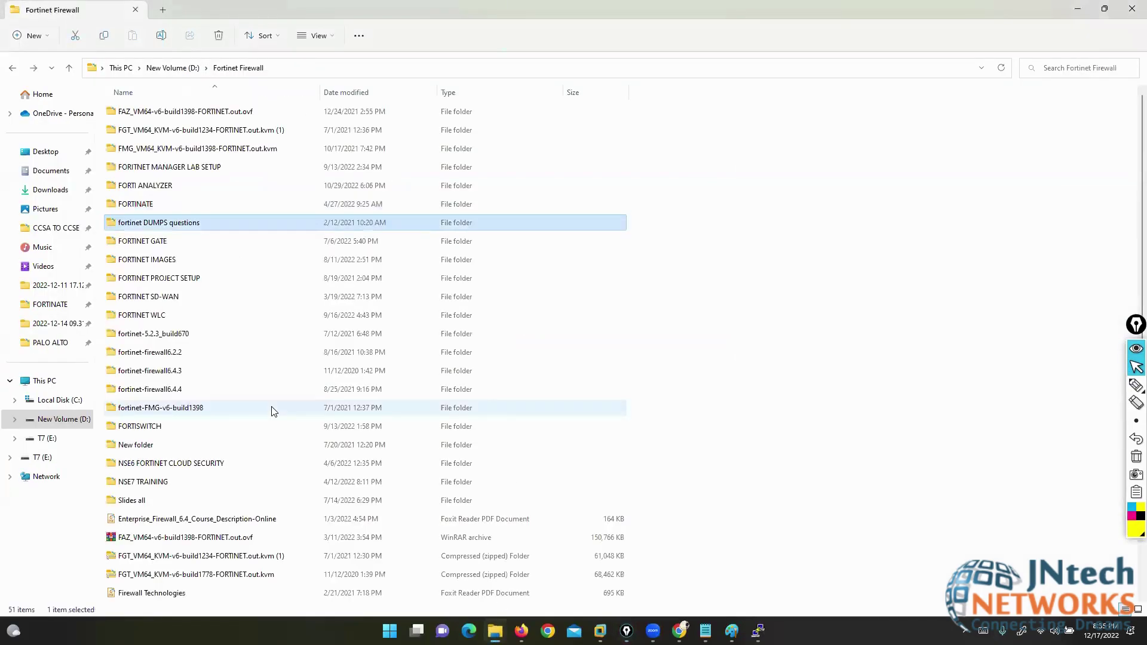
key(Down)
key(Down)
key(Down)
key(Down)
key(Down)
key(Down)
key(Down)
key(Down)
key(Down)
key(Down)
key(Down)
key(Down)
key(Down)
key(Down)
key(Down)
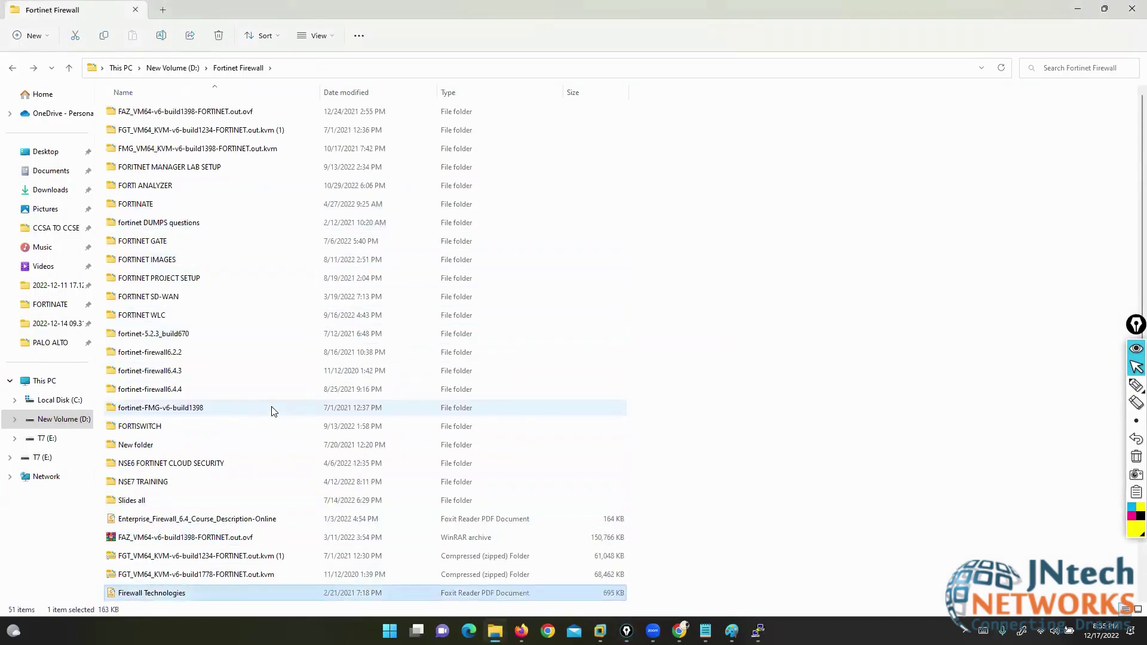
key(Return)
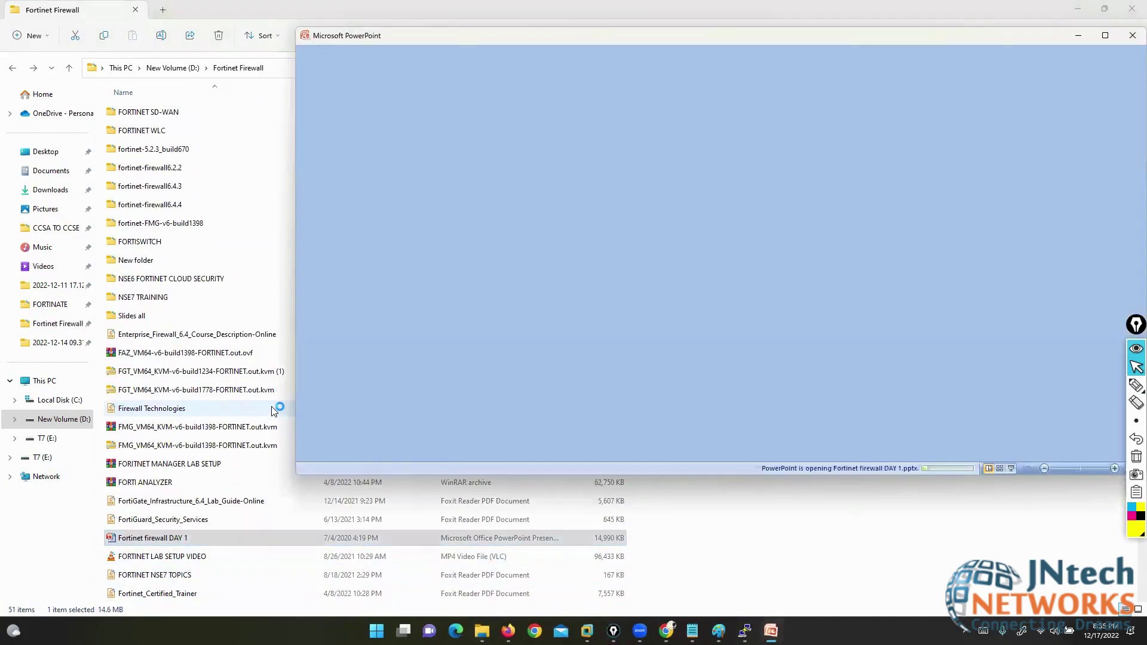
- Maximize PowerPoint and go to the Fortigate Categories slide
key(alt+space)
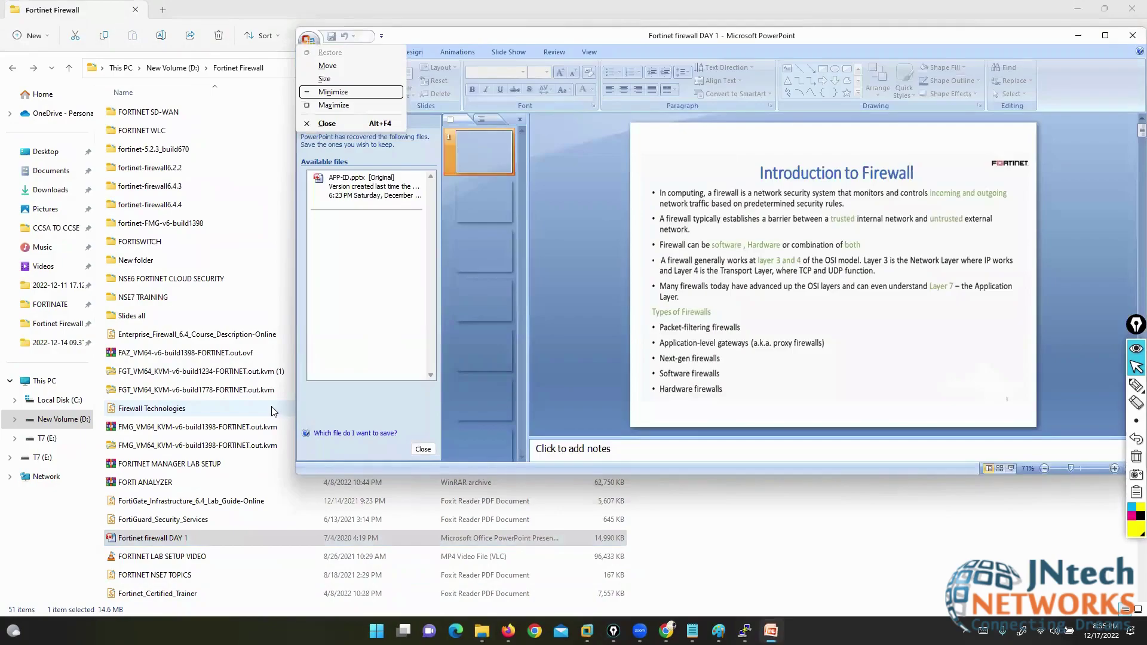
key(Return)
key(Page_Down)
key(Page_Down)
key(Page_Down)
key(Page_Down)
key(Page_Down)
key(Page_Down)
key(Page_Down)
key(Page_Down)
key(Page_Down)
key(Page_Down)
key(Page_Down)
key(Page_Down)
key(Page_Down)
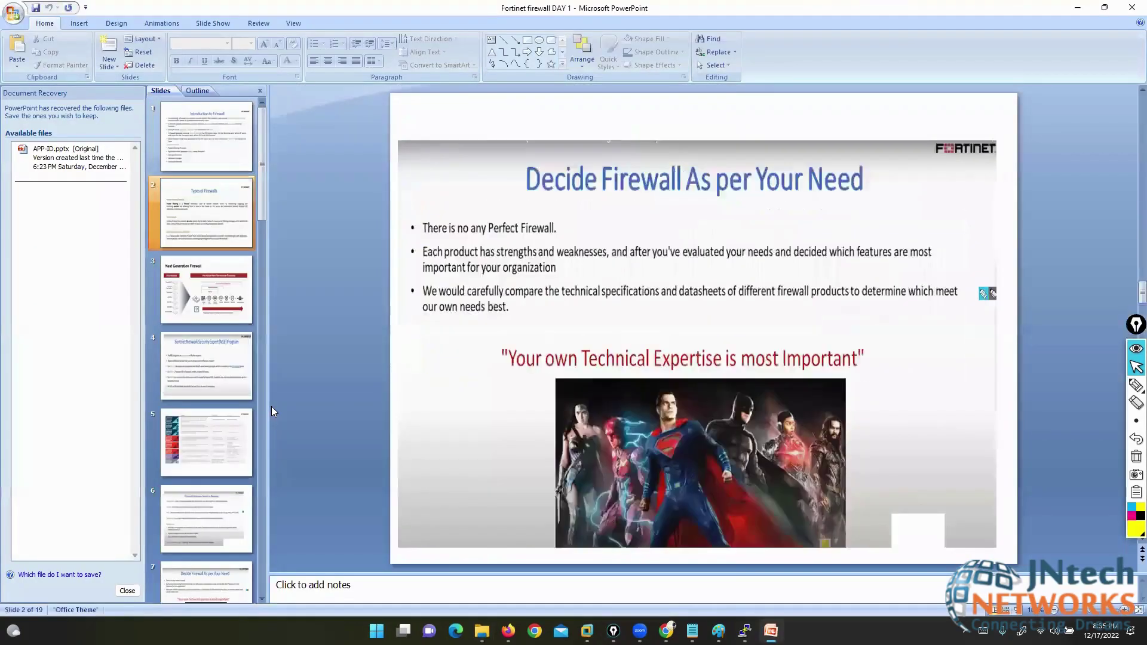
key(Page_Up)
key(Page_Up)
key(Page_Up)
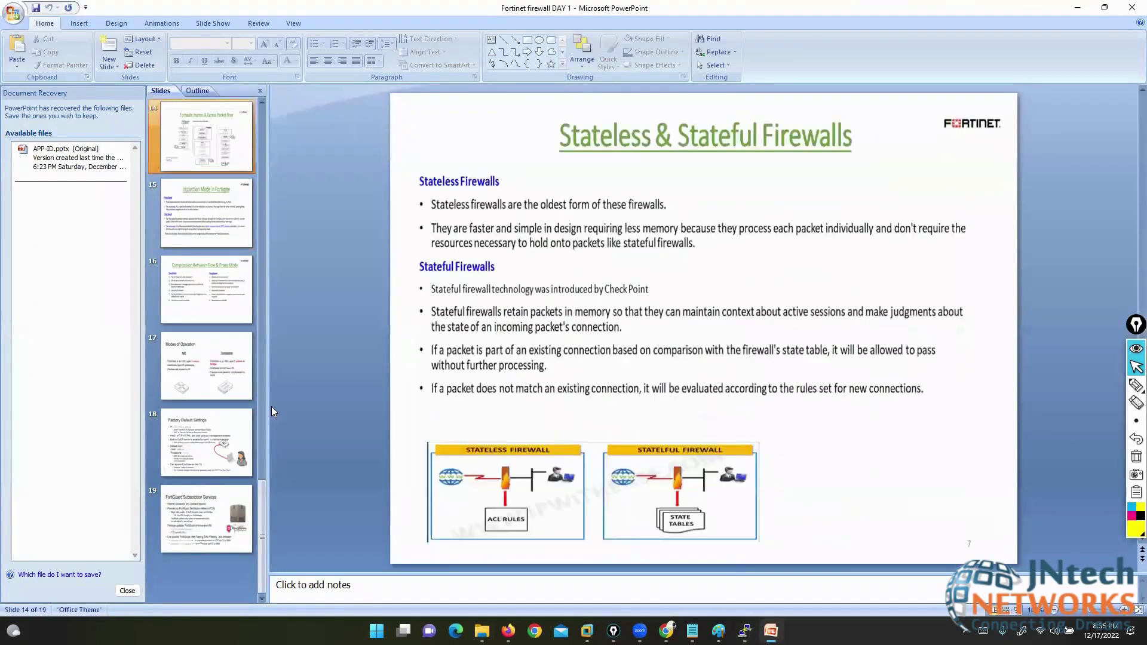
key(Page_Down)
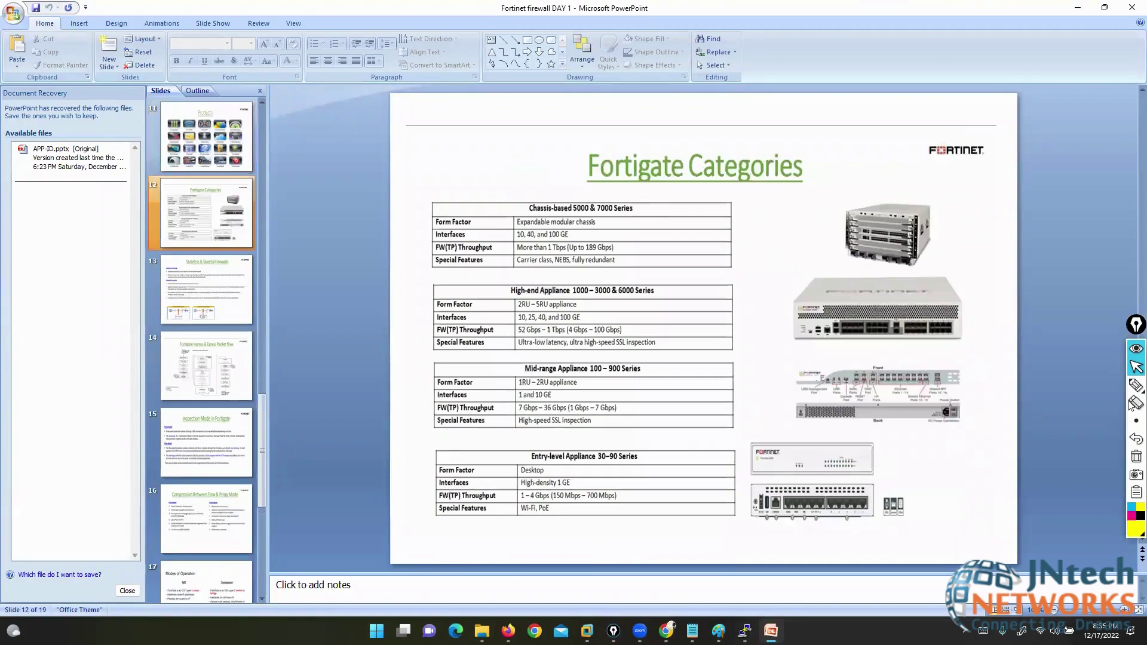
- Mark the mid-range appliance's ports on the slide, close PowerPoint, and return to Firefox
click(1136, 386)
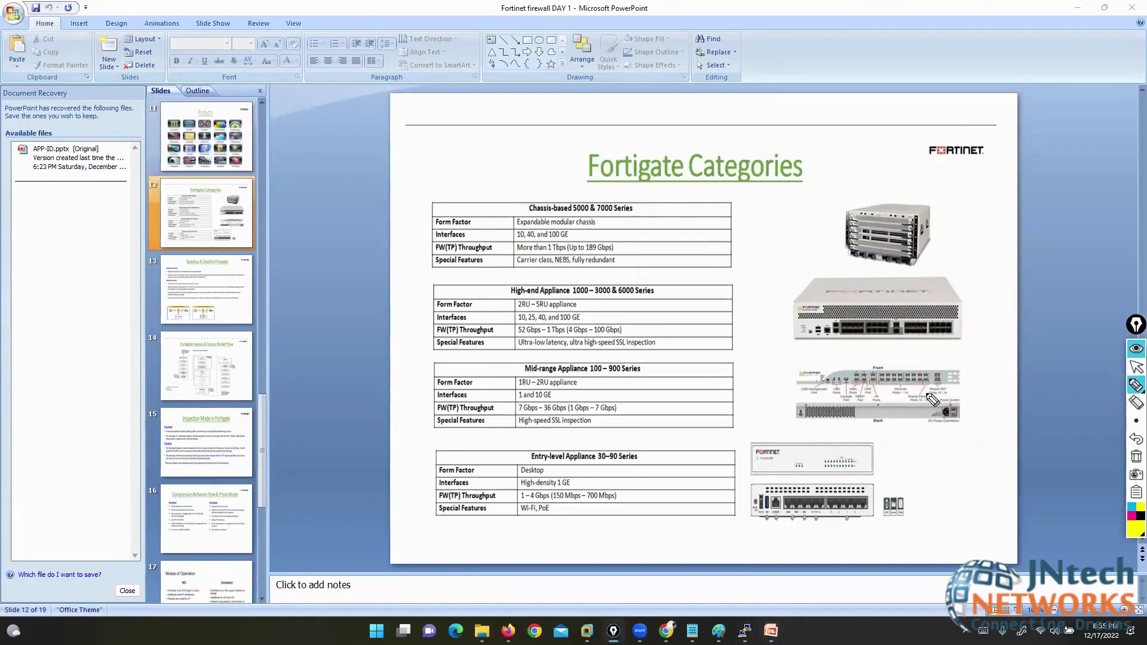
mouse_move(930, 365)
mouse_down()
mouse_move(957, 366)
mouse_move(960, 388)
mouse_up()
mouse_move(826, 363)
mouse_down()
mouse_move(788, 365)
mouse_move(811, 391)
mouse_up()
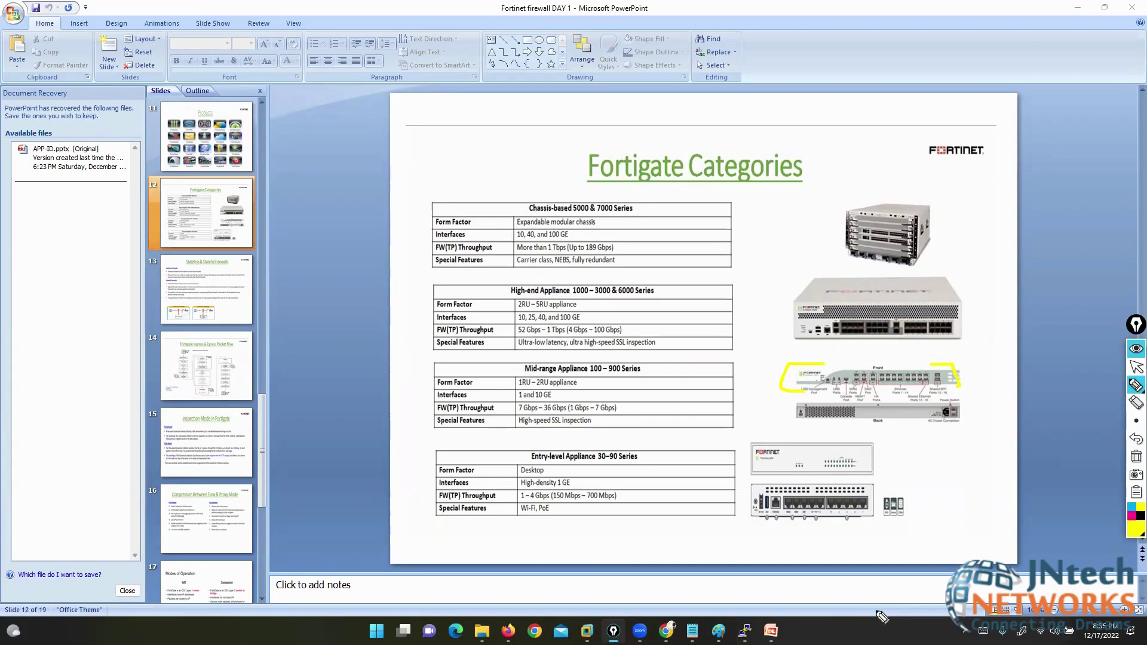
click(1136, 366)
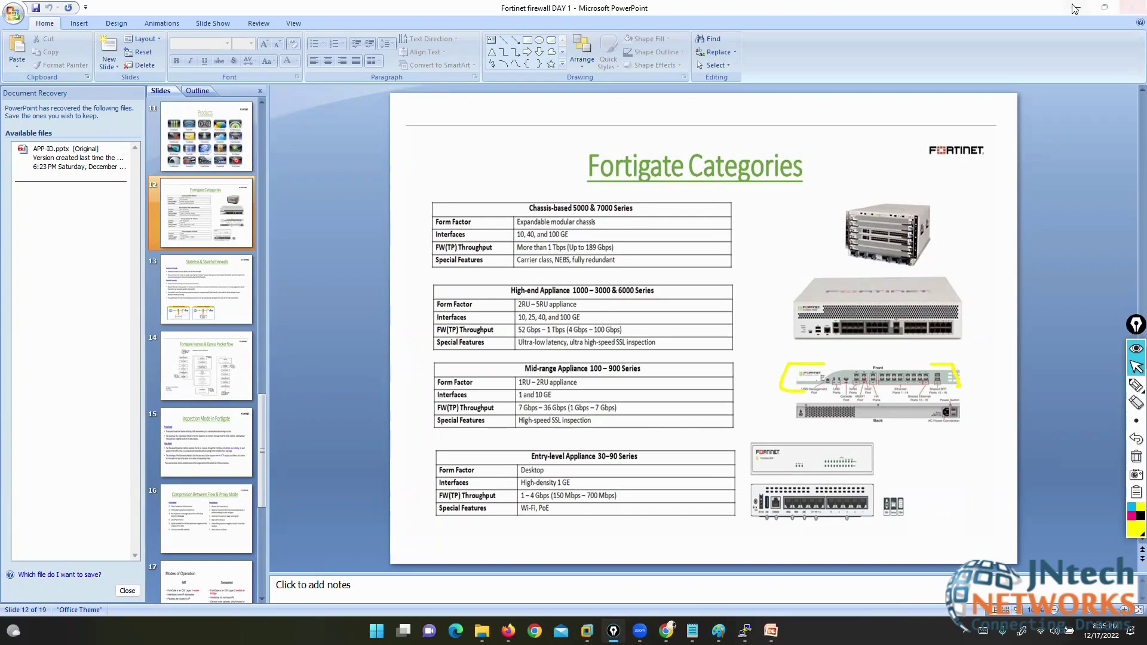
click(1132, 7)
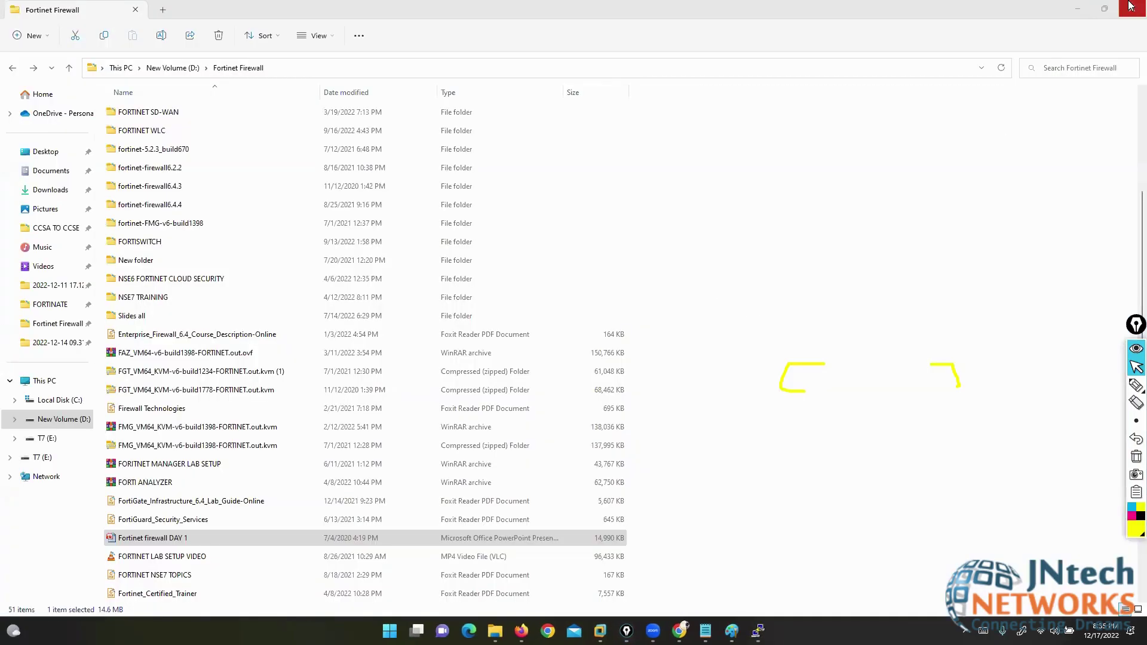
key(alt+Tab)
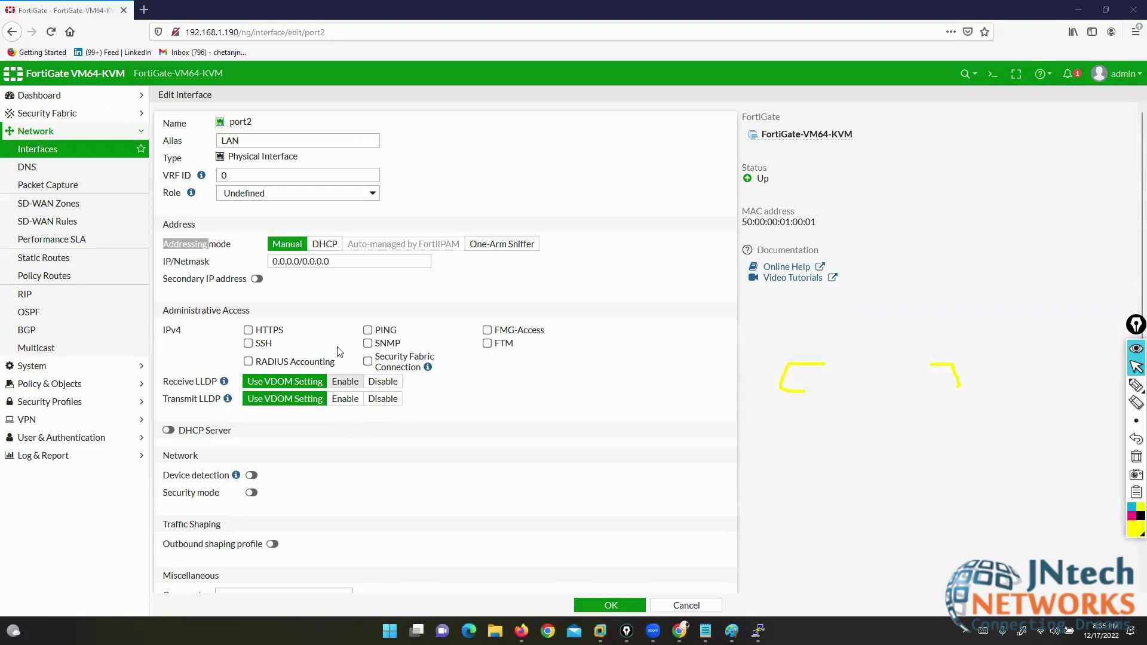
- Replace port2's 0.0.0.0/0.0.0.0 IP/Netmask with 200.200.200.1/24
click(326, 295)
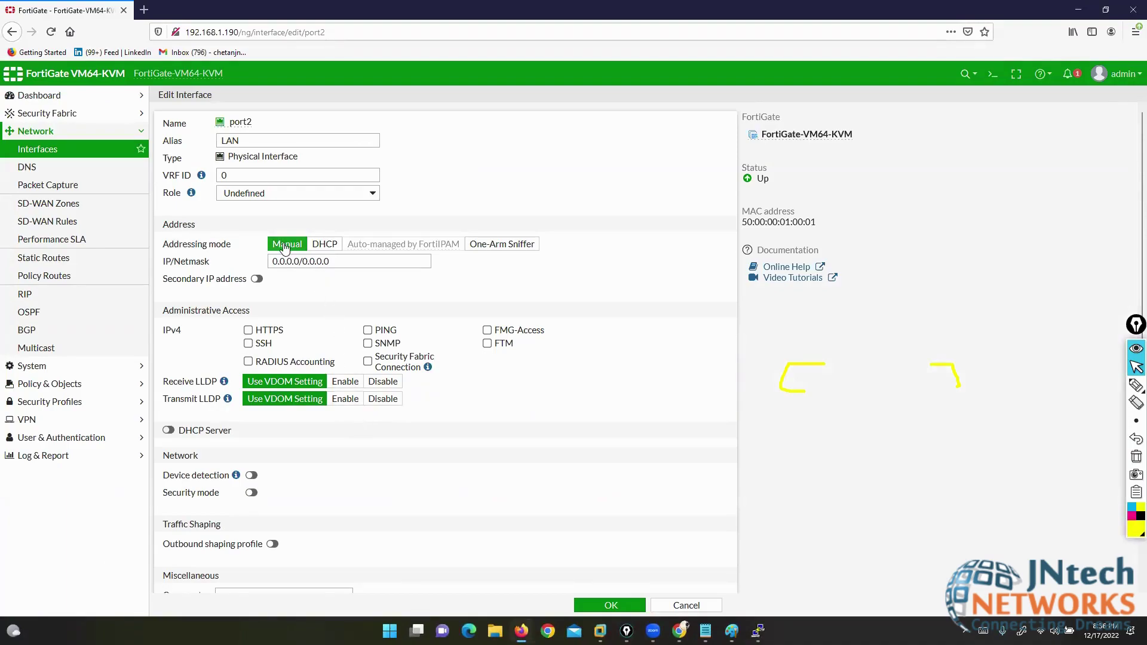
drag(330, 262, 273, 261)
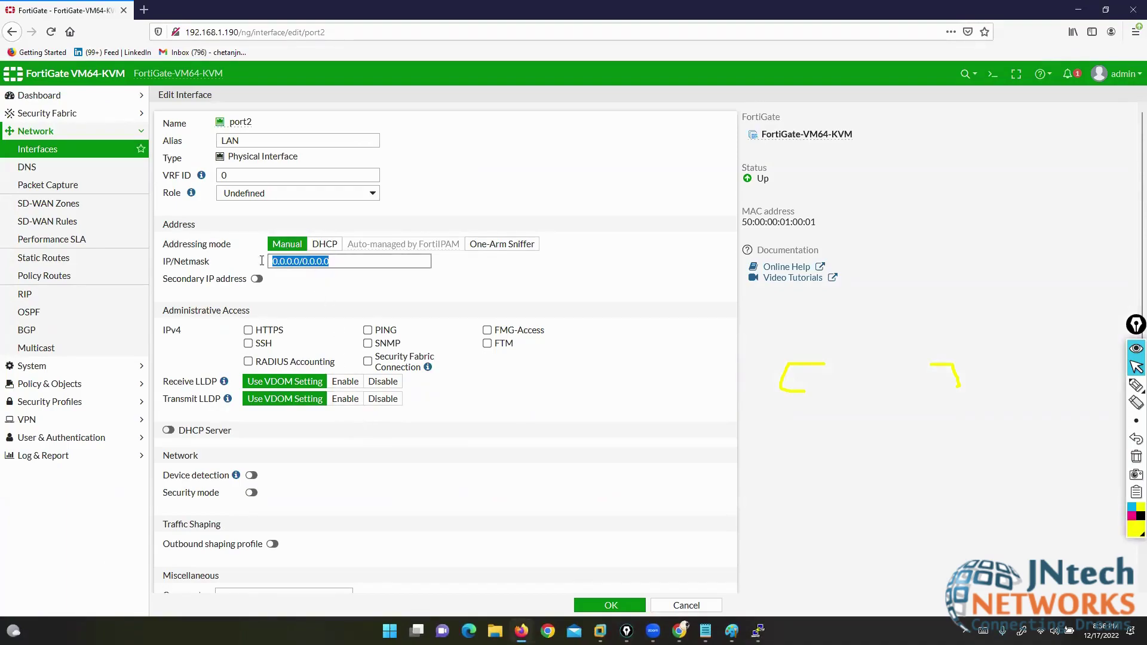
key(alt+Tab)
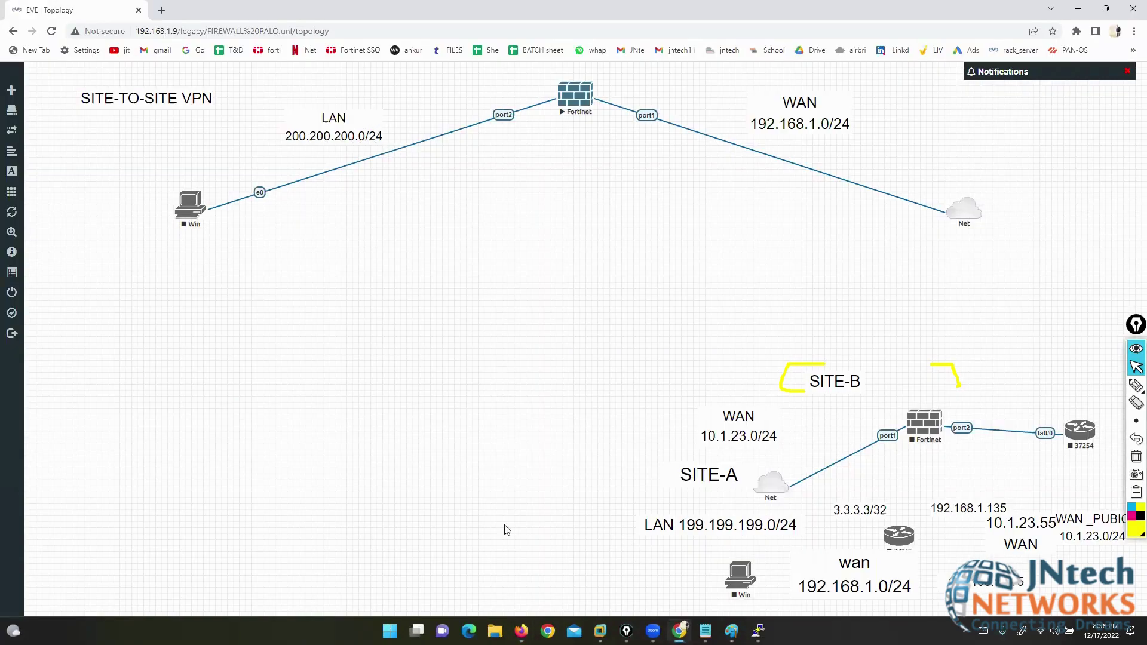
click(521, 630)
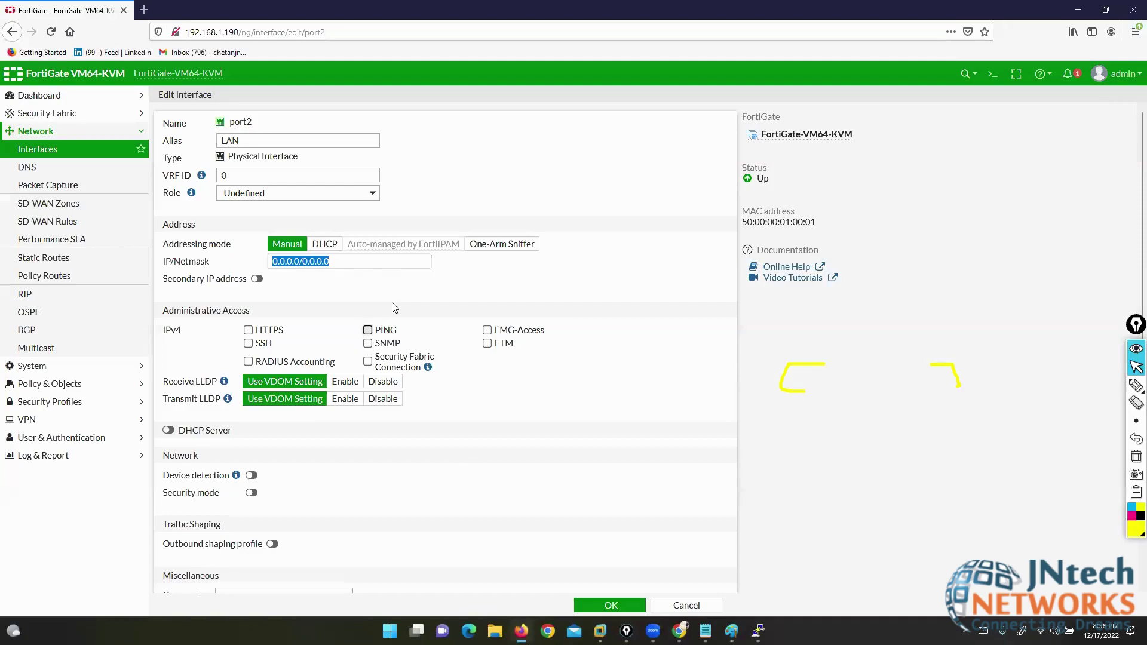
text(200.200)
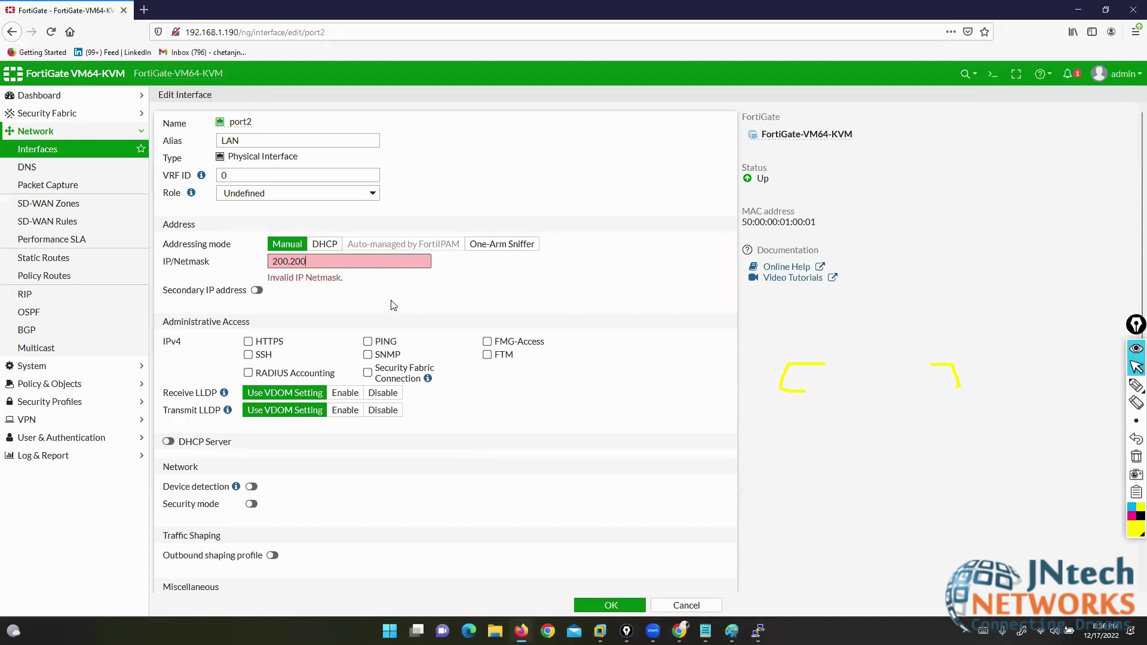
text(.200.1/24)
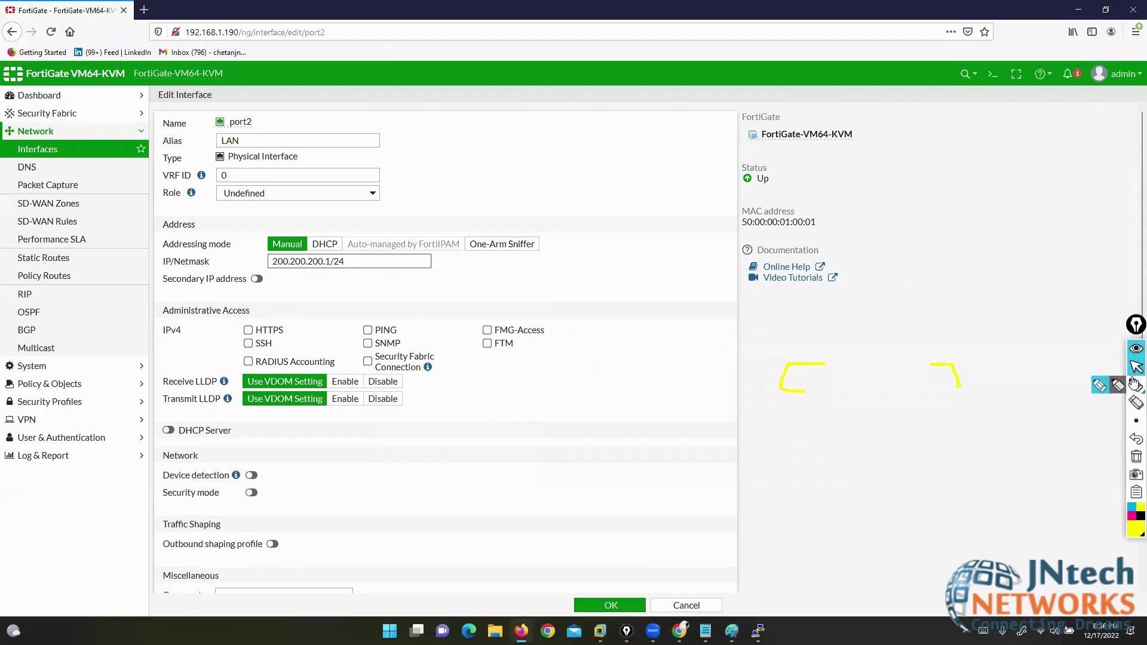
- Annotate the port2 name and the Administrative Access options, including HTTPS and PING
click(1135, 458)
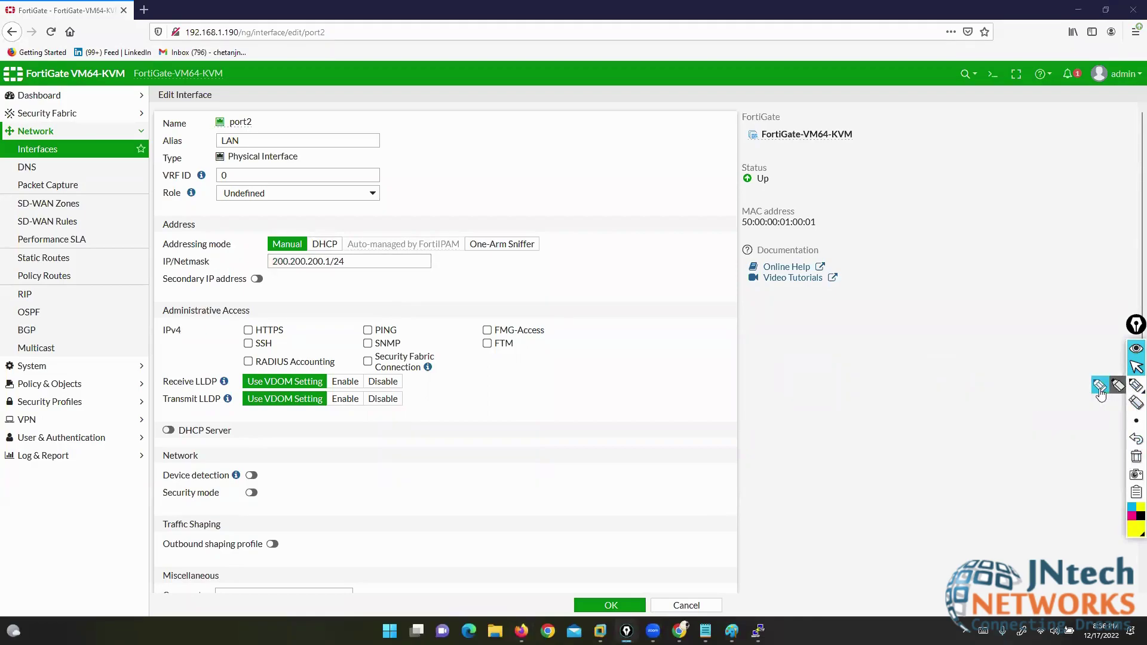
click(1136, 386)
mouse_move(235, 112)
mouse_down()
mouse_move(264, 121)
mouse_move(232, 140)
mouse_move(233, 114)
mouse_move(252, 110)
mouse_up()
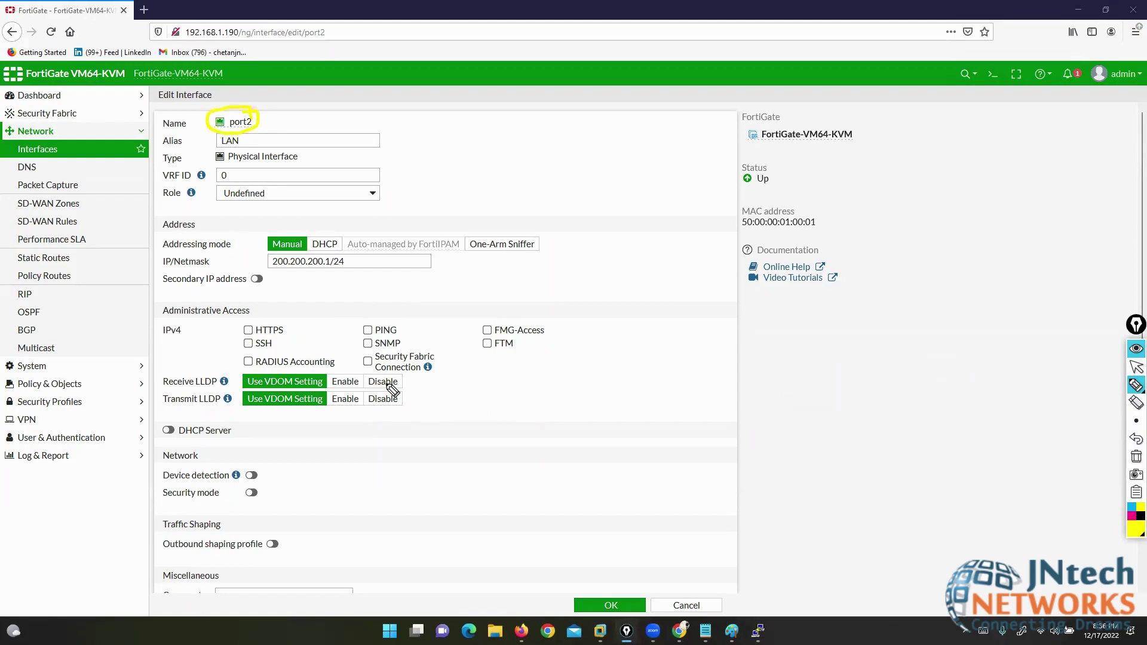
mouse_move(232, 315)
mouse_down()
mouse_move(213, 362)
mouse_move(222, 369)
mouse_up()
mouse_move(536, 324)
mouse_down()
mouse_move(572, 333)
mouse_move(561, 378)
mouse_move(518, 382)
mouse_up()
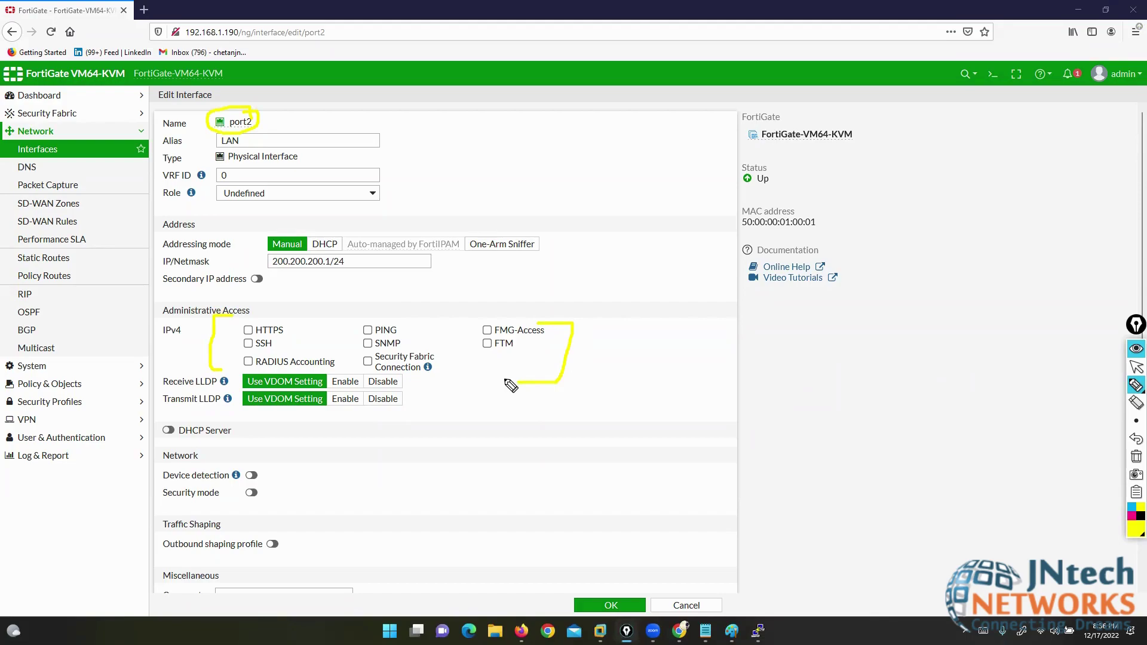
drag(269, 116, 322, 94)
mouse_move(276, 322)
mouse_down()
mouse_move(298, 328)
mouse_move(293, 340)
mouse_up()
drag(239, 320, 230, 333)
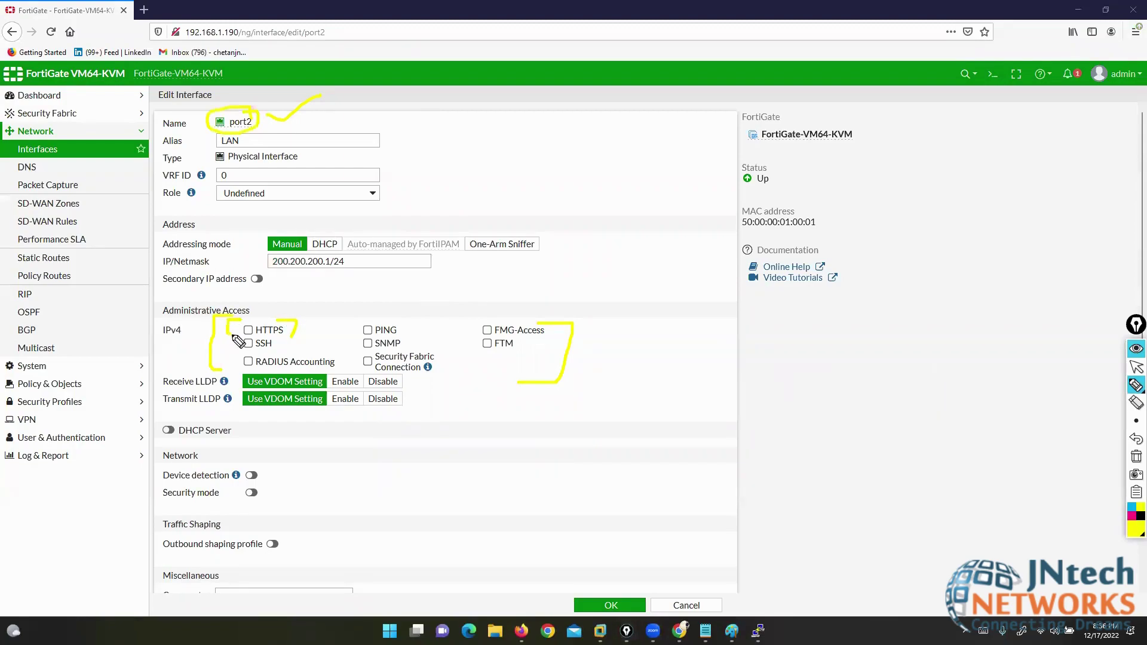
mouse_move(409, 288)
mouse_down()
mouse_move(387, 315)
mouse_move(372, 309)
mouse_up()
click(1136, 457)
- Mark FMG-Access, SSH, SNMP and other access options, clear the marks, and enable PING
mouse_move(535, 321)
mouse_down()
mouse_move(551, 323)
mouse_move(549, 338)
mouse_up()
mouse_move(482, 322)
mouse_down()
mouse_move(469, 329)
mouse_move(484, 336)
mouse_up()
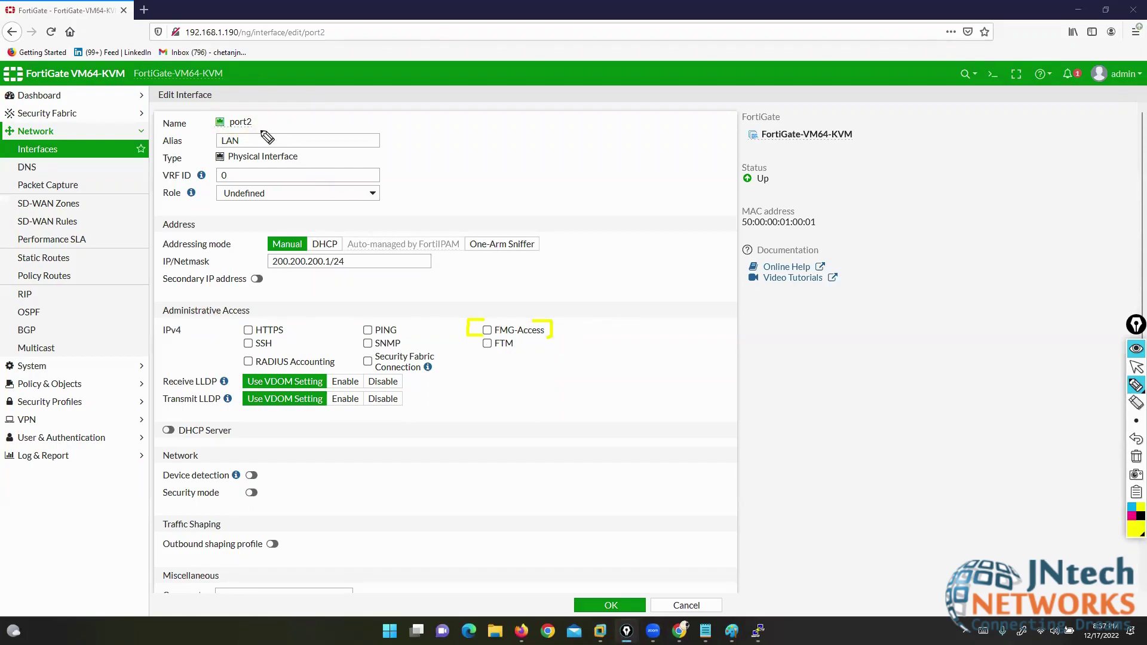
drag(255, 118, 294, 114)
drag(217, 346, 236, 340)
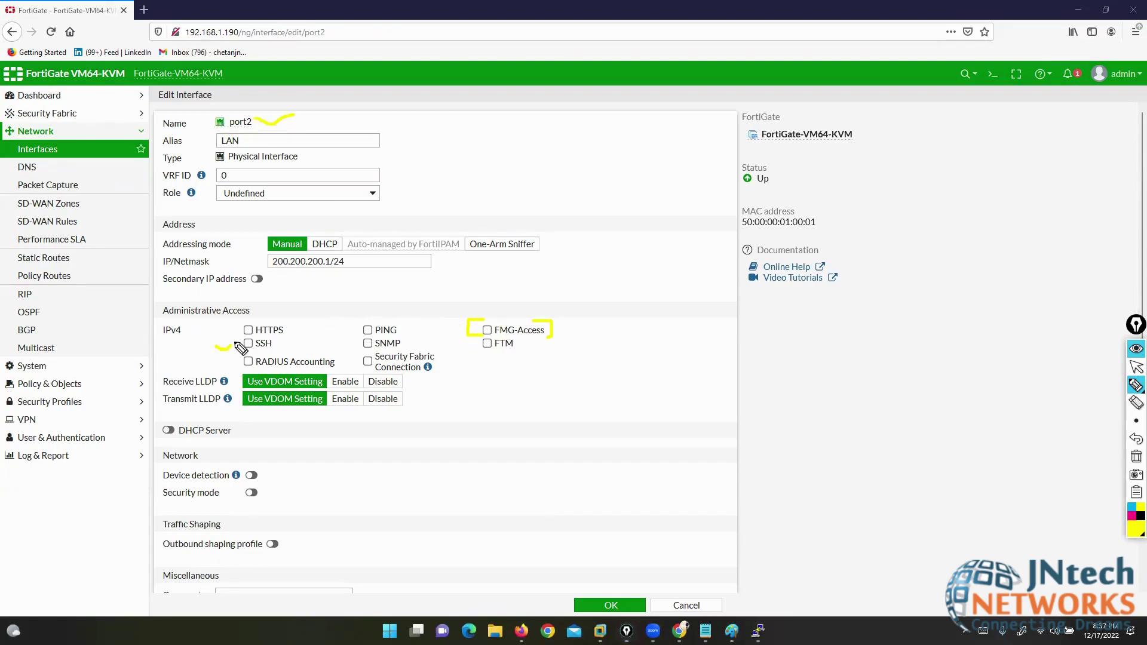
drag(405, 345, 501, 348)
drag(220, 362, 239, 357)
drag(418, 366, 445, 356)
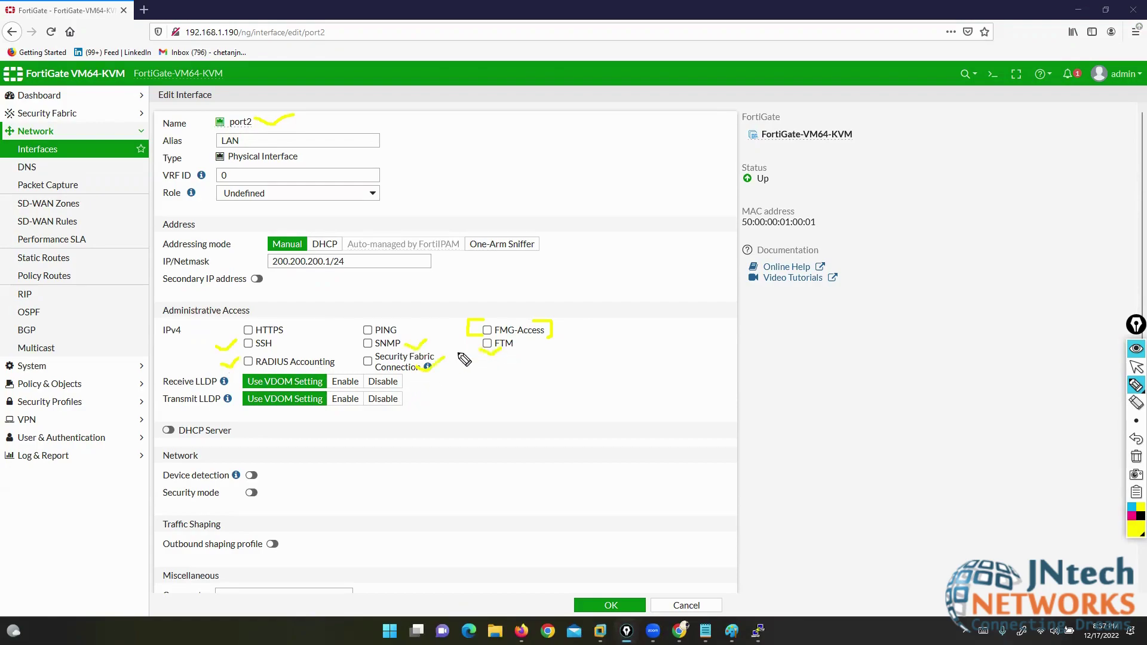
click(1137, 457)
click(1136, 367)
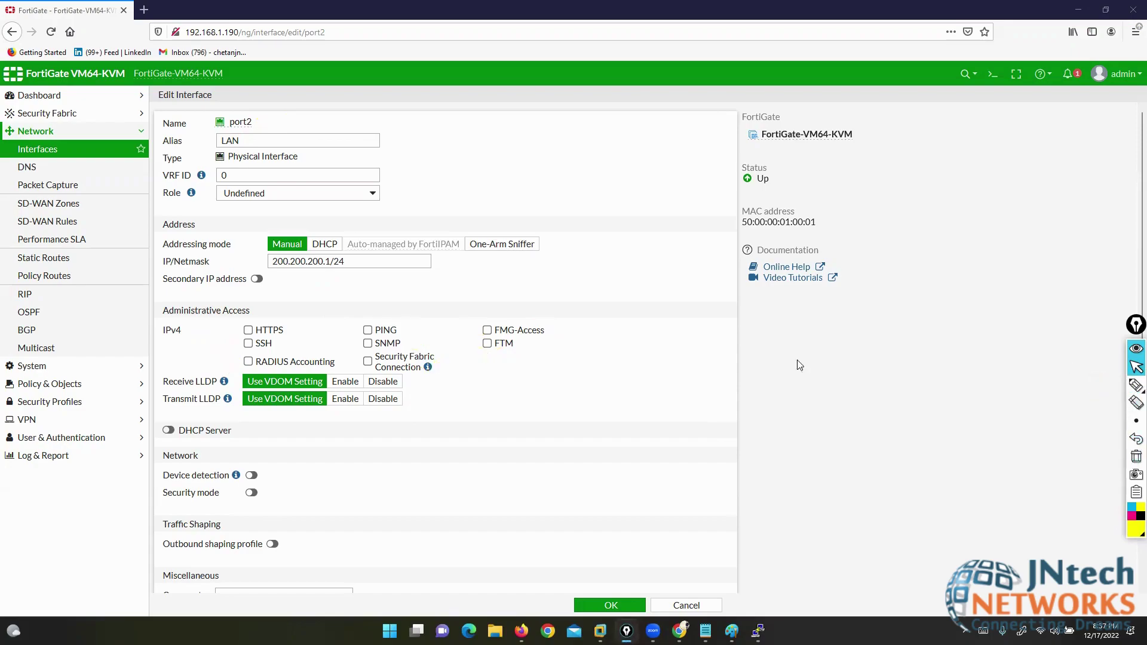
click(368, 331)
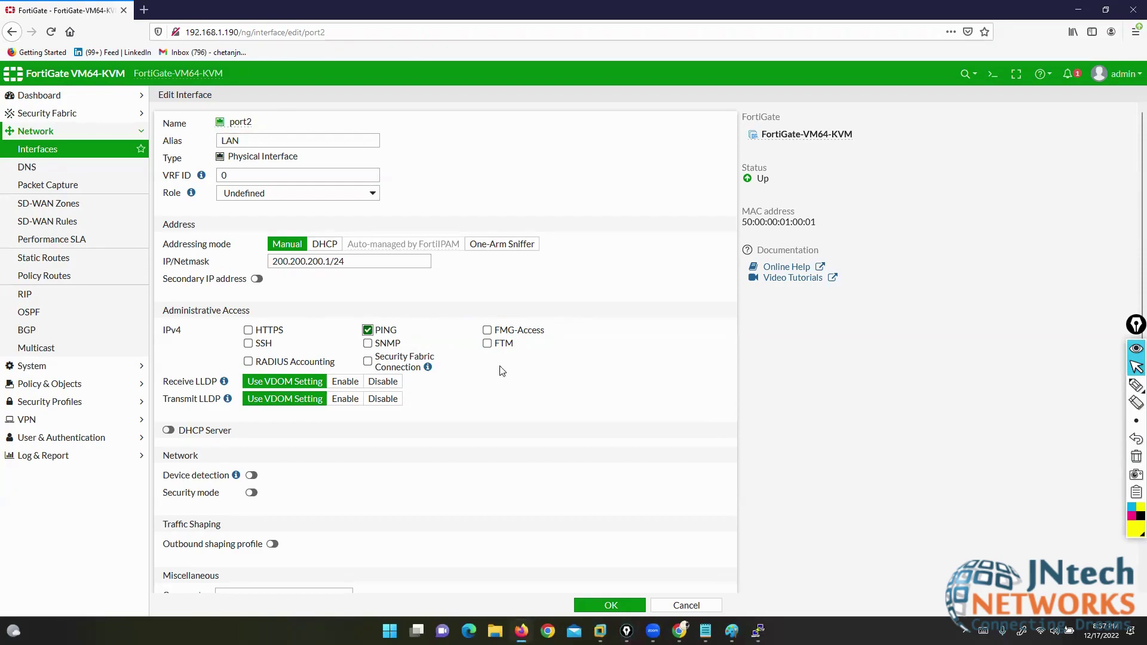
double_click(235, 123)
drag(194, 383, 223, 400)
drag(1136, 325, 1081, 364)
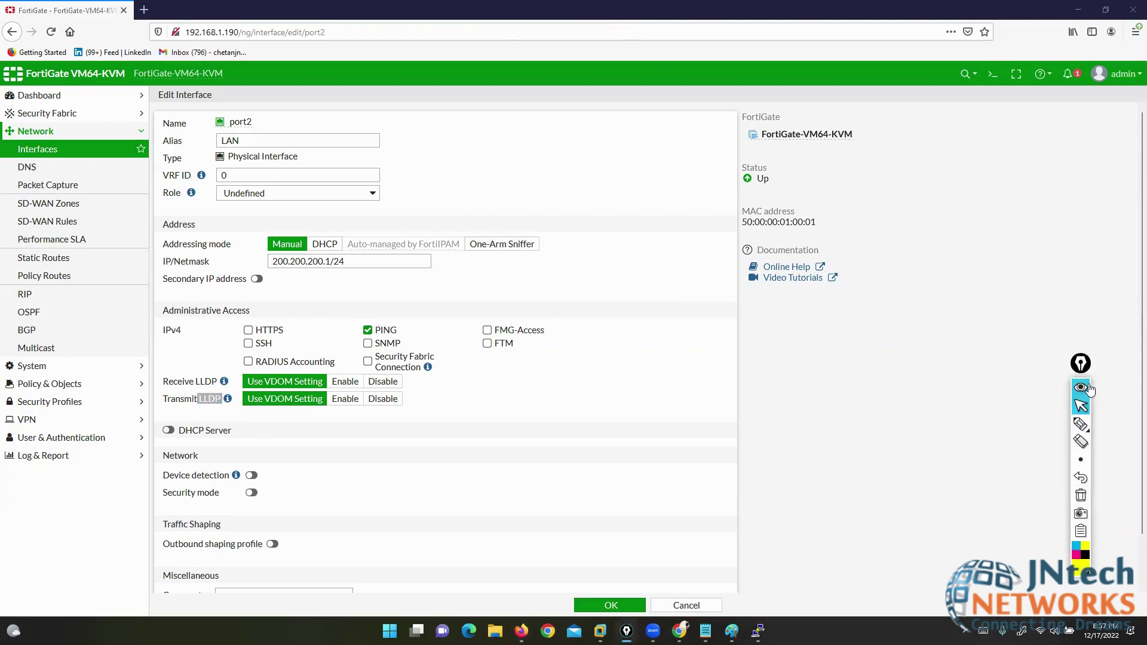
click(1116, 373)
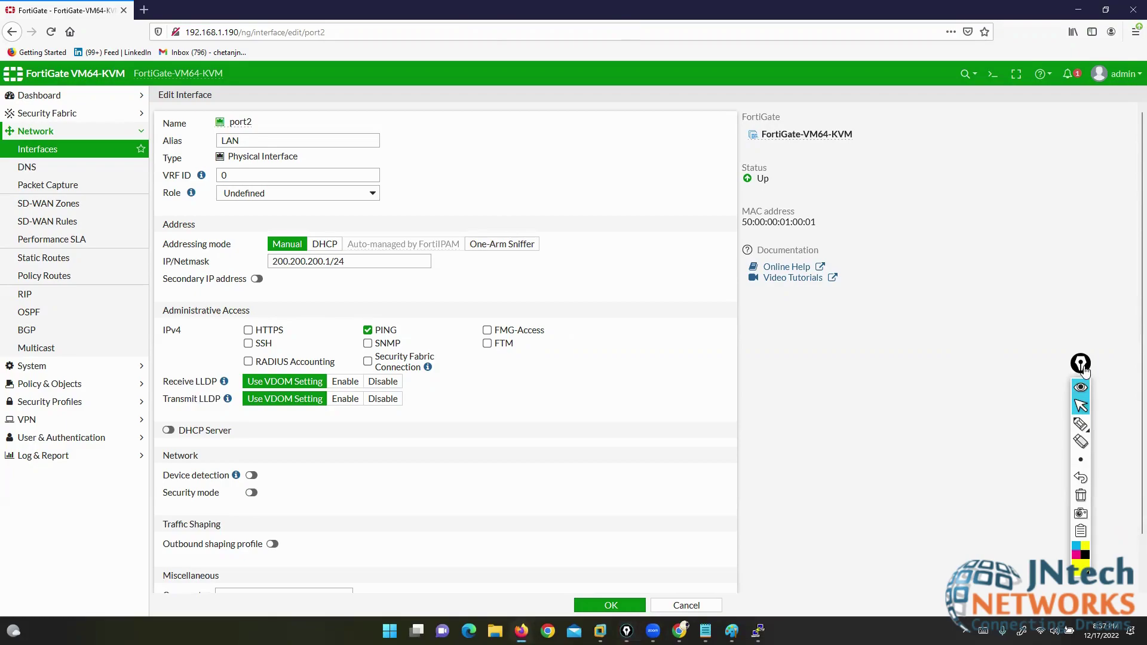
drag(1081, 363, 1137, 363)
click(1107, 425)
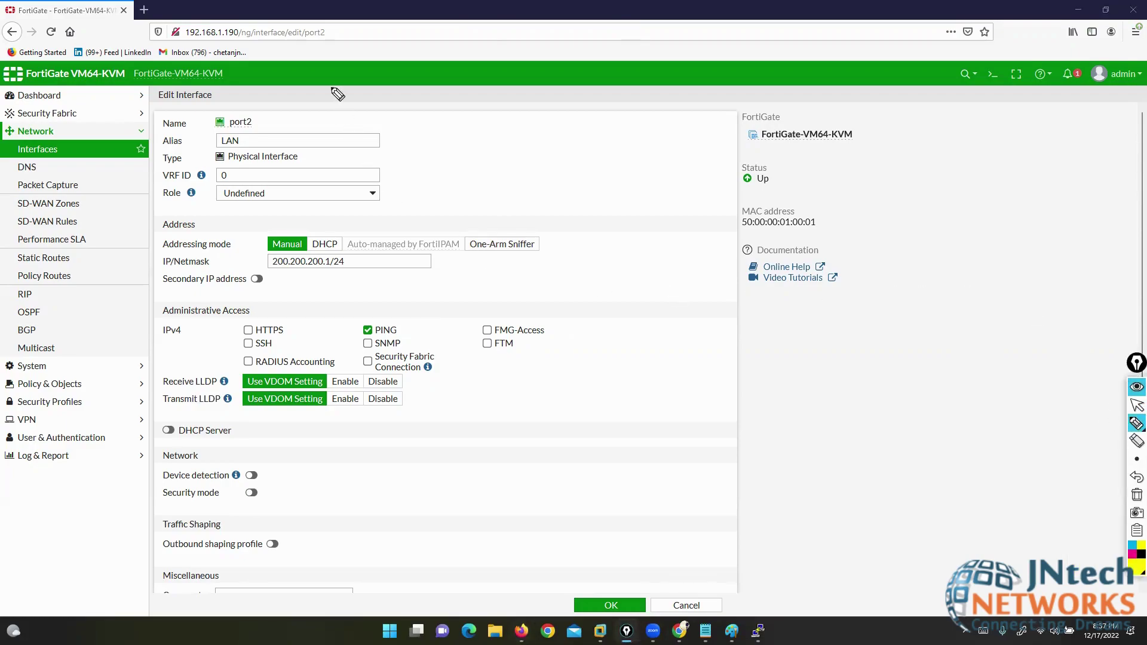
drag(160, 104, 161, 123)
click(1136, 495)
click(1132, 545)
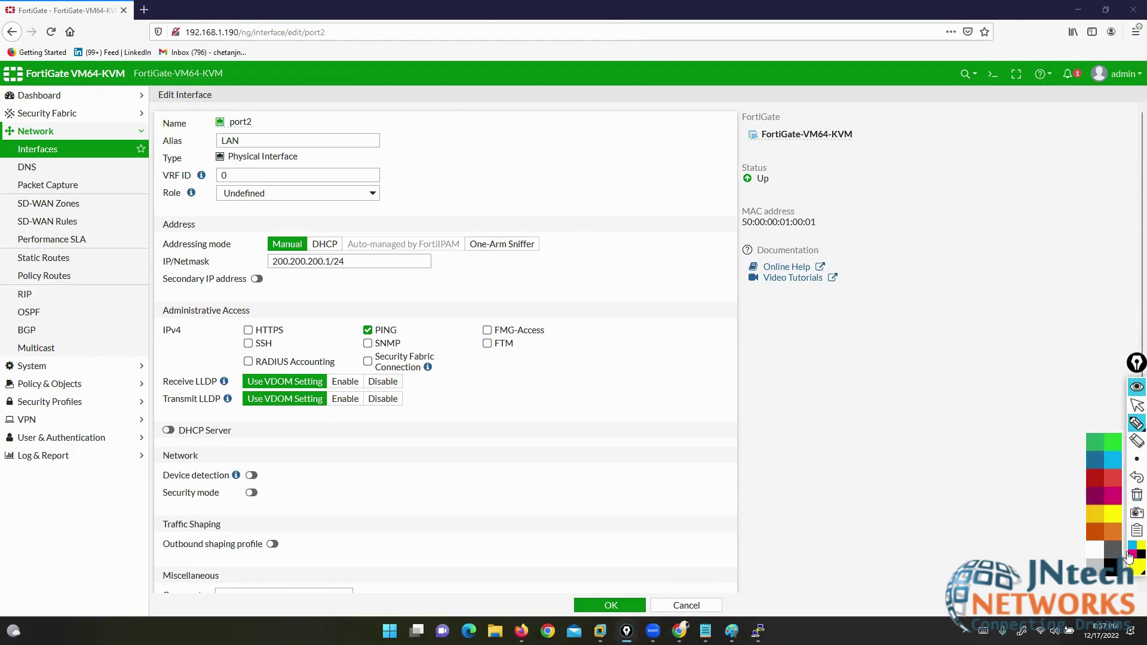
click(1098, 504)
mouse_move(80, 226)
mouse_down()
mouse_move(122, 239)
mouse_move(166, 220)
mouse_move(207, 245)
mouse_move(215, 196)
mouse_move(260, 242)
mouse_move(106, 275)
mouse_up()
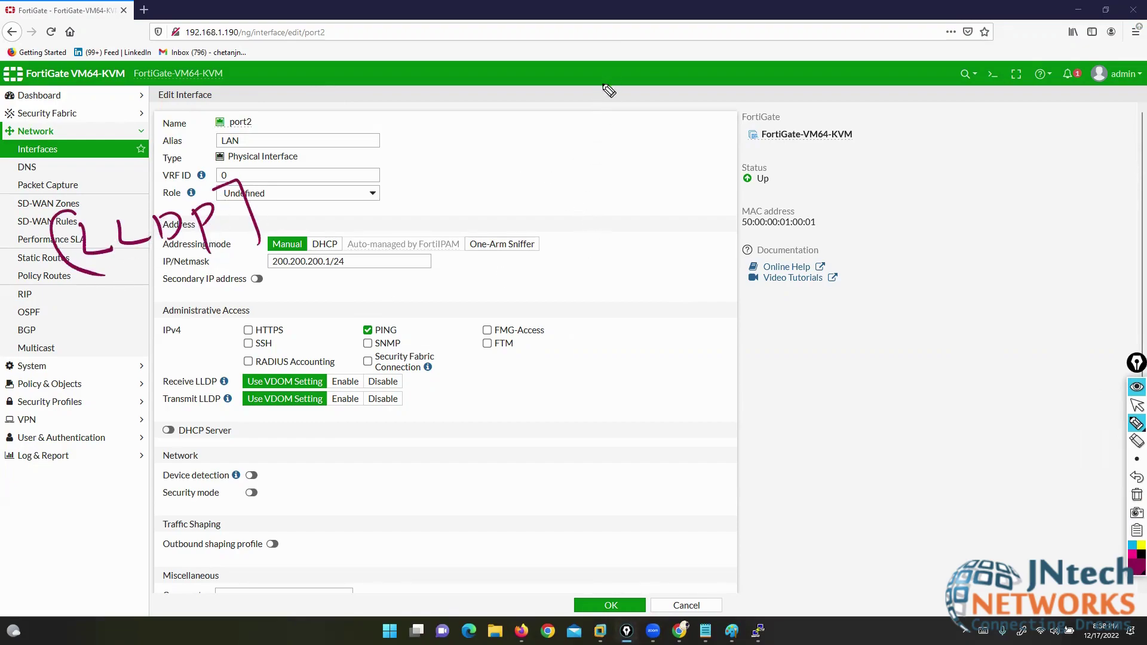
mouse_move(622, 75)
mouse_down()
mouse_move(622, 112)
mouse_move(678, 122)
mouse_move(697, 111)
mouse_up()
drag(728, 61, 751, 123)
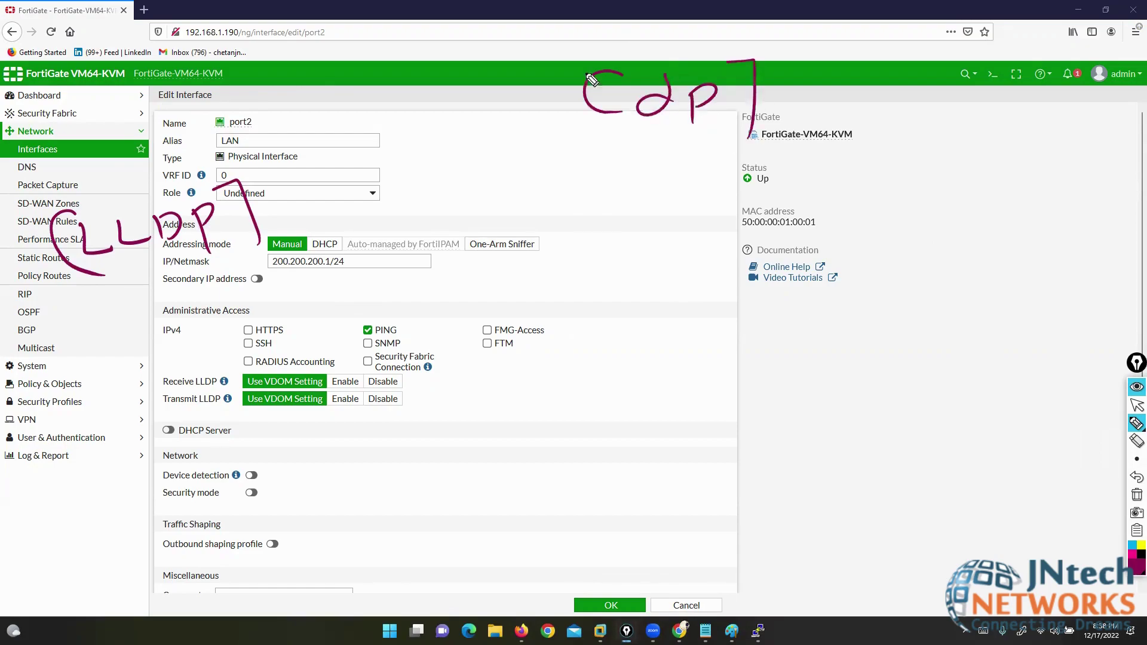
drag(581, 59, 567, 136)
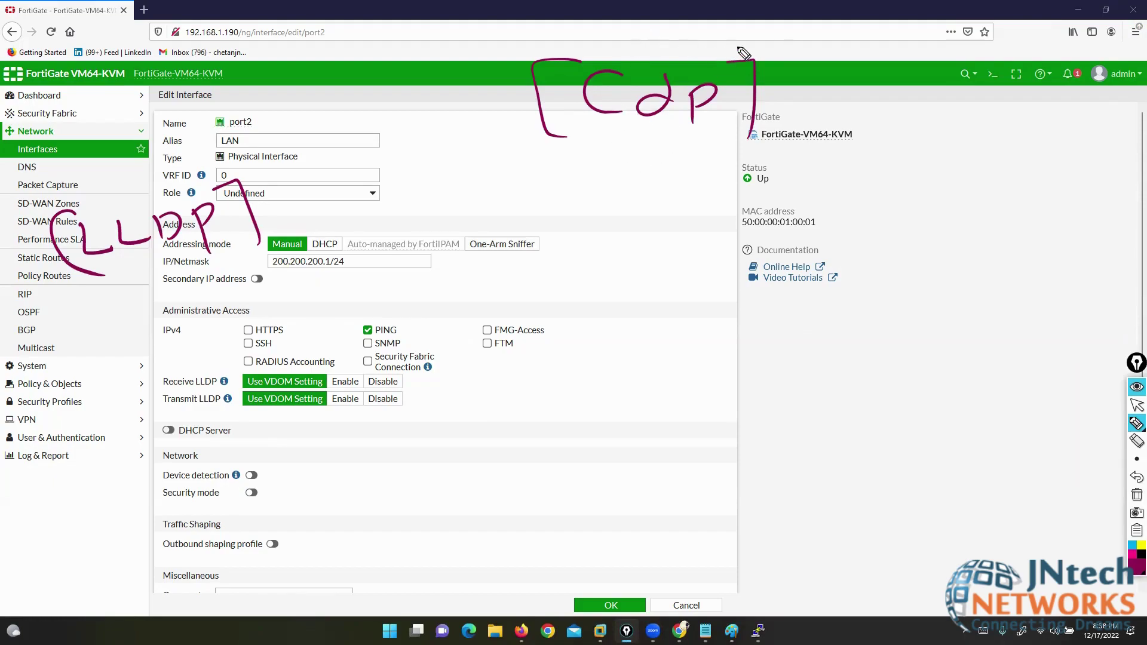
mouse_move(765, 47)
mouse_down()
mouse_move(673, 46)
mouse_move(475, 120)
mouse_move(685, 170)
mouse_move(795, 65)
mouse_move(784, 53)
mouse_up()
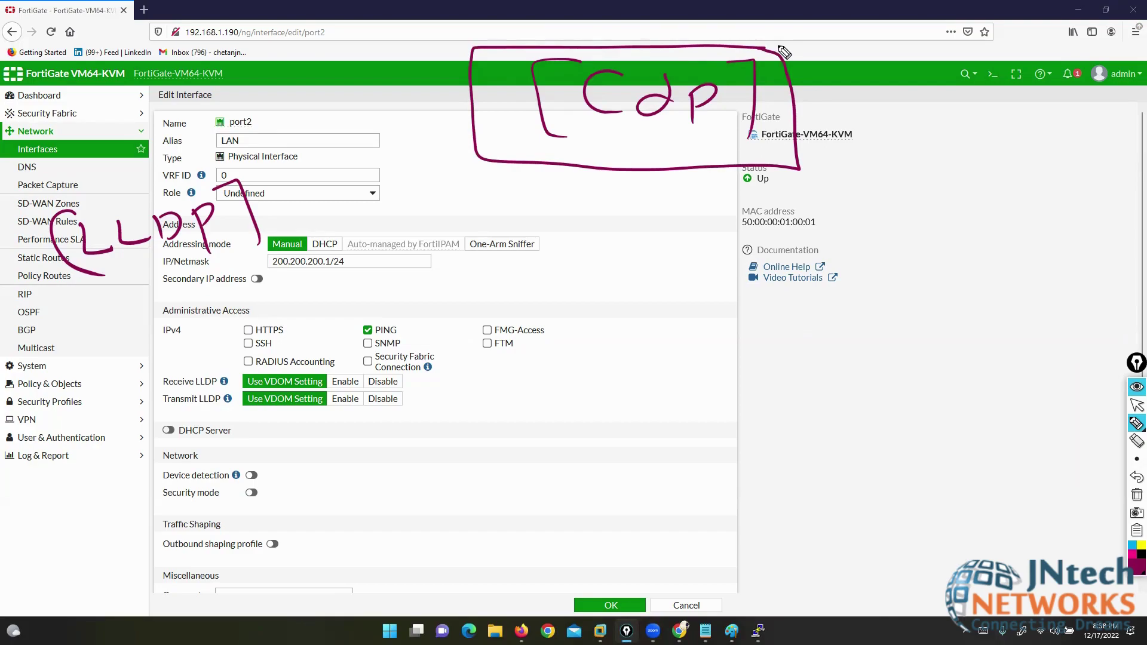
mouse_move(271, 171)
mouse_down()
mouse_move(14, 179)
mouse_move(168, 297)
mouse_move(296, 224)
mouse_move(269, 173)
mouse_up()
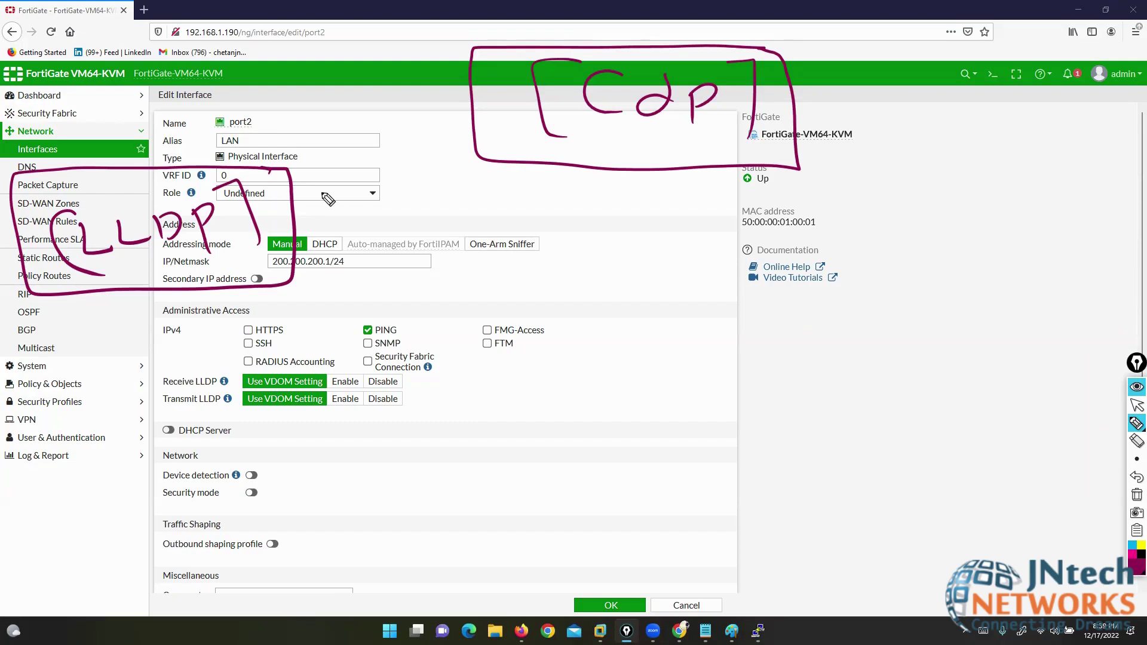
- Underline the LLDP note and the Receive and Transmit LLDP settings, then clear the annotations
drag(114, 263, 140, 261)
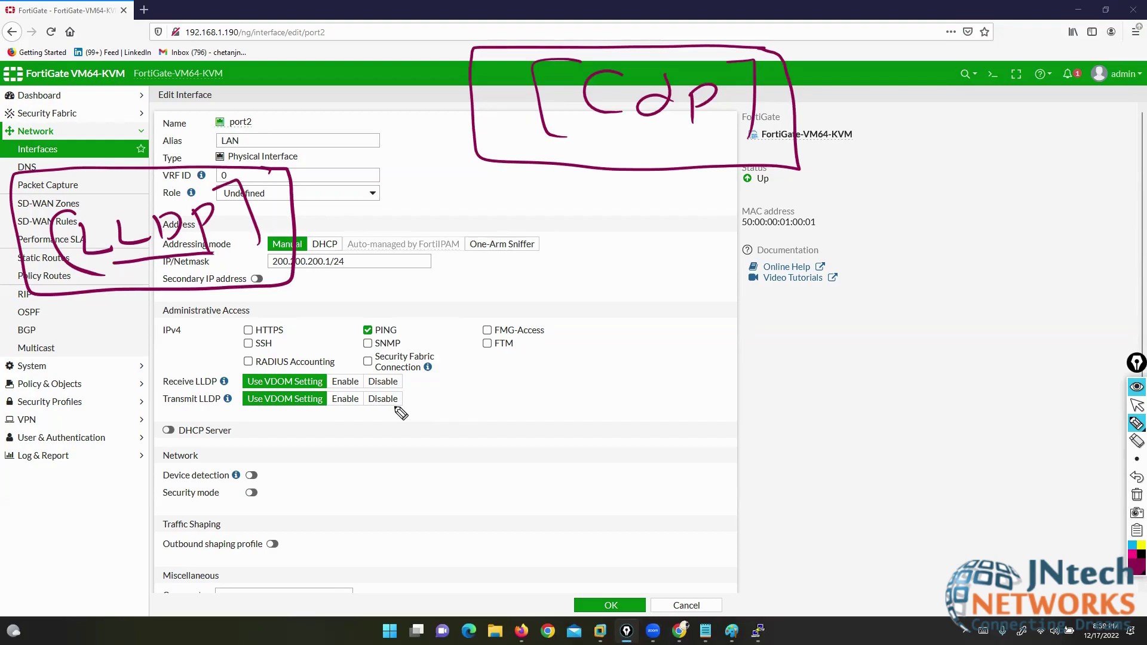
drag(333, 416, 349, 416)
mouse_move(350, 366)
mouse_down()
mouse_move(411, 376)
mouse_move(422, 397)
mouse_up()
drag(148, 392, 212, 389)
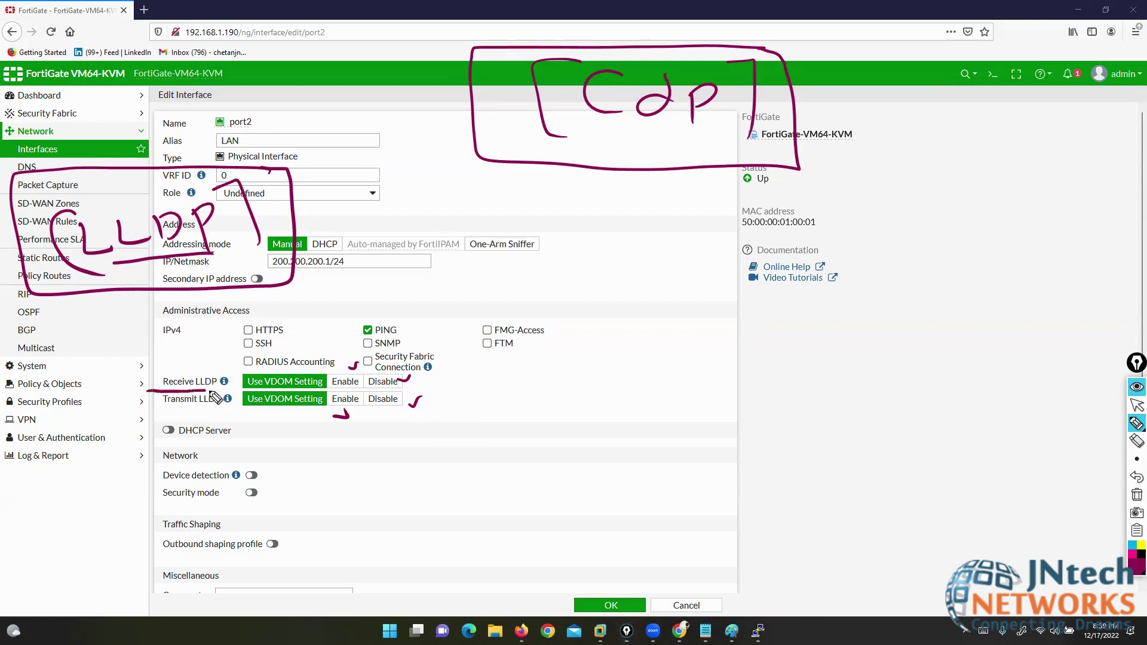
drag(145, 412, 220, 409)
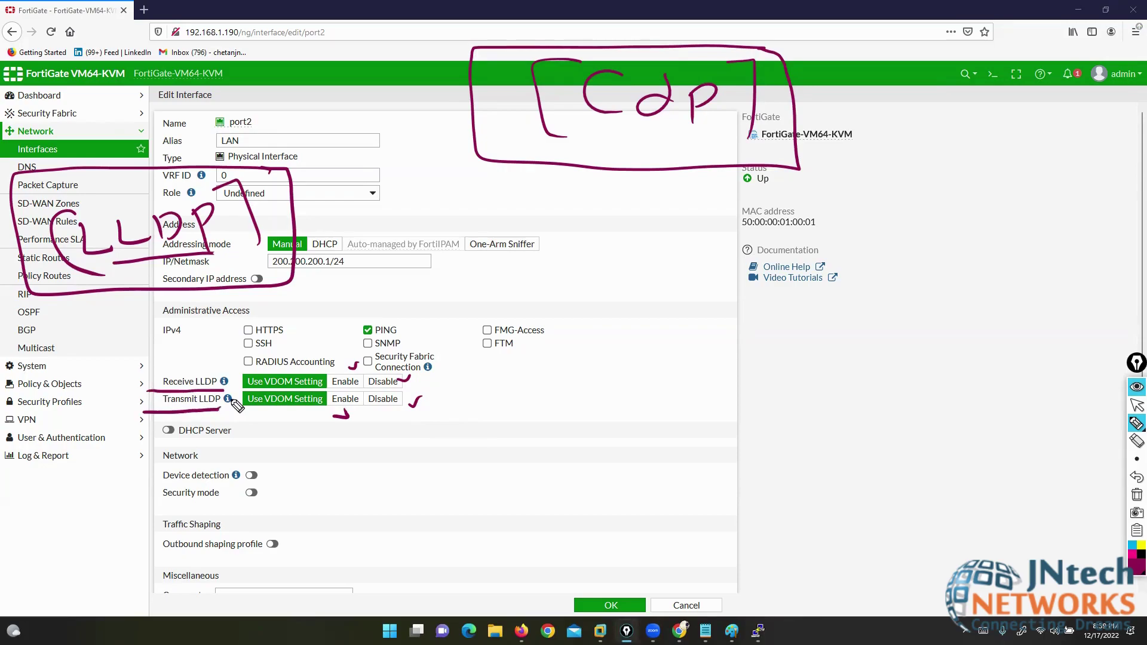
click(1137, 495)
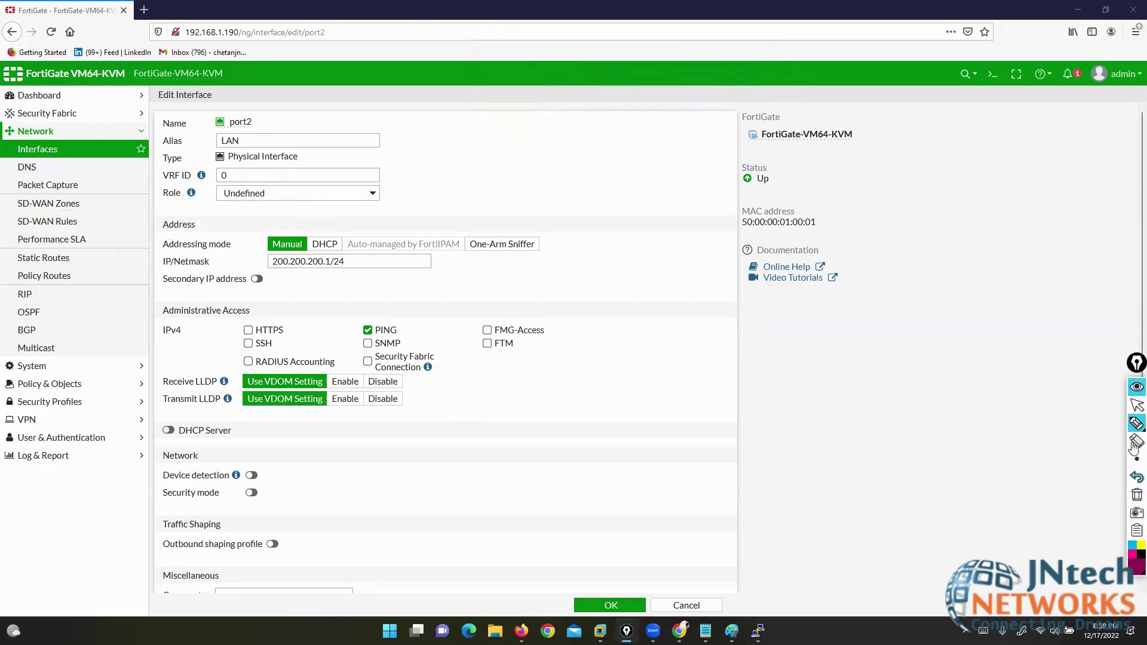
click(1134, 410)
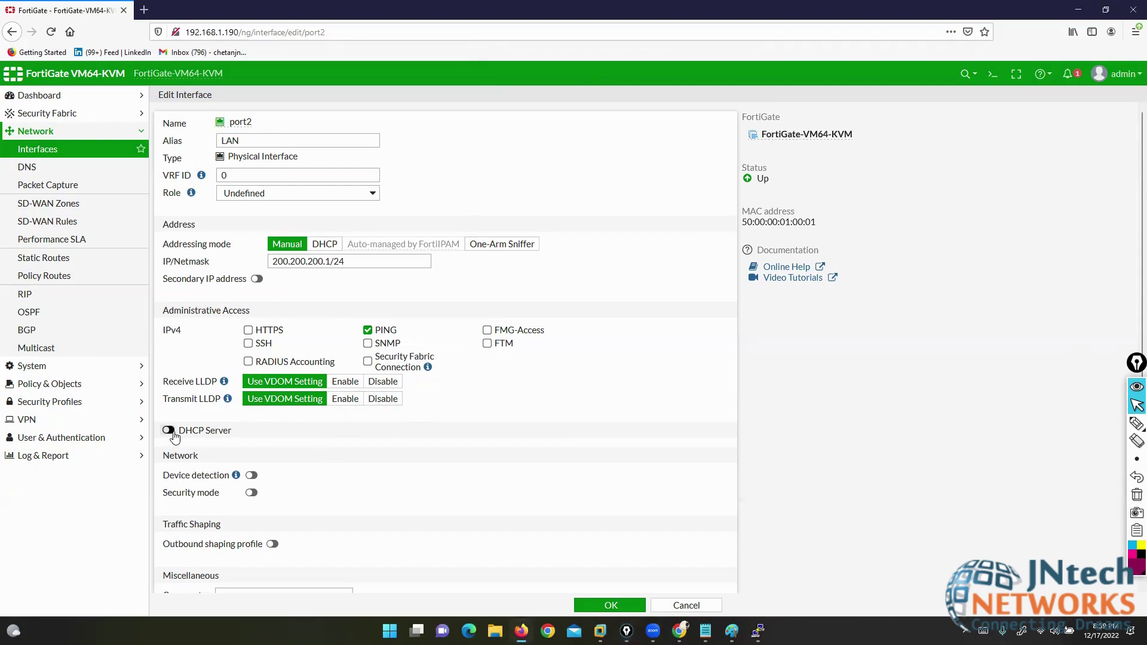
- Enable port2's DHCP server with range 200.200.200.2–200.200.200.254, then bring up the EVE-NG topology
scroll(175, 438, down, 1)
click(172, 381)
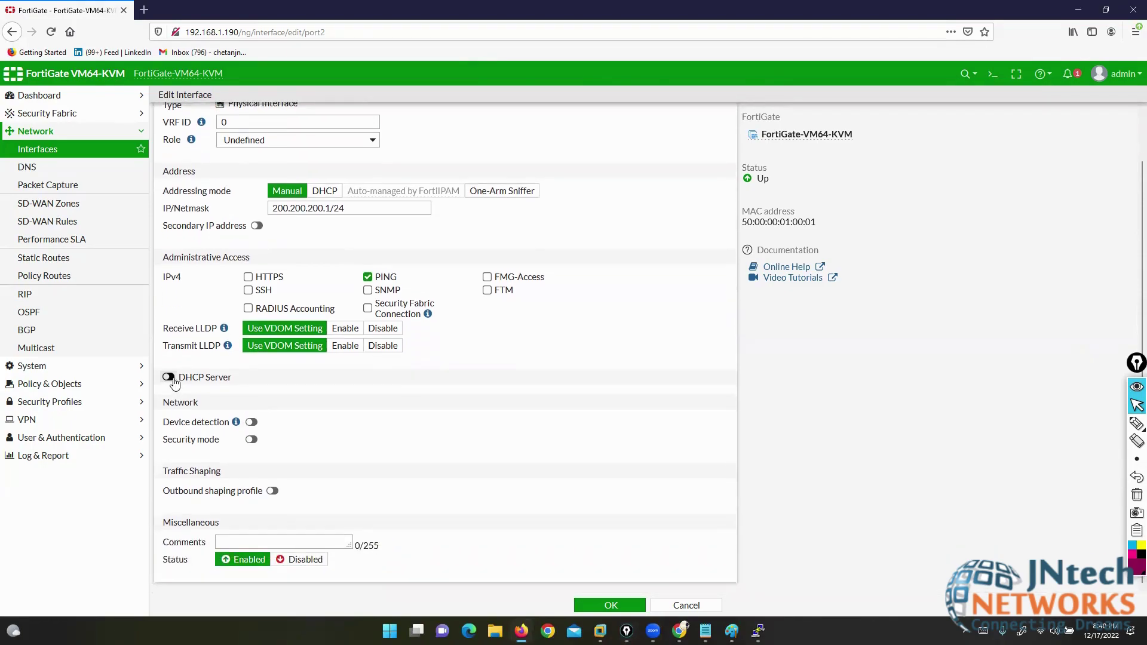
scroll(284, 207, up, 1)
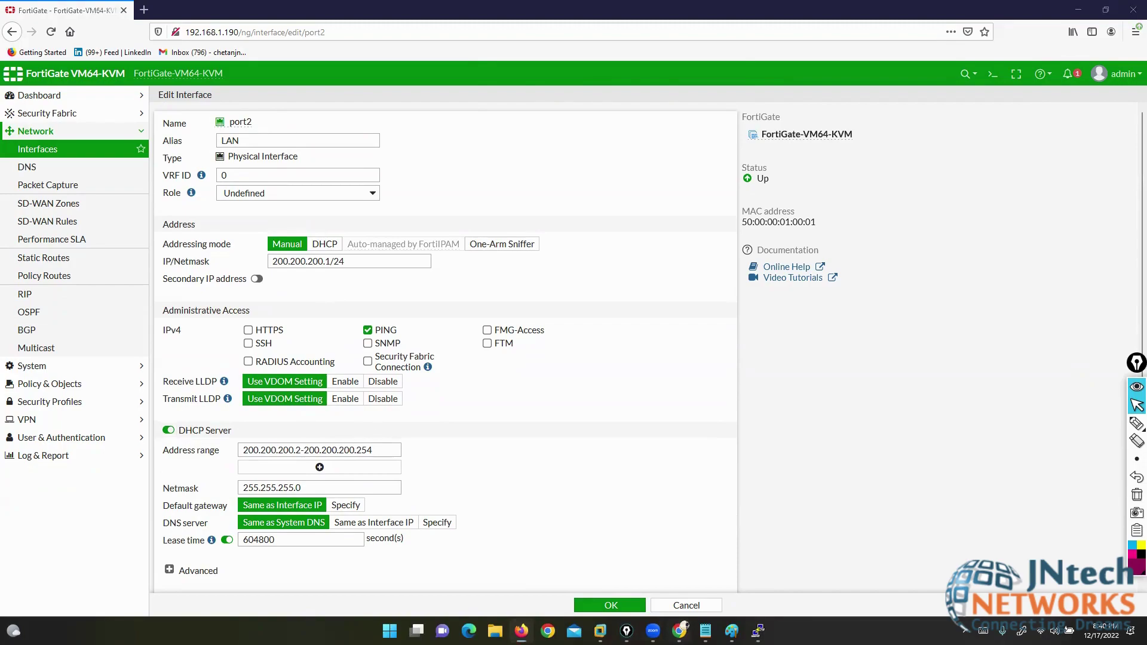
key(alt+Tab)
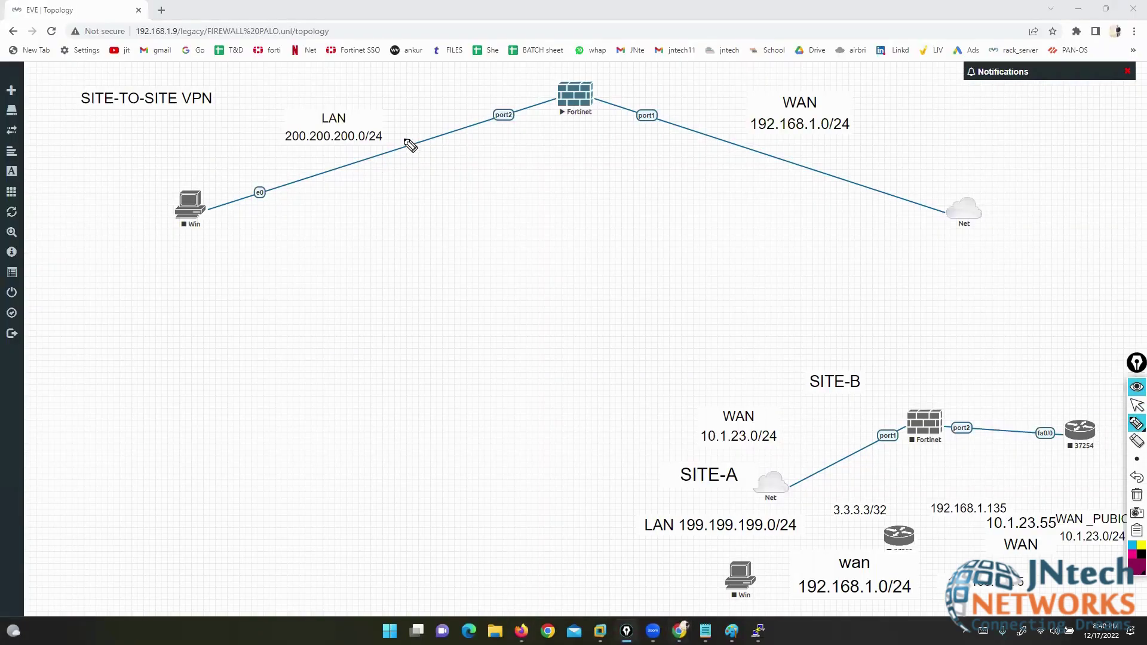
- Sketch a switch on the LAN link with devices hanging off it, and circle the port2 label
mouse_move(374, 139)
mouse_down()
mouse_move(297, 143)
mouse_move(397, 210)
mouse_move(346, 140)
mouse_move(321, 201)
mouse_move(317, 190)
mouse_up()
mouse_move(351, 164)
mouse_down()
mouse_move(361, 183)
mouse_move(387, 177)
mouse_up()
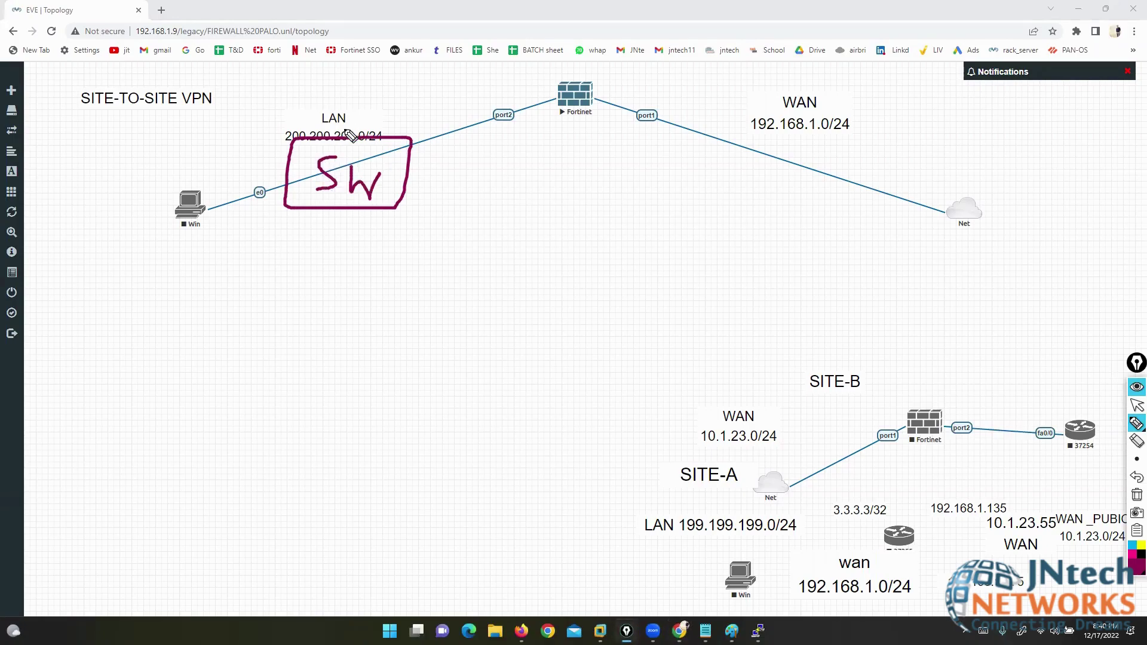
mouse_move(294, 55)
mouse_down()
mouse_move(359, 136)
mouse_move(192, 88)
mouse_up()
drag(289, 158, 163, 144)
drag(288, 205, 201, 293)
drag(313, 219, 275, 351)
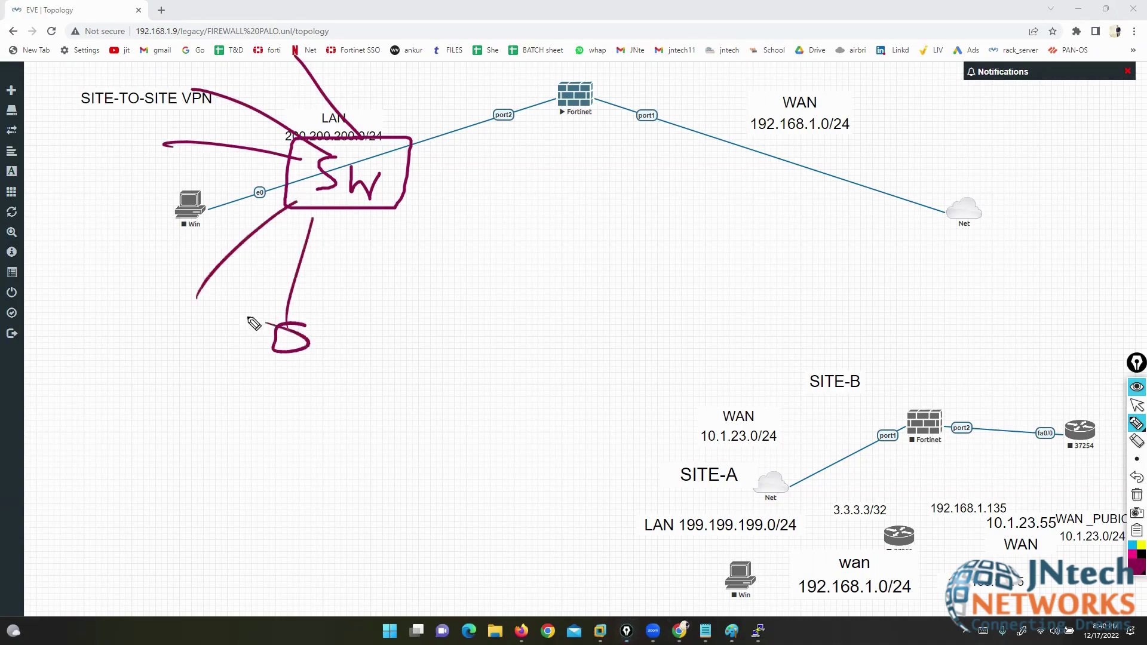
drag(203, 293, 193, 326)
mouse_move(161, 128)
mouse_down()
mouse_move(142, 154)
mouse_move(156, 151)
mouse_up()
drag(196, 76, 176, 104)
mouse_move(295, 43)
mouse_down()
mouse_move(270, 43)
mouse_move(272, 60)
mouse_up()
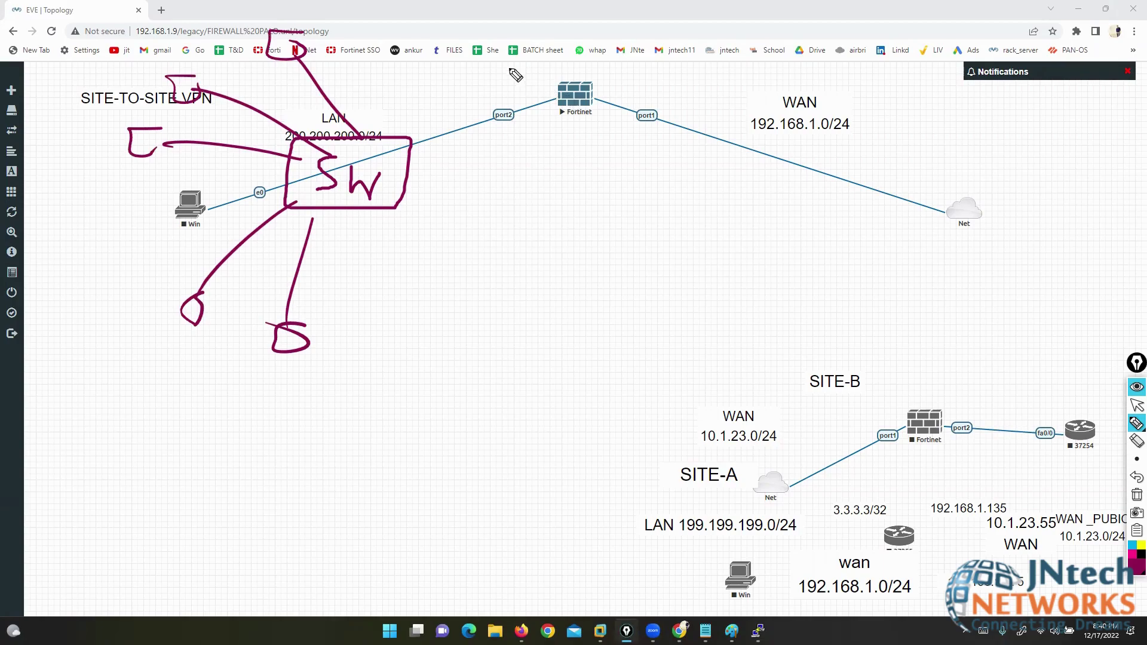
mouse_move(519, 103)
mouse_down()
mouse_move(512, 133)
mouse_move(532, 101)
mouse_up()
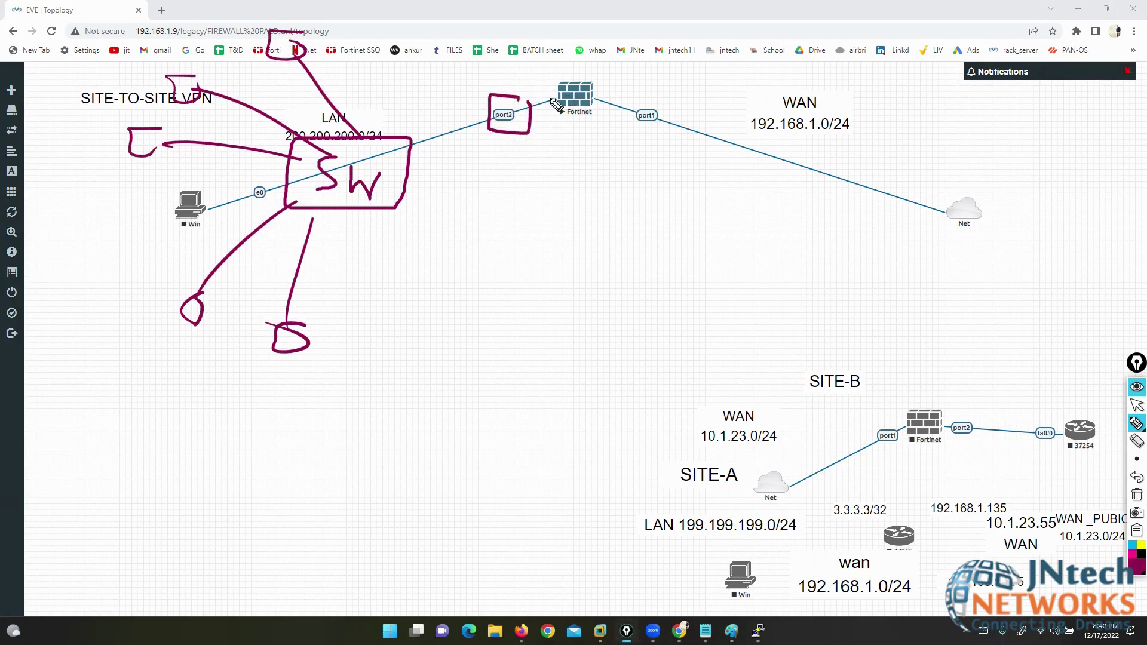
- Erase the topology drawings and return to FortiGate's port2 edit page
click(1138, 494)
click(1138, 405)
click(522, 631)
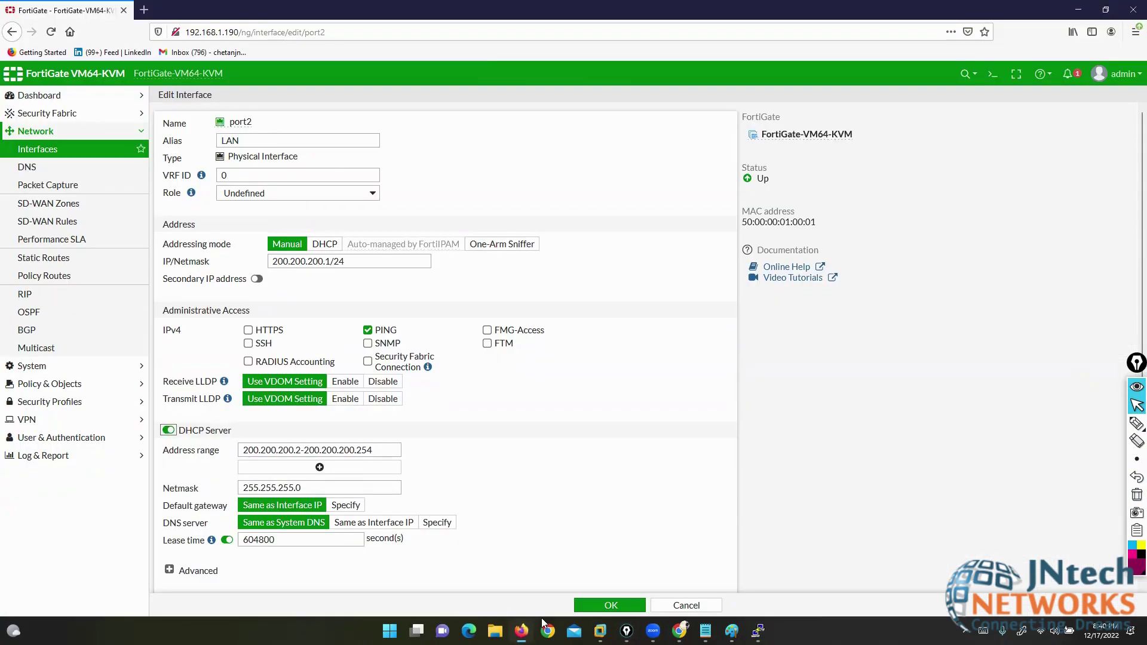
- Highlight the DHCP server's netmask, default gateway, DNS server and lease time settings, then clear them
scroll(547, 446, down, 2)
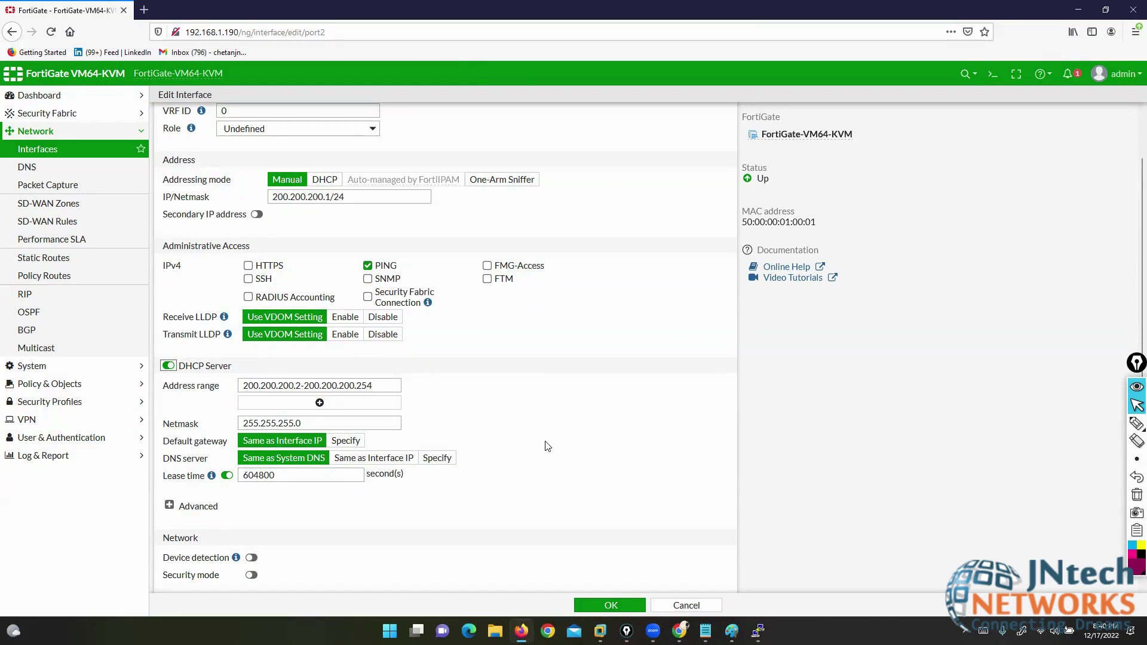
click(1135, 426)
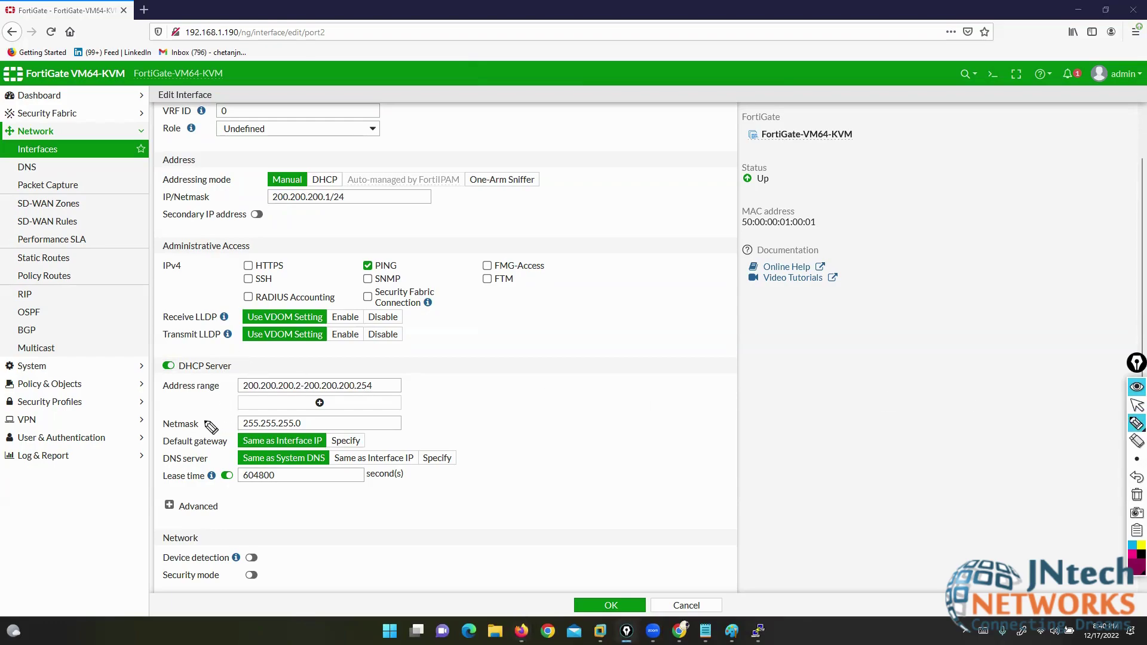
drag(203, 421, 223, 421)
mouse_move(123, 440)
mouse_down()
mouse_move(156, 439)
mouse_move(149, 455)
mouse_up()
drag(110, 492, 151, 478)
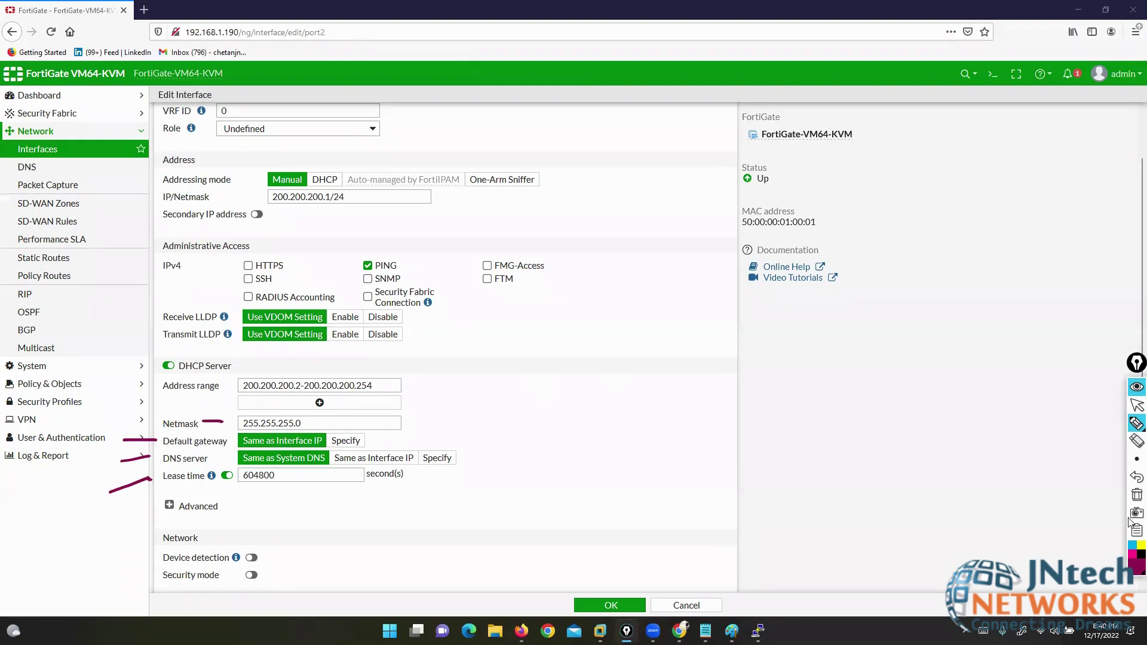
click(1137, 495)
click(1138, 405)
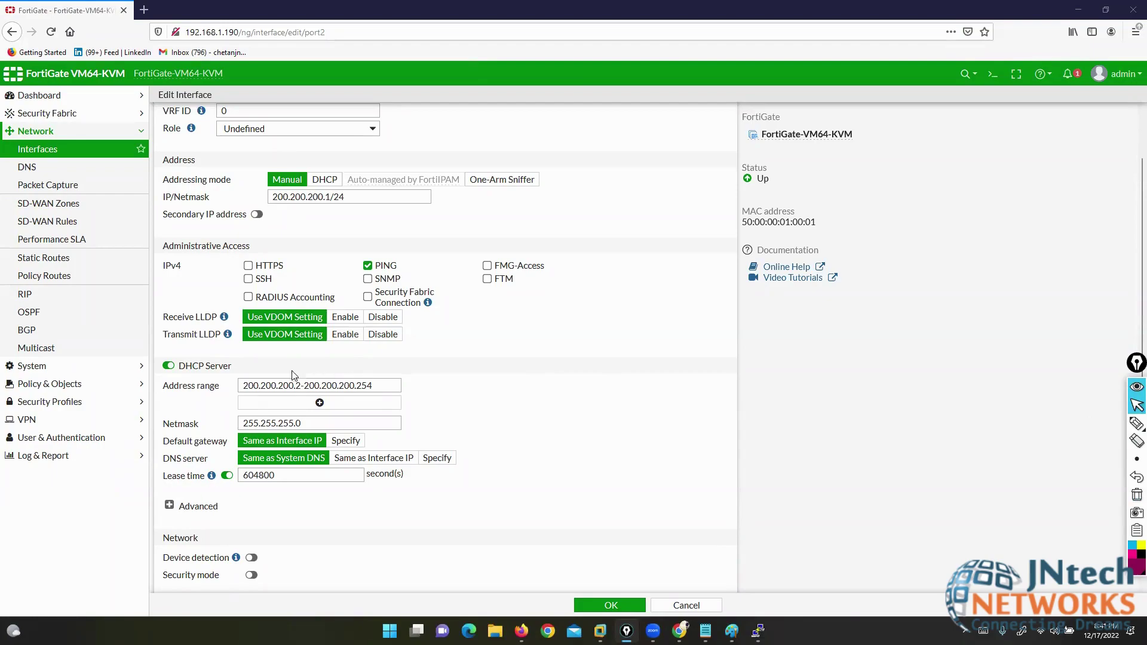
- Disable port2's DHCP server and save the interface with OK
click(168, 366)
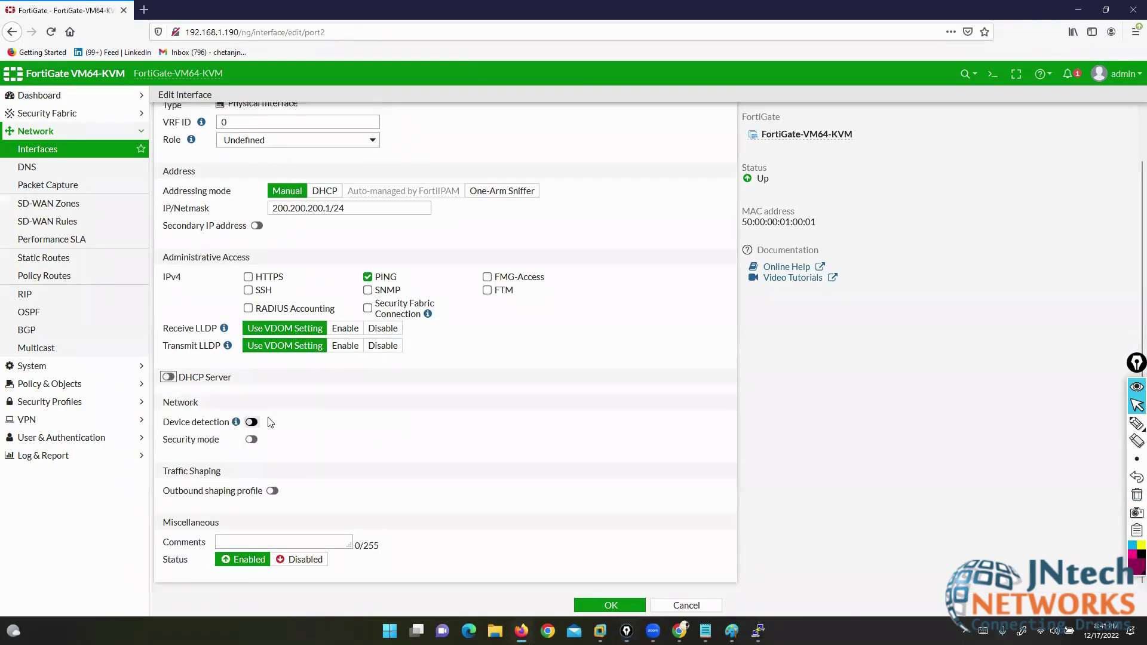
scroll(468, 419, up, 2)
drag(352, 261, 279, 261)
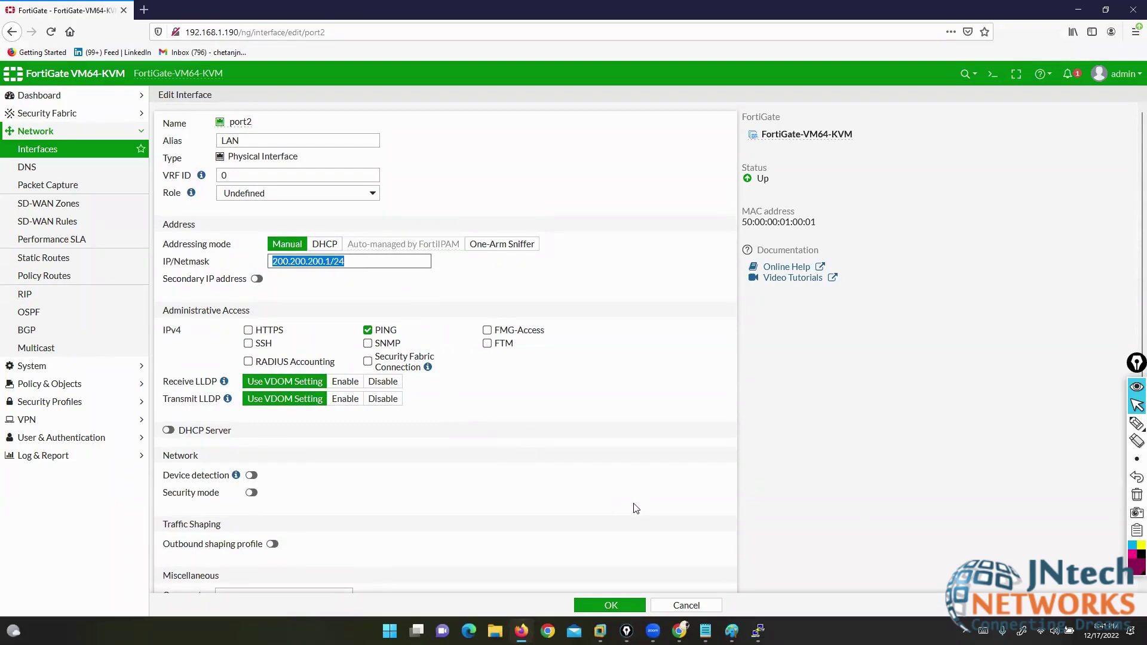
click(613, 605)
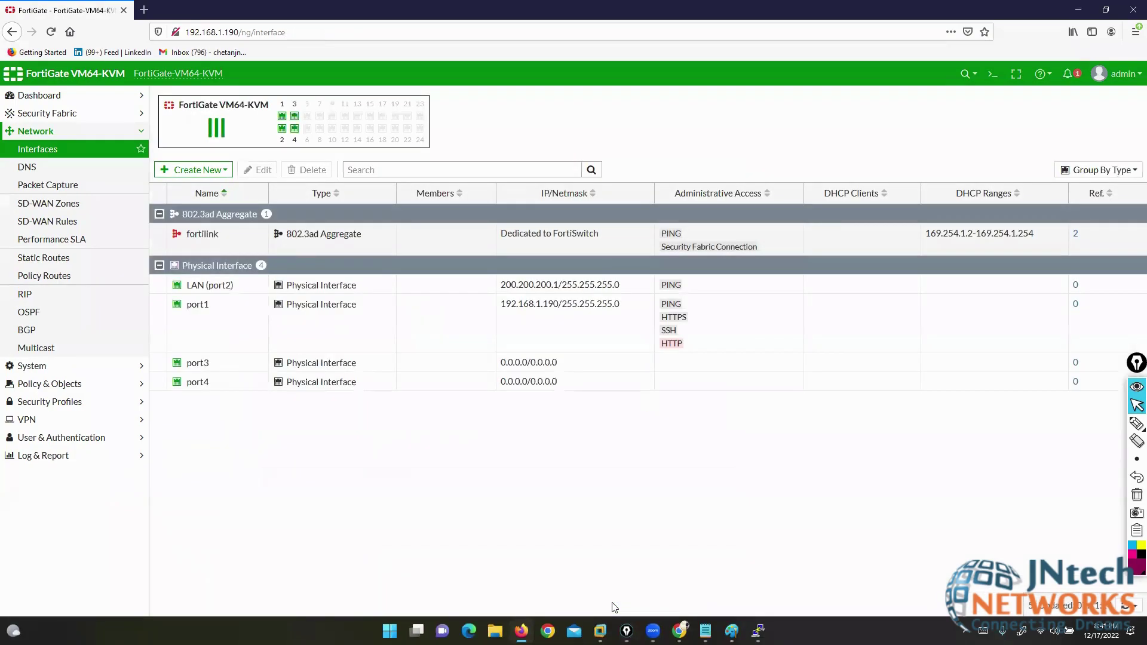
- Select the LAN (port2) and port3 rows and open the Create New menu
click(203, 287)
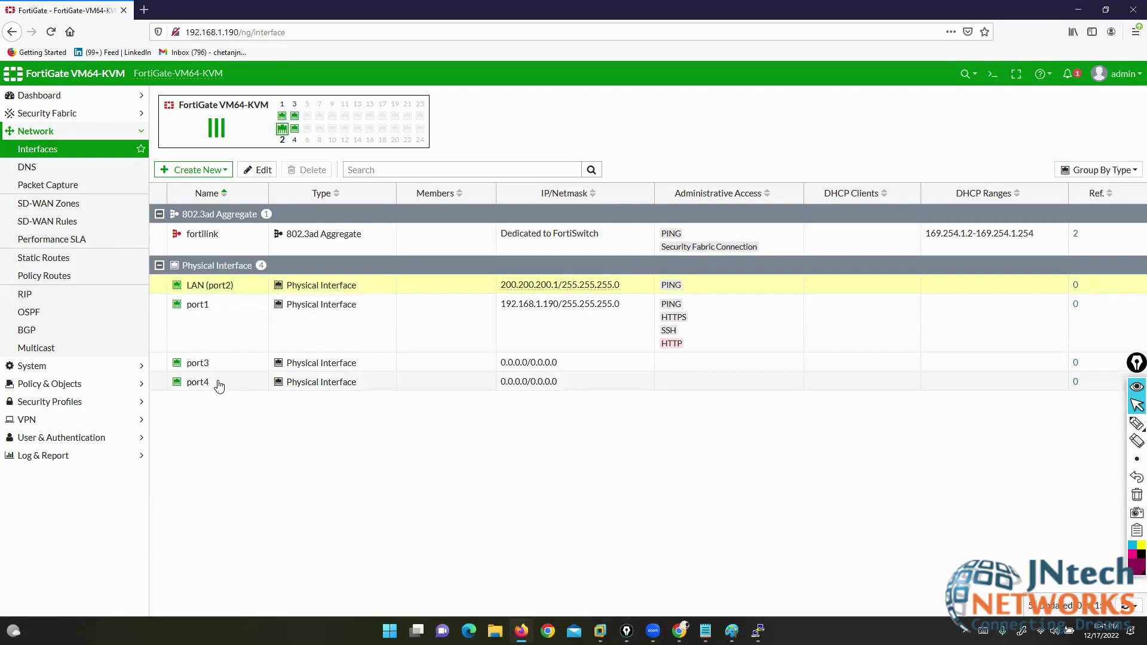
click(198, 363)
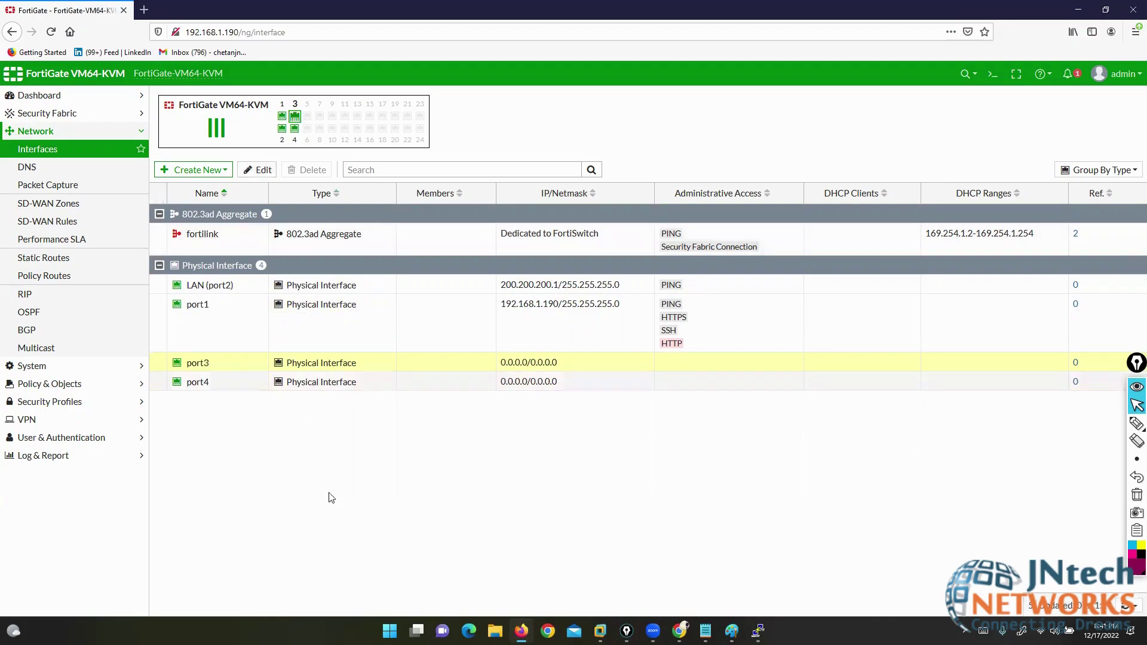
click(200, 171)
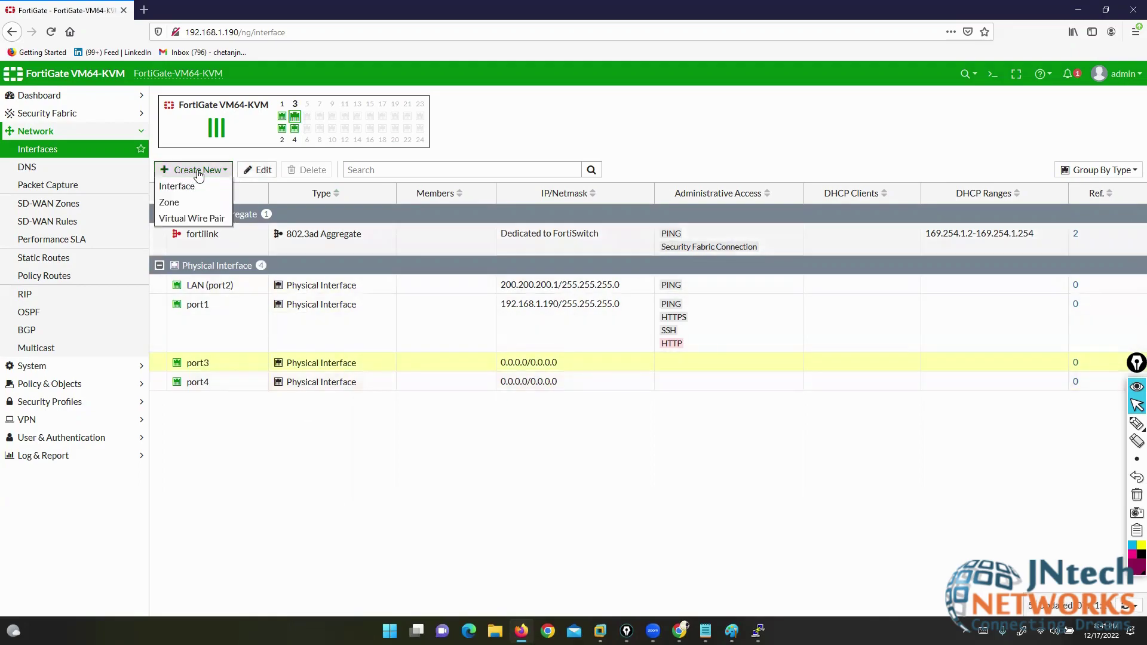
- Start a new interface and mark the 802.3ad Aggregate, Loopback, Software Switch and VLAN types
click(177, 187)
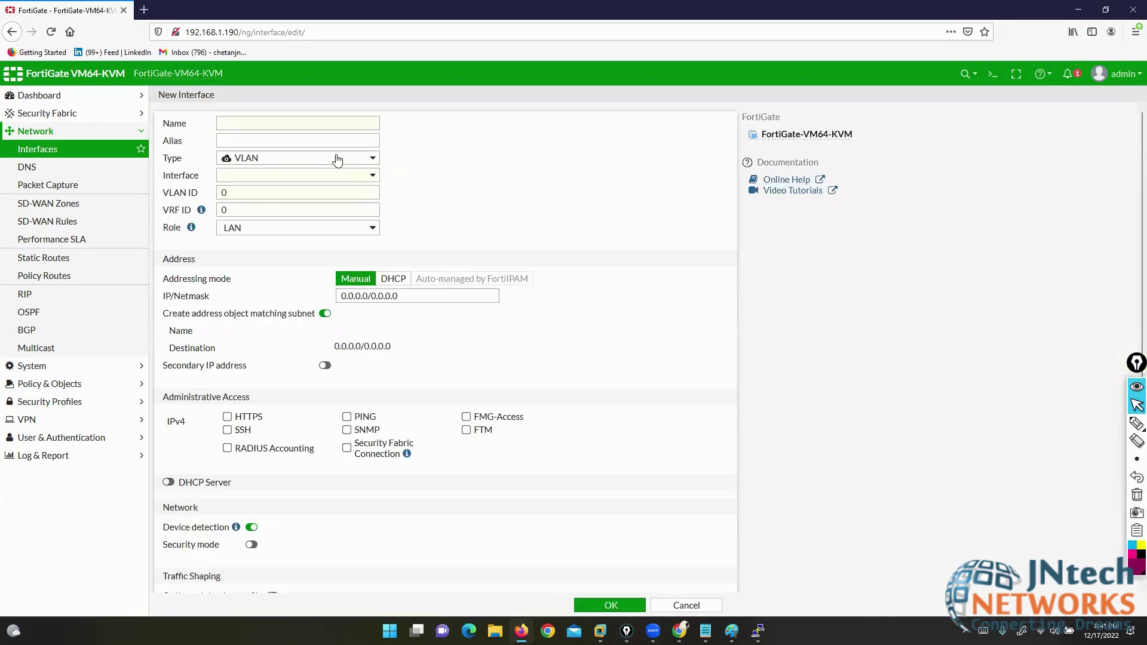
click(338, 159)
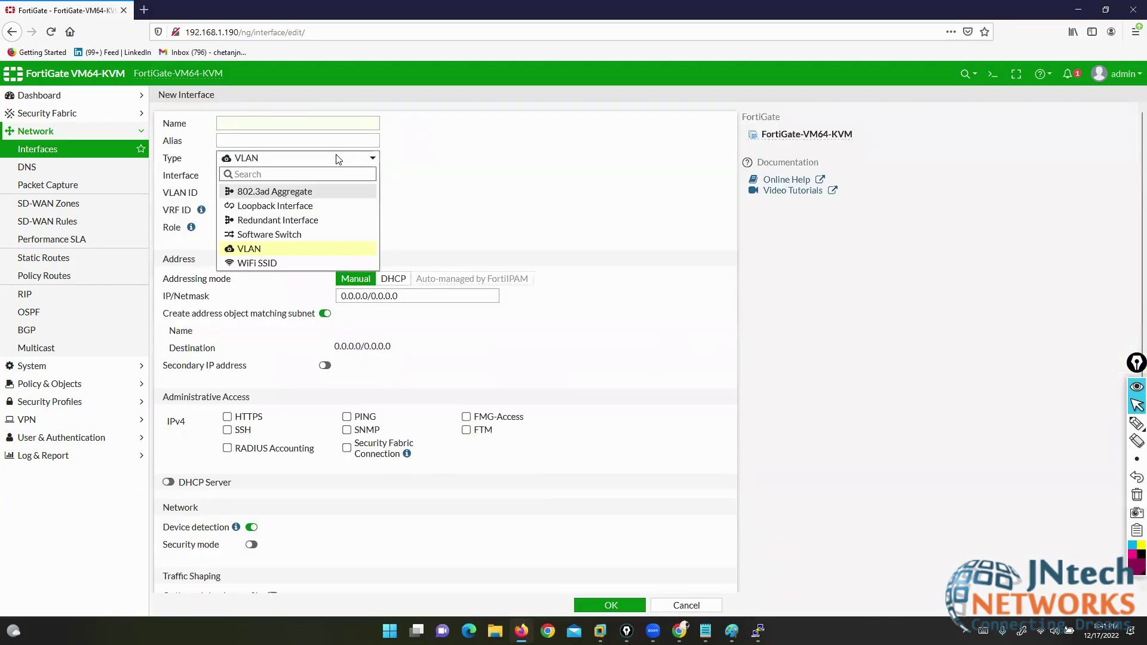
click(1137, 423)
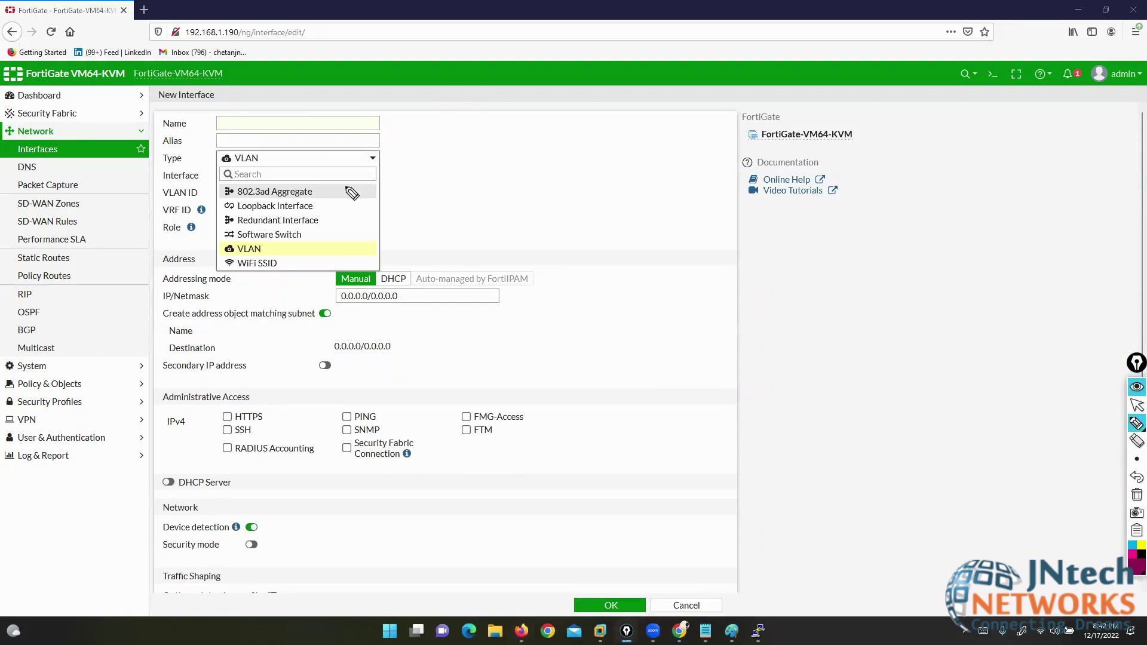
drag(321, 190, 521, 139)
drag(328, 202, 560, 183)
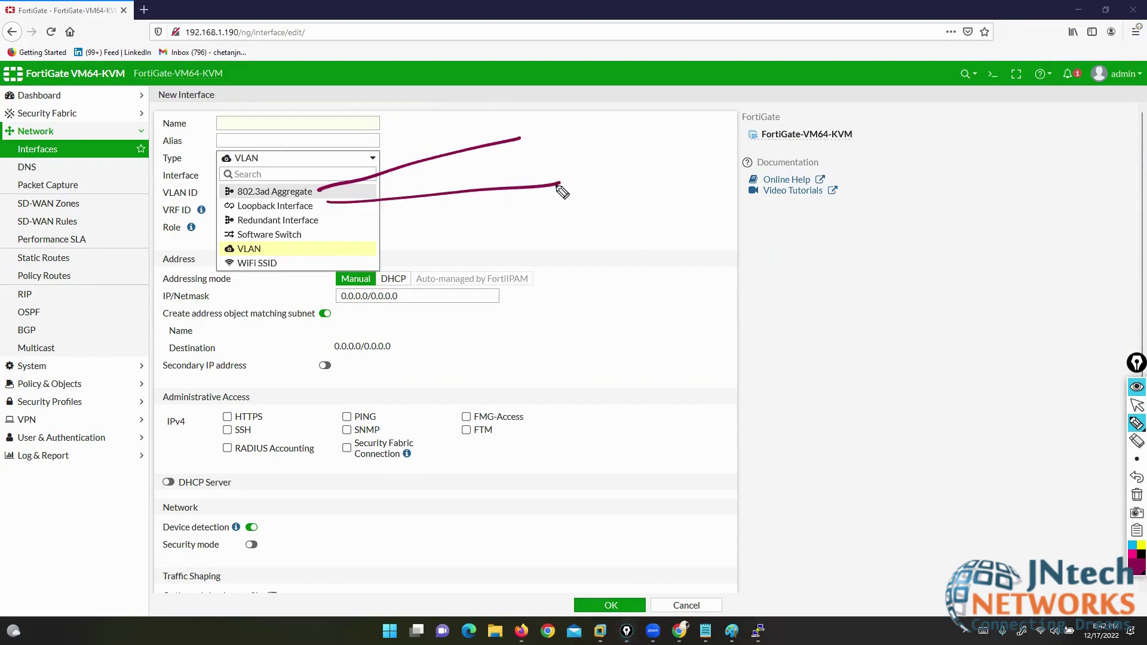
drag(333, 217, 522, 264)
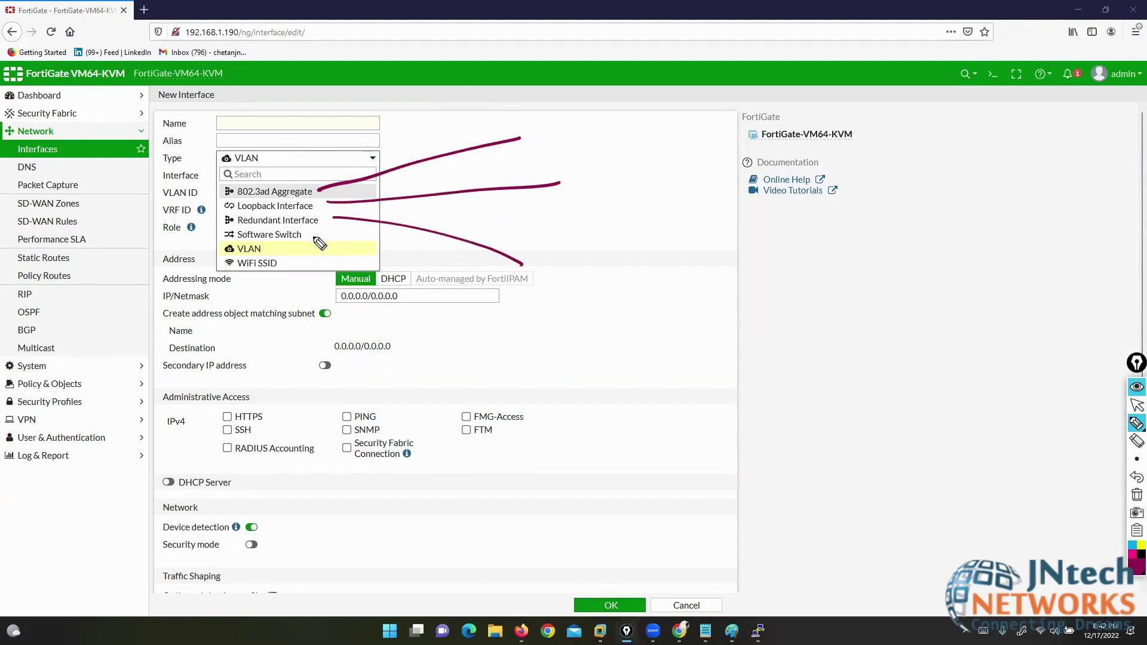
mouse_move(313, 233)
mouse_down()
mouse_move(376, 258)
mouse_move(512, 355)
mouse_up()
drag(288, 245, 478, 406)
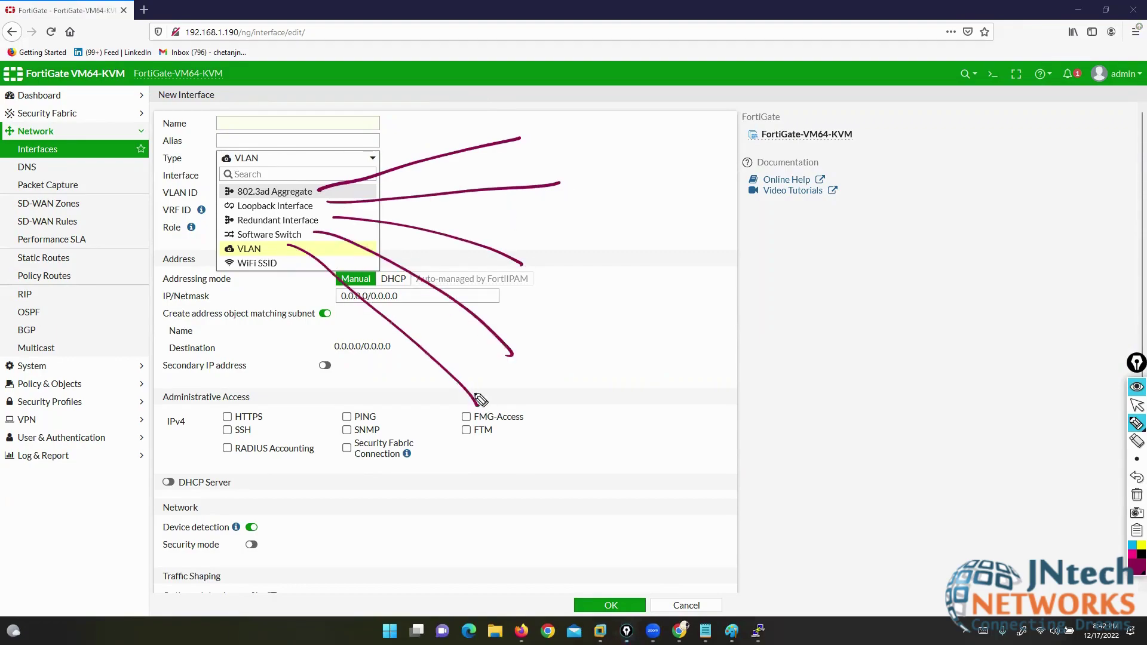
drag(278, 263, 225, 263)
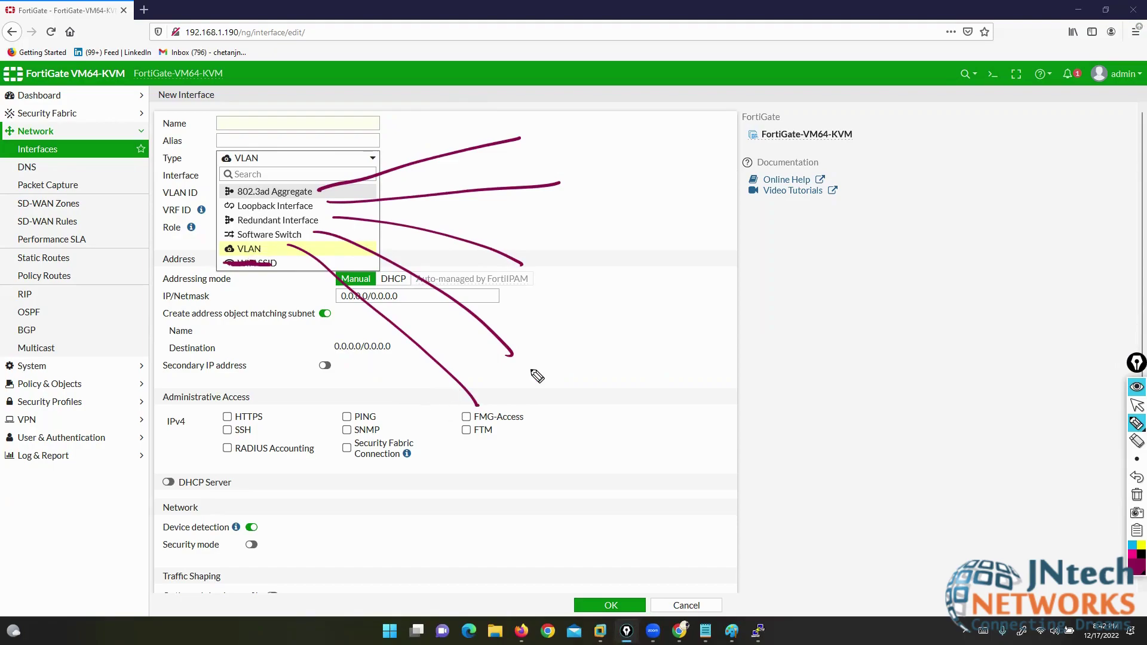
- Clear the pen markings, close the type list keeping VLAN, and bring up Paint's black canvas
click(1137, 495)
click(1138, 405)
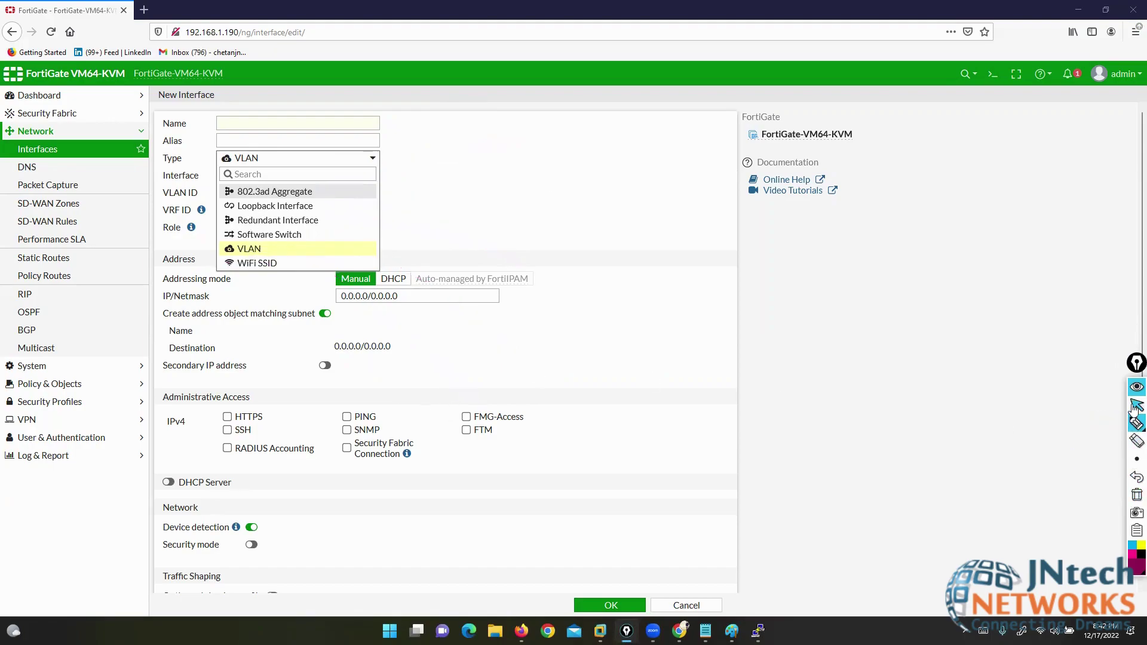
click(263, 251)
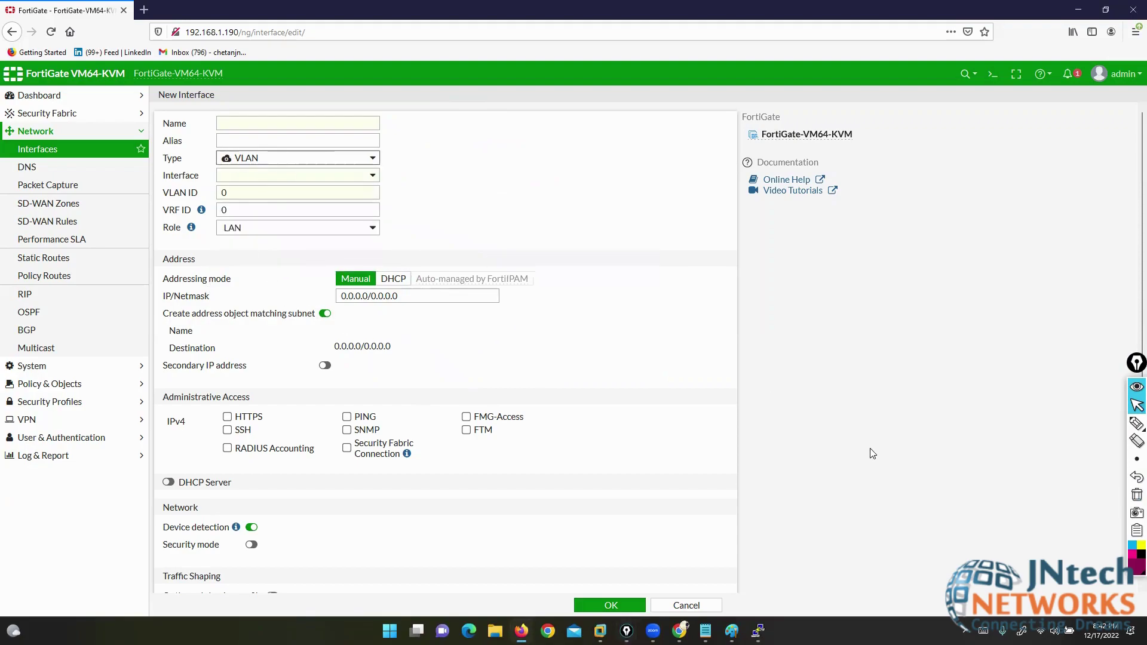
click(732, 631)
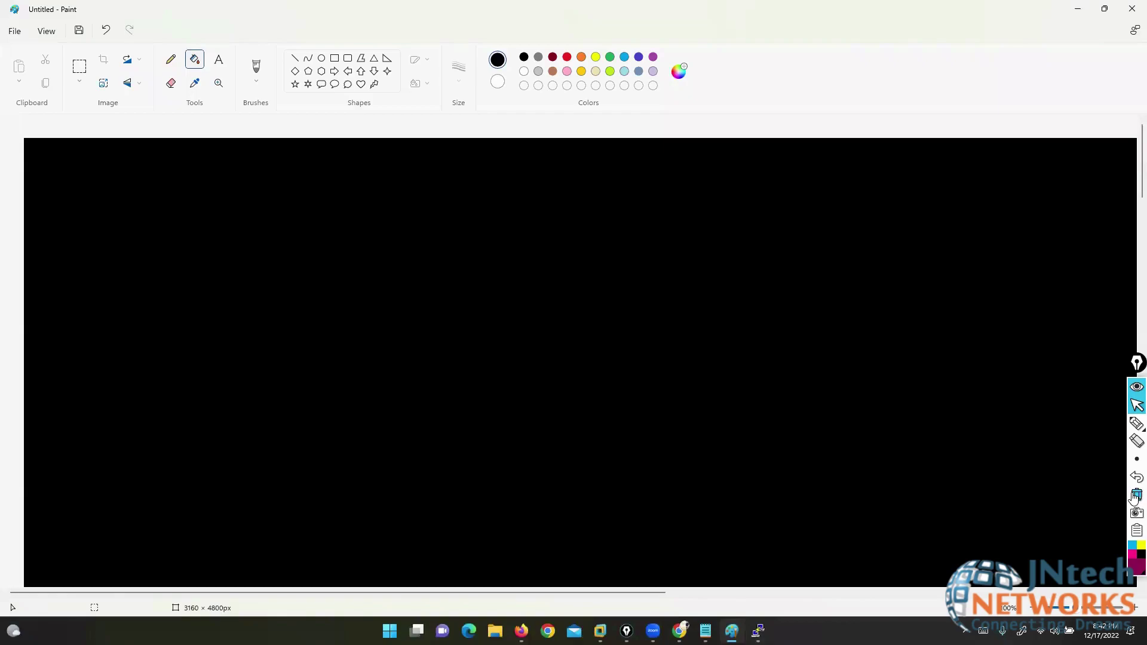
- With a red pen, draw an Fw box linked to an Sw box
click(1137, 494)
click(1135, 425)
click(1136, 574)
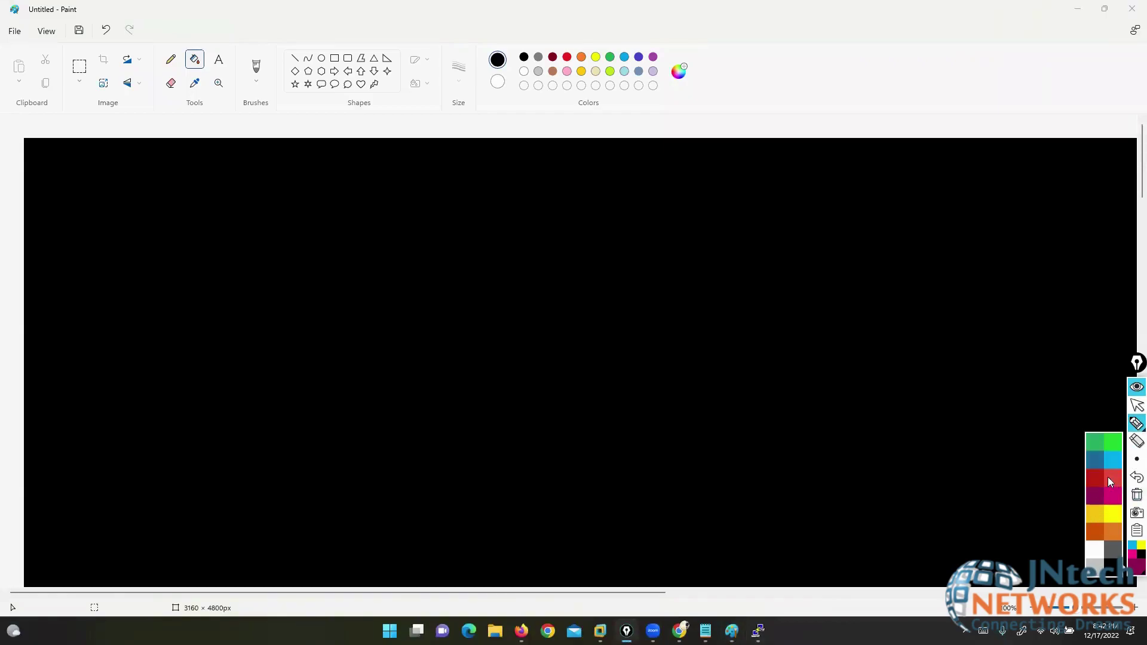
click(1110, 481)
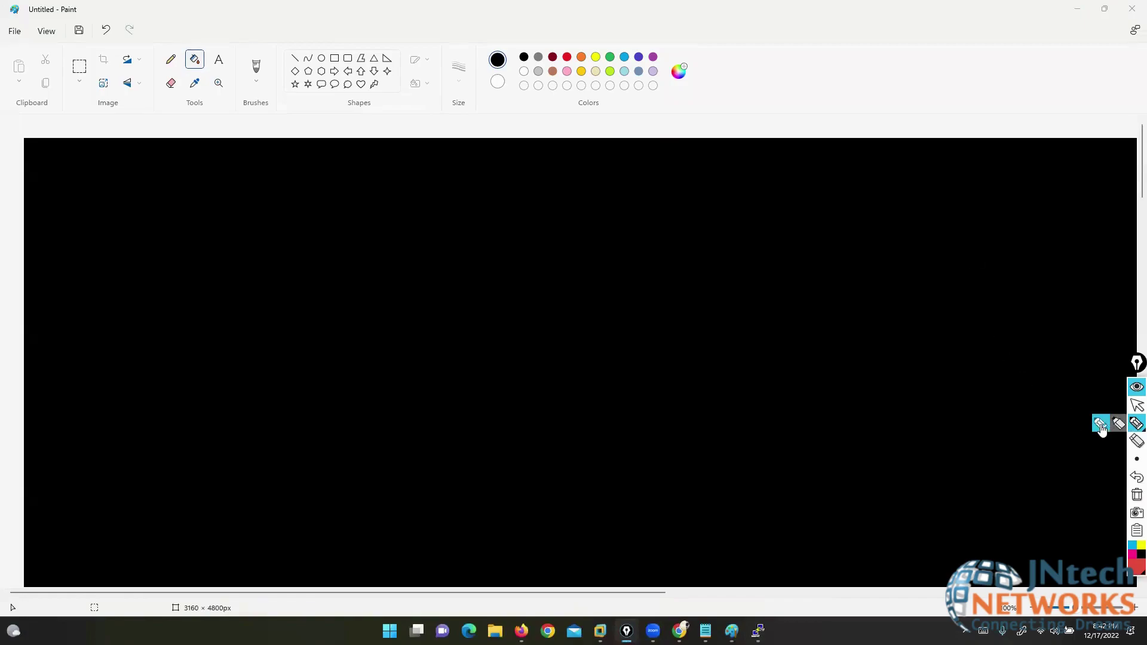
click(1101, 425)
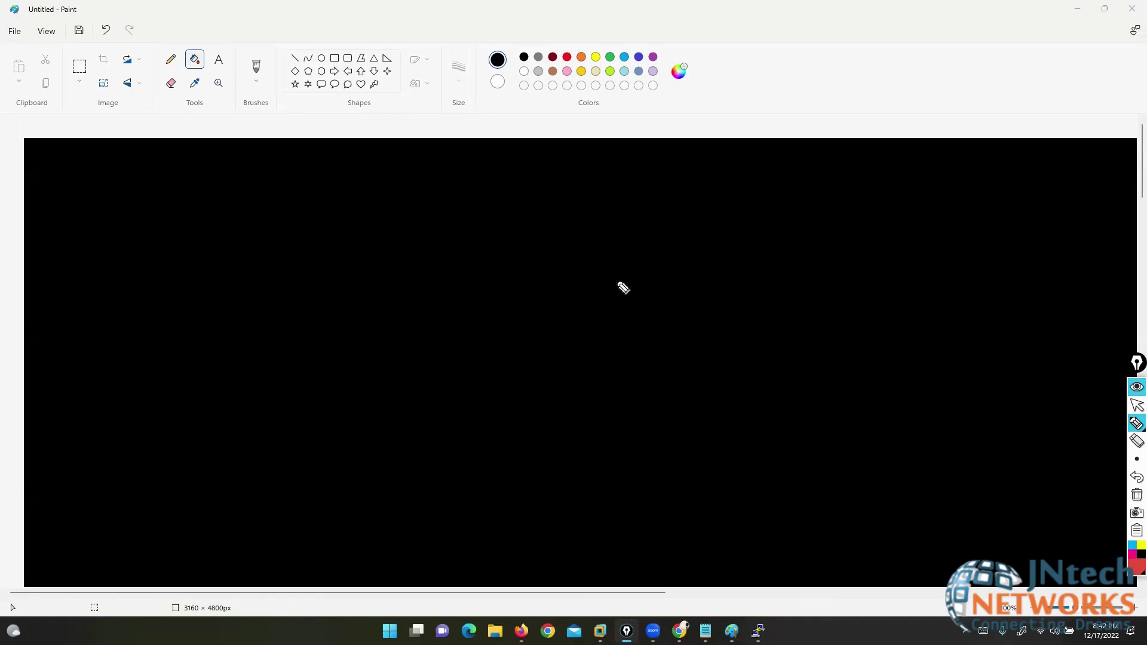
mouse_move(641, 279)
mouse_down()
mouse_move(542, 275)
mouse_move(556, 349)
mouse_move(679, 297)
mouse_move(641, 279)
mouse_up()
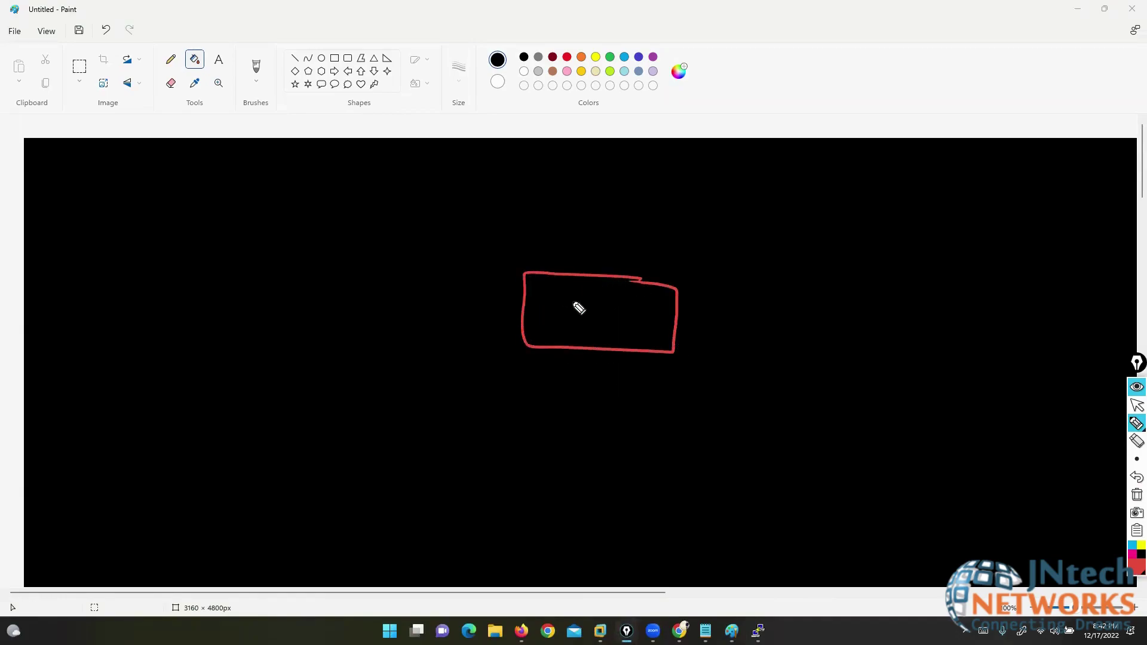
mouse_move(578, 297)
mouse_down()
mouse_move(579, 325)
mouse_move(603, 295)
mouse_move(593, 310)
mouse_up()
drag(608, 303, 639, 306)
drag(523, 308, 204, 297)
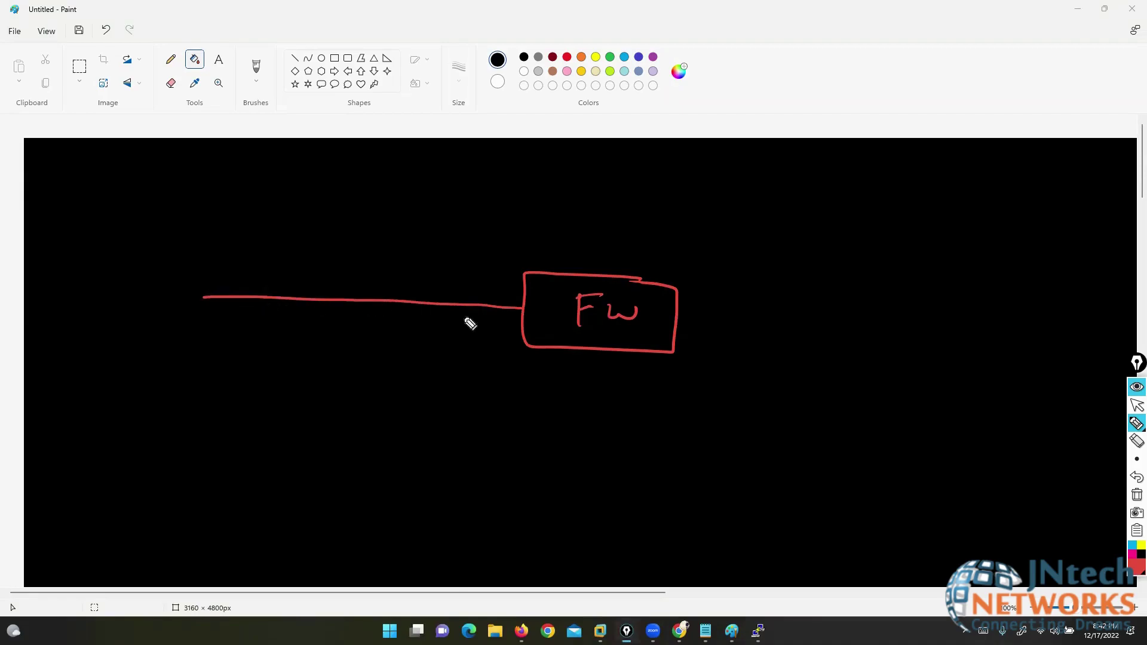
drag(484, 312, 482, 338)
drag(498, 327, 531, 344)
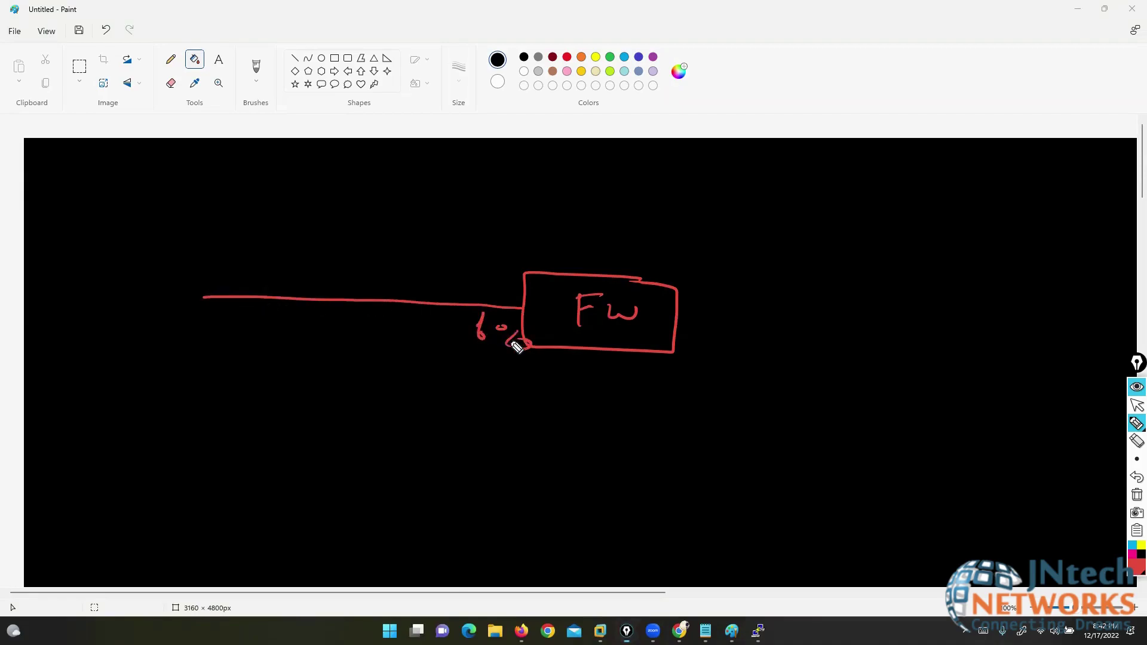
mouse_move(199, 283)
mouse_down()
mouse_move(180, 283)
mouse_move(241, 295)
mouse_move(200, 284)
mouse_up()
mouse_move(192, 295)
mouse_down()
mouse_move(179, 315)
mouse_move(221, 305)
mouse_up()
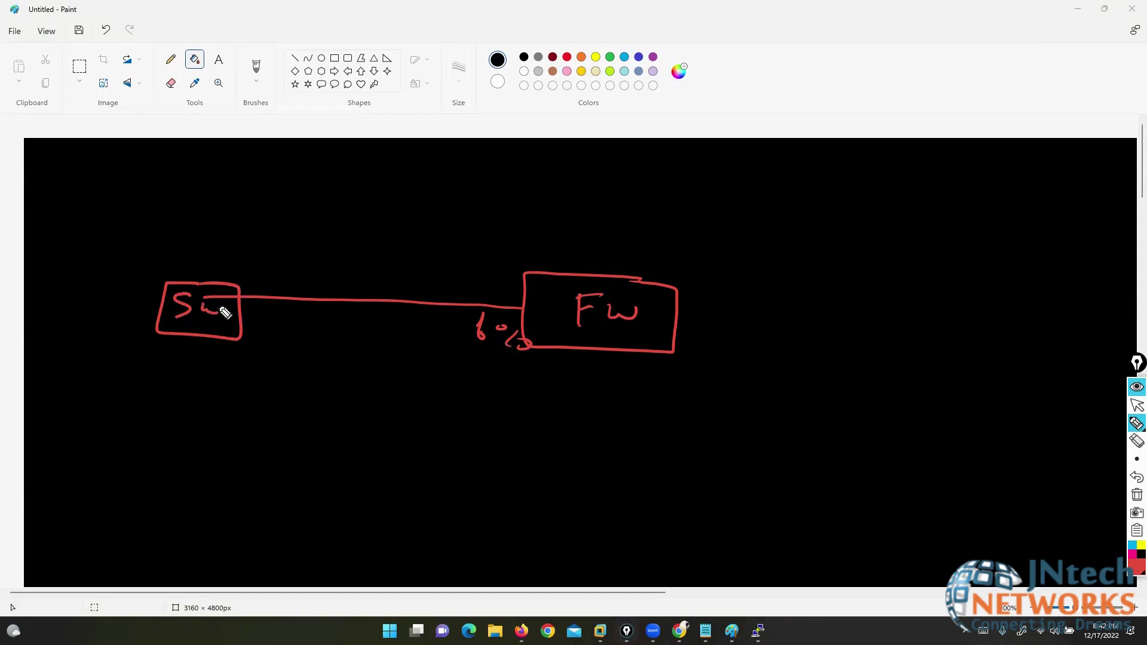
- Switch the pen to green and draw three links fanning out from the Sw box
click(1136, 567)
click(1096, 448)
drag(174, 281, 59, 190)
drag(170, 323, 36, 333)
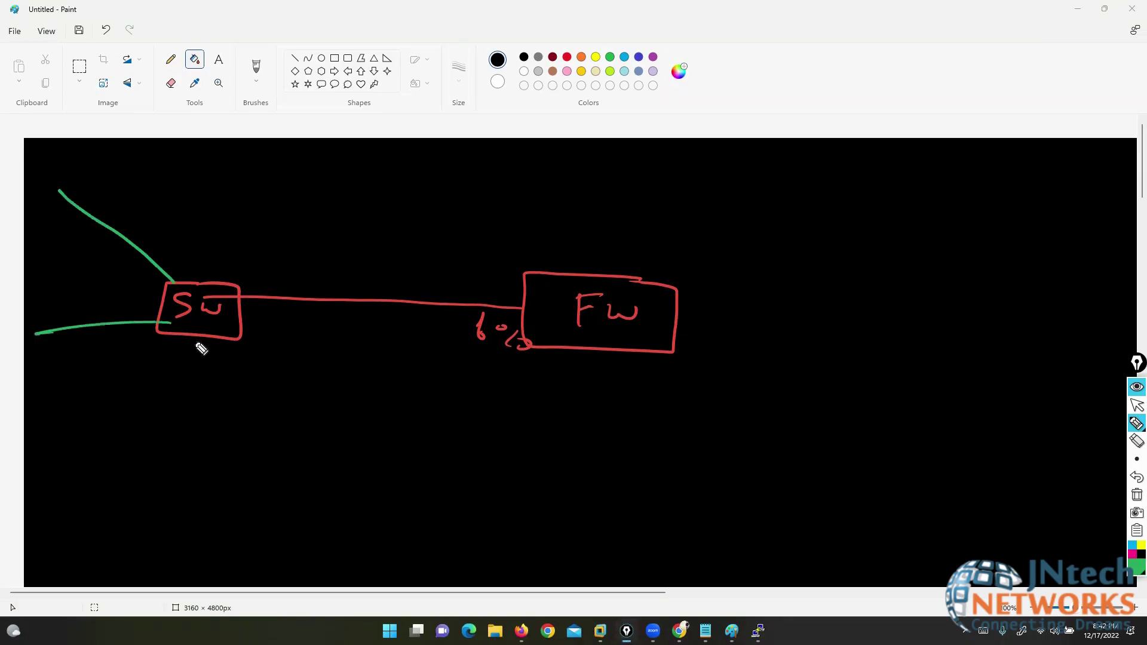
drag(205, 336, 33, 523)
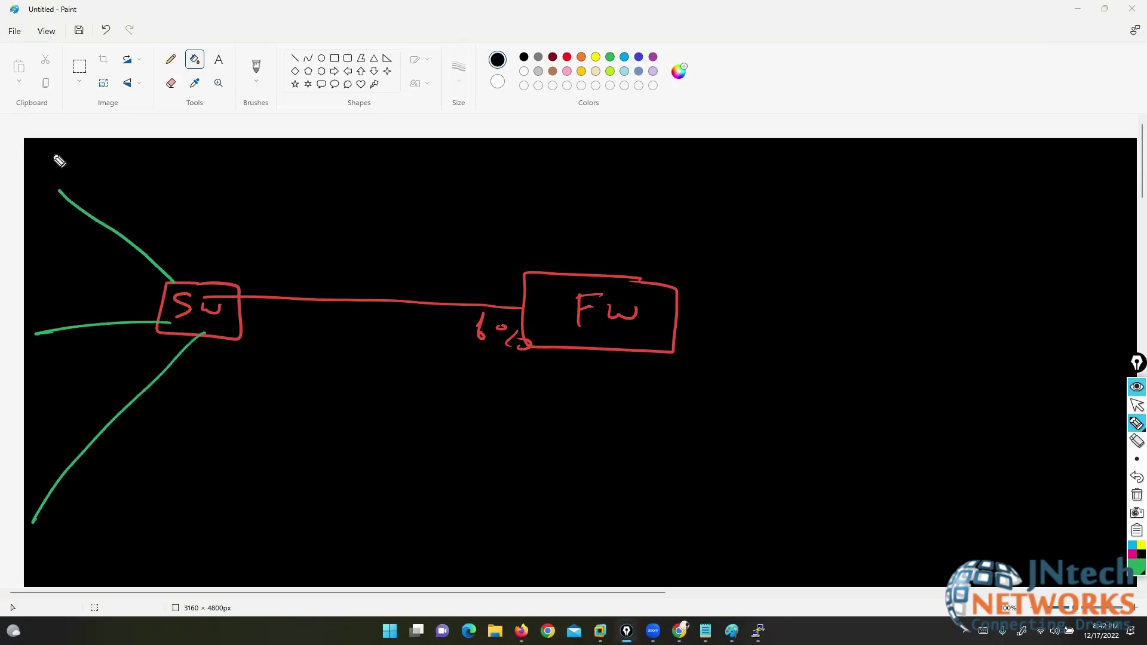
- Label the top green link 'VLAN 10' with subnet 192.168.10.0/24
mouse_move(60, 161)
mouse_down()
mouse_move(51, 154)
mouse_move(134, 165)
mouse_up()
drag(144, 155, 150, 160)
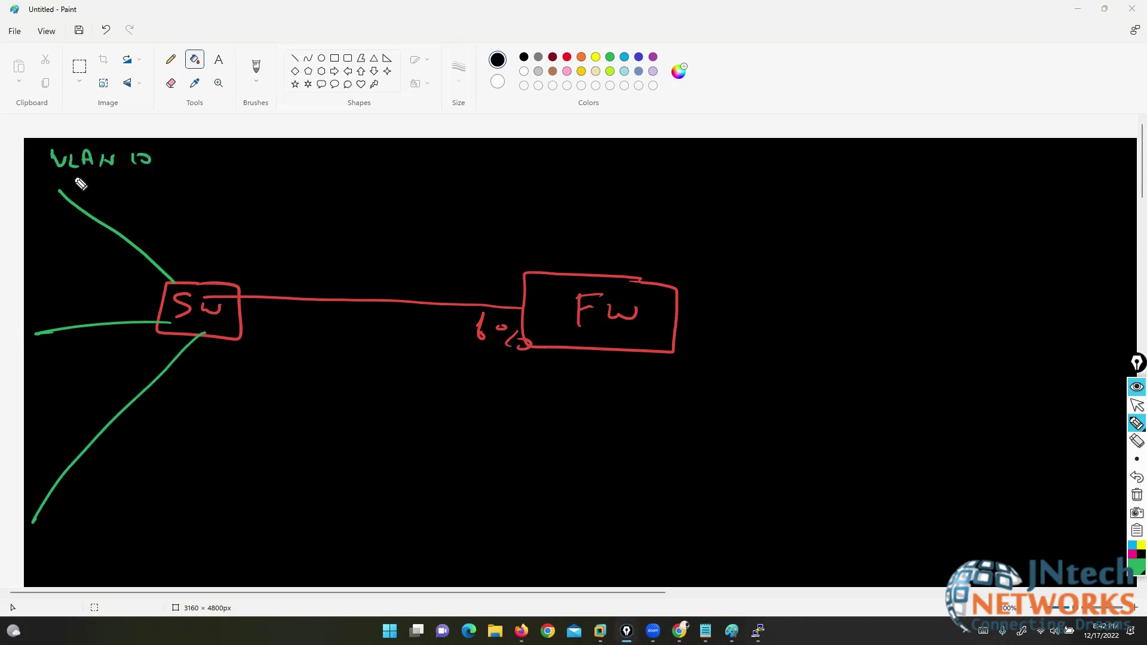
mouse_move(51, 174)
mouse_down()
mouse_move(57, 189)
mouse_move(110, 189)
mouse_up()
click(100, 183)
mouse_move(124, 177)
mouse_down()
mouse_move(122, 190)
mouse_move(155, 189)
mouse_up()
mouse_move(163, 182)
mouse_down()
mouse_move(147, 182)
mouse_move(203, 185)
mouse_move(212, 199)
mouse_up()
click(184, 185)
drag(213, 202, 238, 210)
drag(241, 199, 240, 218)
- Label the middle link 'VLAN 20' with 192.168.20.0, erasing and rewriting the mistaken third octet
drag(21, 286, 57, 299)
mouse_move(60, 300)
mouse_down()
mouse_move(91, 289)
mouse_move(114, 298)
mouse_up()
click(102, 290)
drag(123, 289, 122, 290)
mouse_move(8, 333)
mouse_down()
mouse_move(8, 352)
mouse_move(27, 343)
mouse_up()
drag(30, 338, 61, 350)
click(47, 349)
drag(80, 336, 110, 351)
click(91, 344)
drag(116, 340, 119, 340)
click(130, 340)
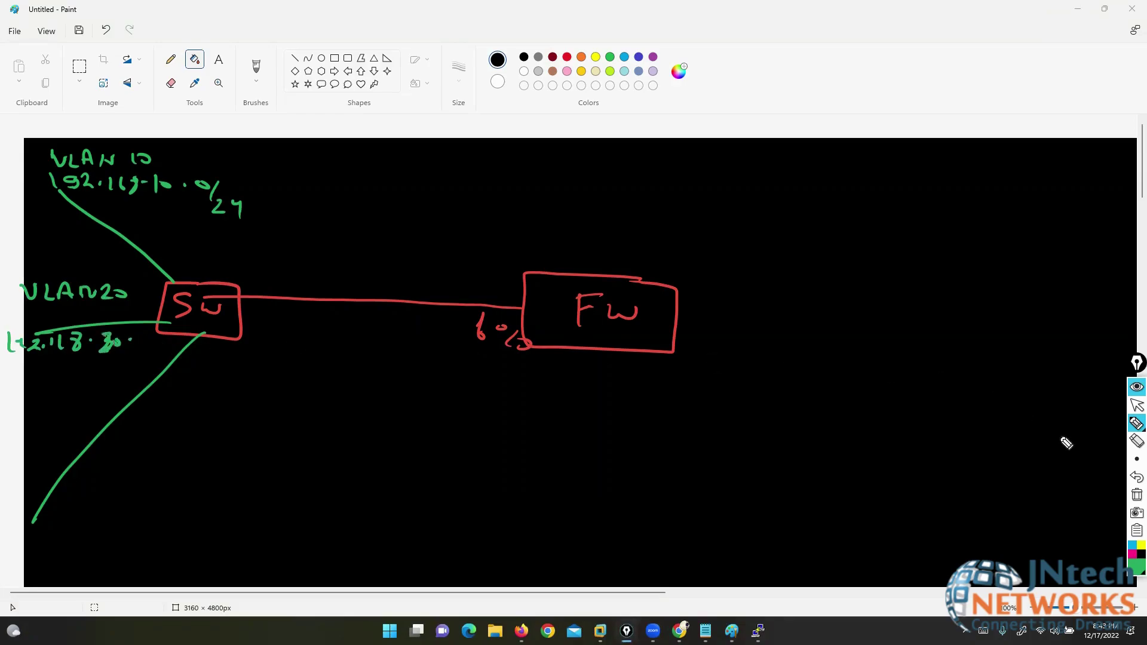
click(1136, 443)
drag(115, 354, 120, 341)
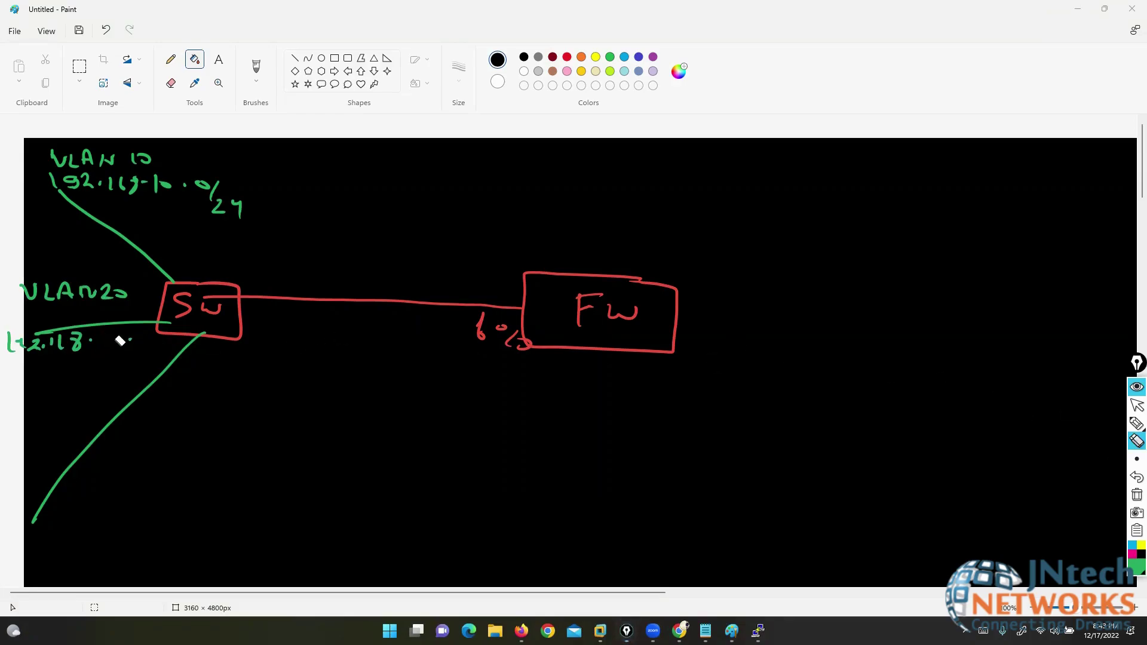
click(1136, 424)
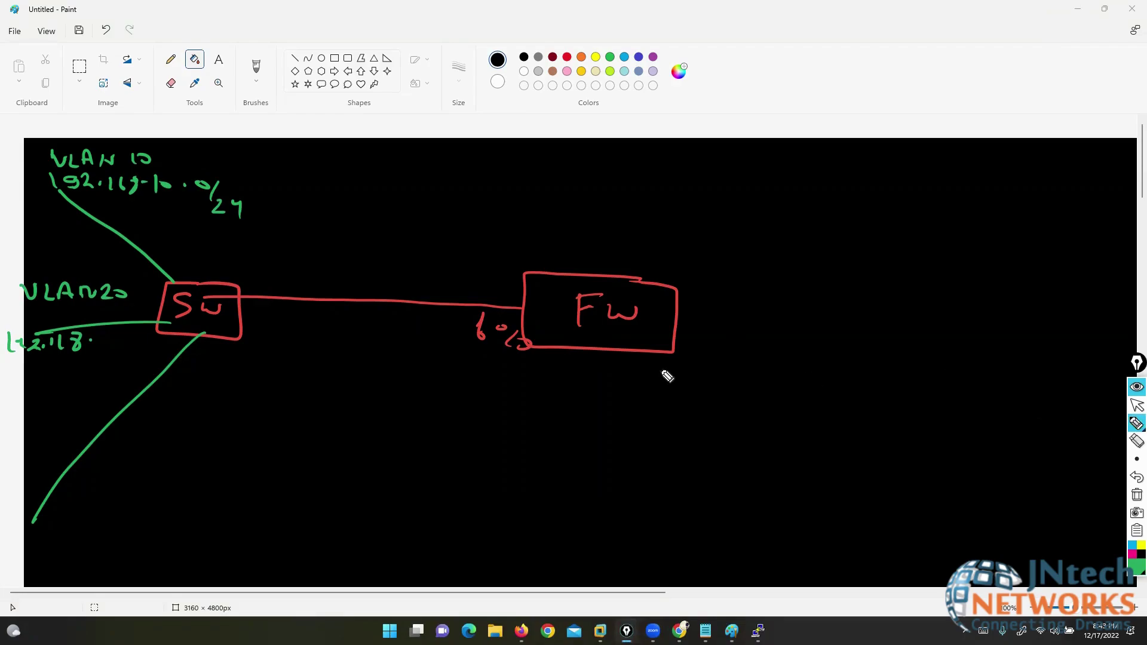
click(131, 342)
drag(112, 341, 141, 337)
- Label the lowest link 'VLAN 30' with 192.168.30.0/24 and add /24 to the VLAN 20 subnet
drag(21, 448, 65, 464)
drag(70, 465, 145, 454)
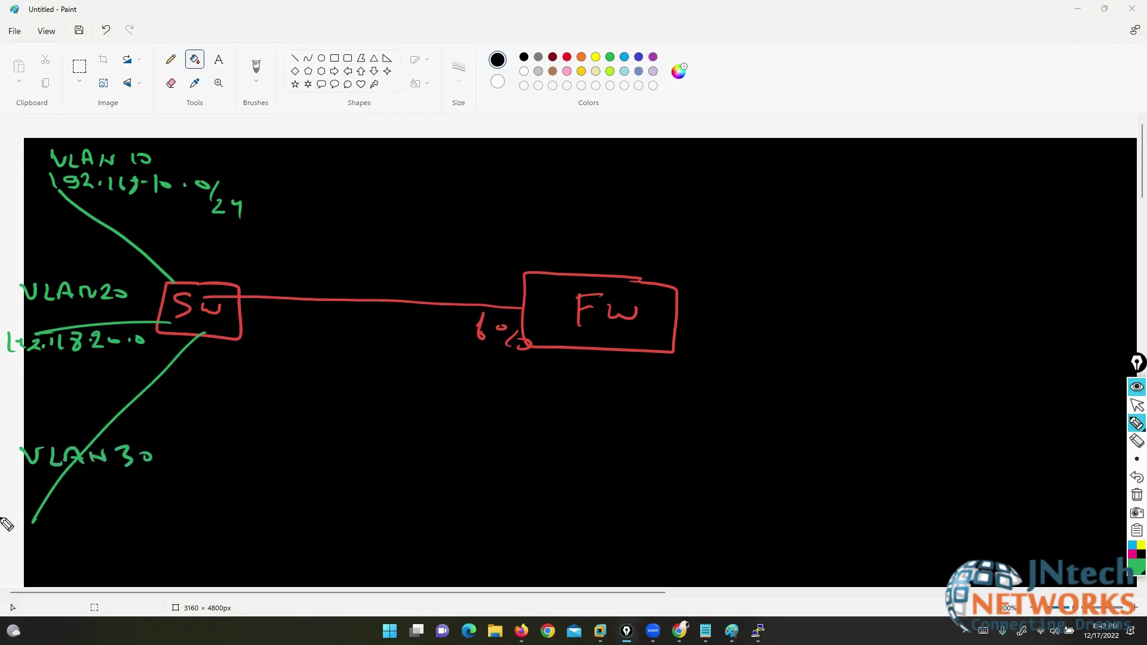
mouse_move(19, 489)
mouse_down()
mouse_move(22, 503)
mouse_move(48, 495)
mouse_move(78, 504)
mouse_up()
click(62, 497)
mouse_move(90, 490)
mouse_down()
mouse_move(91, 505)
mouse_move(195, 499)
mouse_up()
click(124, 499)
click(181, 501)
mouse_move(218, 498)
mouse_down()
mouse_move(209, 515)
mouse_move(243, 529)
mouse_up()
mouse_move(151, 340)
mouse_down()
mouse_move(147, 356)
mouse_move(167, 365)
mouse_up()
drag(175, 356, 182, 367)
drag(183, 357, 186, 377)
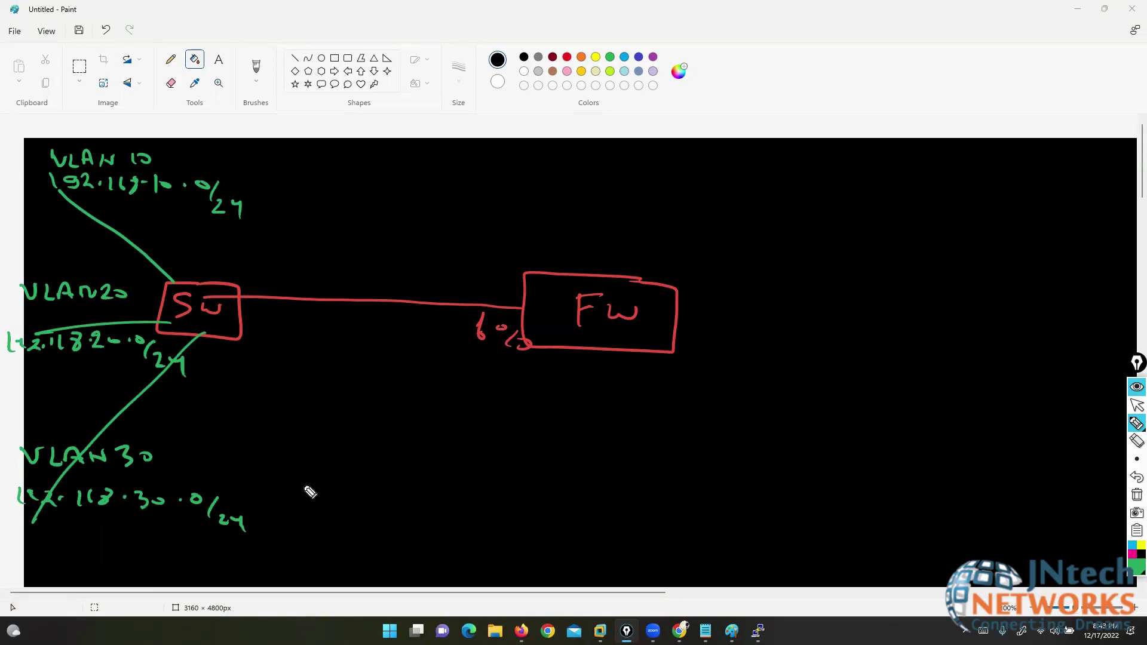
- Underline the third octets 10, 20 and 30 in the three subnets, then stop drawing
drag(178, 202, 140, 203)
drag(88, 358, 127, 357)
drag(103, 523, 175, 528)
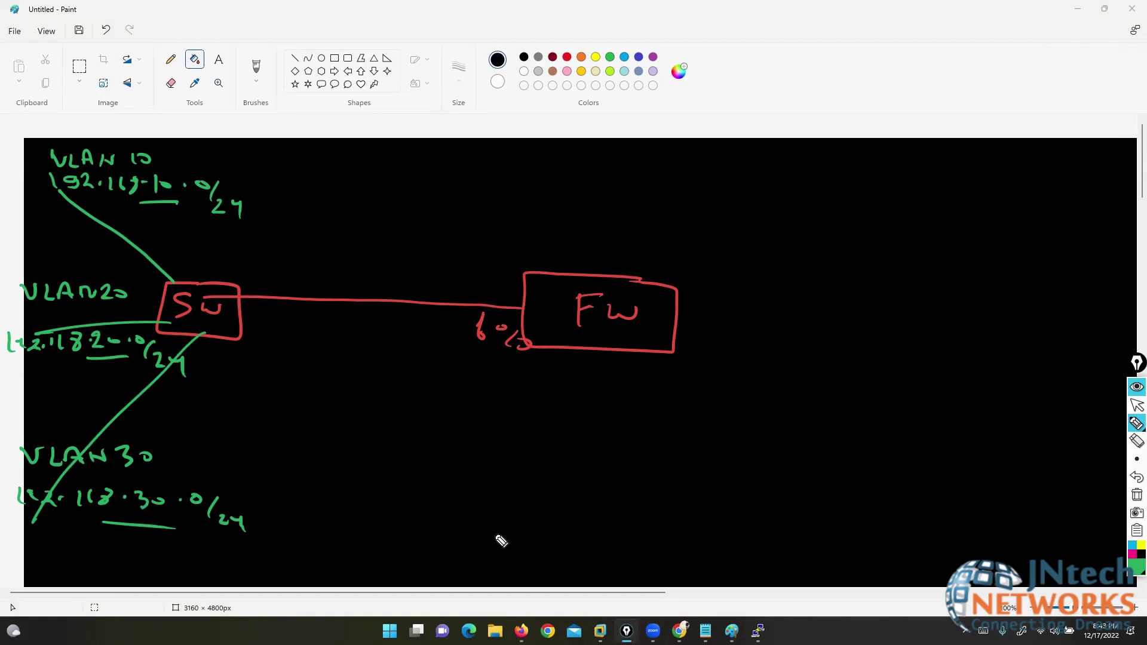
click(1137, 405)
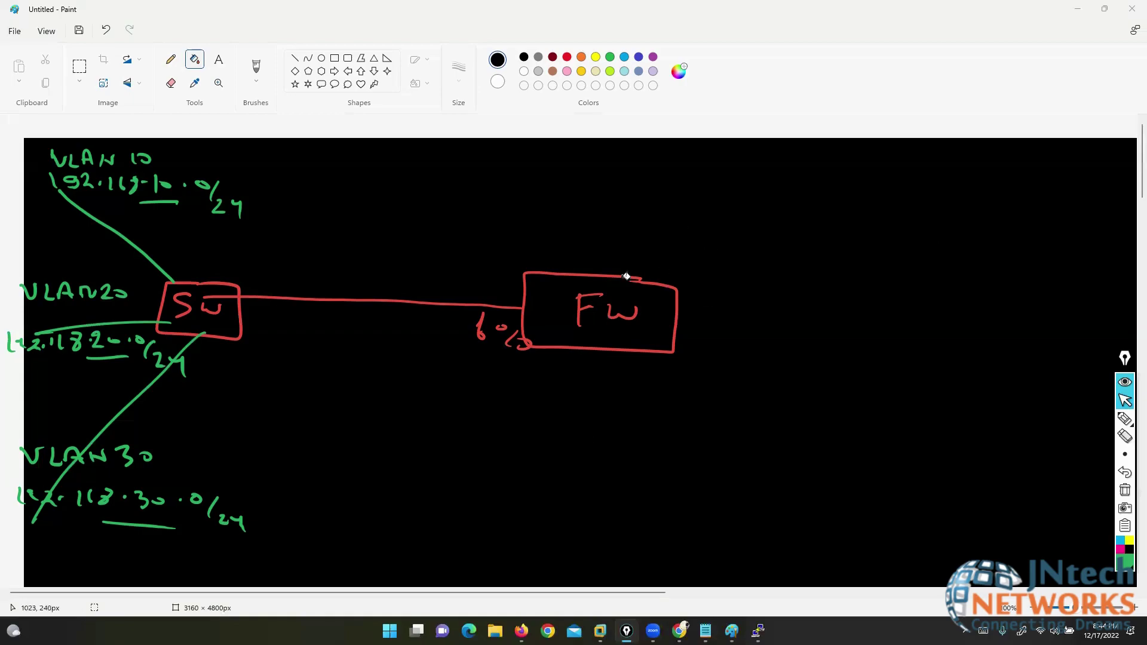
- In yellow, sketch a switch with boxes and arrows above Fw, plus a link toward a cloud
mouse_move(1117, 423)
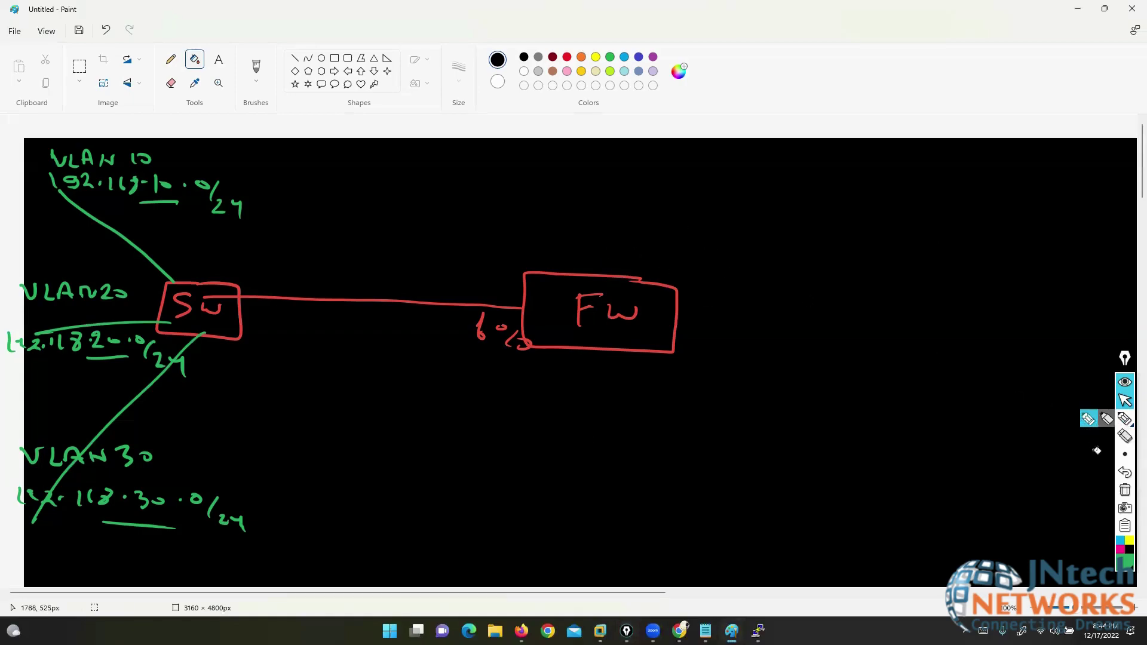
click(1088, 418)
click(1129, 541)
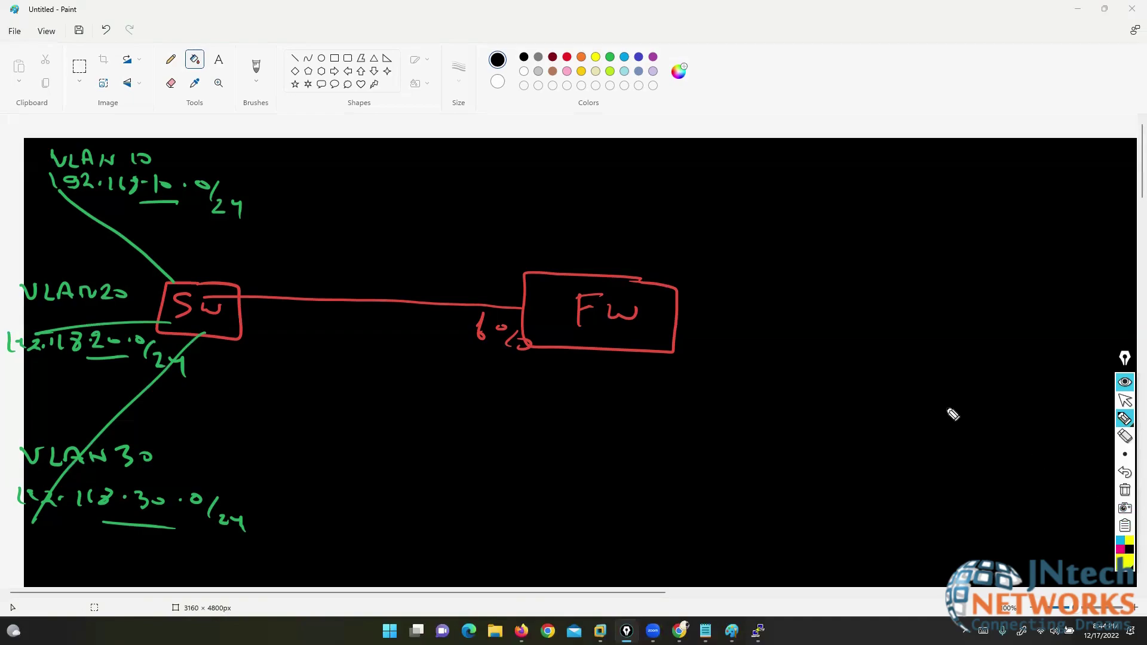
drag(594, 276, 590, 129)
mouse_move(631, 81)
mouse_down()
mouse_move(559, 82)
mouse_move(624, 82)
mouse_move(584, 116)
mouse_move(623, 101)
mouse_up()
mouse_move(431, 21)
mouse_down()
mouse_move(564, 109)
mouse_move(428, 77)
mouse_up()
drag(442, 154, 573, 130)
drag(565, 136, 489, 212)
mouse_move(424, 2)
mouse_down()
mouse_move(410, 6)
mouse_move(448, 9)
mouse_up()
mouse_move(427, 59)
mouse_down()
mouse_move(431, 96)
mouse_move(435, 77)
mouse_up()
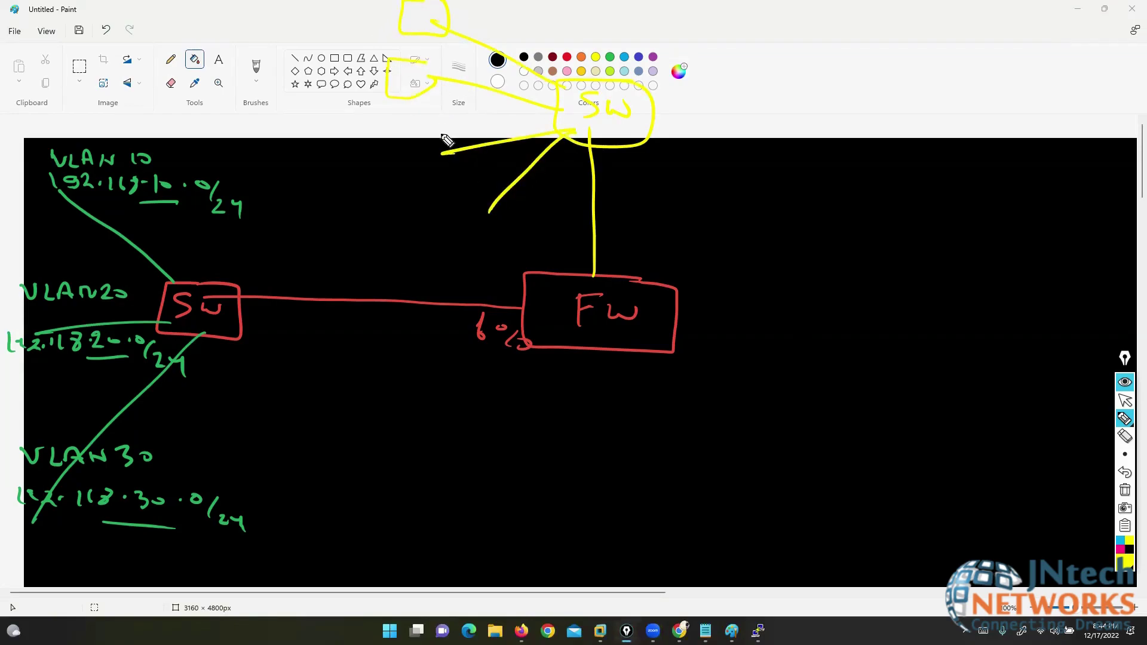
drag(445, 133, 441, 153)
mouse_move(493, 192)
mouse_down()
mouse_move(454, 199)
mouse_move(500, 209)
mouse_up()
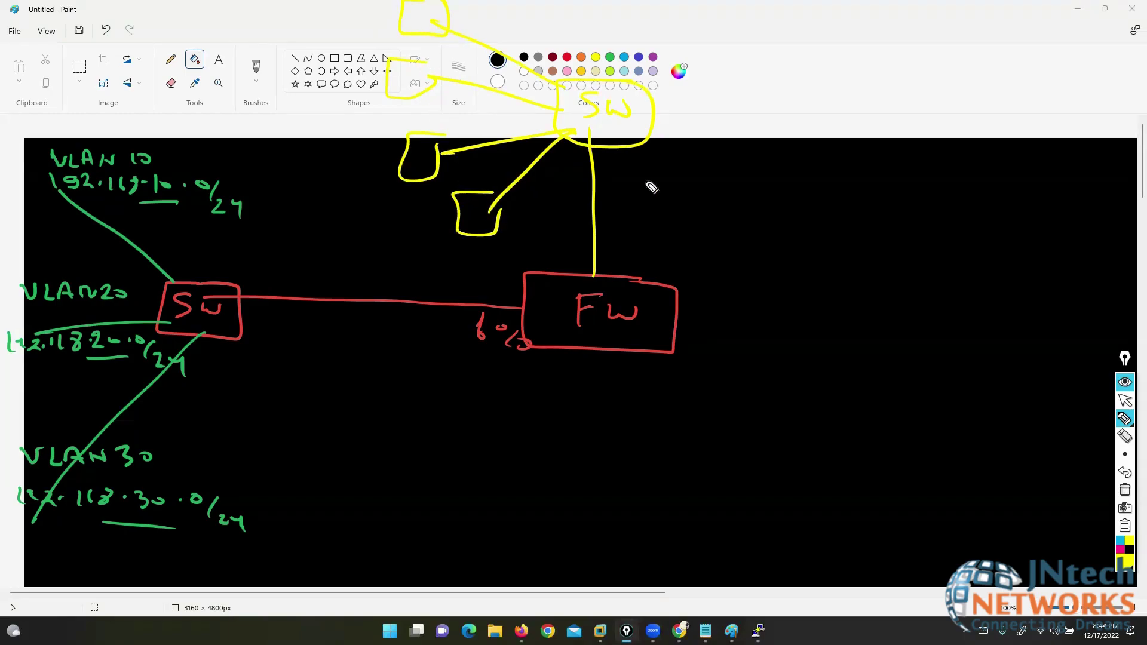
mouse_move(734, 326)
mouse_down()
mouse_move(958, 414)
mouse_move(938, 435)
mouse_move(998, 410)
mouse_move(1083, 584)
mouse_move(1055, 534)
mouse_move(1084, 413)
mouse_move(739, 288)
mouse_move(705, 294)
mouse_move(676, 322)
mouse_move(617, 262)
mouse_move(611, 150)
mouse_move(640, 152)
mouse_up()
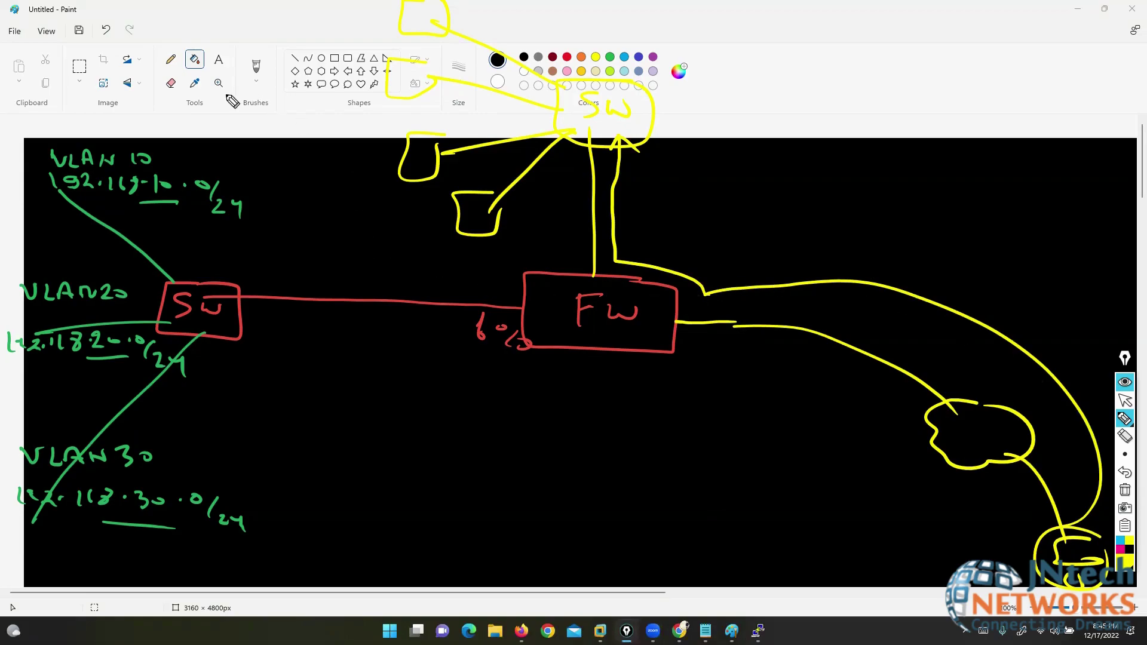
- Erase the long stray yellow lines and the sketches above Fw, keeping only the FW-to-cloud link
mouse_move(217, 106)
mouse_down()
mouse_move(448, 236)
mouse_move(544, 326)
mouse_move(519, 527)
mouse_up()
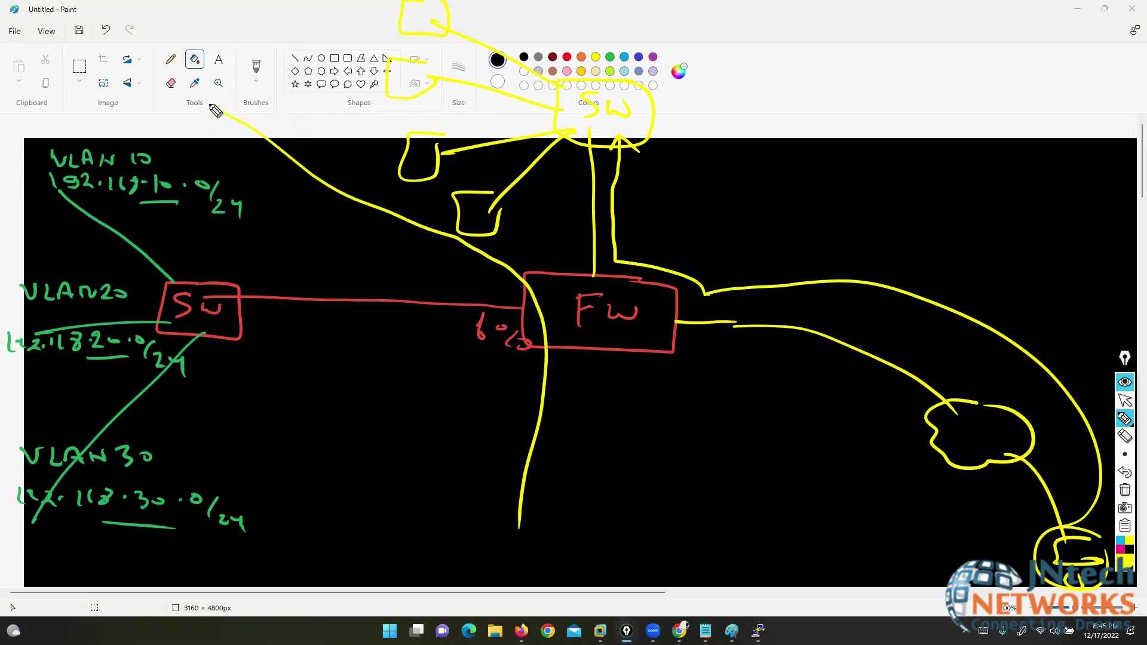
mouse_move(212, 104)
mouse_down()
mouse_move(7, 213)
mouse_move(6, 592)
mouse_move(418, 568)
mouse_move(513, 512)
mouse_up()
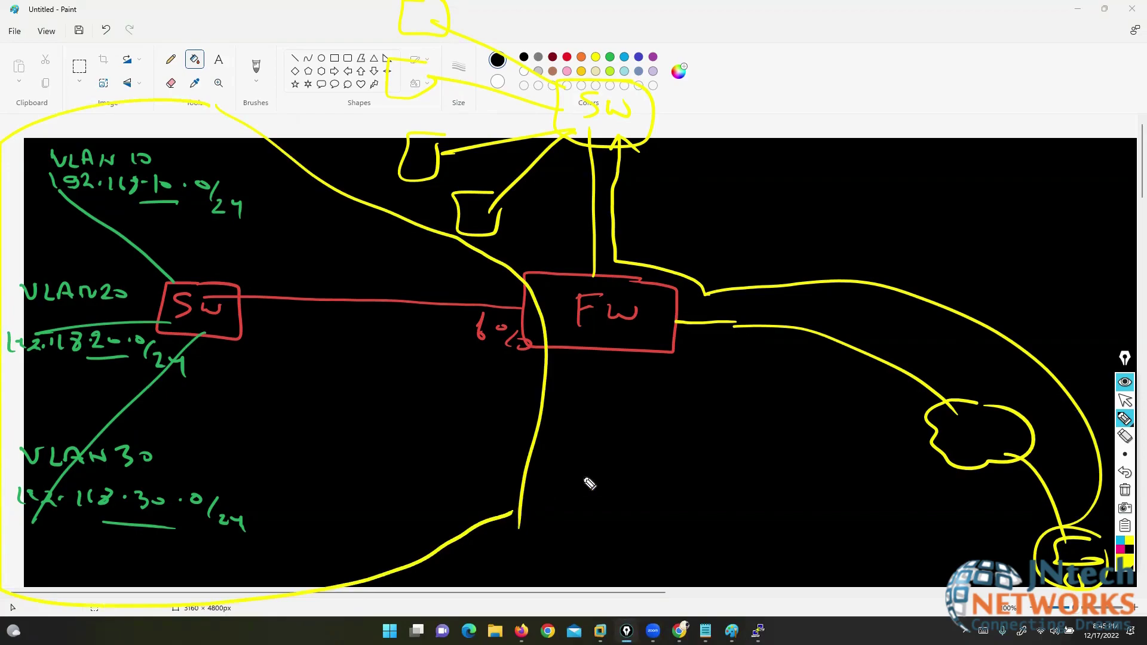
click(1125, 437)
click(330, 178)
click(409, 566)
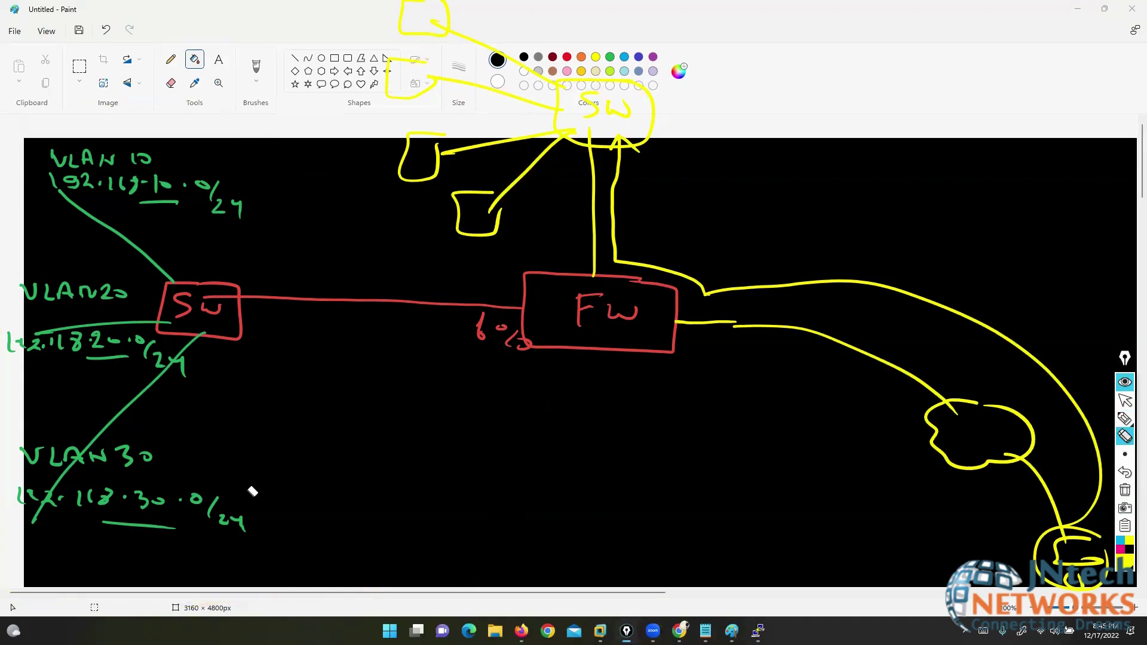
click(804, 285)
mouse_move(737, 262)
mouse_down()
mouse_move(574, 84)
mouse_move(402, 110)
mouse_move(474, 184)
mouse_move(621, 120)
mouse_up()
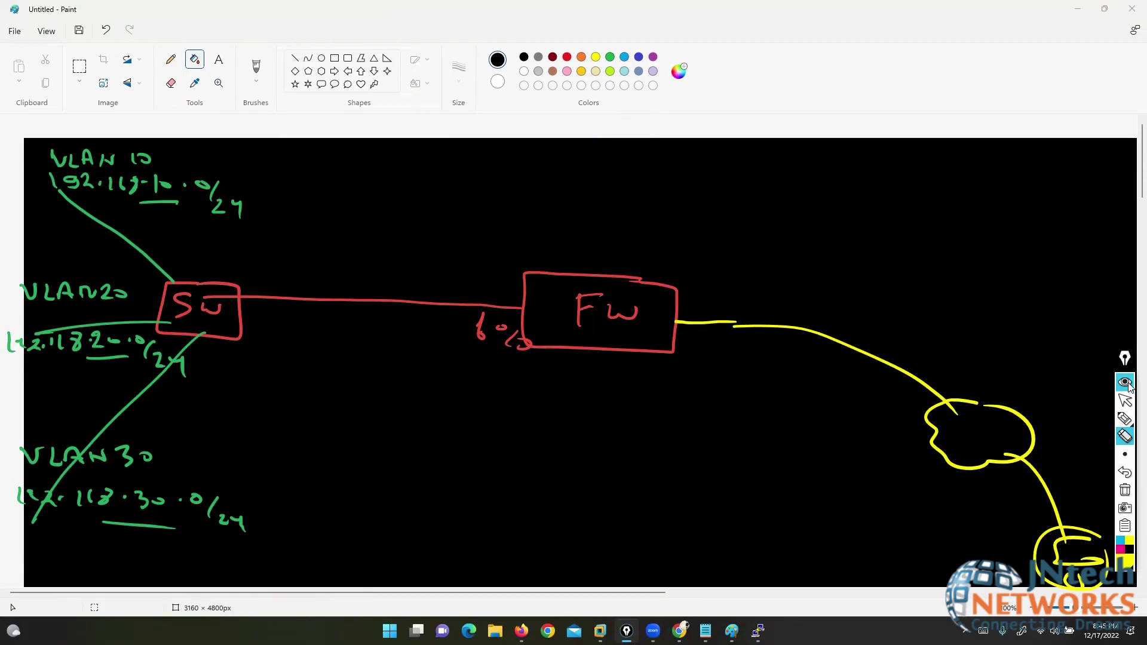
click(1125, 402)
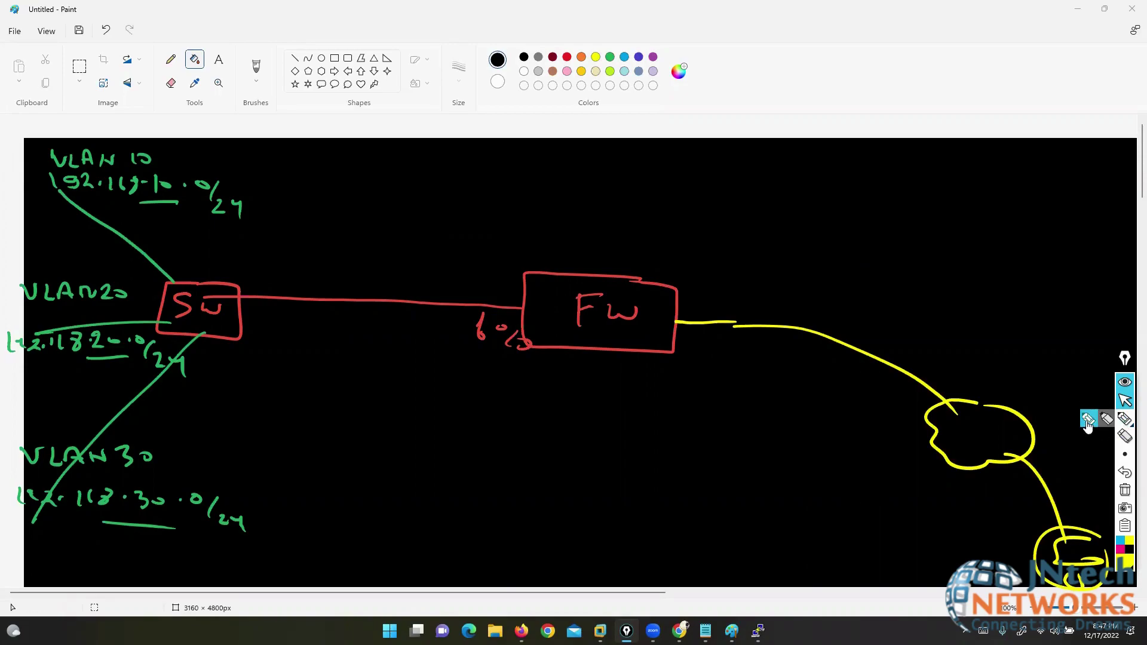
- Circle in yellow the FW port where the red link from the Sw box enters
click(1125, 419)
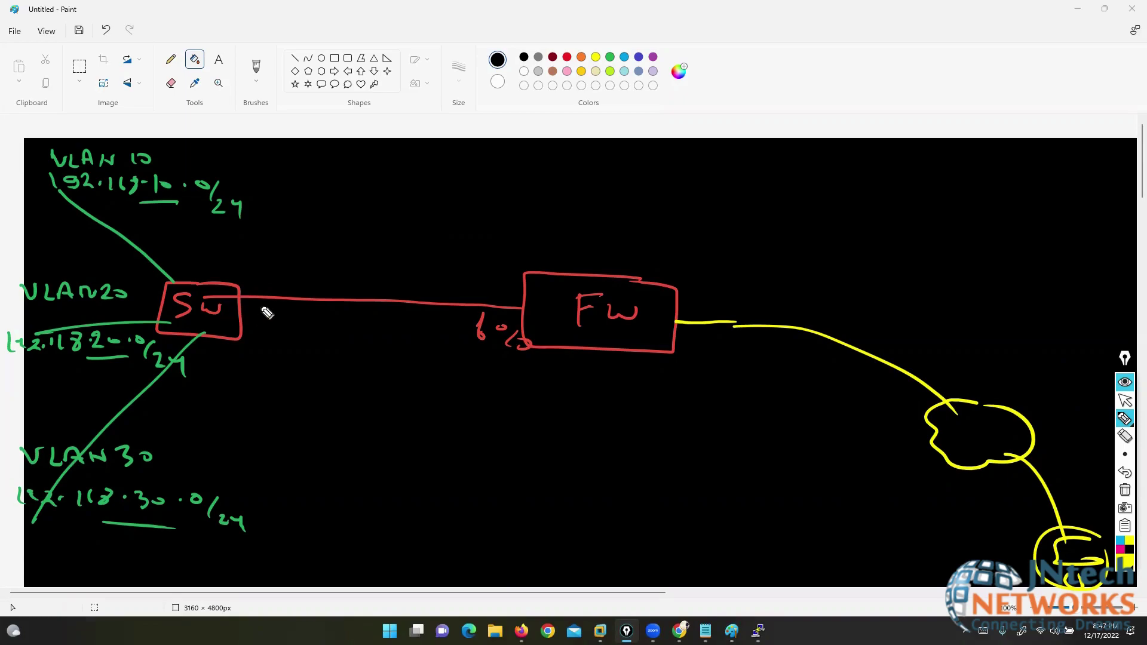
mouse_move(525, 303)
mouse_down()
mouse_move(507, 310)
mouse_move(526, 303)
mouse_up()
- Start an orange text box above the firewall reading VLAN 10 192.168.10.1
click(1125, 401)
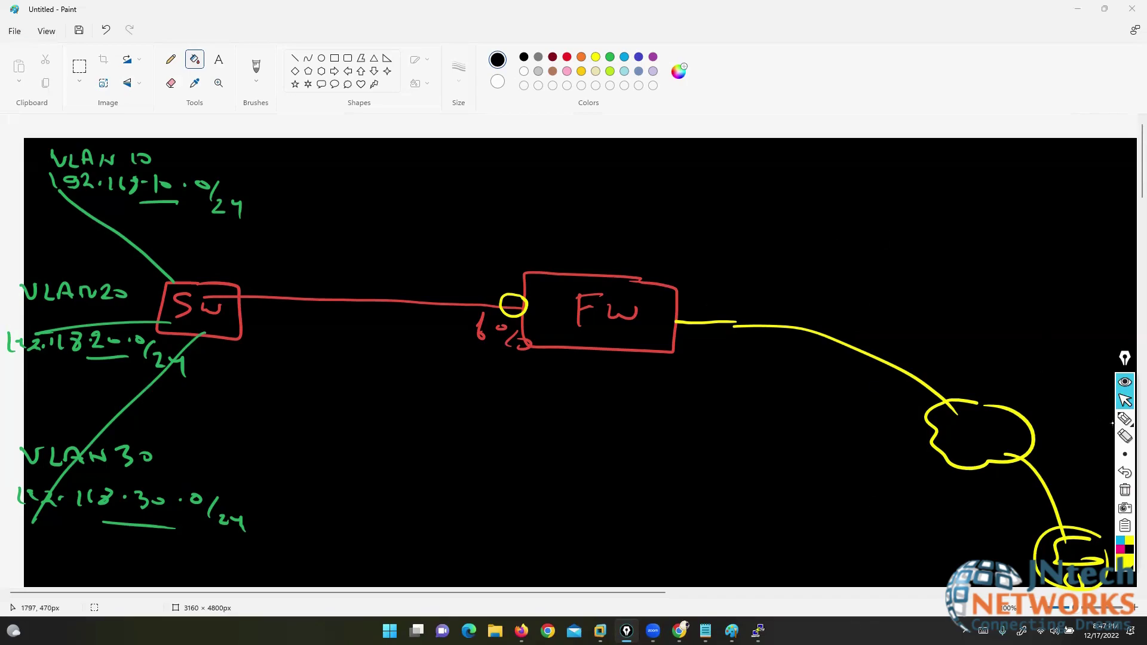
mouse_move(1109, 429)
click(578, 152)
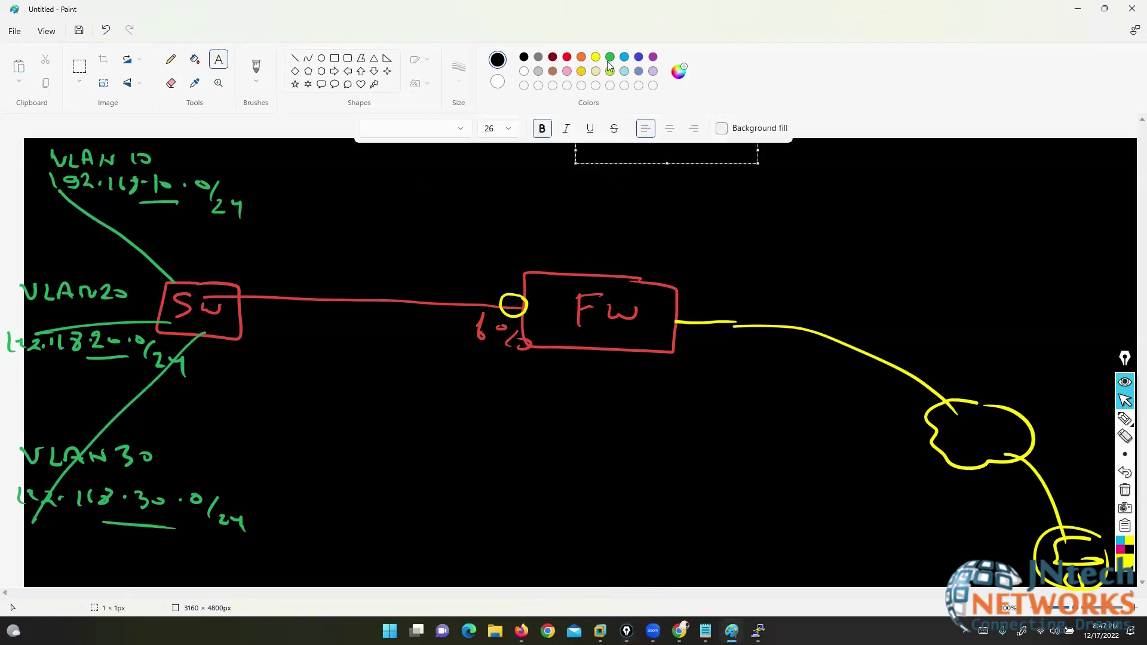
click(581, 58)
click(588, 161)
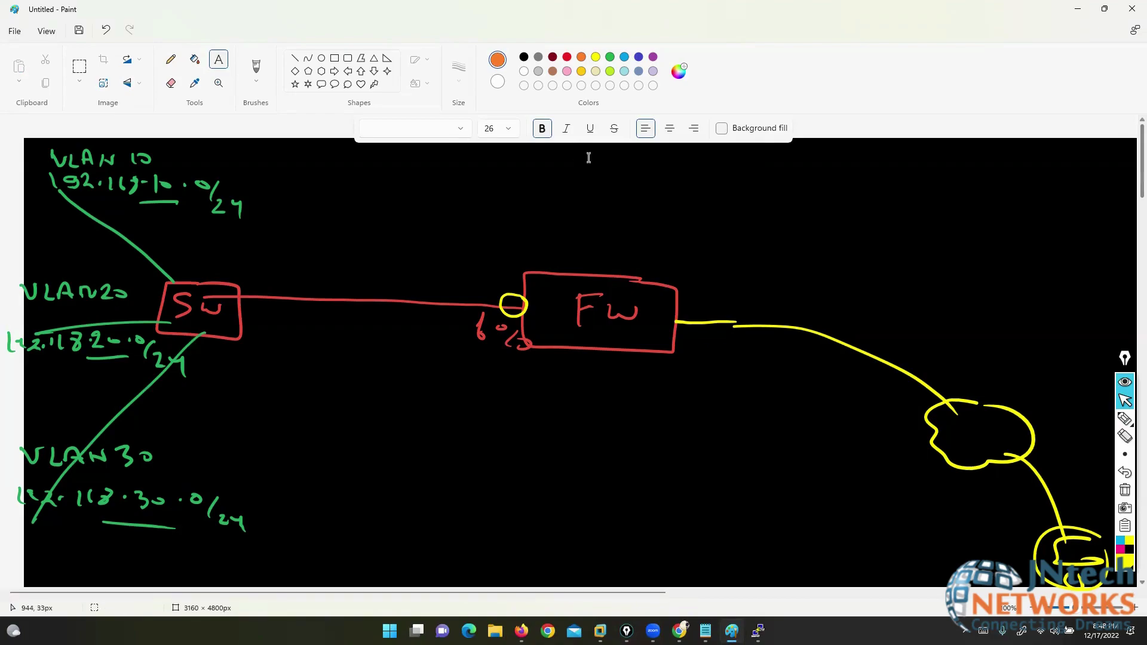
click(587, 160)
text(VLAN 1)
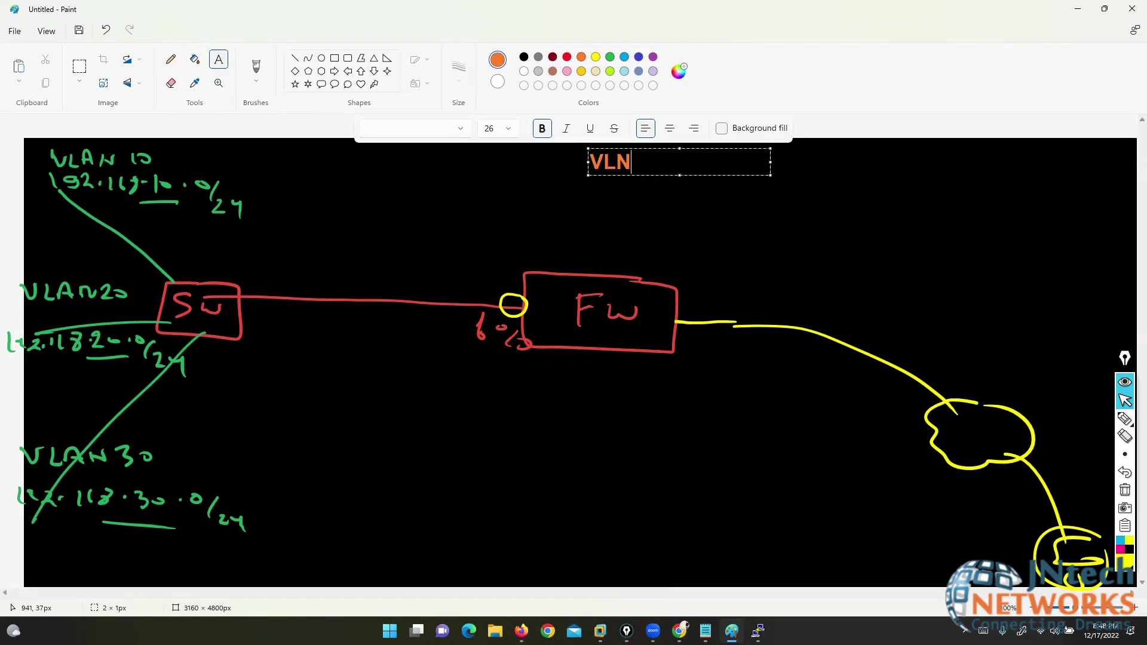
text(0)
drag(771, 175, 926, 252)
text(192.168.10.1)
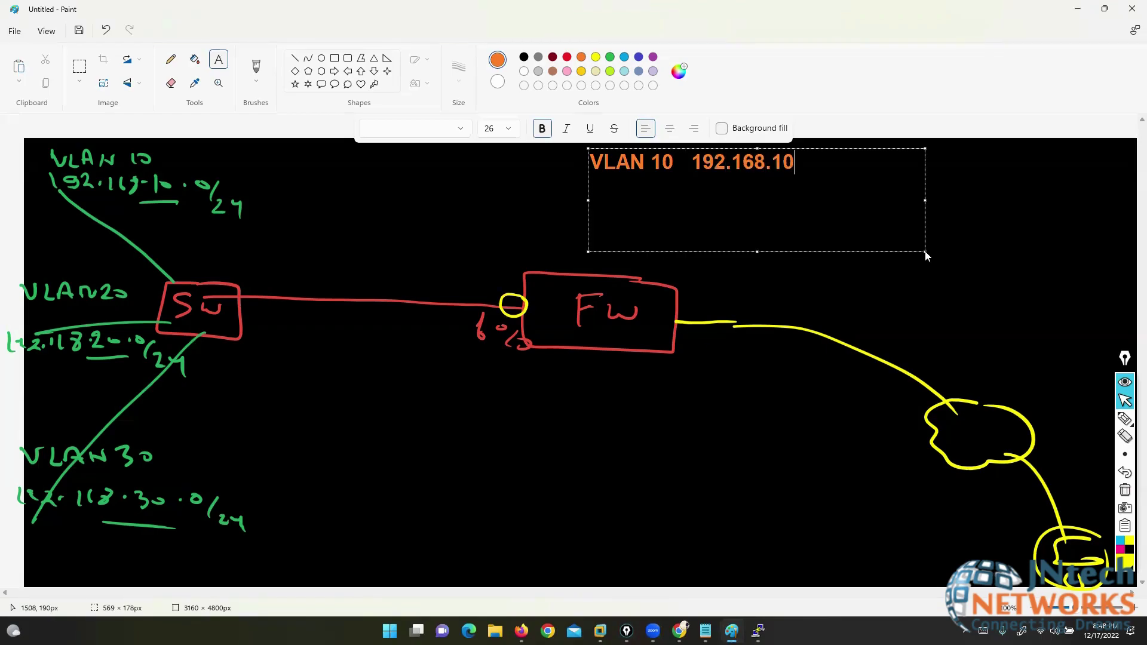
- Add the lines VLAN 20 192.168.20.1 and VLAN 30 192.168.30.1, then commit the text
key(Return)
key(BackSpace)
key(Return)
key(Return)
text(VLAN 20  )
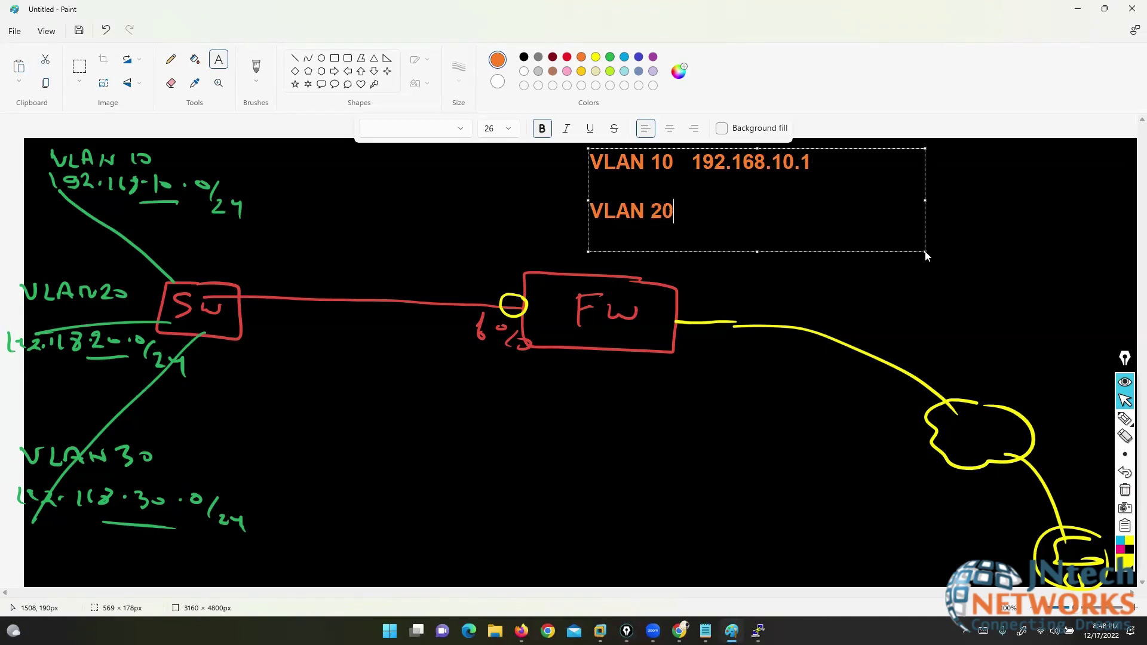
text(  192.168.20.1)
key(Return)
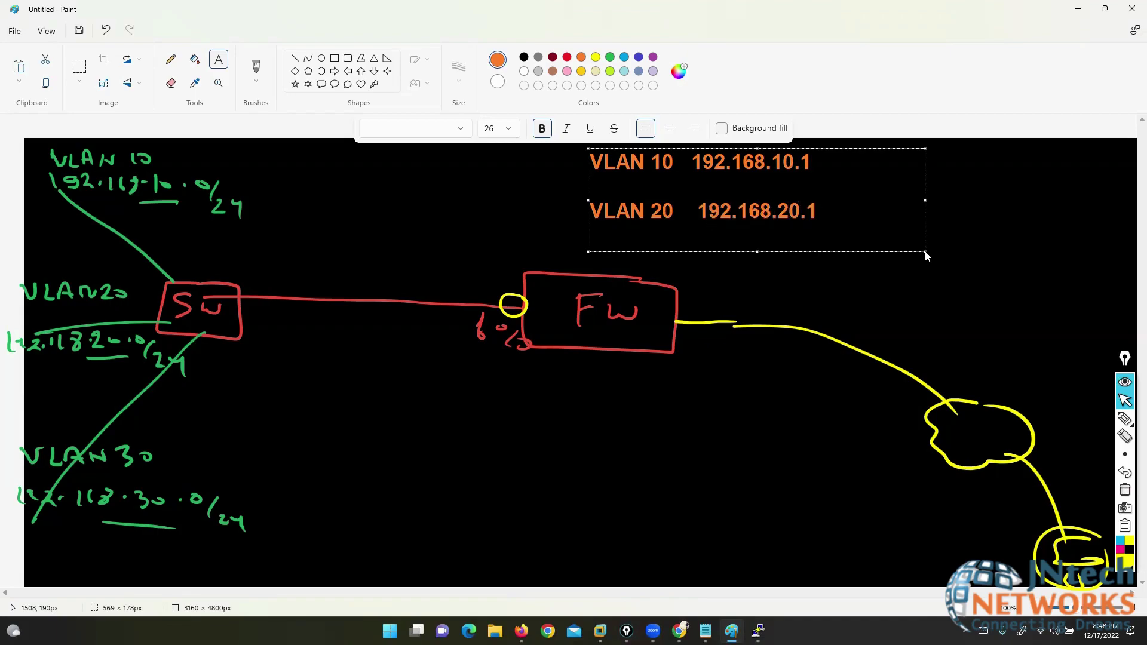
key(Return)
text(VLAN )
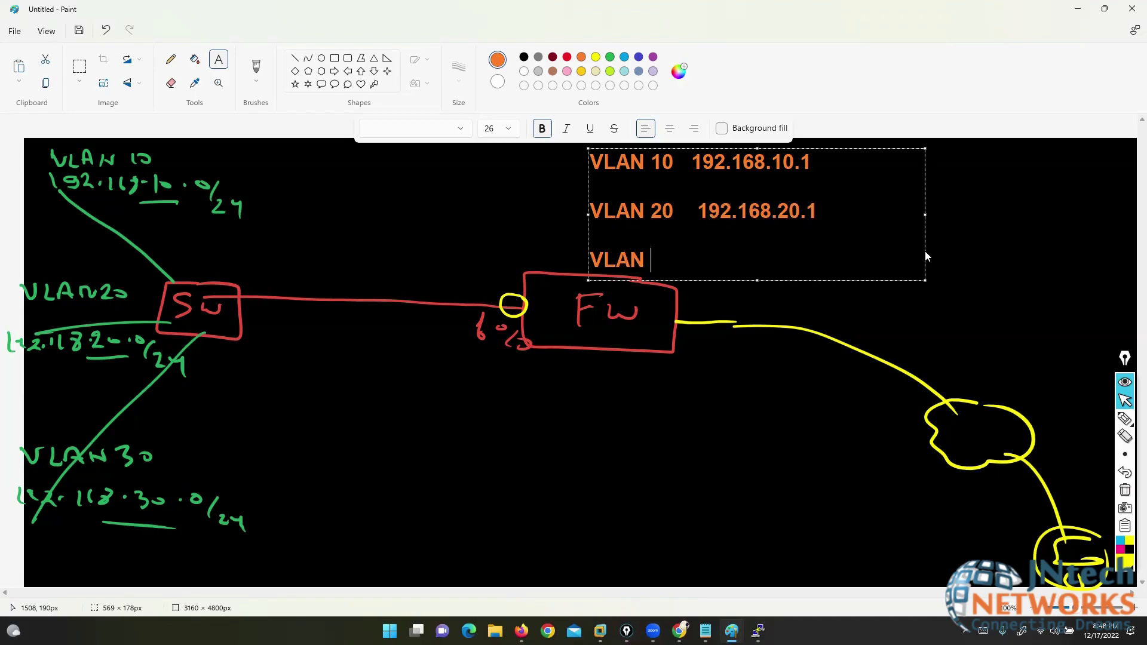
text(30.)
key(BackSpace)
key(BackSpace)
text(192.168.30.1)
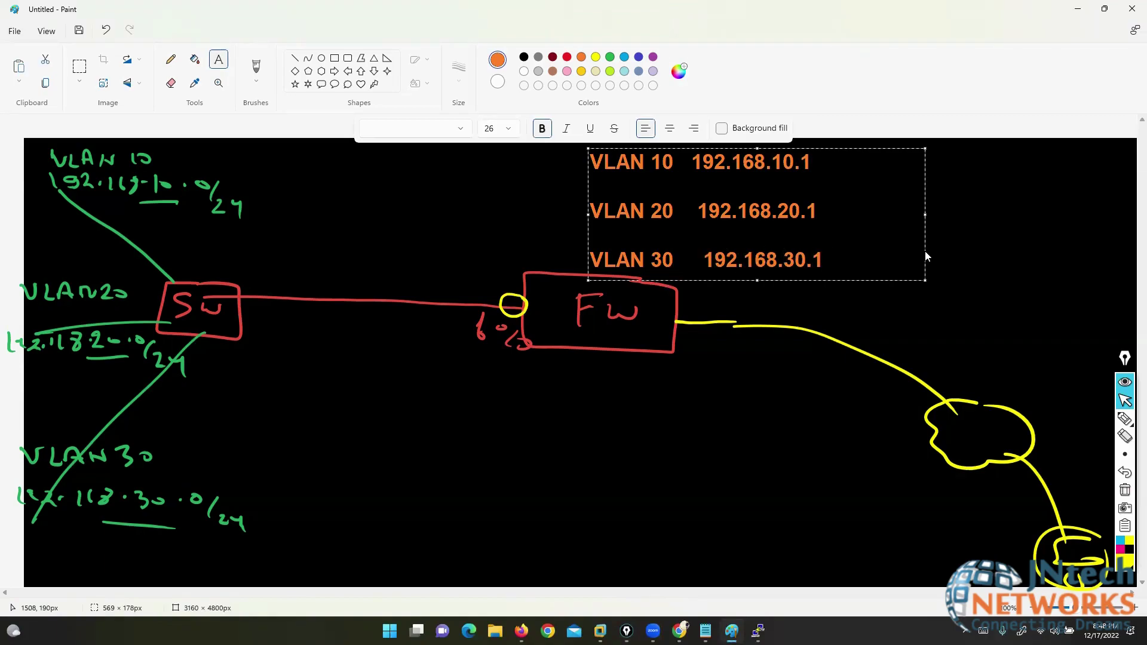
click(801, 411)
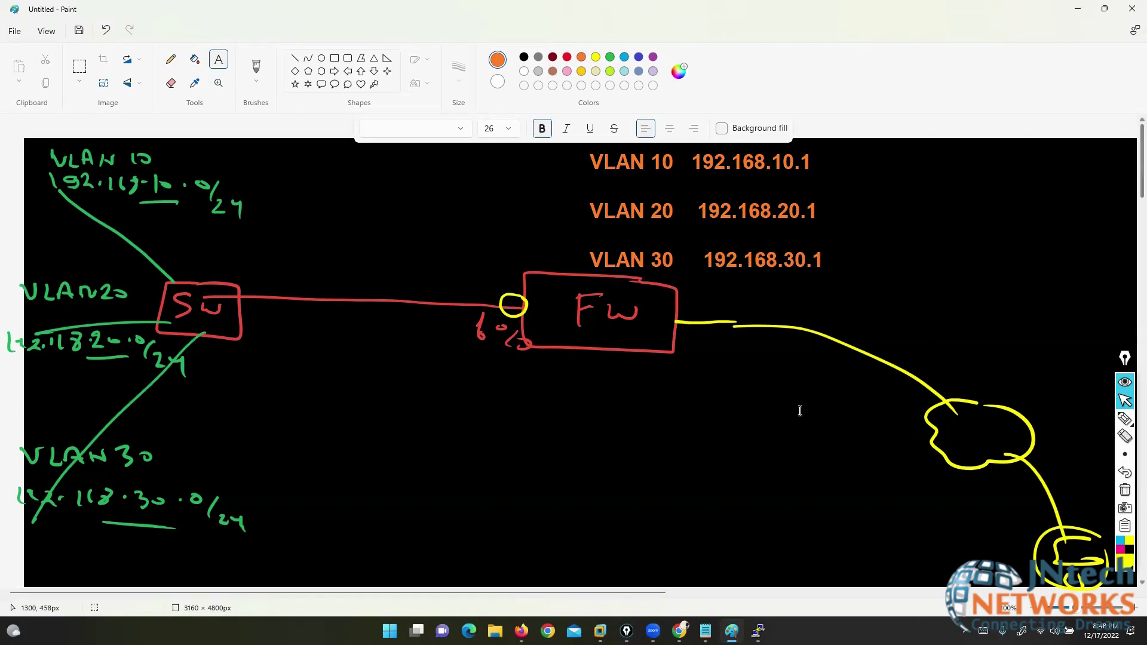
- Circle the VLAN 10, 20 and 30 subnet notes in yellow, with lines toward their gateways
click(1125, 418)
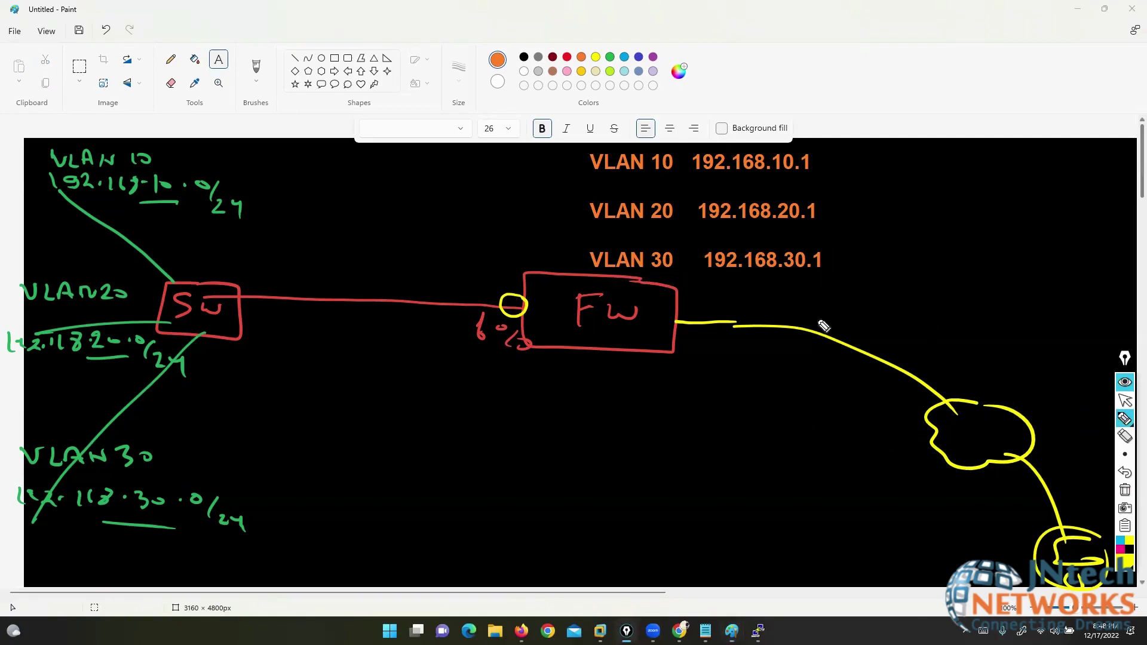
mouse_move(172, 133)
mouse_down()
mouse_move(81, 129)
mouse_move(28, 230)
mouse_move(237, 219)
mouse_move(121, 135)
mouse_up()
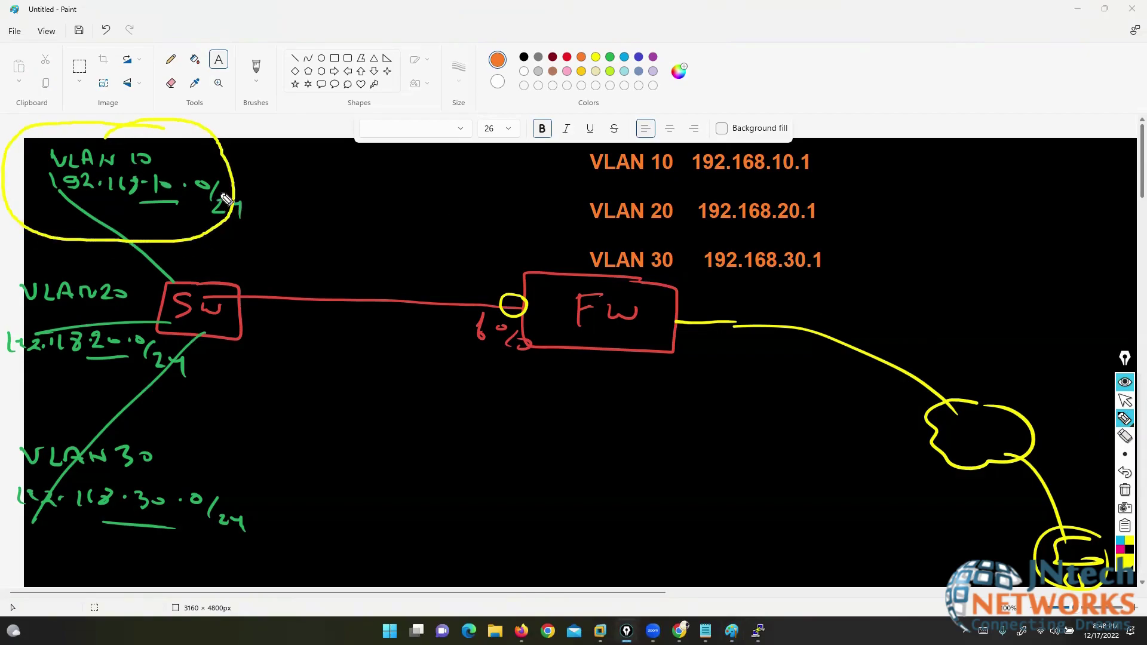
mouse_move(209, 192)
mouse_down()
mouse_move(382, 139)
mouse_move(677, 88)
mouse_move(730, 135)
mouse_move(720, 130)
mouse_up()
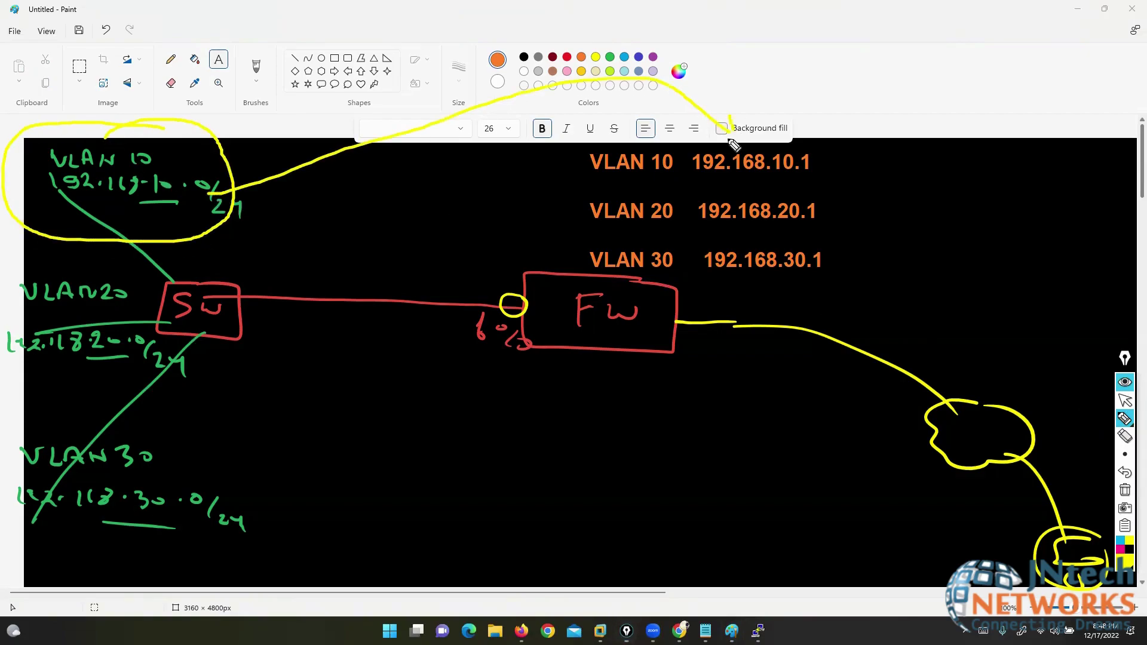
mouse_move(147, 284)
mouse_down()
mouse_move(36, 373)
mouse_move(190, 335)
mouse_move(395, 251)
mouse_move(701, 221)
mouse_up()
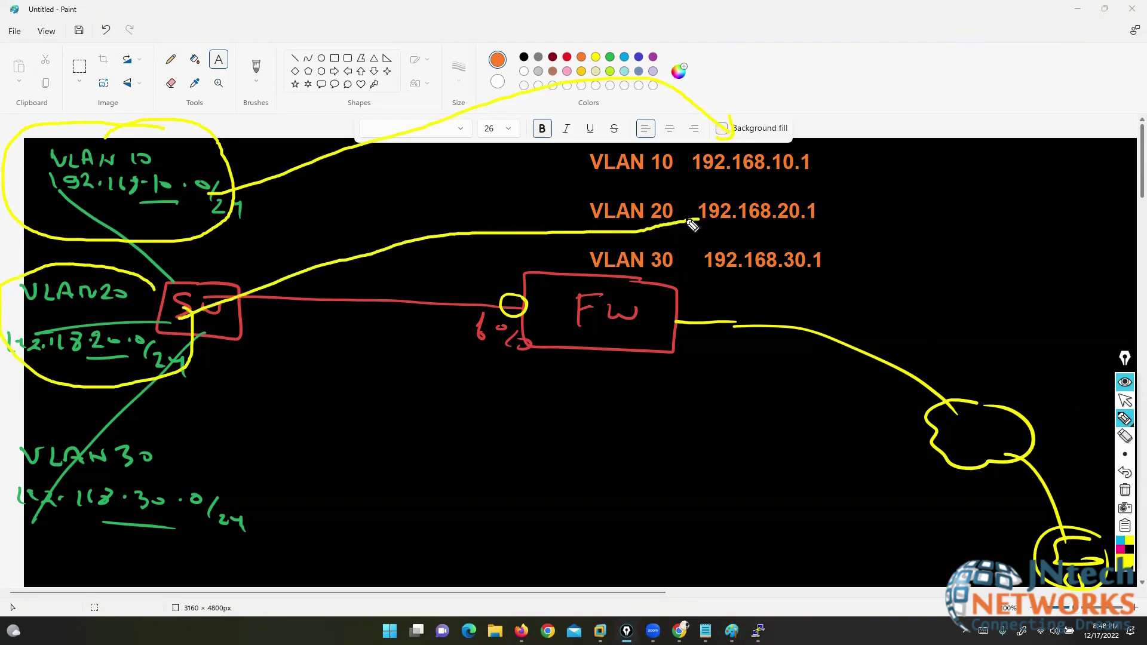
mouse_move(173, 445)
mouse_down()
mouse_move(27, 424)
mouse_move(264, 512)
mouse_move(224, 463)
mouse_up()
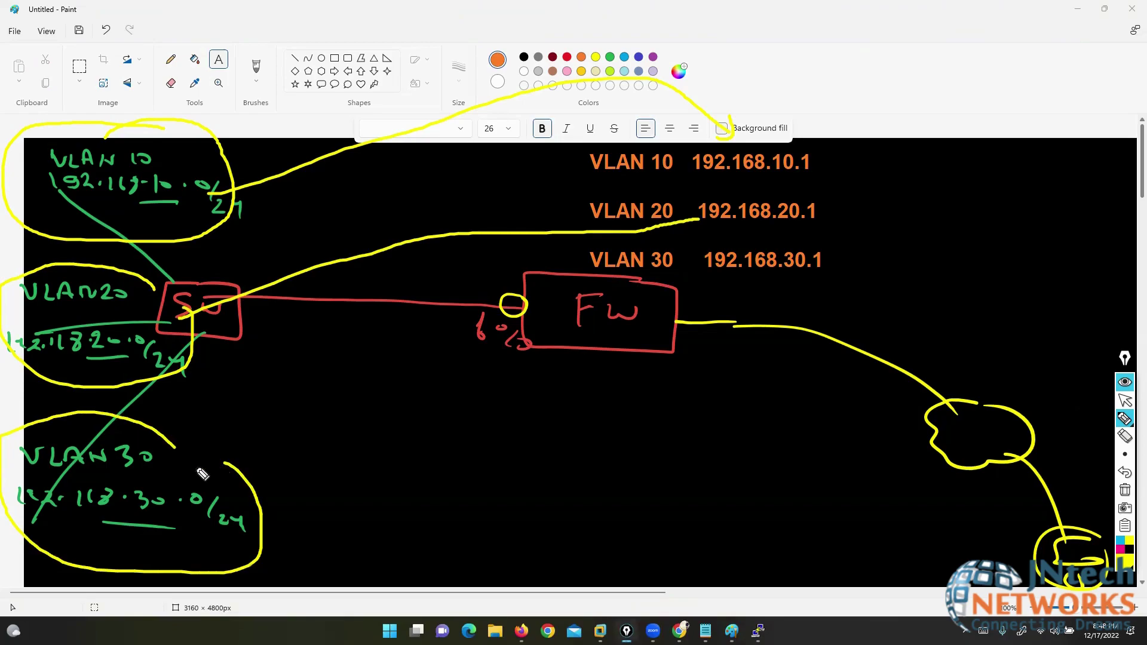
drag(179, 513, 301, 387)
drag(384, 342, 698, 261)
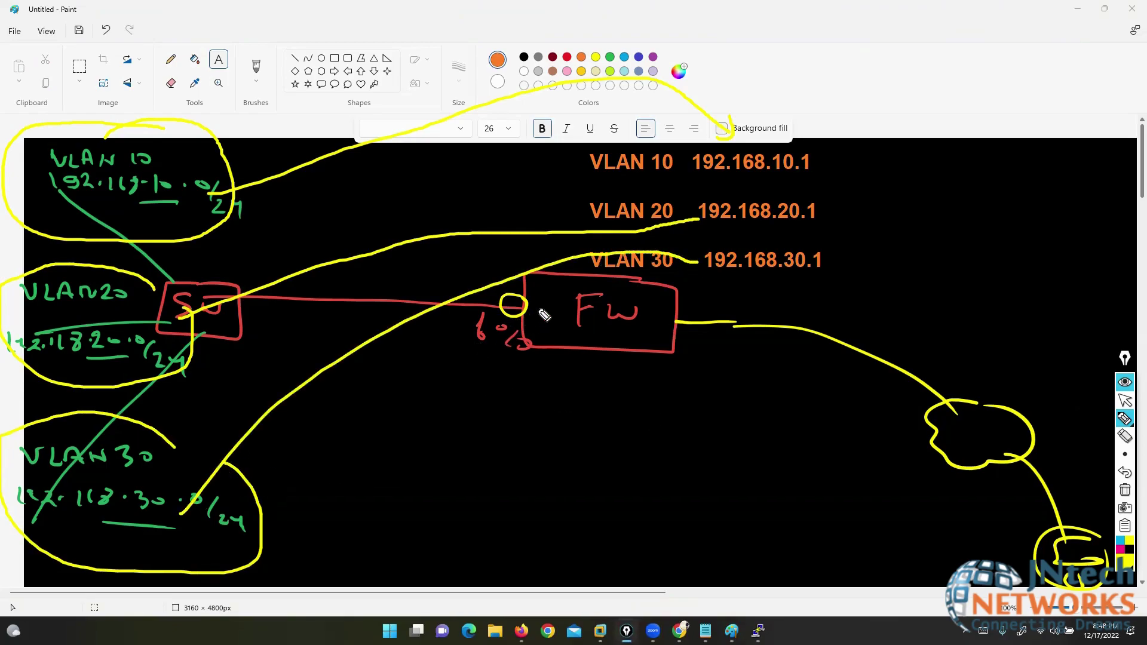
drag(528, 306, 556, 300)
- Erase the stray connecting lines and circle the switch port on the firewall link
click(1125, 436)
click(313, 167)
drag(363, 274, 415, 393)
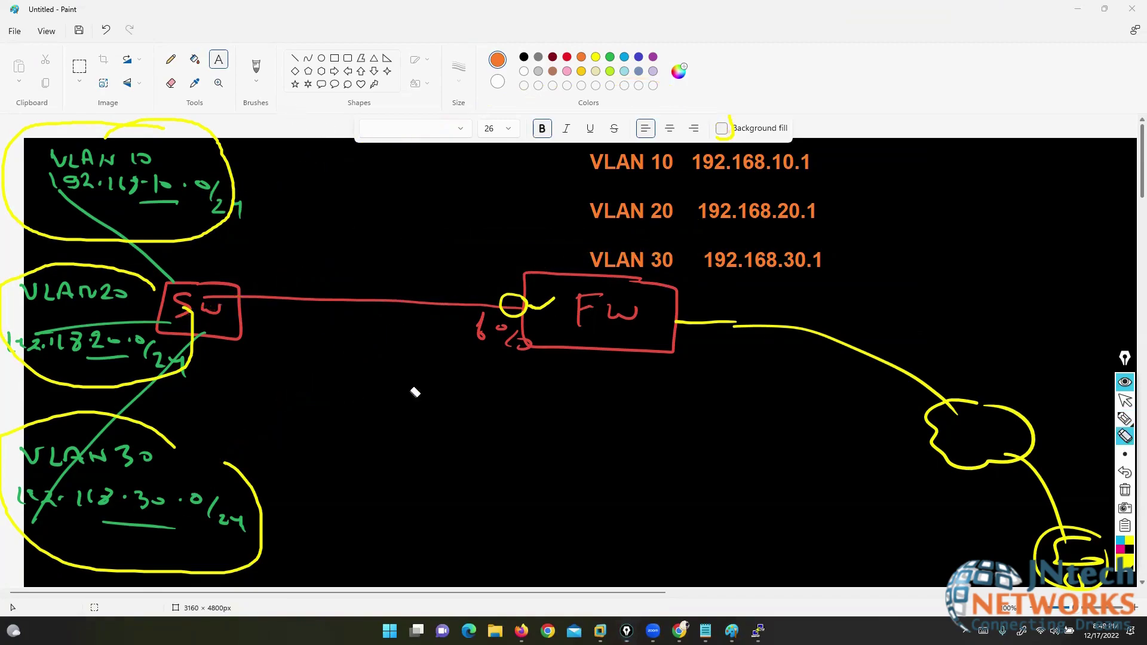
click(1099, 422)
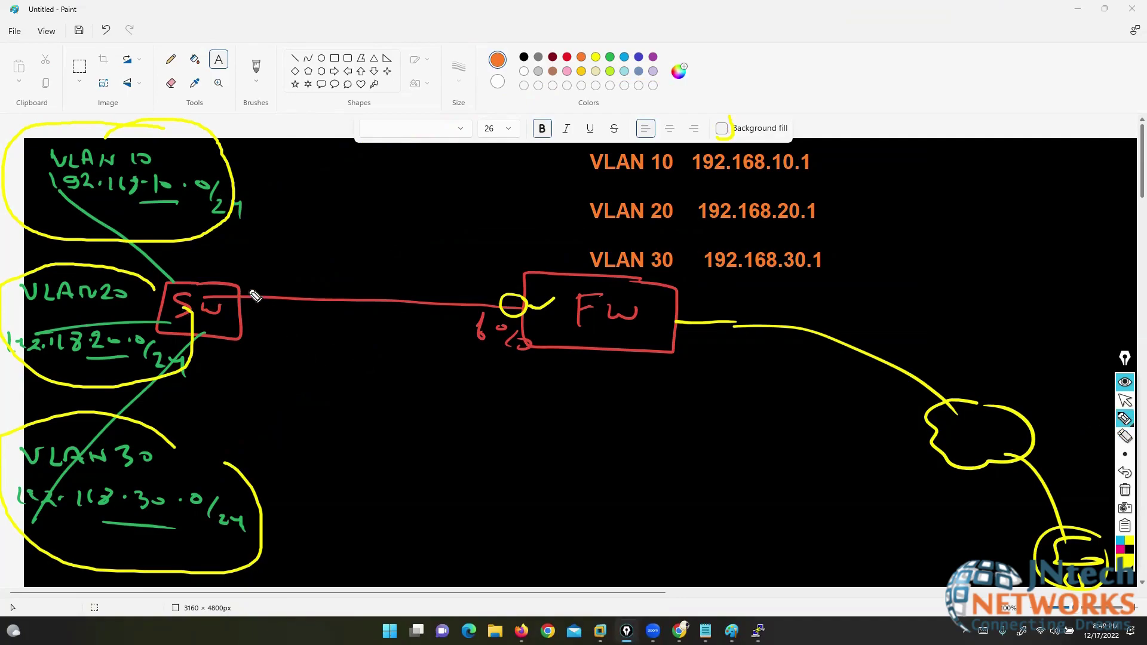
mouse_move(248, 287)
mouse_down()
mouse_move(257, 314)
mouse_move(270, 288)
mouse_move(247, 293)
mouse_up()
- Label the switch–firewall link TRUNK, then bring the FortiGate login page forward in Firefox
click(1126, 400)
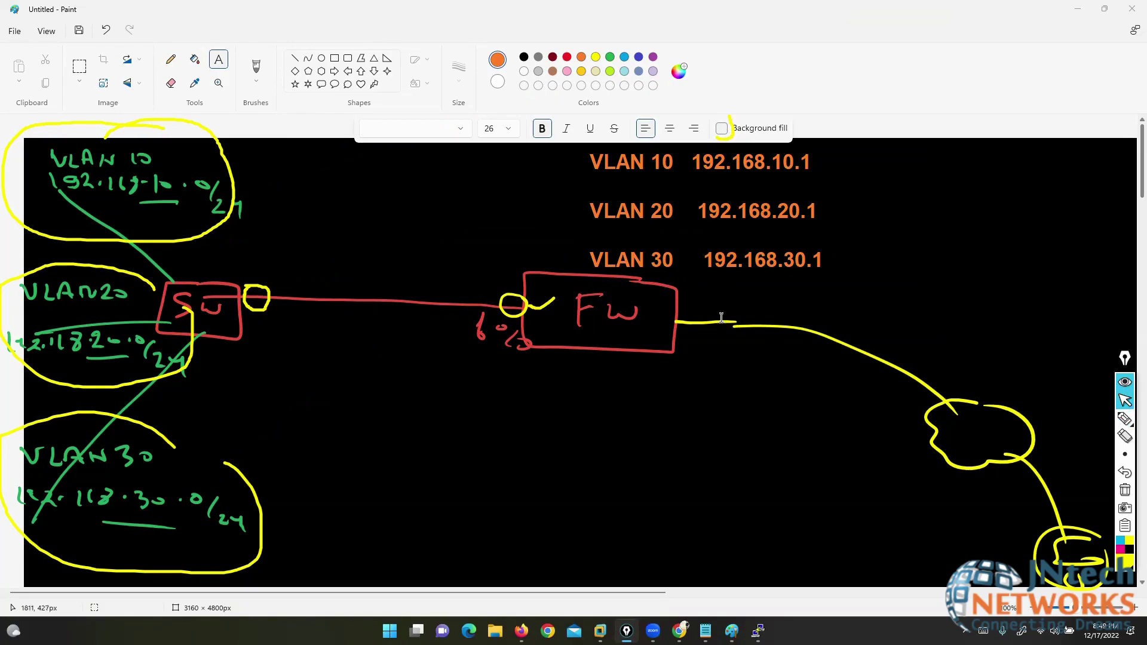
click(253, 266)
text(TRUNK)
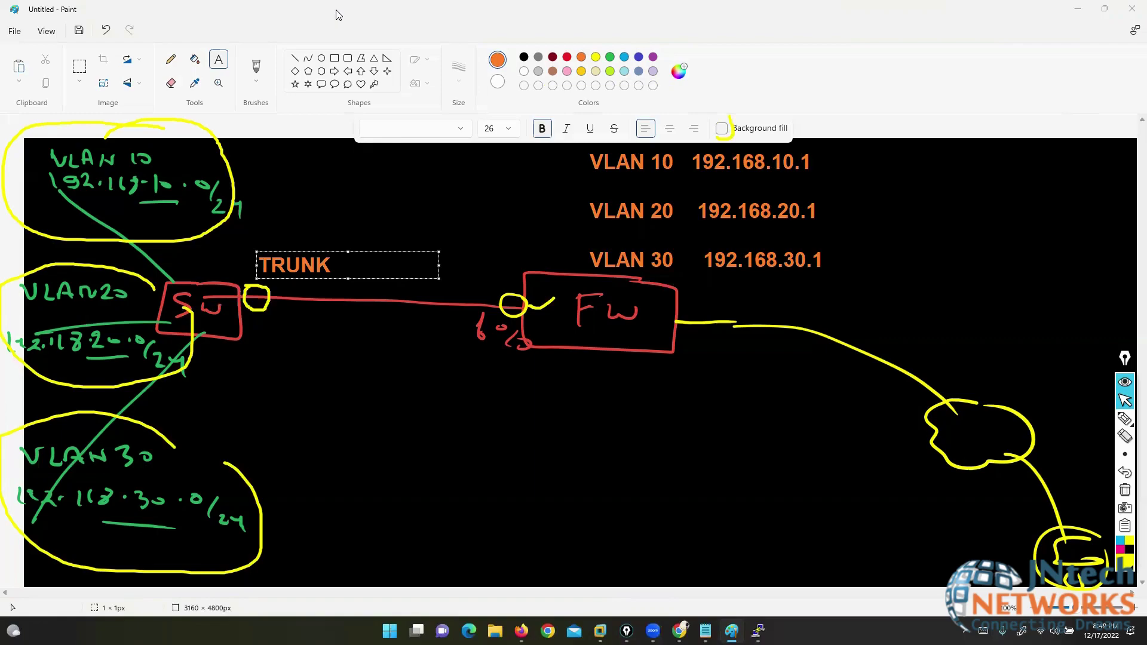
click(345, 287)
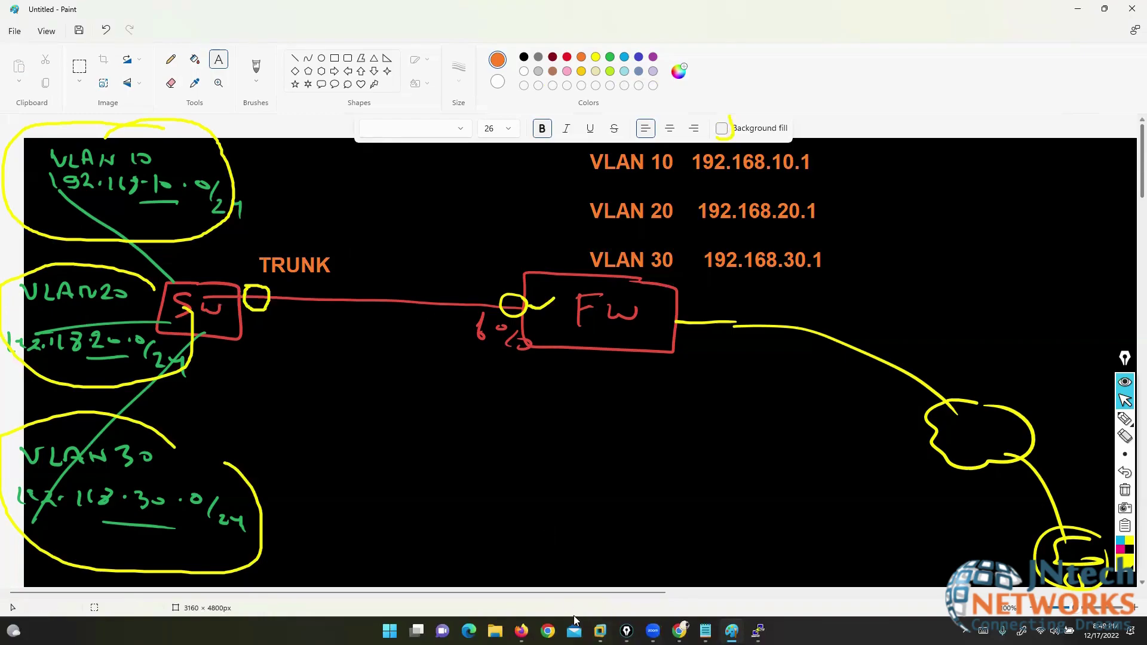
click(522, 631)
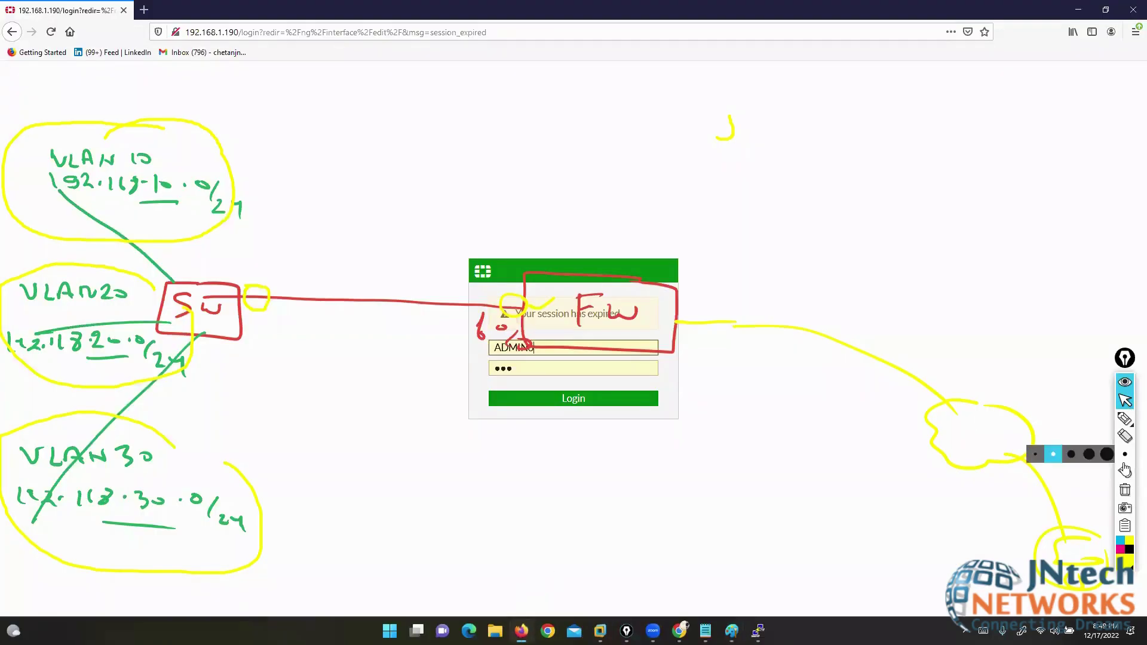
- Log back into FortiGate as admin with the password, declining to save the login
click(1126, 489)
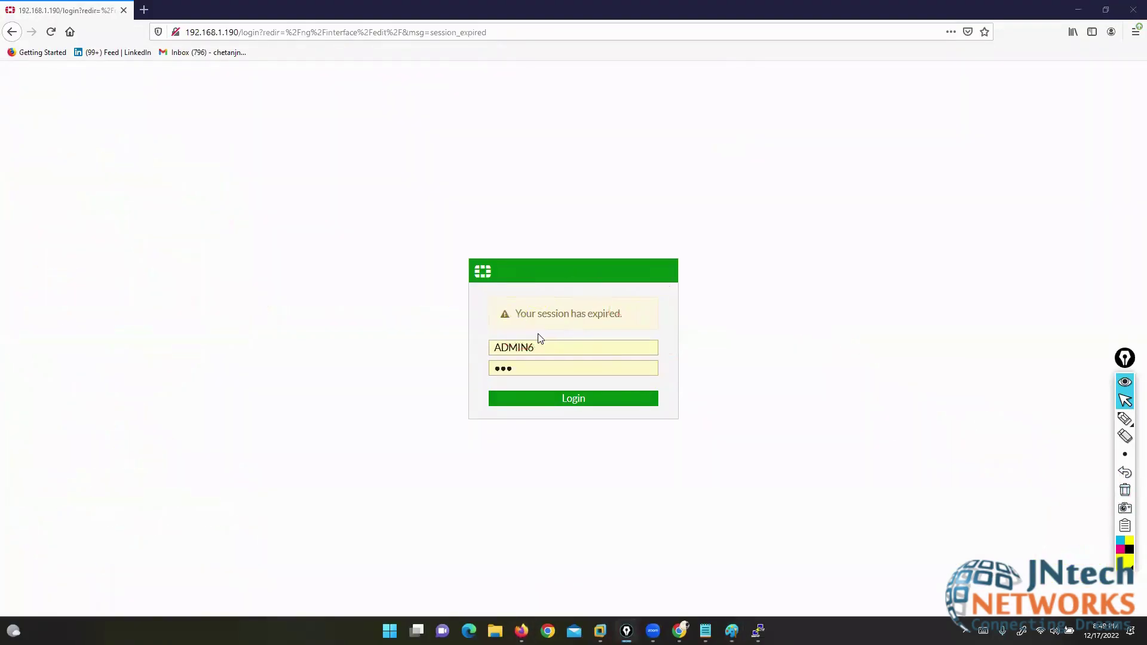
double_click(539, 347)
key(End)
key(BackSpace)
key(BackSpace)
key(BackSpace)
key(BackSpace)
key(BackSpace)
key(BackSpace)
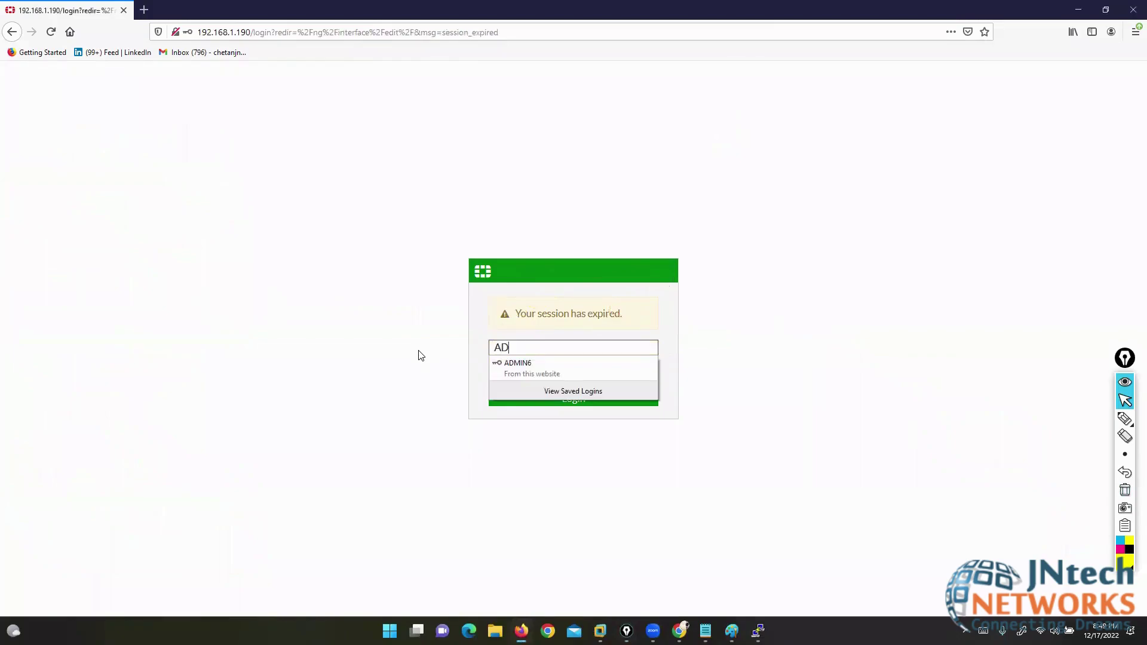
text(admin)
key(Tab)
text(123)
key(Return)
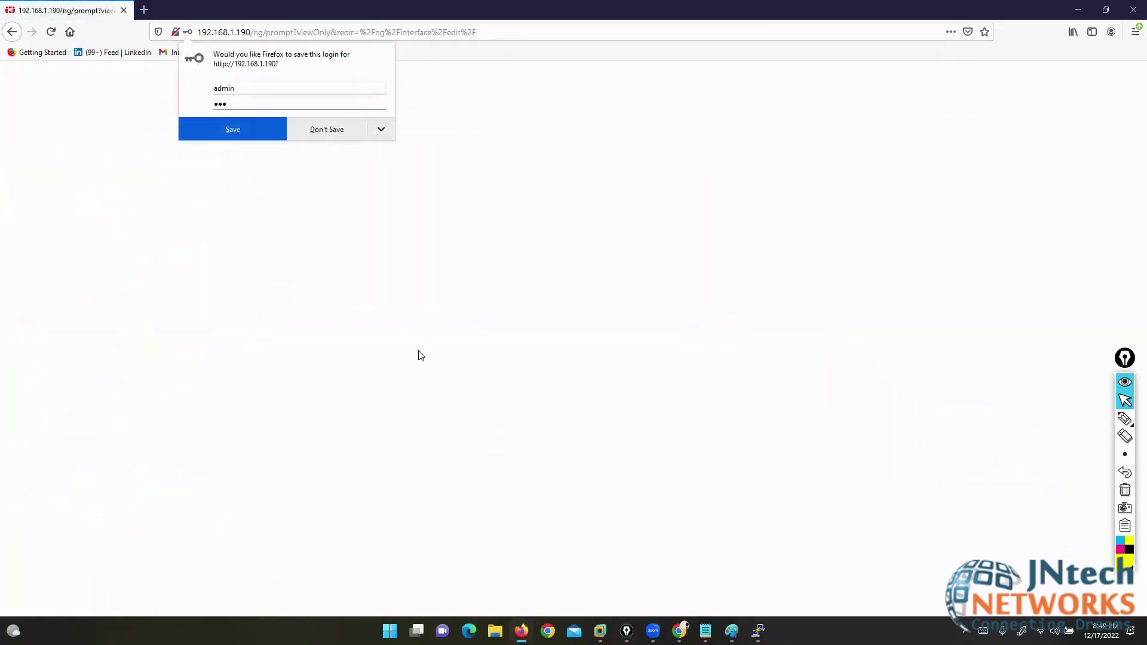
click(356, 129)
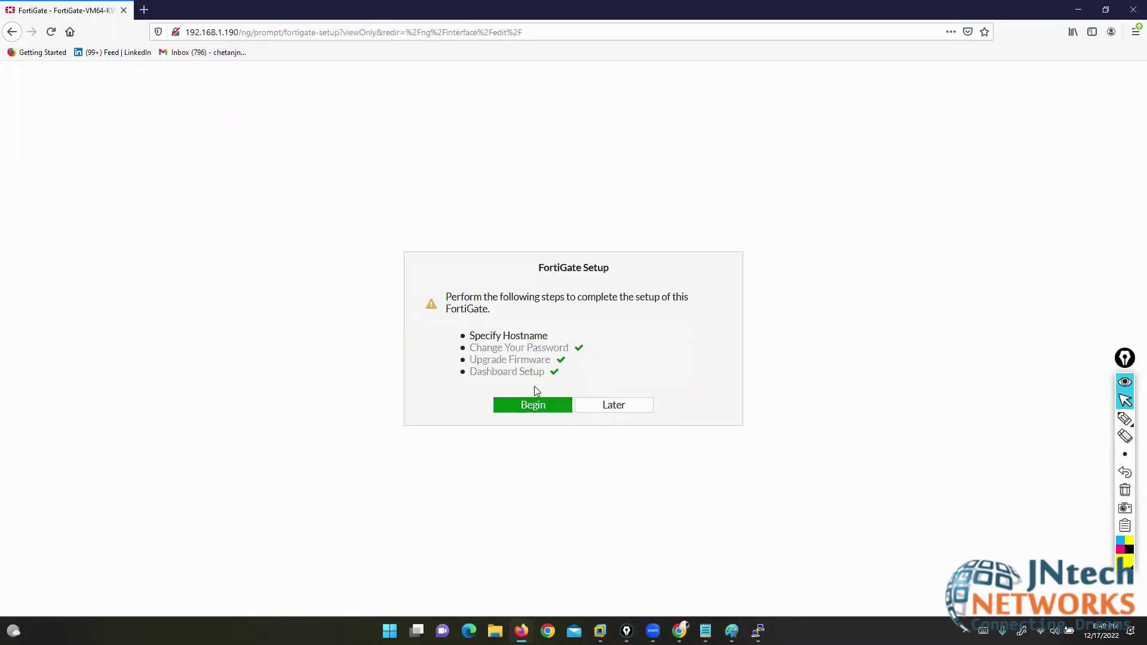
- Skip the setup and FortiOS 6.4.4 notices, return to Interfaces, select port3 and open Create New
click(603, 407)
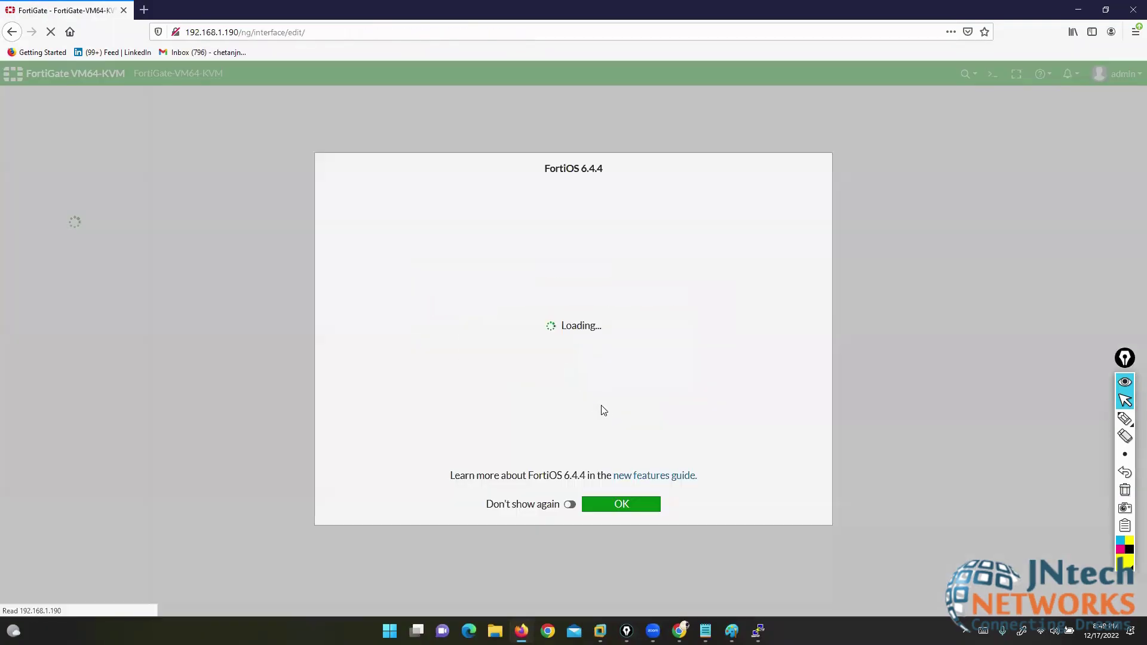
click(621, 509)
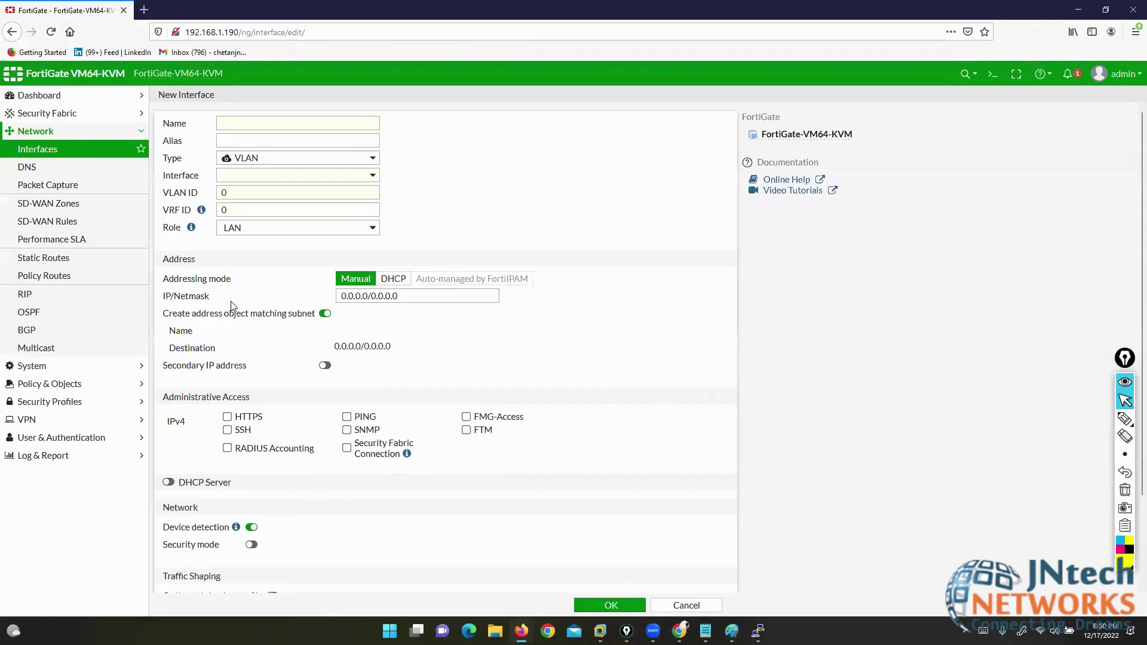
click(27, 150)
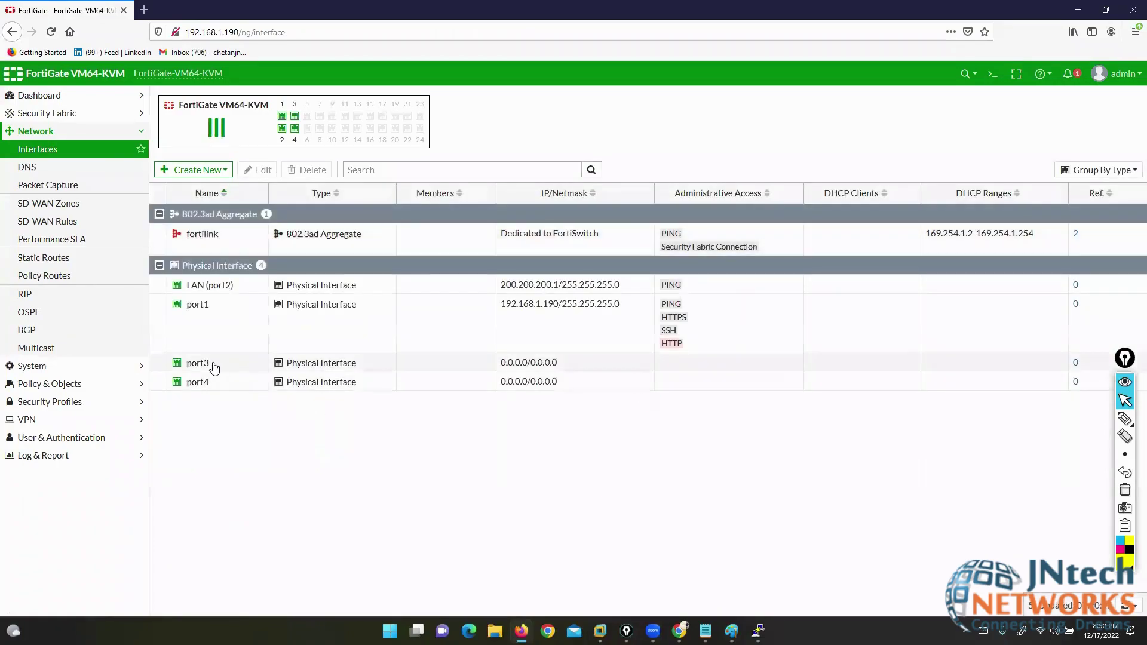
click(216, 385)
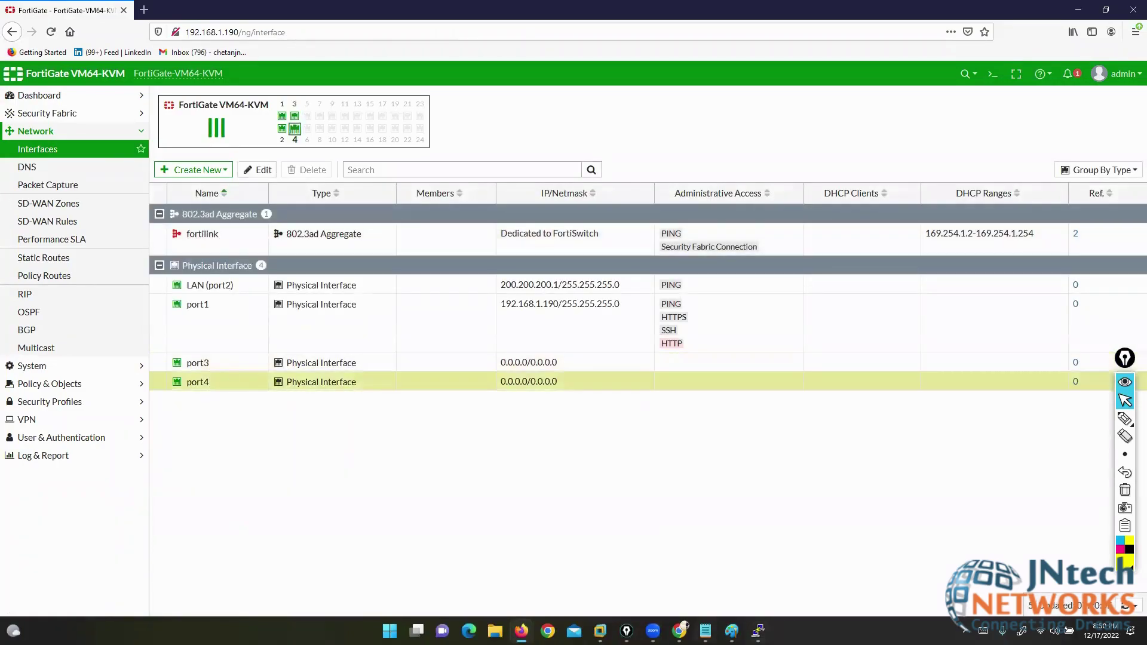
key(alt+Tab)
click(1122, 474)
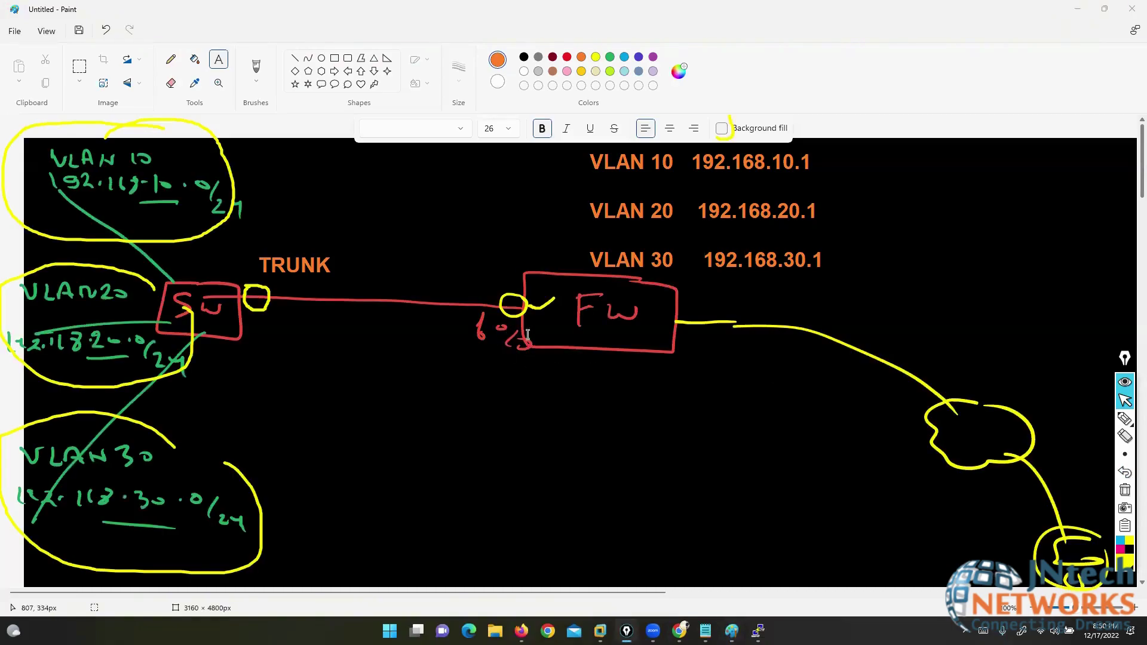
click(1077, 9)
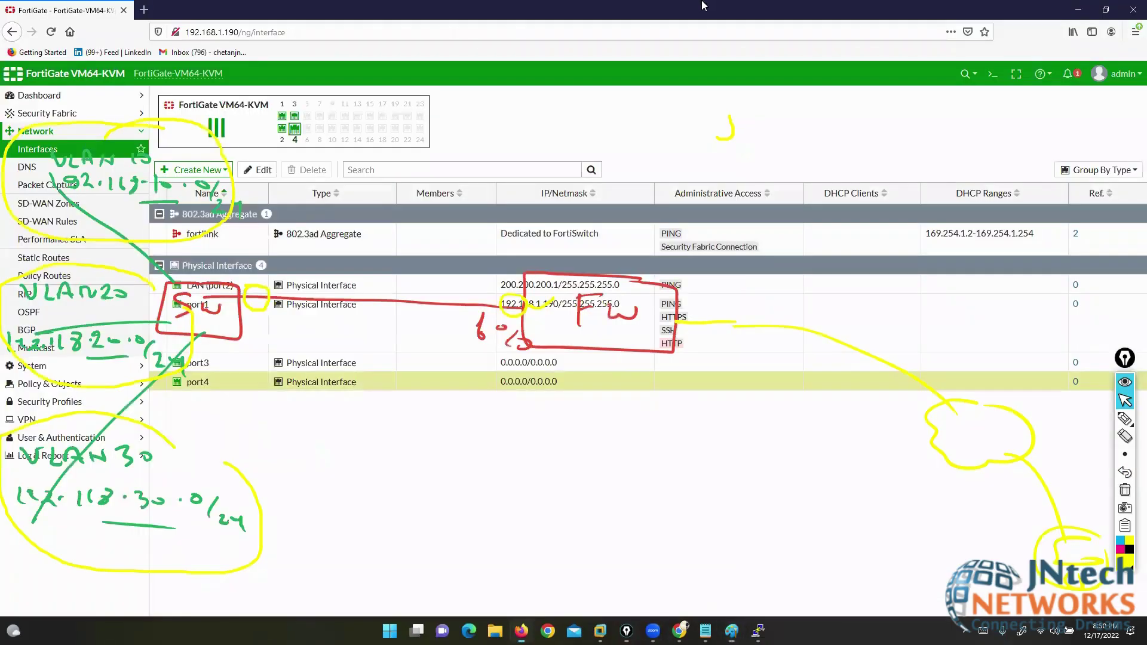
click(1125, 490)
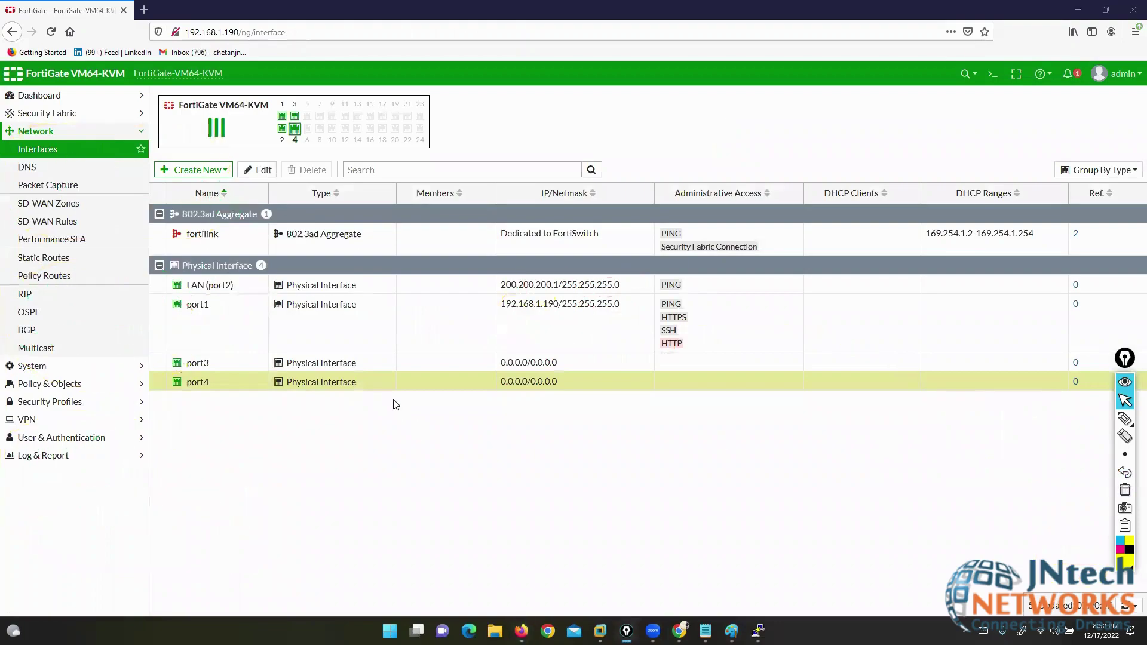
click(210, 363)
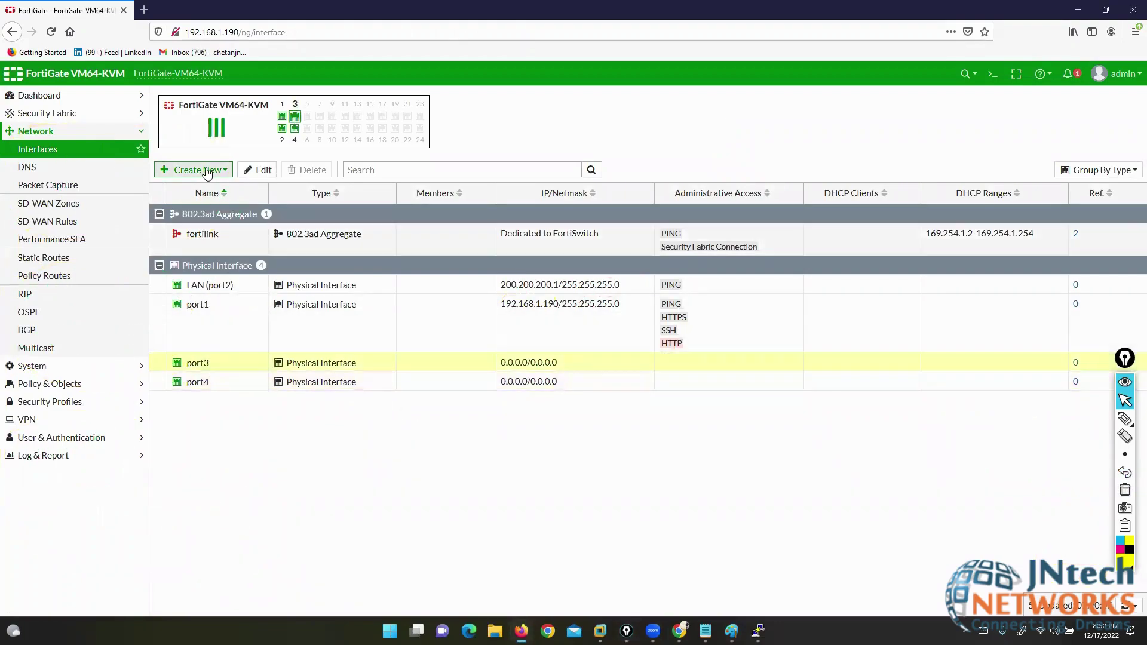
click(208, 171)
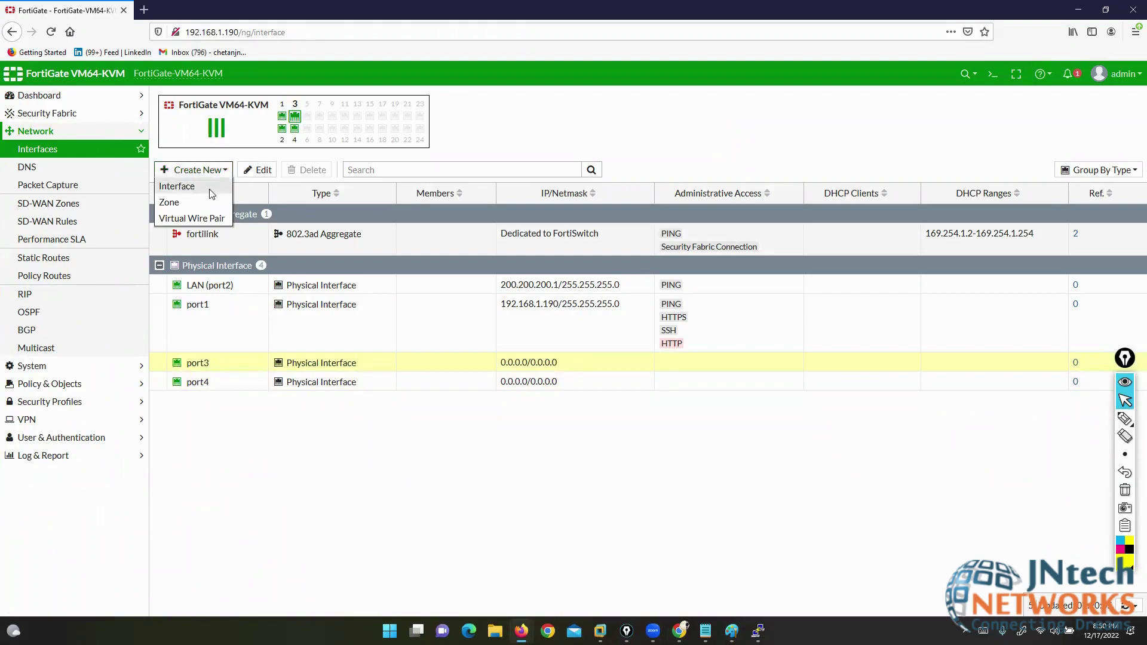
- Create interface VLAN10 (FORMKT) on port3, VLAN ID 10, 192.168.10.1/24, with PING allowed
click(210, 187)
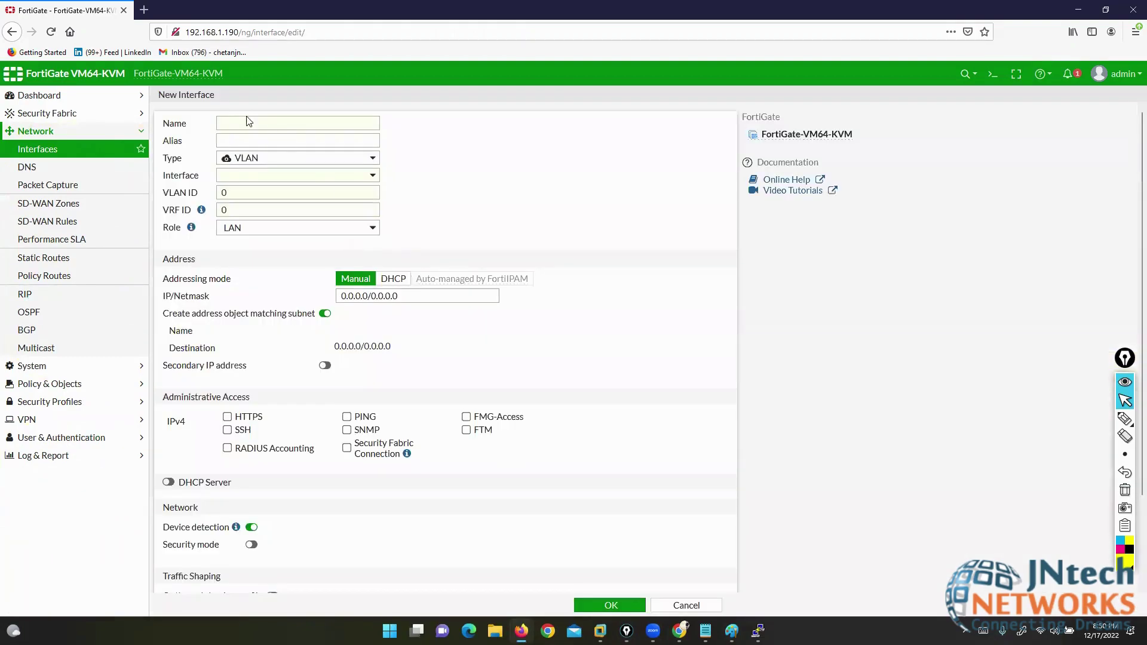
click(247, 121)
text(VLAN)
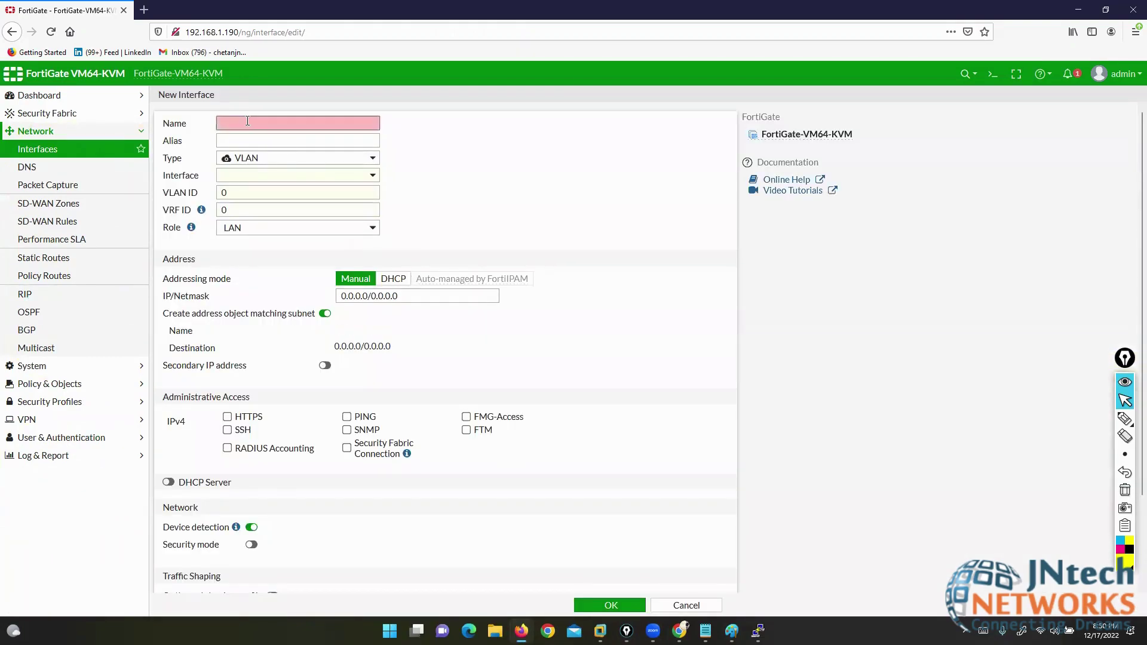
text(10)
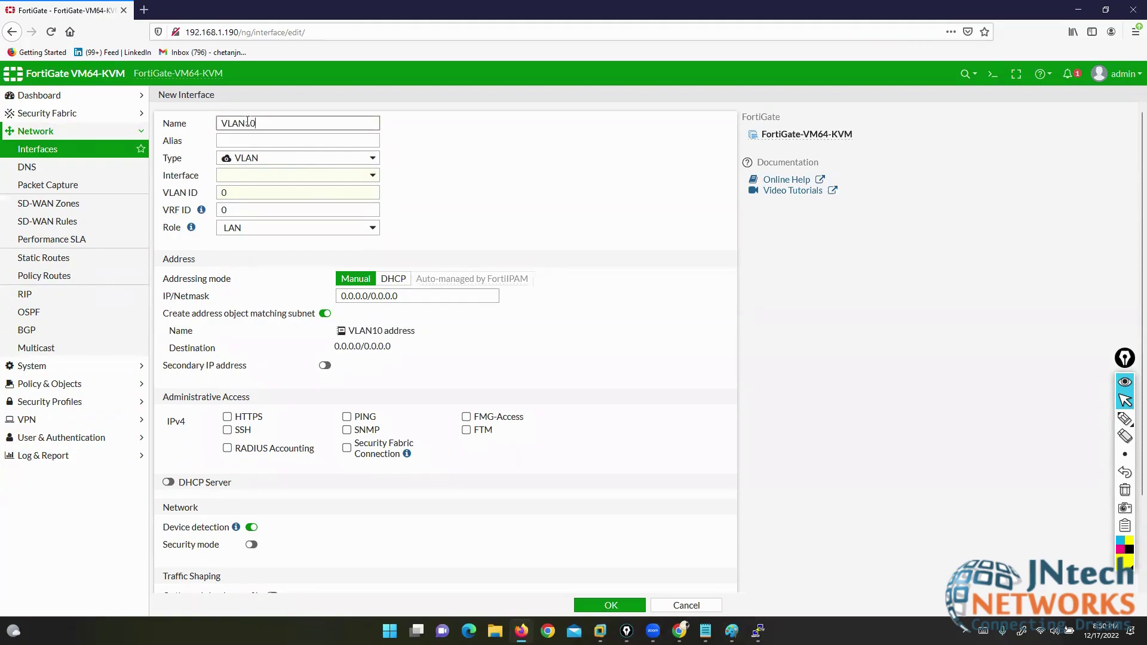
key(Tab)
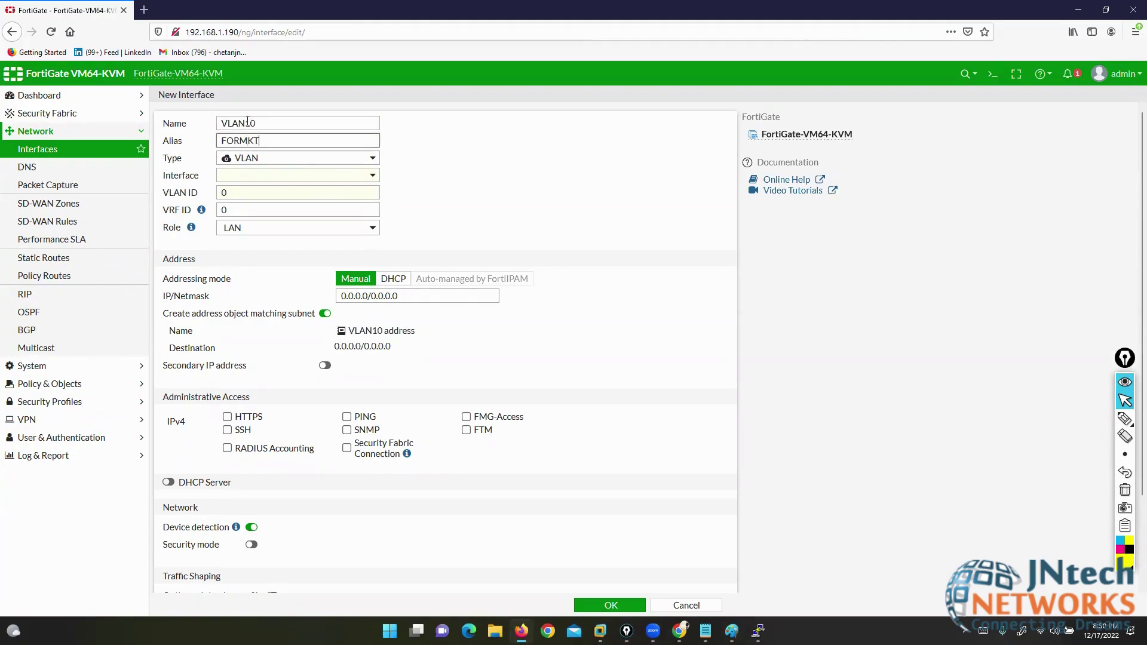
click(357, 175)
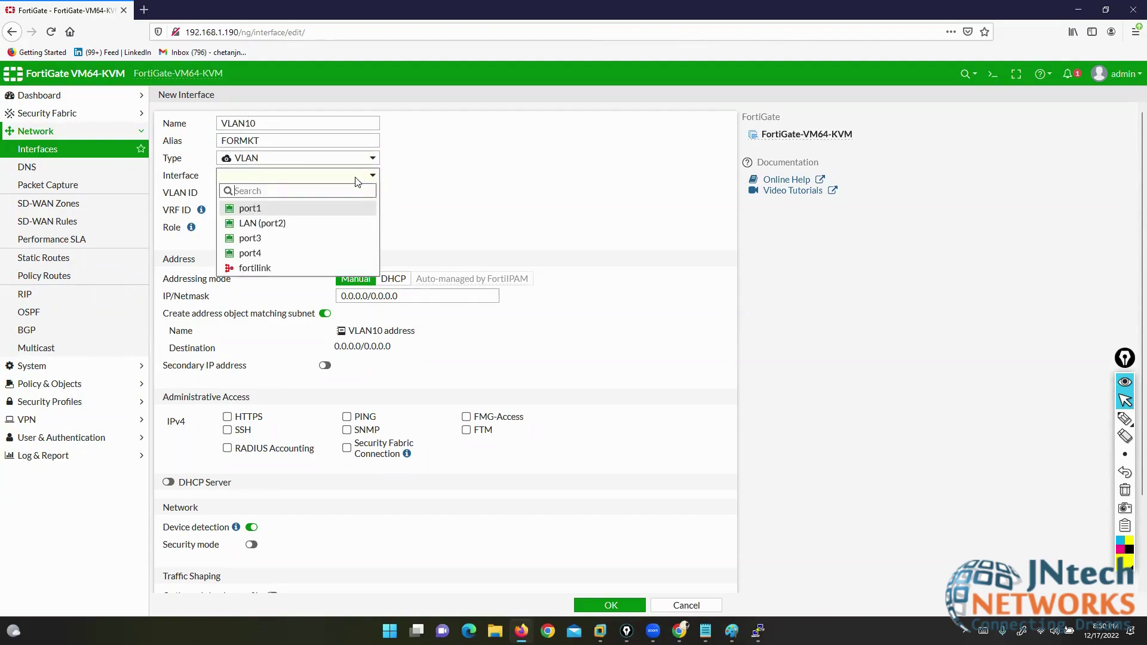
click(272, 238)
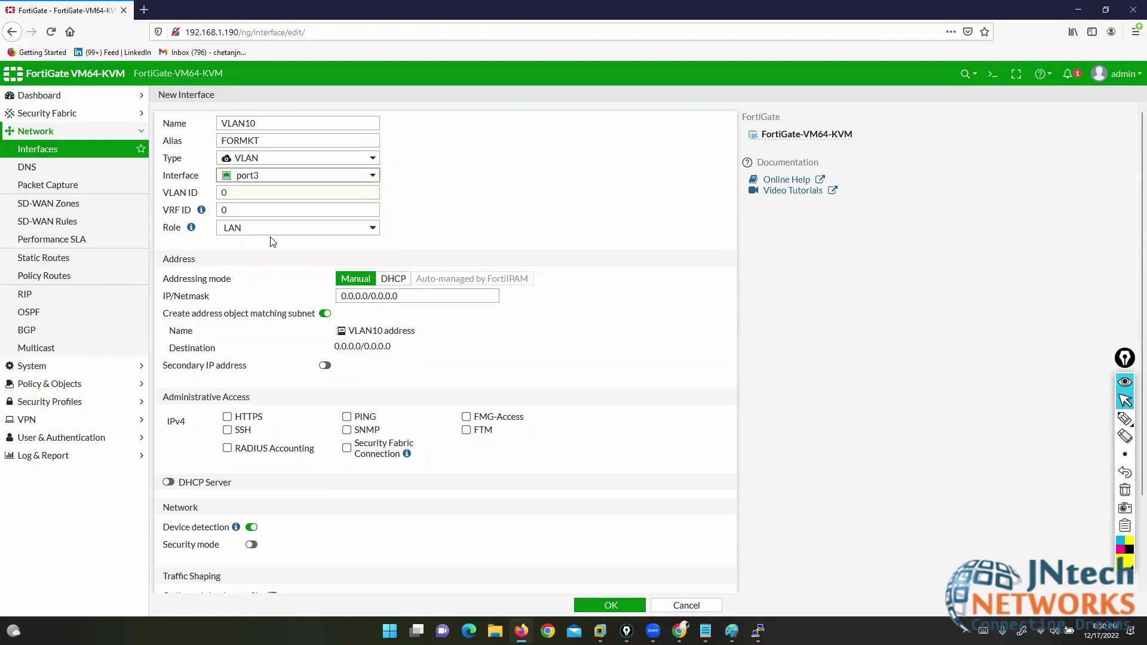
click(227, 193)
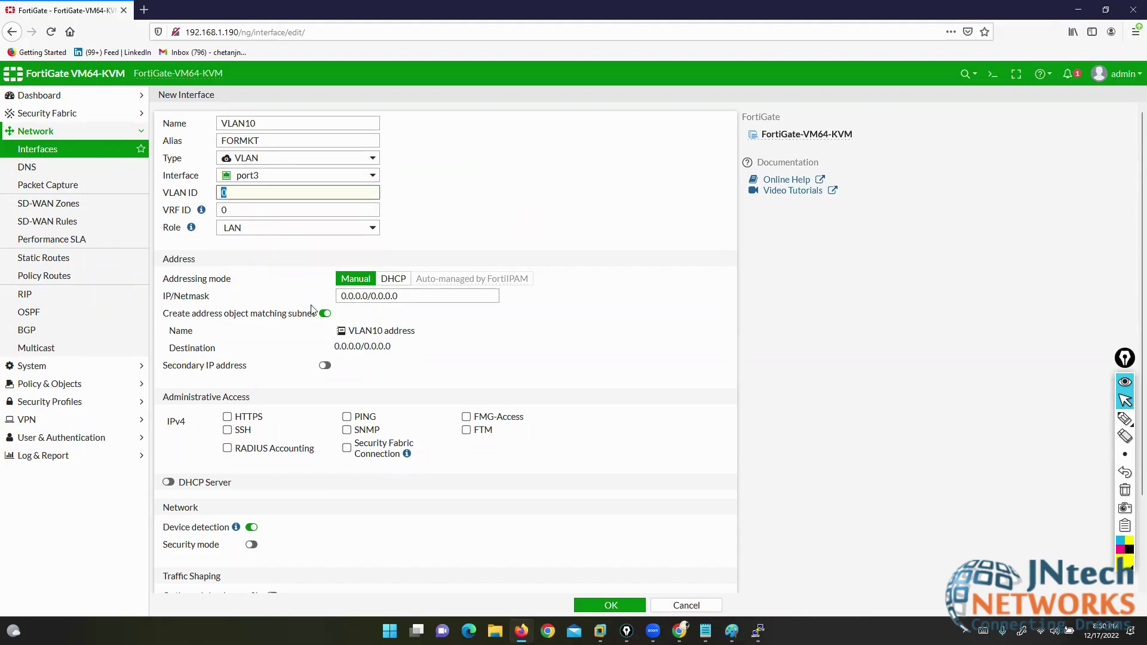
click(401, 296)
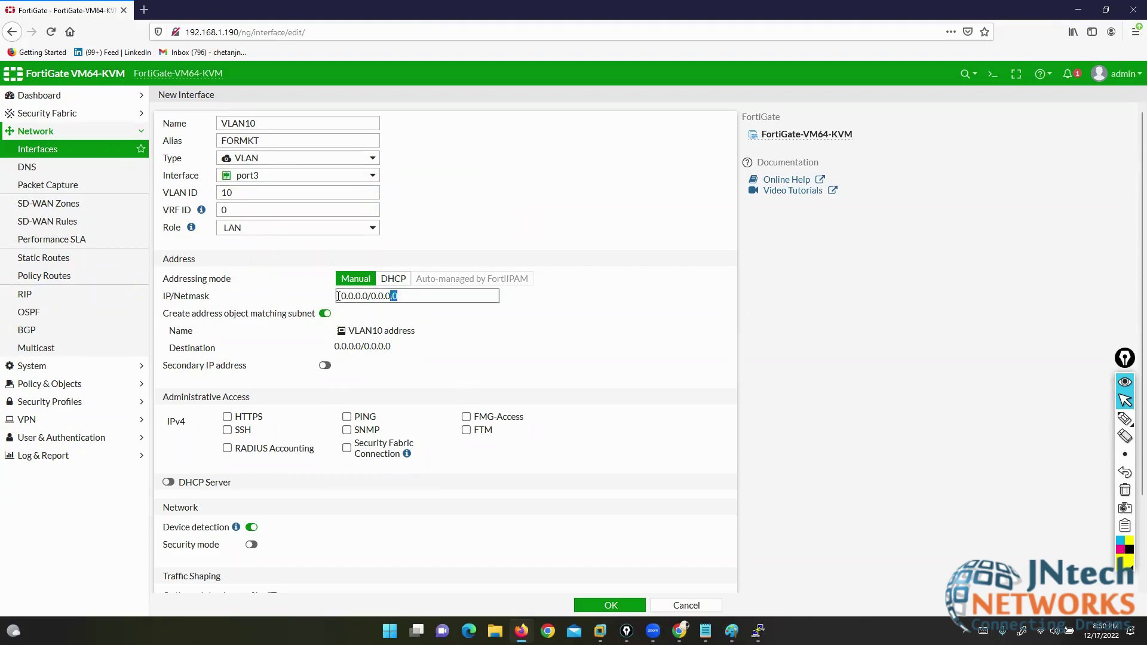
text(192.168)
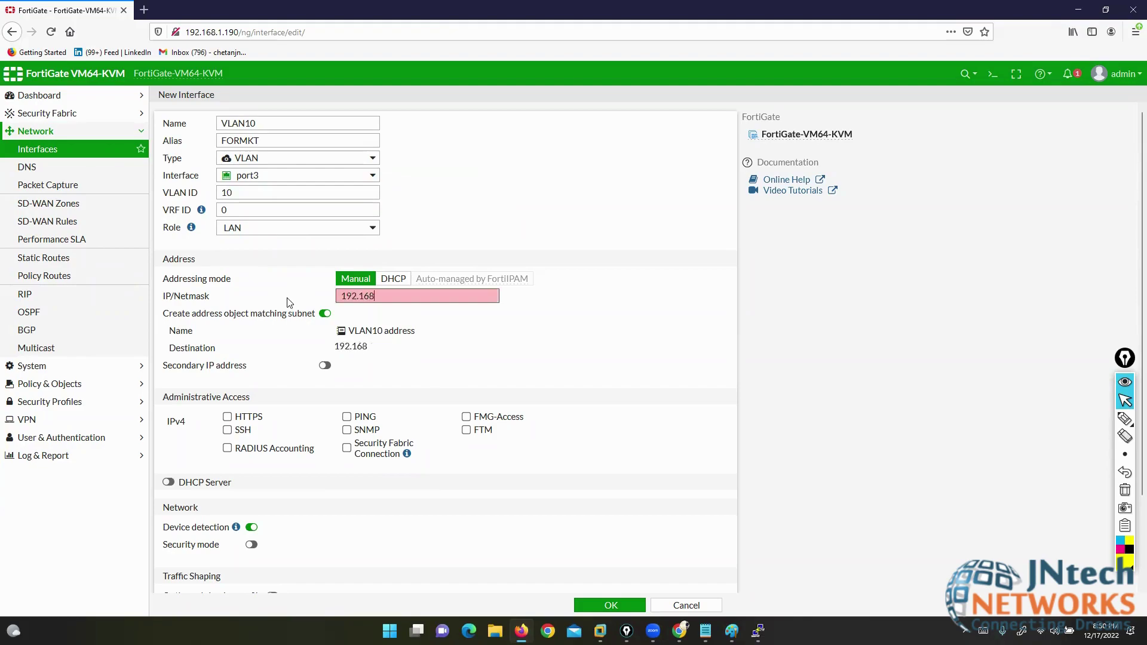
text(.10.1/24)
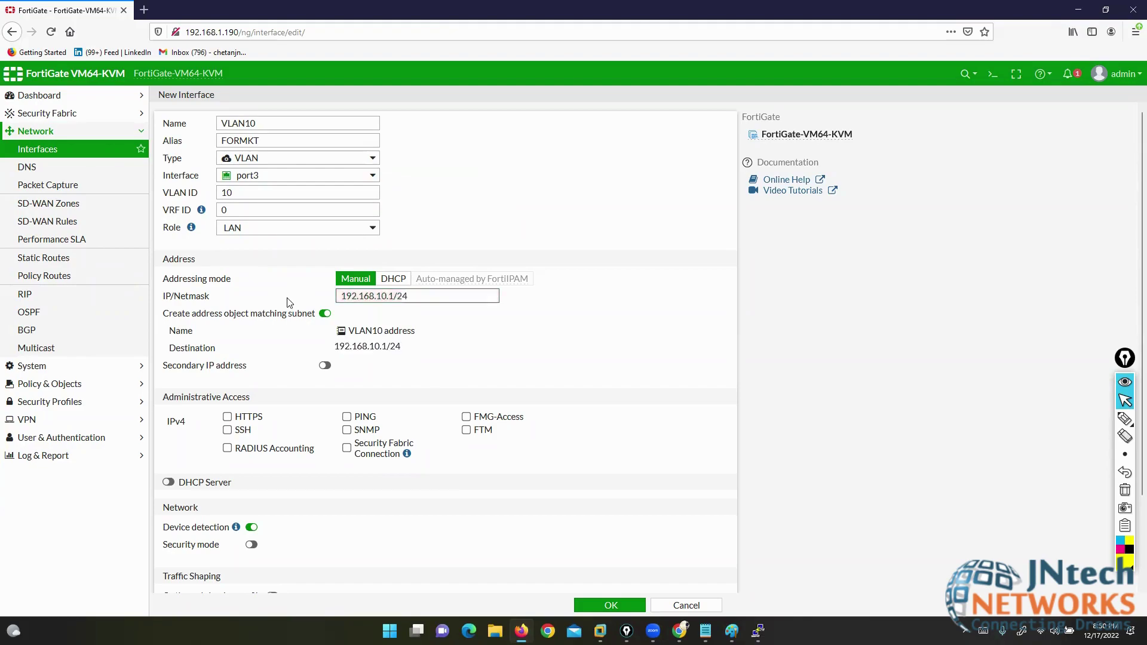
click(347, 417)
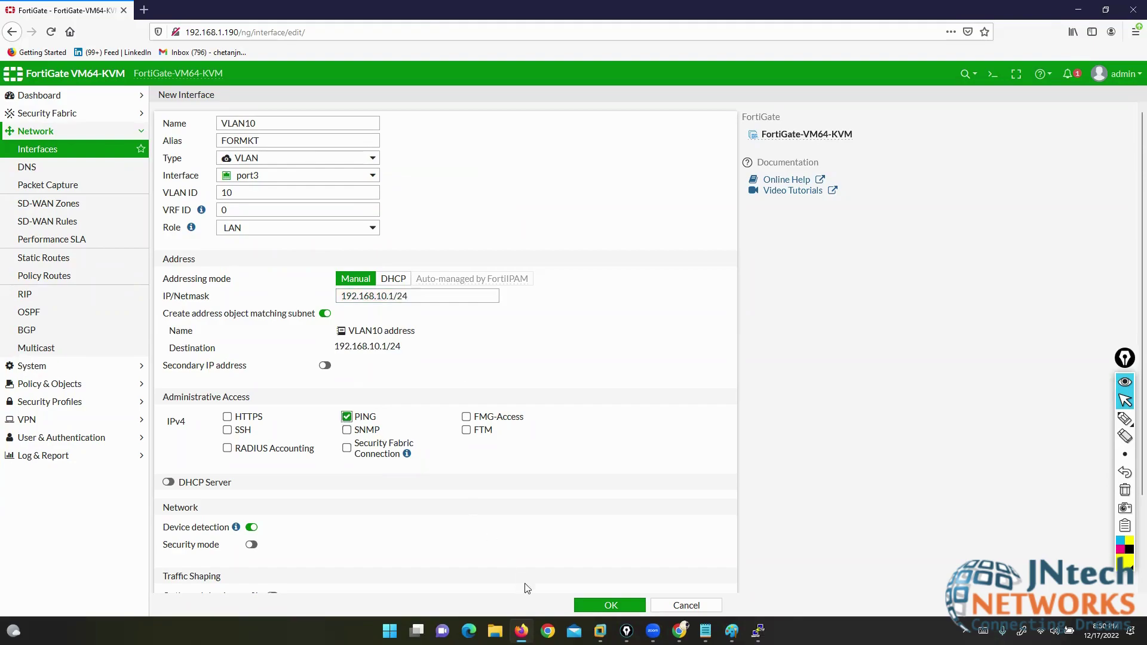
click(616, 606)
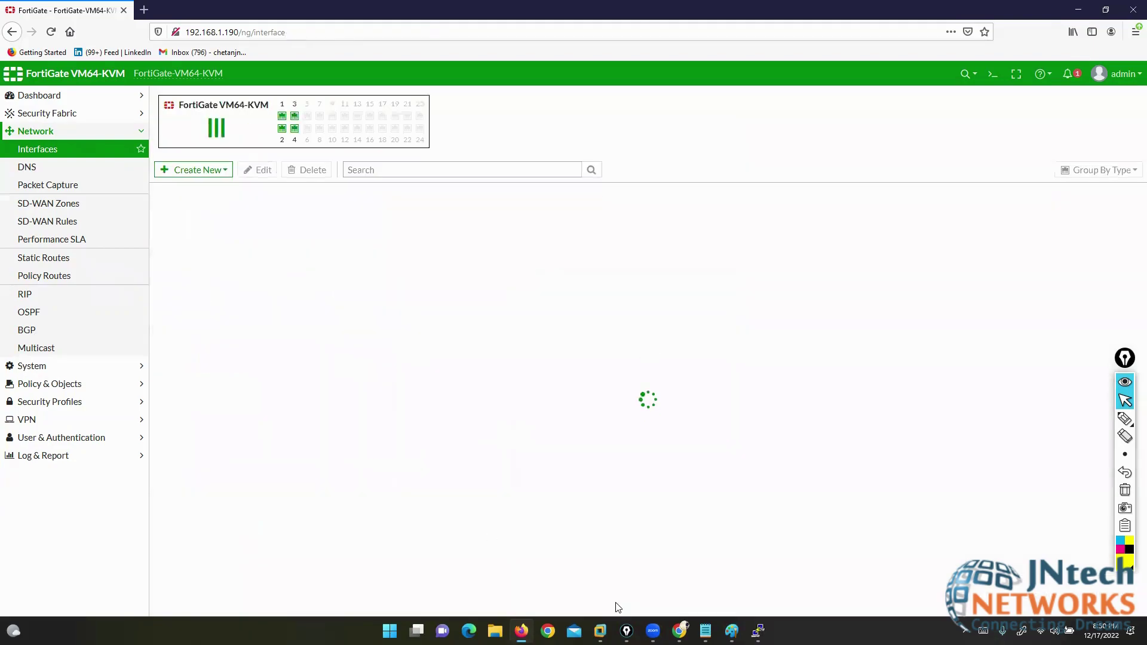
- Create interface VLAN20 (FORSALES) on port3, VLAN ID 20, 192.168.20.1/24, with PING allowed
click(195, 172)
click(182, 189)
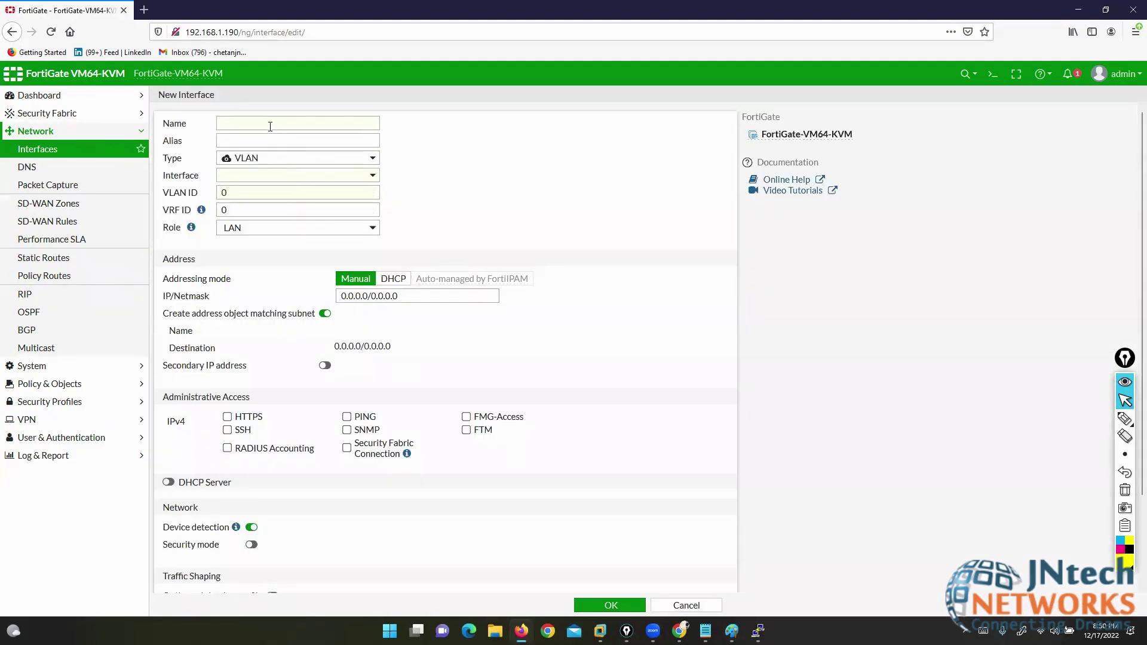
click(270, 126)
text(VLAN20)
key(Tab)
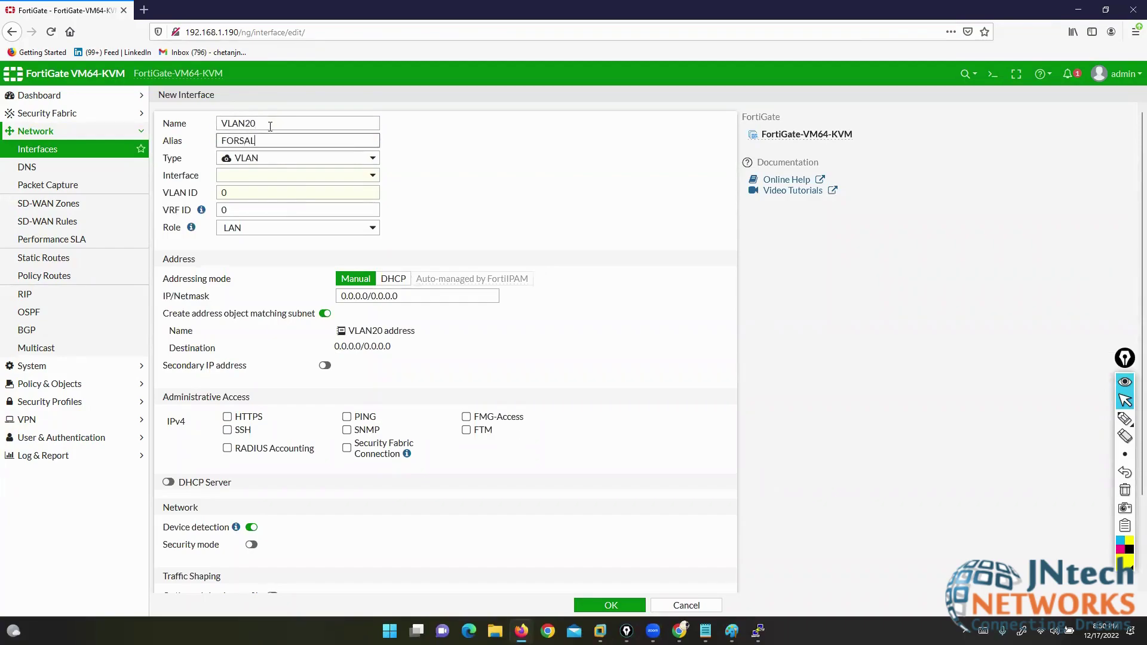
click(303, 183)
click(256, 245)
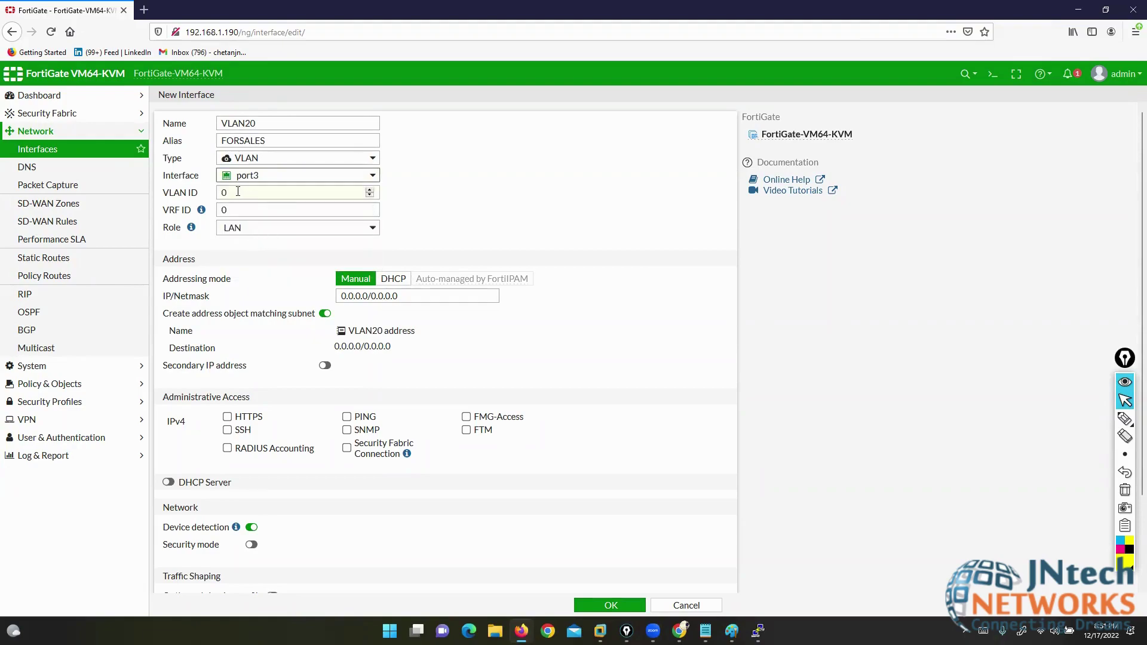
key(Tab)
text(20)
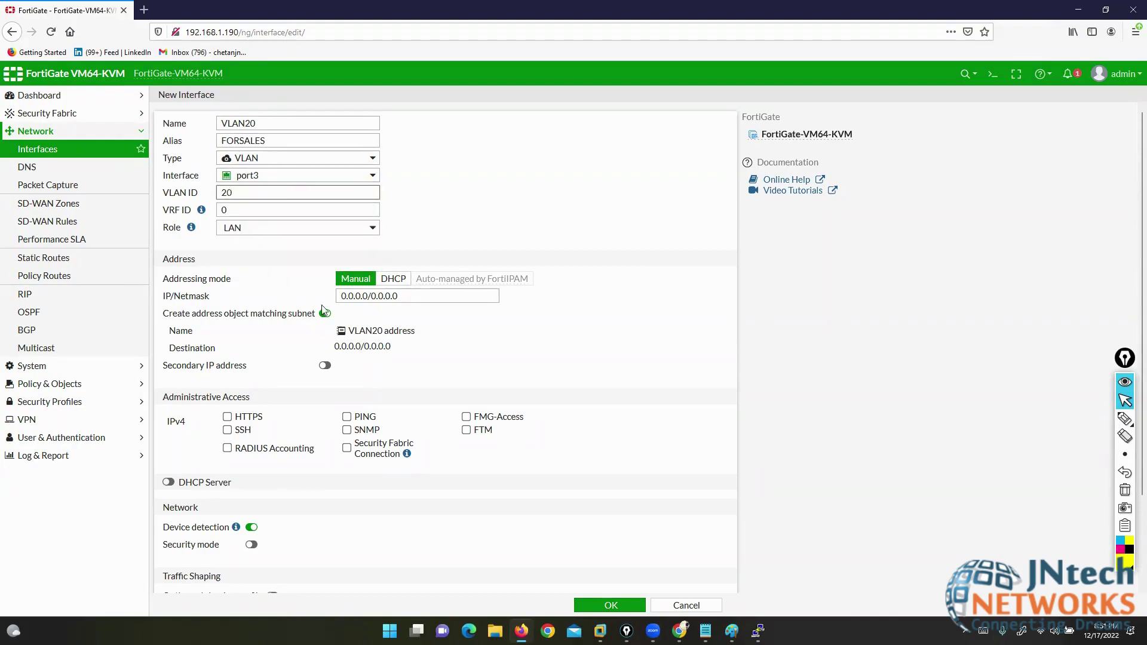
click(286, 298)
text(192.1)
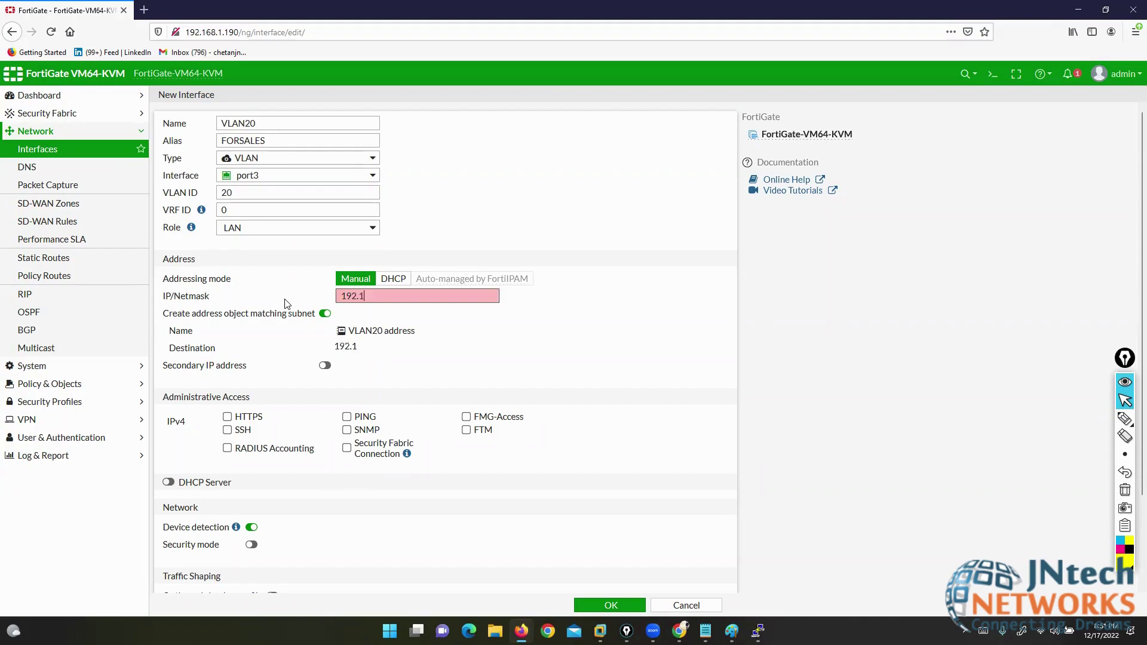
text(68.20.1/24)
click(347, 416)
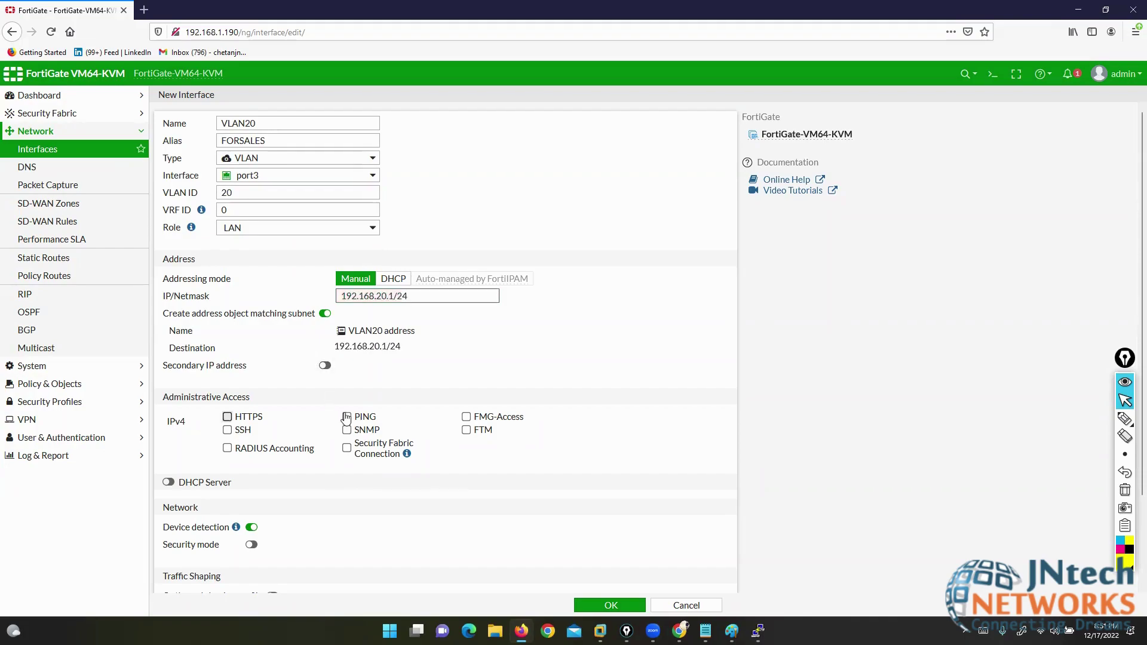
click(609, 606)
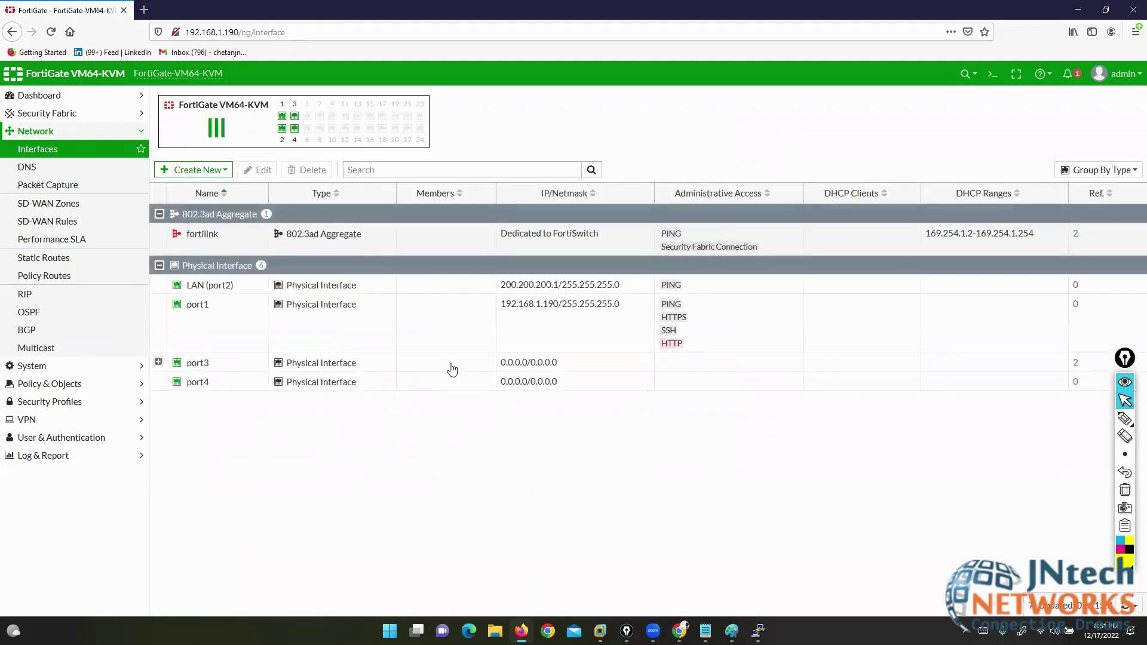
- Create interface VLAN30 (FORHR) on port3, VLAN ID 30, 192.168.30.1/24, with PING allowed
click(191, 172)
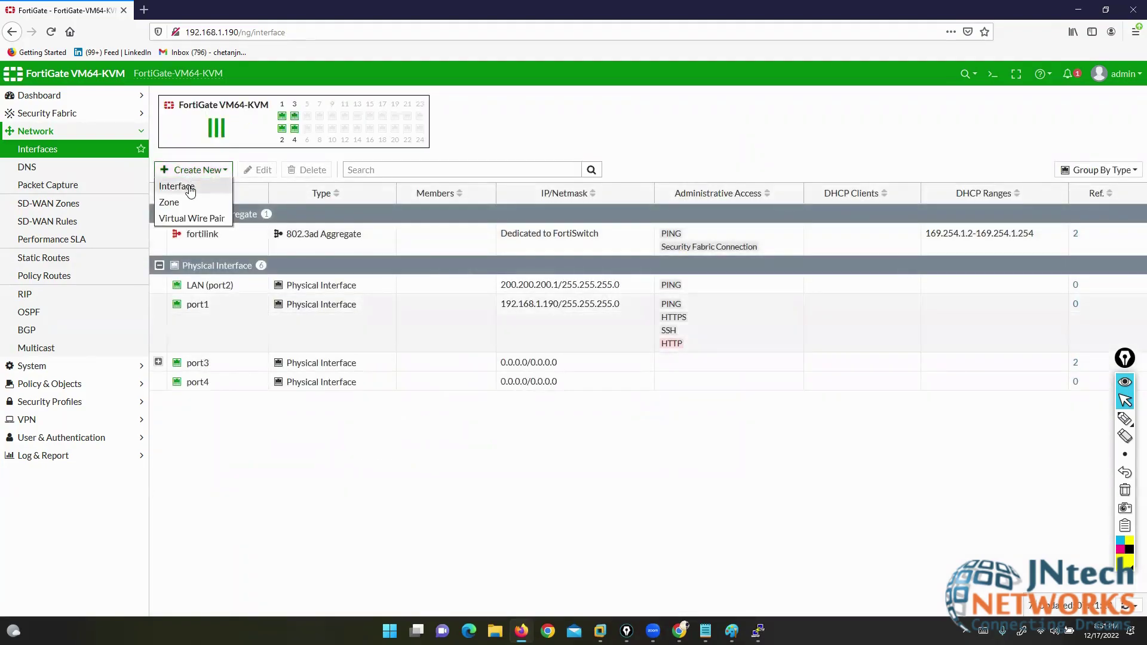
click(182, 185)
click(246, 122)
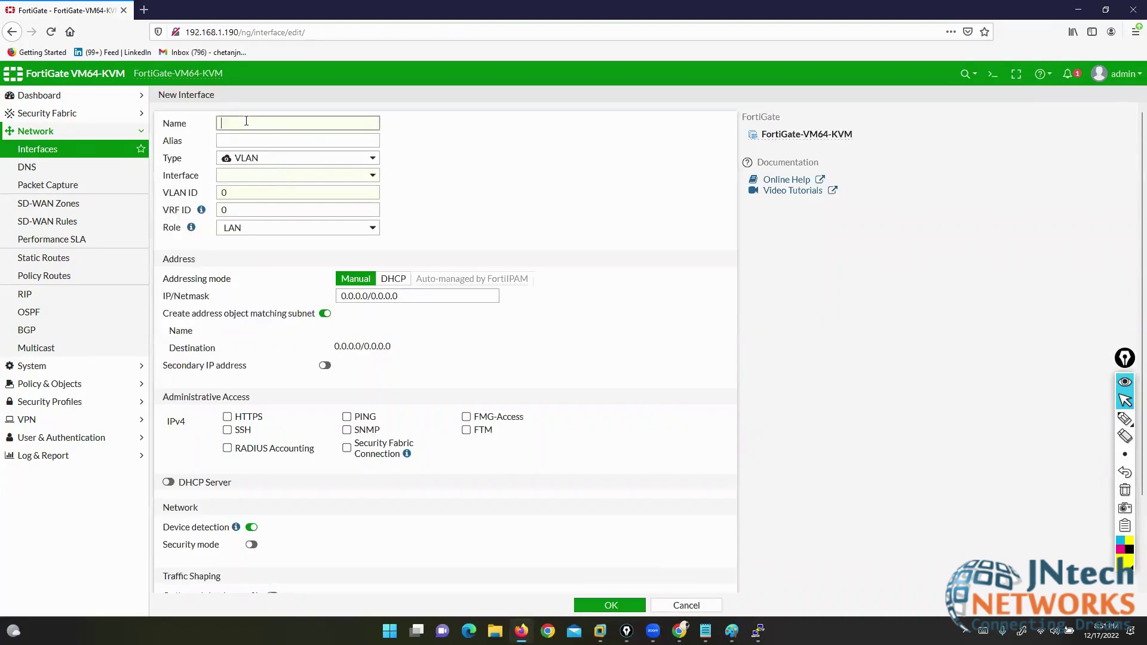
text(VLAN30)
key(Tab)
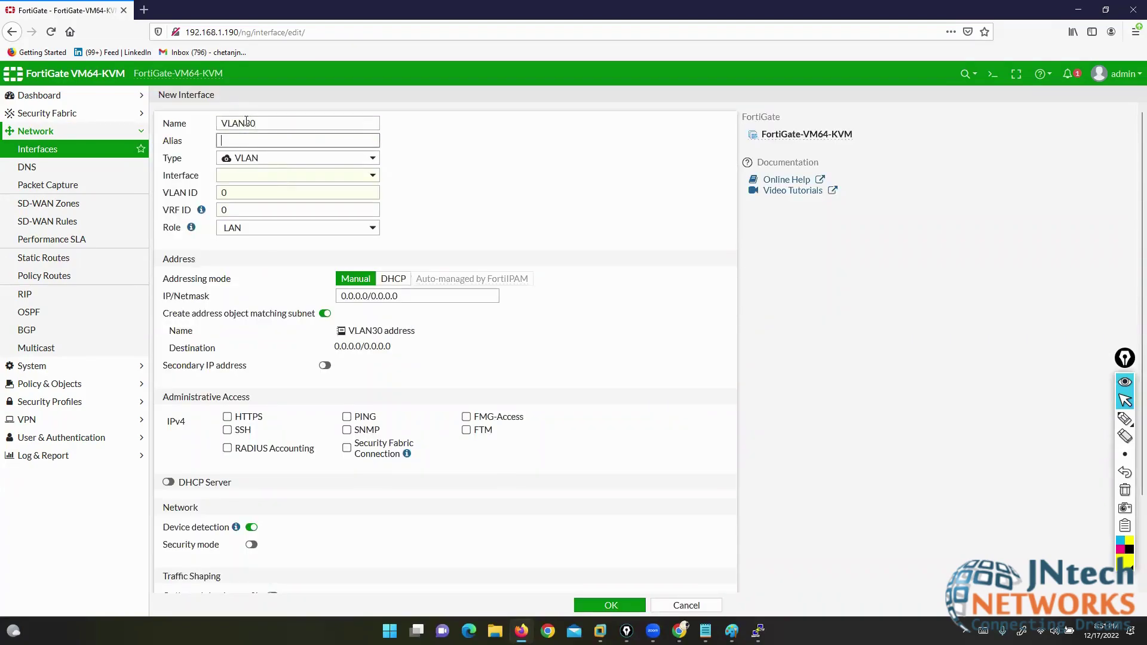
text(FORHR)
click(272, 174)
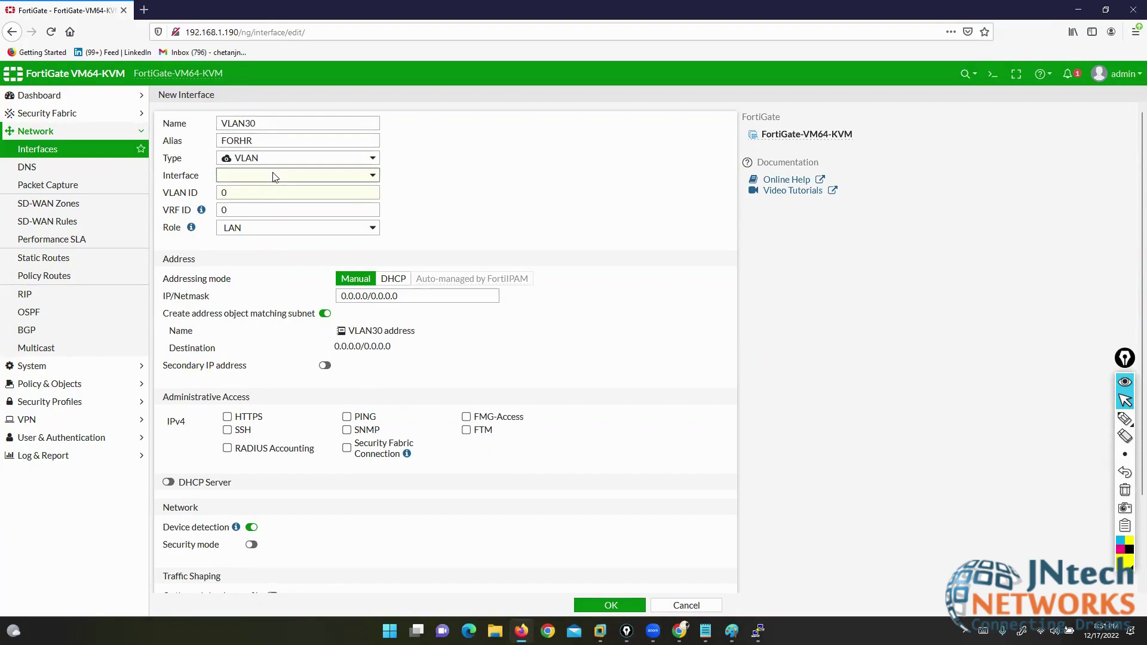
click(266, 240)
click(218, 192)
text(30)
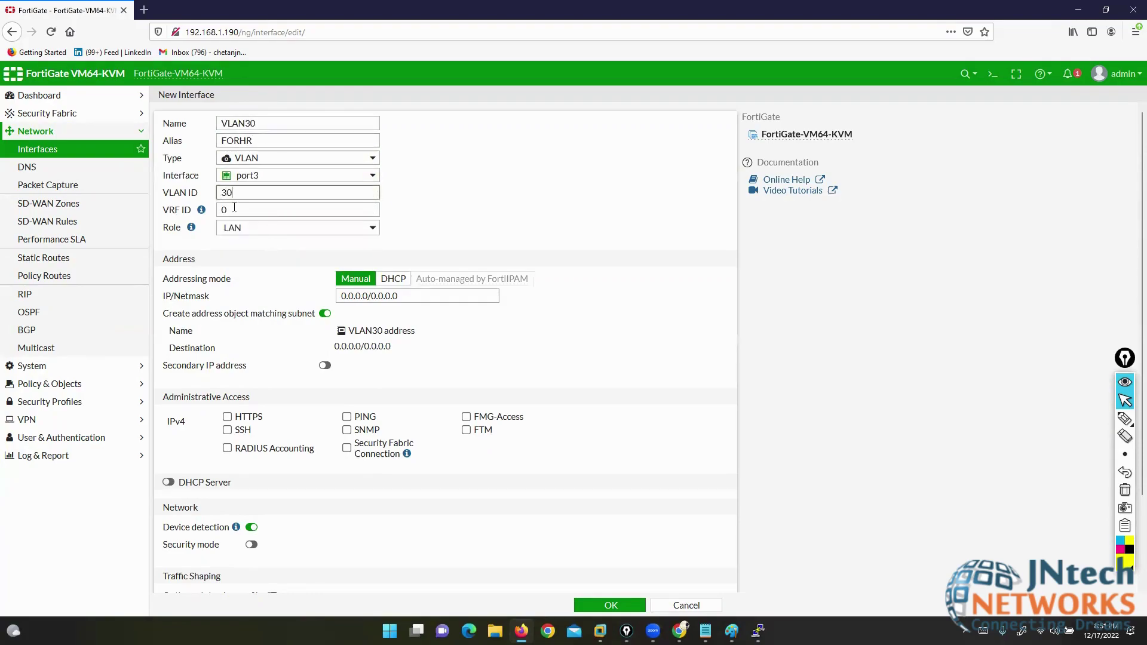
drag(399, 293, 255, 292)
text(192.1)
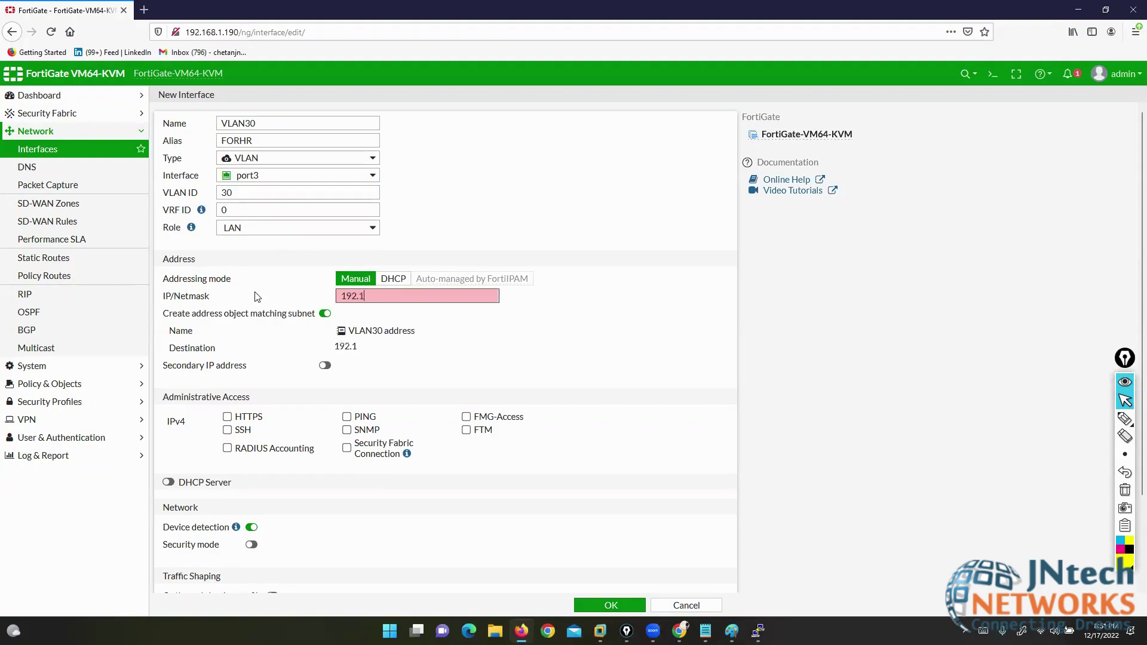
text(68.30.1/24)
click(346, 418)
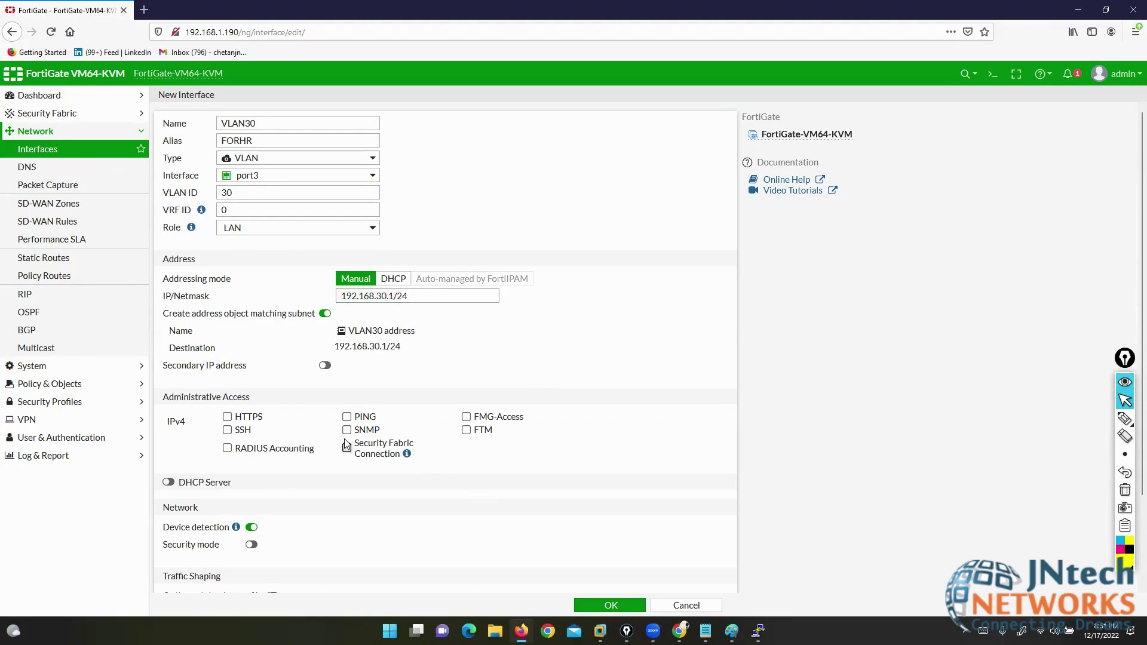
click(583, 605)
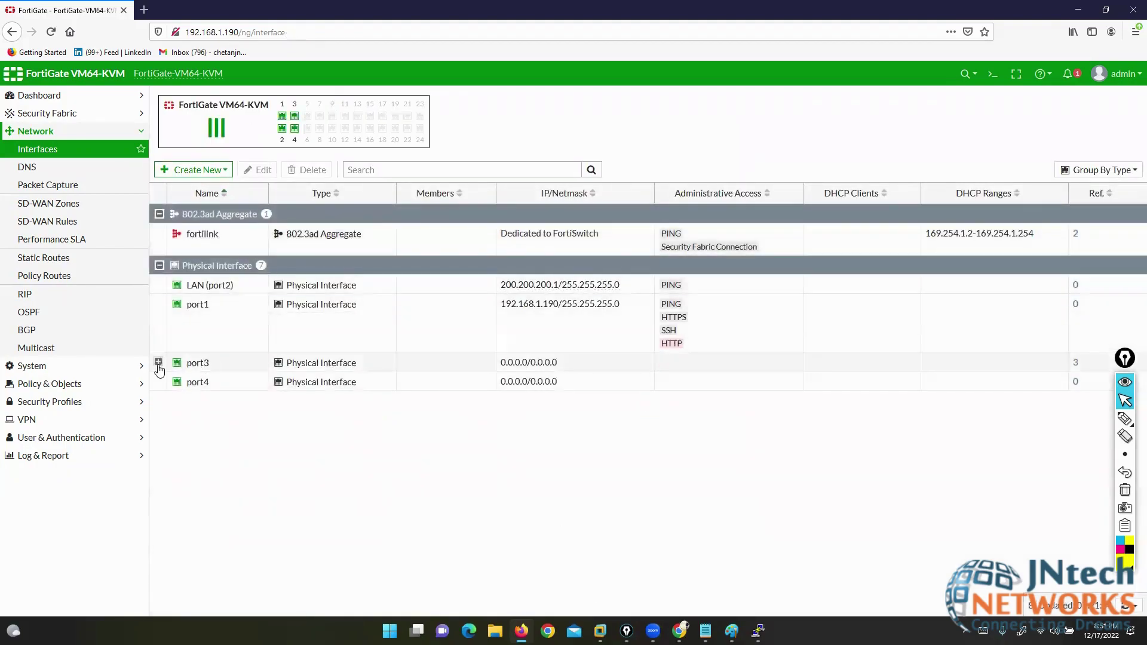
- Expand port3 to reveal FORHR, FORMKT and FORSALES, highlight them, then open Create New
click(158, 363)
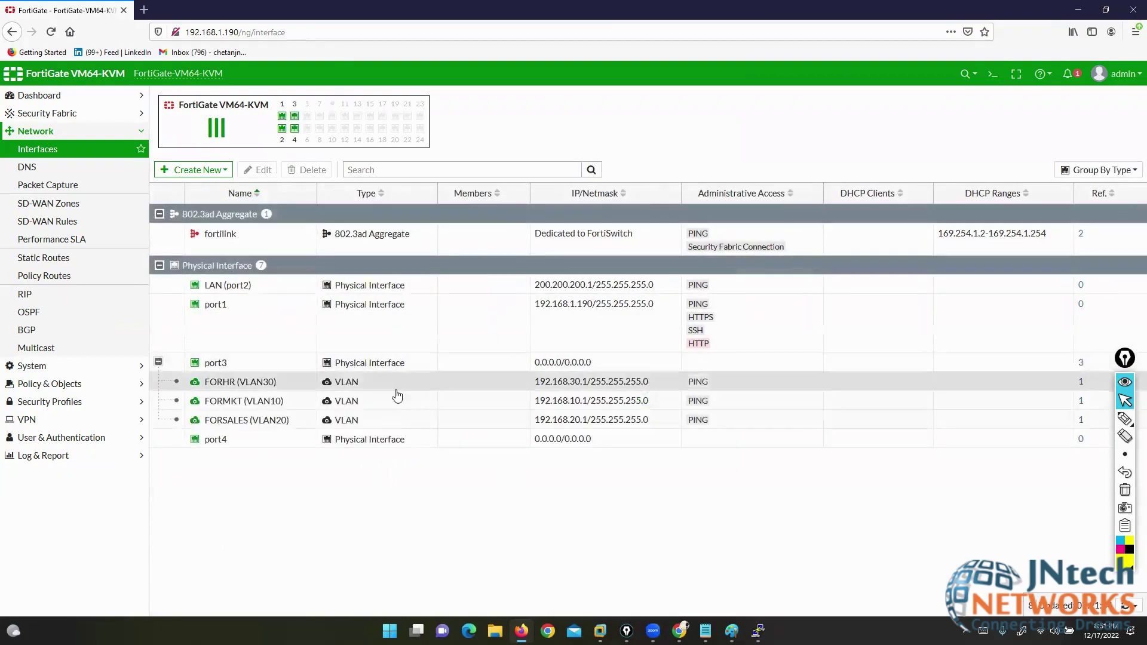
click(1088, 419)
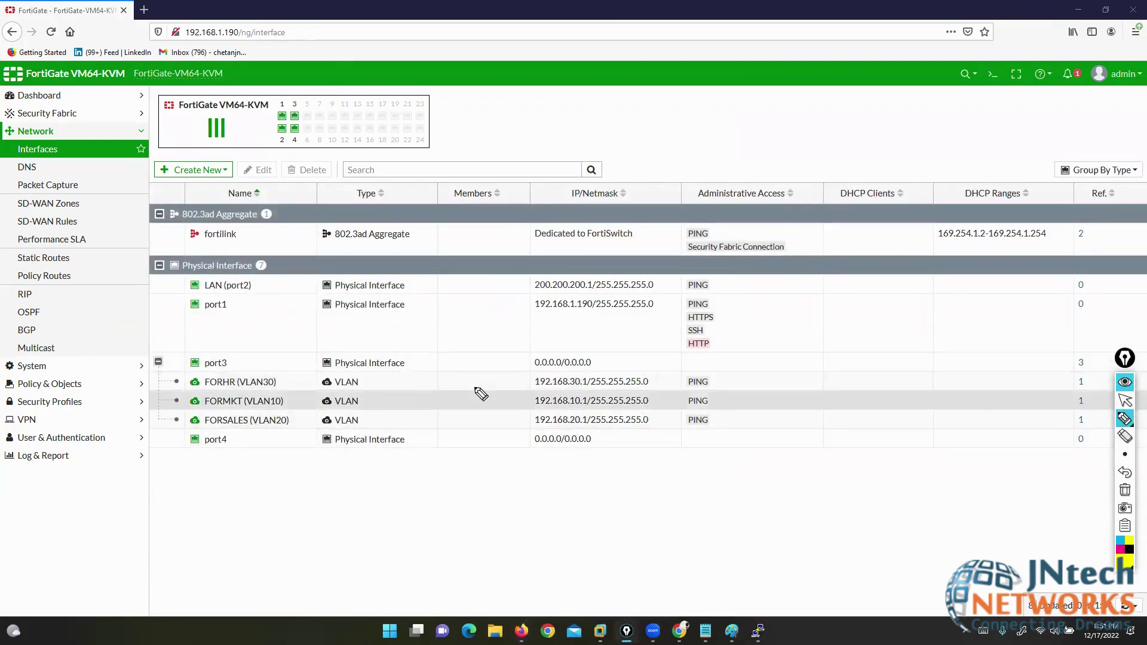
mouse_move(226, 371)
mouse_down()
mouse_move(191, 371)
mouse_move(160, 394)
mouse_move(181, 428)
mouse_move(674, 429)
mouse_move(730, 385)
mouse_move(226, 377)
mouse_up()
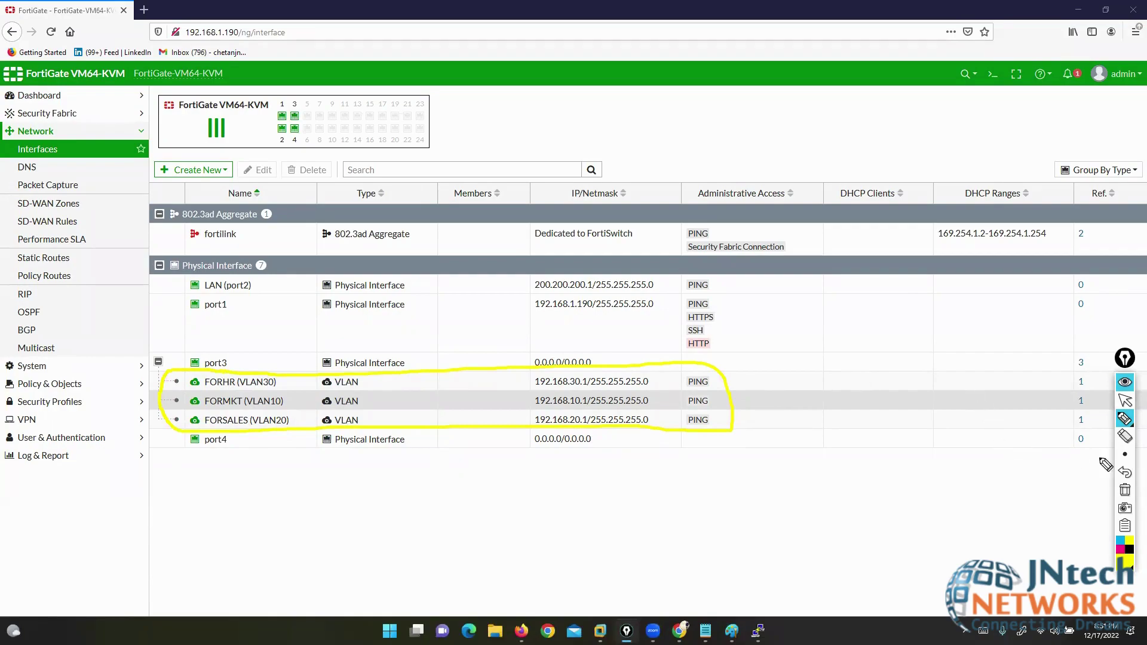
click(1125, 490)
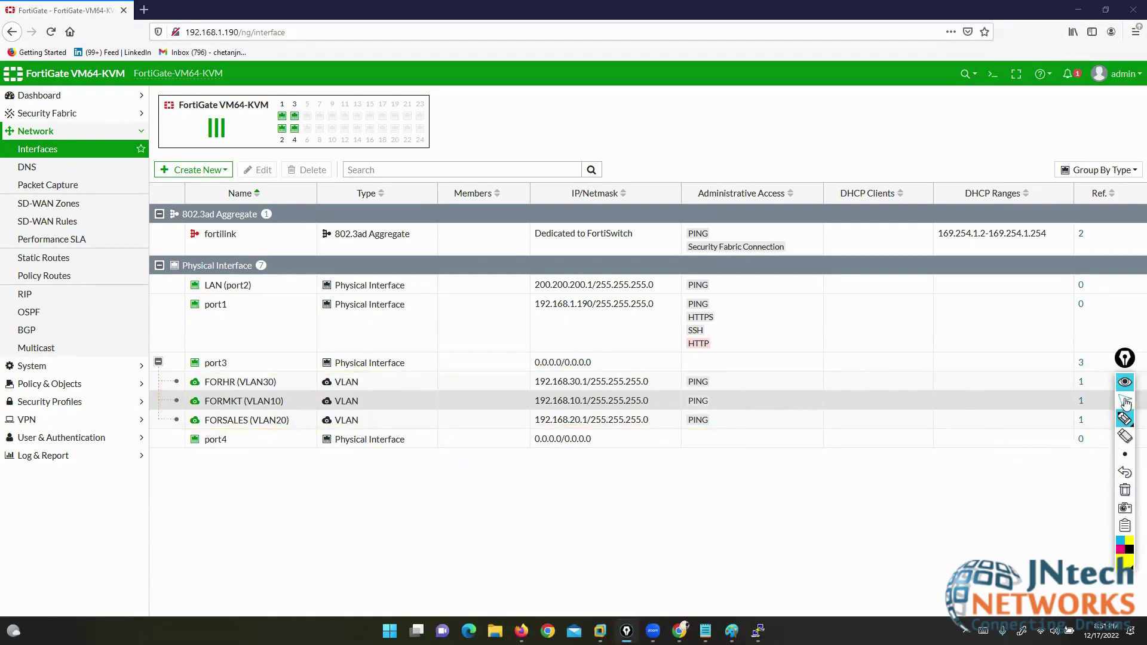
click(1125, 402)
click(195, 170)
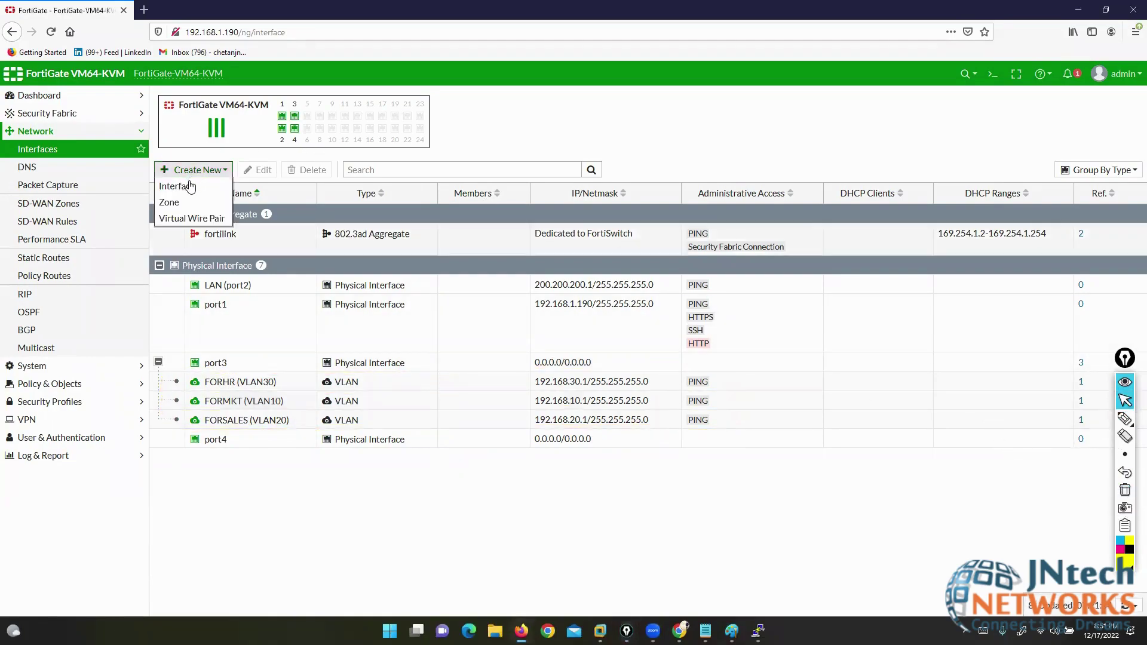
- Start a new interface with Type 802.3ad Aggregate and outline its addressing area
click(175, 187)
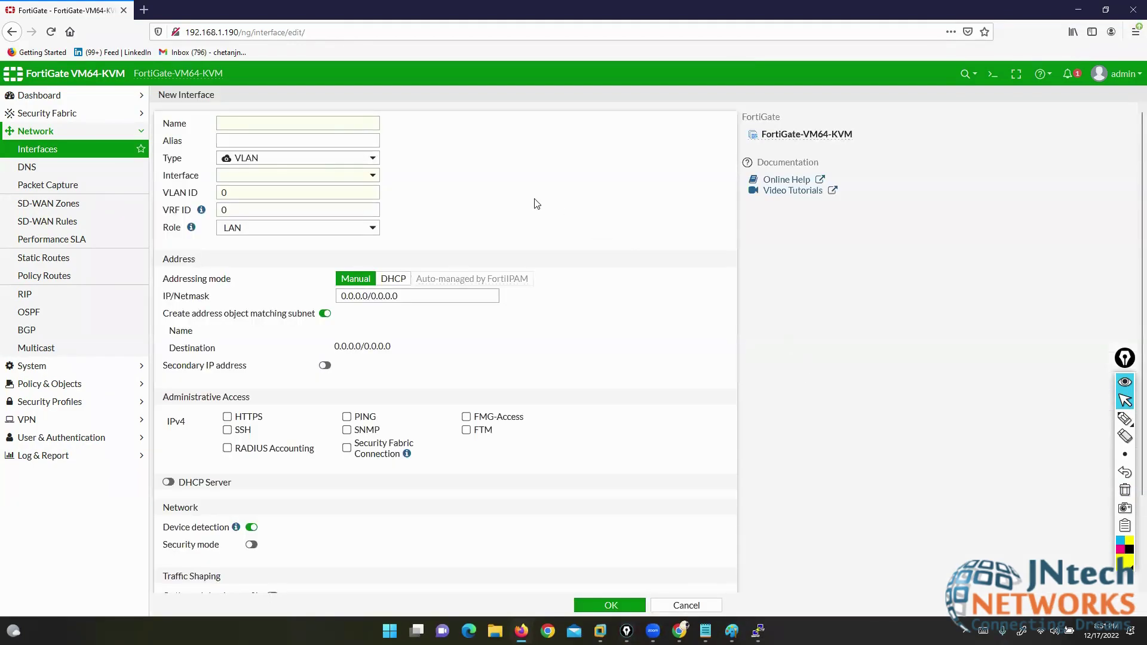
click(334, 161)
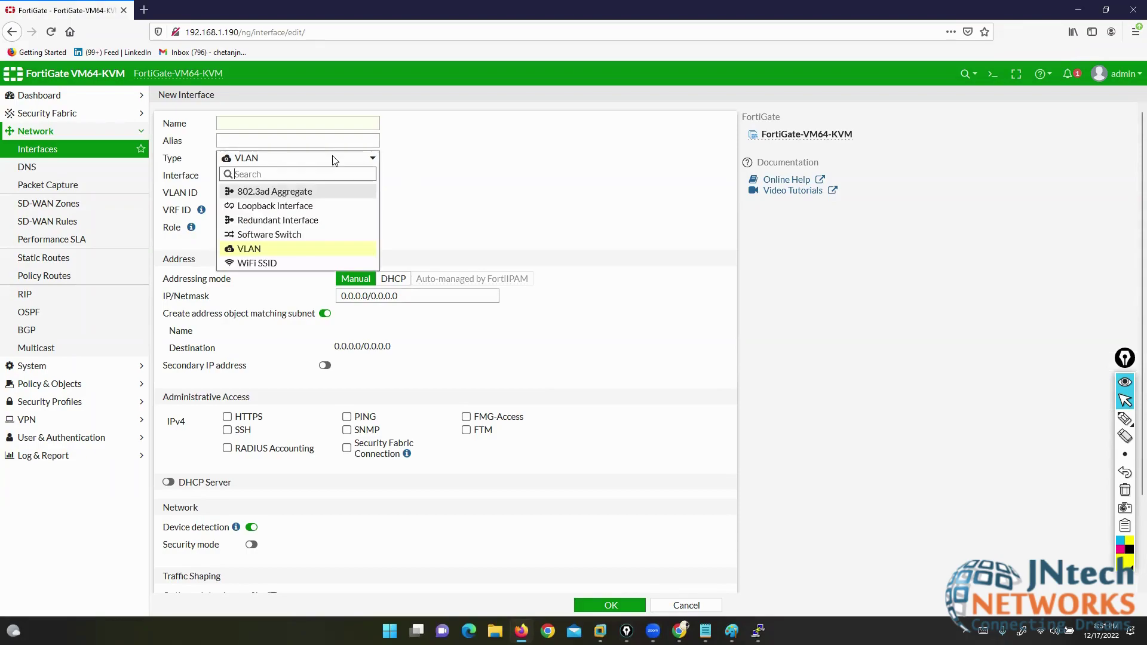
click(305, 193)
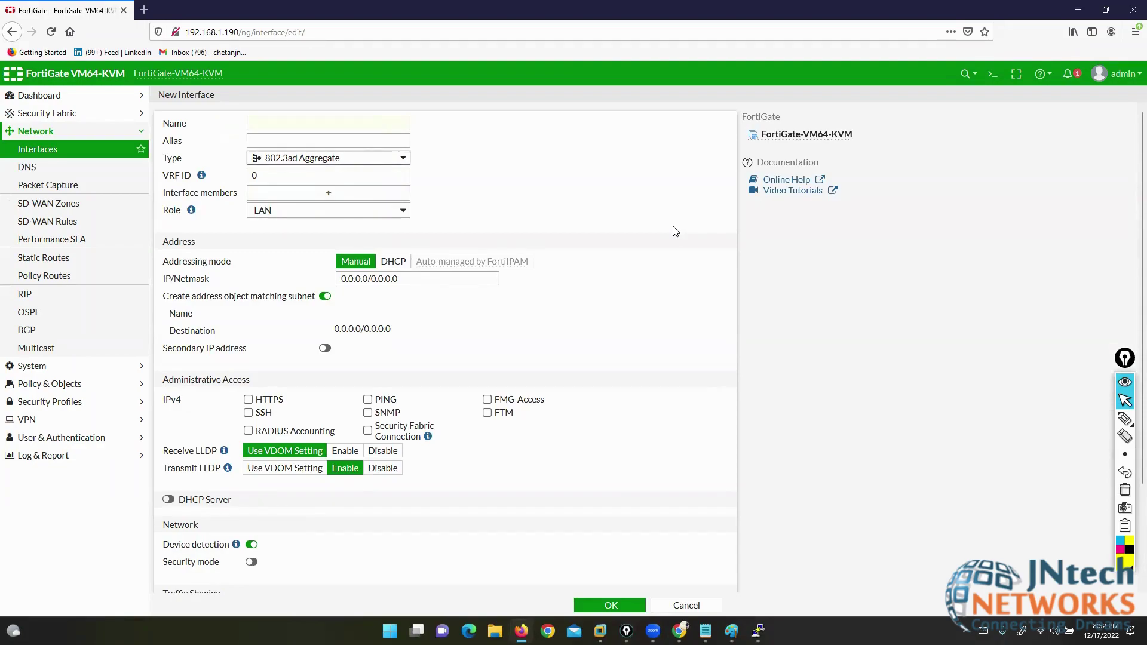
click(1125, 418)
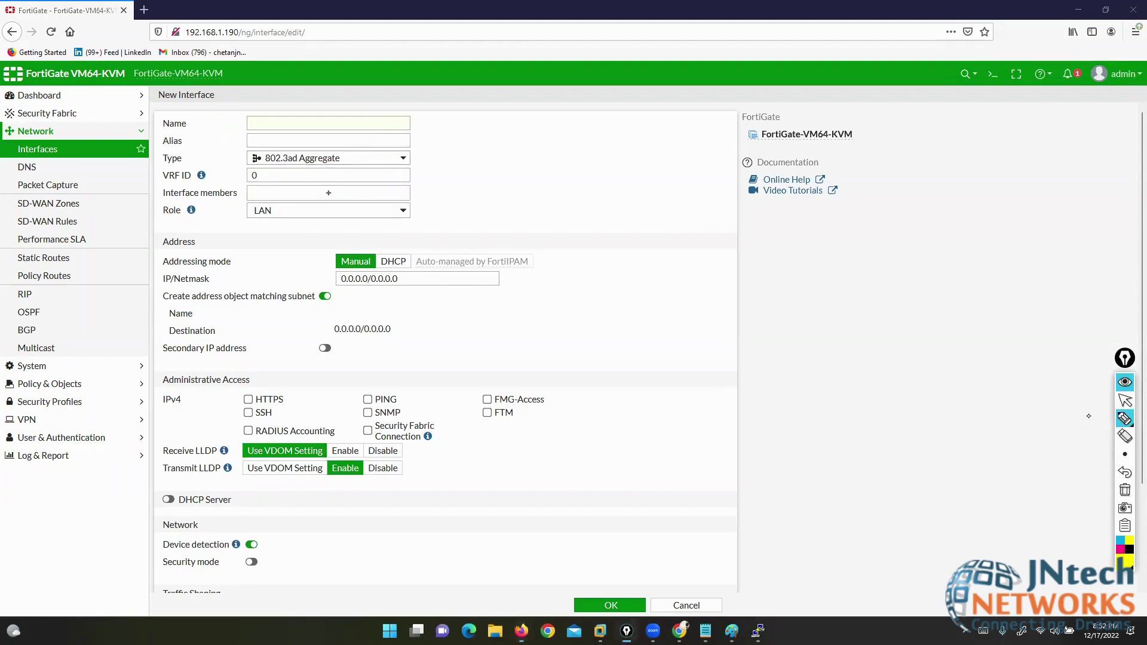
mouse_move(813, 259)
mouse_down()
mouse_move(369, 256)
mouse_move(374, 323)
mouse_move(559, 351)
mouse_move(870, 341)
mouse_move(824, 263)
mouse_move(793, 263)
mouse_up()
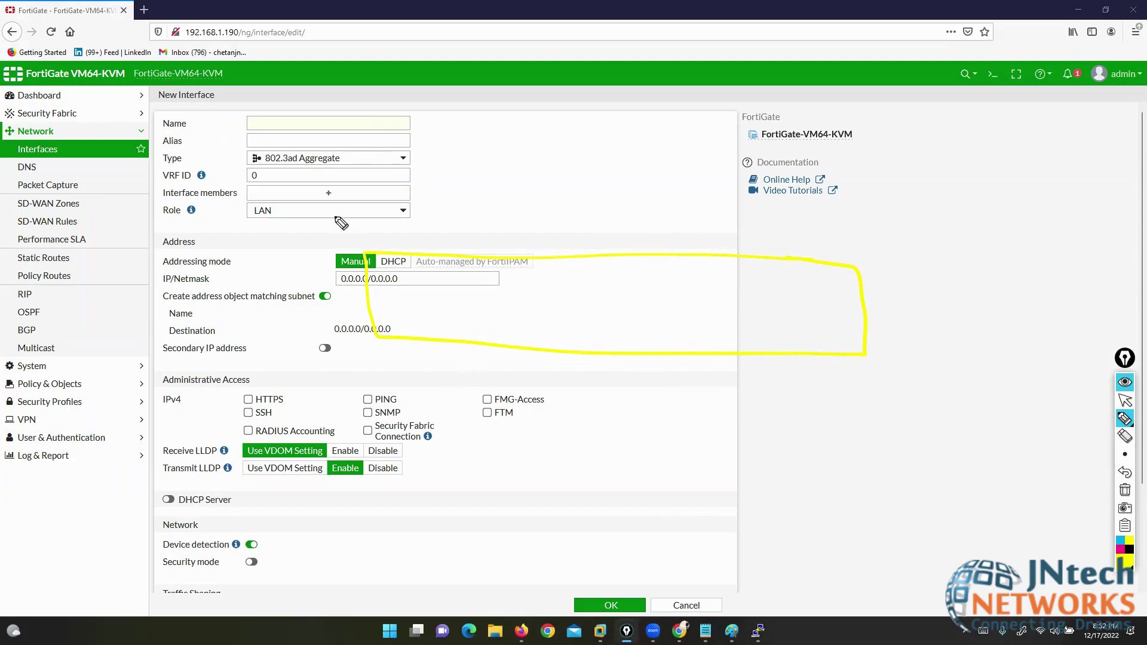
mouse_move(341, 99)
mouse_down()
mouse_move(474, 86)
mouse_move(545, 96)
mouse_move(562, 76)
mouse_move(593, 112)
mouse_up()
drag(352, 55, 351, 107)
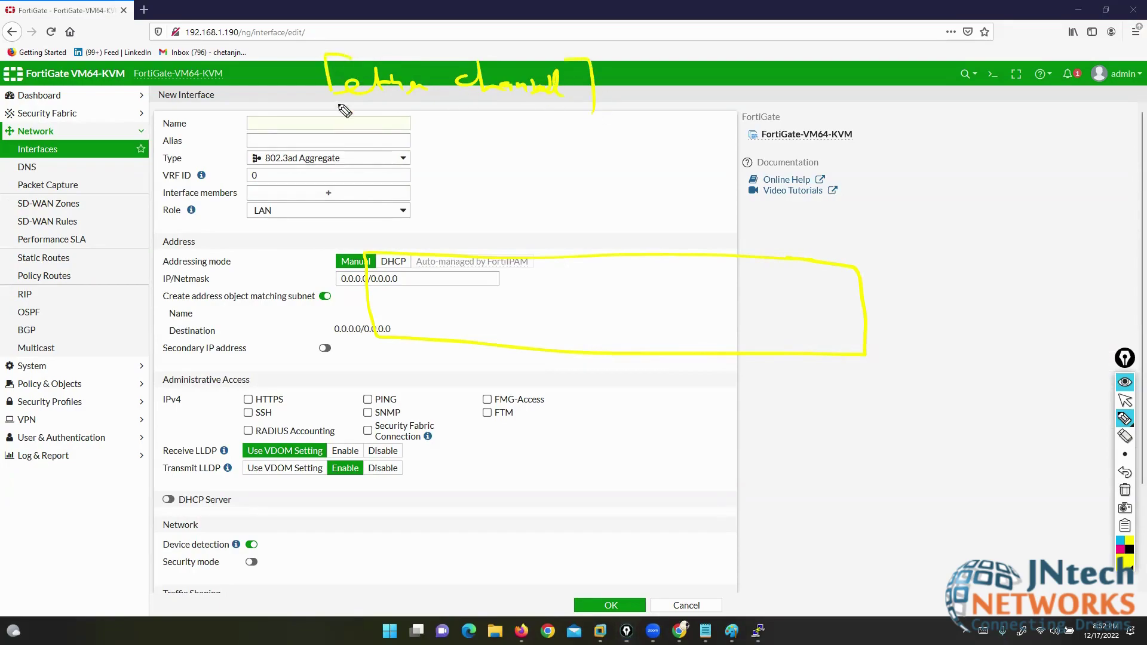
click(1123, 566)
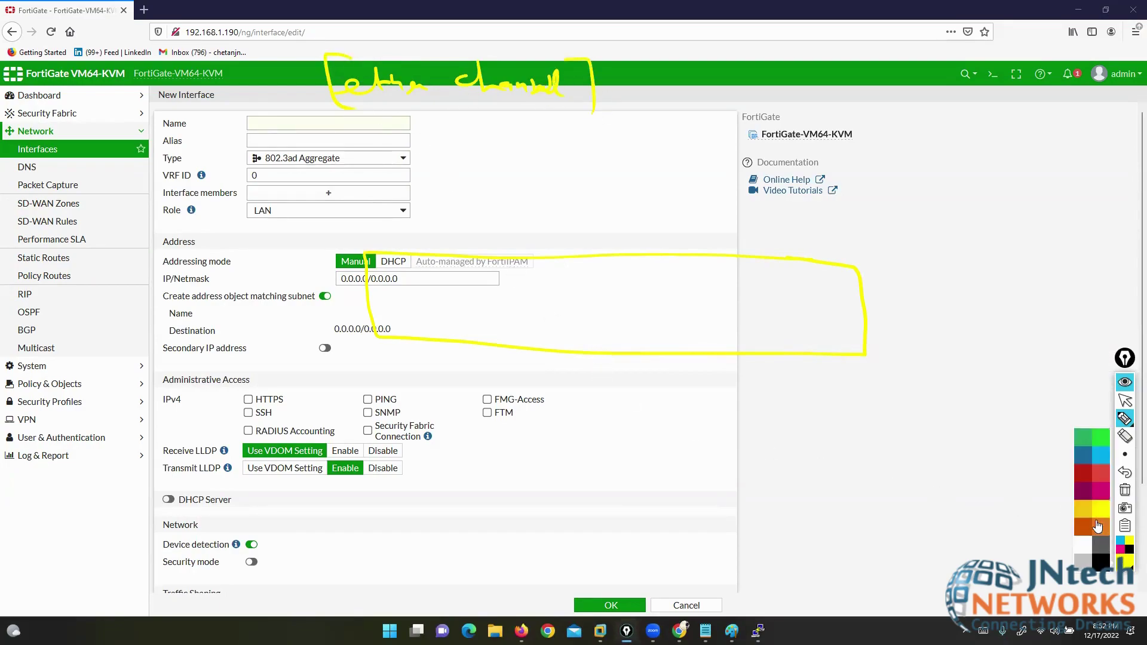
click(1083, 482)
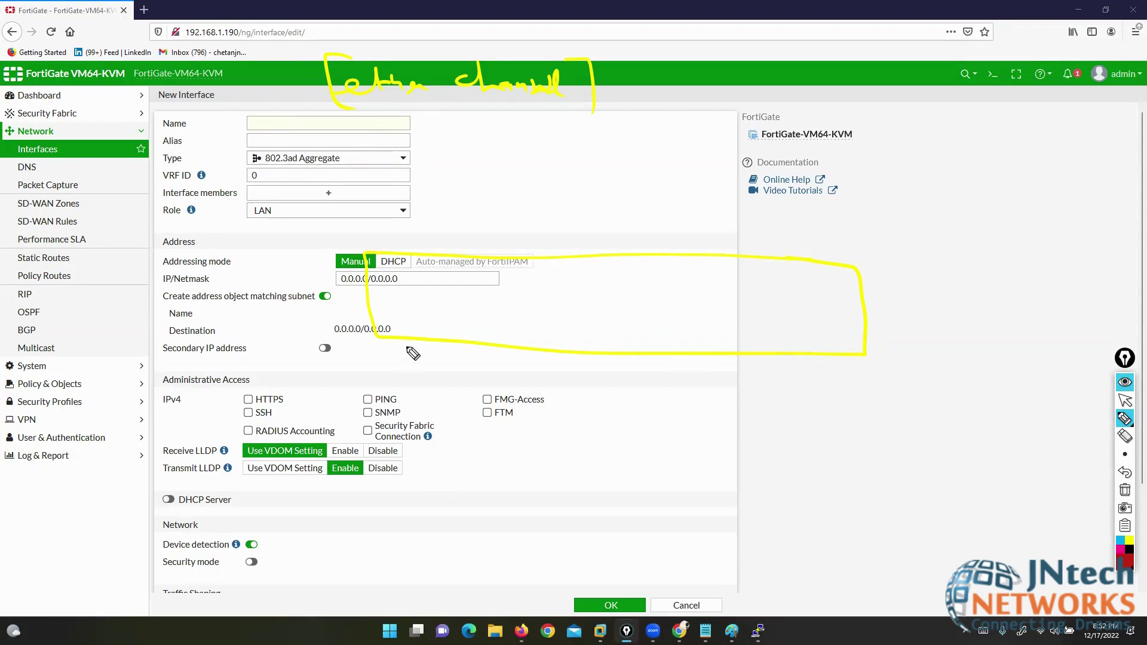
drag(406, 336, 408, 463)
drag(456, 336, 452, 377)
drag(502, 349, 499, 457)
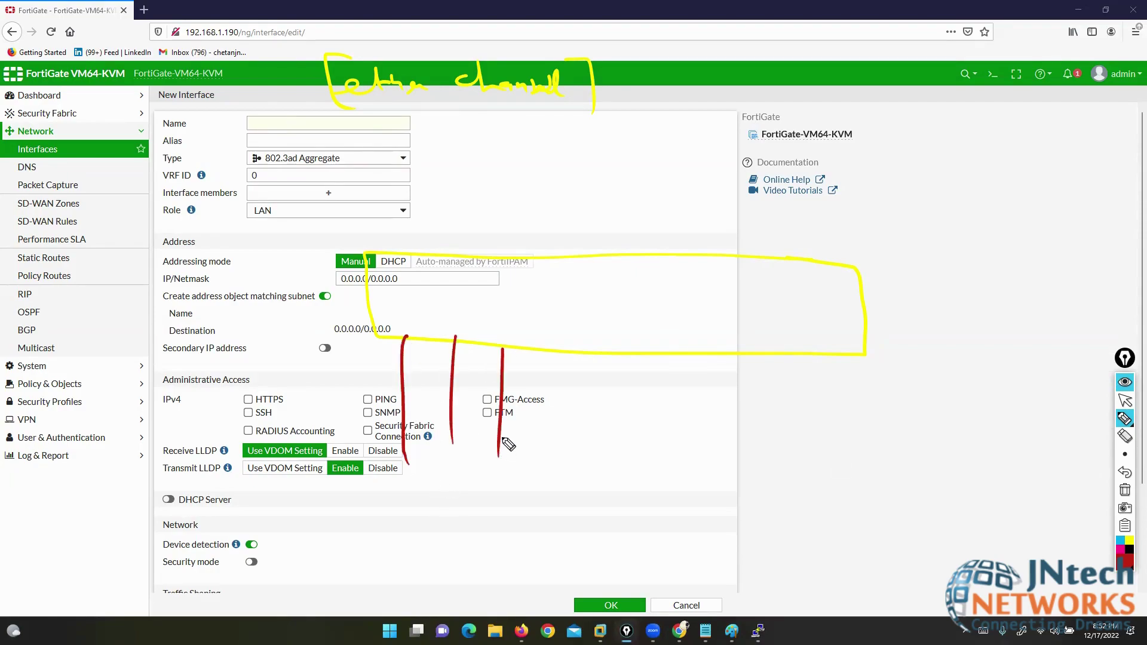
mouse_move(500, 327)
mouse_down()
mouse_move(393, 329)
mouse_move(541, 364)
mouse_move(485, 319)
mouse_up()
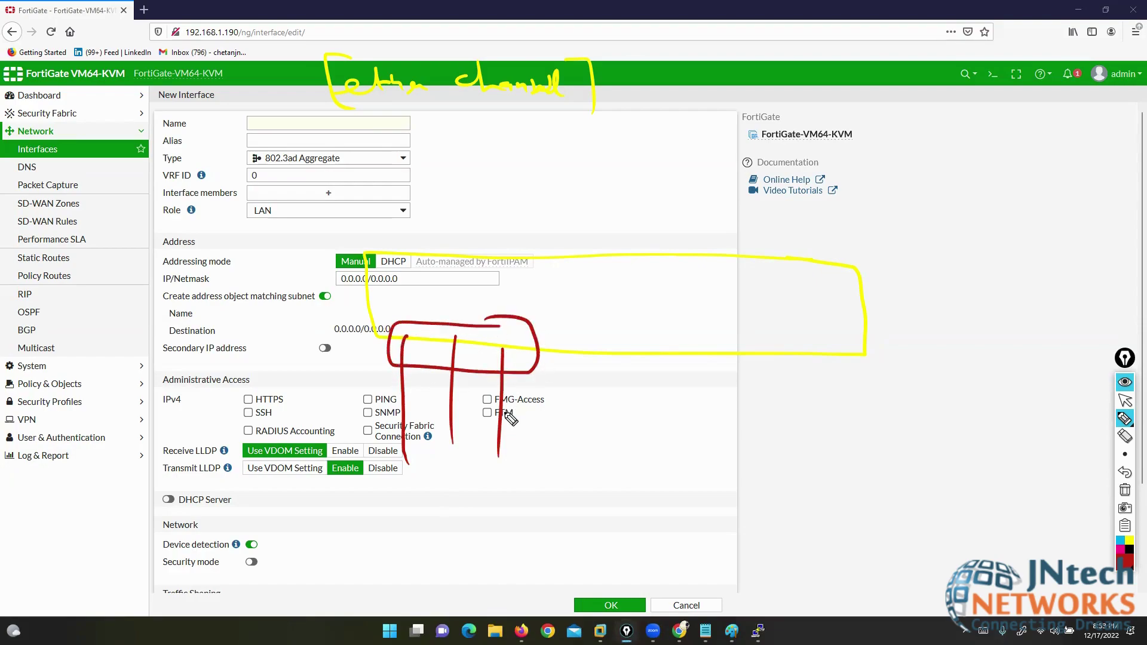
mouse_move(358, 367)
mouse_down()
mouse_move(358, 388)
mouse_move(367, 376)
mouse_up()
mouse_move(371, 382)
mouse_down()
mouse_move(371, 395)
mouse_move(427, 395)
mouse_up()
drag(428, 377, 450, 407)
drag(527, 383, 540, 419)
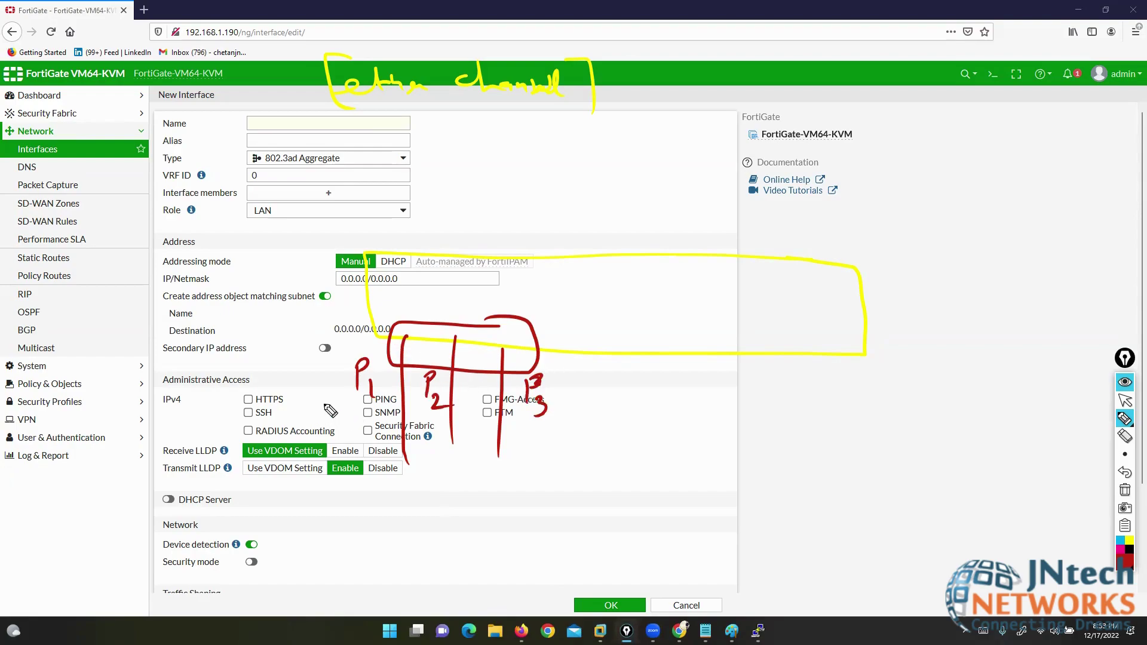
mouse_move(333, 394)
mouse_down()
mouse_move(332, 416)
mouse_move(365, 417)
mouse_up()
drag(377, 414, 376, 421)
mouse_move(441, 458)
mouse_down()
mouse_move(441, 441)
mouse_move(502, 463)
mouse_up()
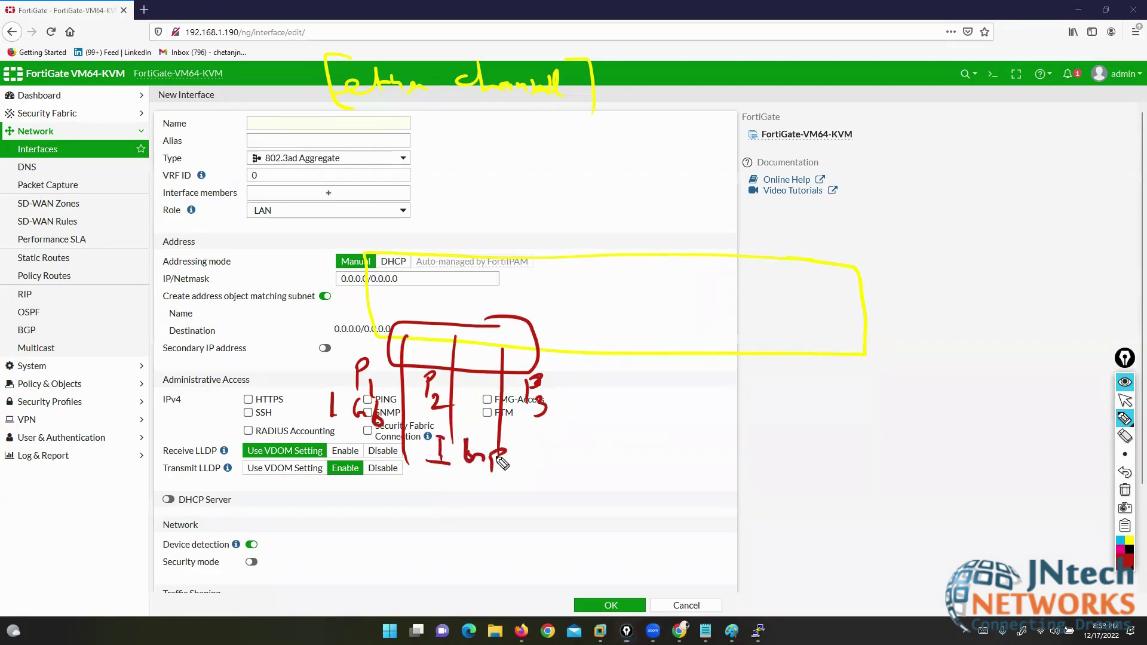
drag(574, 380, 572, 403)
mouse_move(609, 395)
mouse_down()
mouse_move(637, 411)
mouse_move(635, 392)
mouse_up()
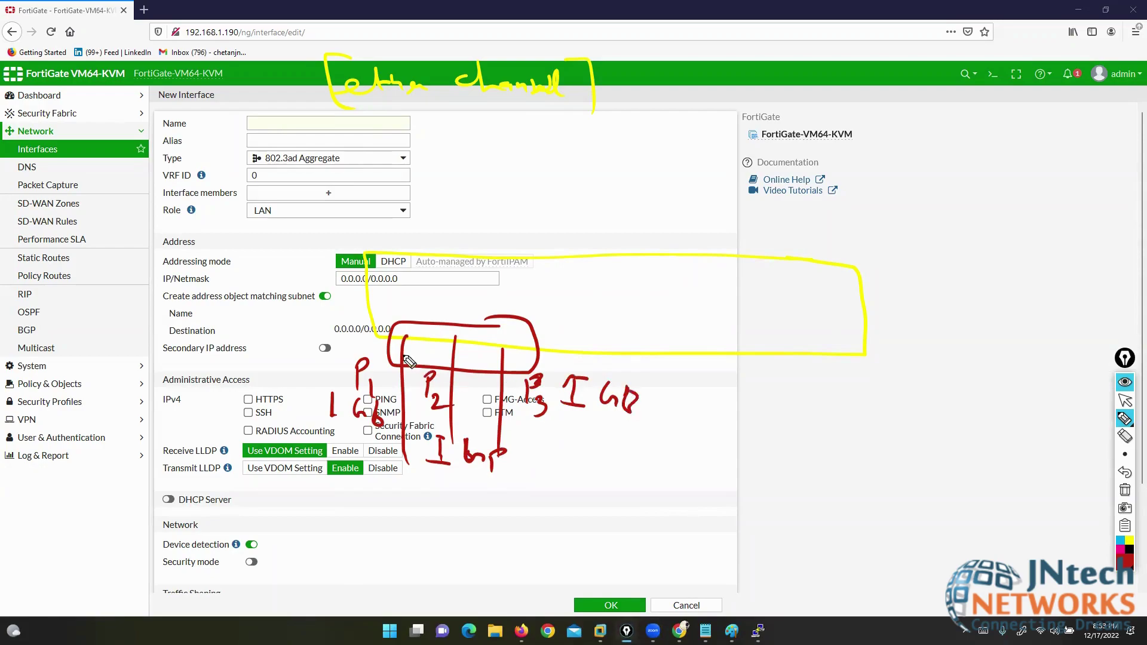
click(1123, 561)
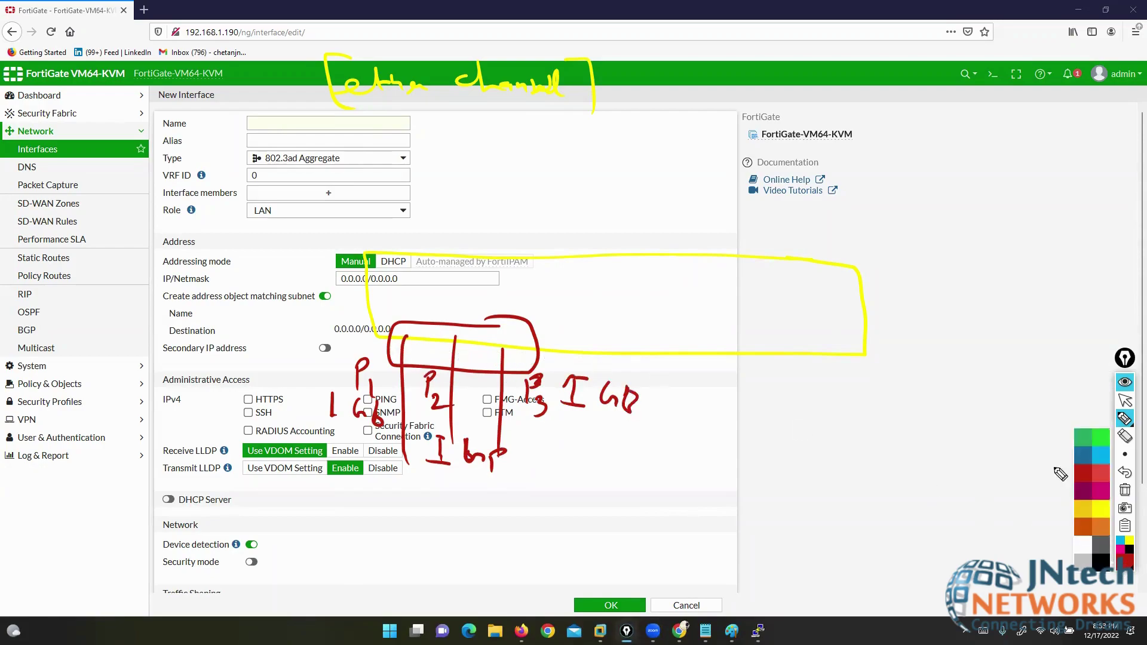
click(1082, 447)
mouse_move(418, 330)
mouse_down()
mouse_move(457, 354)
mouse_move(466, 335)
mouse_up()
mouse_move(515, 345)
mouse_down()
mouse_move(508, 358)
mouse_move(515, 345)
mouse_up()
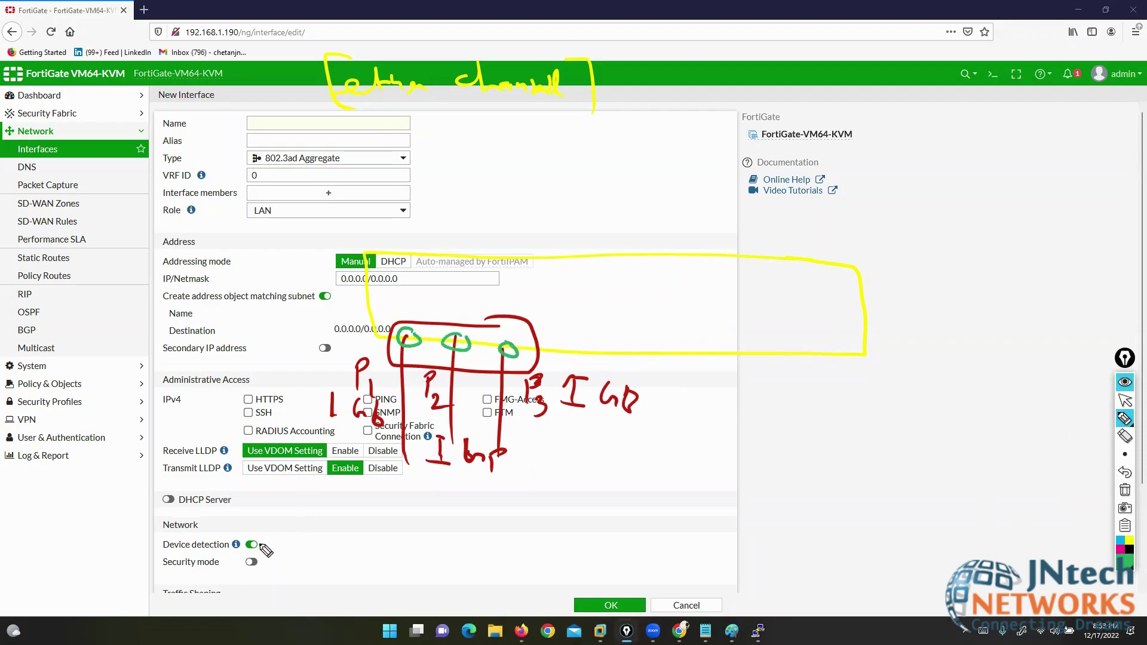
mouse_move(258, 541)
mouse_down()
mouse_move(272, 566)
mouse_move(347, 553)
mouse_move(342, 565)
mouse_move(361, 579)
mouse_up()
mouse_move(249, 526)
mouse_down()
mouse_move(231, 541)
mouse_move(251, 568)
mouse_up()
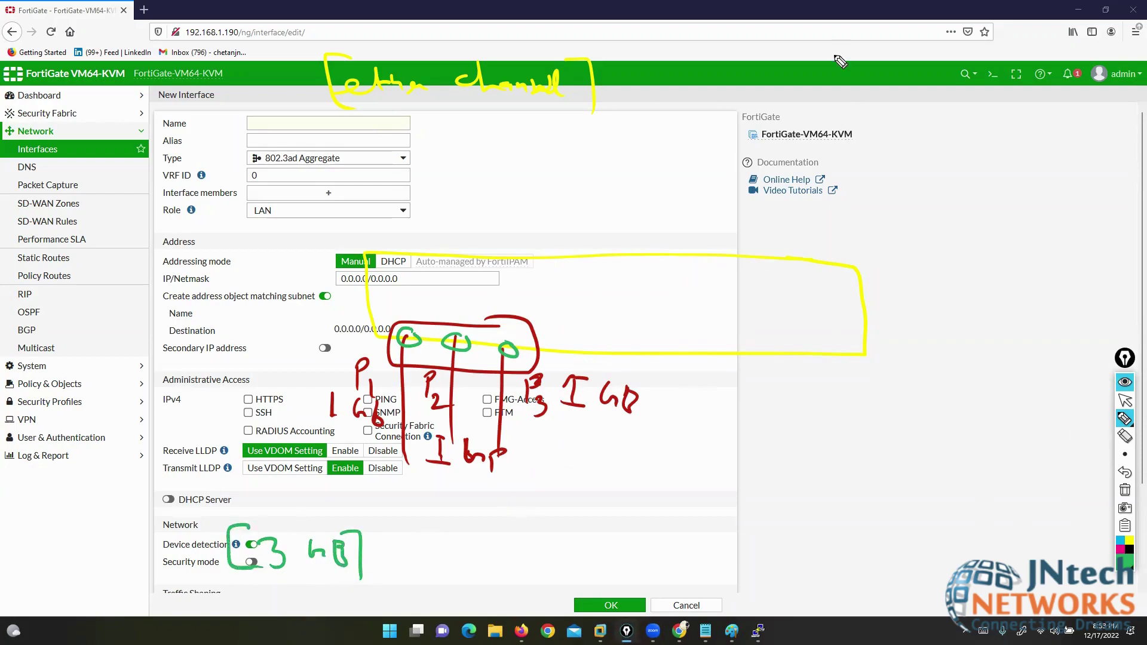
drag(589, 90, 745, 45)
mouse_move(657, 89)
mouse_down()
mouse_move(648, 102)
mouse_move(716, 151)
mouse_up()
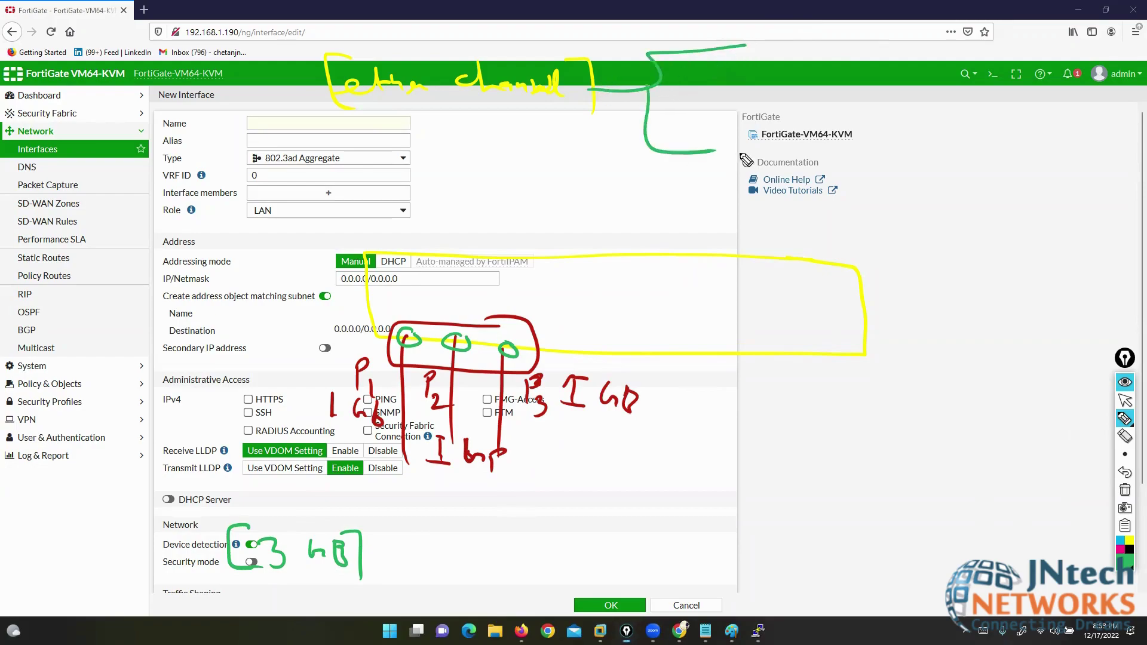
- In magenta ink, write LACP and PAgP beside the form and bracket them
click(1121, 549)
click(1124, 423)
click(1100, 421)
drag(764, 42, 849, 72)
drag(849, 46, 853, 60)
mouse_move(738, 141)
mouse_down()
mouse_move(739, 172)
mouse_move(745, 157)
mouse_up()
mouse_move(759, 172)
mouse_down()
mouse_move(767, 149)
mouse_move(777, 169)
mouse_move(830, 156)
mouse_move(855, 197)
mouse_up()
mouse_move(731, 137)
mouse_down()
mouse_move(717, 147)
mouse_move(728, 182)
mouse_up()
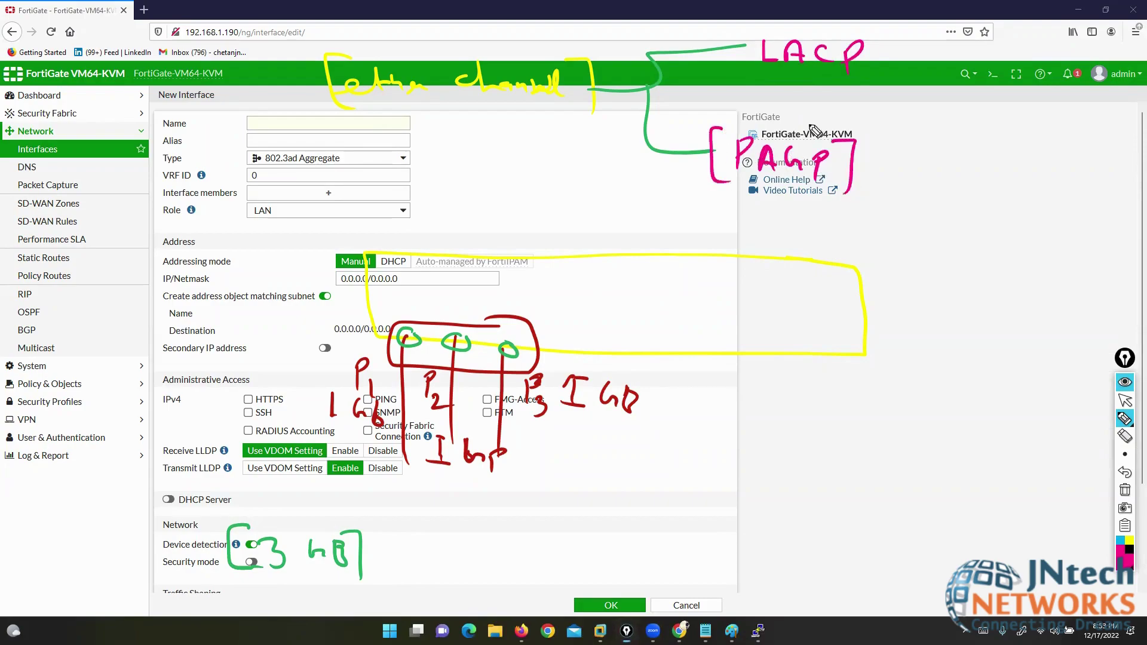
mouse_move(851, 37)
mouse_down()
mouse_move(876, 48)
mouse_move(868, 87)
mouse_up()
drag(758, 25, 754, 72)
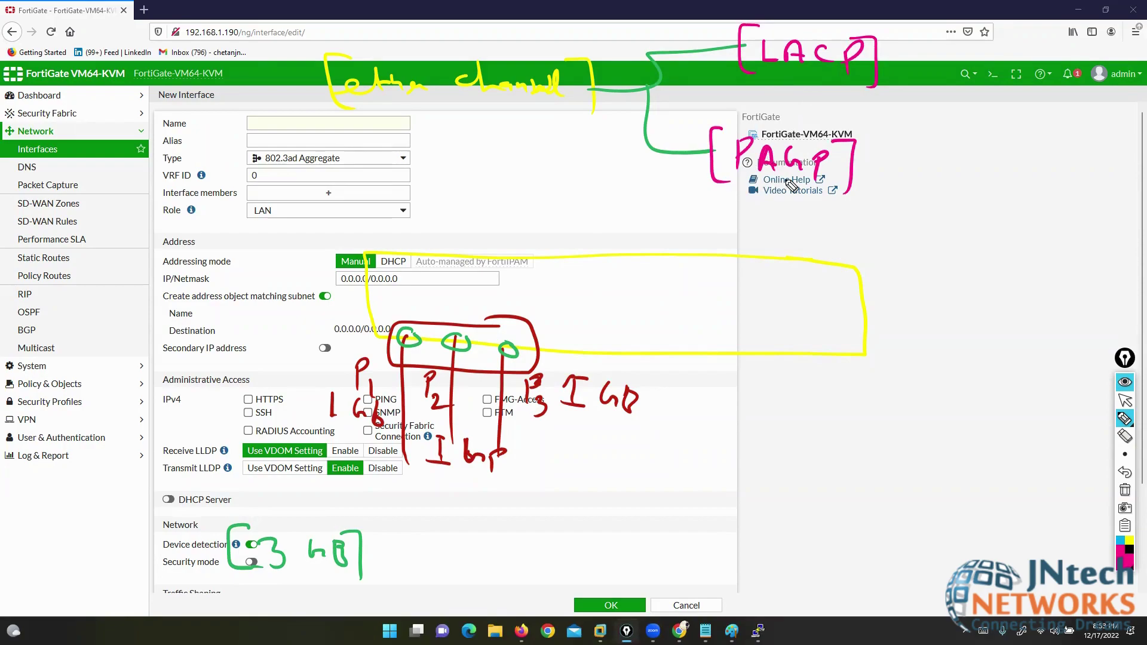
- Write Active/Passive for LACP and Auto/Desirable for PAgP, then erase the notes
drag(876, 69, 910, 69)
mouse_move(964, 42)
mouse_down()
mouse_move(909, 69)
mouse_move(943, 95)
mouse_up()
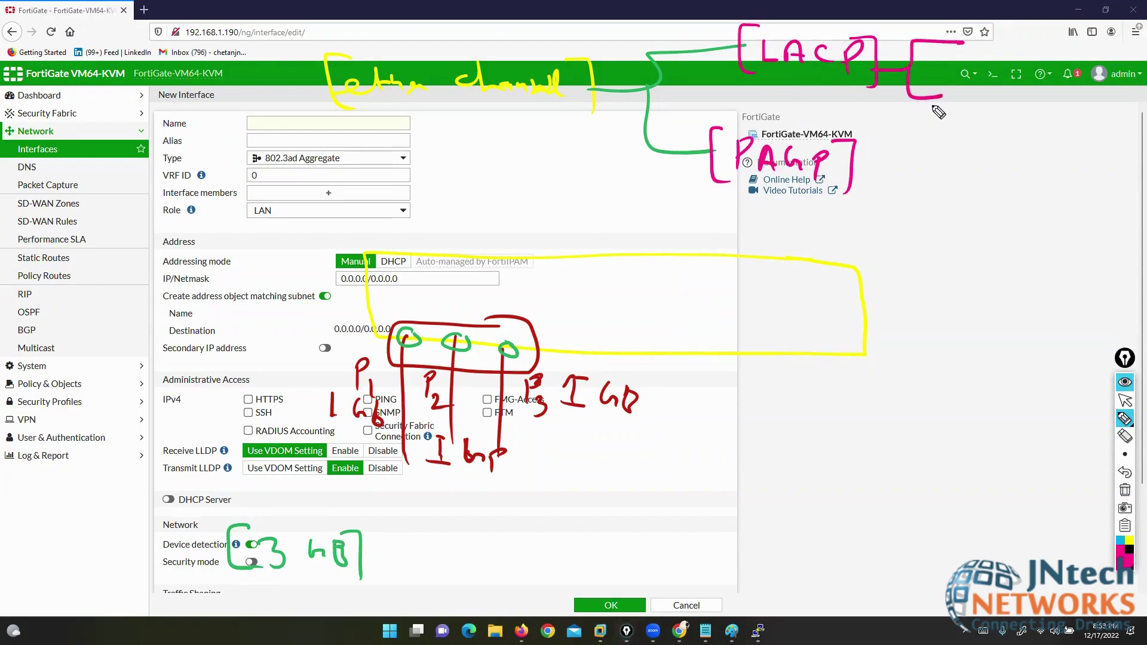
drag(847, 162, 880, 163)
mouse_move(913, 142)
mouse_down()
mouse_move(883, 160)
mouse_move(889, 221)
mouse_up()
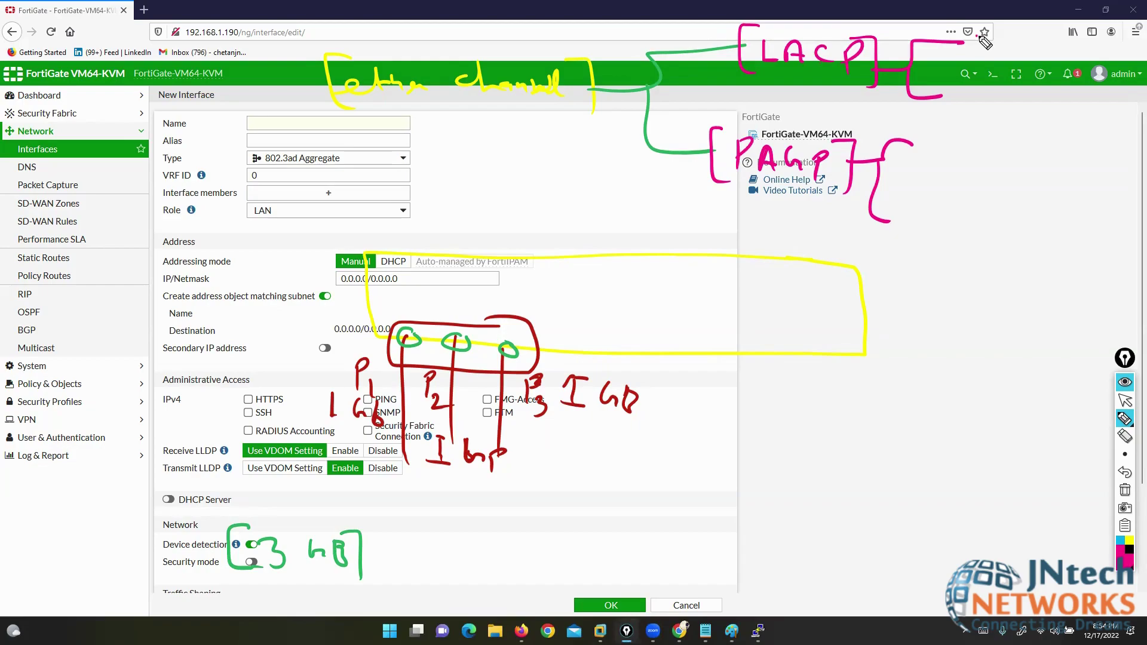
mouse_move(976, 53)
mouse_down()
mouse_move(1016, 43)
mouse_move(1052, 57)
mouse_move(1051, 120)
mouse_move(1125, 125)
mouse_up()
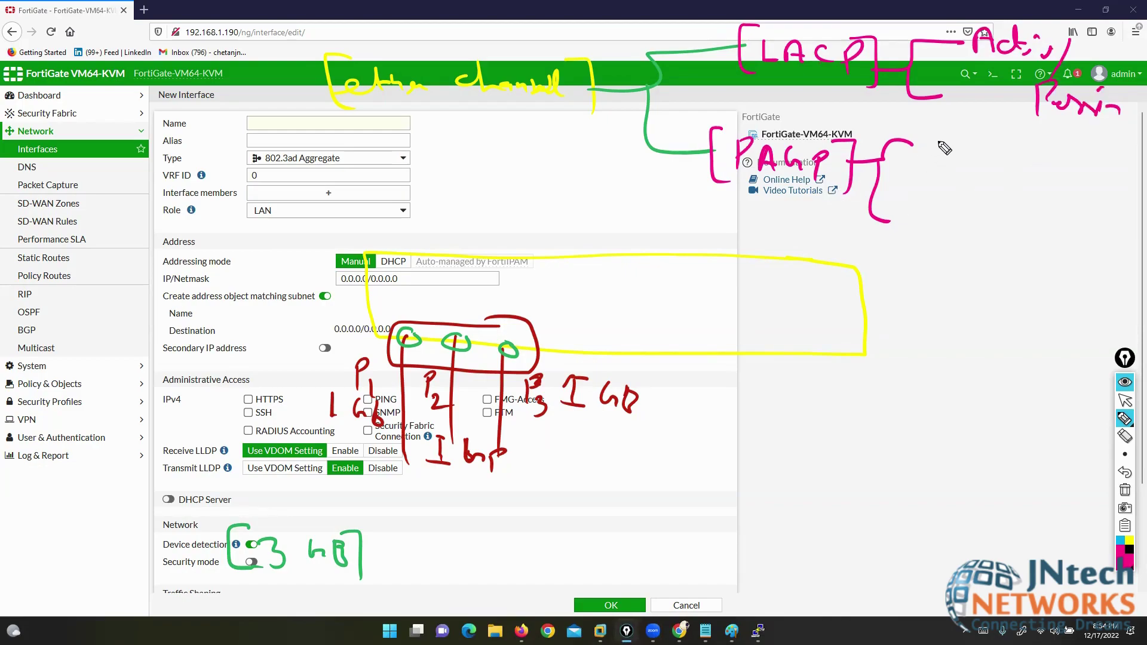
mouse_move(937, 156)
mouse_down()
mouse_move(945, 134)
mouse_move(956, 154)
mouse_move(988, 147)
mouse_move(994, 157)
mouse_up()
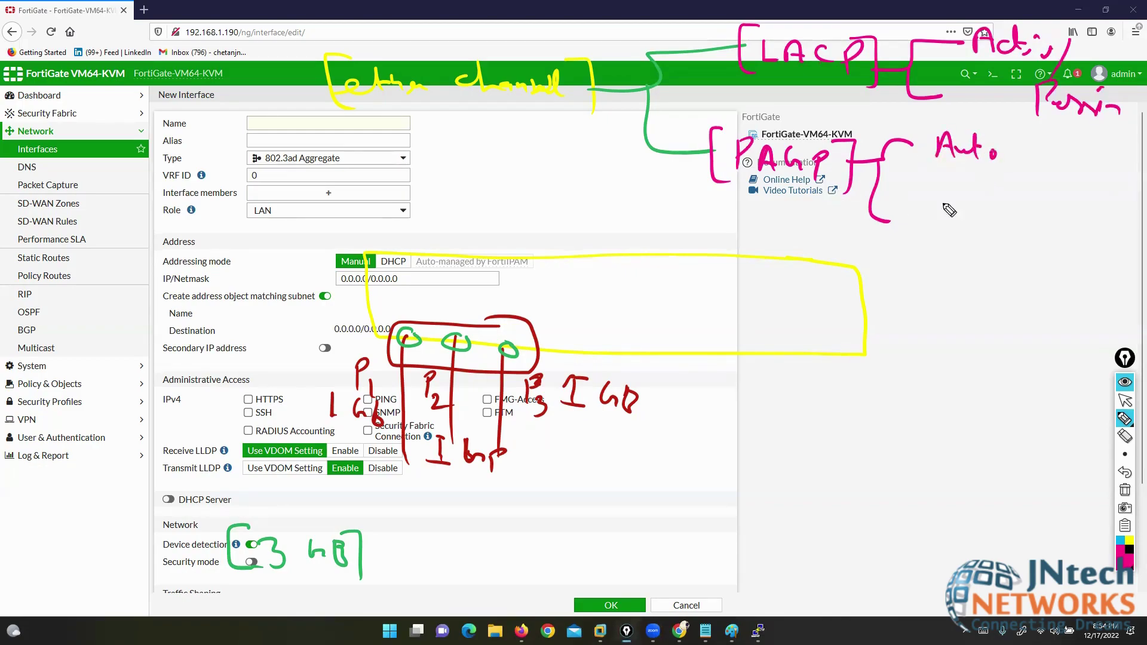
mouse_move(927, 199)
mouse_down()
mouse_move(956, 236)
mouse_move(1011, 238)
mouse_up()
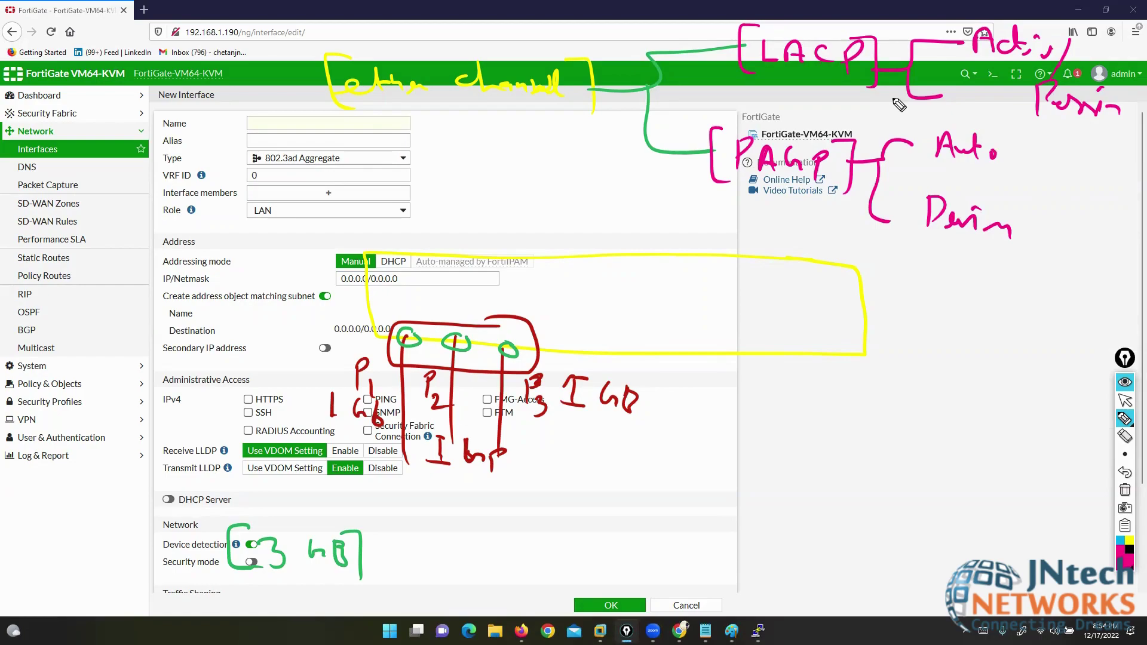
click(1125, 436)
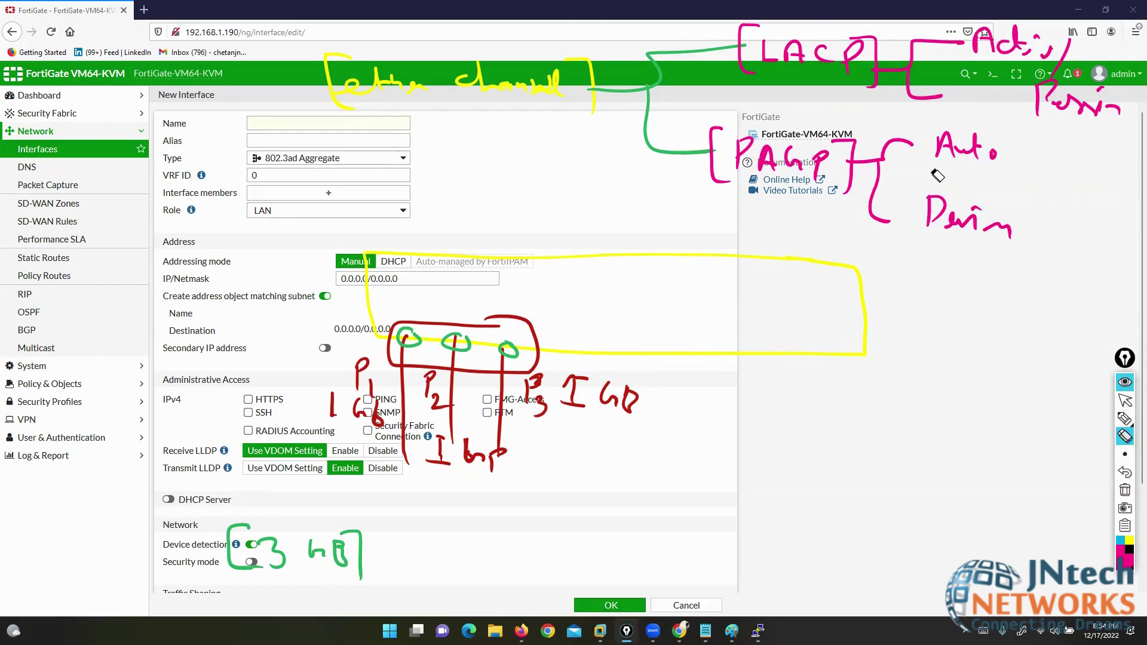
mouse_move(1019, 136)
mouse_down()
mouse_move(1007, 86)
mouse_move(867, 56)
mouse_move(720, 82)
mouse_move(735, 152)
mouse_move(944, 183)
mouse_move(966, 193)
mouse_move(968, 247)
mouse_move(943, 185)
mouse_move(1020, 154)
mouse_move(1029, 38)
mouse_move(1002, 139)
mouse_up()
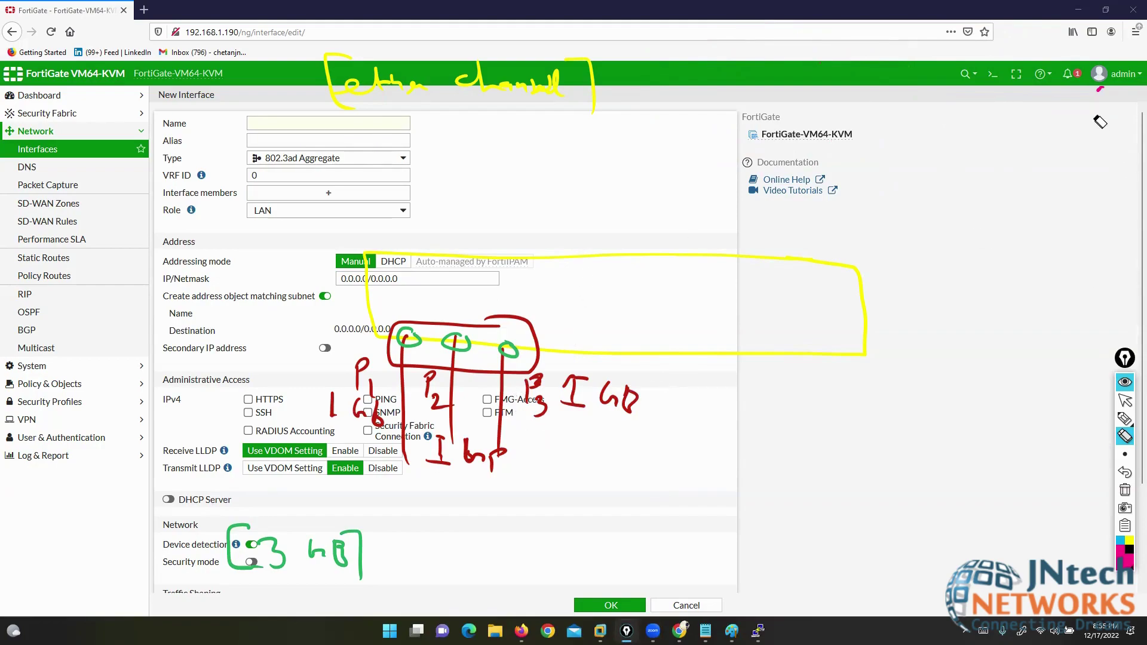
drag(1100, 121, 1106, 92)
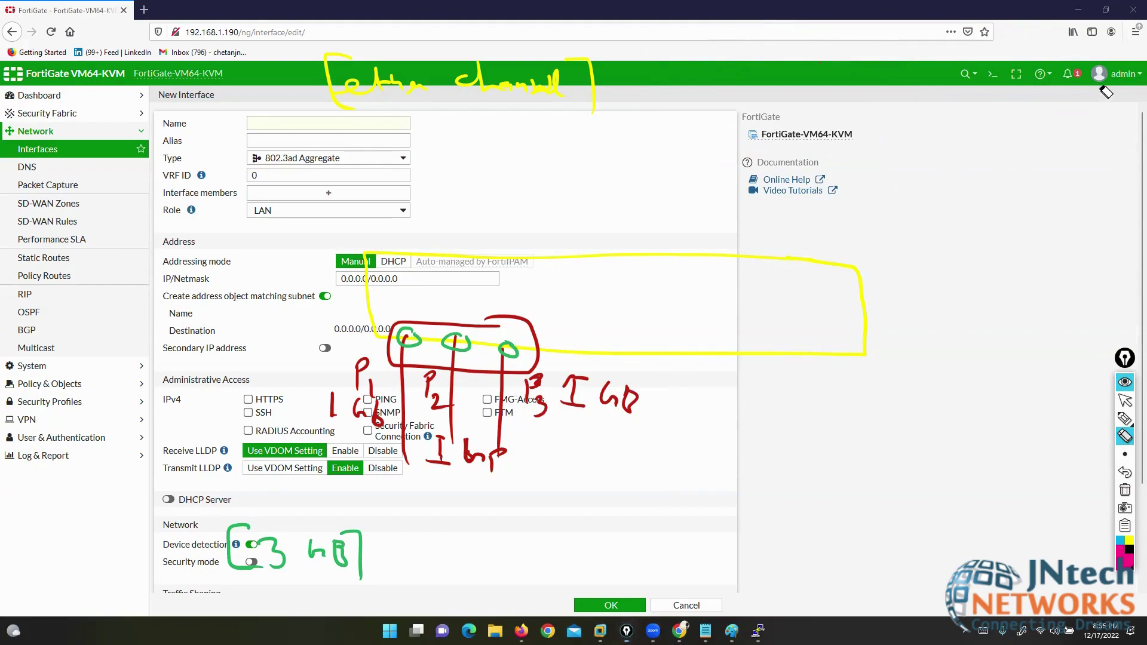
click(1125, 401)
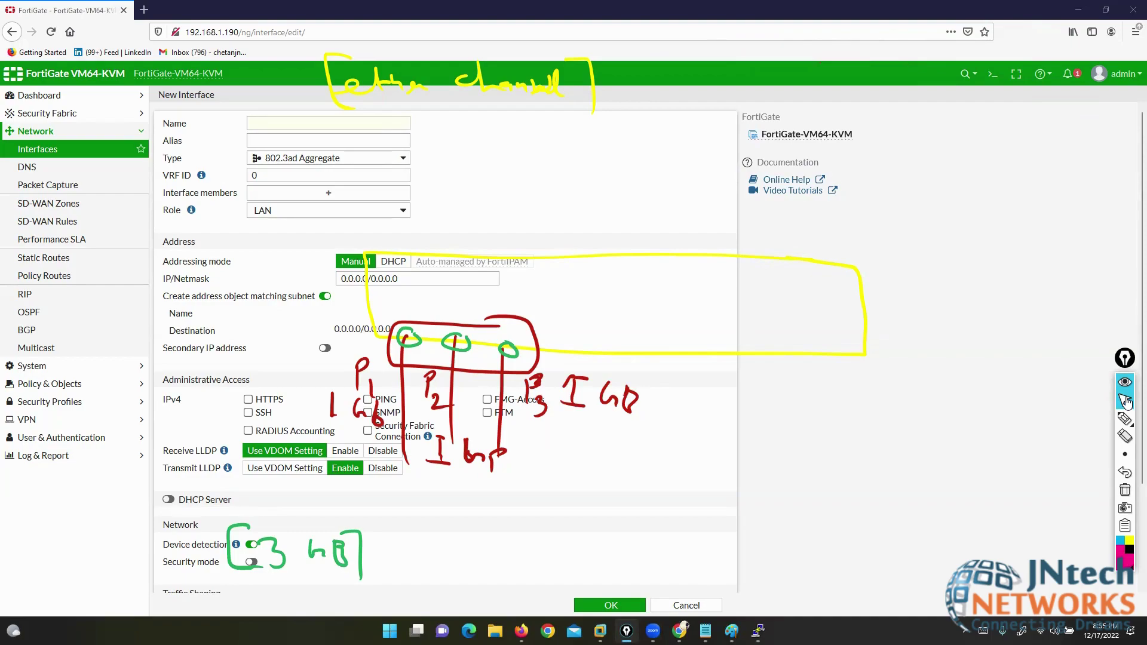
click(1125, 419)
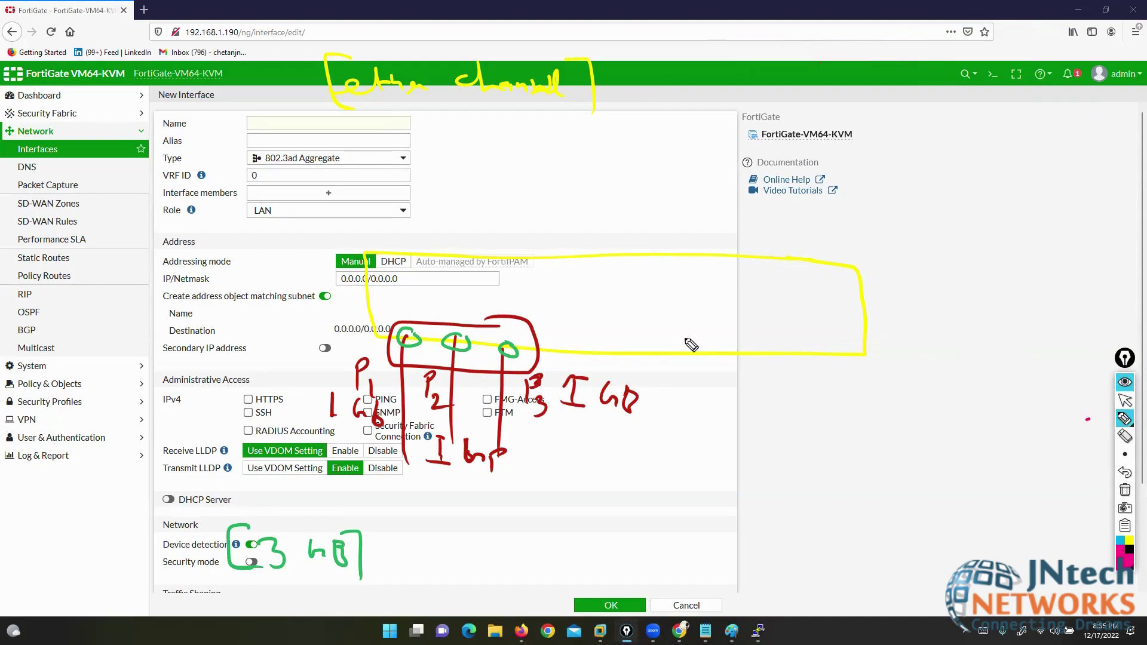
mouse_move(133, 210)
mouse_down()
mouse_move(146, 235)
mouse_move(160, 210)
mouse_up()
click(1125, 436)
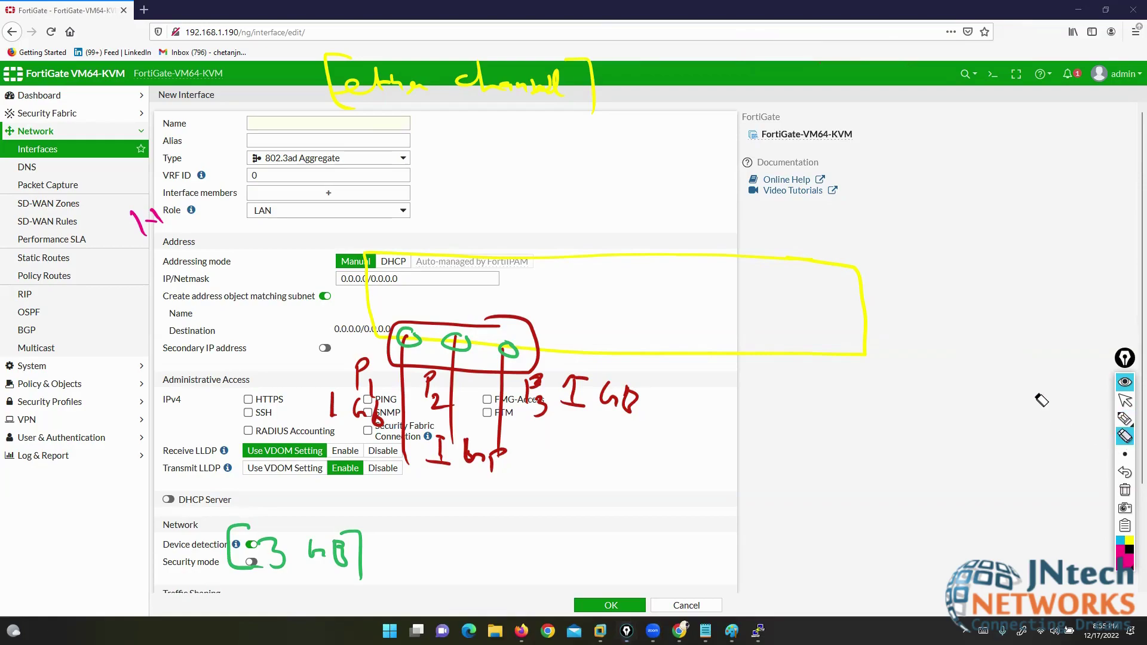
click(141, 224)
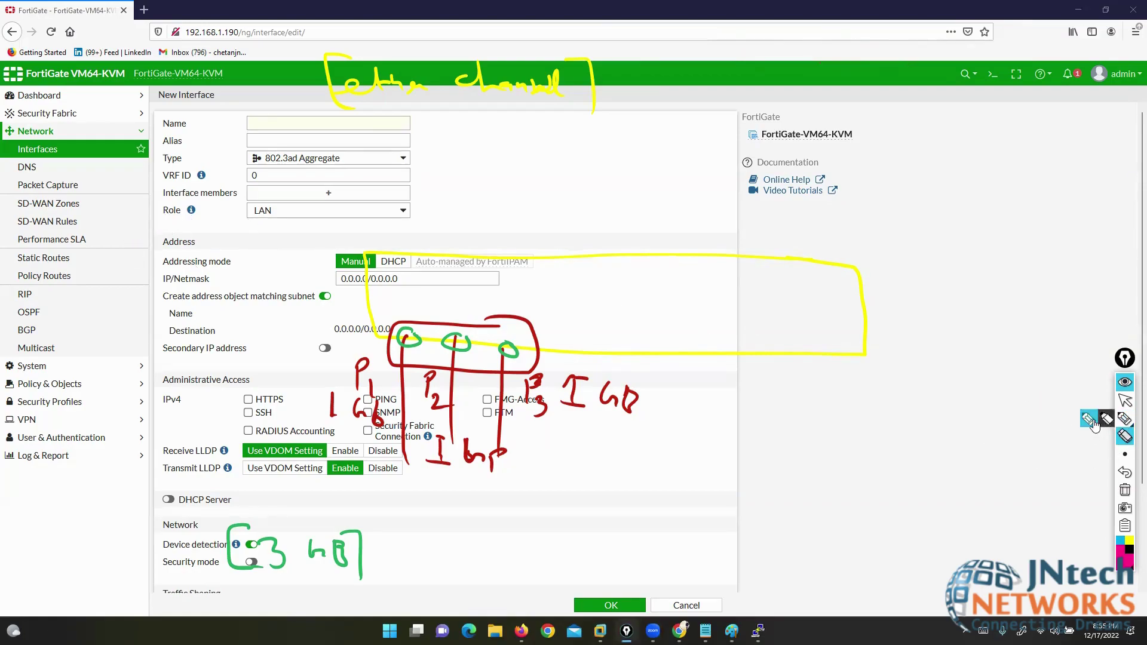
click(1093, 421)
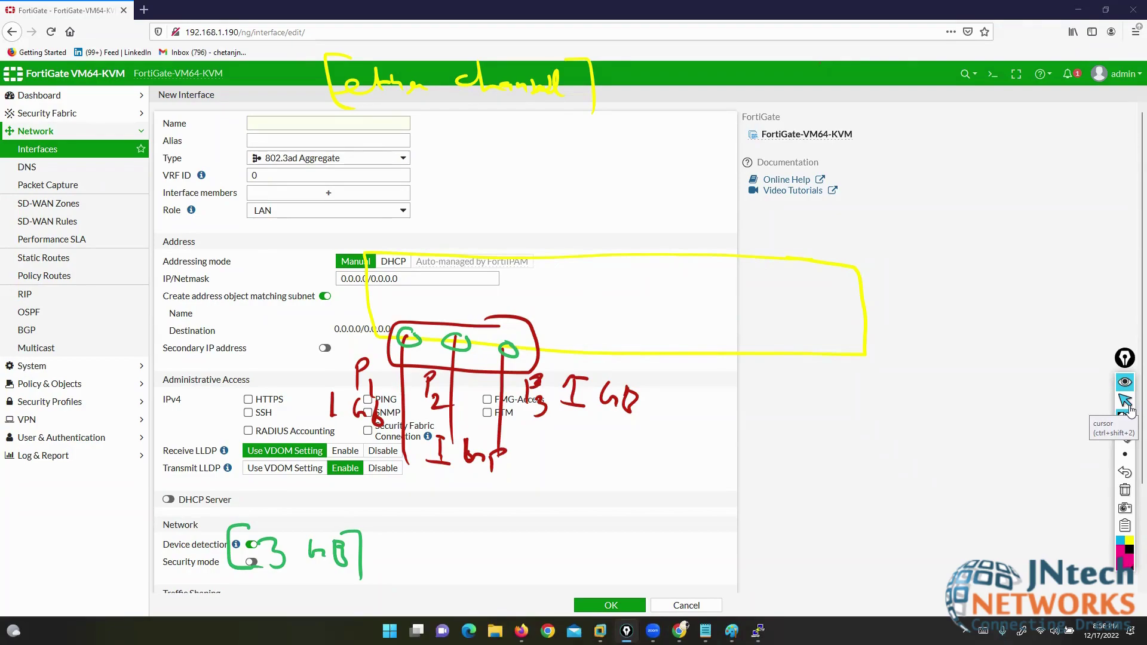
- Clear the sketch notes and check the aggregate member list, finding only port4 available
click(1125, 490)
click(1126, 400)
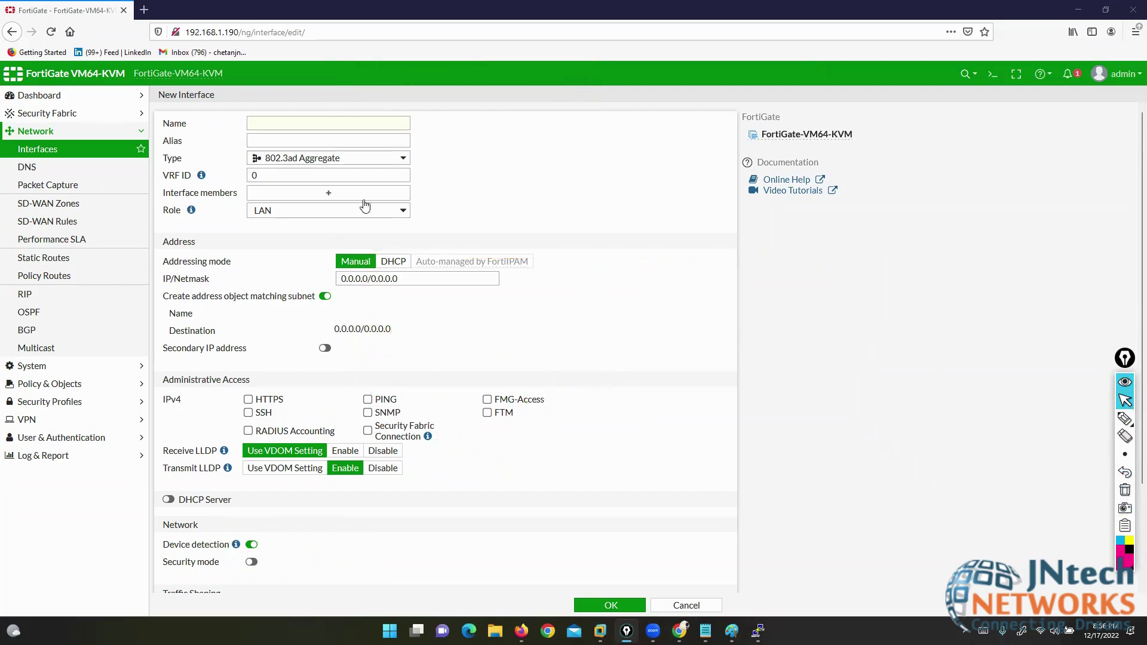
click(339, 198)
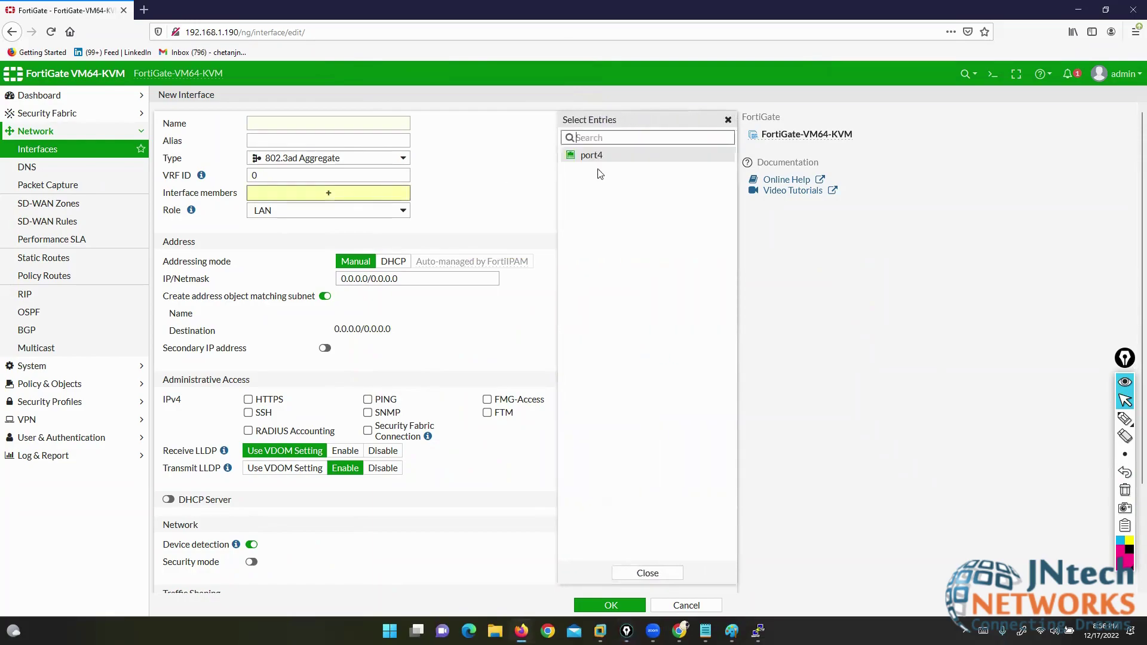
click(640, 573)
- Cancel the new aggregate interface and close the FortiGate browser window
click(681, 606)
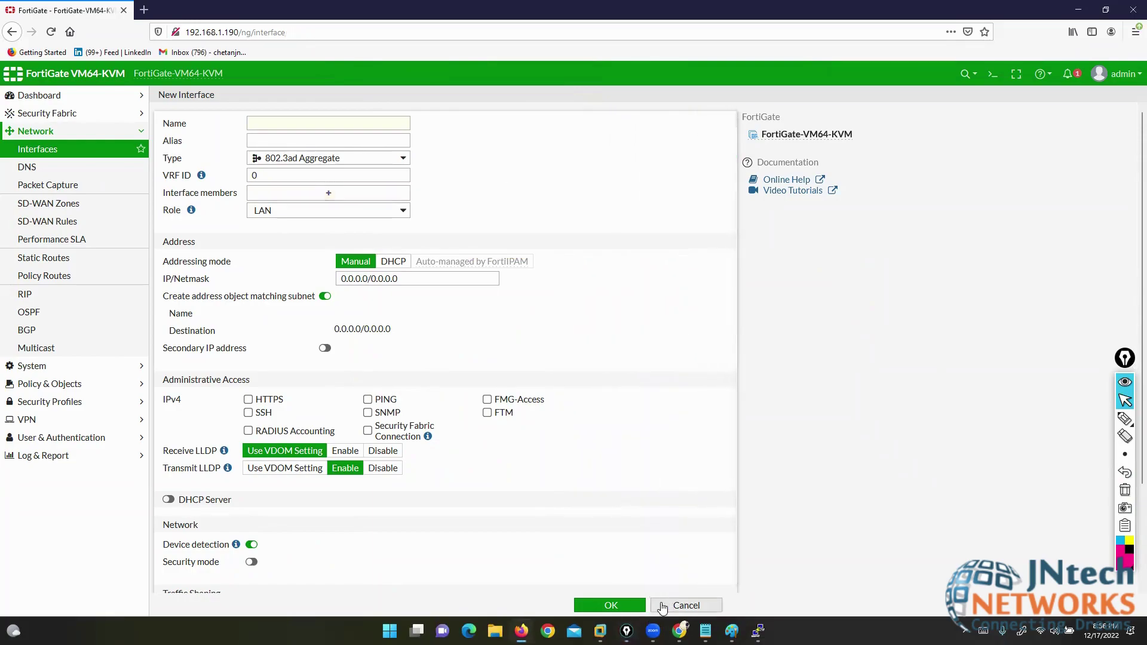
click(1132, 7)
click(568, 95)
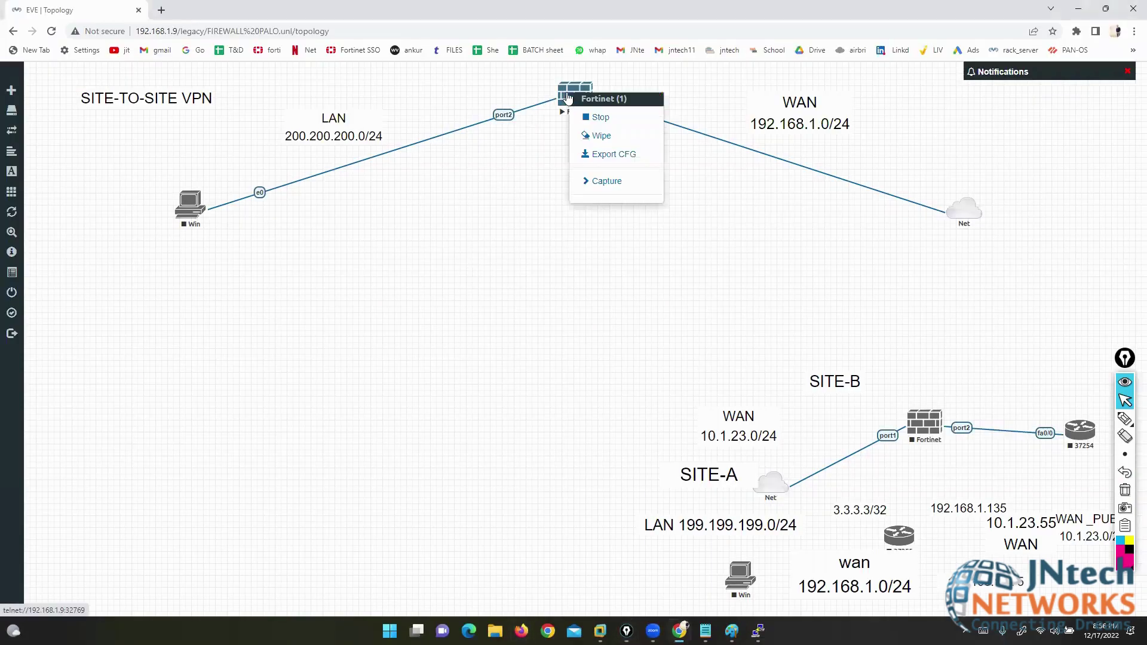
- Stop the Fortinet node in EVE-NG and open its settings for editing
click(590, 119)
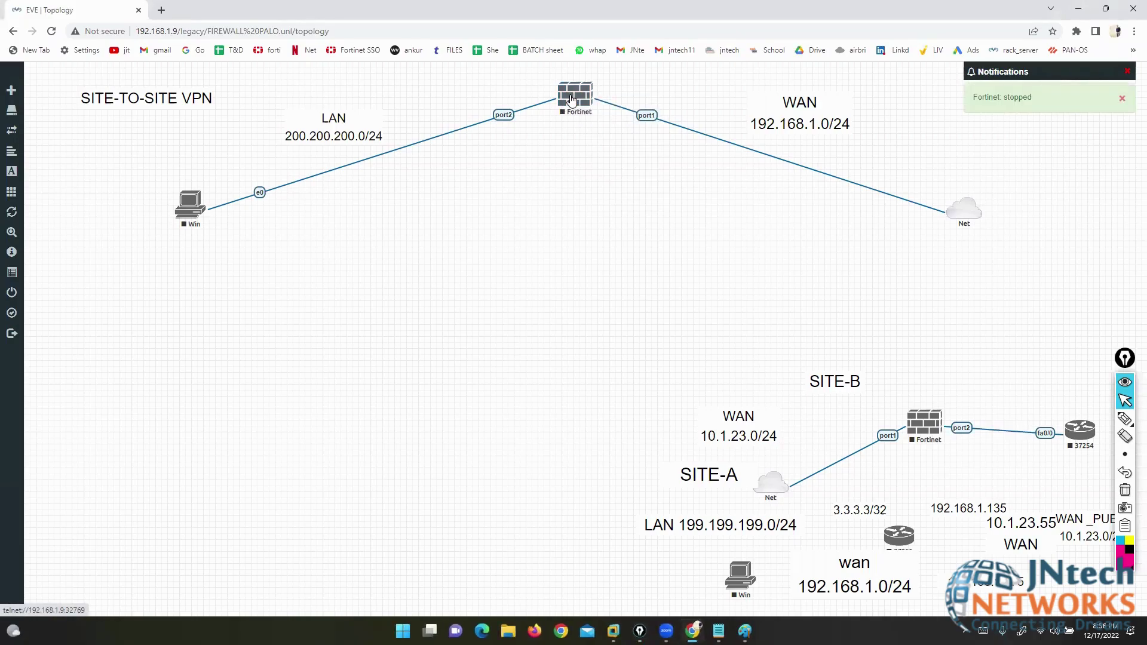
click(571, 99)
click(610, 225)
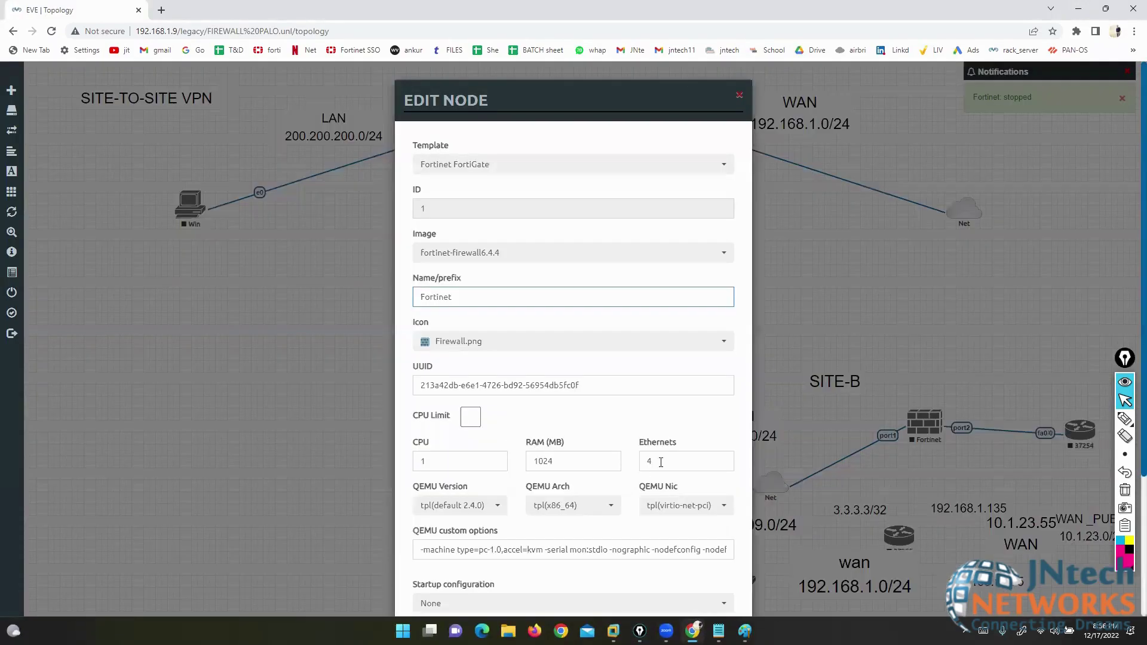
- Change the node's Ethernets count to 8, save it, and start the node again
double_click(661, 462)
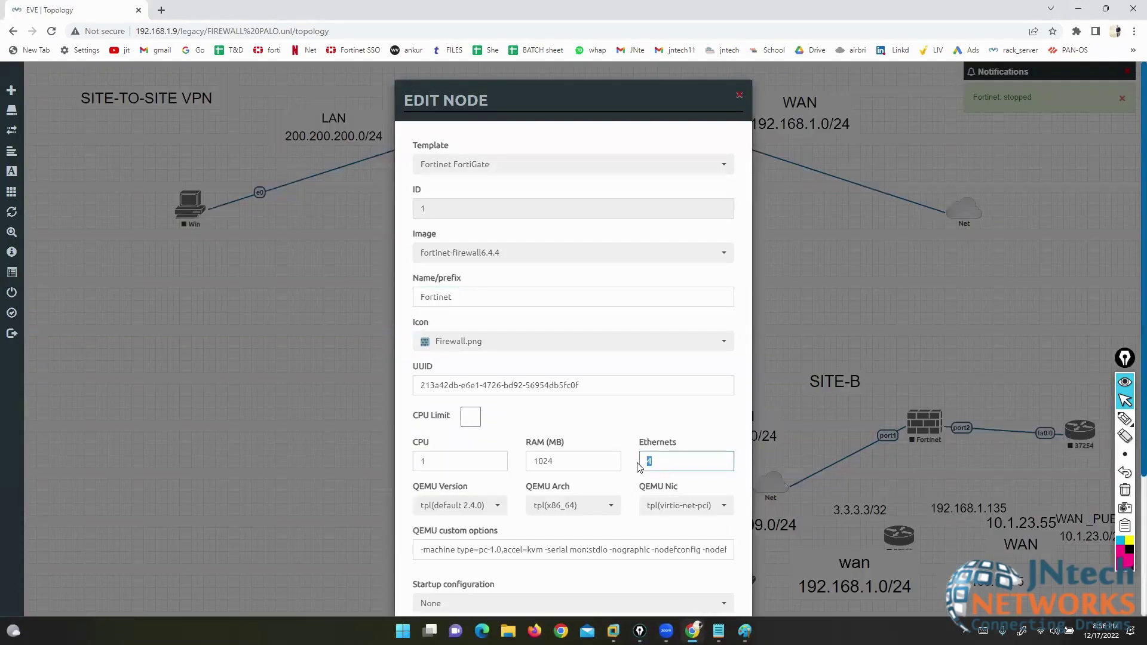
text(8)
scroll(597, 454, down, 3)
click(514, 587)
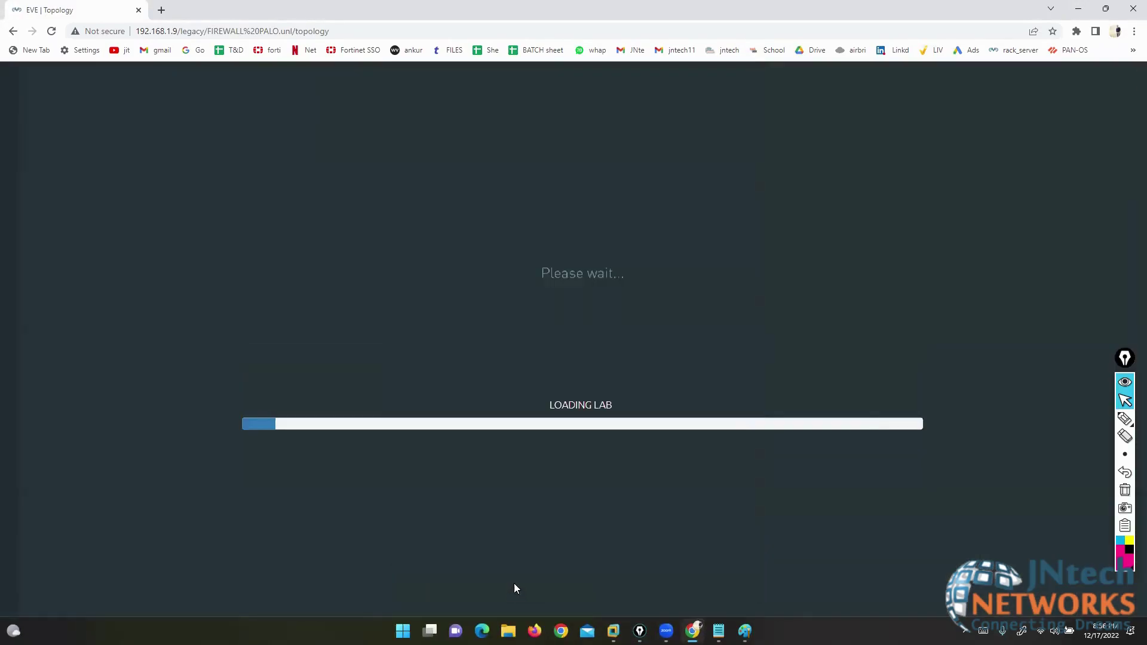
right_click(575, 89)
click(585, 113)
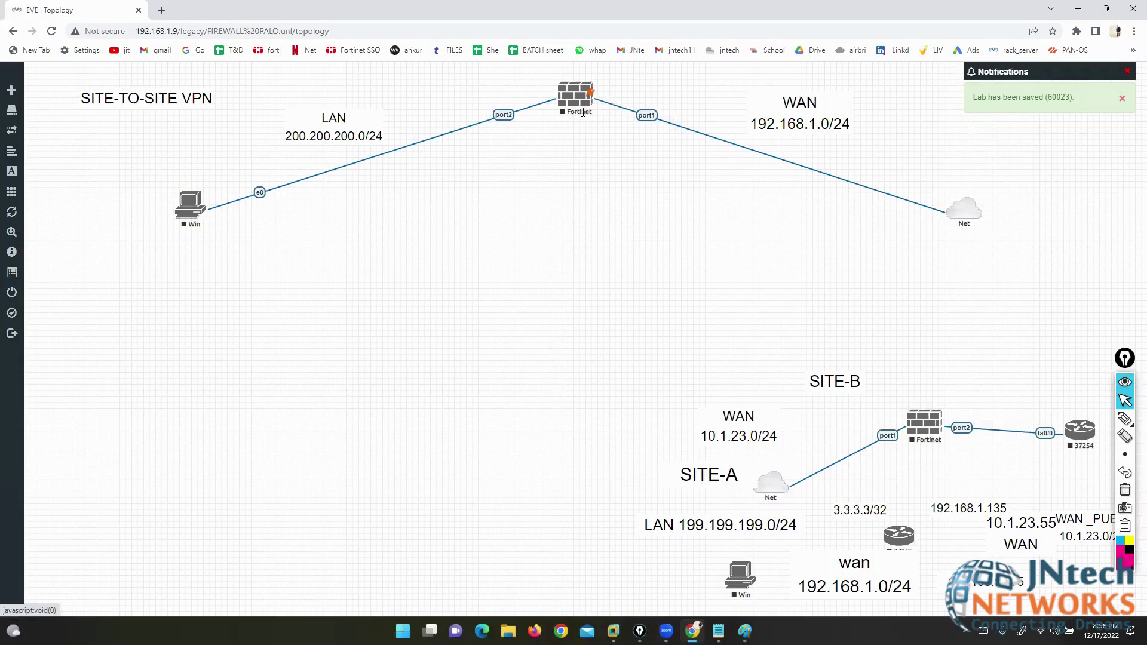
- Open the Fortinet node's Telnet console, enlarge it, and enter admin as the login name
click(572, 98)
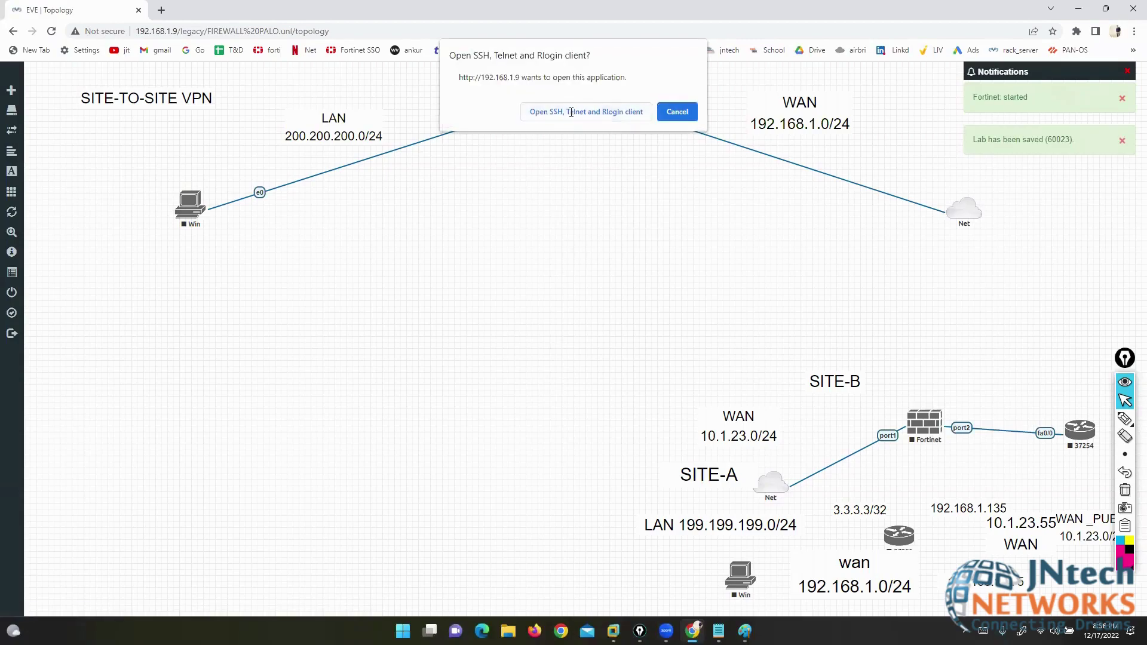
click(572, 113)
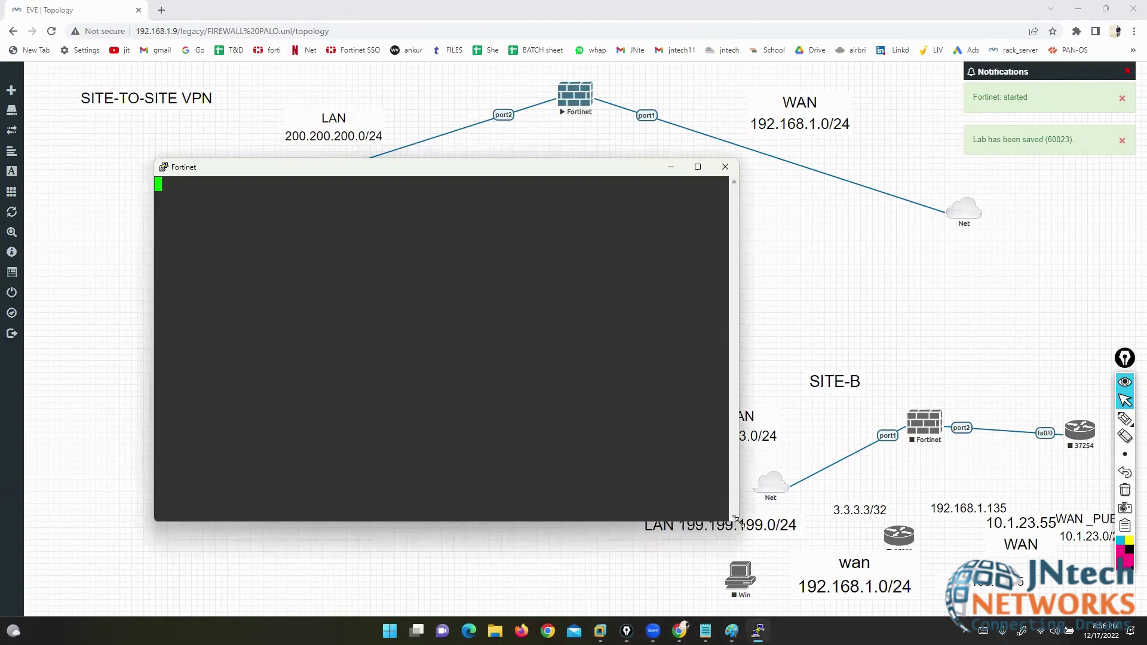
drag(737, 519, 944, 592)
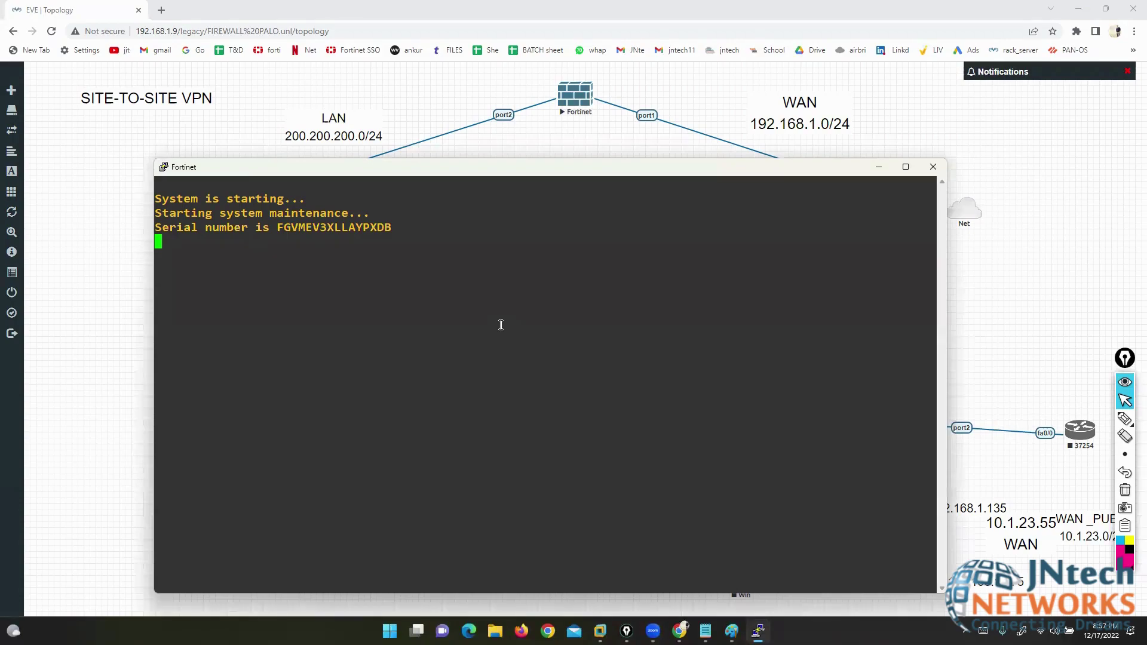
text(adm)
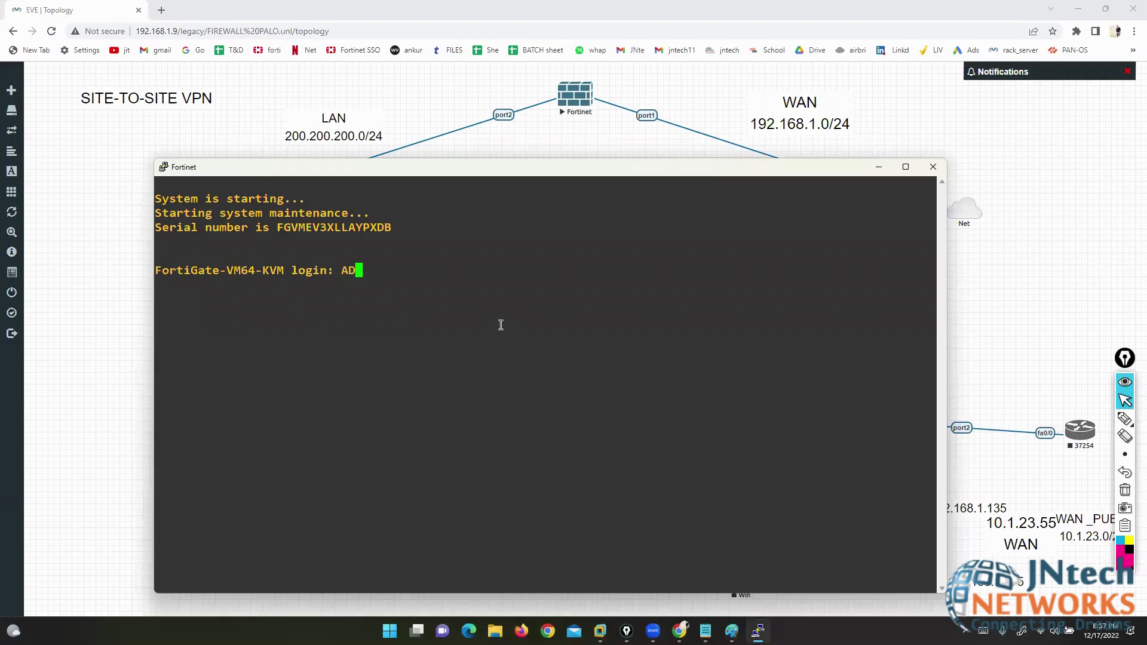
key(BackSpace)
key(BackSpace)
key(BackSpace)
text(admin)
key(Return)
key(Return)
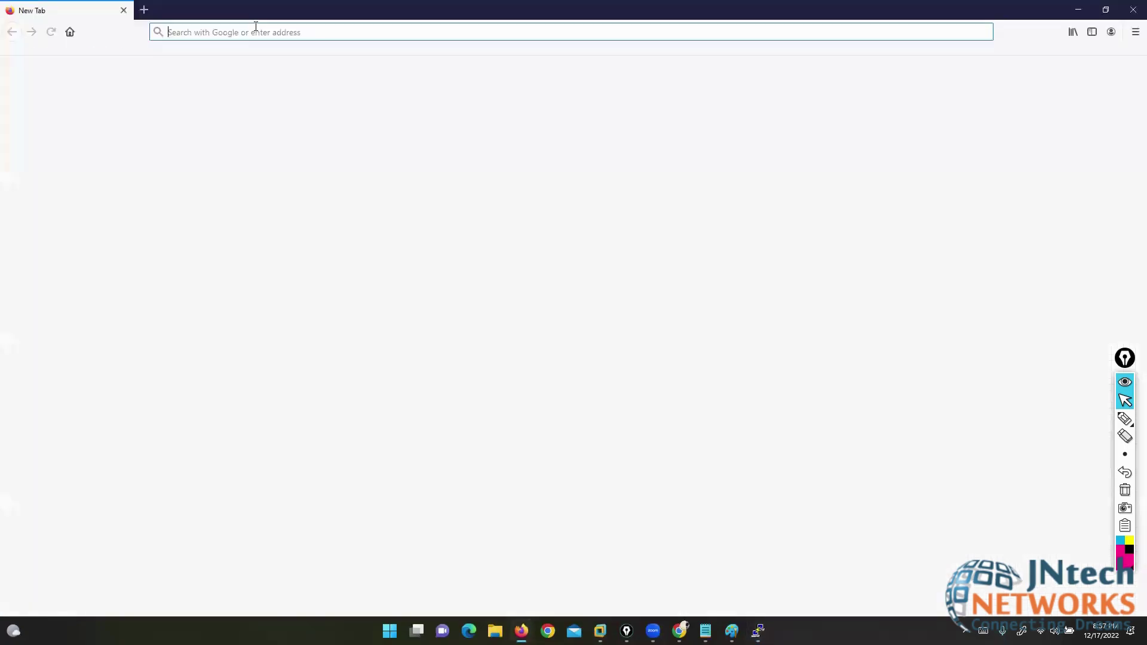
- Load the FortiGate management address and log in as admin with the password, declining to save it
text(192.168.1.190/)
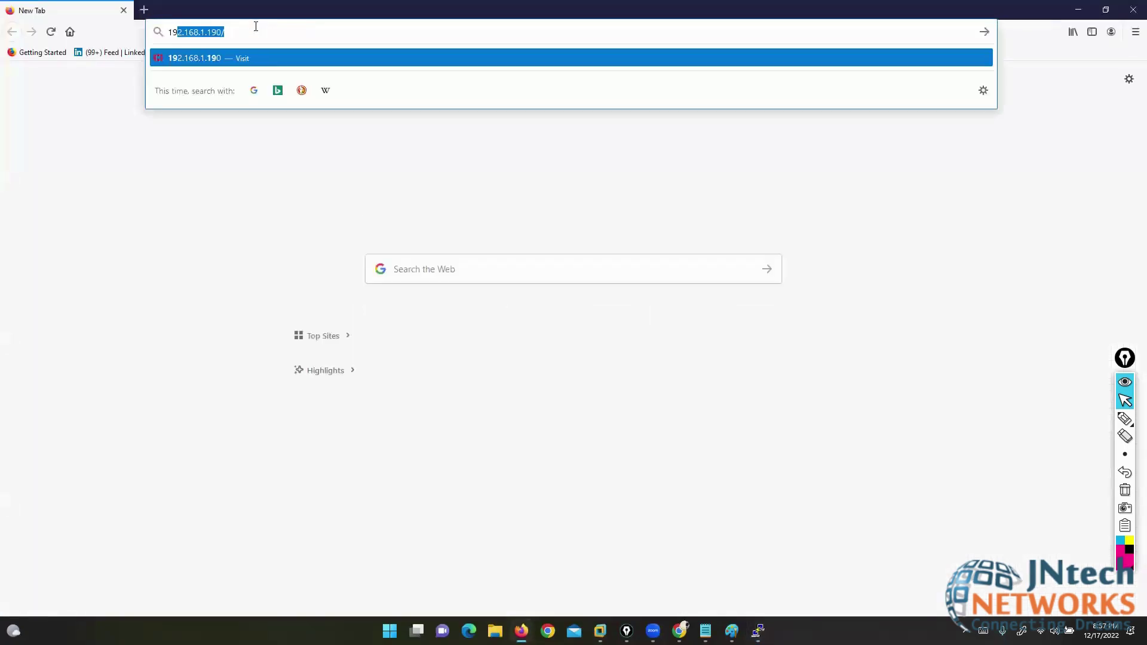
key(Return)
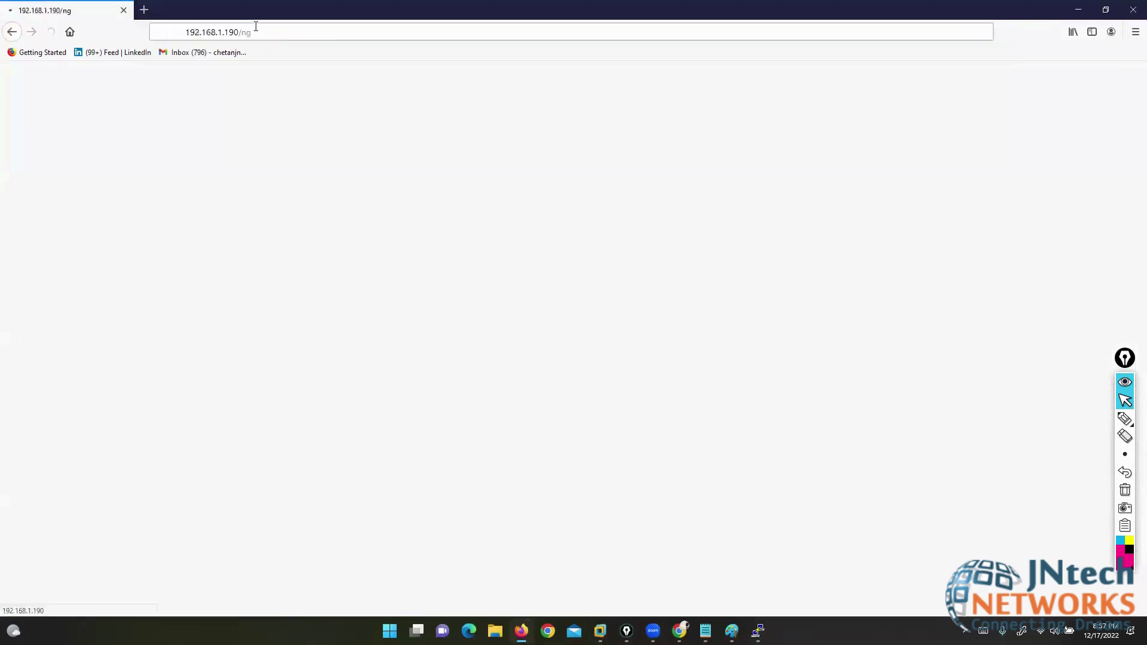
key(BackSpace)
key(BackSpace)
key(BackSpace)
key(BackSpace)
key(BackSpace)
key(BackSpace)
text(admin)
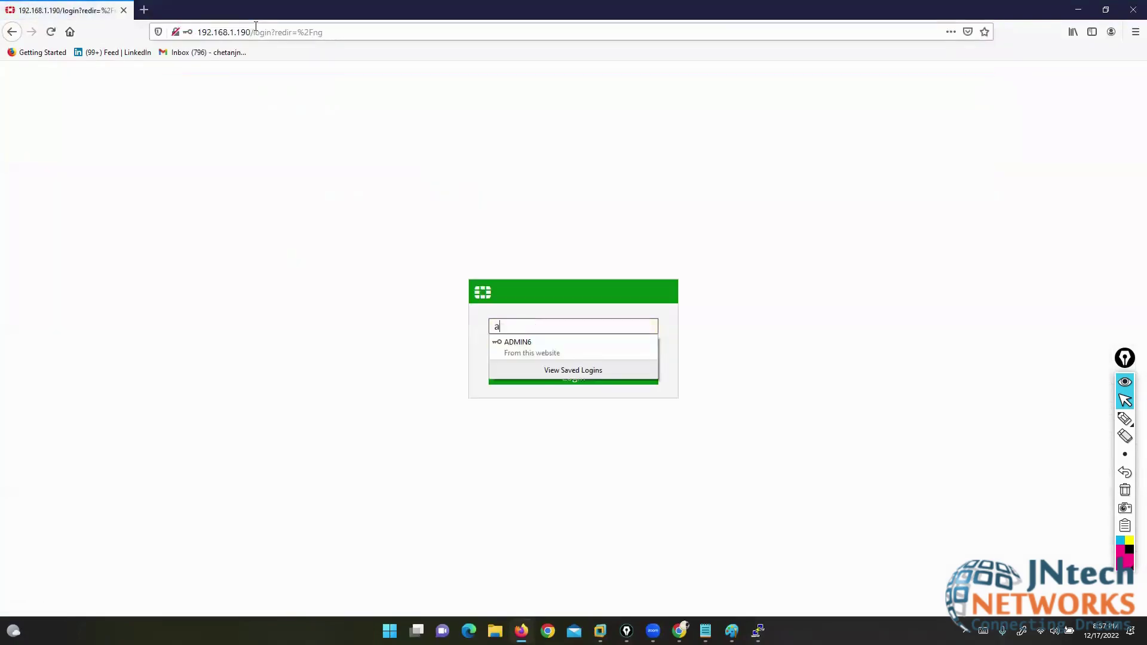
key(Tab)
text(123)
key(Return)
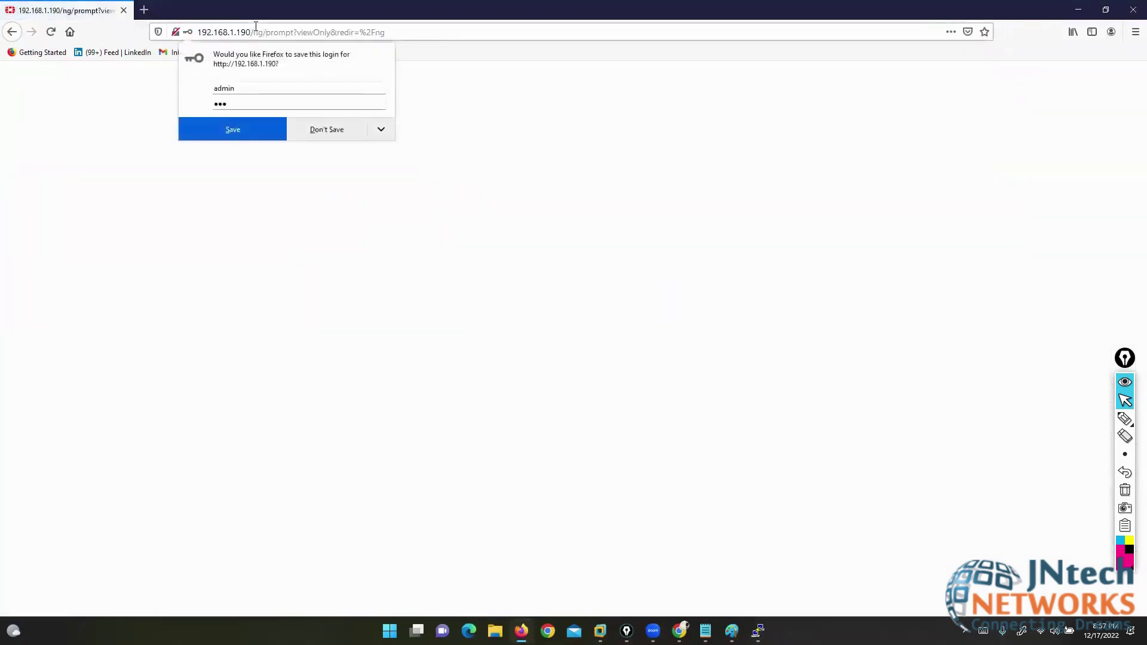
click(320, 137)
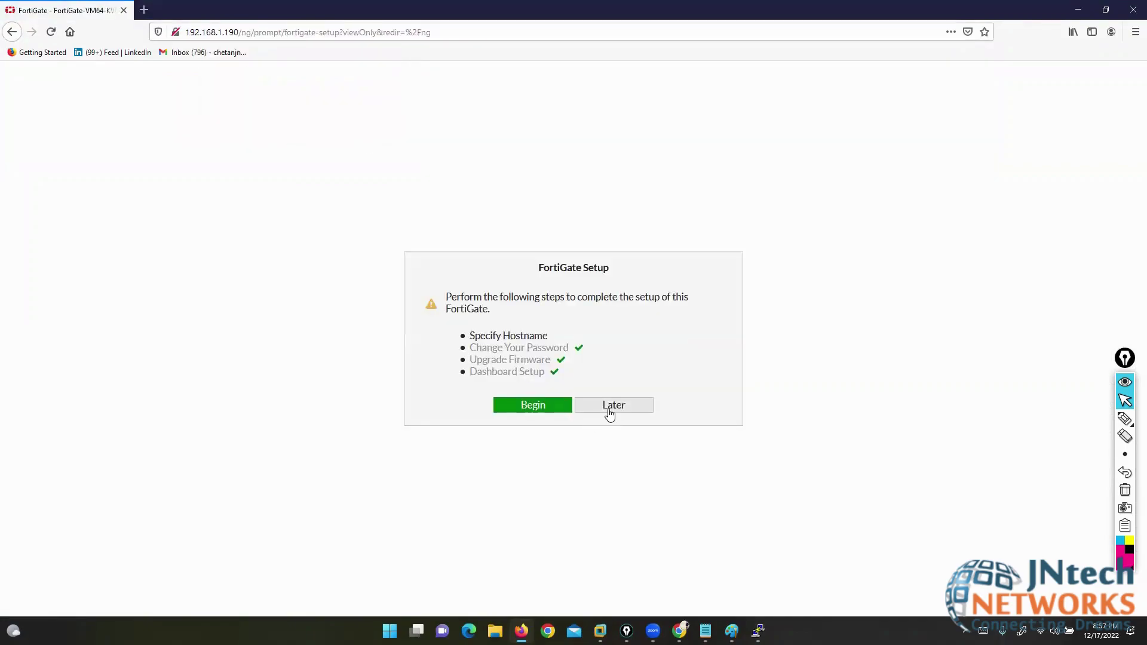
- Postpone the FortiGate setup and dismiss the FortiOS 6.4.4 notice
click(610, 412)
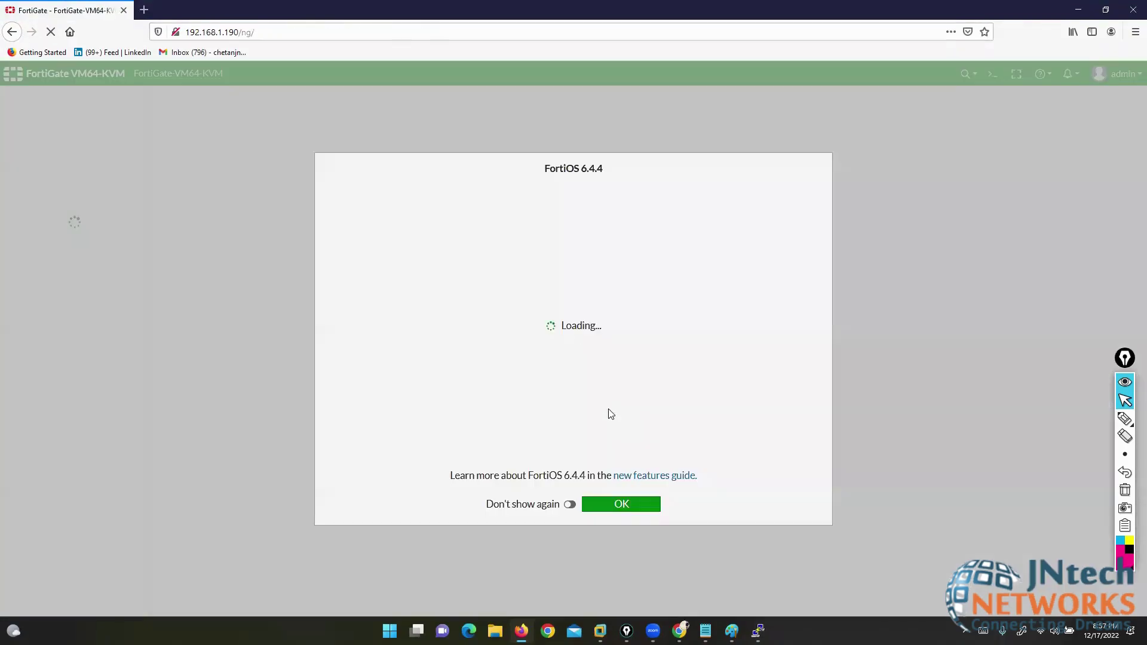
click(620, 509)
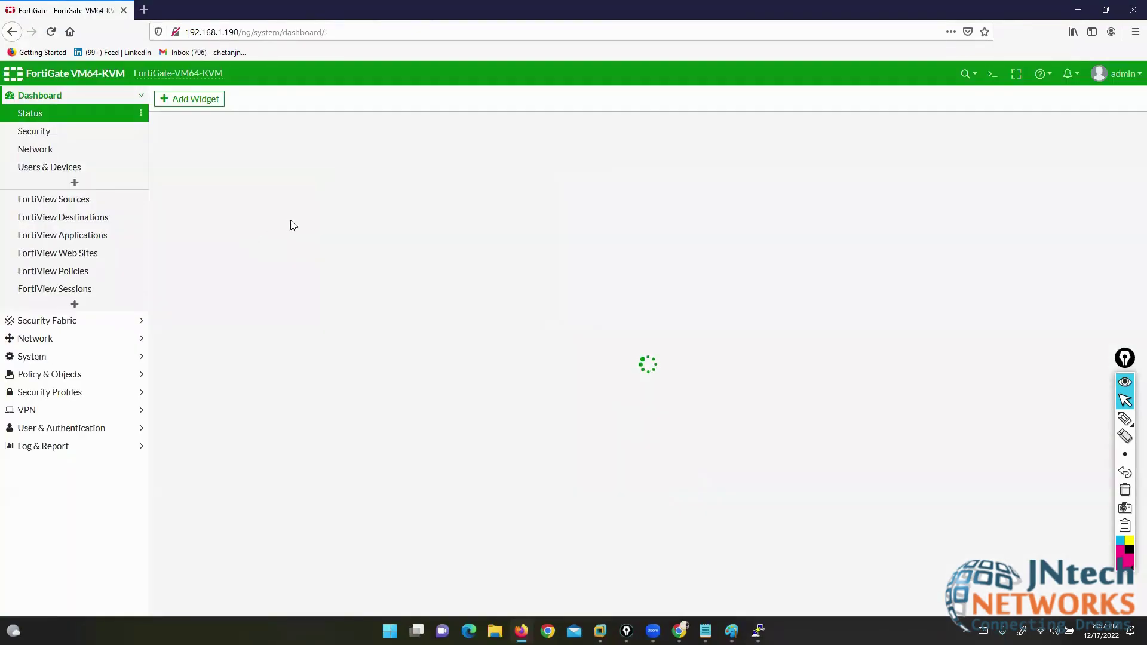
click(37, 339)
- Create a new 802.3ad Aggregate interface named ether11 from Network > Interfaces
click(37, 151)
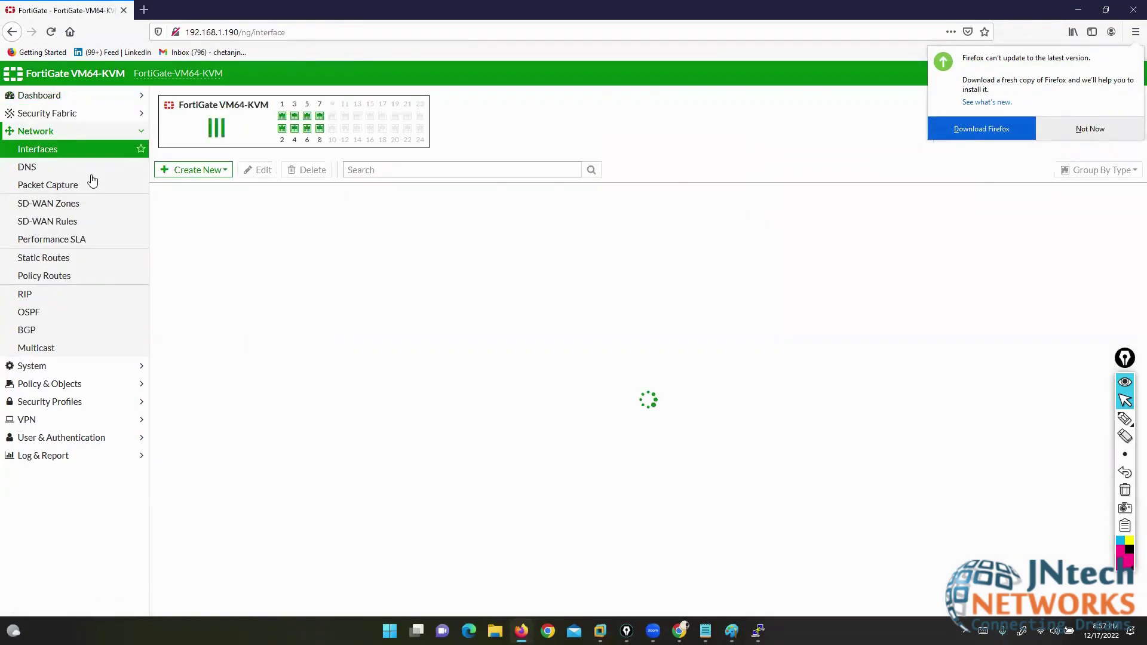
click(197, 171)
click(190, 185)
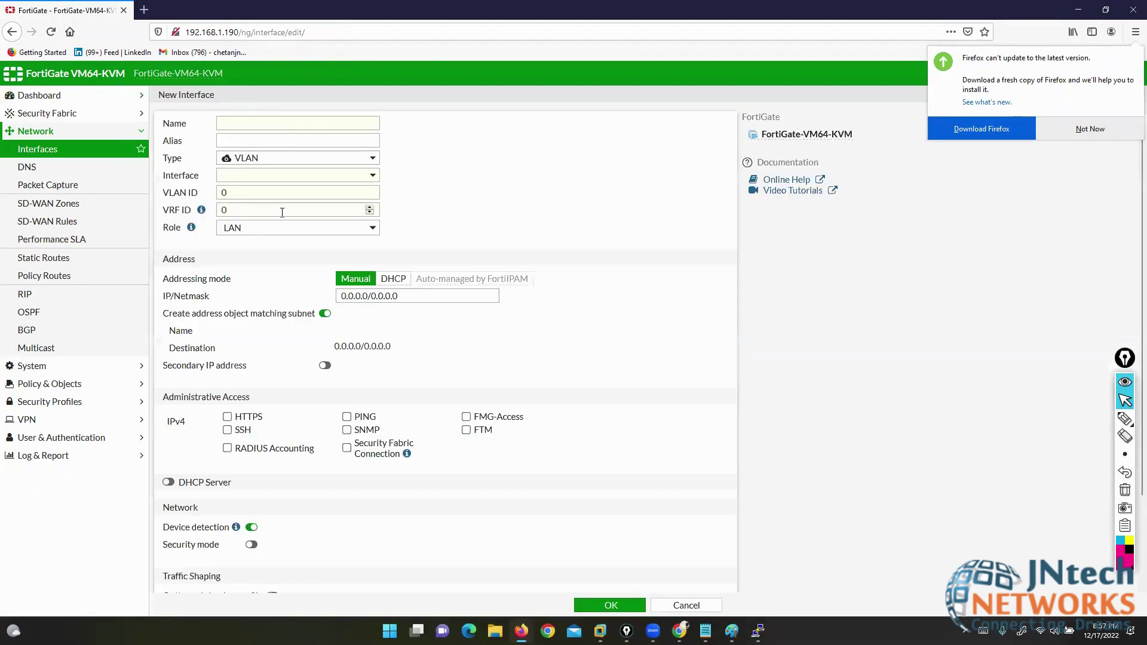
click(286, 160)
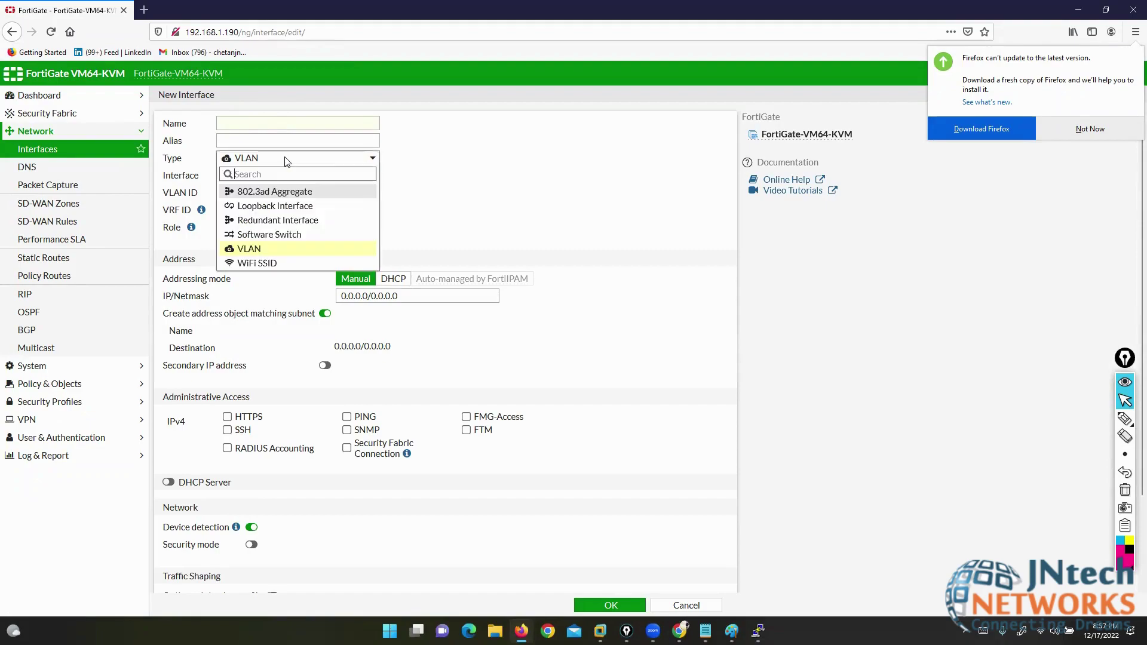
click(286, 191)
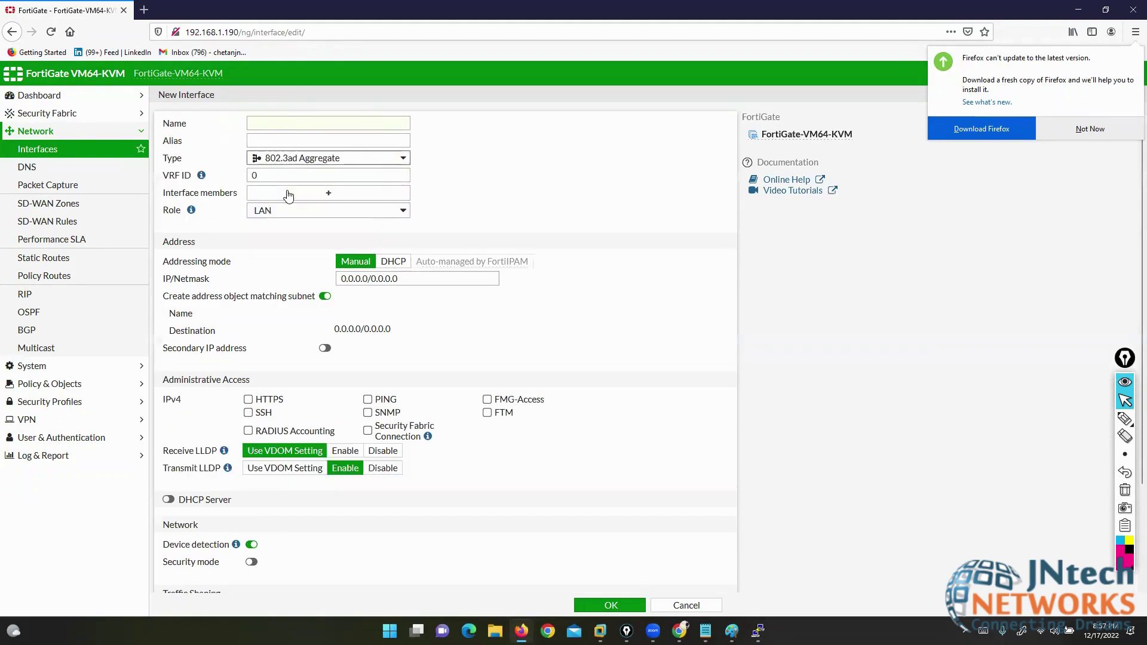
click(281, 123)
text(eth)
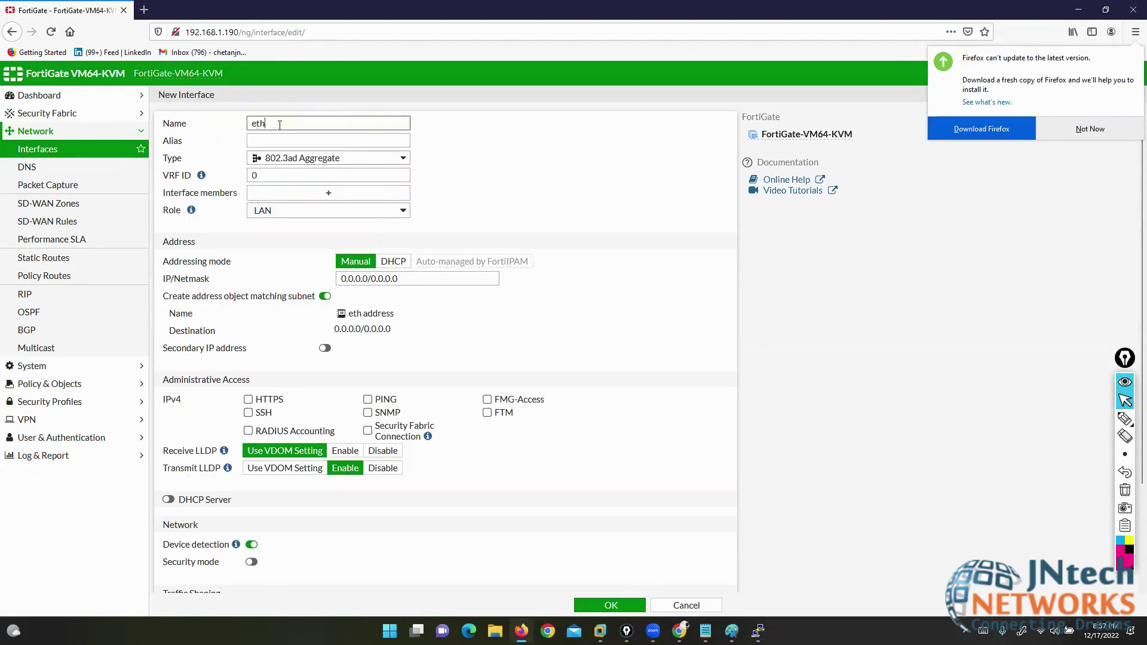
text(er11)
- Keep the LAN role and choose port7 and port8 as ether11's members
click(312, 209)
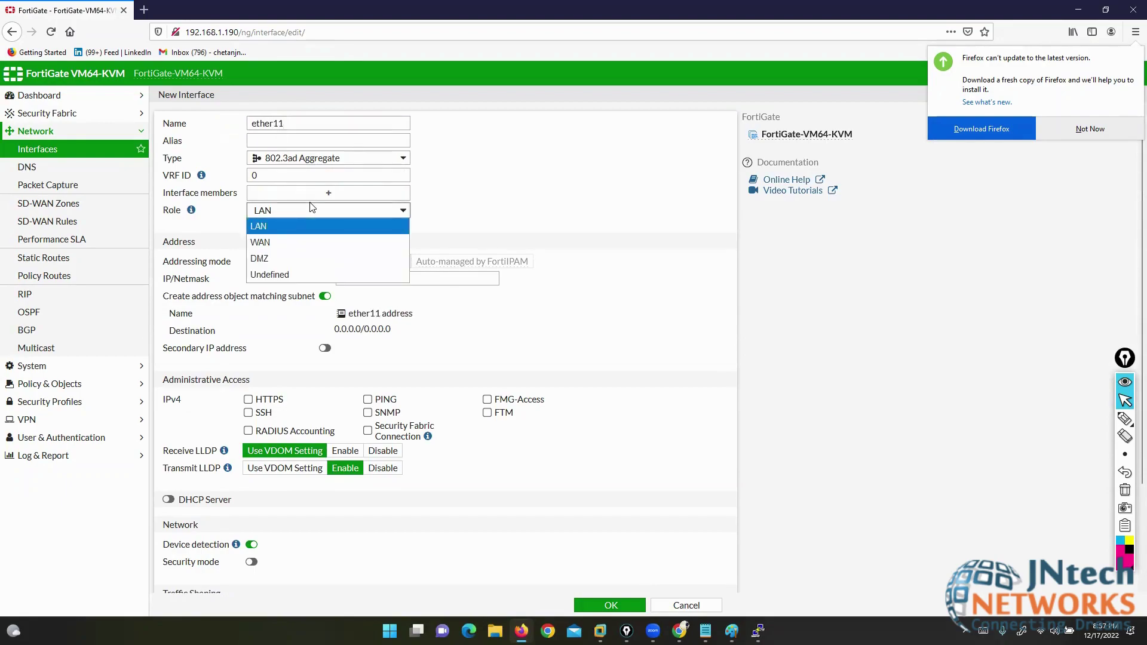
click(301, 193)
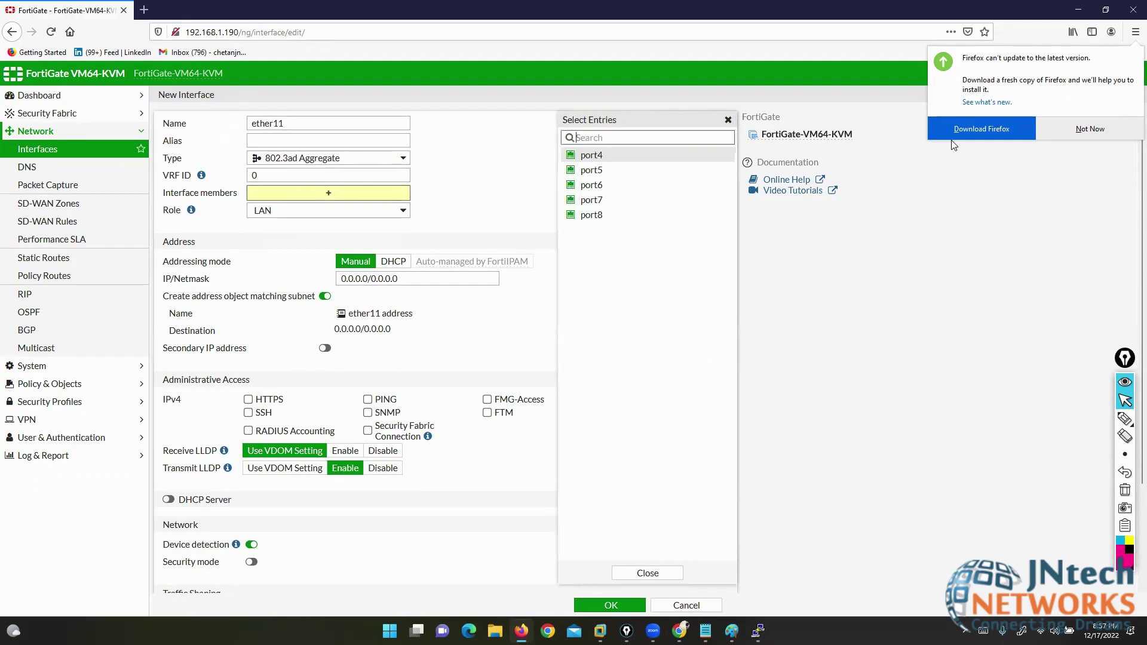
click(597, 204)
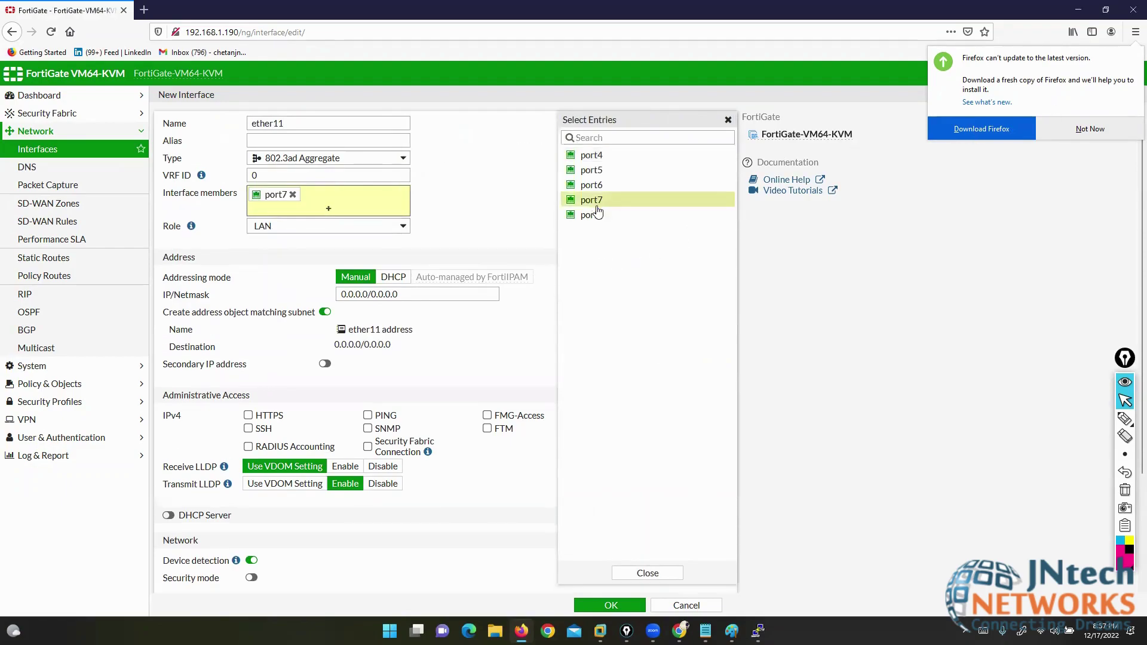
click(596, 219)
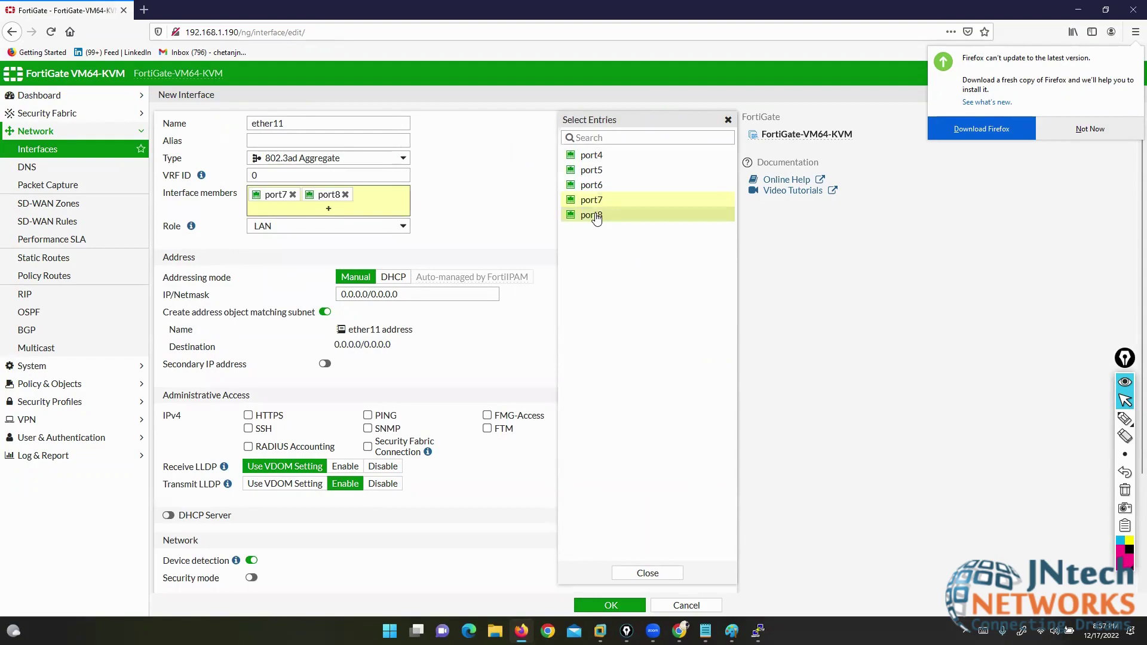
click(594, 187)
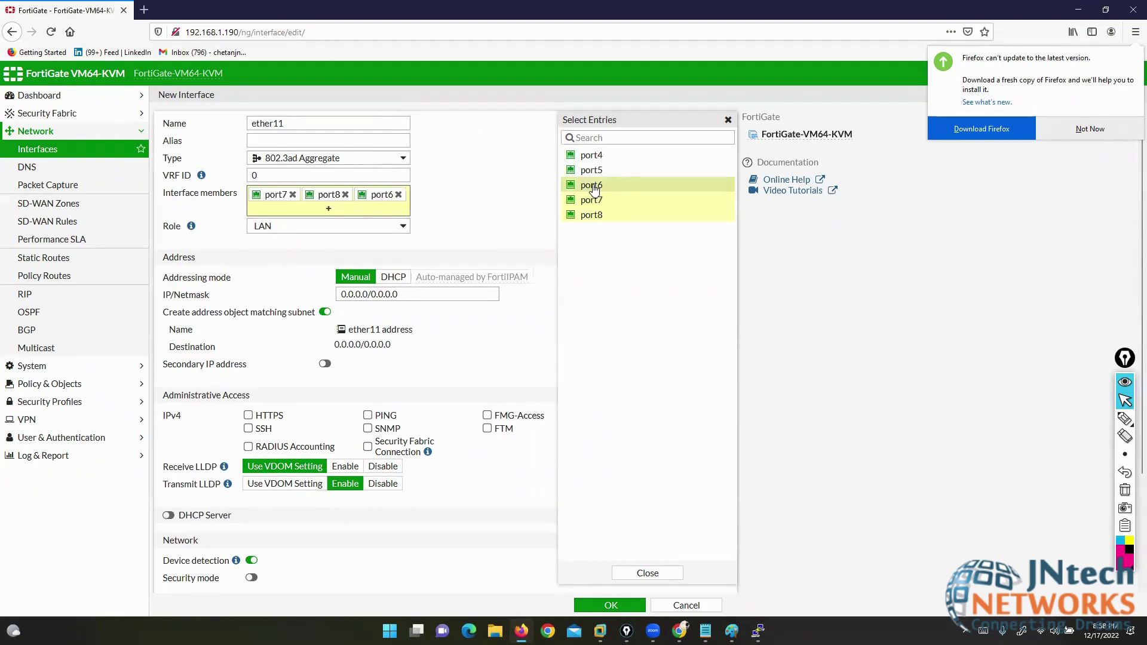
click(594, 186)
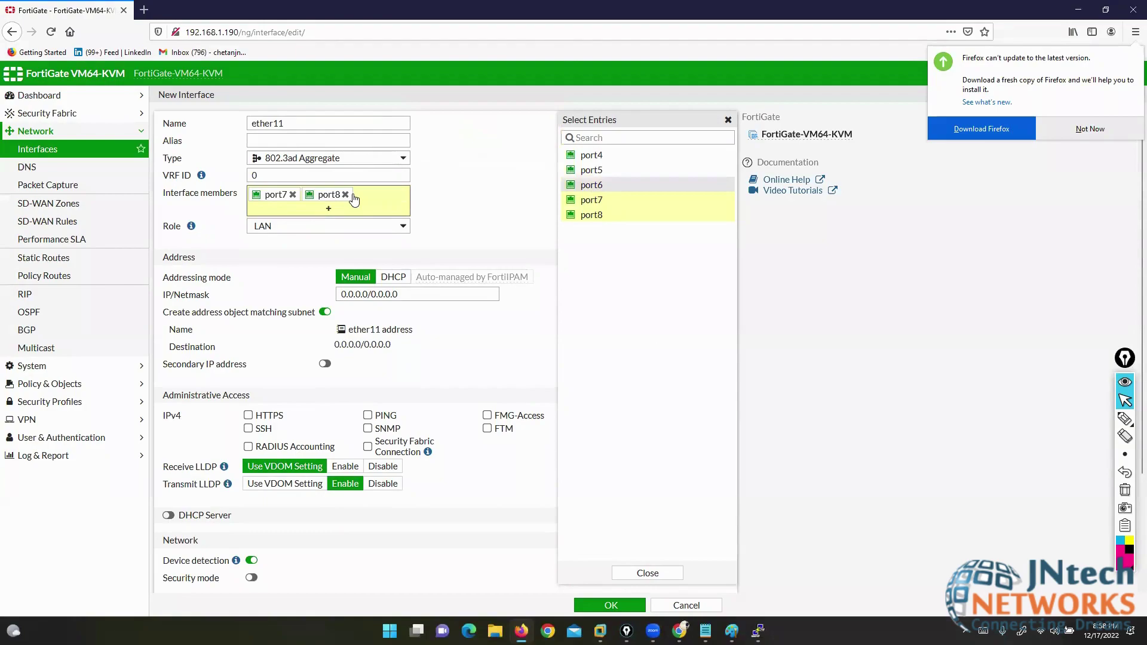
click(480, 201)
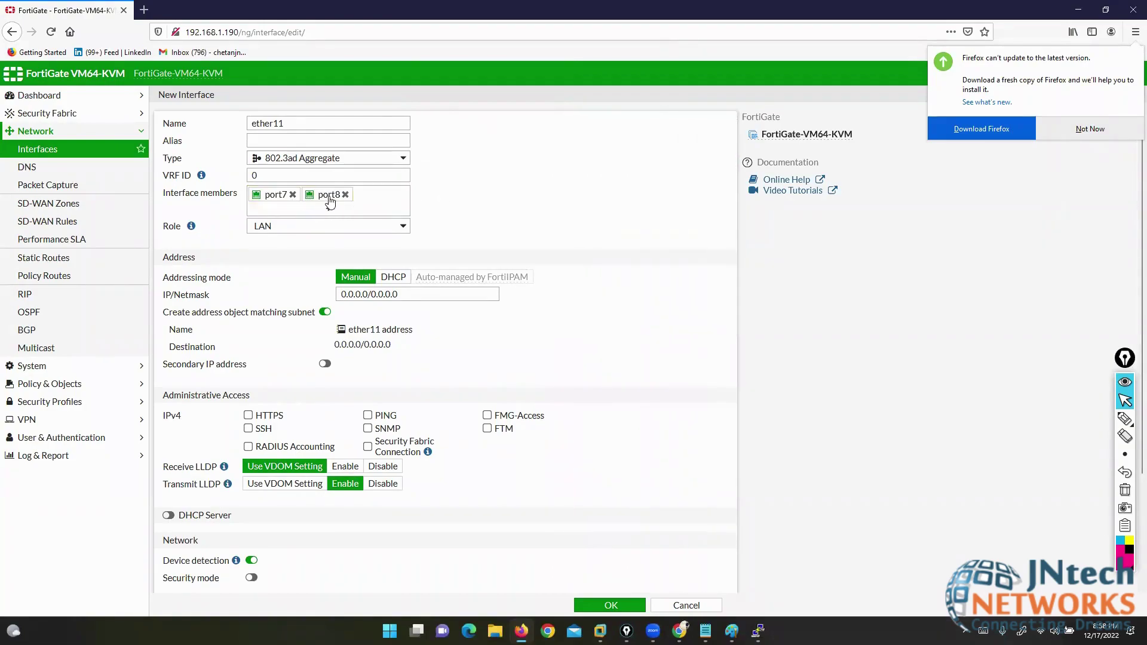
- Give ether11 the address 20.20.20.1/24 with PING allowed and save it
click(303, 294)
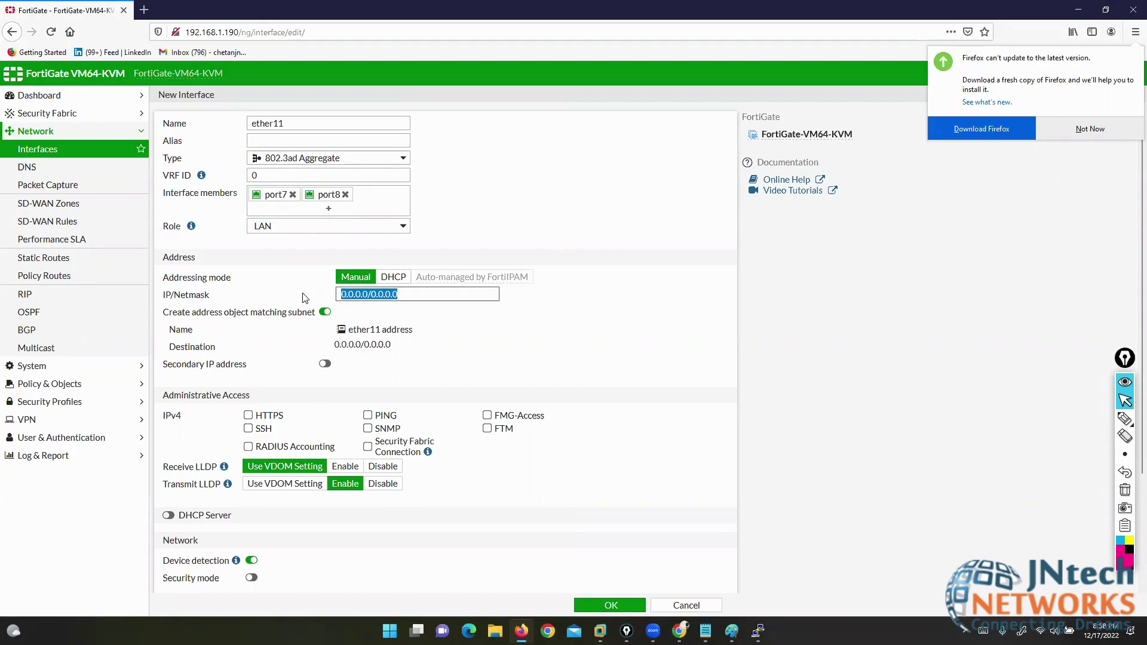
text(20.20.20.1/23)
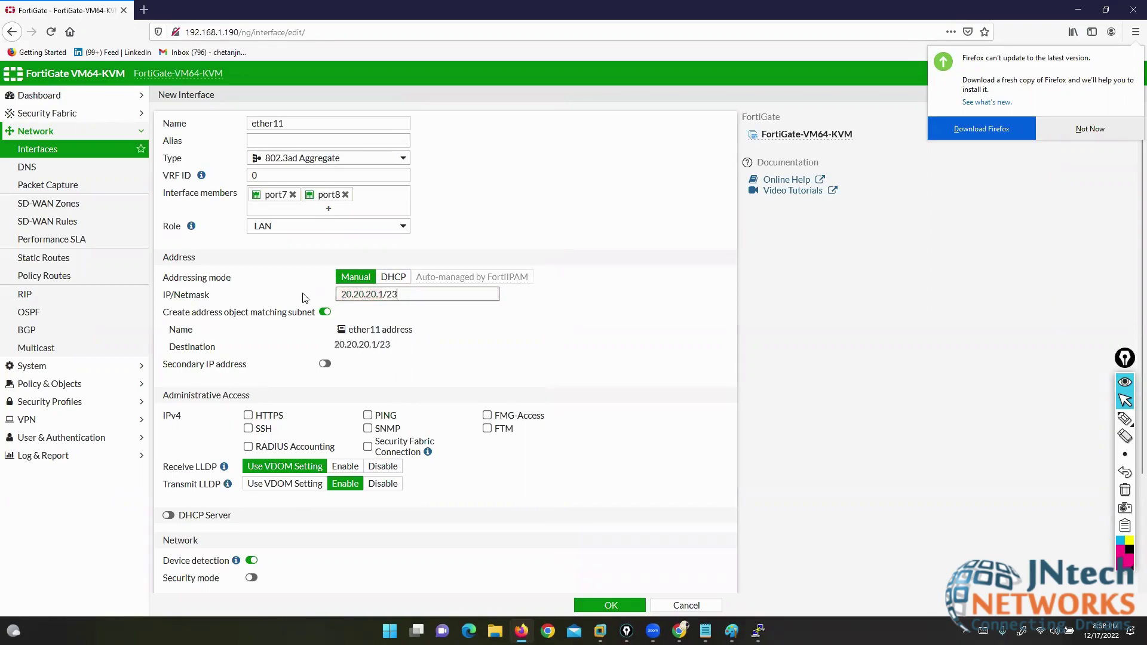
key(BackSpace)
text(4)
click(367, 415)
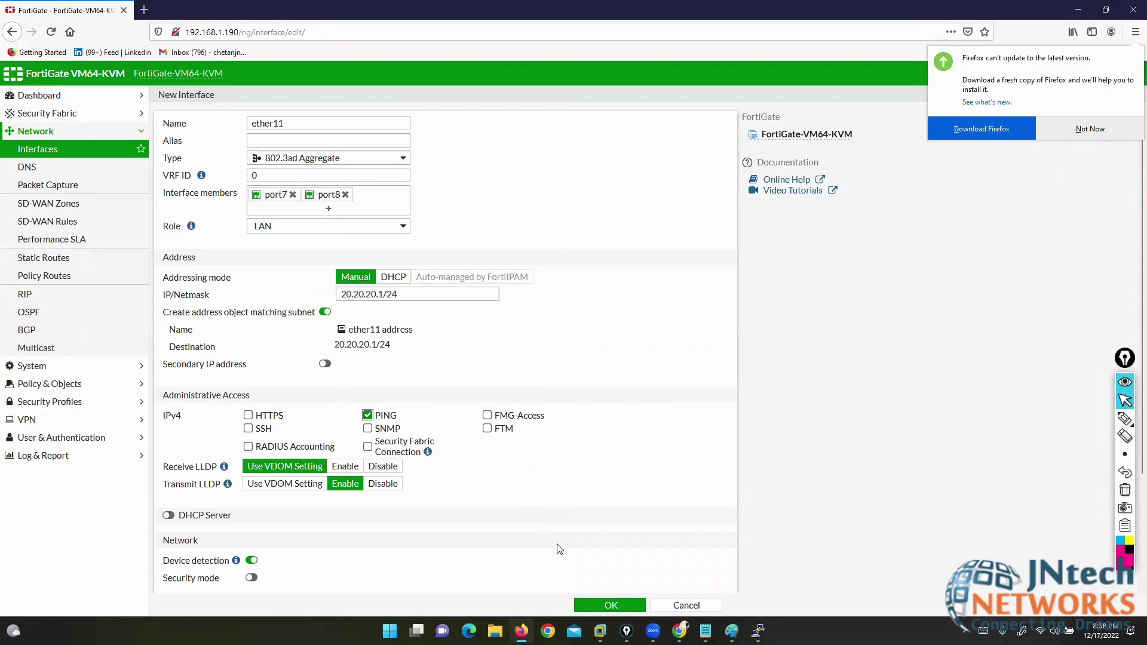
click(598, 603)
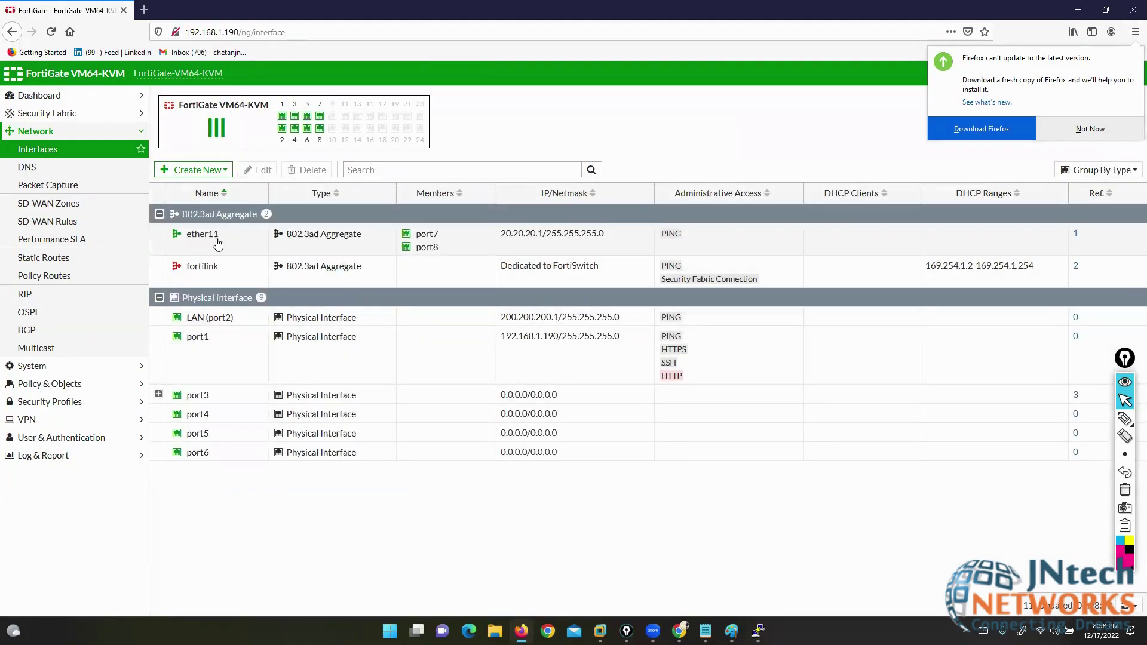
- Select the new ether11 row in the Interfaces list to inspect it
click(218, 244)
mouse_move(209, 237)
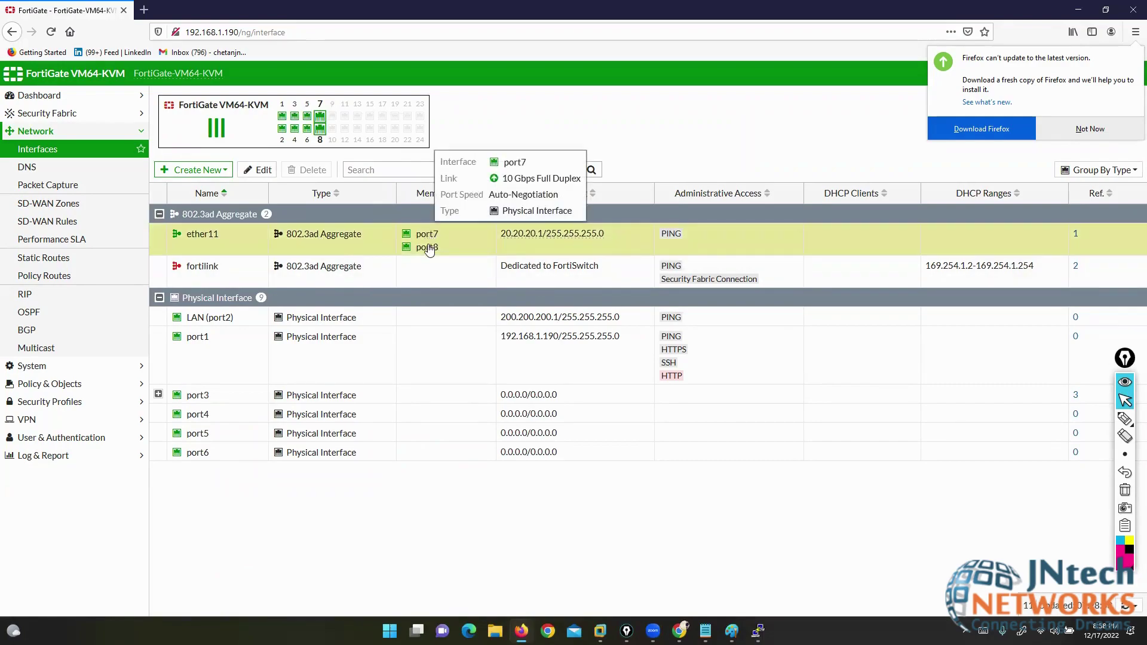
mouse_move(427, 247)
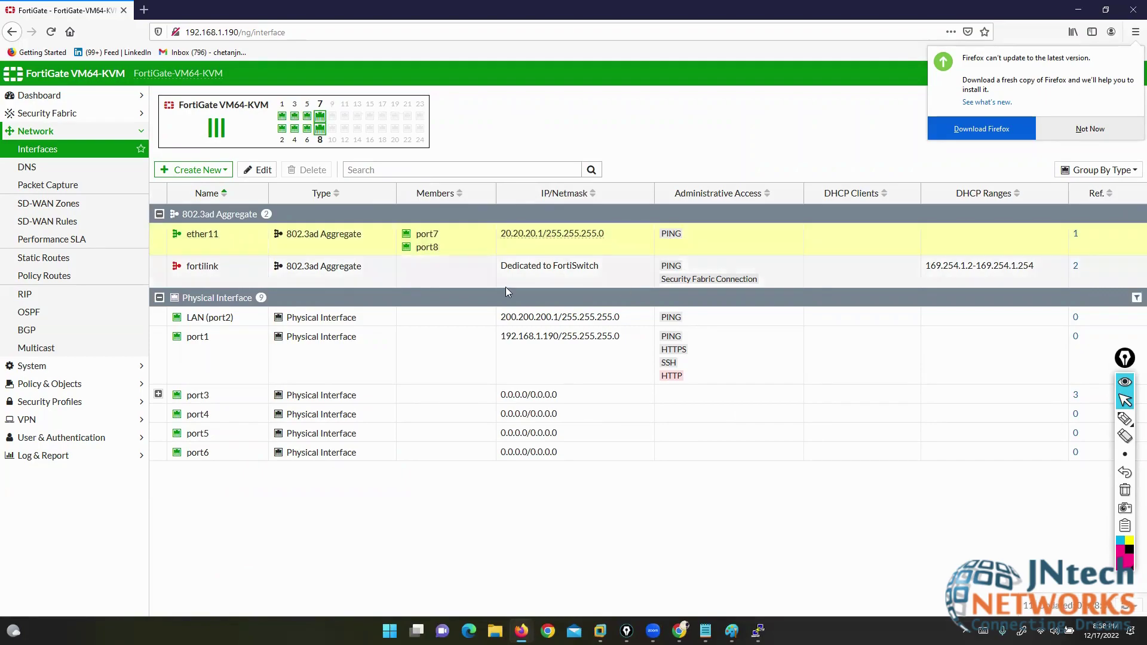
click(186, 171)
- Start a new Loopback Interface named loopback10
click(182, 186)
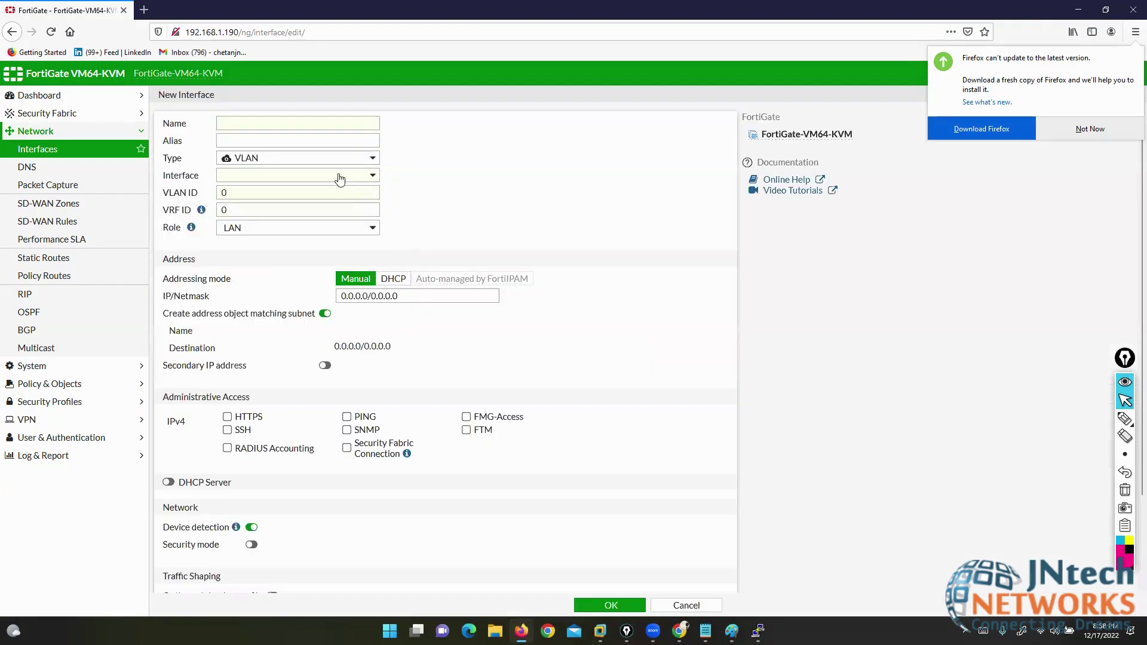
click(308, 159)
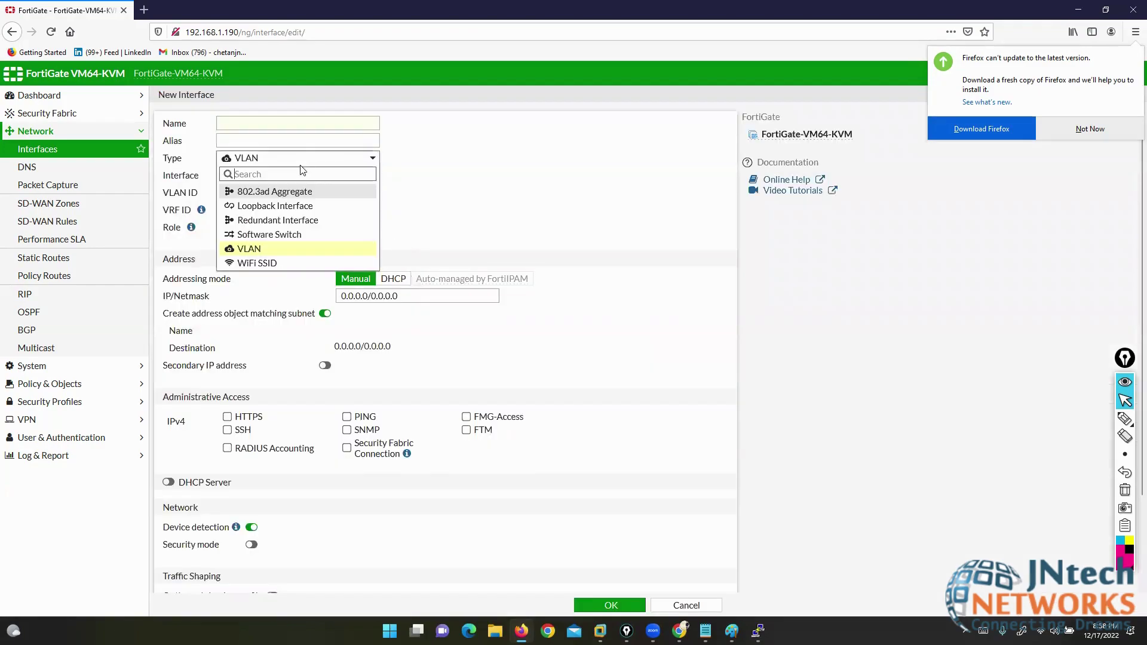
click(293, 207)
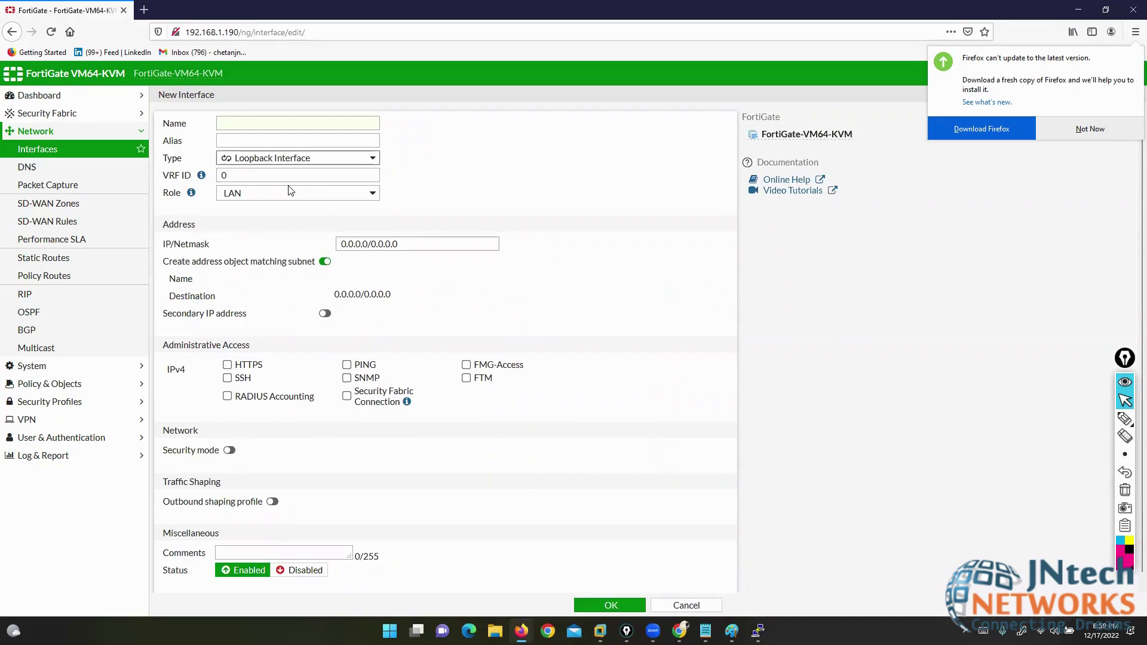
click(270, 122)
text(loopb)
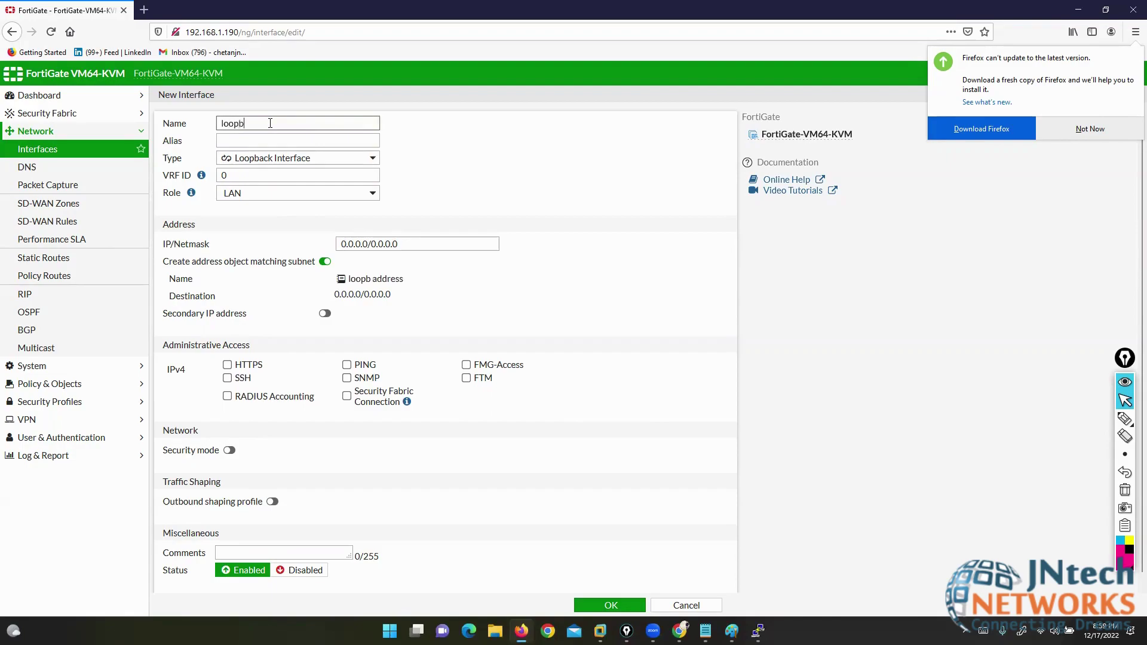
text(ack10)
- Give loopback10 the alias fortesting and the address 30.30.30.30/32
click(270, 136)
text(fortesti)
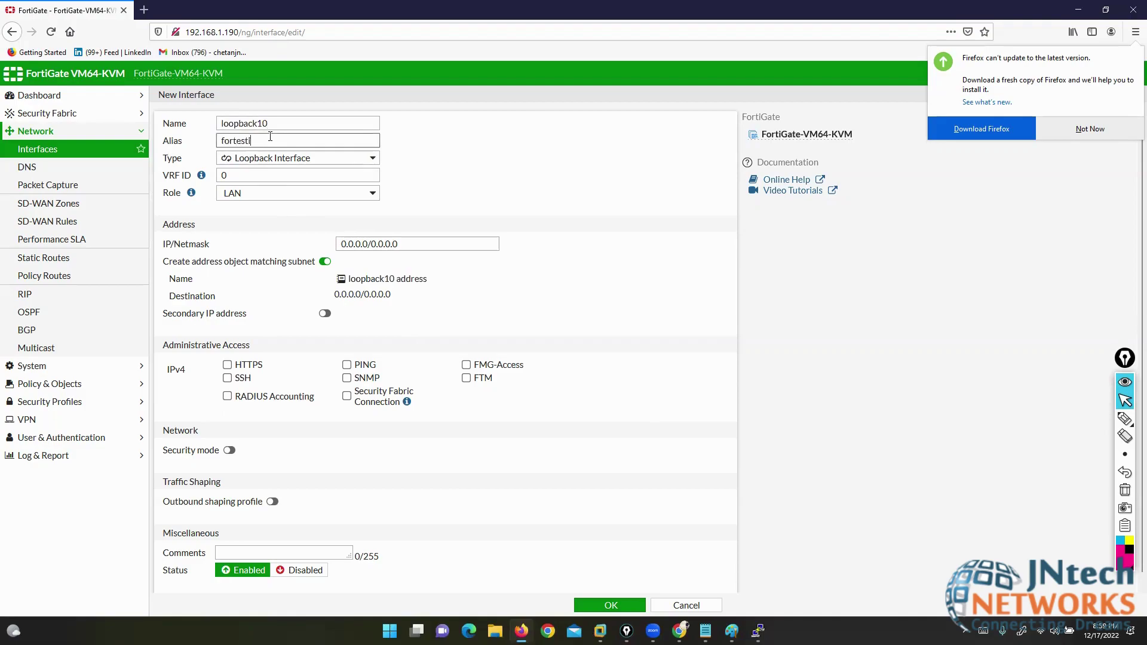
text(ng)
click(410, 244)
text(30.30.)
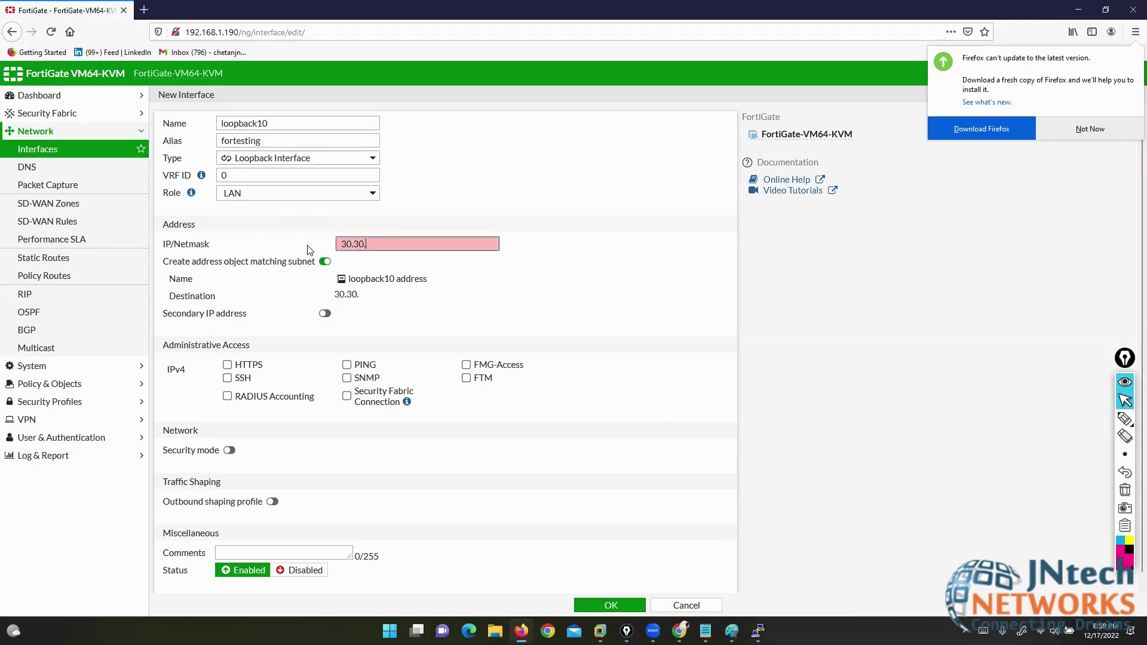
text(30.30./32)
key(Left)
key(Left)
key(Left)
key(BackSpace)
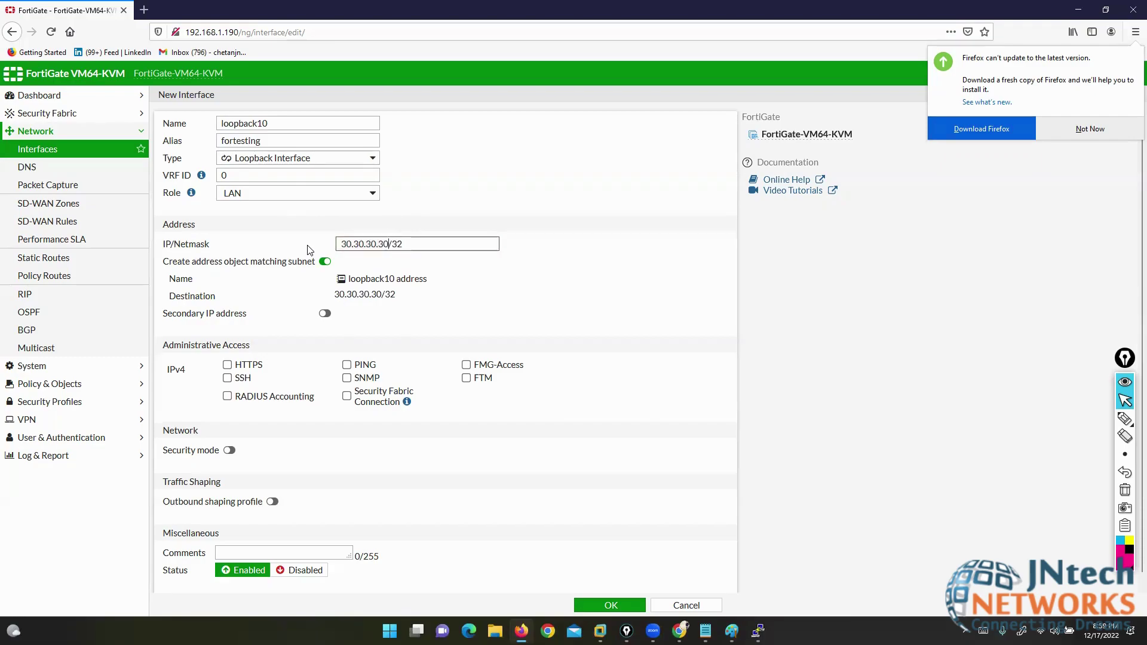
- Allow PING on loopback10 and save it, adding fortesting at 30.30.30.30/32 to the list
click(360, 367)
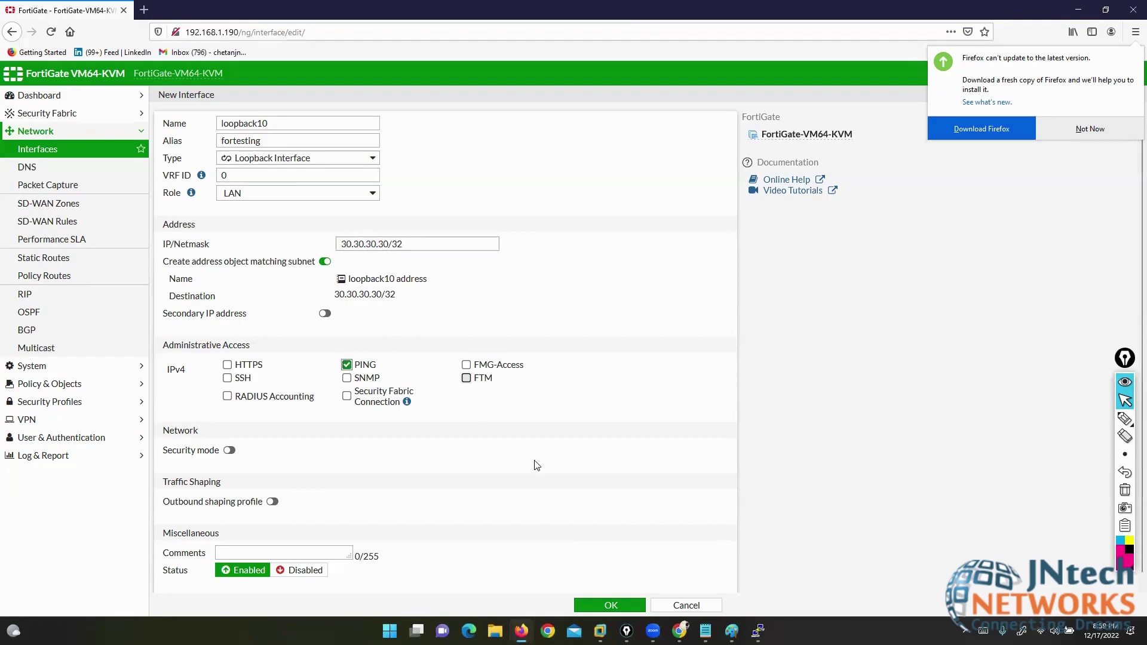
click(603, 607)
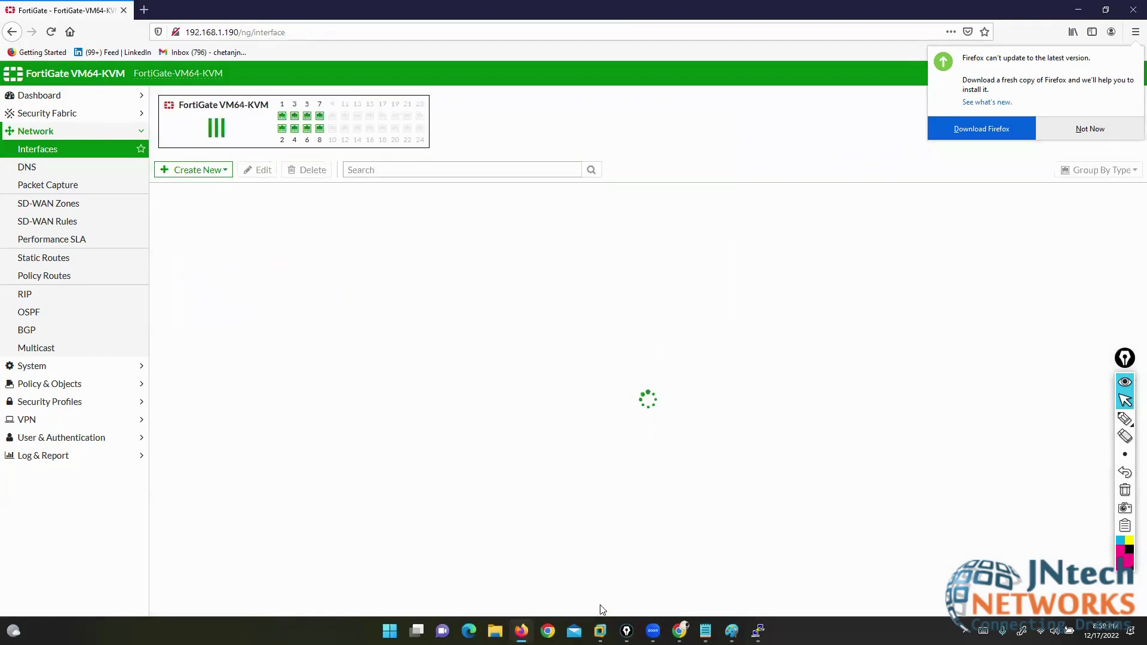
- Start a new Interface and display the available interface types in the Type dropdown
click(197, 169)
click(187, 186)
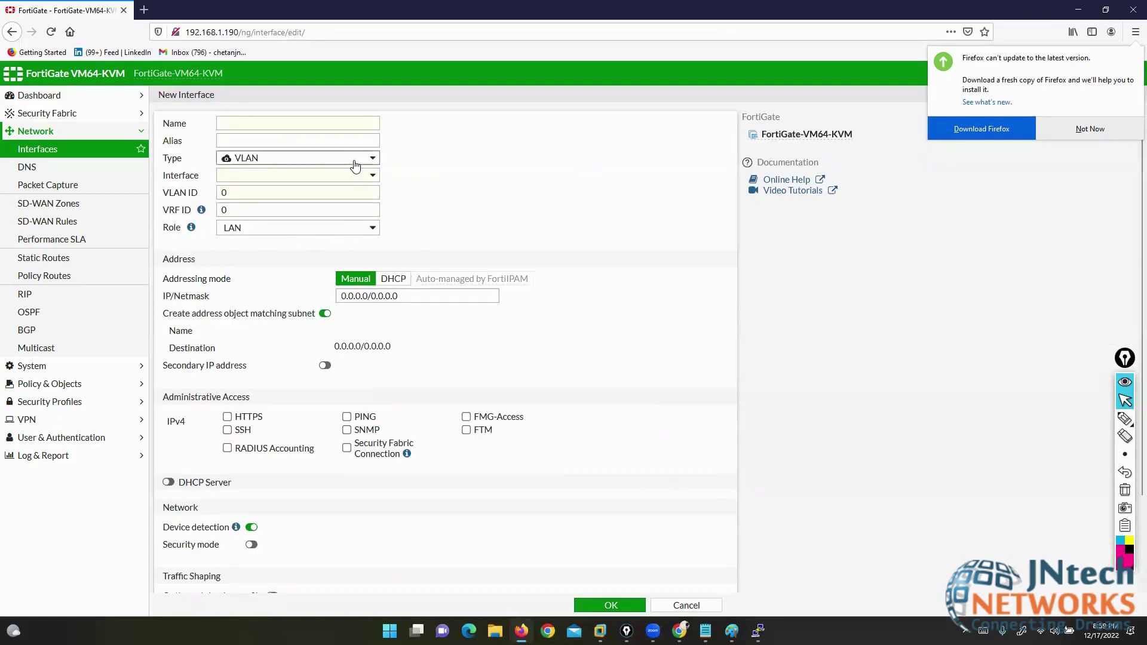
click(356, 160)
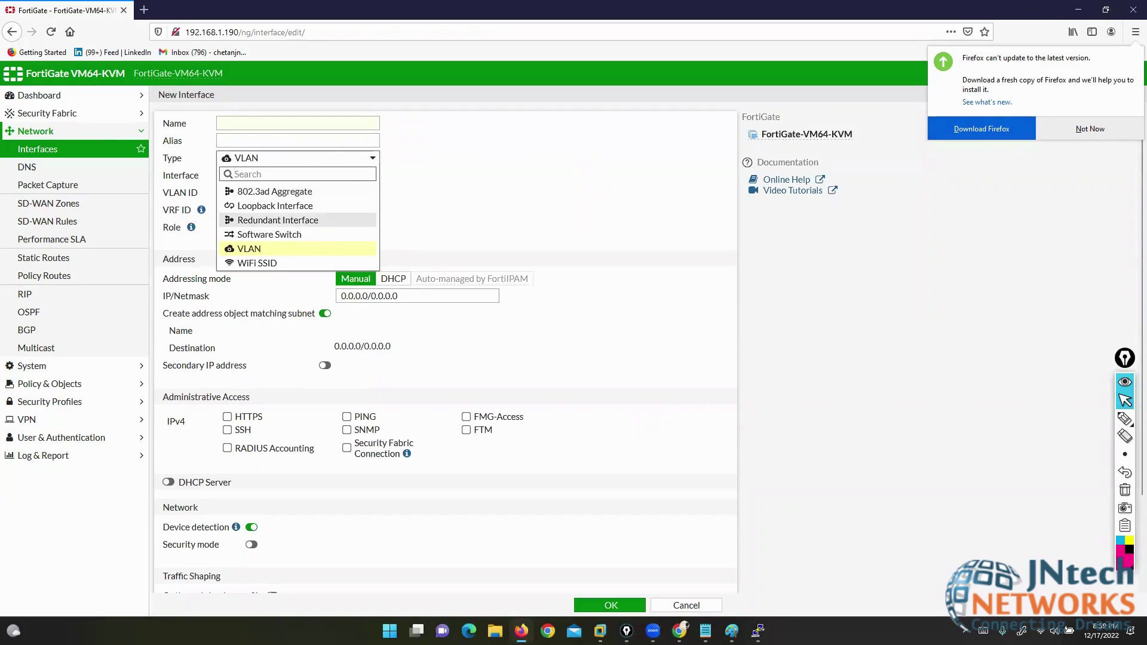
- Annotate VLAN ID, 802.3ad Aggregate, Loopback and Redundant Interface types, then dismiss Firefox's update notice
click(1125, 418)
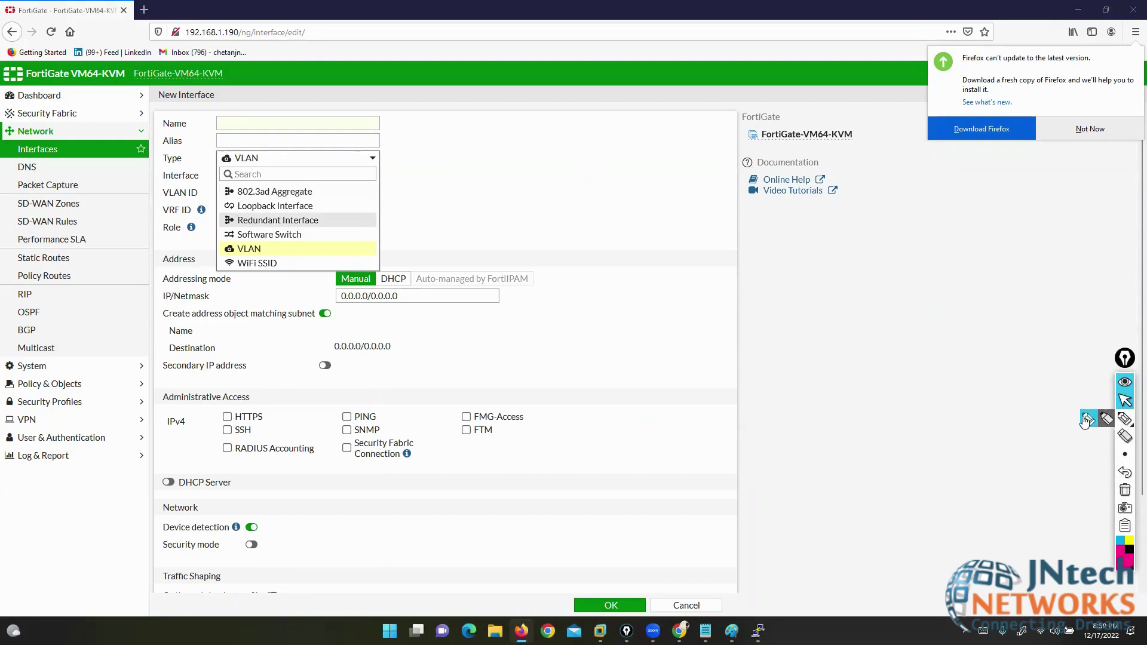
drag(82, 219, 213, 186)
drag(95, 289, 221, 220)
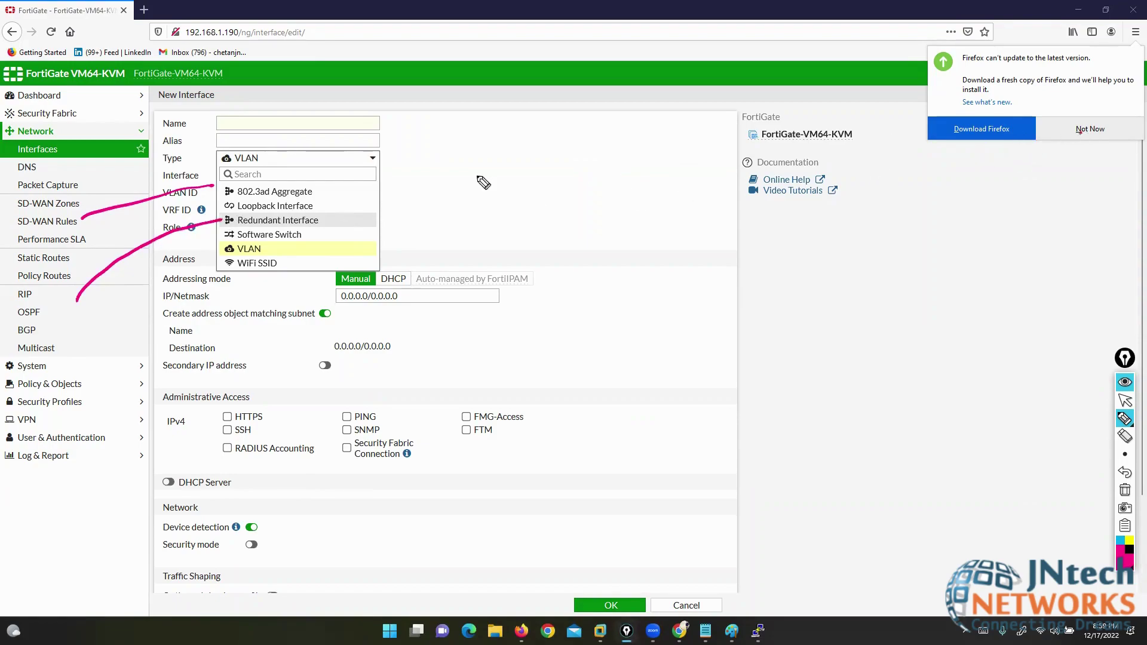
mouse_move(316, 182)
mouse_down()
mouse_move(326, 187)
mouse_move(316, 199)
mouse_up()
drag(233, 182, 226, 203)
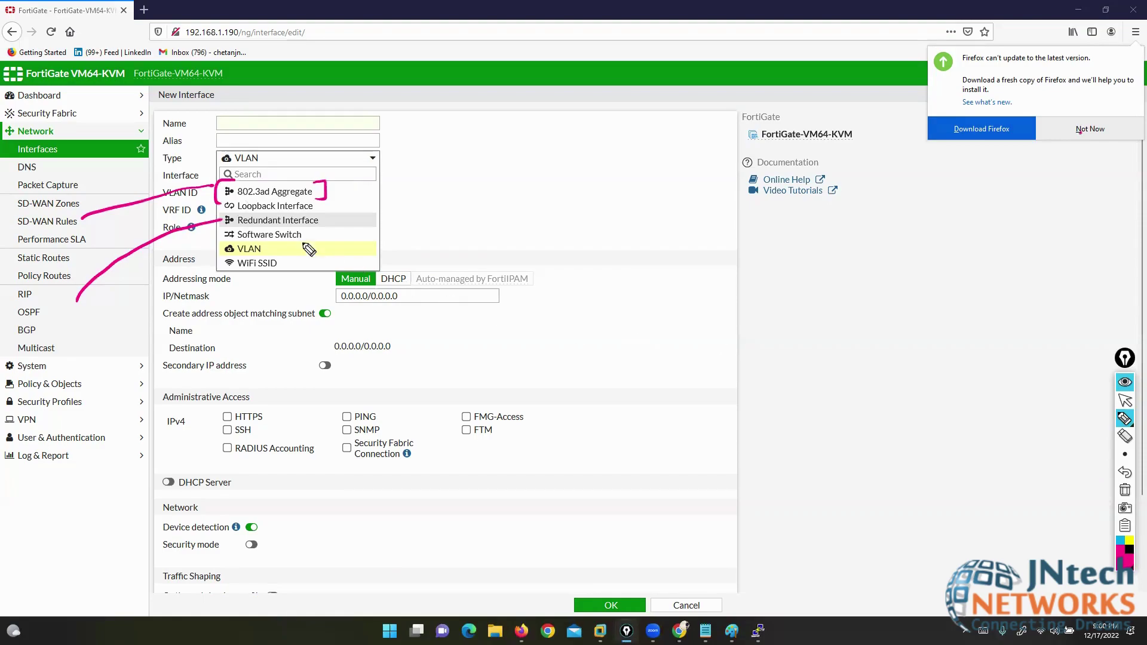
drag(311, 211, 326, 227)
mouse_move(224, 209)
mouse_down()
mouse_move(210, 217)
mouse_move(222, 226)
mouse_up()
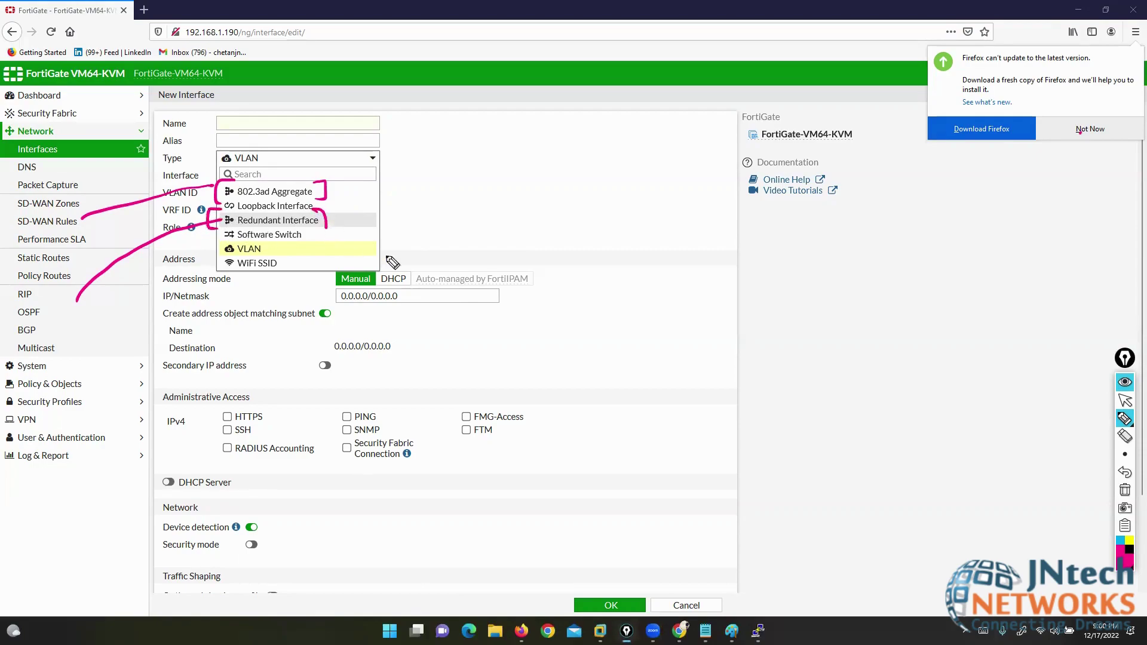
click(1125, 400)
click(1088, 129)
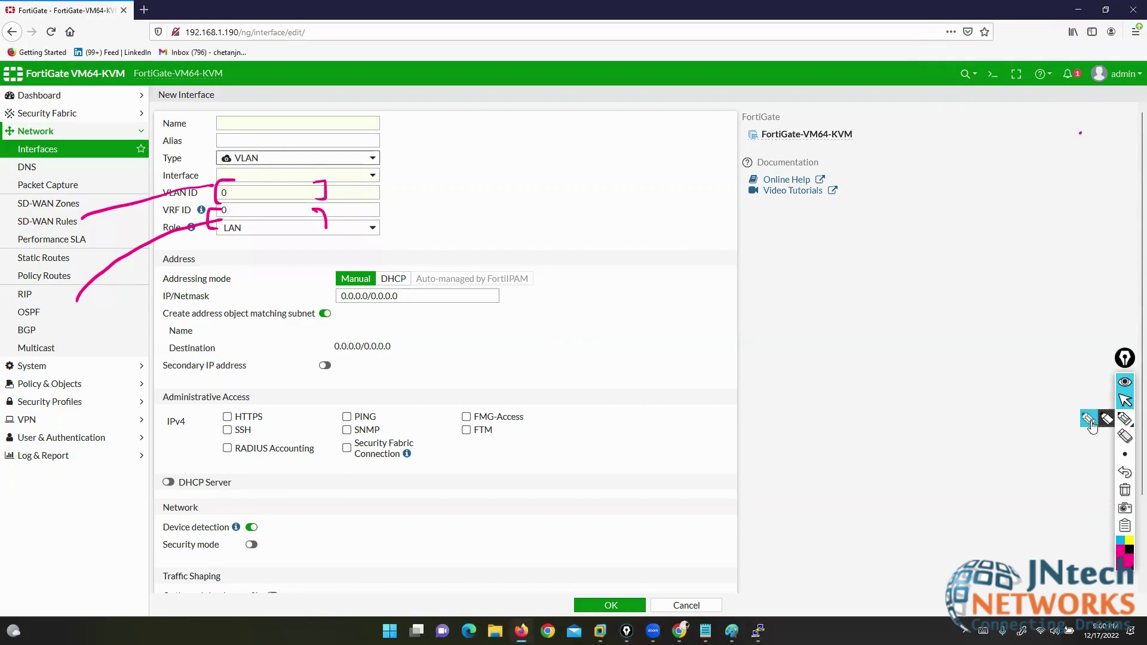
click(1125, 419)
mouse_move(918, 241)
mouse_down()
mouse_move(547, 237)
mouse_move(477, 298)
mouse_move(913, 326)
mouse_move(983, 251)
mouse_move(903, 244)
mouse_up()
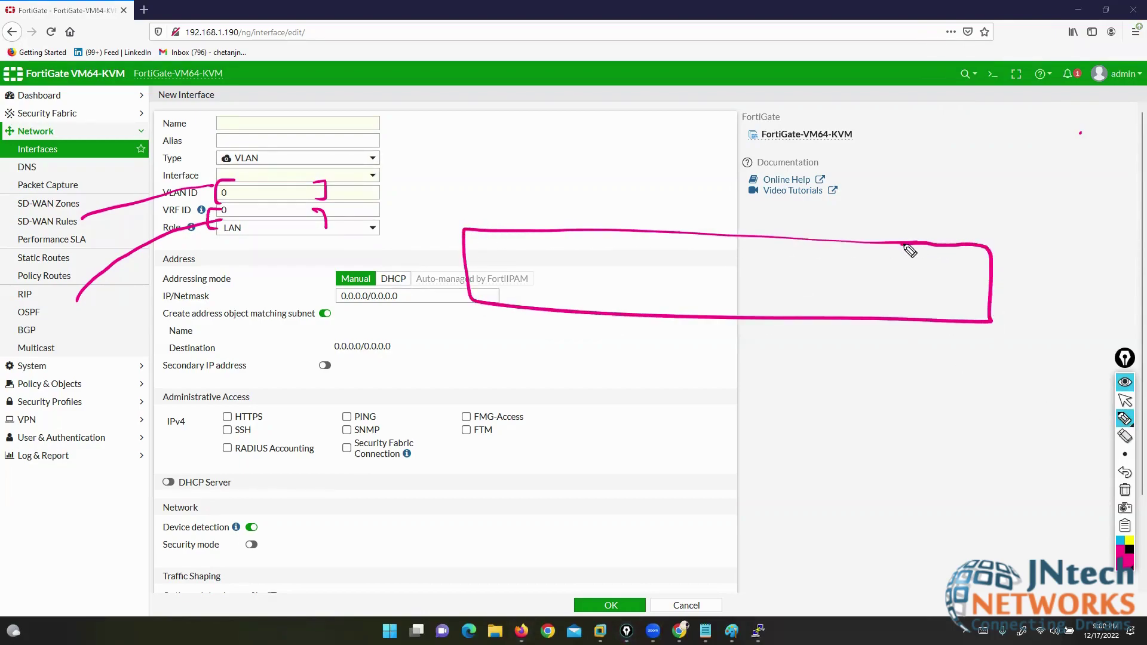
click(1129, 543)
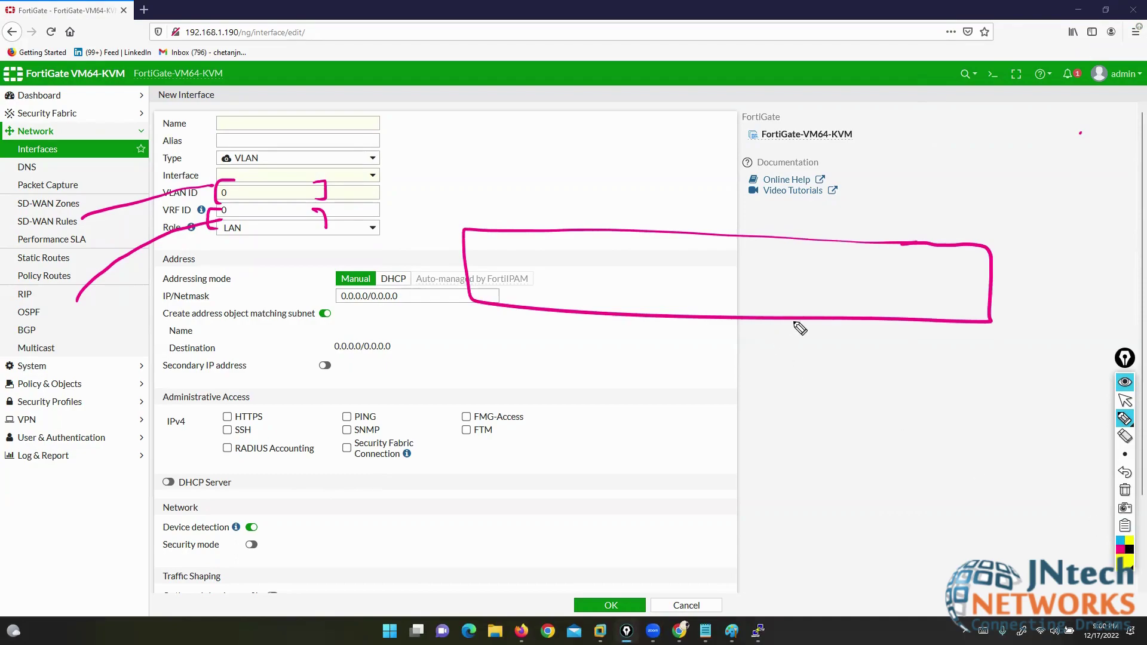
drag(823, 321, 820, 508)
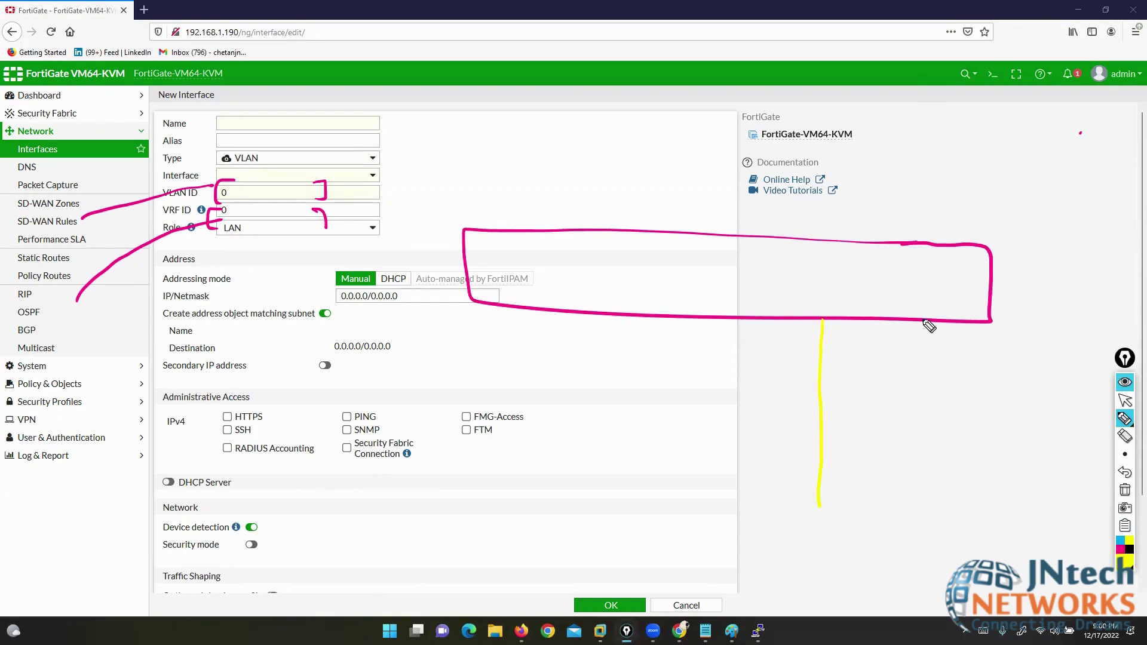
drag(923, 322, 922, 495)
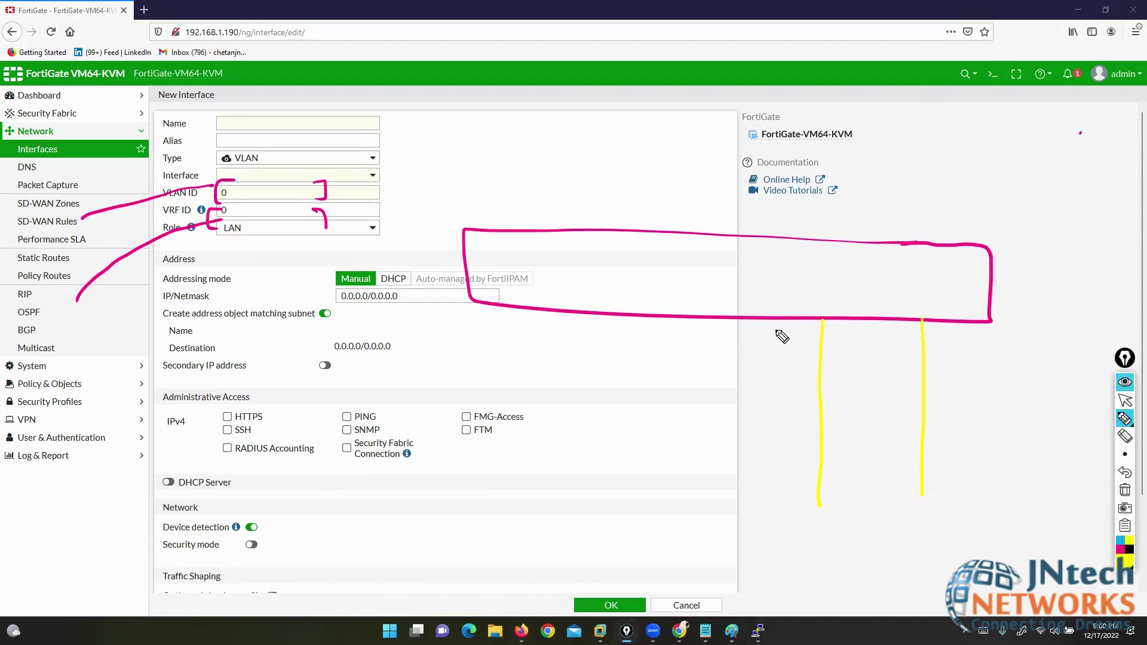
mouse_move(771, 329)
mouse_down()
mouse_move(772, 354)
mouse_move(781, 338)
mouse_up()
drag(788, 342, 788, 357)
drag(945, 333, 974, 366)
drag(969, 358, 982, 356)
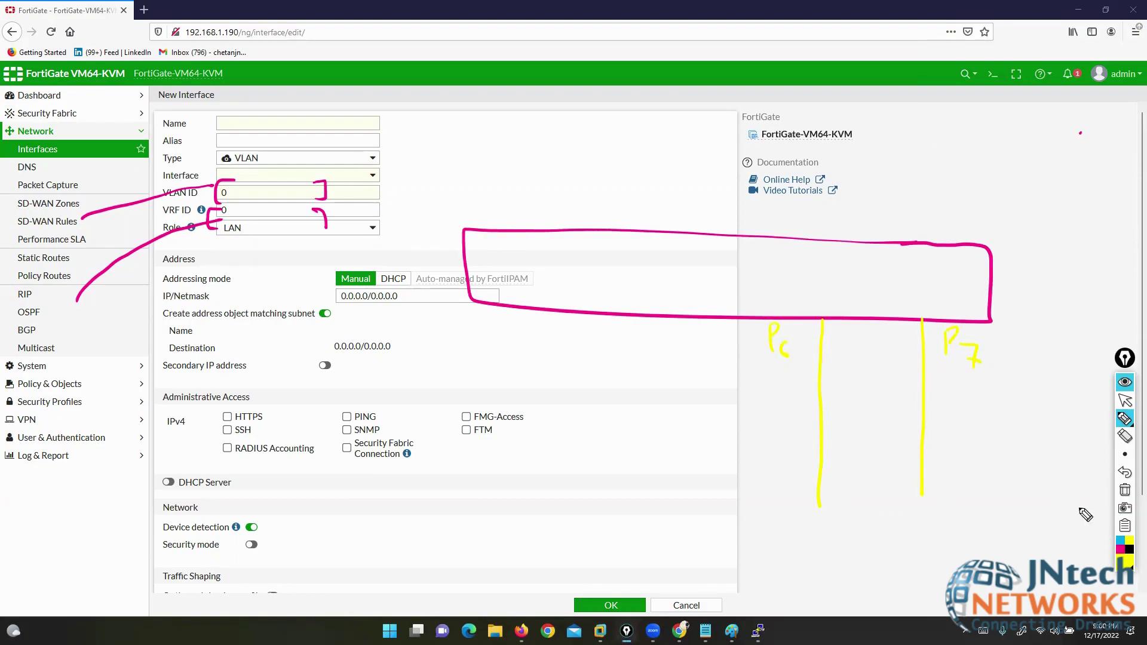
click(1126, 562)
click(1094, 445)
mouse_move(842, 497)
mouse_down()
mouse_move(779, 531)
mouse_move(843, 498)
mouse_move(798, 524)
mouse_move(873, 514)
mouse_up()
click(1125, 436)
drag(1017, 494, 832, 493)
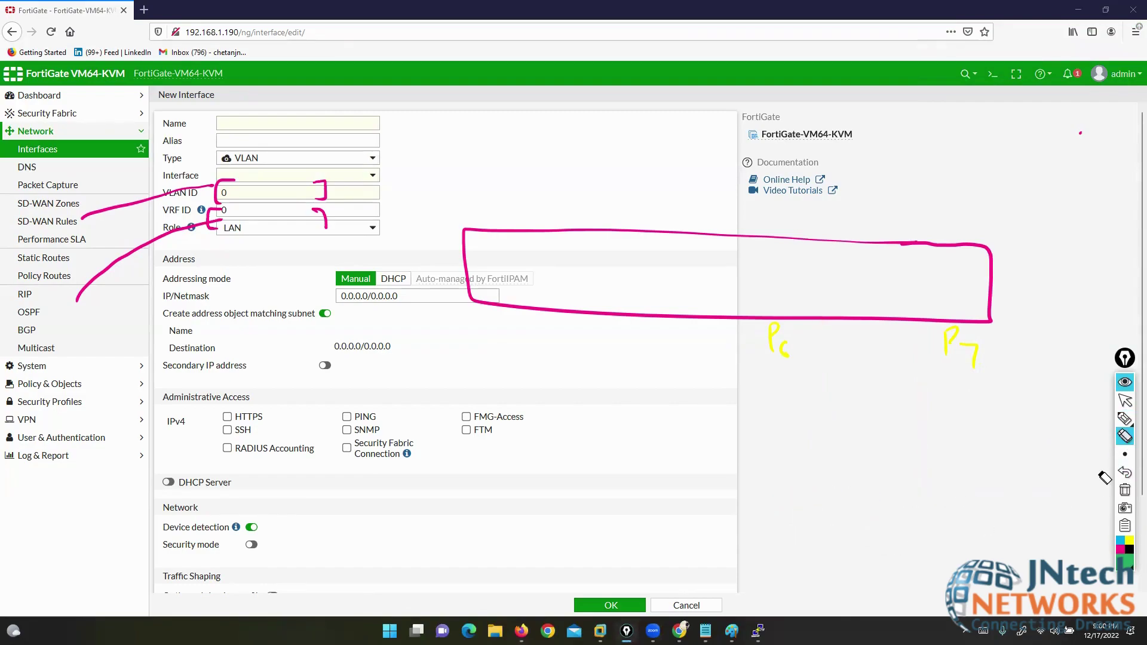
click(1126, 418)
drag(823, 318, 815, 496)
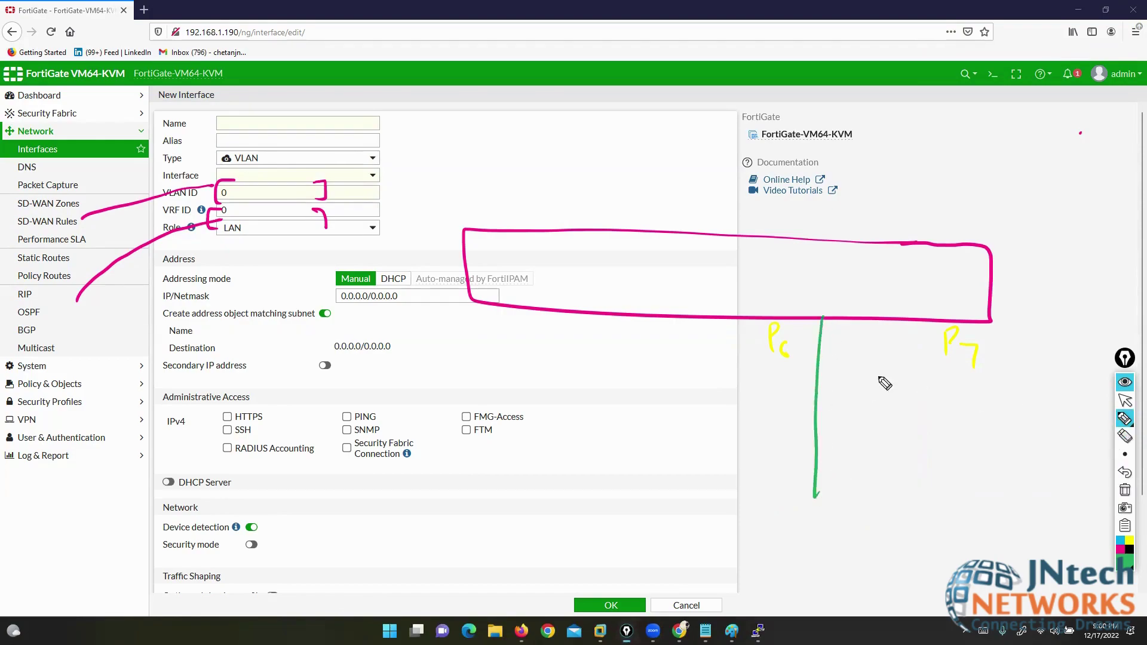
mouse_move(900, 313)
mouse_down()
mouse_move(882, 493)
mouse_move(771, 493)
mouse_move(927, 541)
mouse_move(890, 484)
mouse_move(845, 518)
mouse_move(866, 512)
mouse_up()
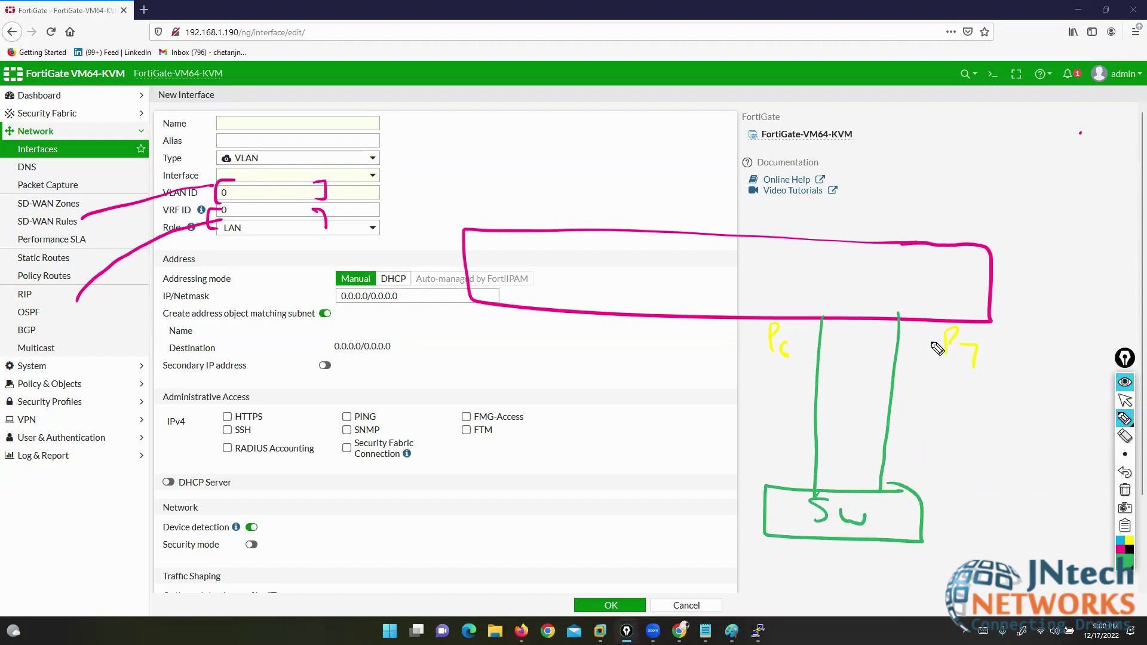
drag(788, 341, 793, 357)
mouse_move(821, 320)
mouse_down()
mouse_move(831, 316)
mouse_move(814, 331)
mouse_up()
drag(776, 338, 774, 336)
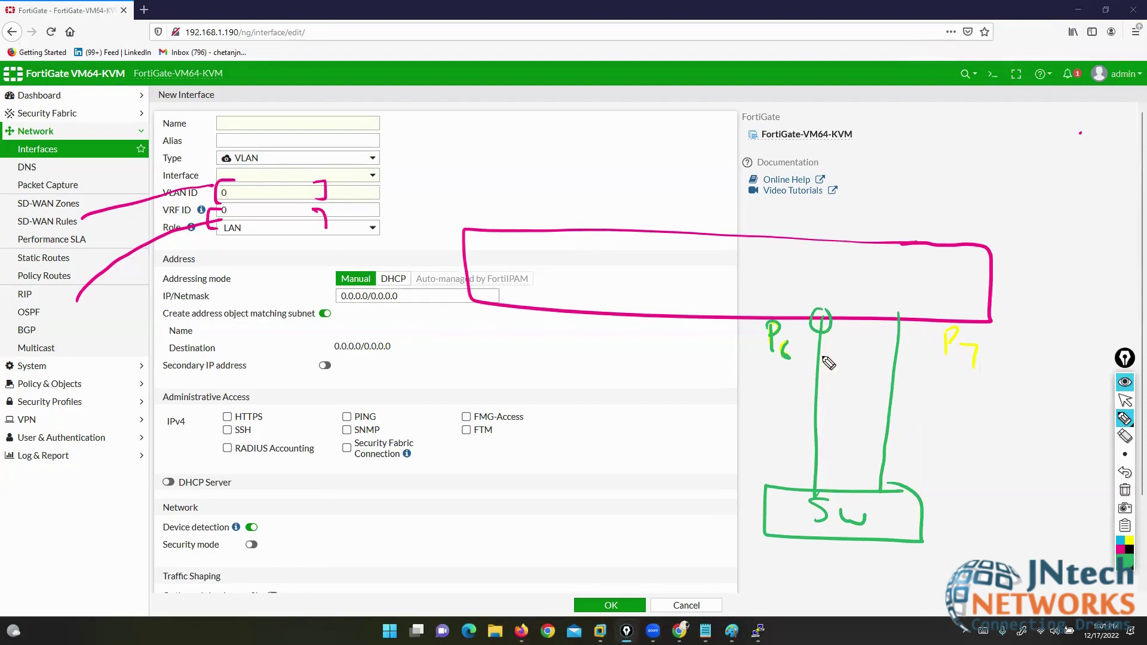
click(1126, 565)
click(1086, 492)
mouse_move(542, 567)
mouse_down()
mouse_move(830, 507)
mouse_move(812, 187)
mouse_up()
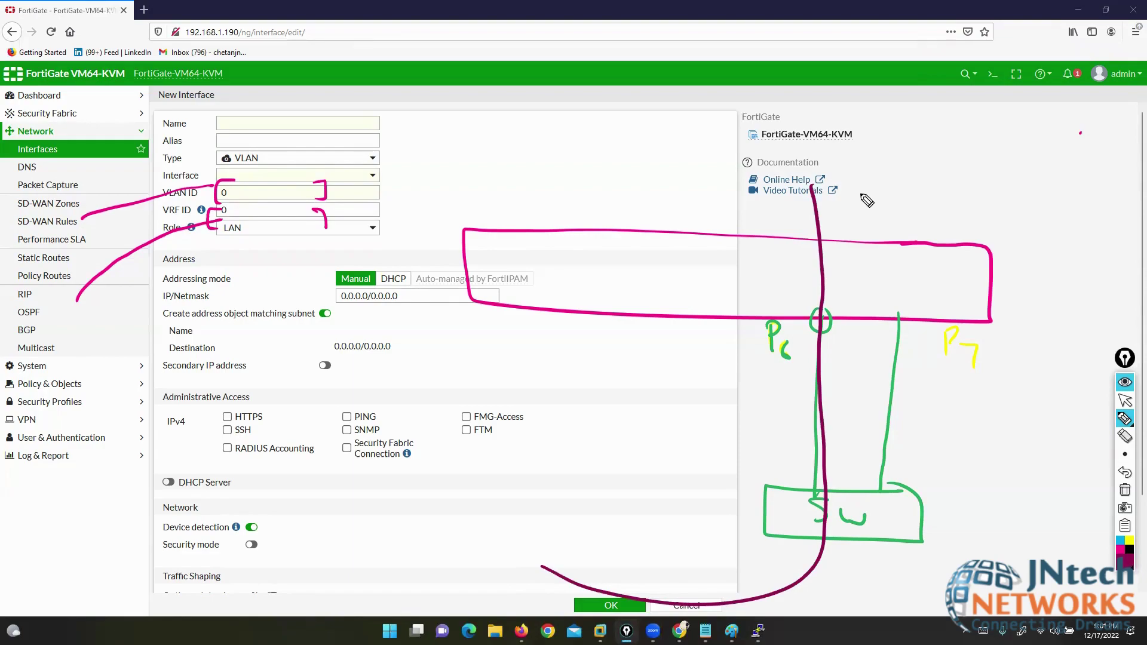
drag(842, 301, 802, 345)
drag(793, 299, 844, 341)
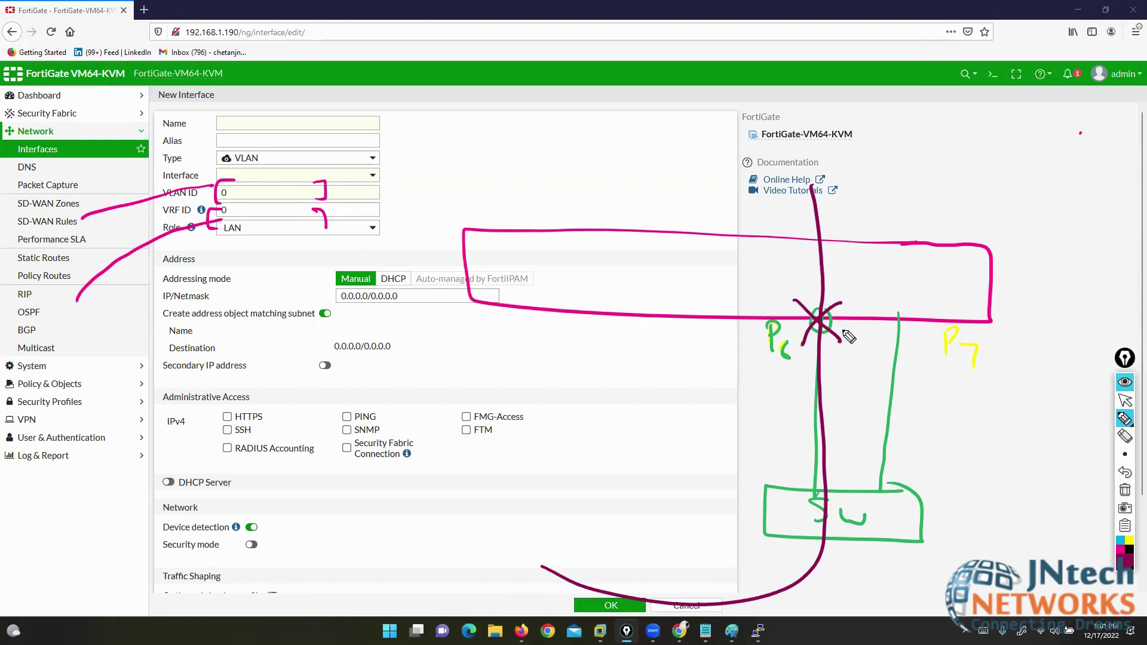
click(1125, 437)
click(774, 591)
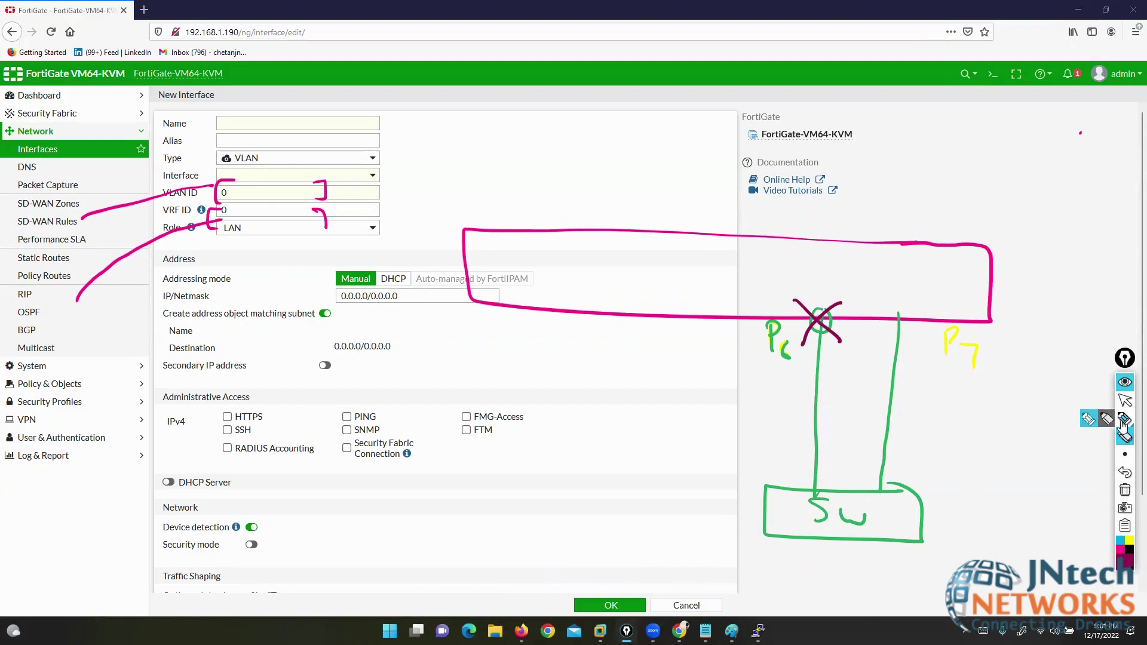
click(891, 413)
click(816, 411)
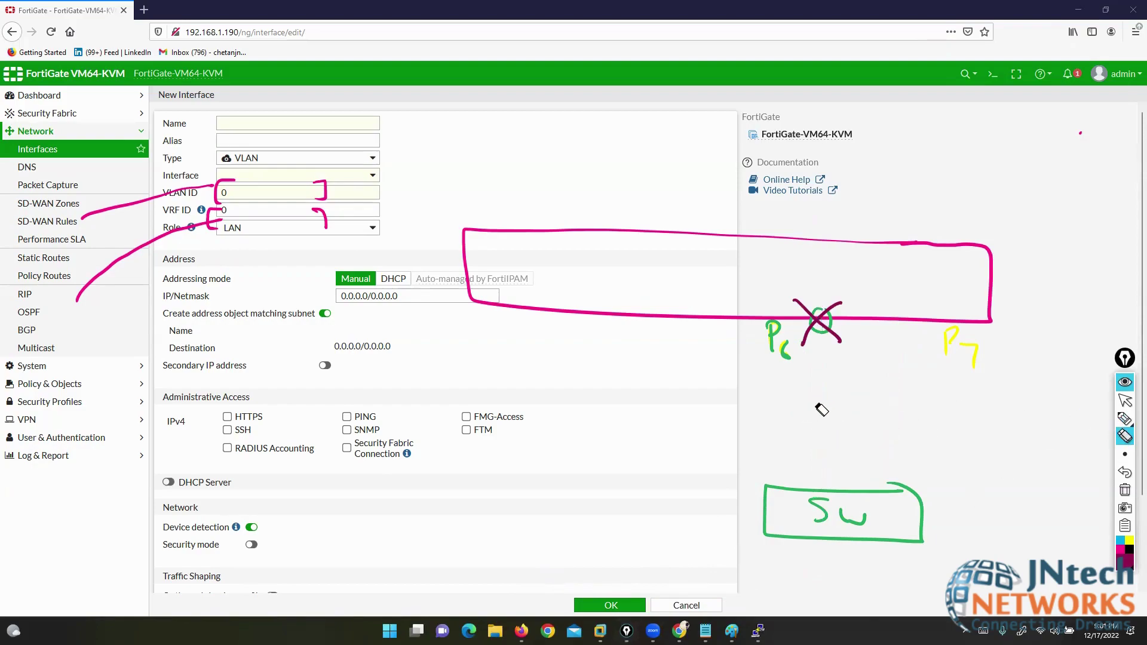
click(1125, 473)
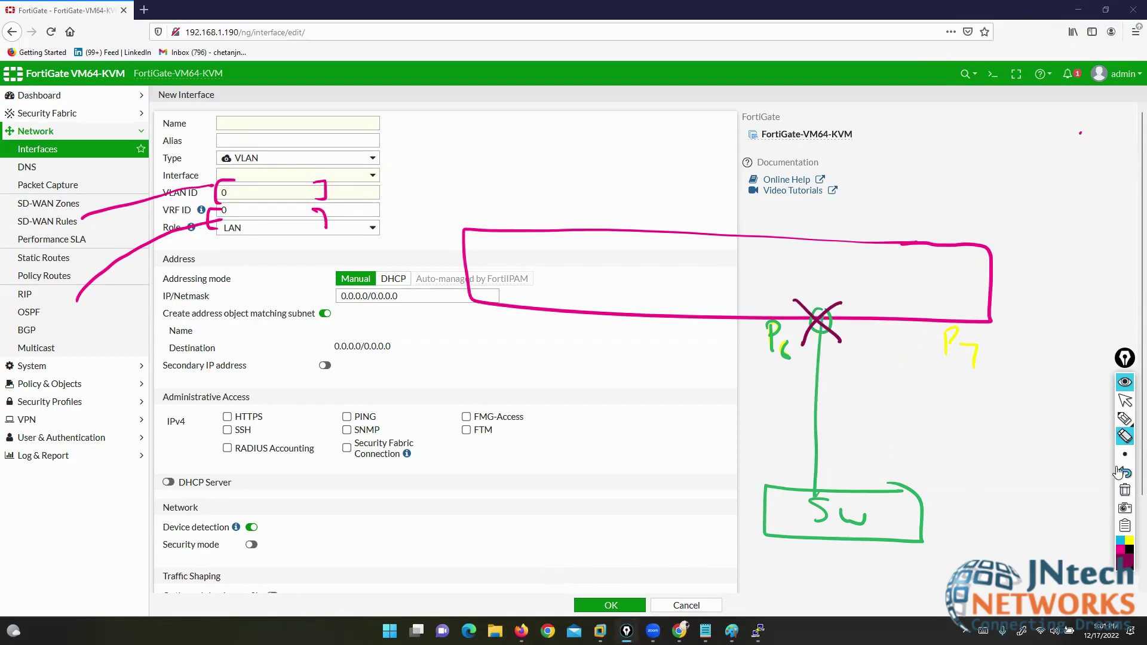
click(816, 413)
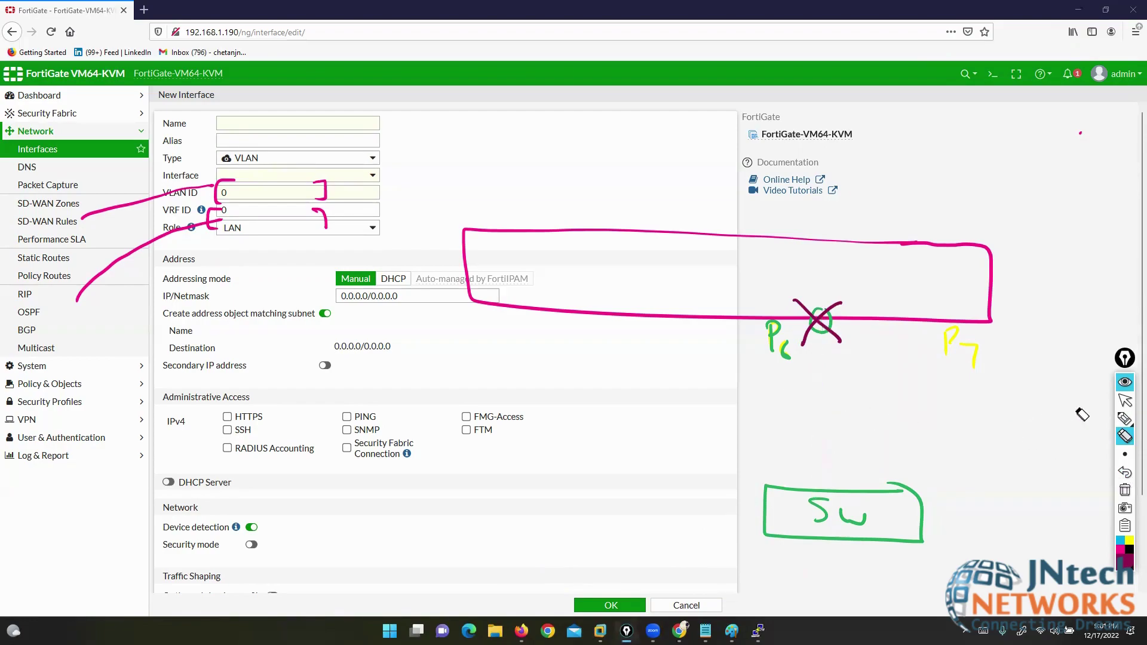
click(1125, 418)
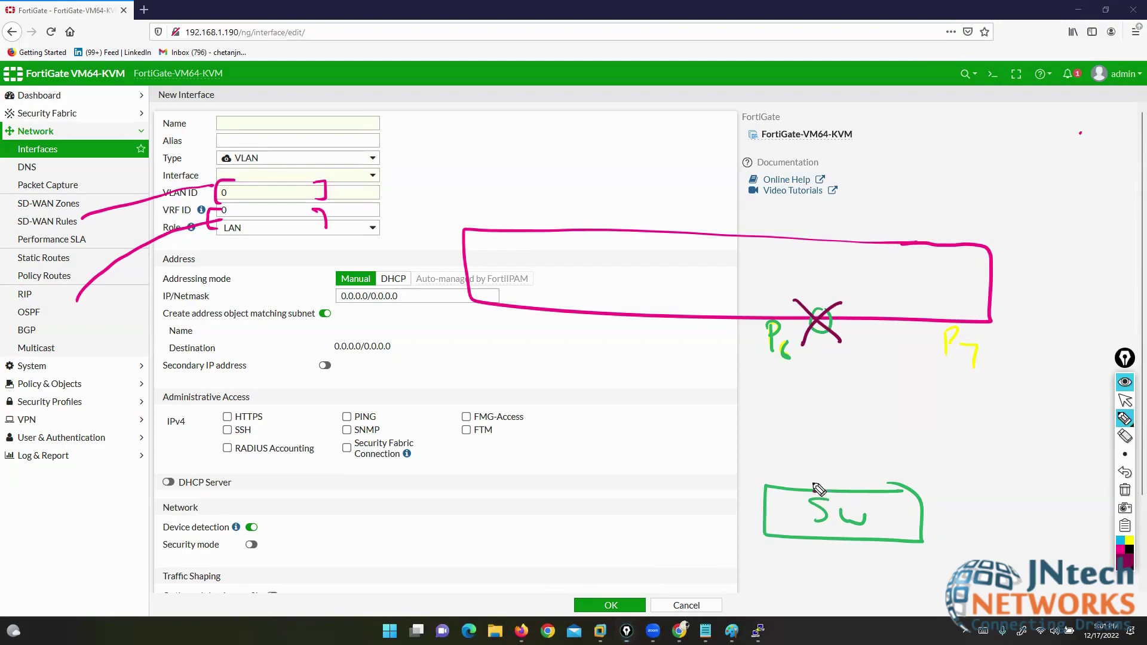
- Sketch a curve from the switch to the firewall, plus strokes toward P6 and around the switch
mouse_move(814, 490)
mouse_down()
mouse_move(854, 390)
mouse_move(902, 358)
mouse_move(882, 308)
mouse_move(907, 319)
mouse_up()
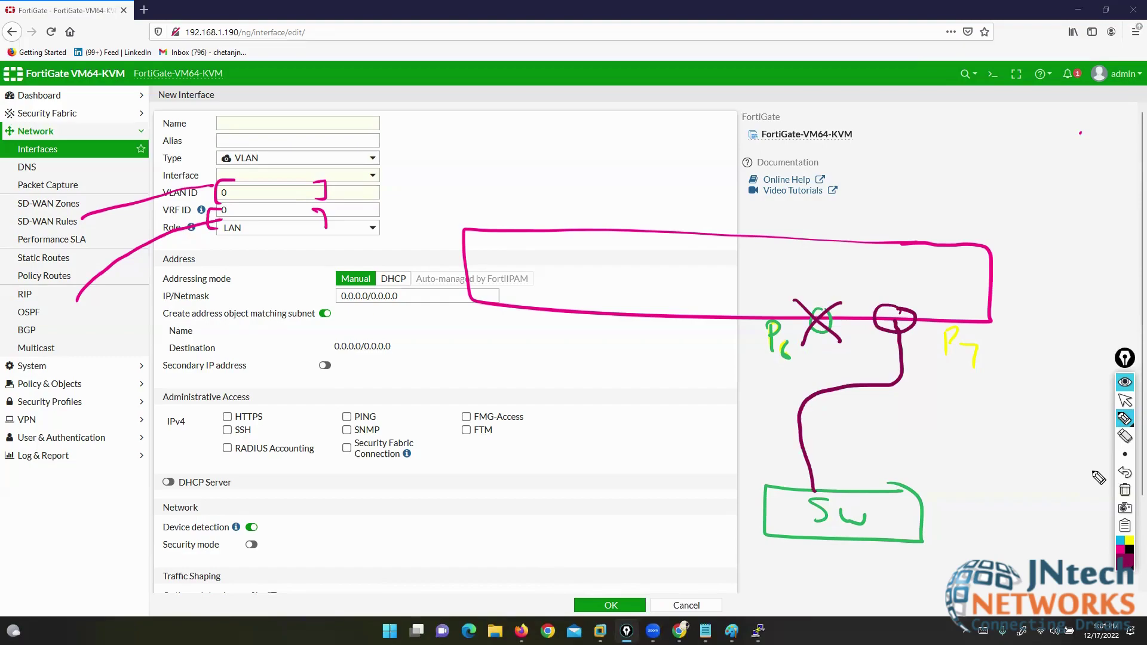
click(1125, 401)
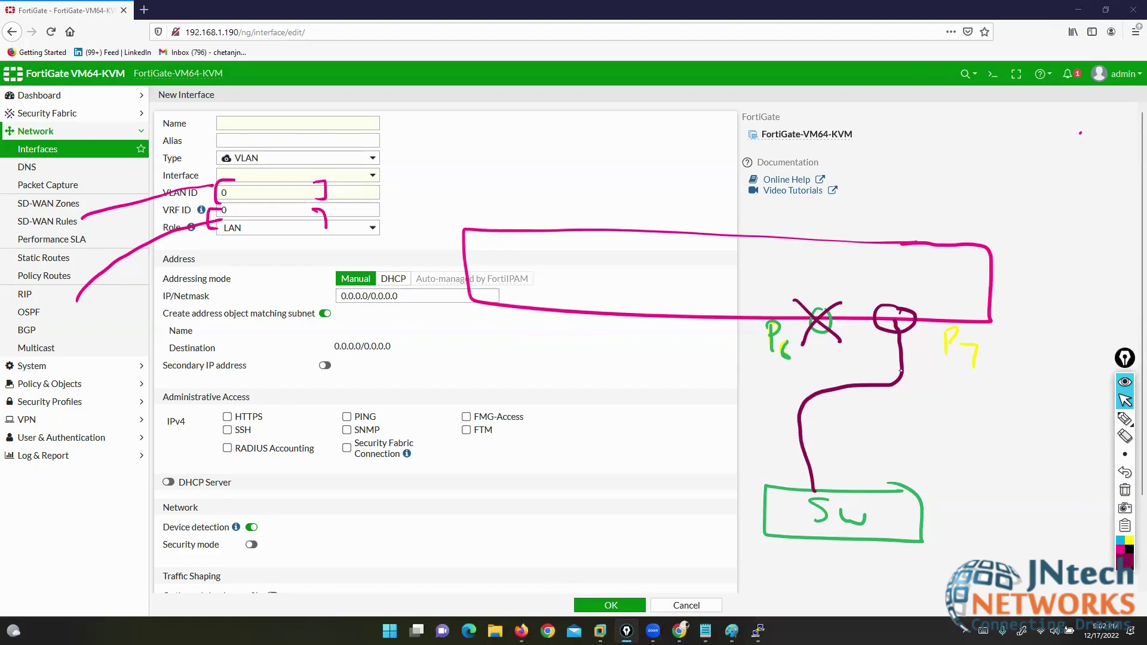
click(1126, 418)
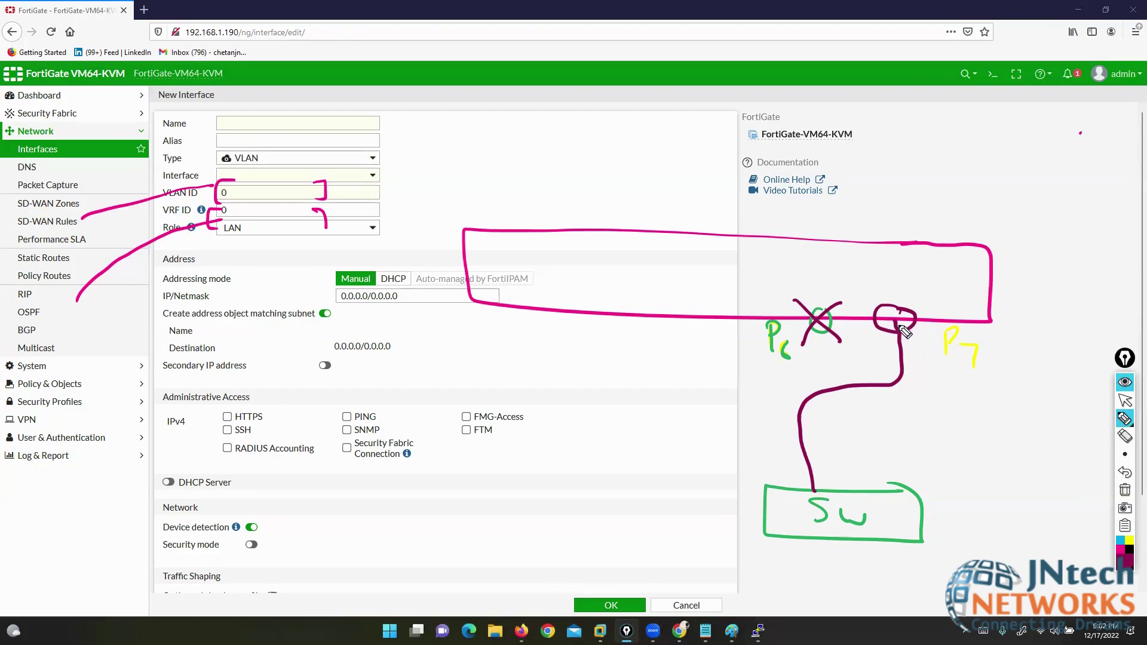
drag(817, 318, 784, 342)
mouse_move(900, 607)
mouse_down()
mouse_move(777, 541)
mouse_move(914, 351)
mouse_move(887, 212)
mouse_up()
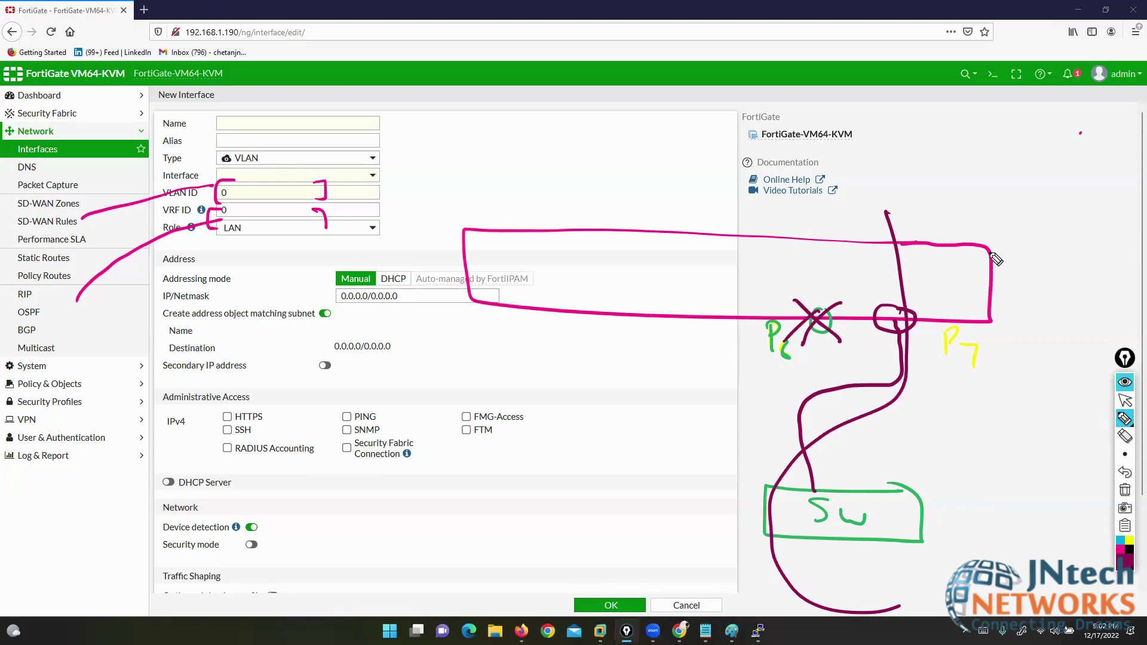
- Erase the loop, the X strokes and the port-to-switch curve from the sketch
click(1125, 437)
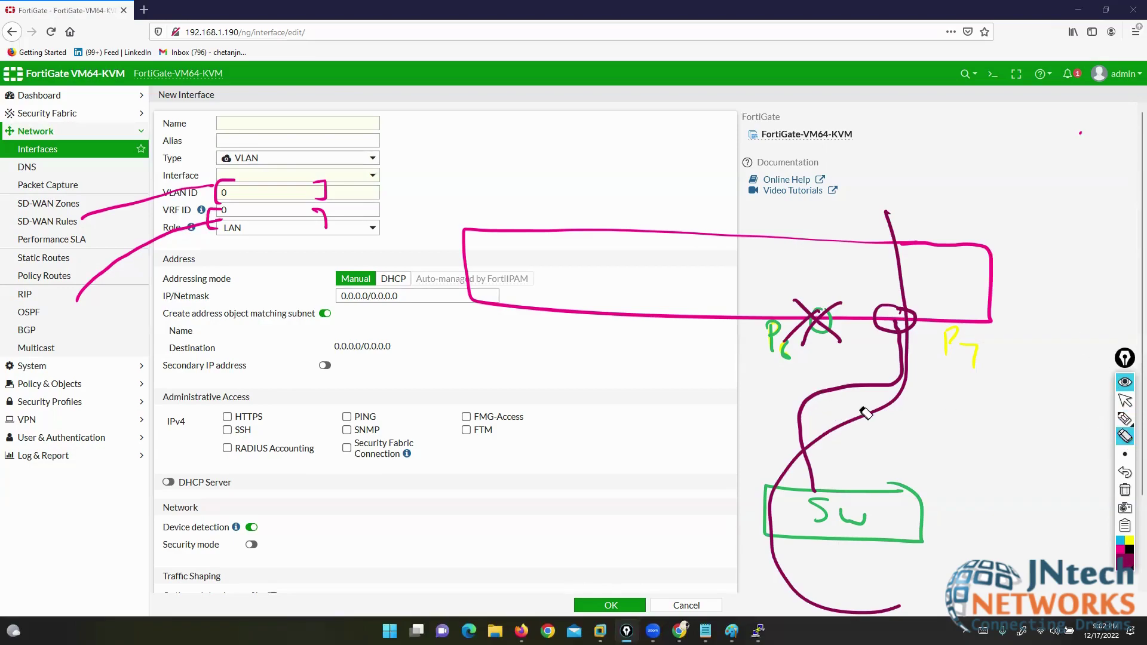
click(866, 412)
click(844, 340)
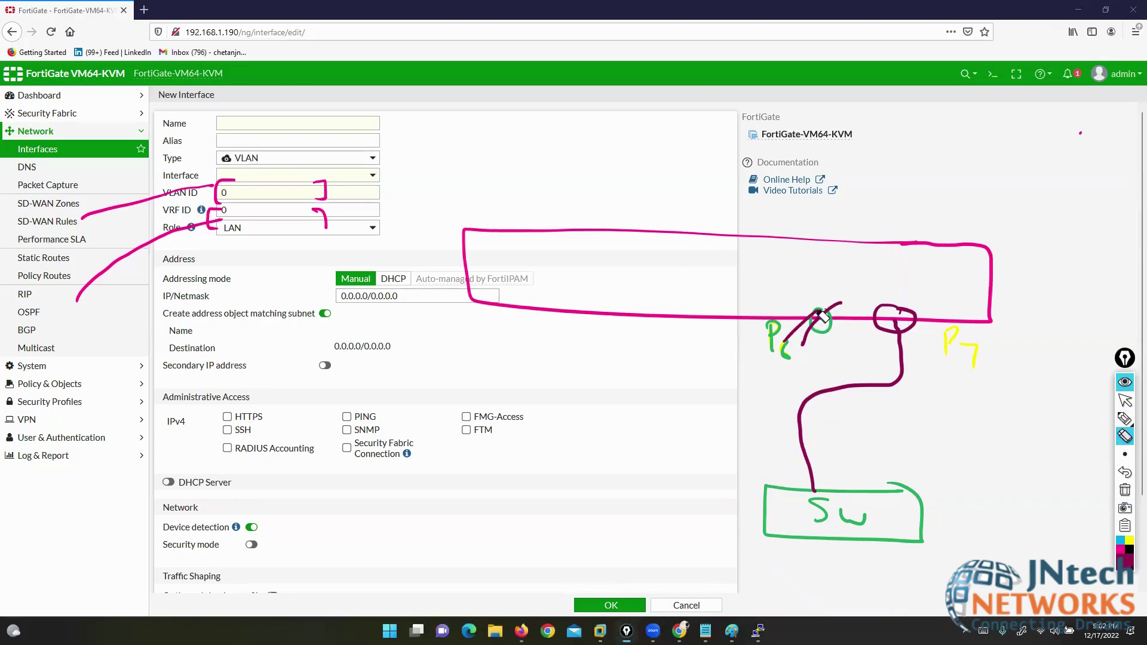
click(792, 334)
click(808, 339)
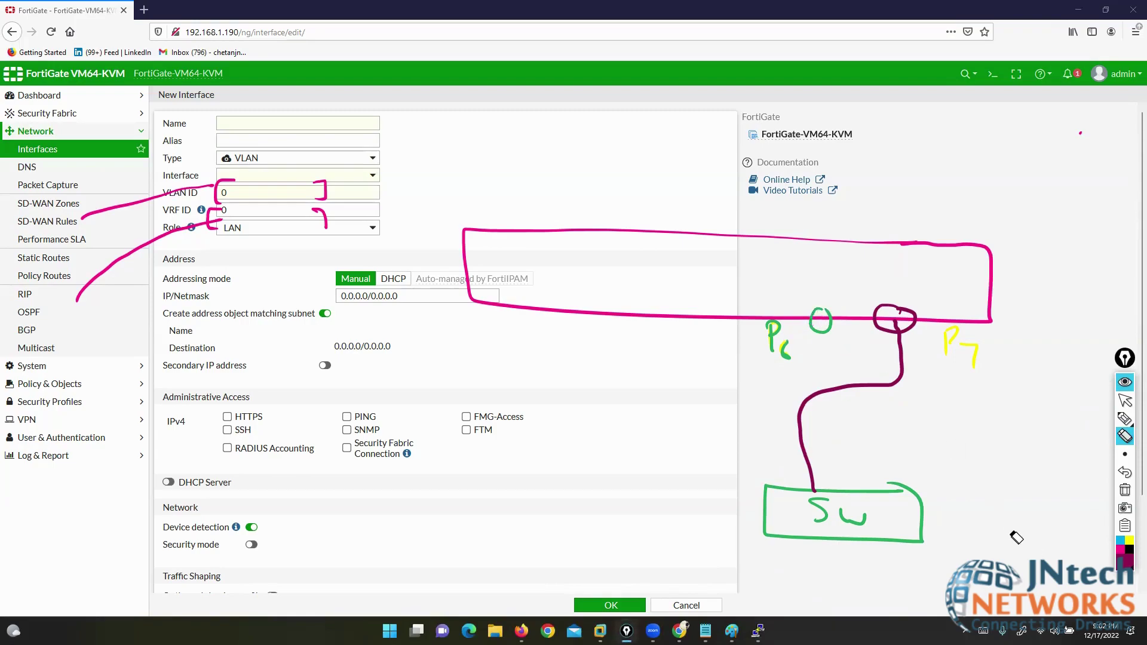
click(821, 408)
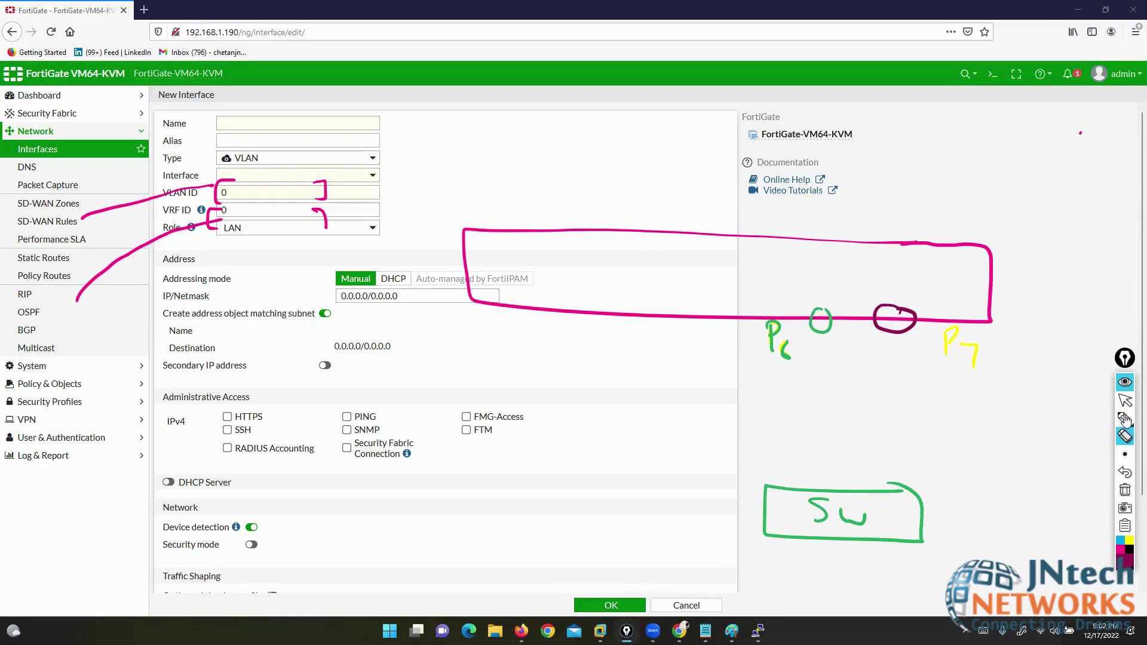
- Draw straight lines from ports P6 and P7 down to the switch
click(1088, 422)
drag(820, 311, 825, 496)
drag(892, 312, 890, 509)
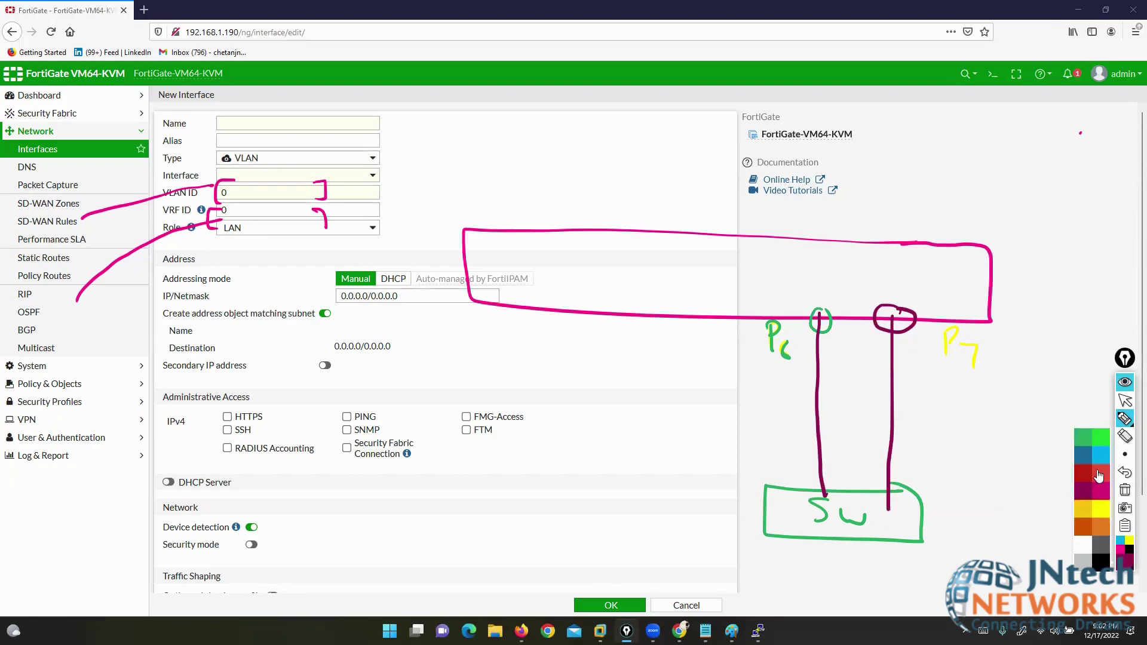
- In cyan, box both ports, label the pair RED1 and mark the left port A for active
click(1120, 541)
mouse_move(920, 295)
mouse_down()
mouse_move(820, 294)
mouse_move(802, 352)
mouse_move(924, 358)
mouse_move(922, 293)
mouse_move(903, 294)
mouse_up()
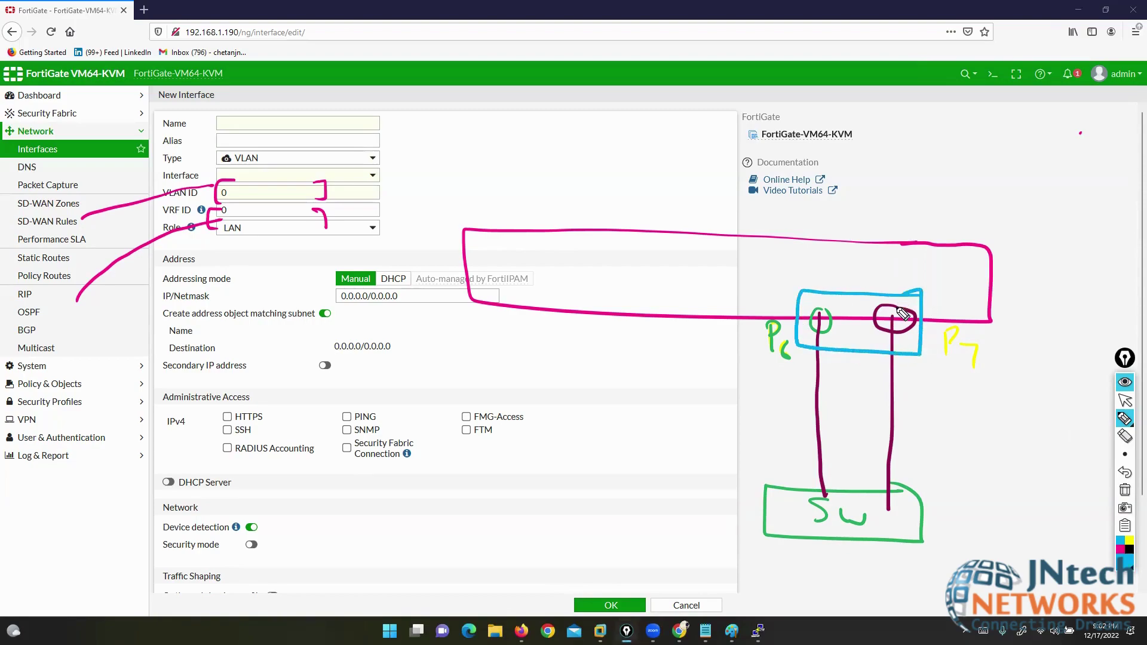
mouse_move(995, 169)
mouse_down()
mouse_move(992, 204)
mouse_move(1034, 205)
mouse_move(1044, 168)
mouse_move(1040, 184)
mouse_move(1077, 214)
mouse_up()
drag(1107, 178, 1109, 222)
drag(998, 155, 986, 202)
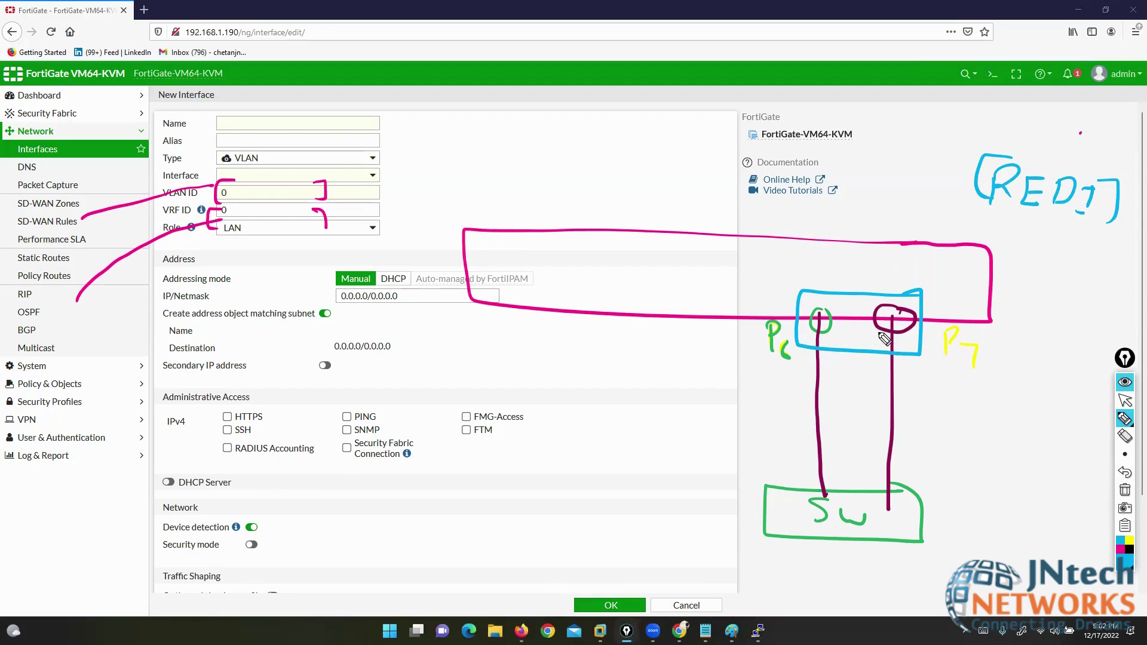
mouse_move(749, 380)
mouse_down()
mouse_move(758, 371)
mouse_move(770, 395)
mouse_up()
drag(747, 385, 768, 383)
drag(941, 403, 945, 386)
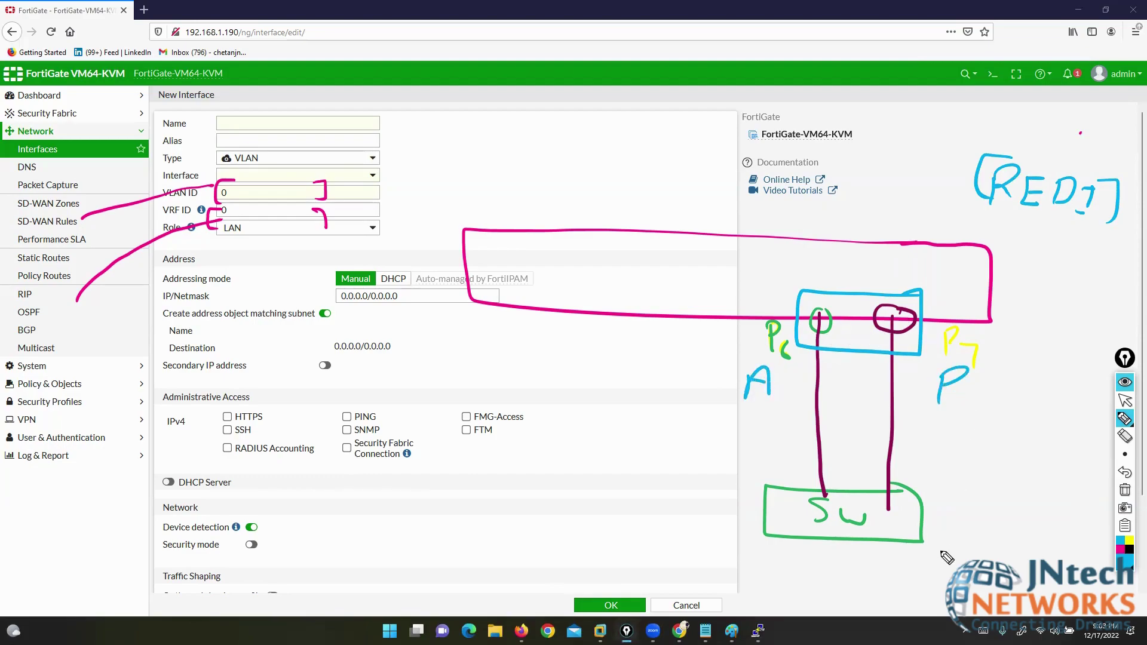
- Mark the right port A too, trace cyan paths through both ports, then clear all annotations
mouse_move(992, 577)
mouse_down()
mouse_move(815, 596)
mouse_move(841, 163)
mouse_up()
drag(840, 300, 794, 339)
drag(772, 293, 823, 353)
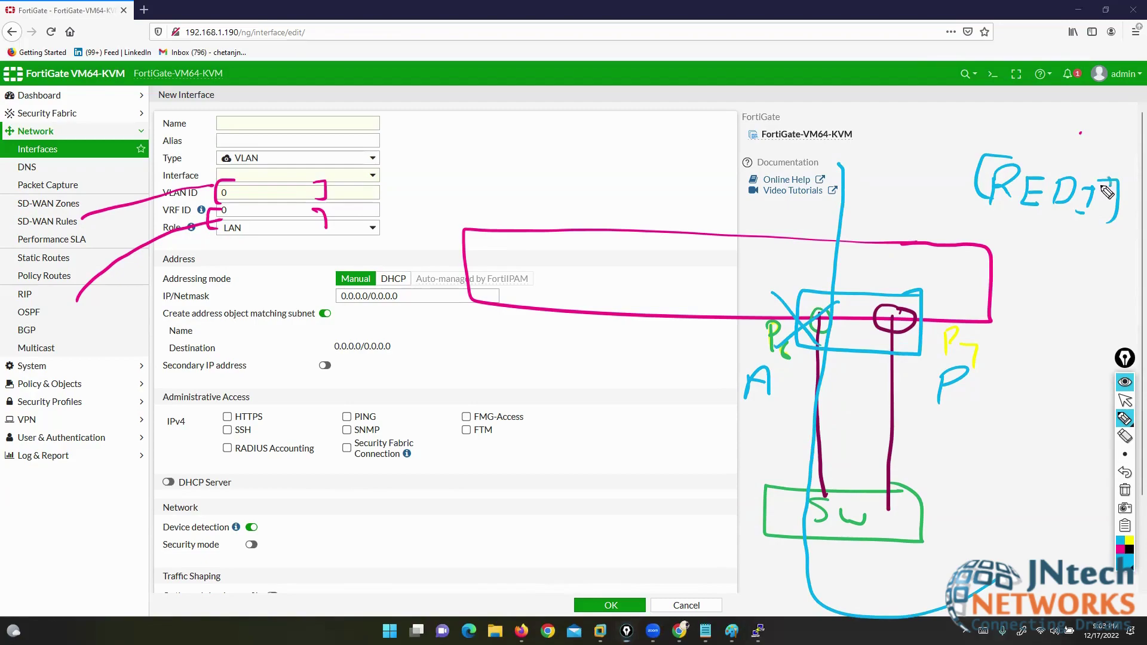
mouse_move(1106, 190)
mouse_down()
mouse_move(990, 208)
mouse_move(1105, 174)
mouse_up()
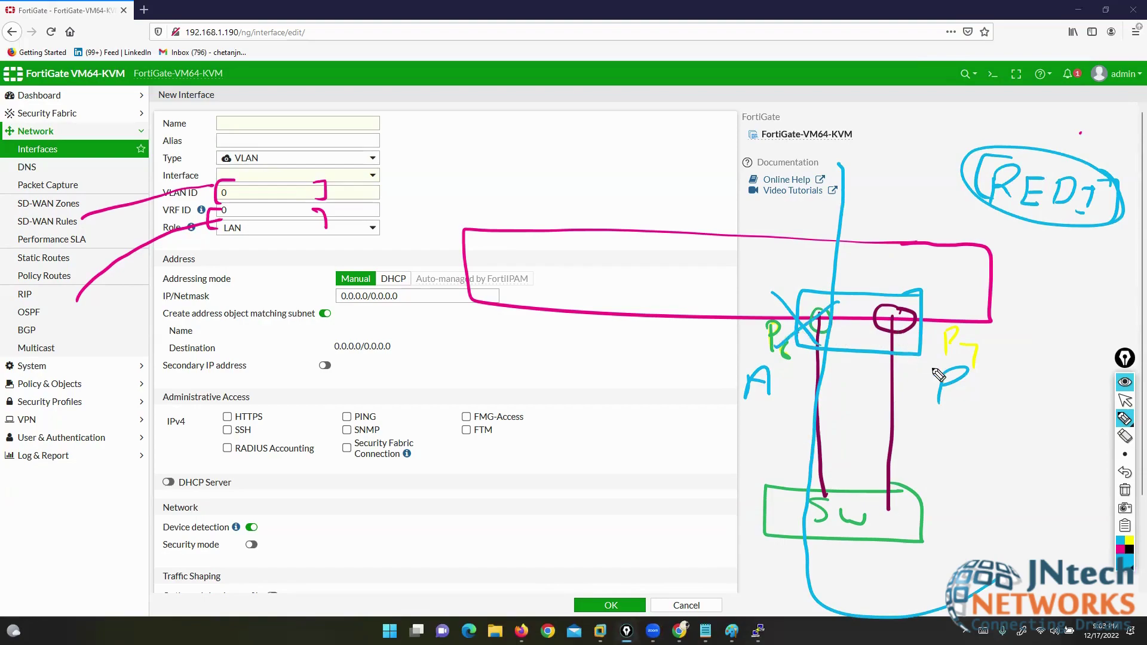
mouse_move(966, 372)
mouse_down()
mouse_move(964, 393)
mouse_move(941, 388)
mouse_up()
drag(1073, 526, 896, 572)
drag(888, 358, 915, 175)
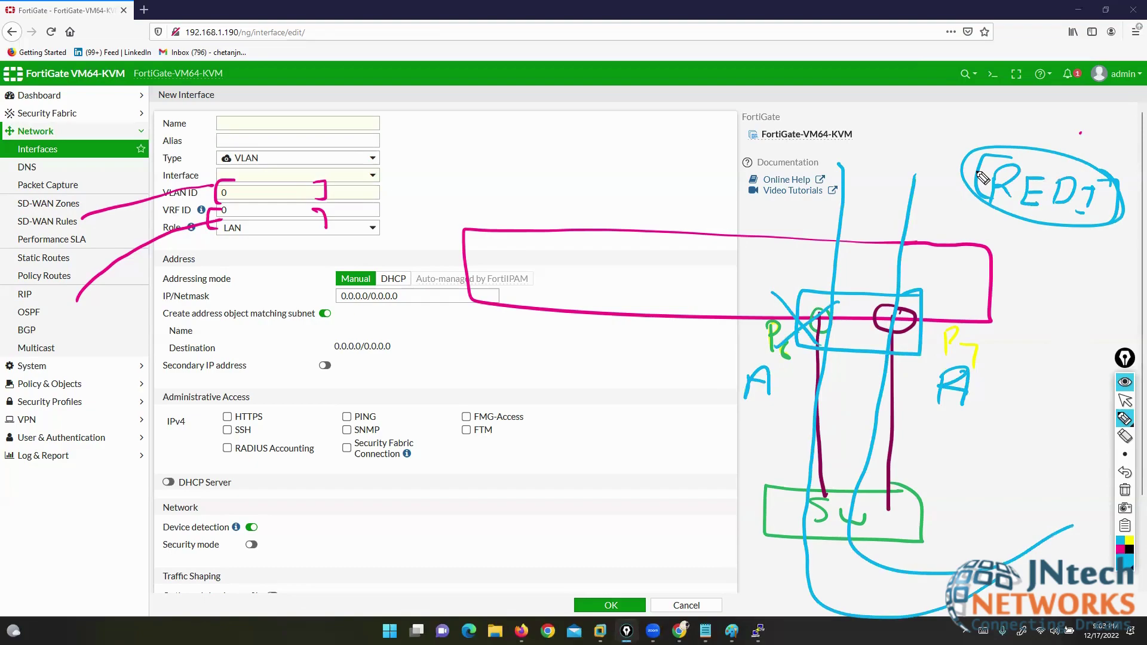
click(1125, 490)
click(1126, 401)
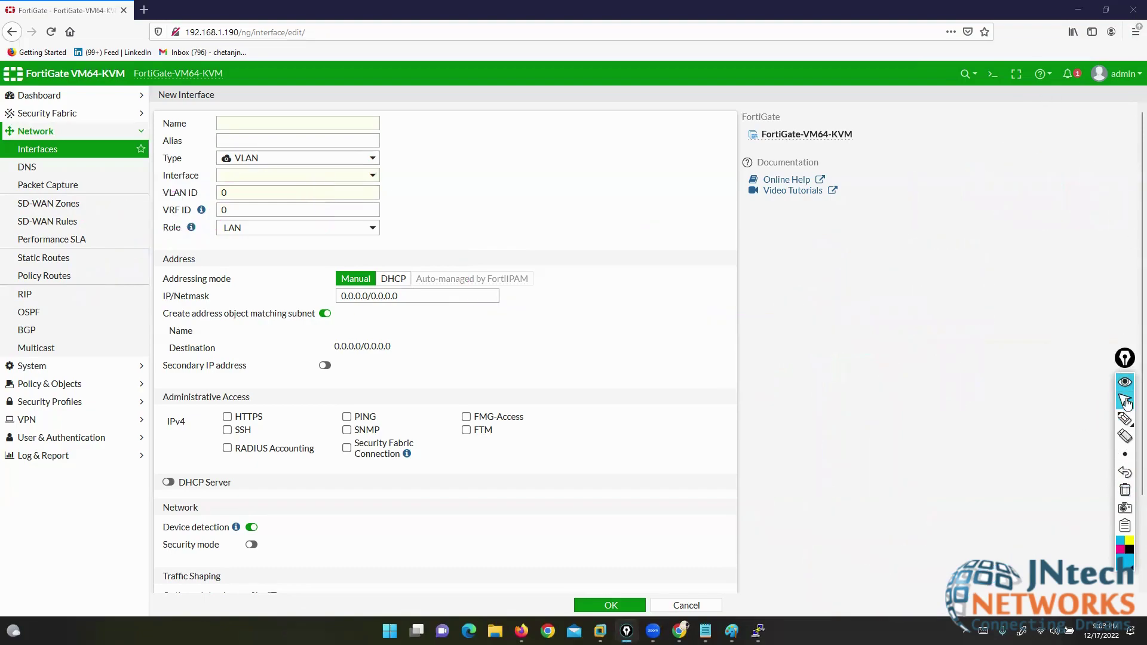
- Name the interface red1 and make it a Redundant Interface with members port4 and port5
click(261, 122)
text(red1)
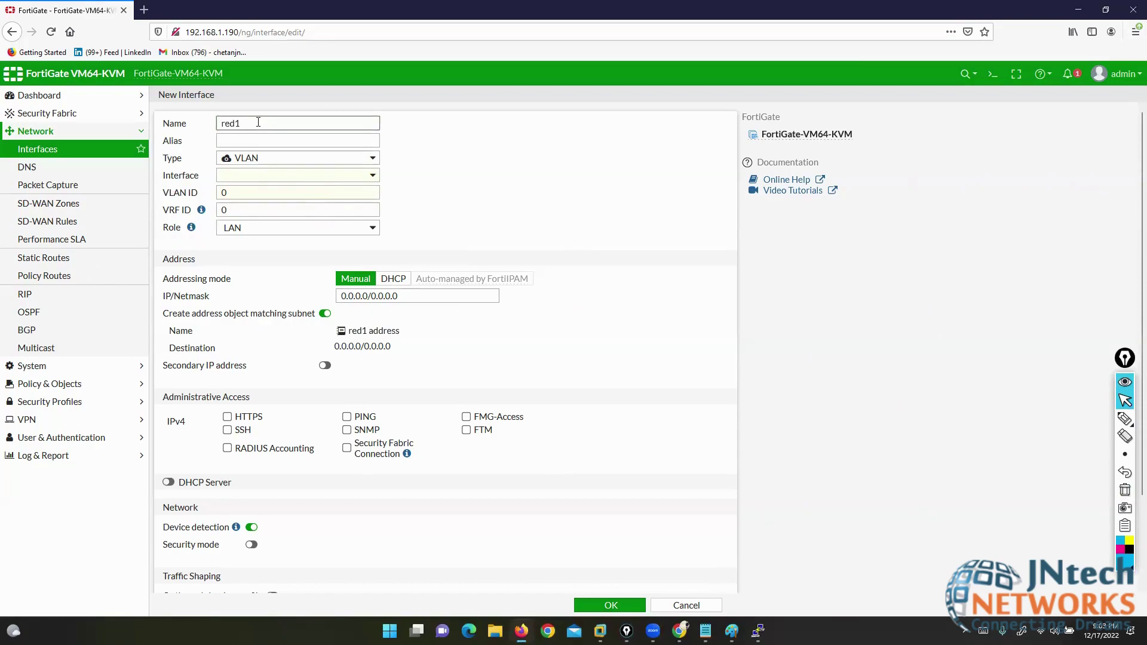
click(290, 178)
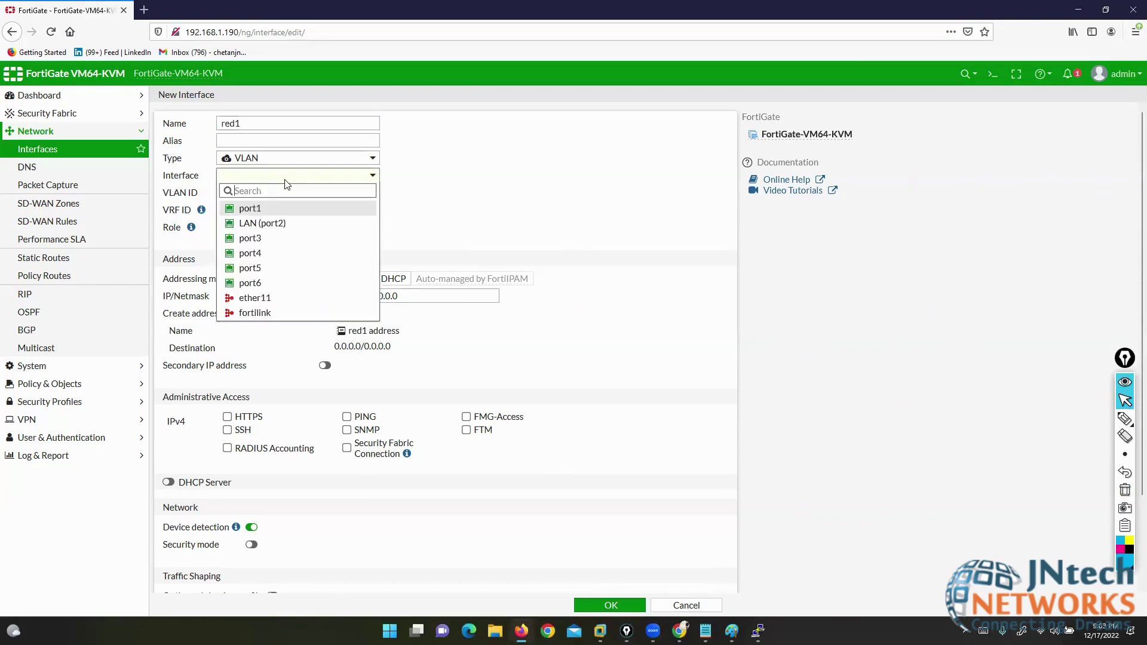
click(287, 158)
click(287, 158)
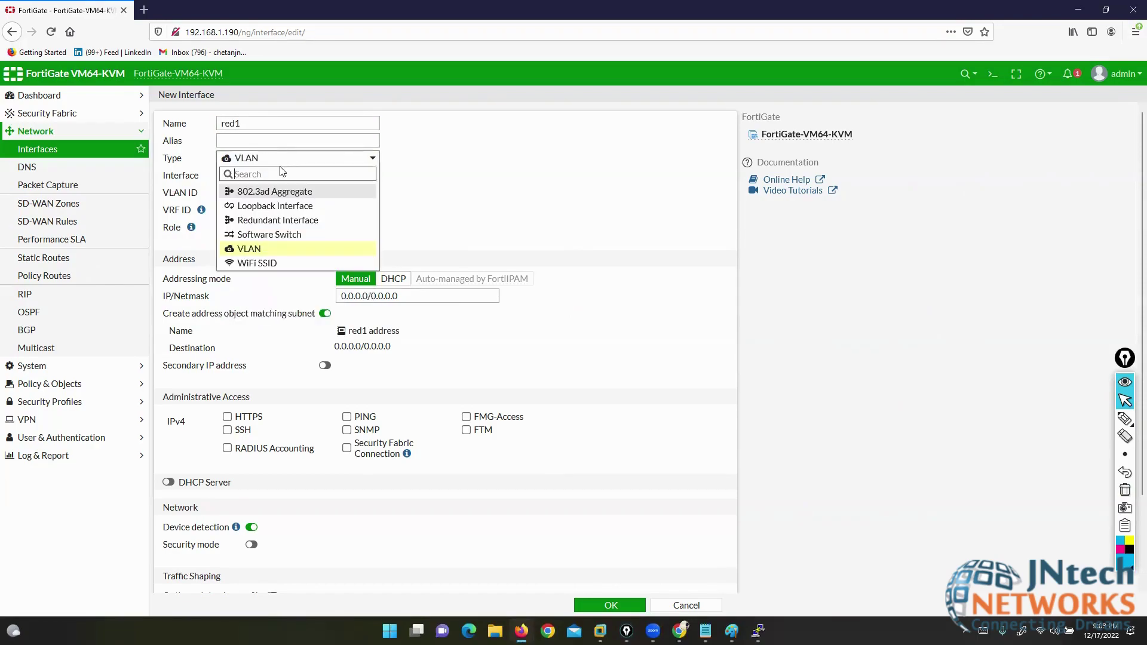
click(275, 220)
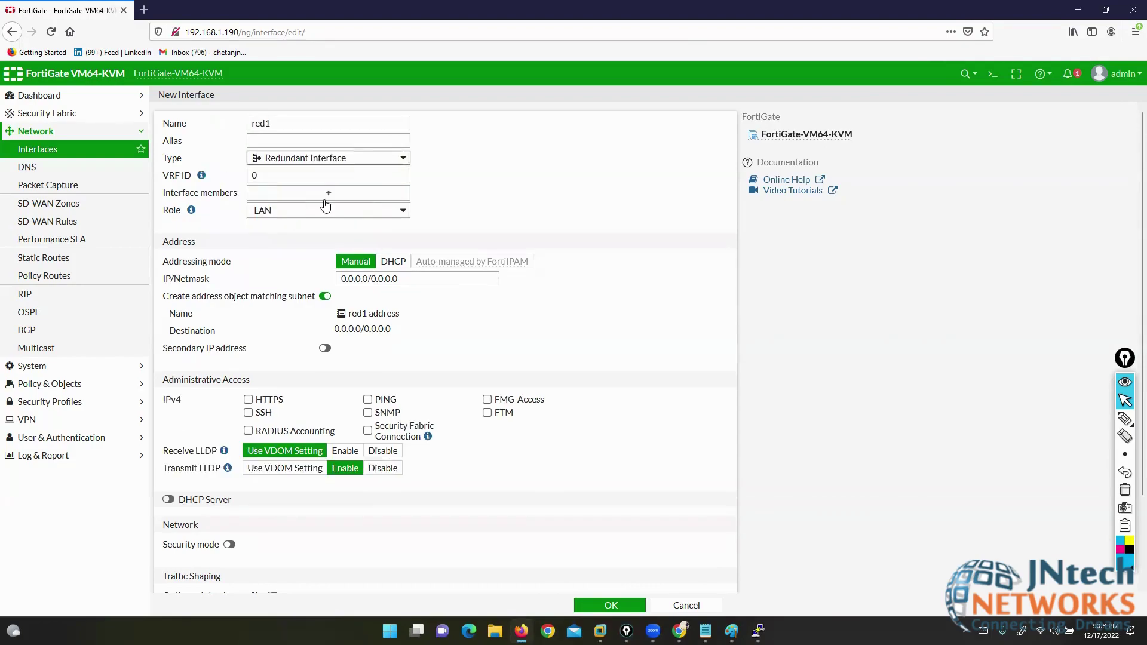
click(325, 202)
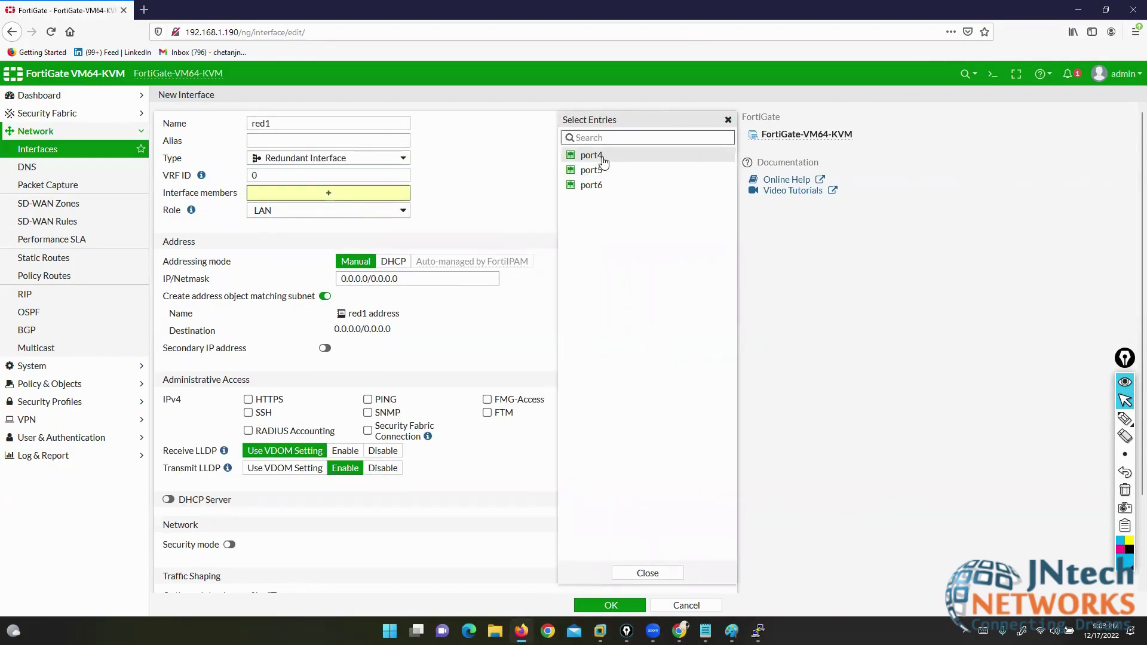
click(590, 155)
click(605, 174)
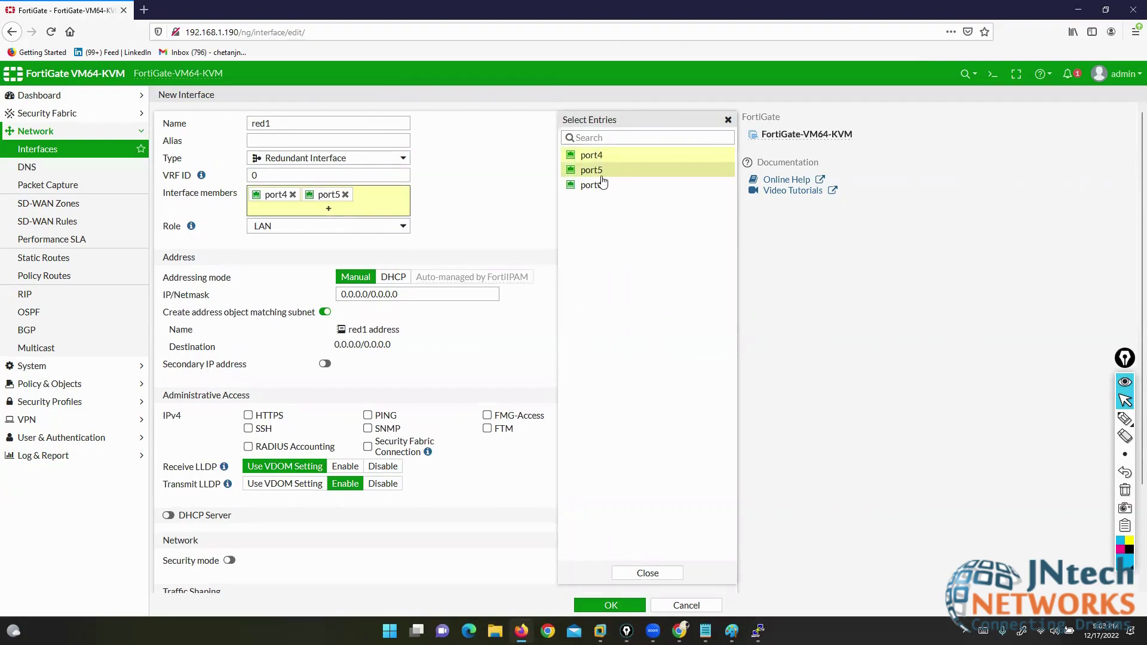
- Set red1's address to 40.40.40.1/24, allow PING, and save it
drag(400, 294, 310, 295)
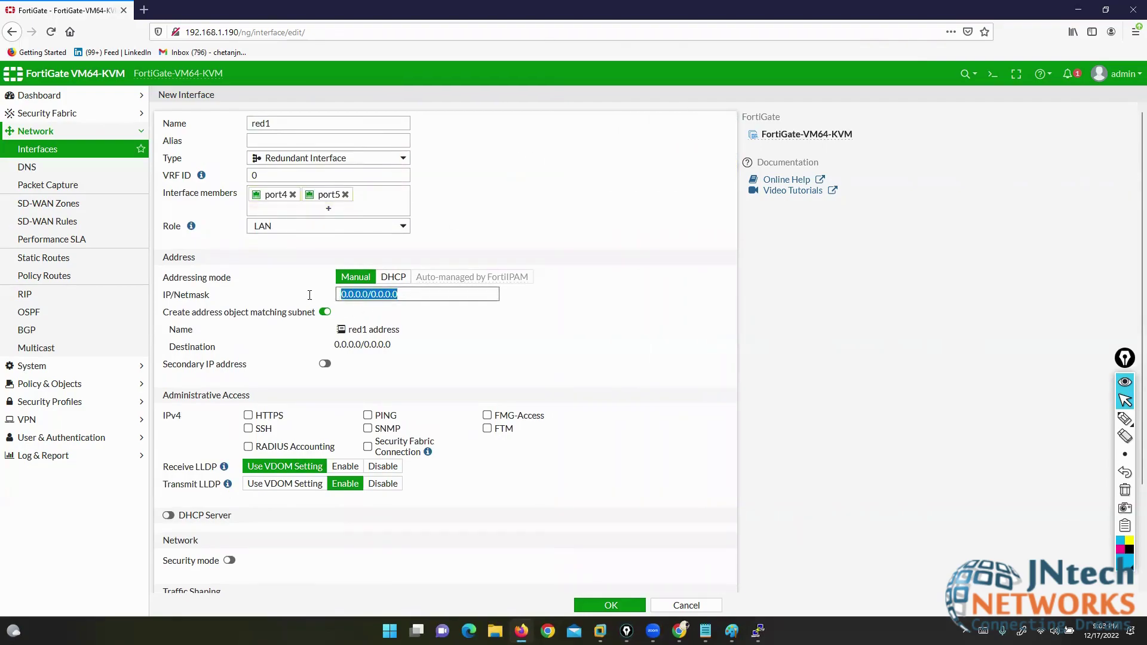
text(30.30.30.1/)
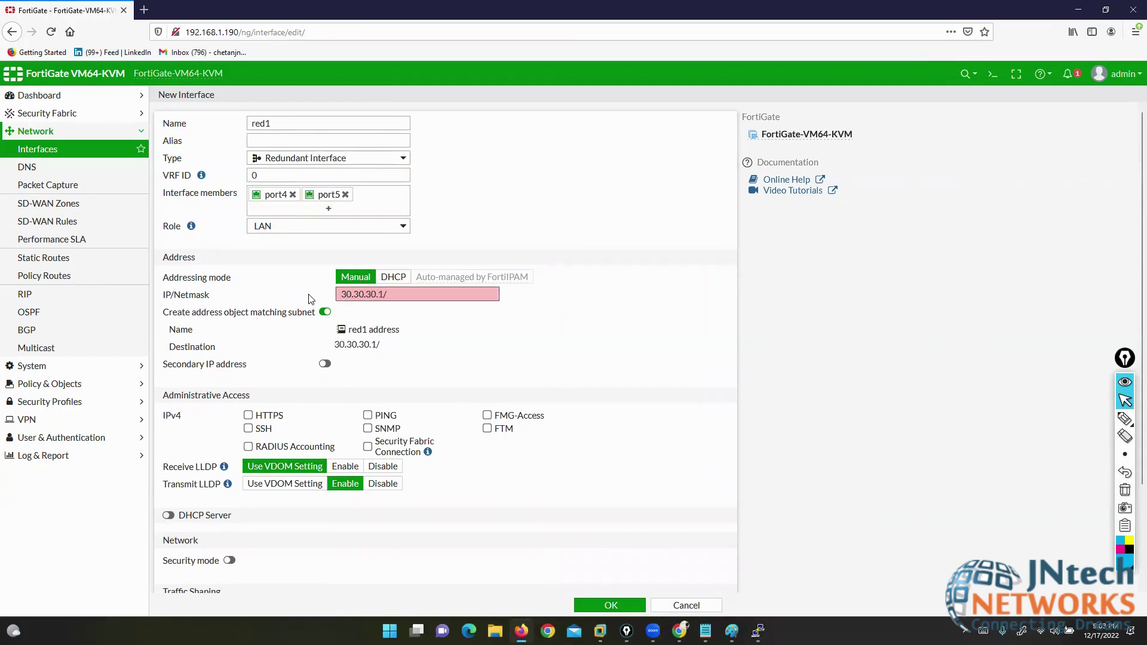
text(24)
key(BackSpace)
key(BackSpace)
key(BackSpace)
key(BackSpace)
key(BackSpace)
key(BackSpace)
key(BackSpace)
key(BackSpace)
key(BackSpace)
key(BackSpace)
key(BackSpace)
key(BackSpace)
key(BackSpace)
text(40.40.40.1/24)
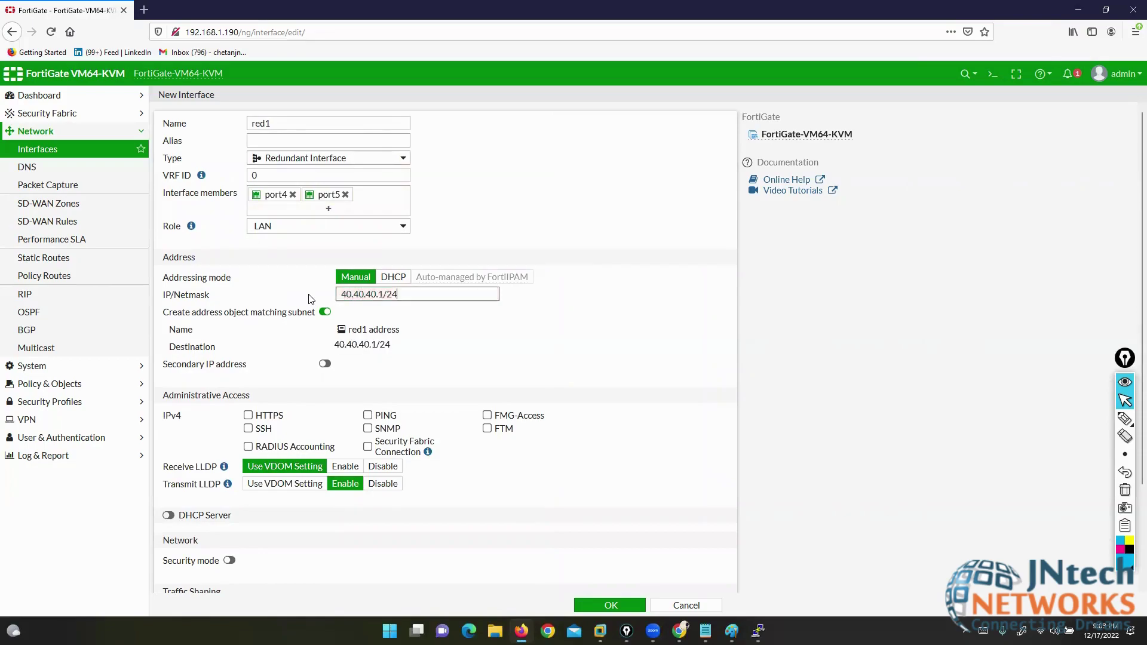
click(367, 415)
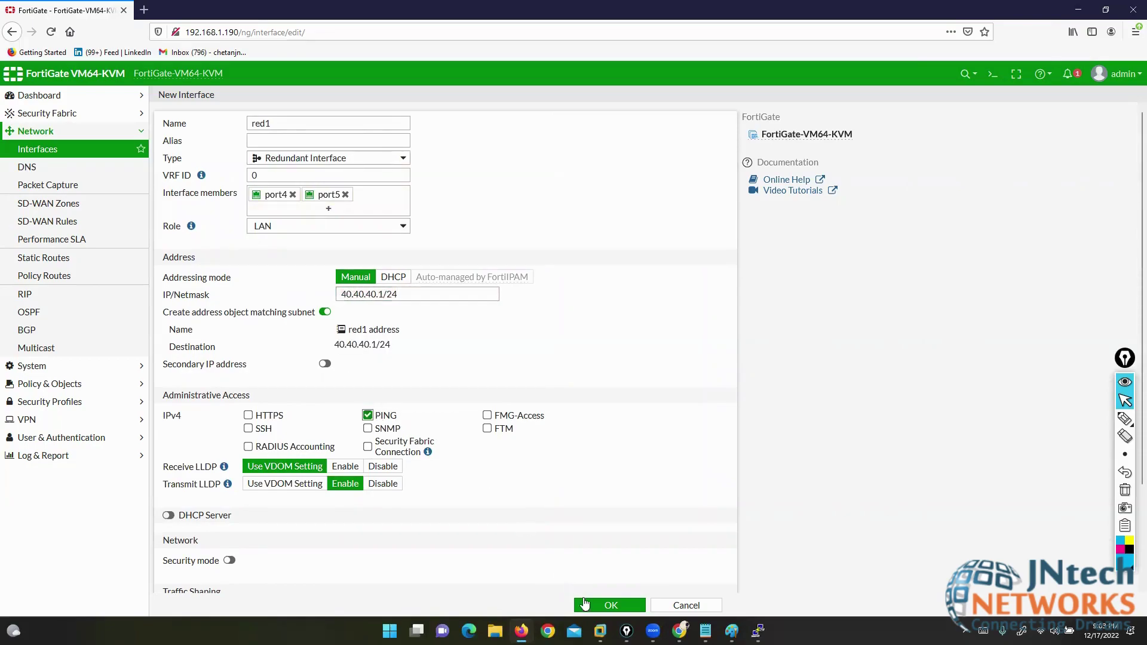
click(591, 605)
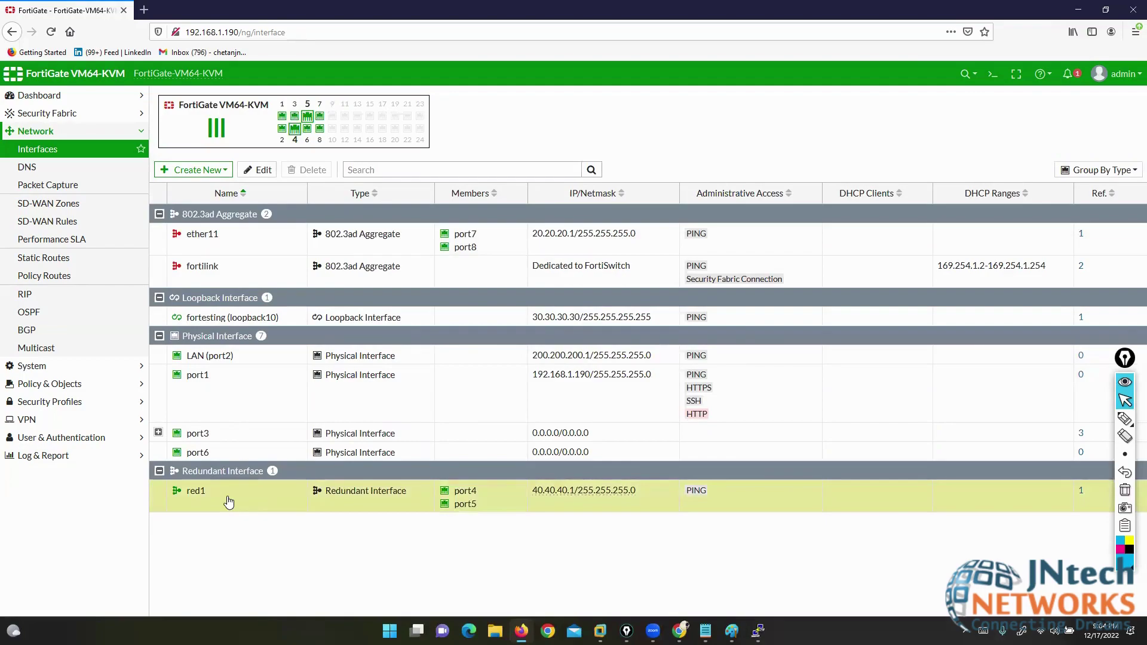
- Start another new Interface, open its Type list, then highlight topic 10 'Layer 2 firewall' in Notepad
click(191, 171)
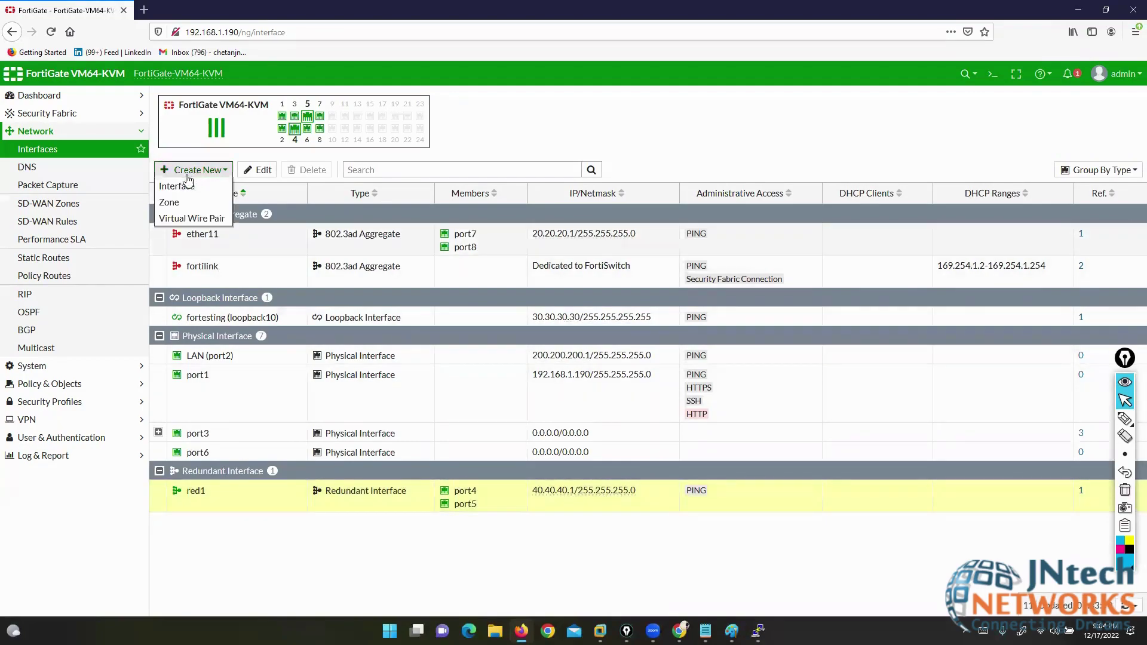
click(181, 188)
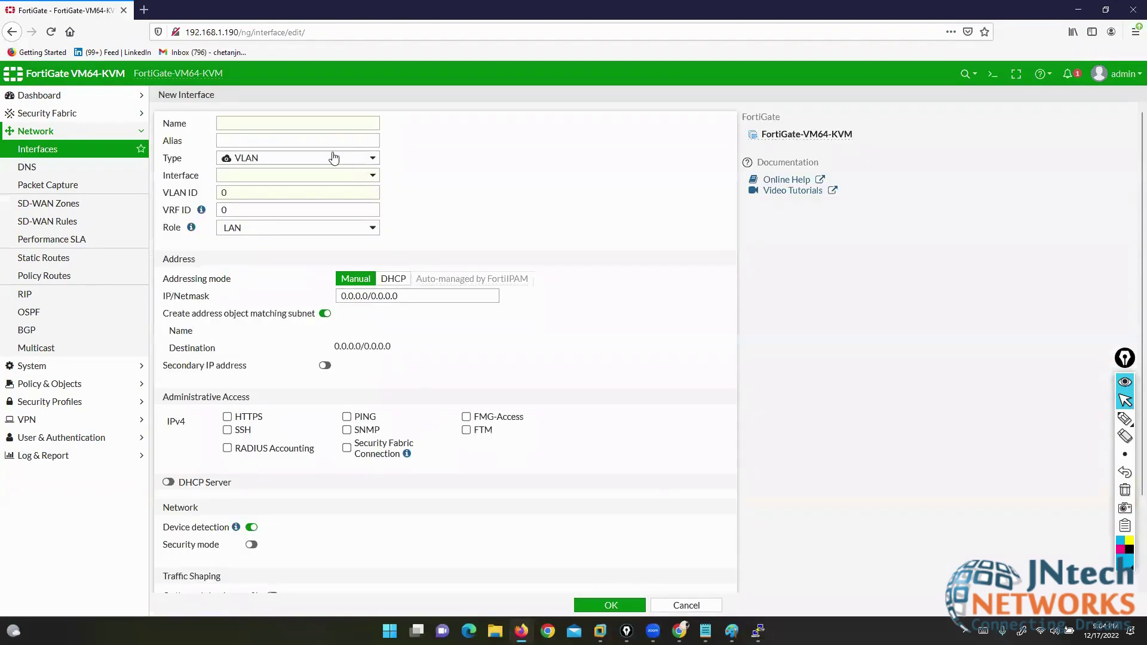
click(334, 158)
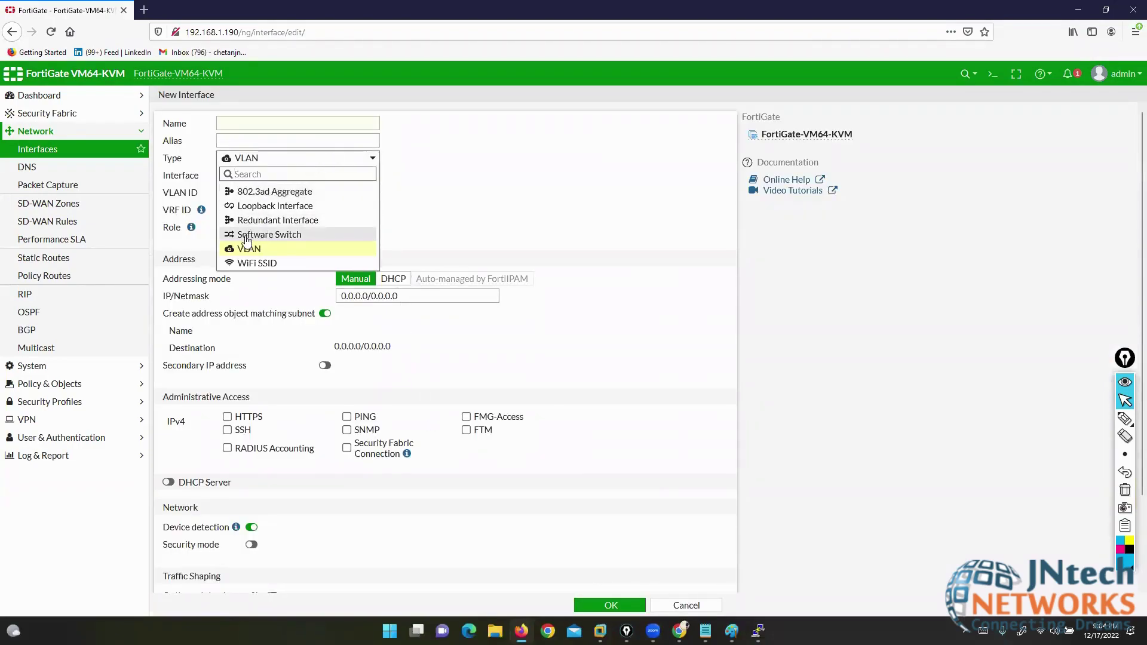
key(Down)
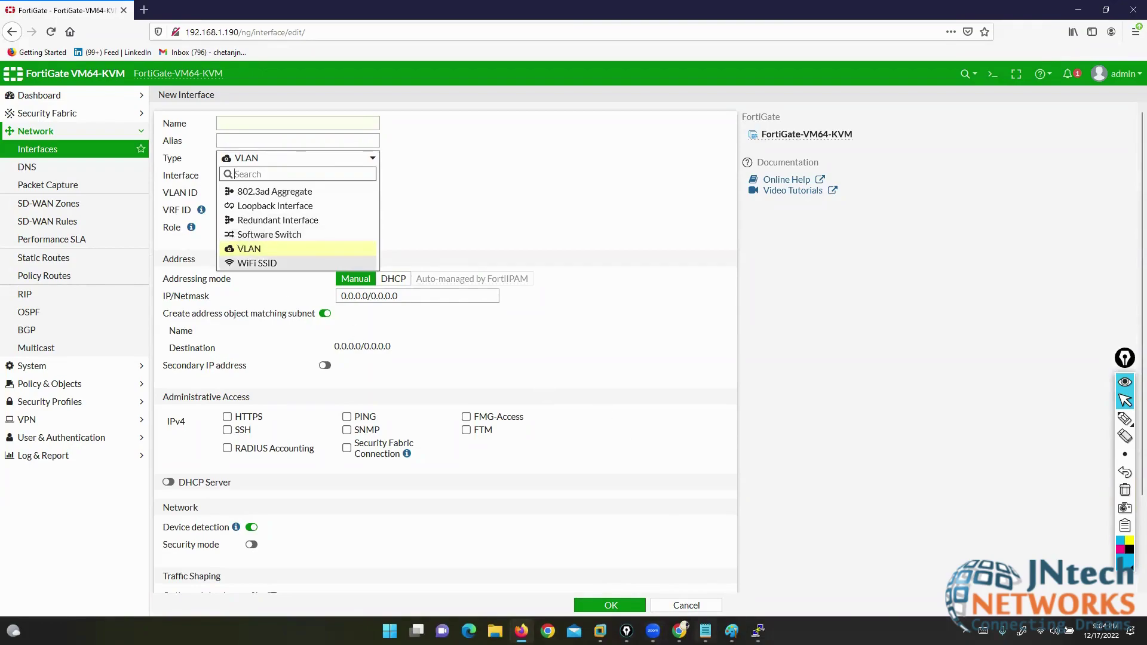
key(alt+Tab)
drag(109, 335, 319, 331)
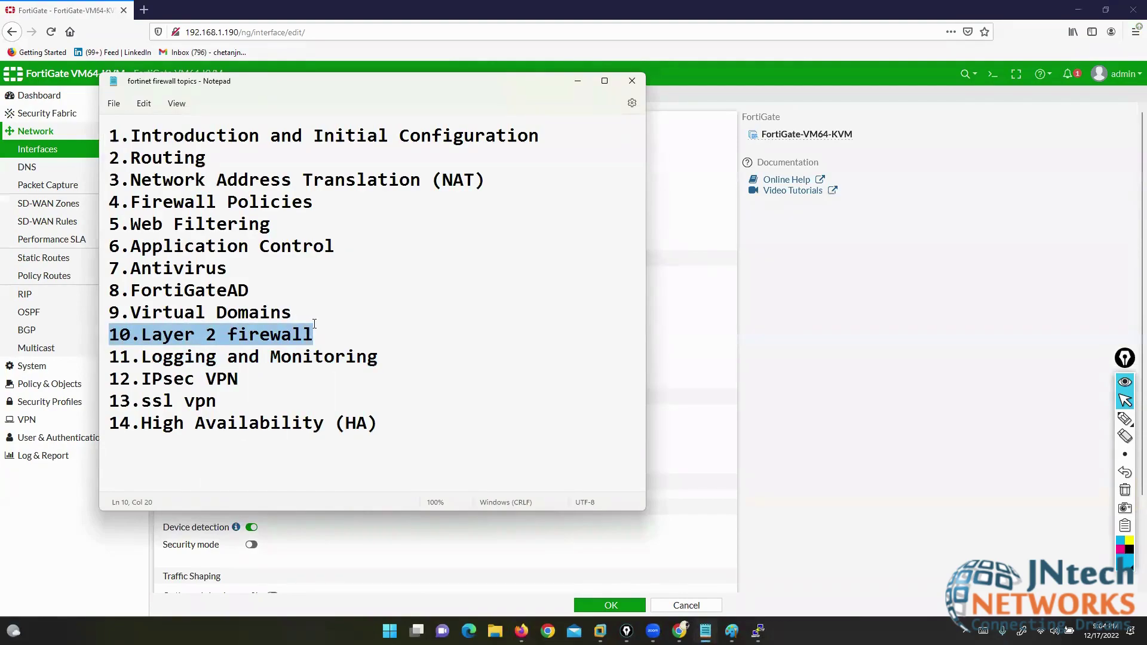
- Minimize the Notepad topics list to return to the blank New Interface form
click(577, 83)
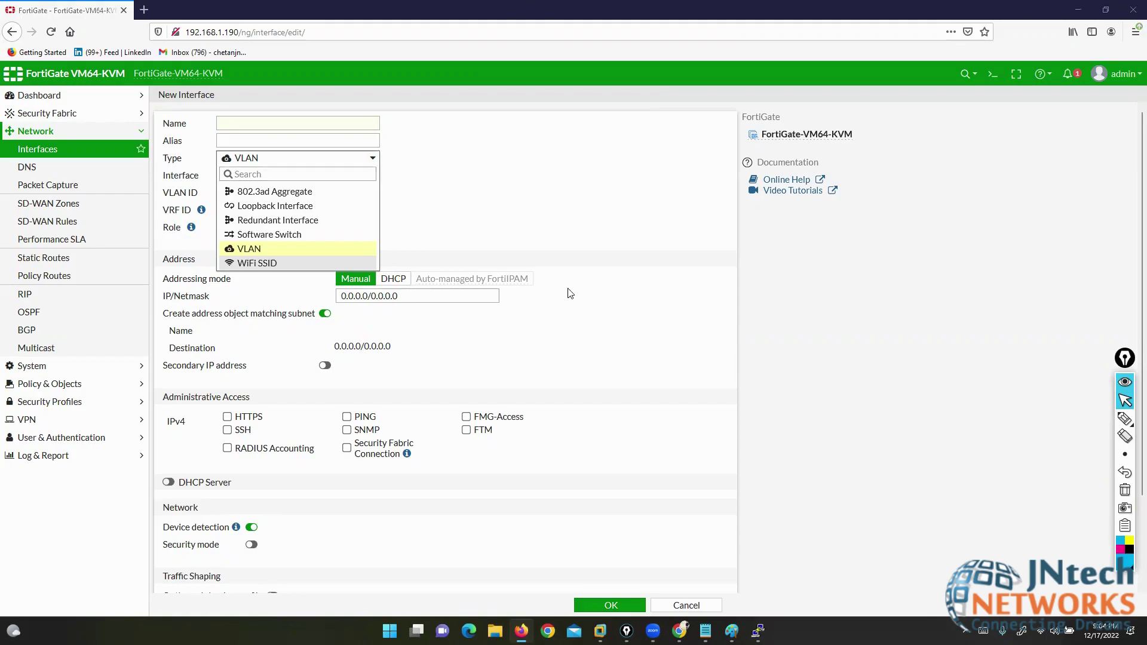
- Cancel the unfinished New Interface, then sketch an FTD note over the Interfaces list and clear it
click(596, 224)
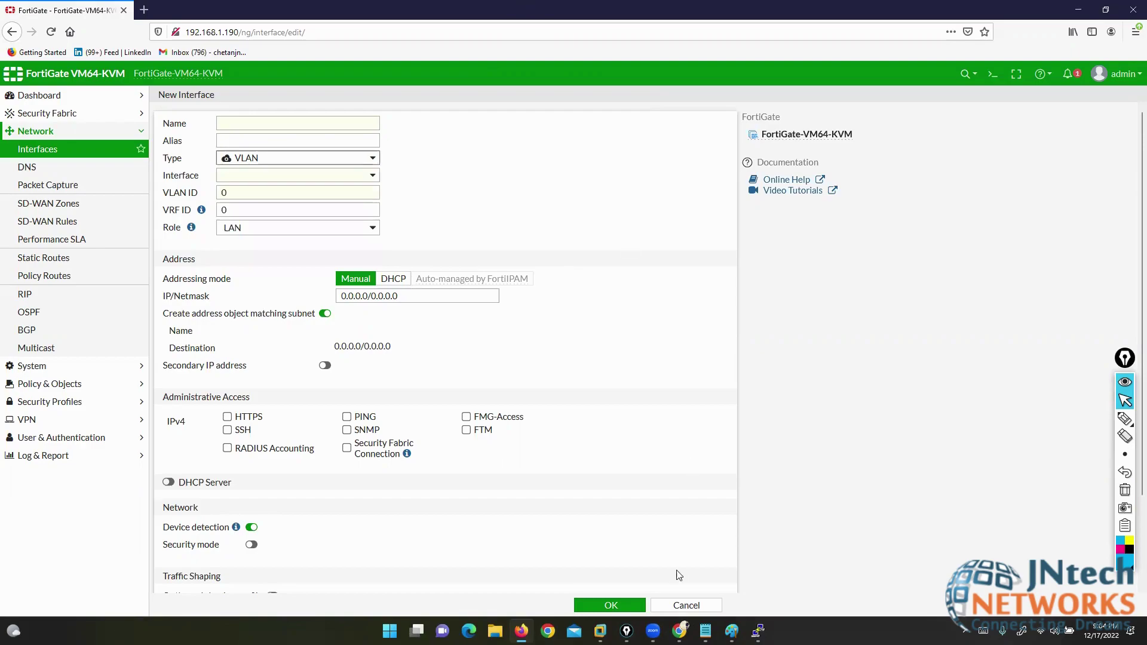
click(686, 606)
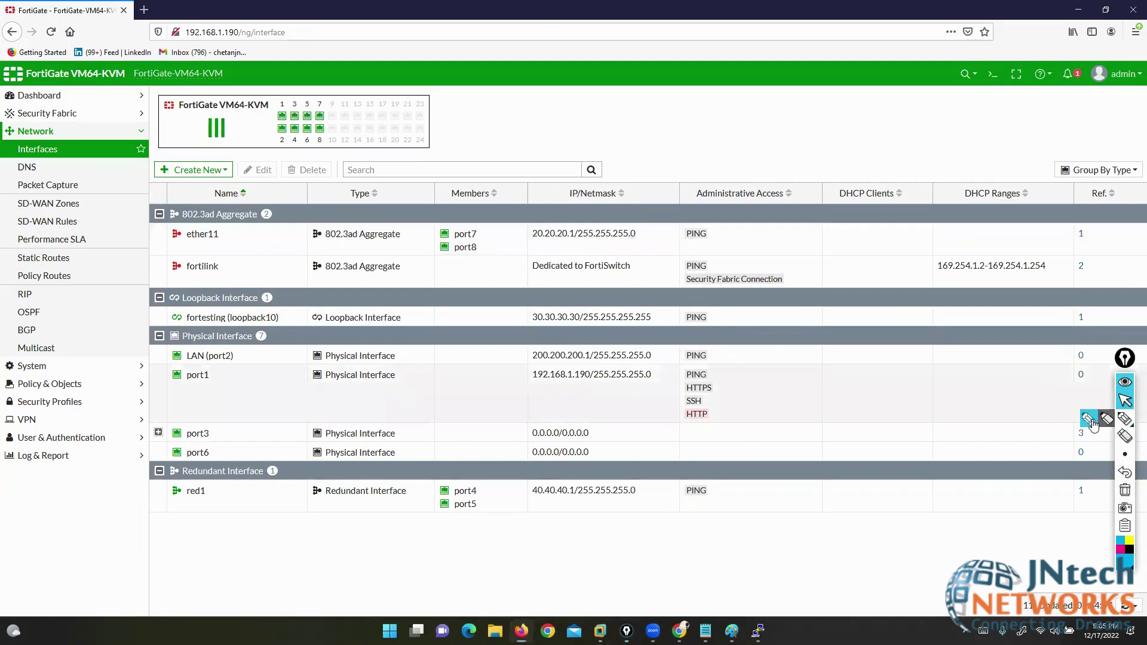
click(1125, 419)
mouse_move(616, 117)
mouse_down()
mouse_move(617, 142)
mouse_move(667, 132)
mouse_move(630, 175)
mouse_move(699, 179)
mouse_move(707, 192)
mouse_up()
mouse_move(635, 230)
mouse_down()
mouse_move(706, 239)
mouse_move(756, 83)
mouse_move(783, 288)
mouse_up()
mouse_move(591, 99)
mouse_down()
mouse_move(557, 257)
mouse_move(586, 258)
mouse_up()
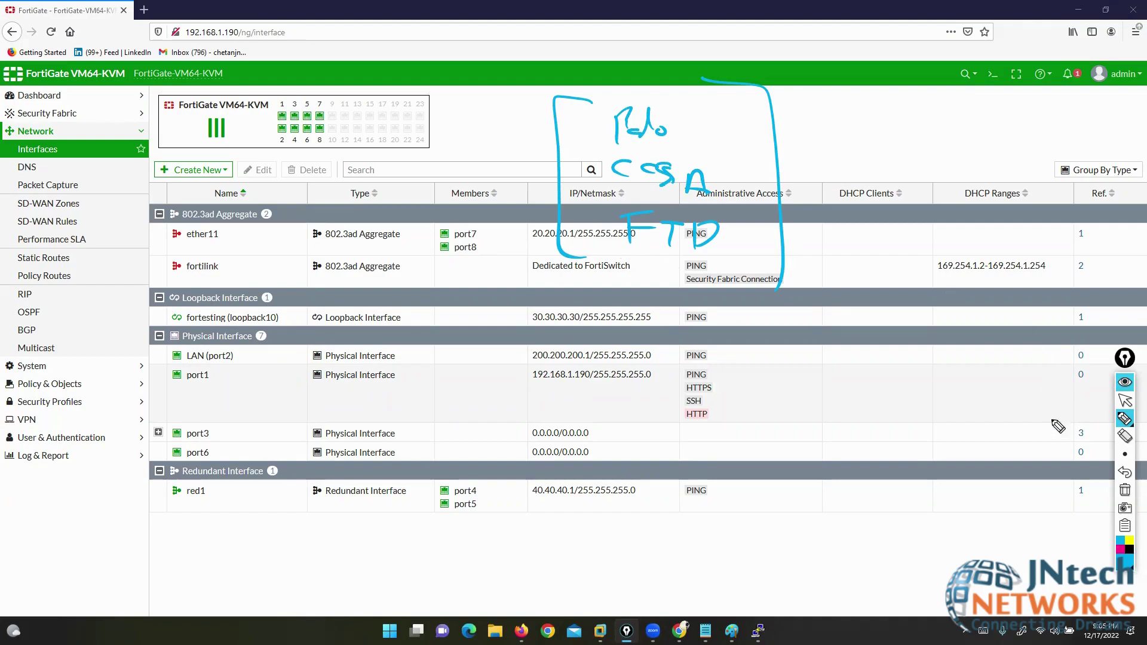
click(1126, 490)
click(1125, 401)
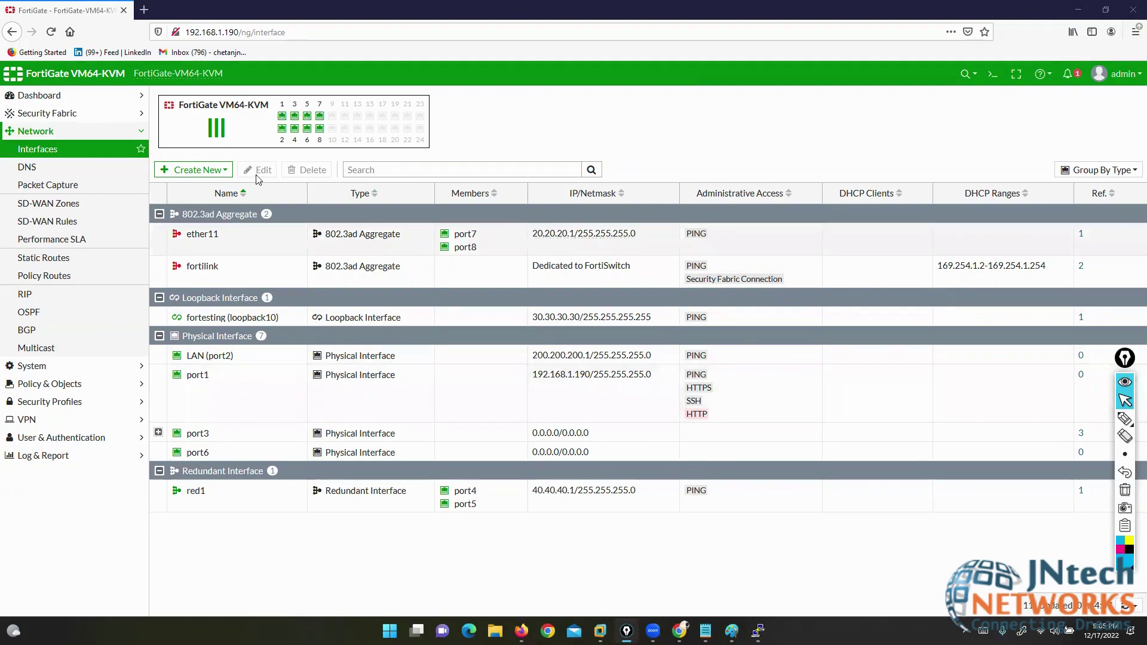
- Start a new zone and name it TRUSTED-INTERFACE
click(217, 172)
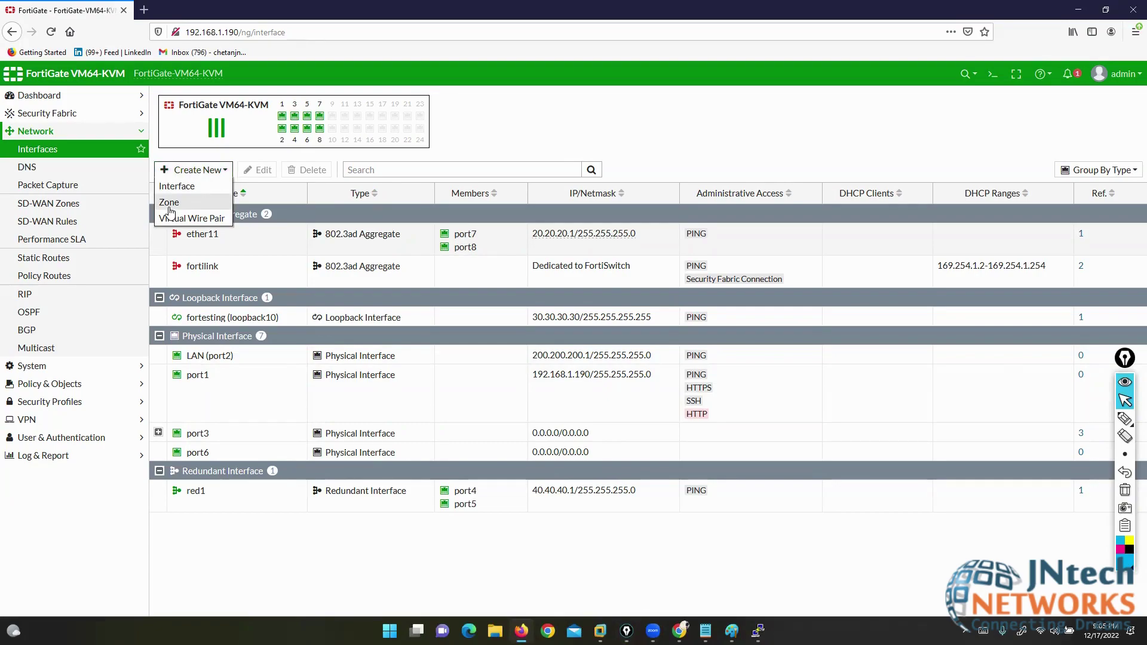
click(170, 203)
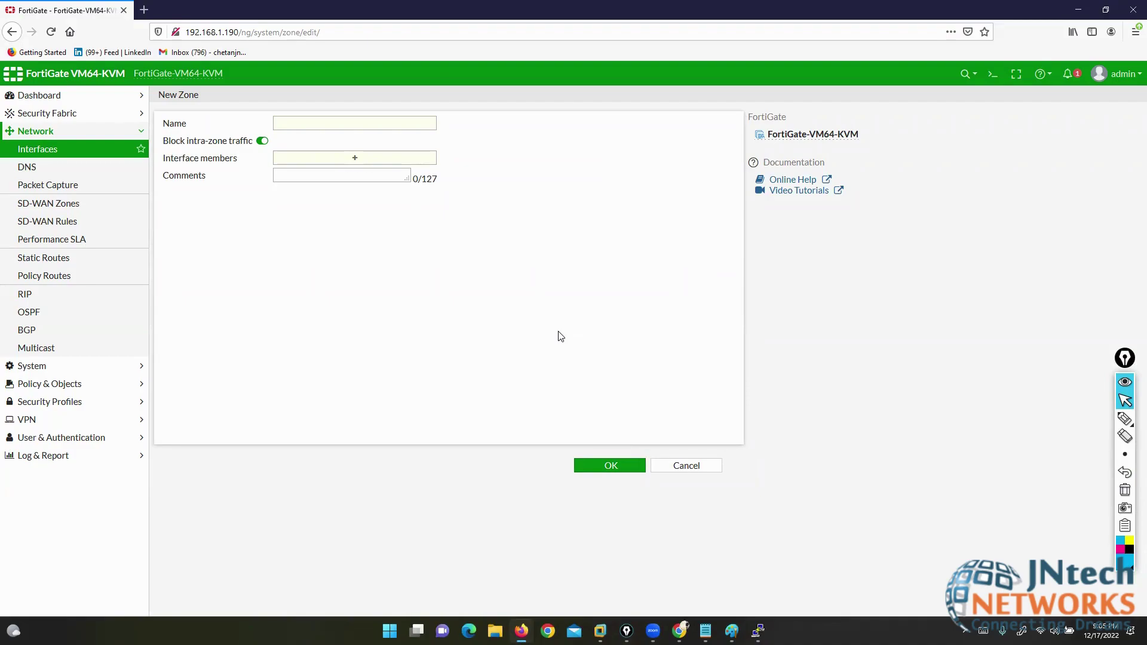
click(306, 122)
text(trunt)
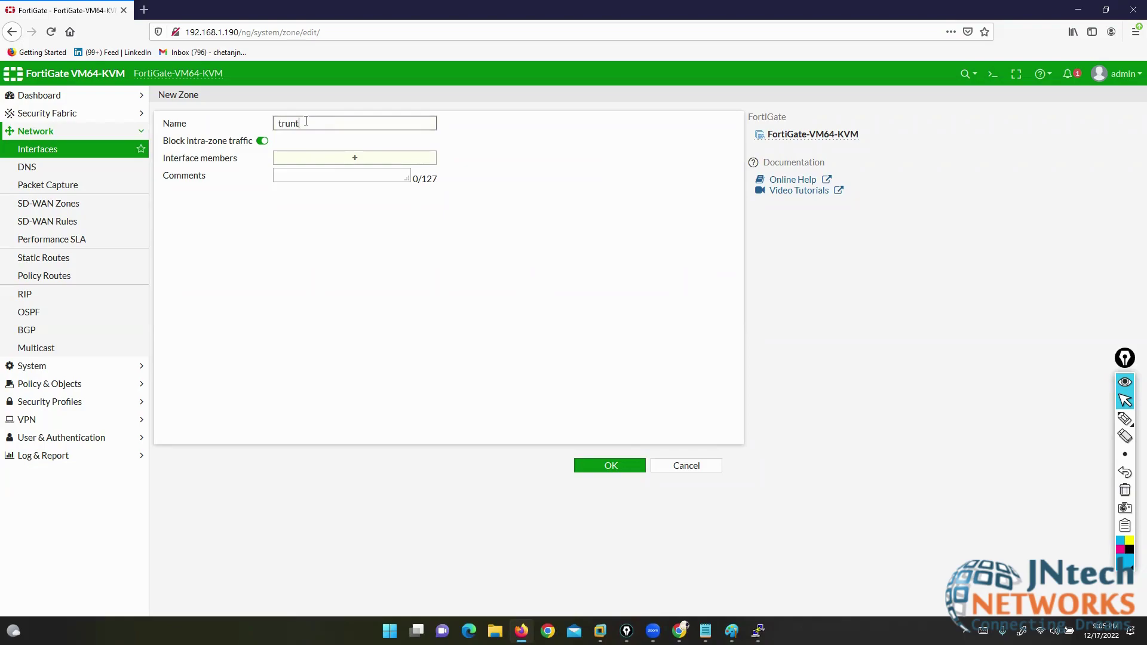
text(-inter)
click(305, 121)
text(ed)
key(BackSpace)
key(BackSpace)
key(BackSpace)
key(BackSpace)
key(BackSpace)
key(BackSpace)
key(BackSpace)
key(BackSpace)
key(BackSpace)
key(BackSpace)
key(BackSpace)
key(BackSpace)
key(BackSpace)
text(TRUSTED-INTERFACE)
- Add FORMKT (VLAN10), port3 and LAN (port2) as zone members and save the zone
click(344, 159)
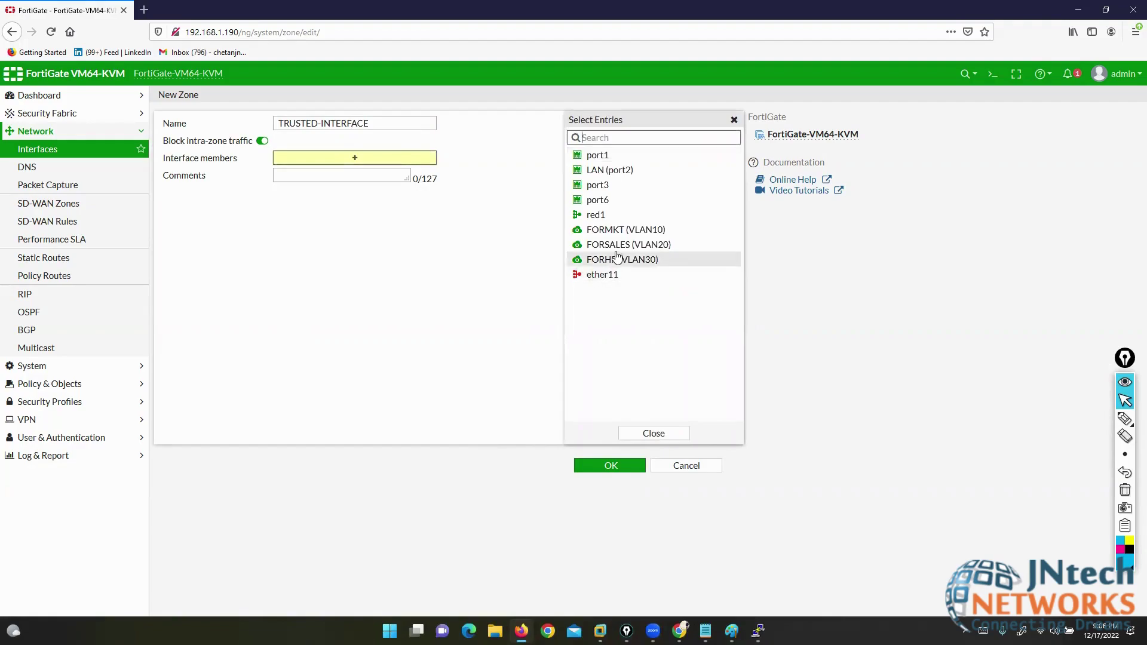
click(621, 230)
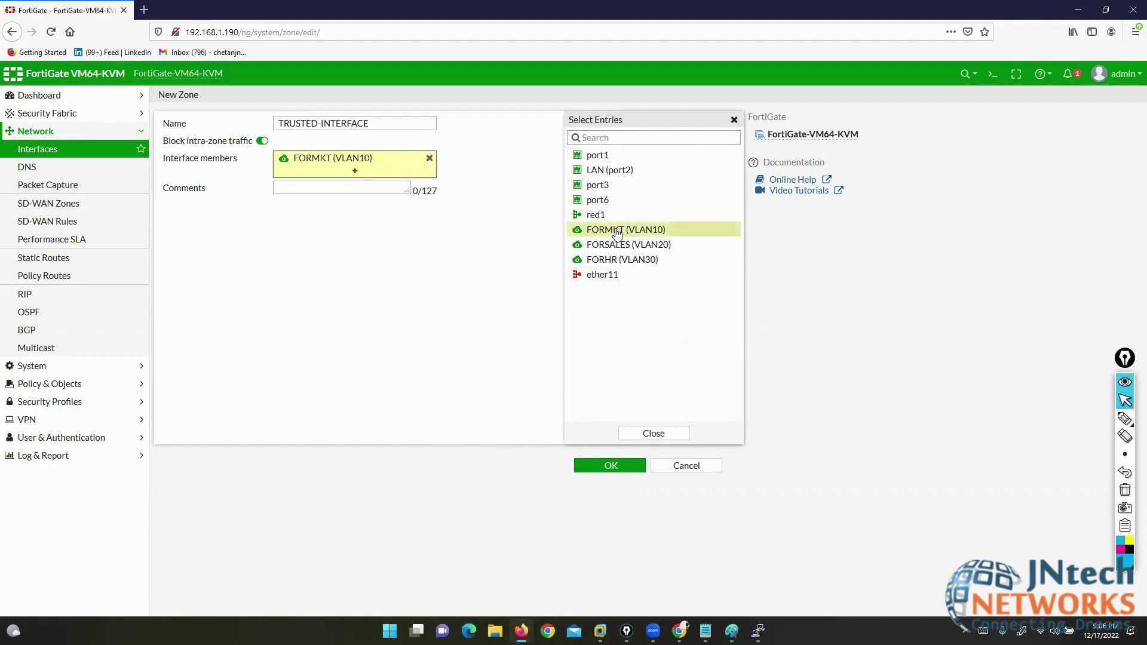
click(599, 186)
click(608, 171)
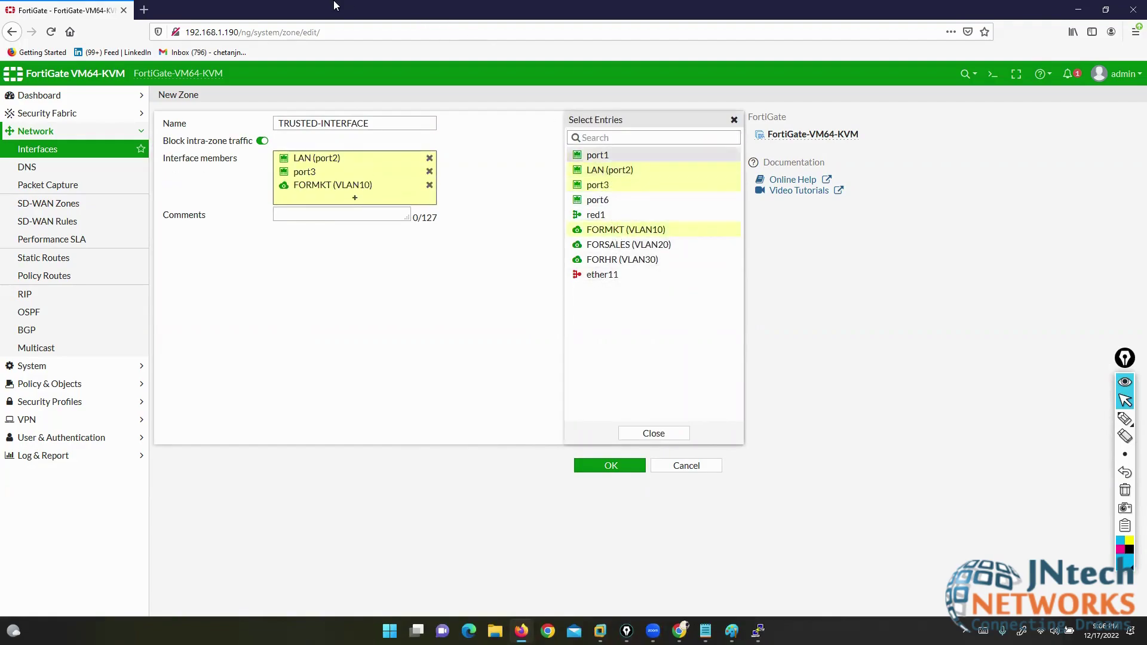
mouse_move(631, 237)
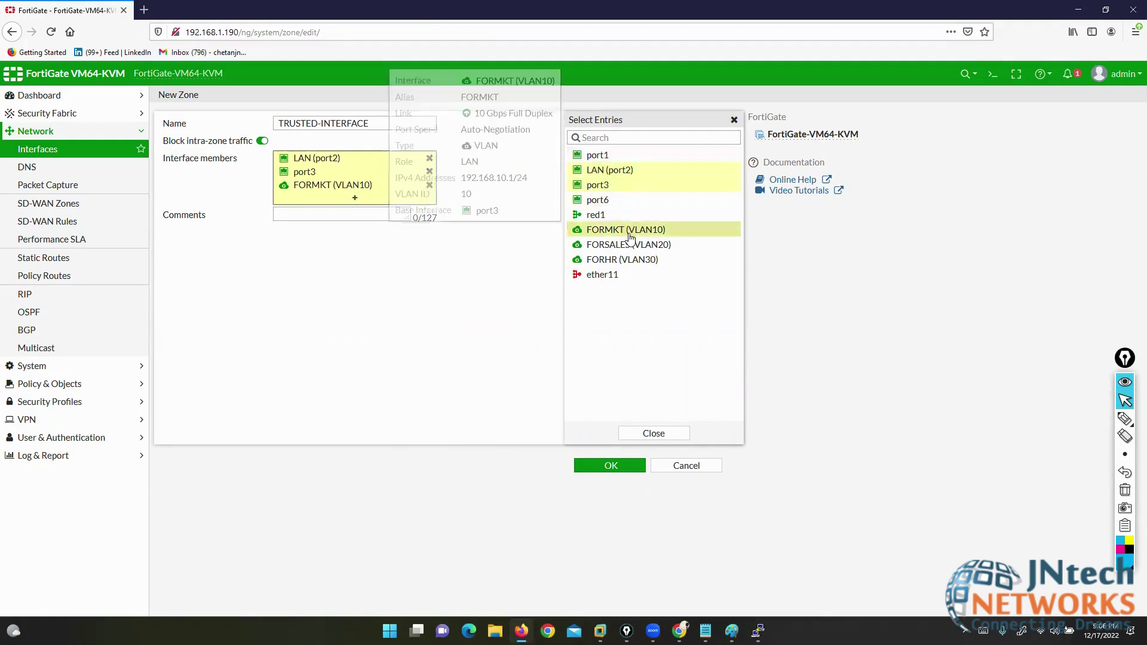
click(608, 467)
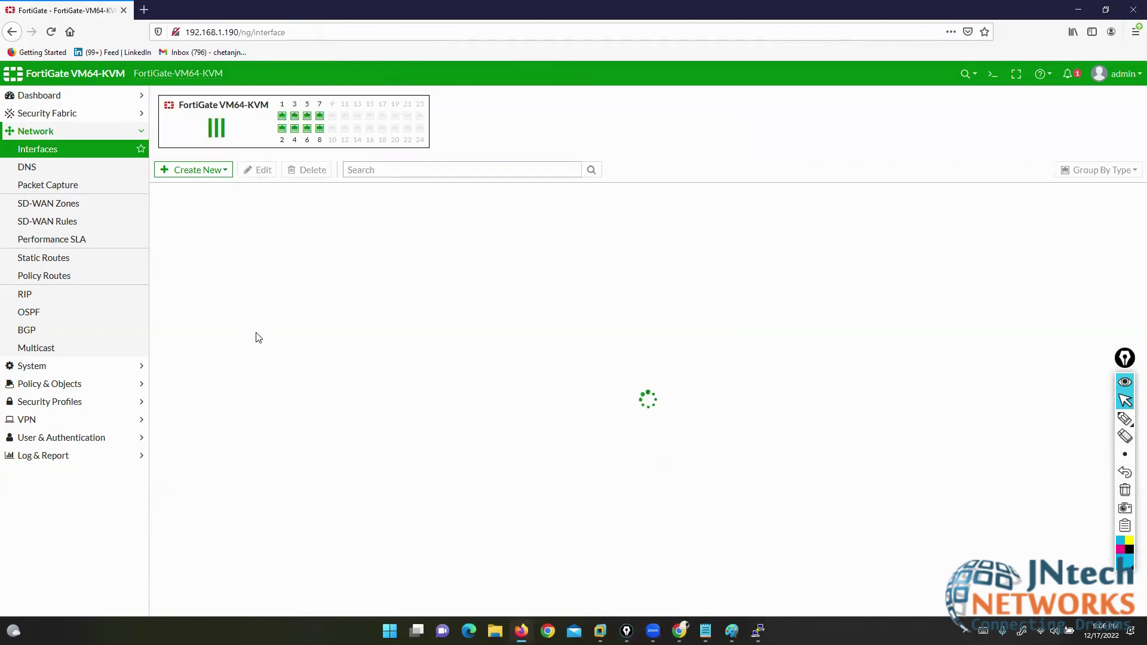
- Go to Policy & Objects > Firewall Policy, which lists only the Implicit Deny rule
click(36, 384)
click(48, 184)
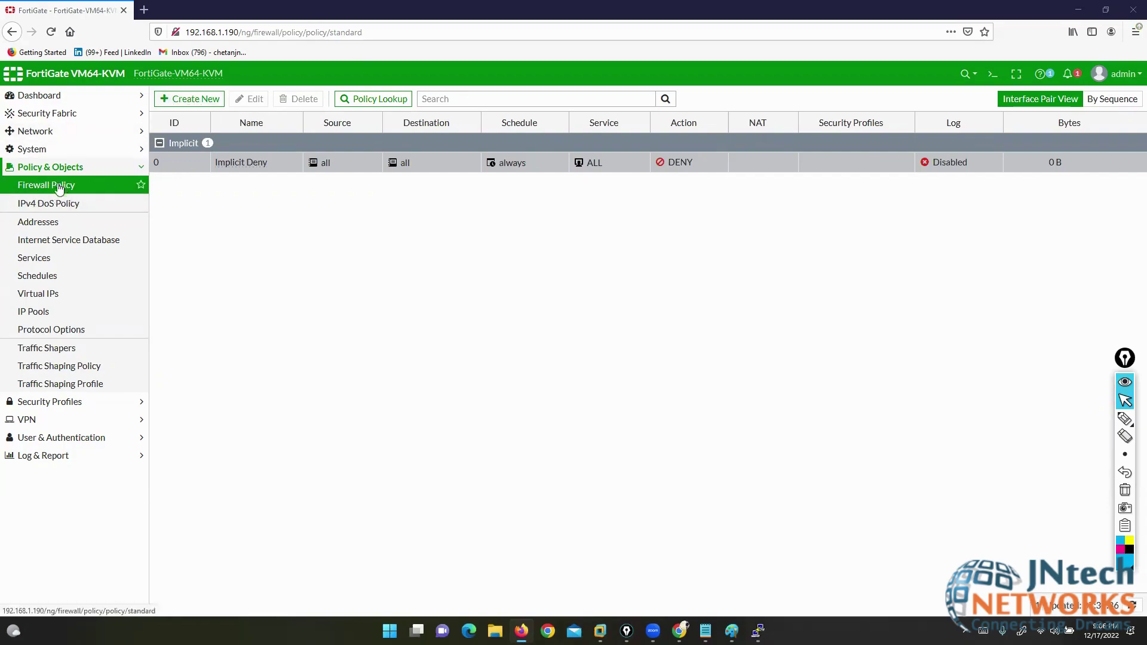
- Draft a new policy with incoming interface TRUSTED-INTERFACE, review its members, then cancel it
click(179, 100)
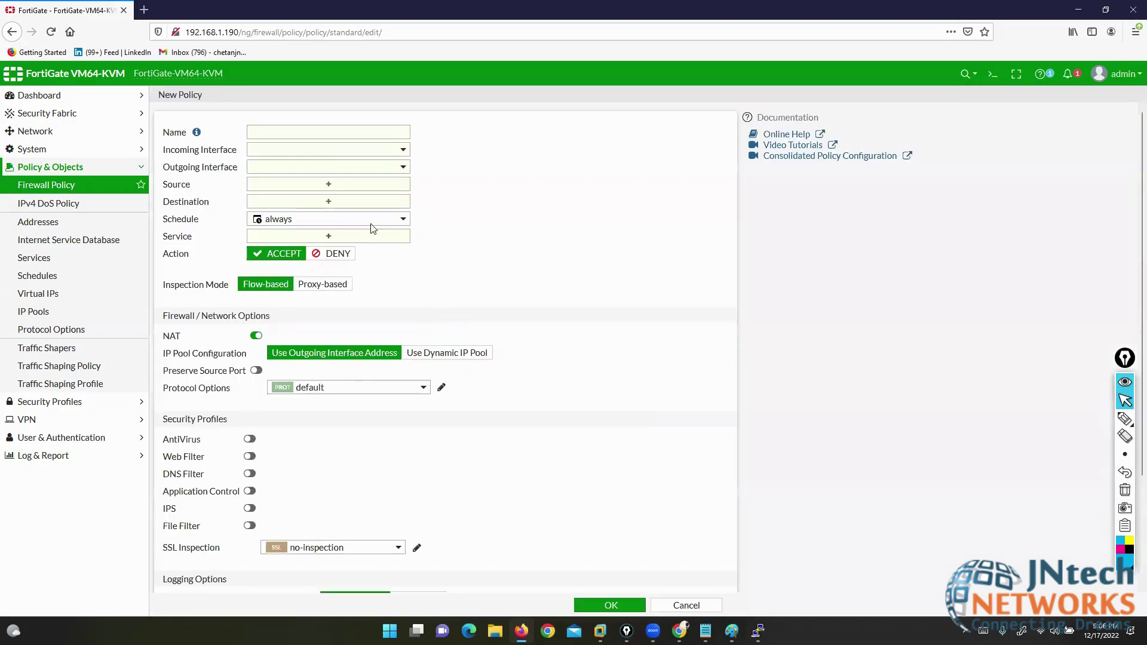
drag(165, 153, 221, 153)
click(306, 151)
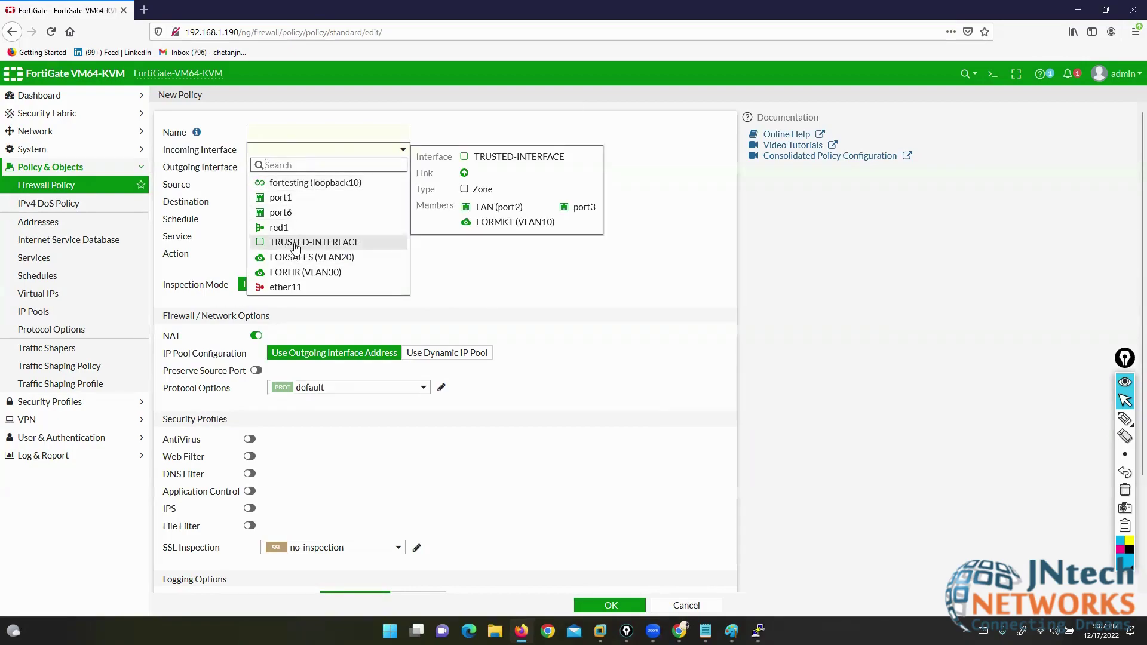
click(295, 245)
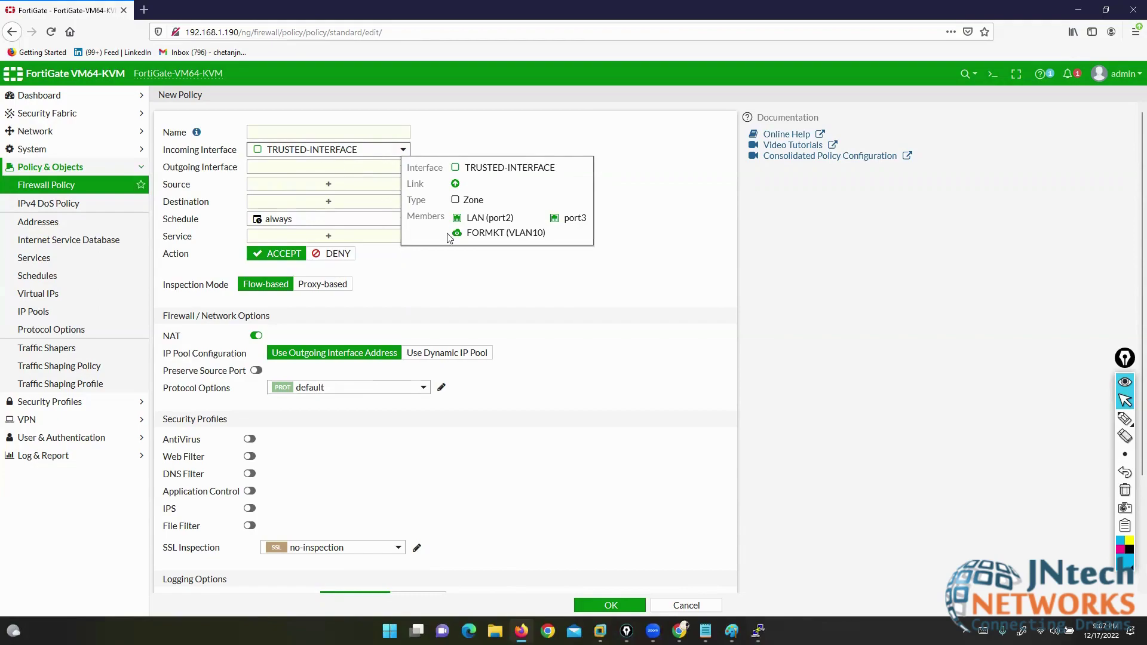
drag(466, 219, 583, 220)
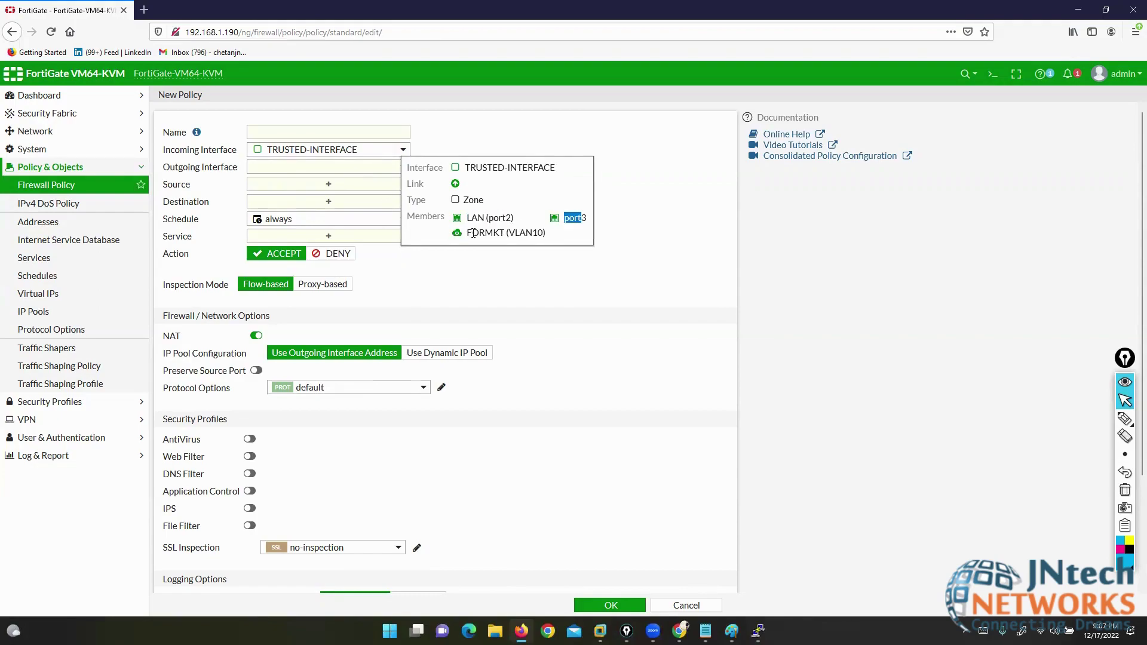
drag(472, 232, 537, 233)
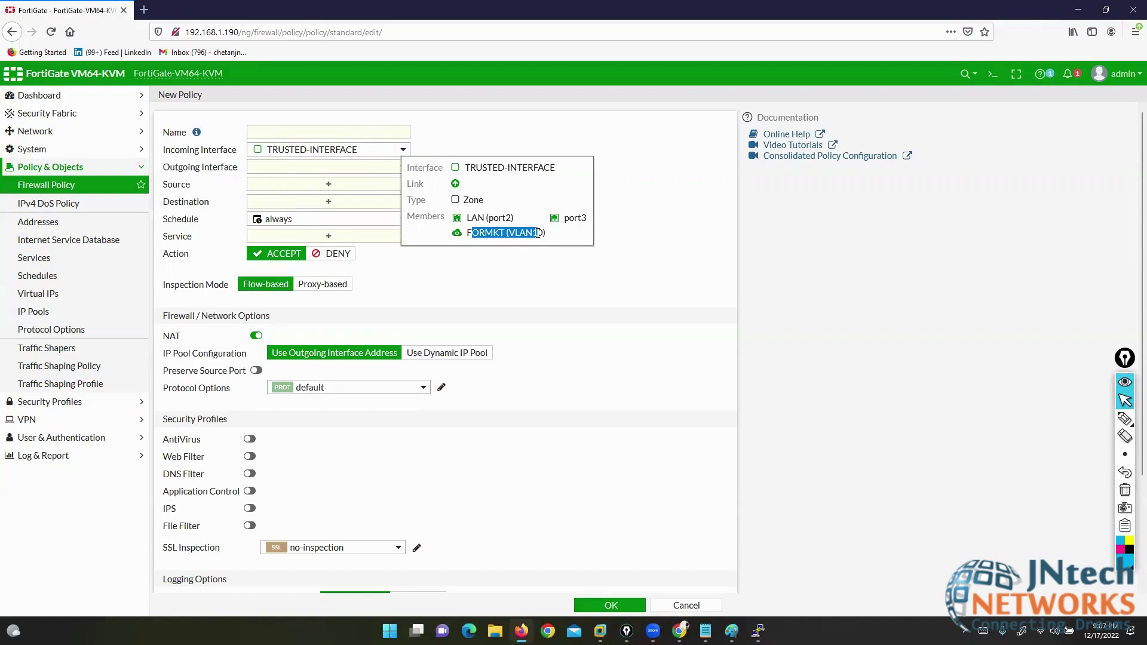
click(668, 607)
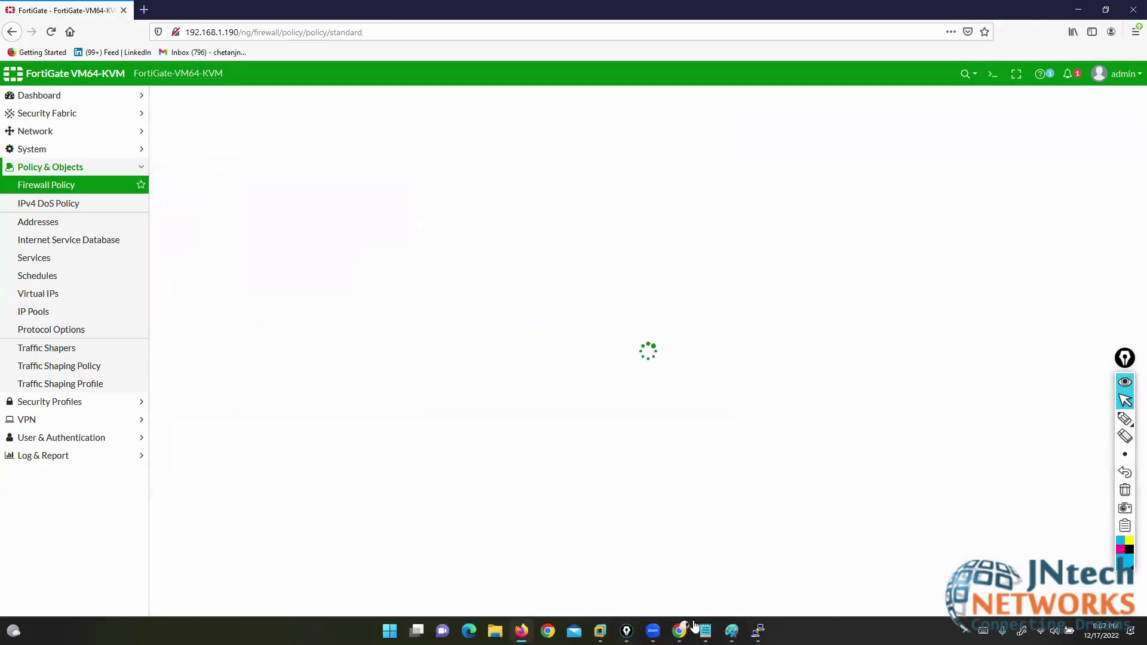
click(706, 631)
click(259, 202)
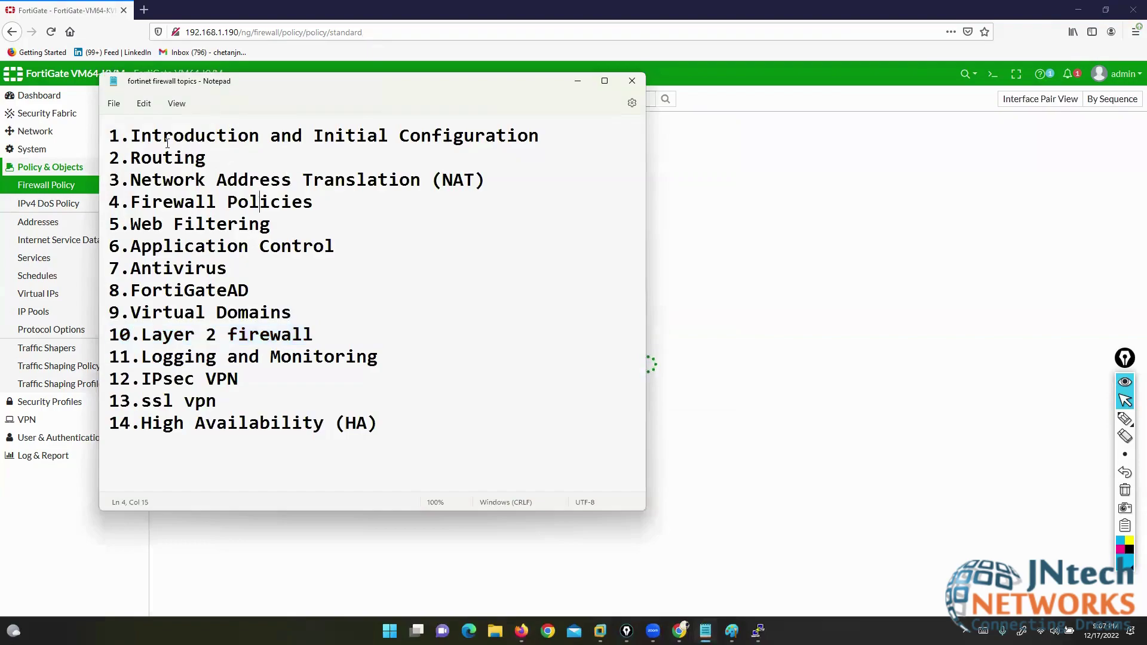
drag(113, 134, 563, 134)
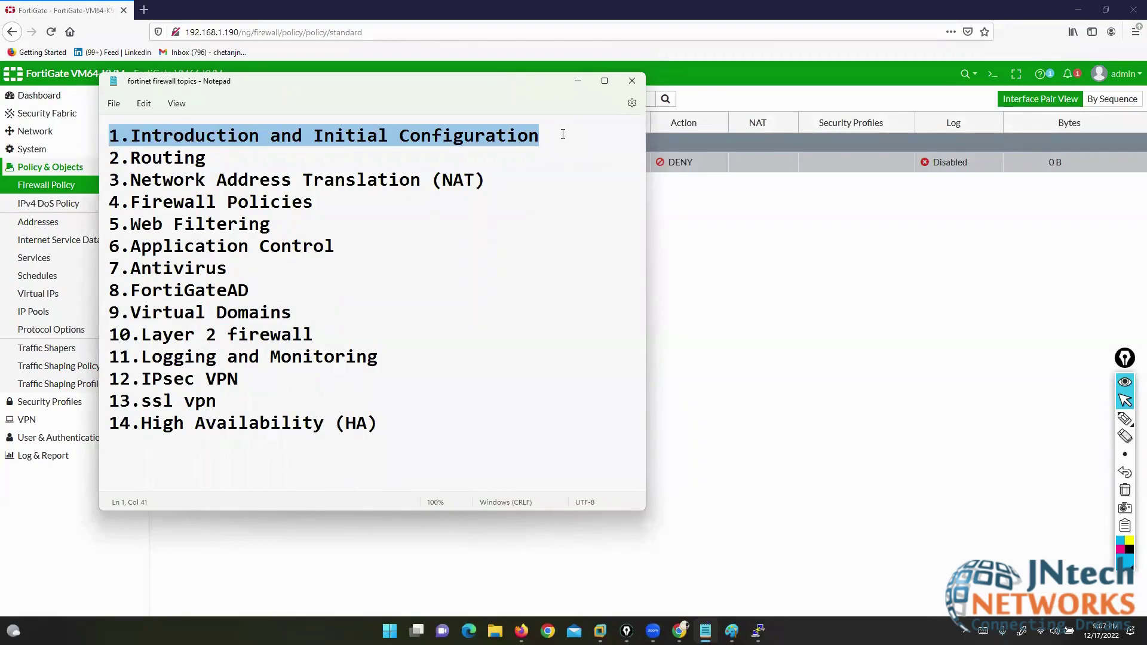
click(737, 325)
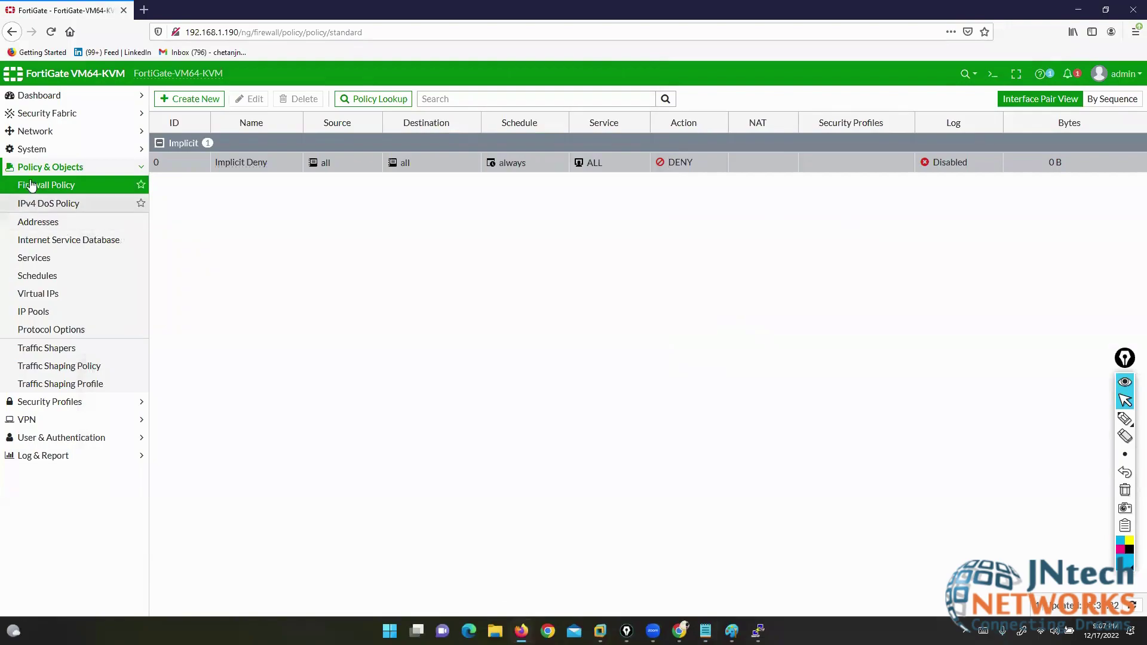
click(36, 131)
click(48, 153)
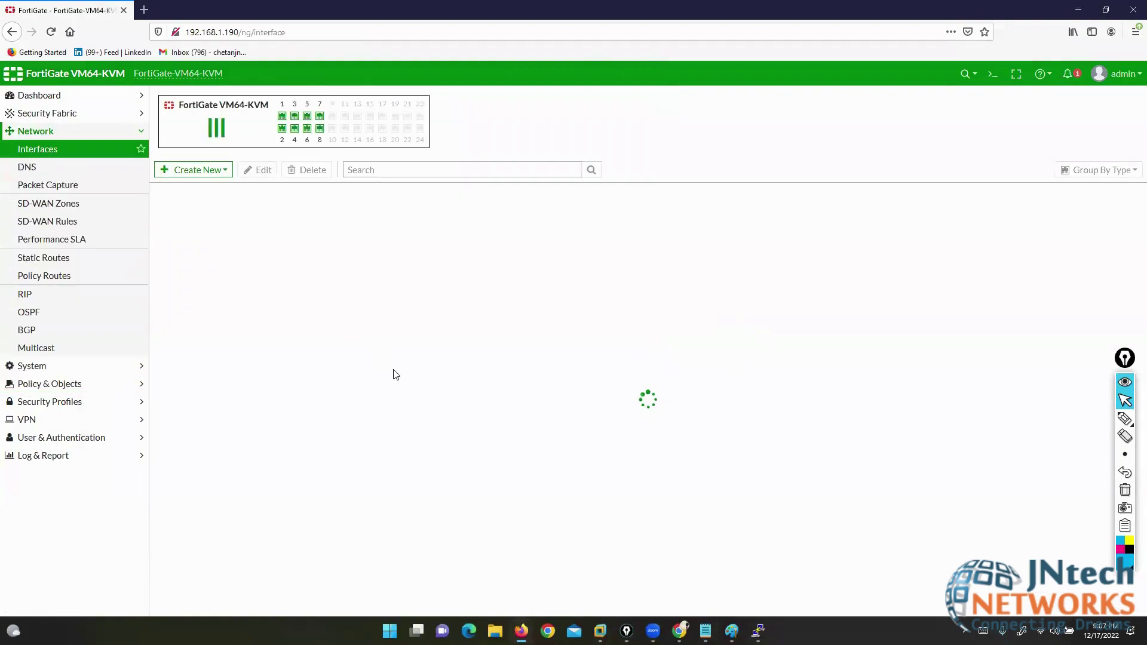
- Expand port3 in the Interfaces list to reveal its FORHR, FORMKT and FORSALES VLANs
click(159, 432)
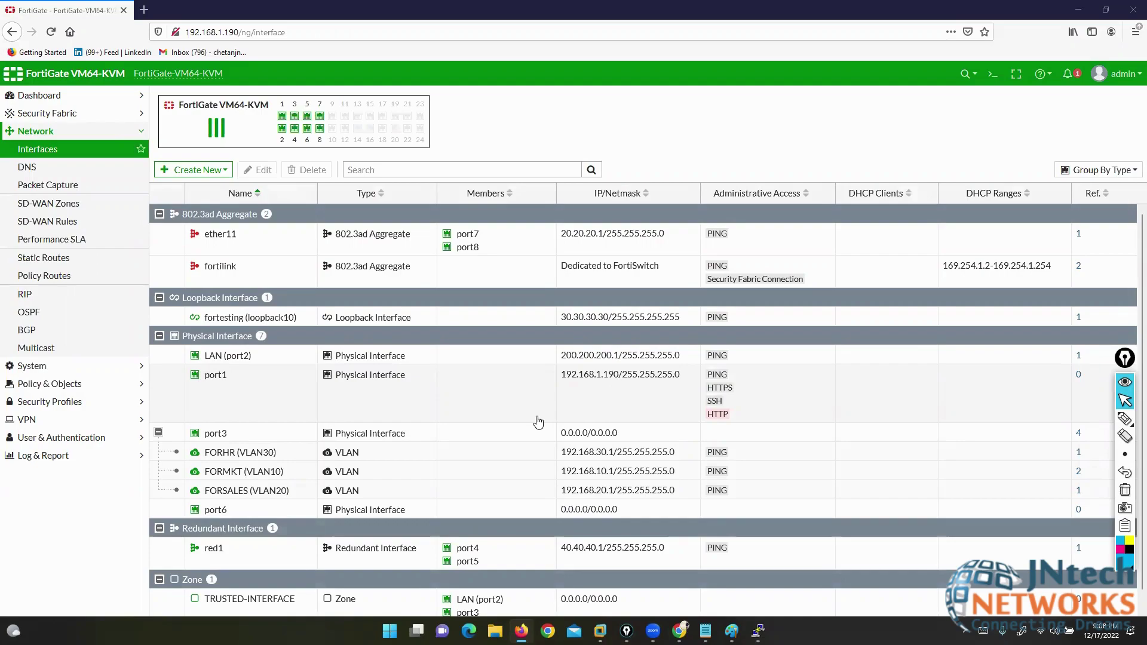
mouse_move(1125, 419)
click(1089, 420)
mouse_move(130, 453)
mouse_down()
mouse_move(162, 453)
mouse_move(127, 468)
mouse_move(137, 493)
mouse_up()
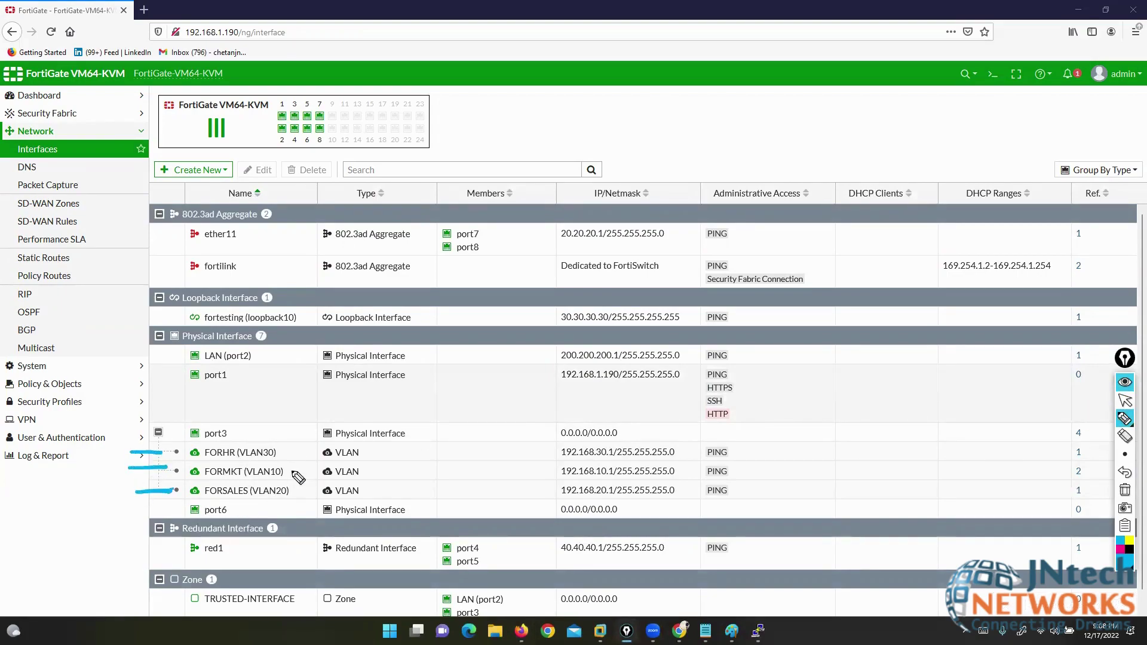
mouse_move(229, 459)
mouse_down()
mouse_move(265, 457)
mouse_move(285, 509)
mouse_up()
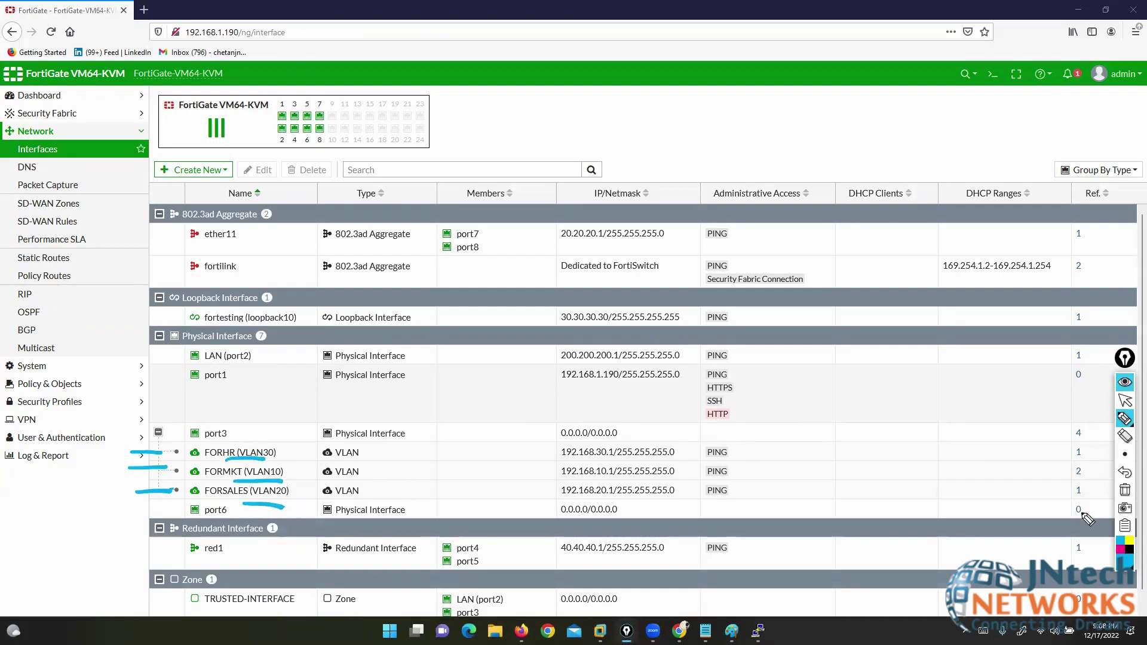
click(1125, 490)
click(1124, 400)
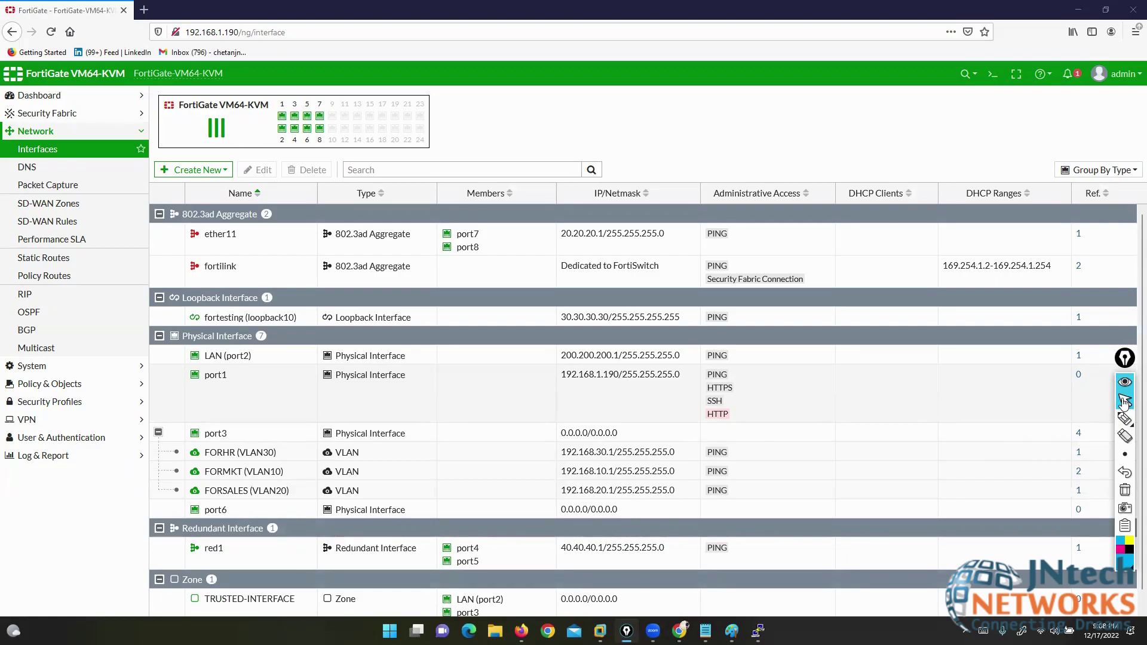
click(1125, 402)
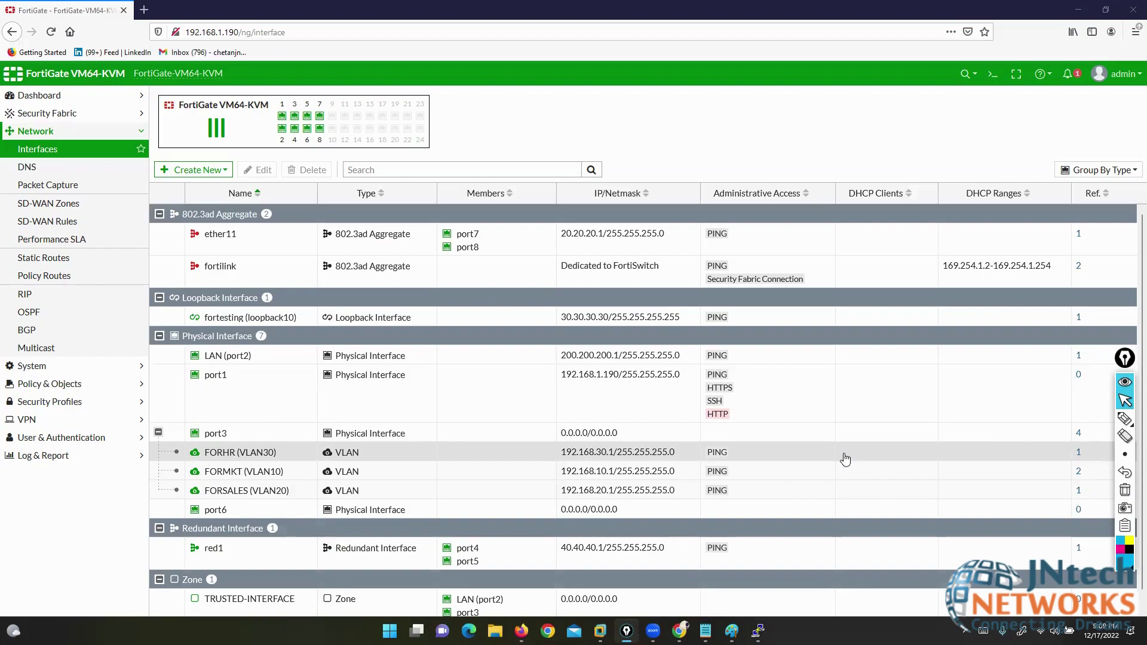
click(1126, 418)
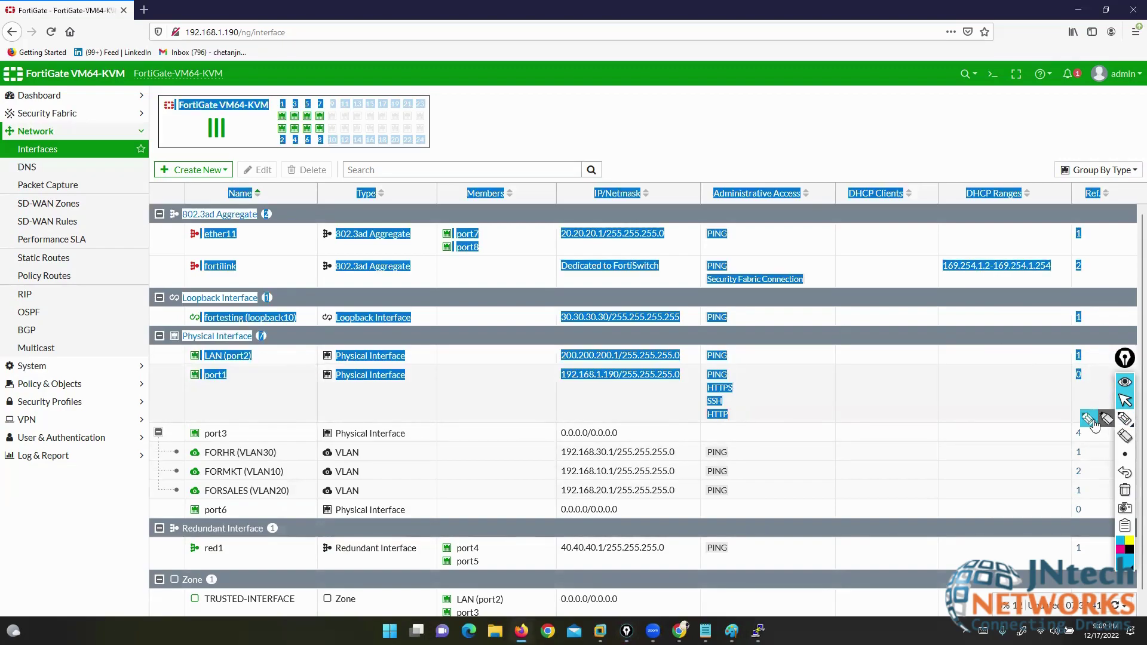
- Select the port1 interface row in the Interfaces list
click(1012, 410)
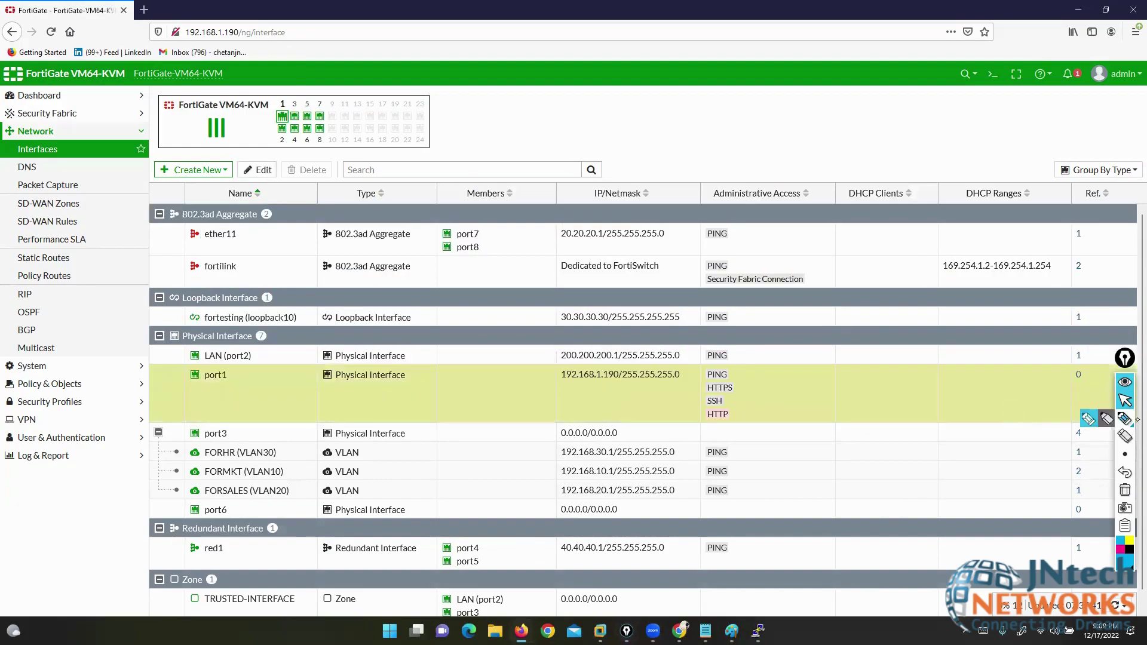
click(1086, 421)
mouse_move(707, 108)
mouse_down()
mouse_move(622, 167)
mouse_move(720, 163)
mouse_up()
click(1125, 490)
mouse_move(617, 115)
mouse_down()
mouse_move(578, 123)
mouse_move(633, 122)
mouse_up()
drag(556, 159, 222, 161)
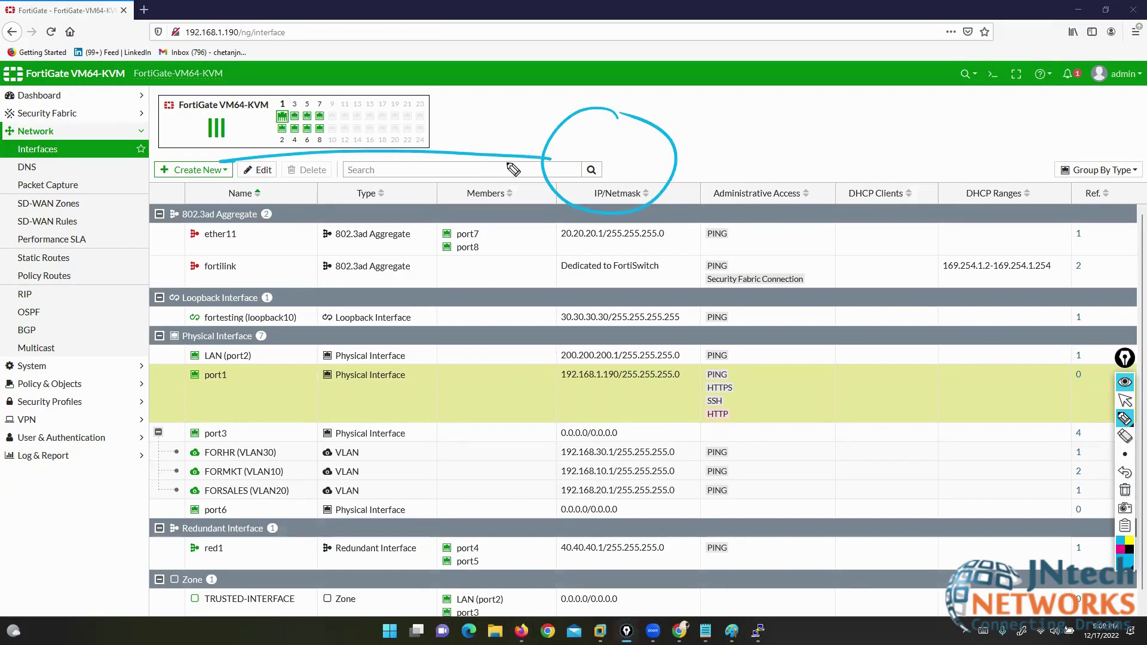
mouse_move(509, 186)
mouse_down()
mouse_move(518, 161)
mouse_move(529, 209)
mouse_up()
mouse_move(545, 74)
mouse_down()
mouse_move(543, 55)
mouse_move(583, 60)
mouse_move(597, 77)
mouse_move(661, 71)
mouse_move(550, 110)
mouse_move(677, 103)
mouse_move(634, 113)
mouse_up()
click(617, 114)
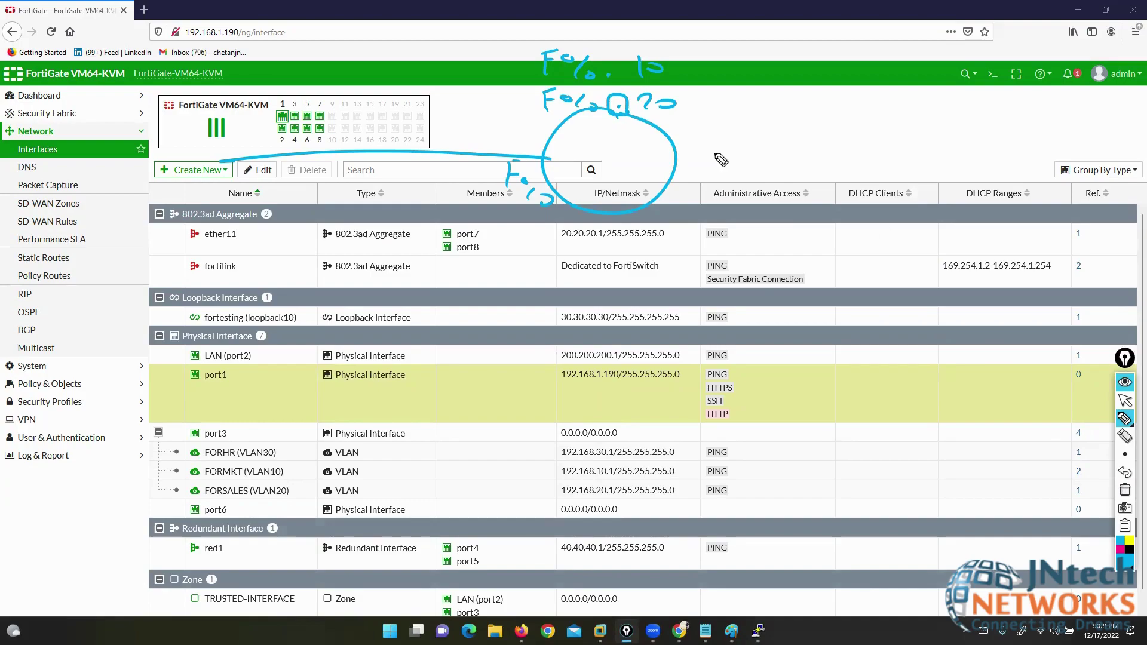
- Switch to the EVE lab topology showing the SITE-TO-SITE VPN diagram
click(1125, 490)
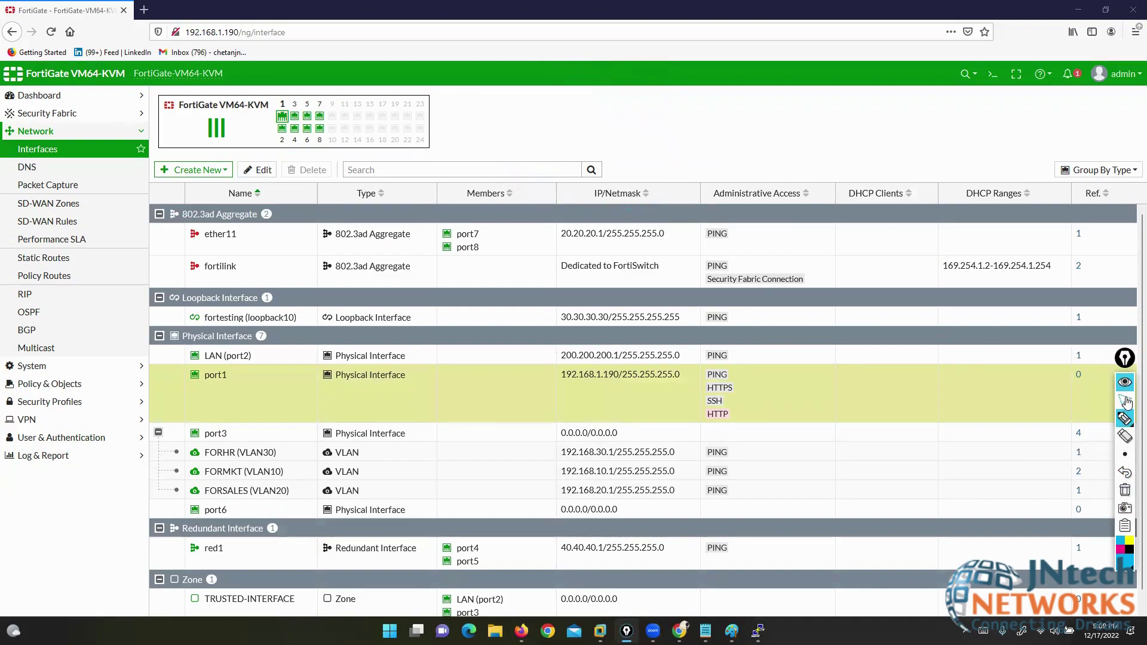
click(1126, 401)
click(1125, 401)
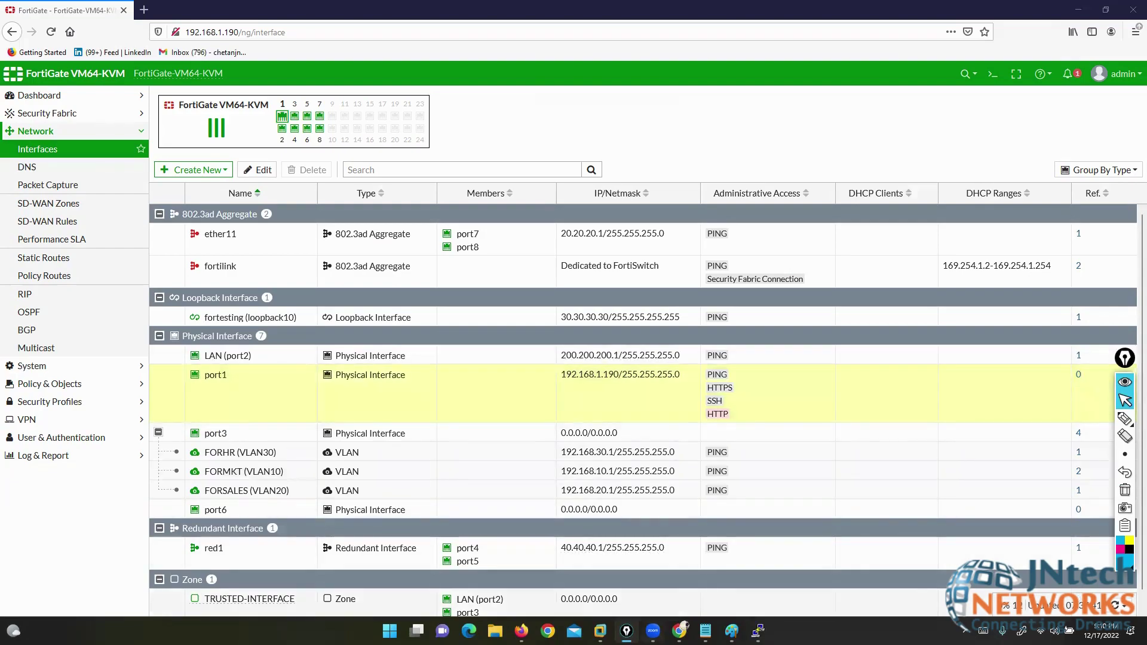
key(alt+Tab)
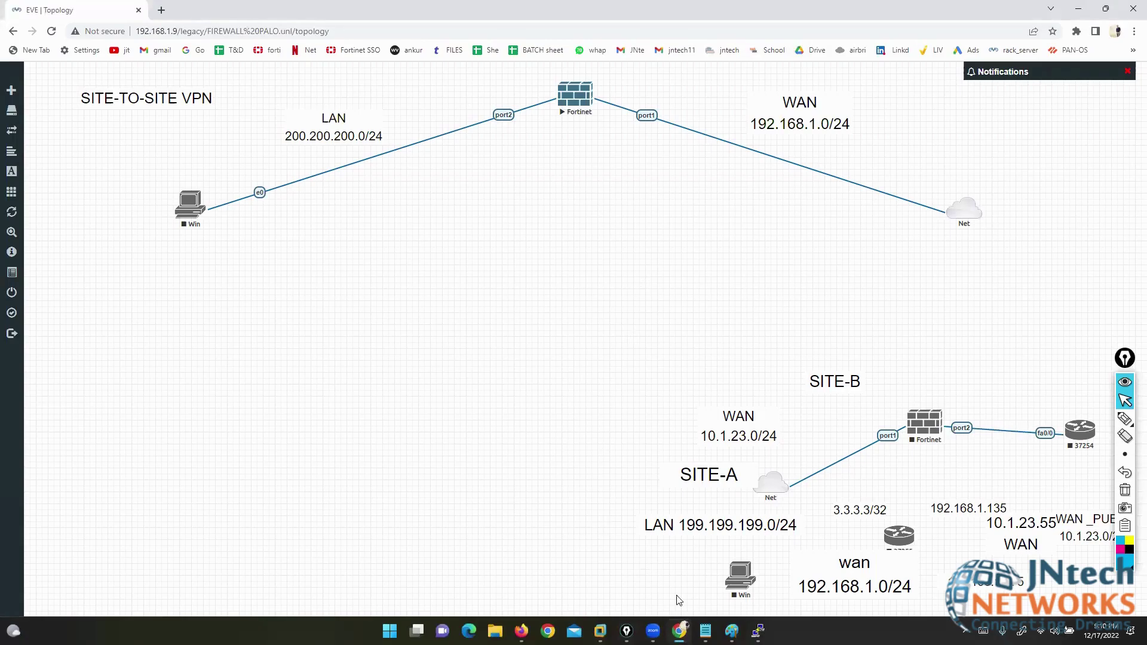
click(704, 631)
click(263, 175)
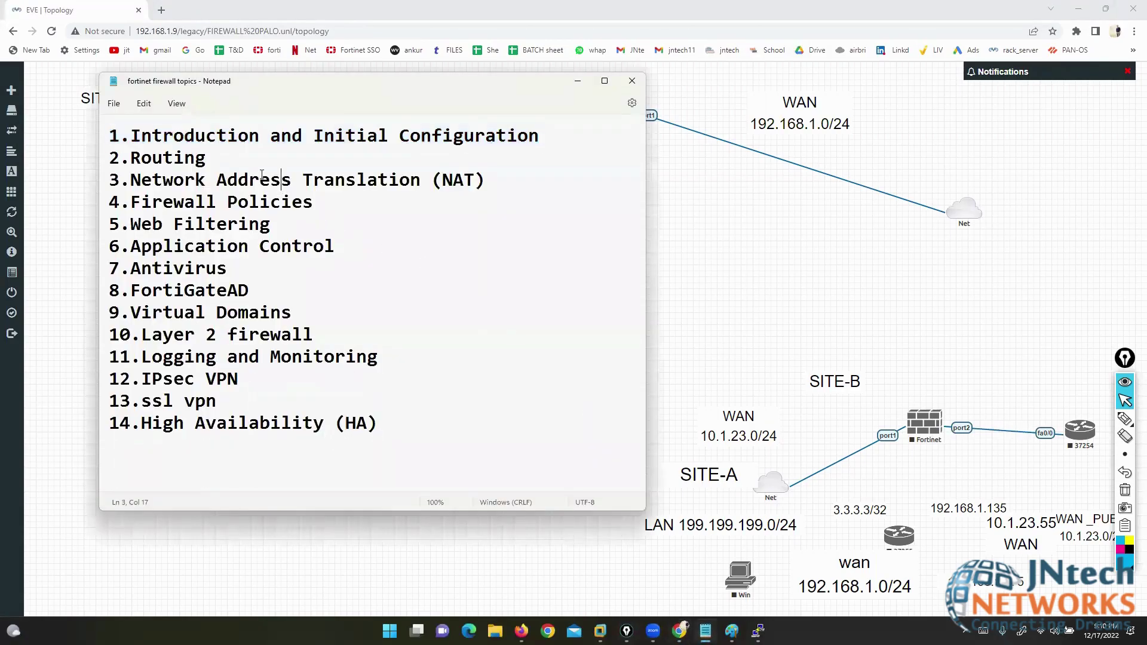
drag(109, 135, 539, 130)
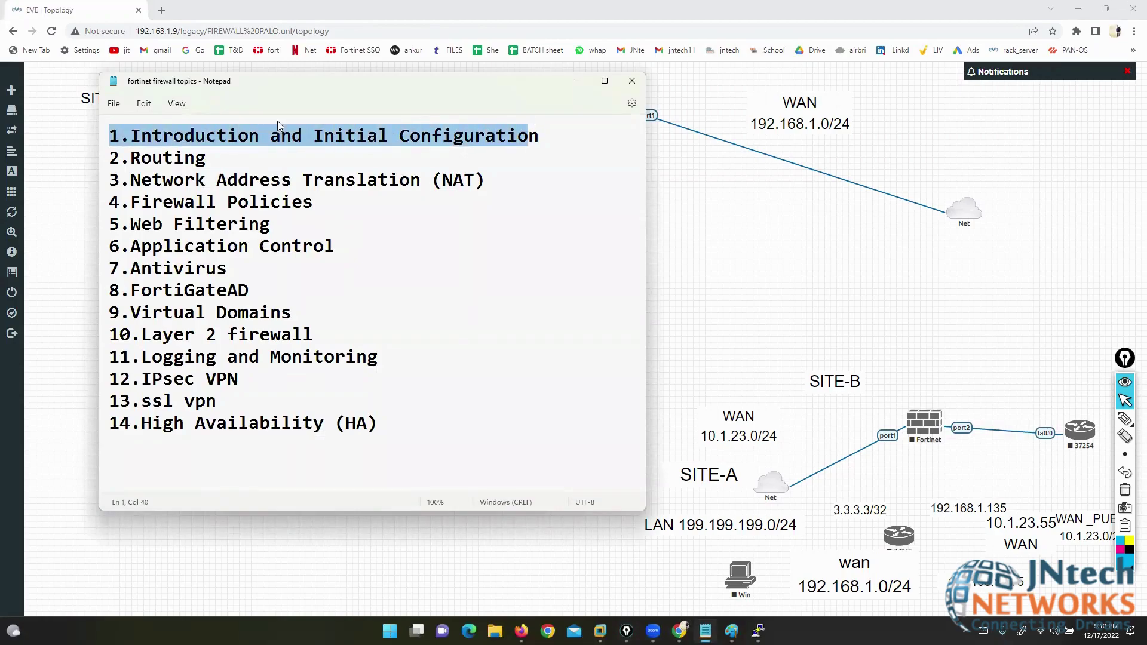
triple_click(122, 160)
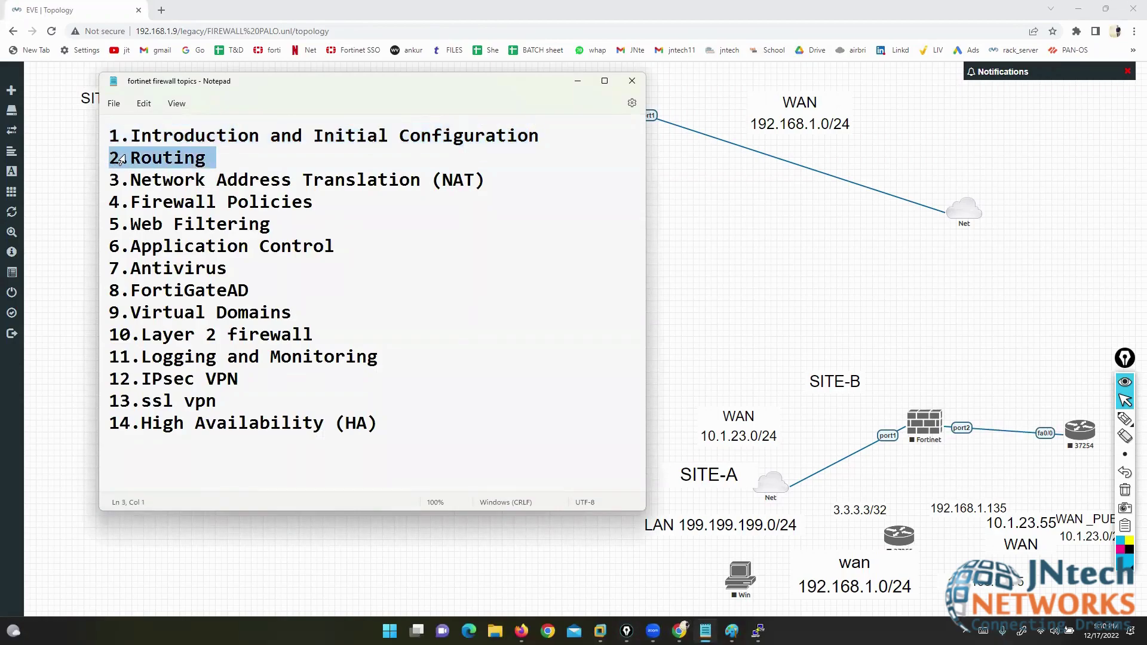
click(152, 159)
drag(121, 159, 214, 161)
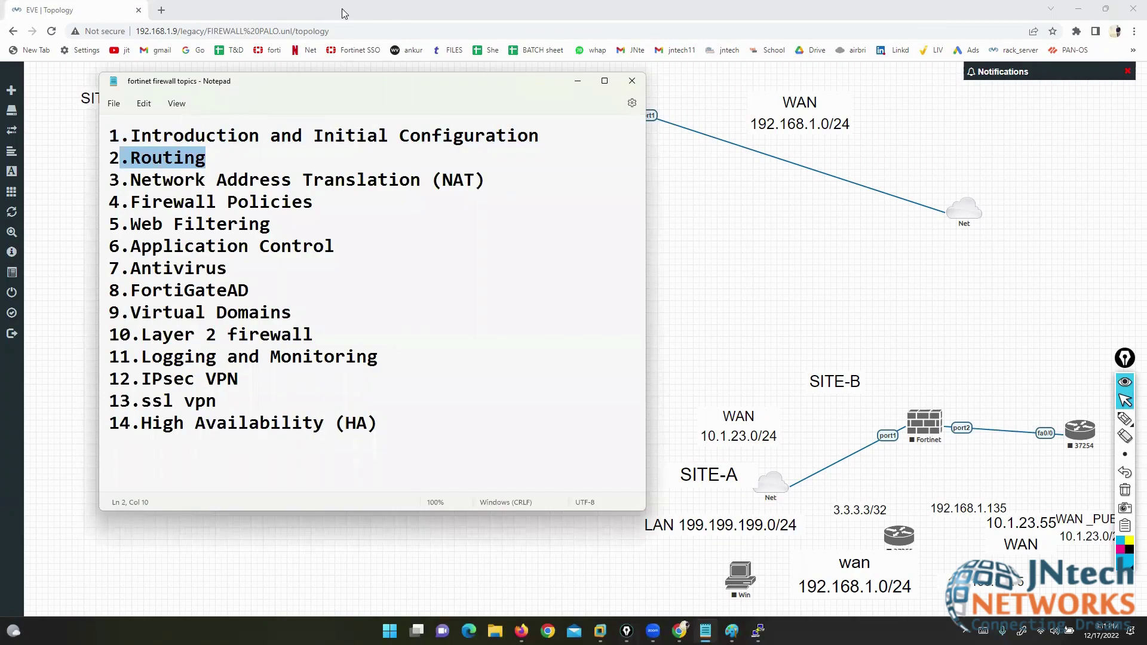
click(577, 81)
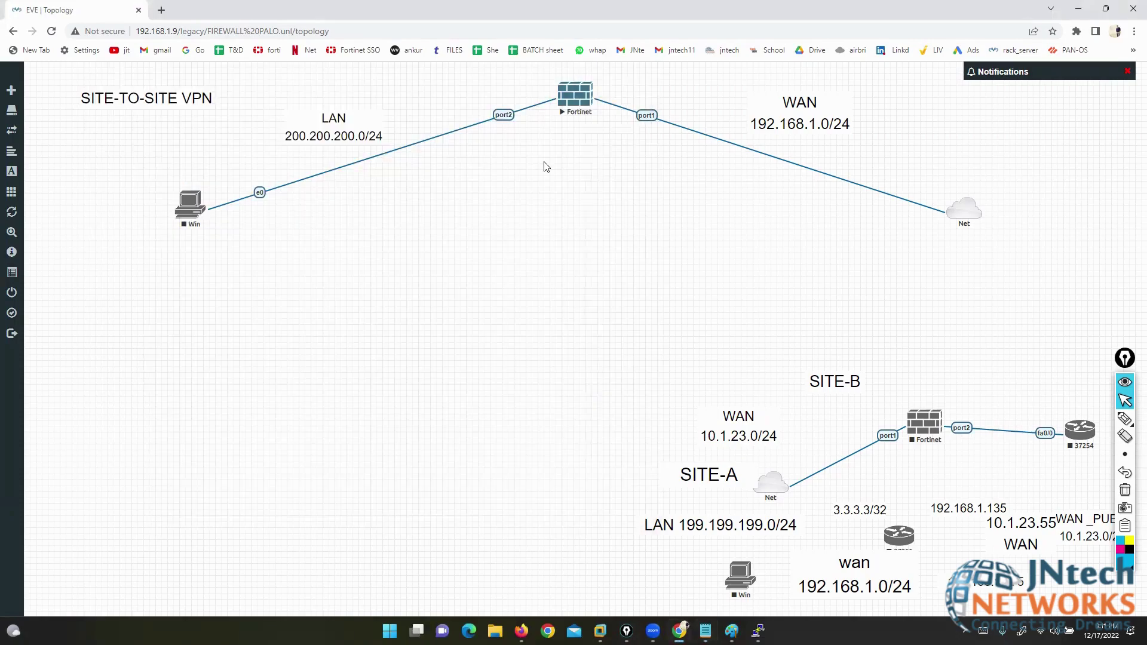
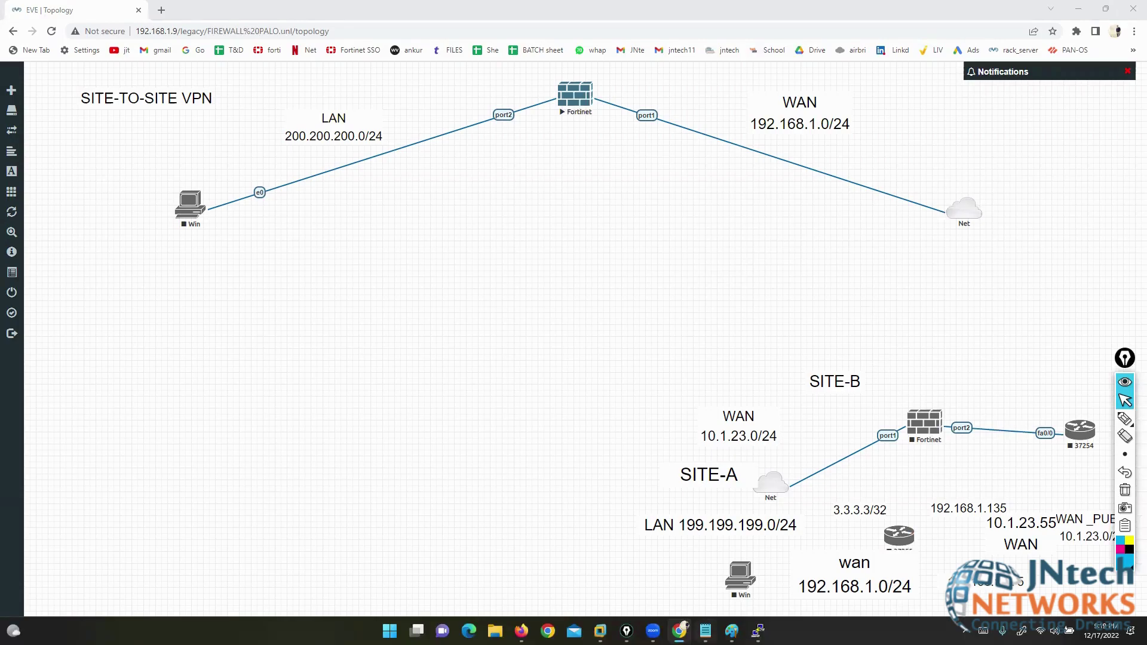
- Highlight Routing in the Notepad topics list, then bring the VLAN Paint drawing forward
click(706, 630)
click(163, 158)
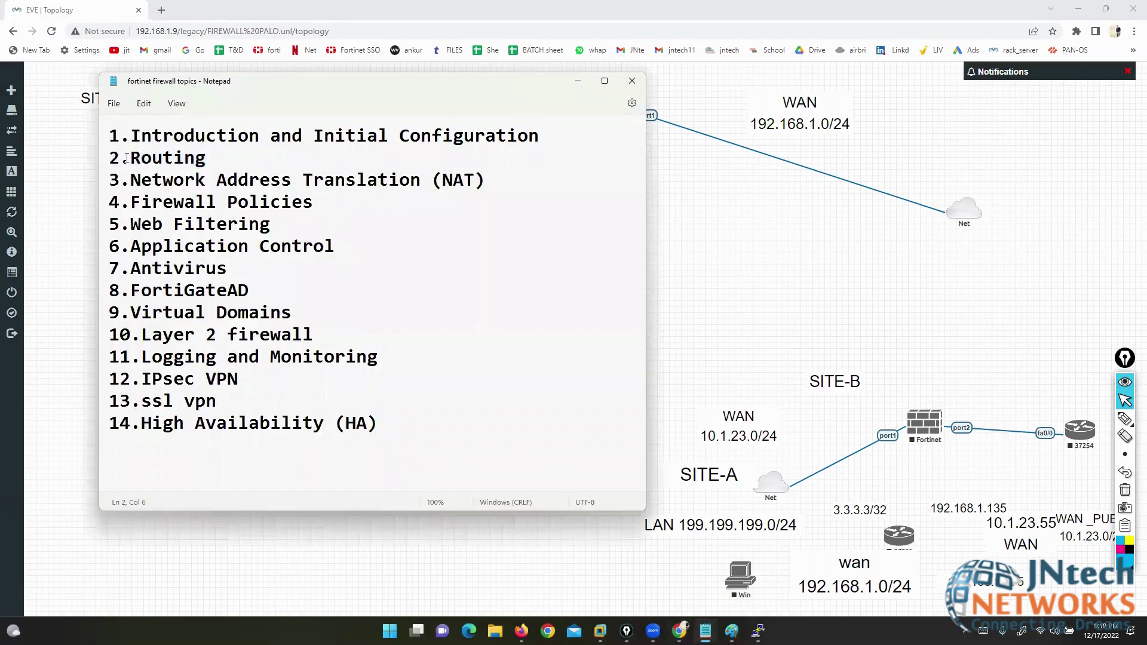
drag(126, 159, 206, 159)
click(577, 81)
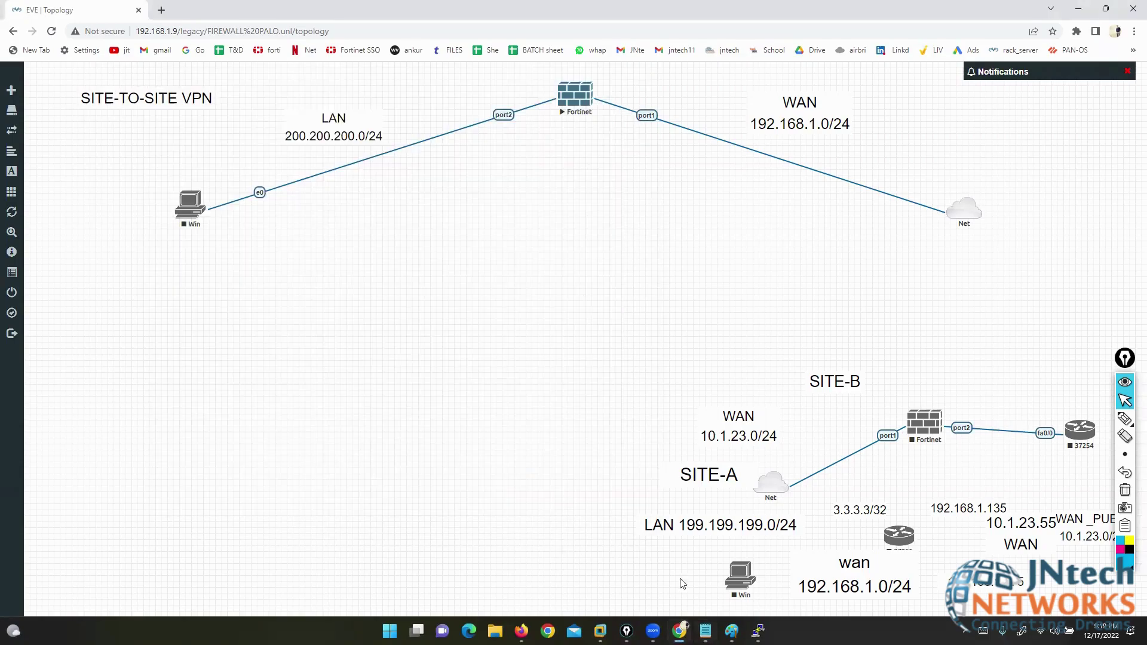
click(732, 631)
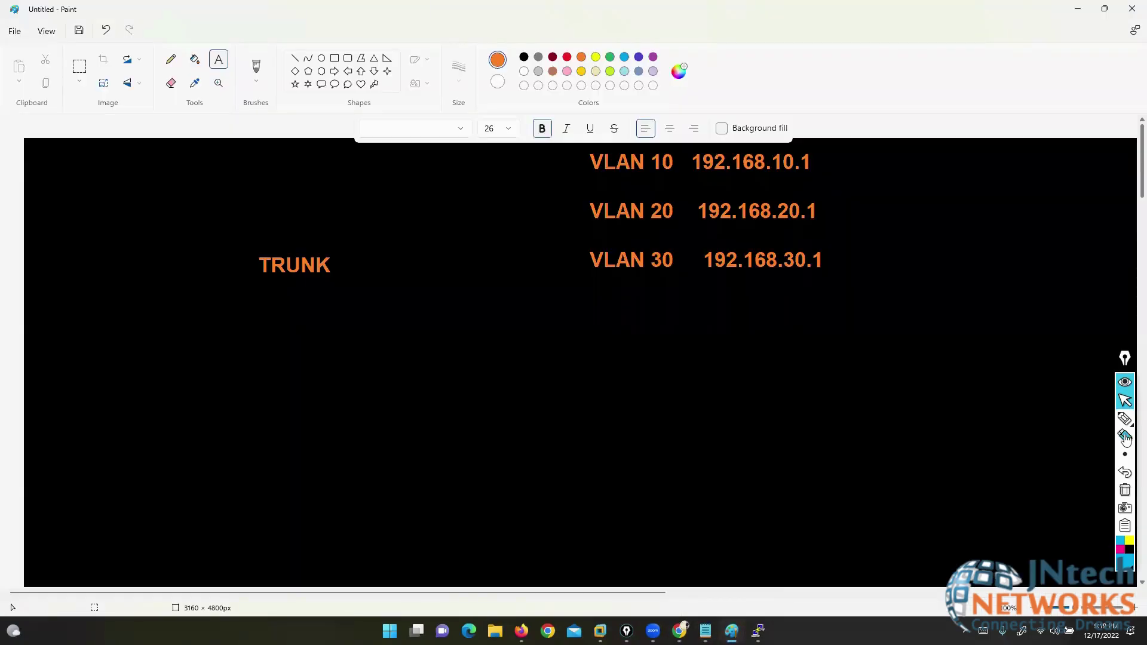
- Discard the VLAN drawing for a new untitled image and fill it entirely black
click(15, 30)
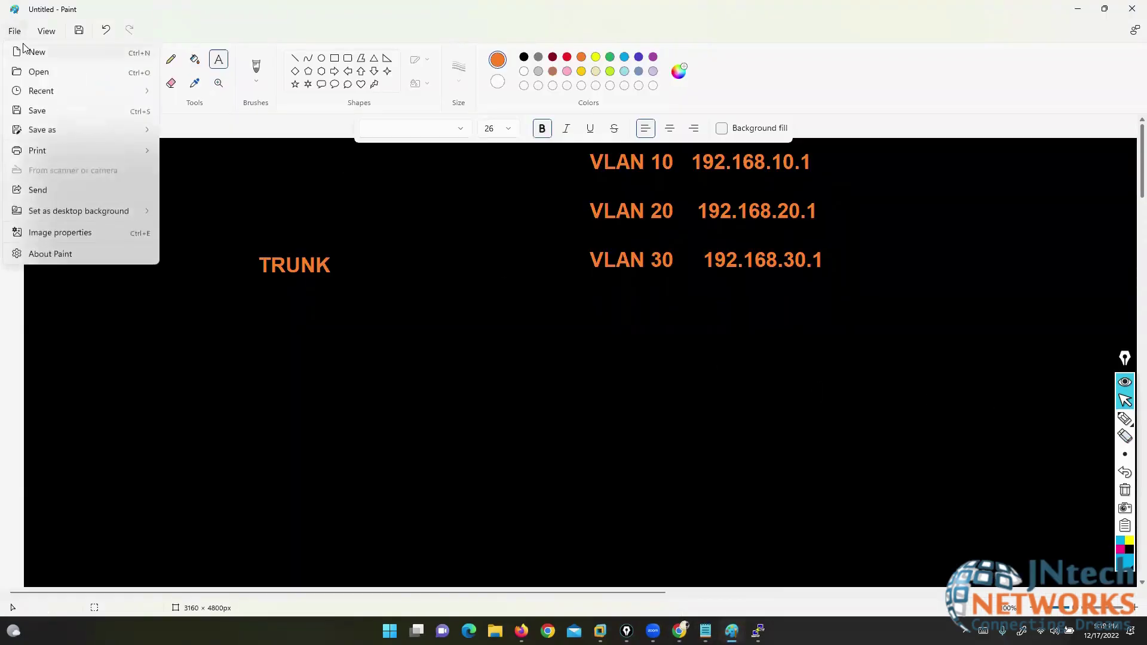
click(39, 54)
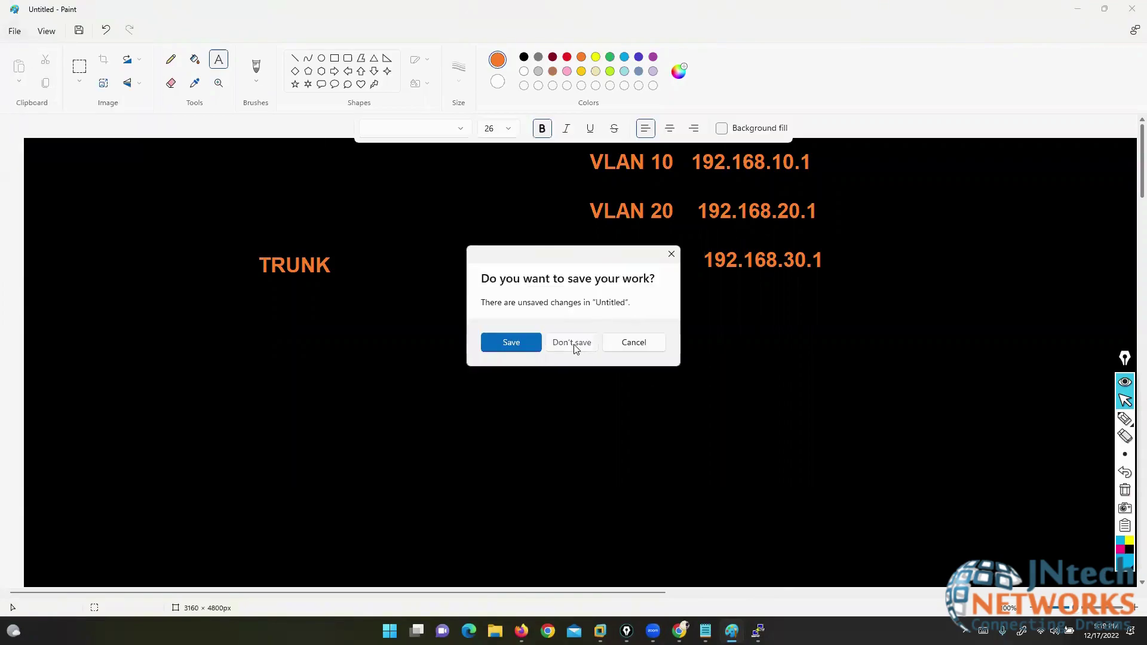
click(573, 343)
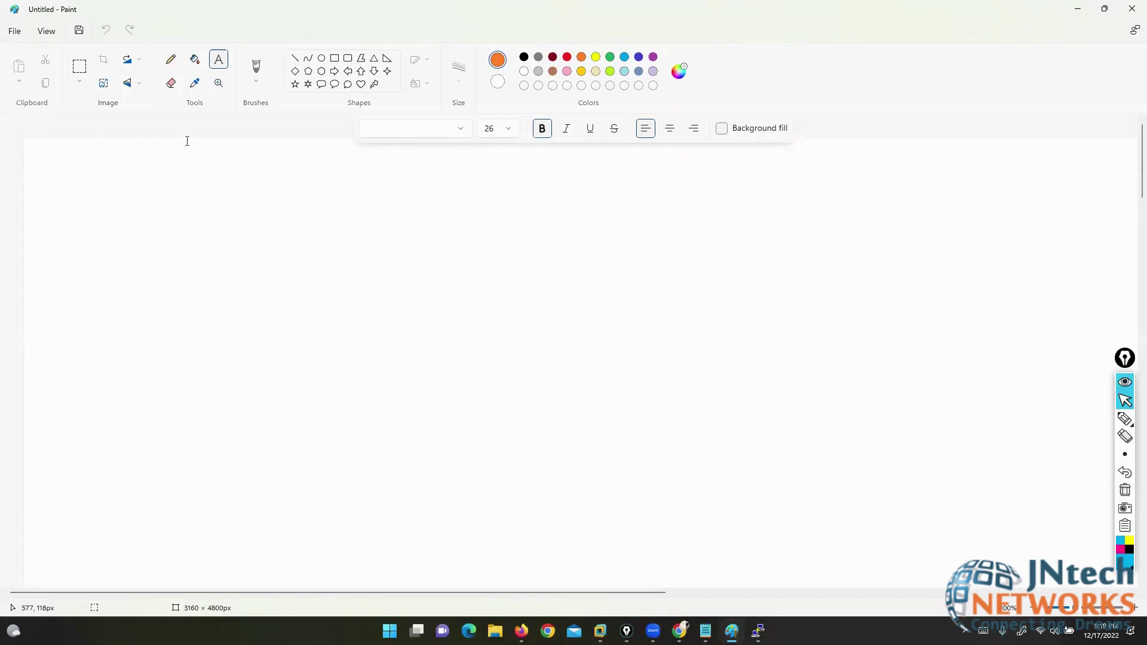
click(194, 59)
click(397, 277)
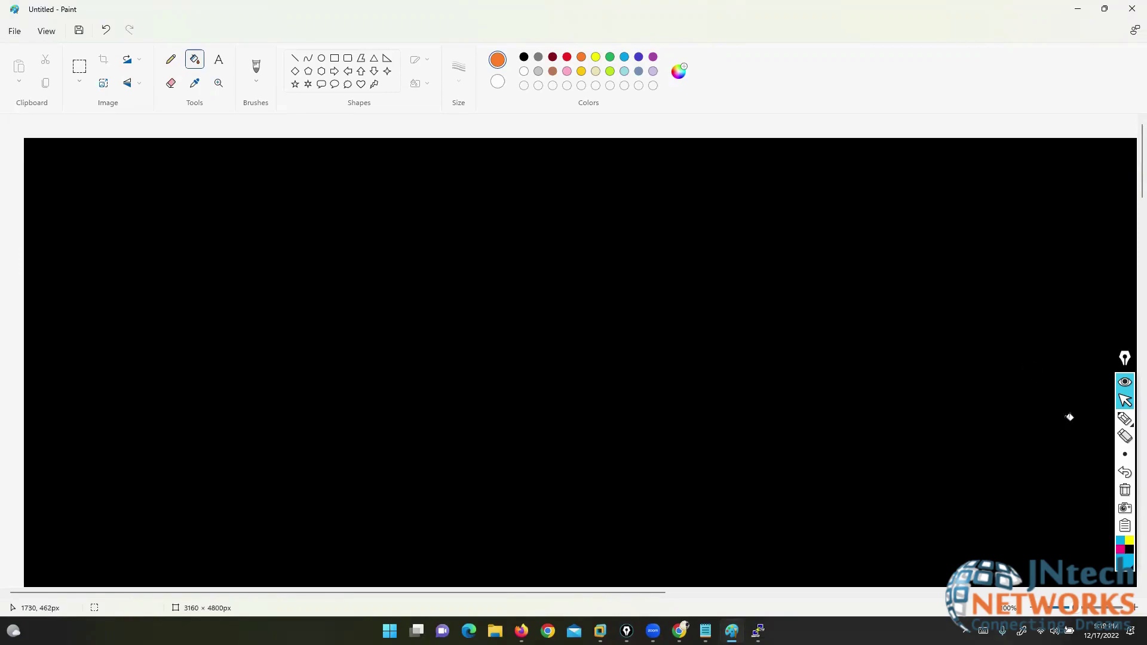
- Handwrite the bracketed title Routing in blue ink on the canvas
click(1126, 421)
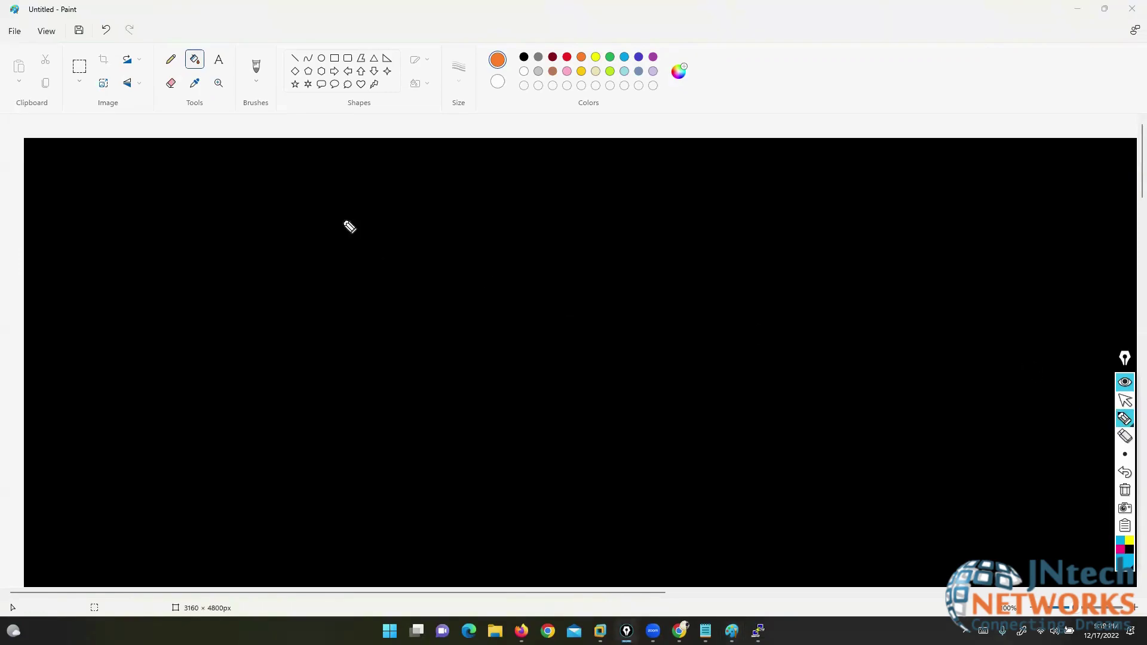
mouse_move(311, 178)
mouse_down()
mouse_move(312, 159)
mouse_move(336, 177)
mouse_move(438, 181)
mouse_move(458, 159)
mouse_move(472, 198)
mouse_up()
drag(311, 125, 289, 184)
drag(423, 167, 436, 174)
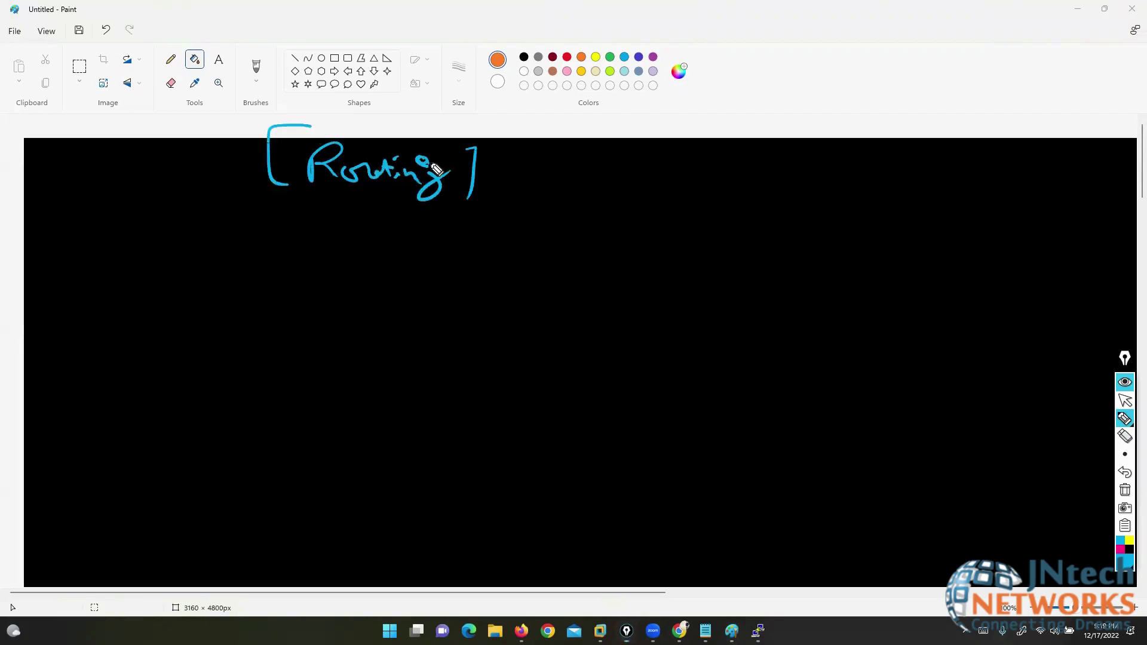
- Switch the ink to yellow and draw the trunk and three-way branch lines under Routing
click(1128, 542)
mouse_move(1123, 419)
click(1086, 421)
mouse_move(407, 212)
mouse_down()
mouse_move(407, 237)
mouse_move(210, 261)
mouse_up()
drag(392, 251, 858, 250)
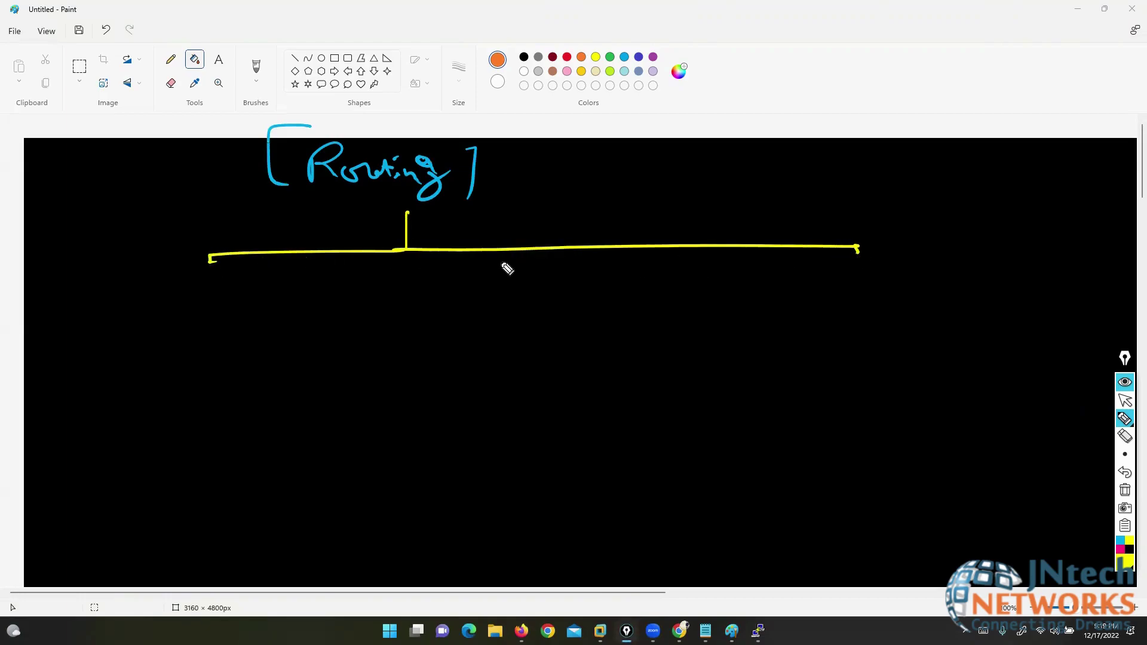
drag(498, 248, 496, 273)
- Label the branches Static, Default and Dynamic
mouse_move(182, 273)
mouse_down()
mouse_move(232, 294)
mouse_move(263, 287)
mouse_up()
mouse_move(469, 288)
mouse_down()
mouse_move(470, 308)
mouse_move(548, 322)
mouse_move(594, 307)
mouse_move(590, 323)
mouse_up()
drag(571, 306, 597, 301)
mouse_move(816, 279)
mouse_down()
mouse_move(837, 328)
mouse_move(902, 313)
mouse_move(927, 293)
mouse_up()
- Bracket RIP, OSPF and BGP under Dynamic and circle Static
mouse_move(835, 342)
mouse_down()
mouse_move(827, 363)
mouse_move(874, 394)
mouse_move(869, 450)
mouse_move(827, 514)
mouse_up()
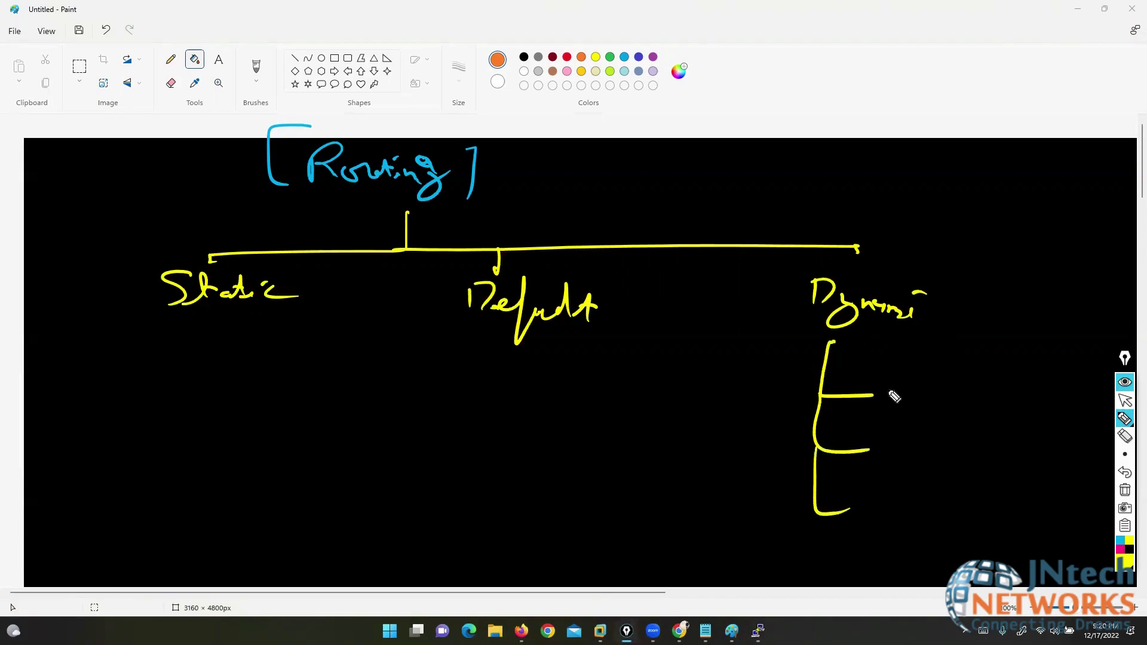
mouse_move(883, 385)
mouse_down()
mouse_move(903, 409)
mouse_move(927, 412)
mouse_move(964, 389)
mouse_up()
mouse_move(911, 412)
mouse_down()
mouse_move(931, 413)
mouse_move(891, 448)
mouse_move(980, 458)
mouse_up()
mouse_move(887, 496)
mouse_down()
mouse_move(888, 531)
mouse_move(959, 526)
mouse_up()
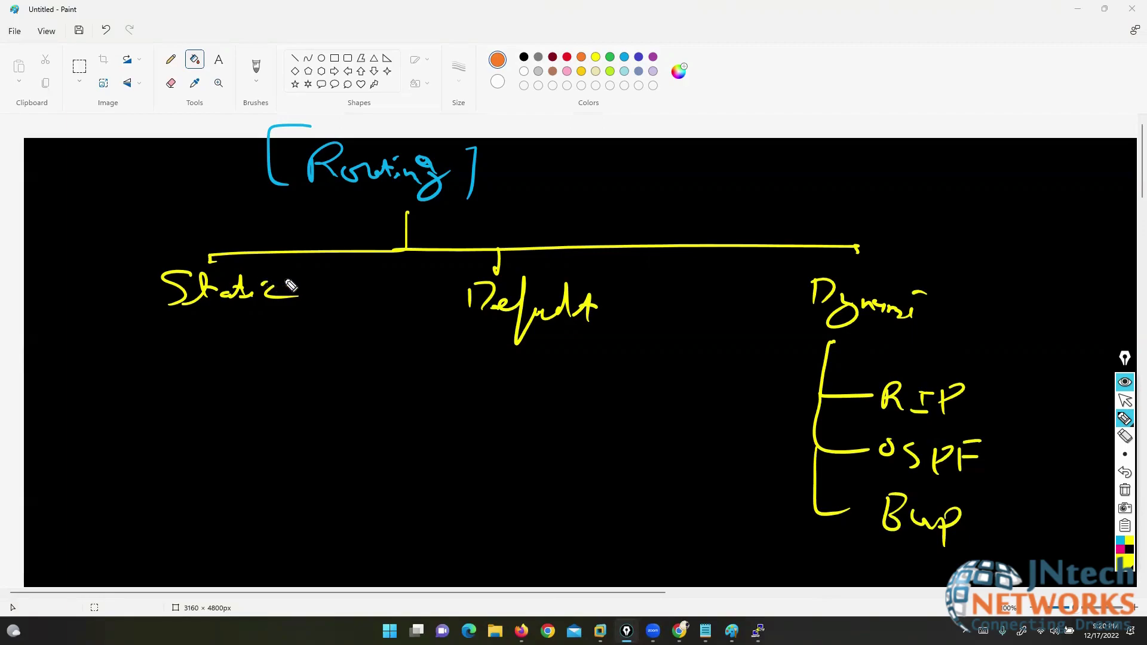
mouse_move(280, 273)
mouse_down()
mouse_move(156, 261)
mouse_move(261, 332)
mouse_move(258, 269)
mouse_up()
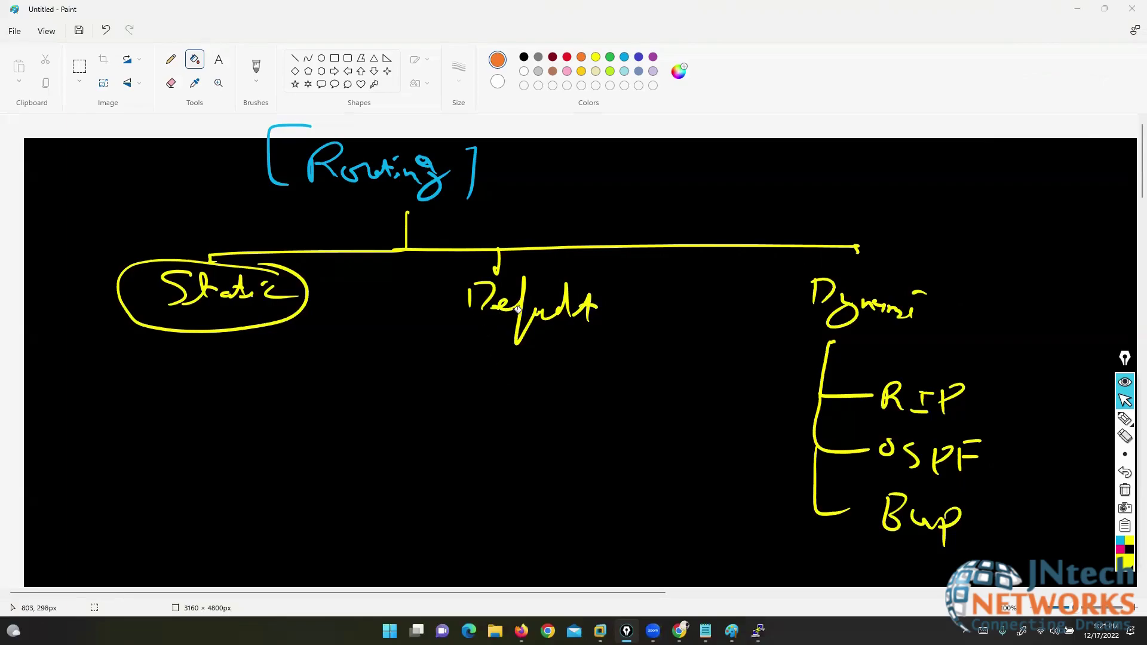
- Circle Default and RIP and put brackets around Dynamic
click(1125, 418)
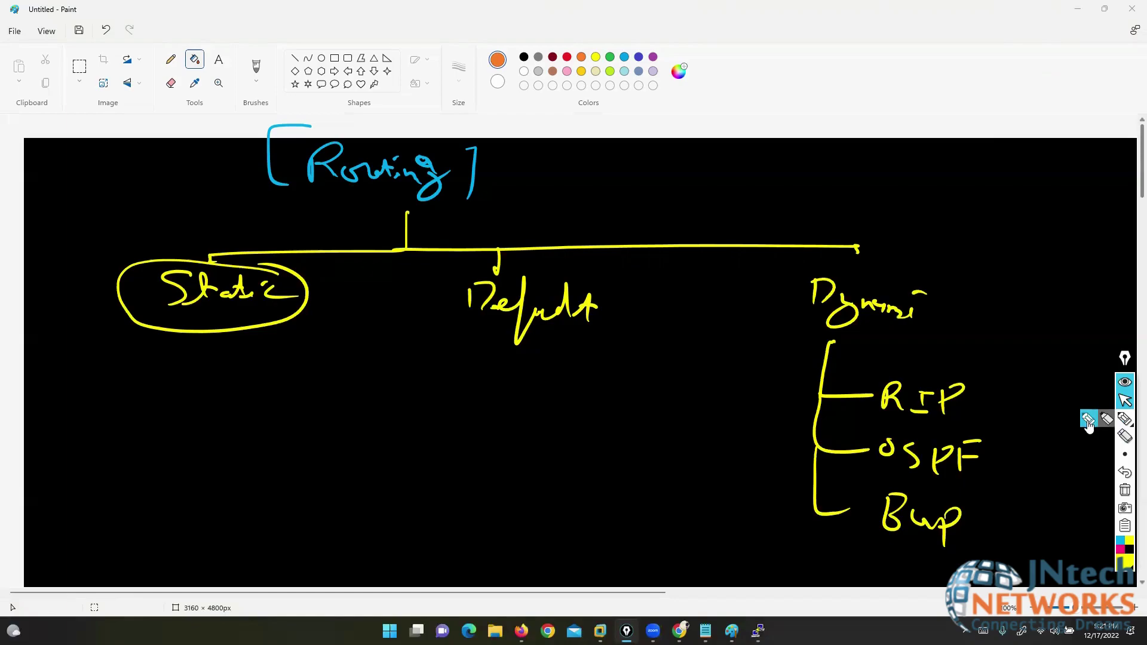
mouse_move(596, 282)
mouse_down()
mouse_move(415, 321)
mouse_move(558, 259)
mouse_up()
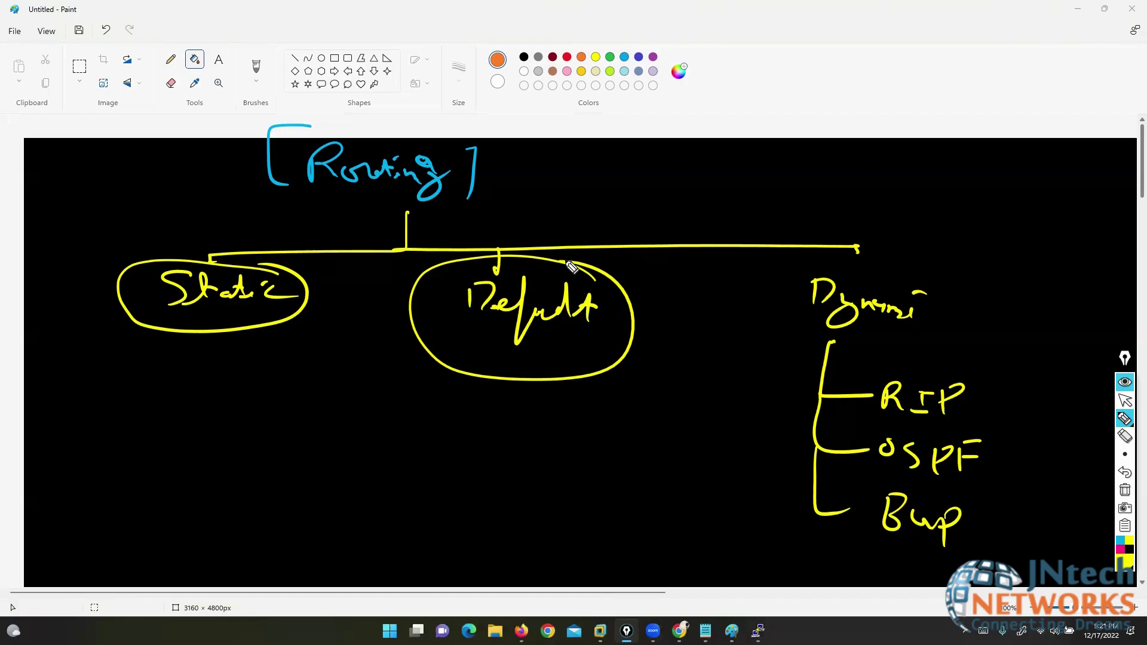
mouse_move(926, 264)
mouse_down()
mouse_move(961, 302)
mouse_move(965, 340)
mouse_up()
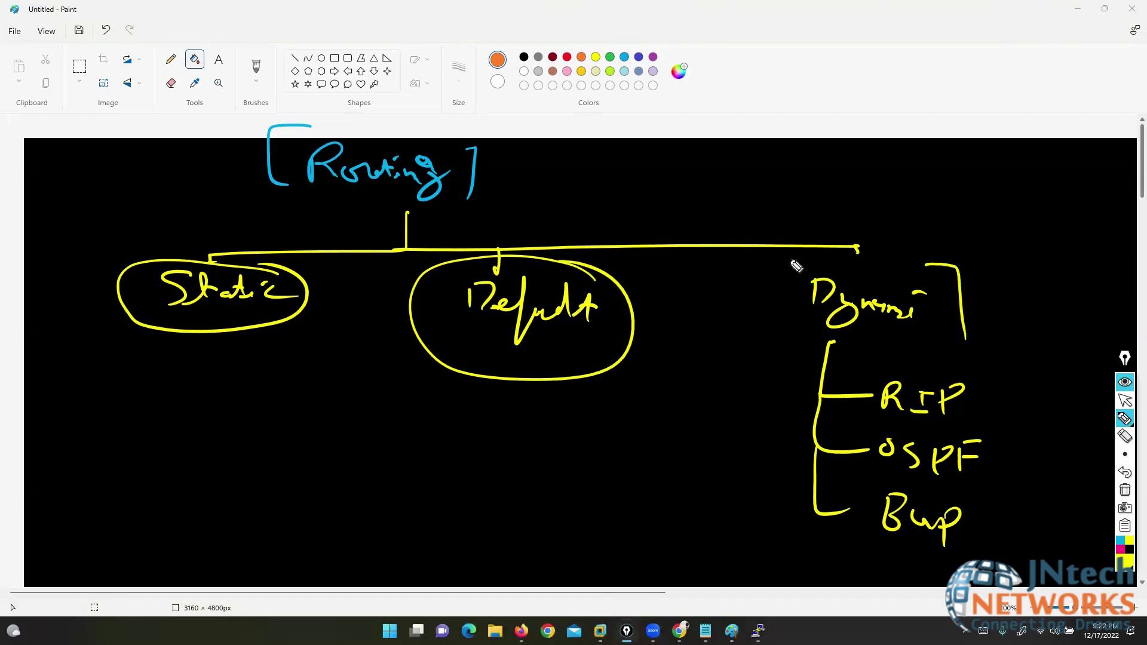
drag(795, 257, 786, 320)
mouse_move(972, 382)
mouse_down()
mouse_move(908, 354)
mouse_move(849, 406)
mouse_move(960, 370)
mouse_up()
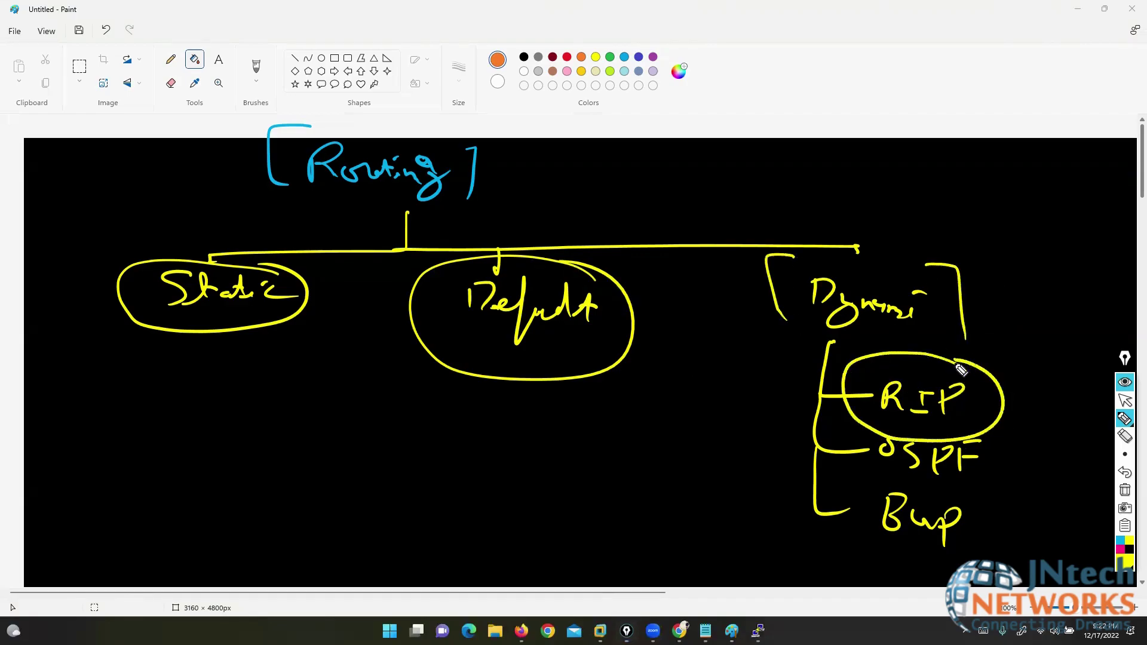
- Draw a line from RIP with a B, then a (hop) note, erasing both afterwards
mouse_move(843, 389)
mouse_down()
mouse_move(541, 484)
mouse_move(574, 511)
mouse_up()
mouse_move(580, 463)
mouse_down()
mouse_move(578, 529)
mouse_move(562, 463)
mouse_up()
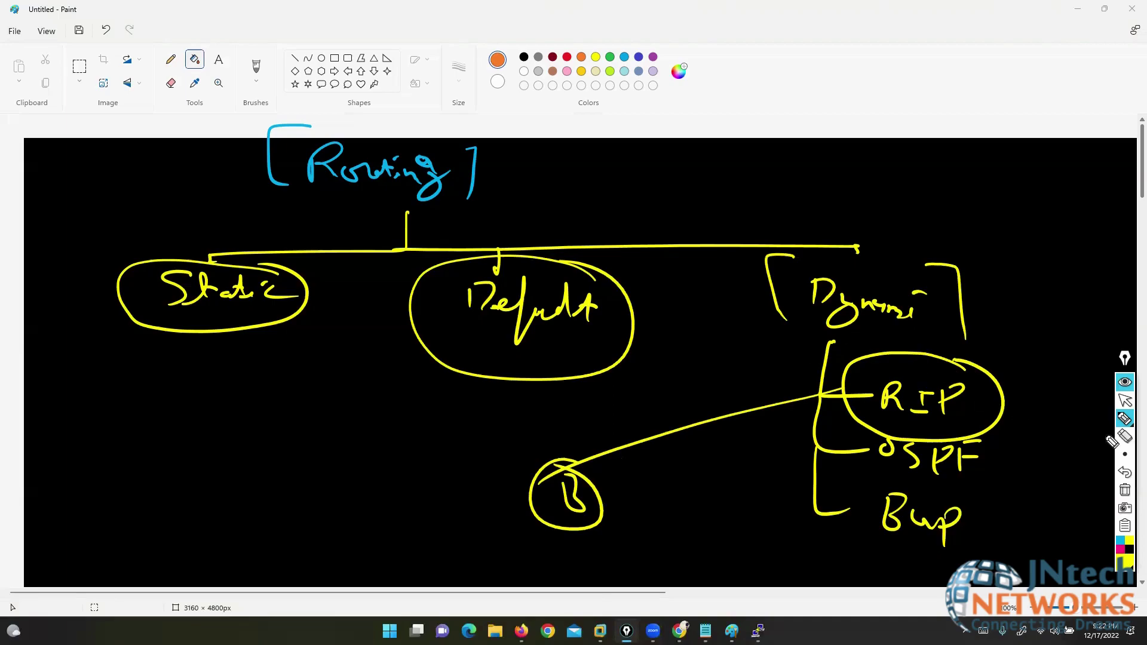
click(1125, 437)
mouse_move(564, 526)
mouse_down()
mouse_move(627, 518)
mouse_move(574, 493)
mouse_move(538, 518)
mouse_move(578, 508)
mouse_move(607, 538)
mouse_up()
click(1125, 418)
mouse_move(504, 461)
mouse_down()
mouse_move(474, 478)
mouse_move(499, 531)
mouse_up()
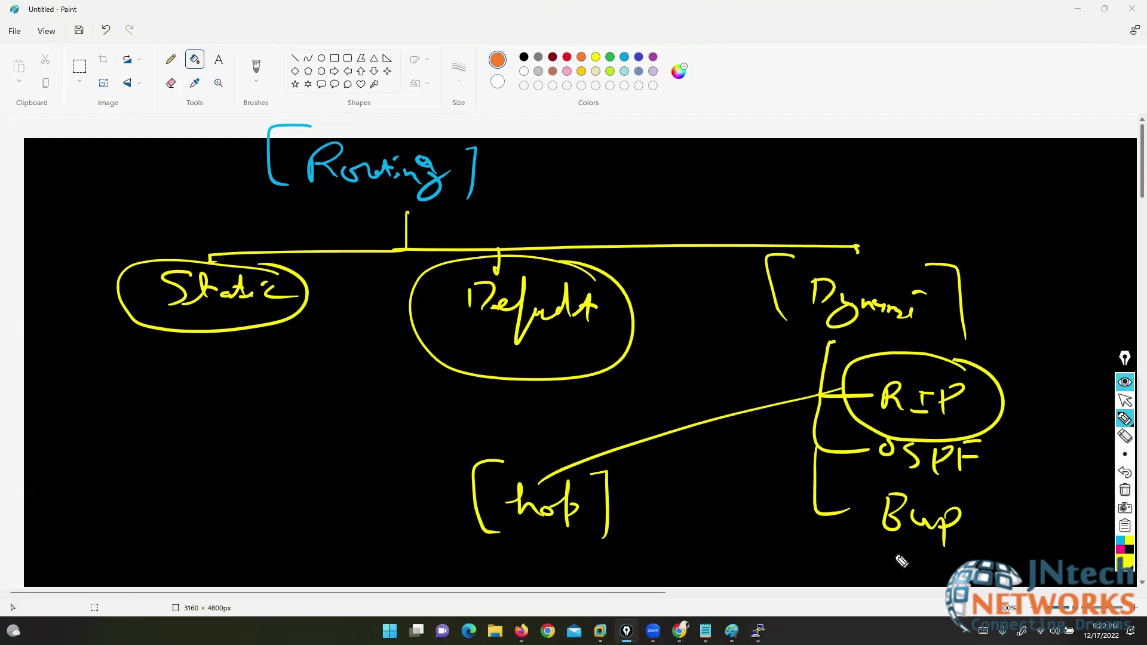
click(1125, 436)
drag(476, 472, 622, 455)
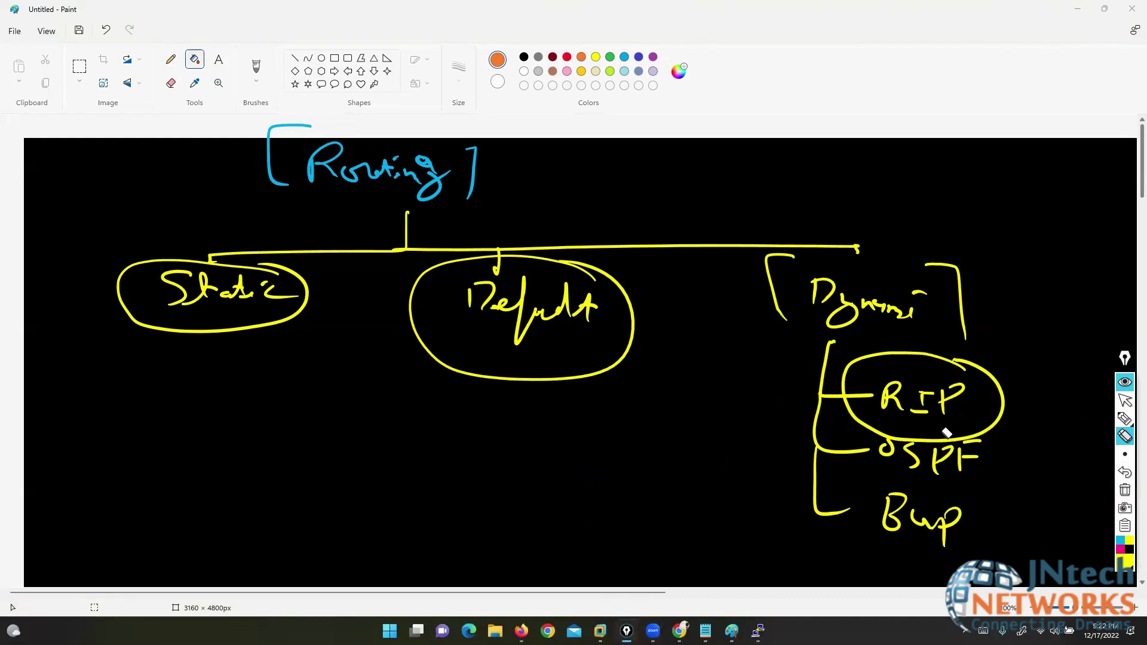
- Circle OSPF and arrow it to a circled 0, replacing an erased circled 100
click(1125, 419)
mouse_move(983, 443)
mouse_down()
mouse_move(878, 425)
mouse_move(910, 499)
mouse_move(974, 438)
mouse_up()
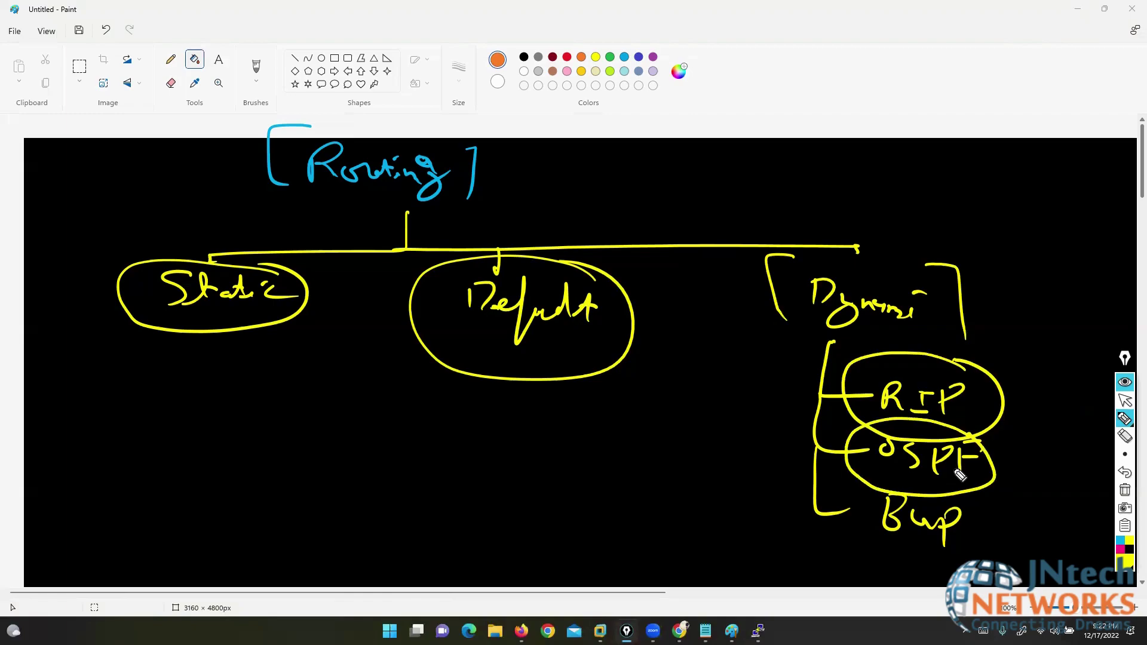
mouse_move(866, 452)
mouse_down()
mouse_move(564, 475)
mouse_move(569, 504)
mouse_up()
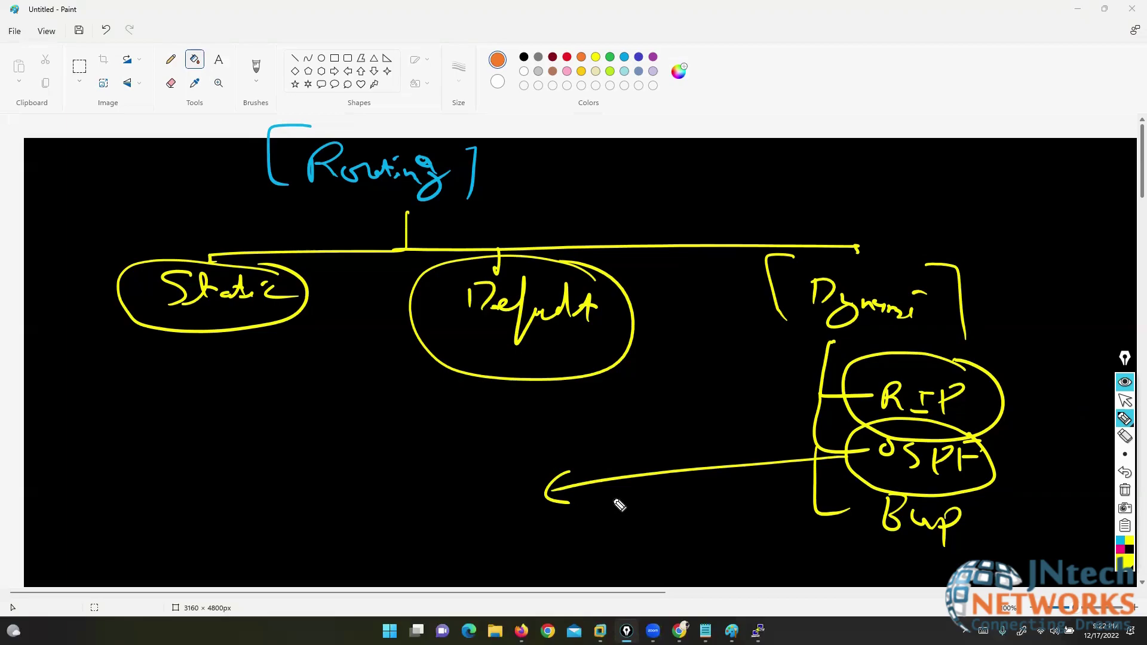
mouse_move(445, 501)
mouse_down()
mouse_move(439, 525)
mouse_move(493, 511)
mouse_up()
drag(445, 480, 496, 482)
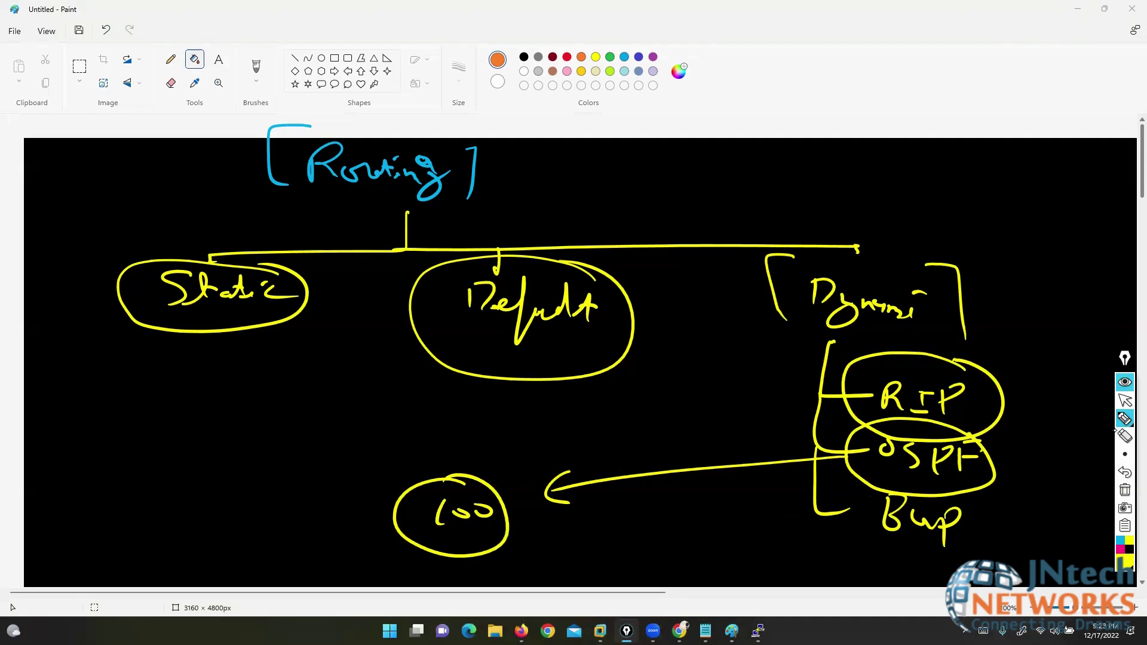
click(1125, 437)
drag(461, 493, 473, 510)
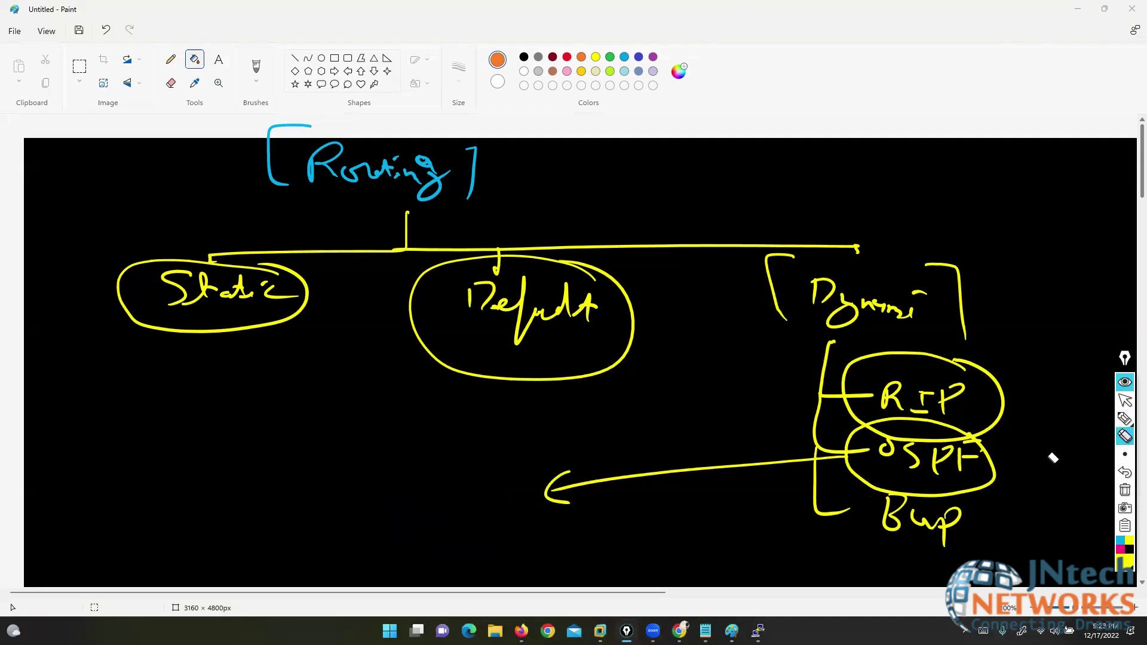
click(1125, 418)
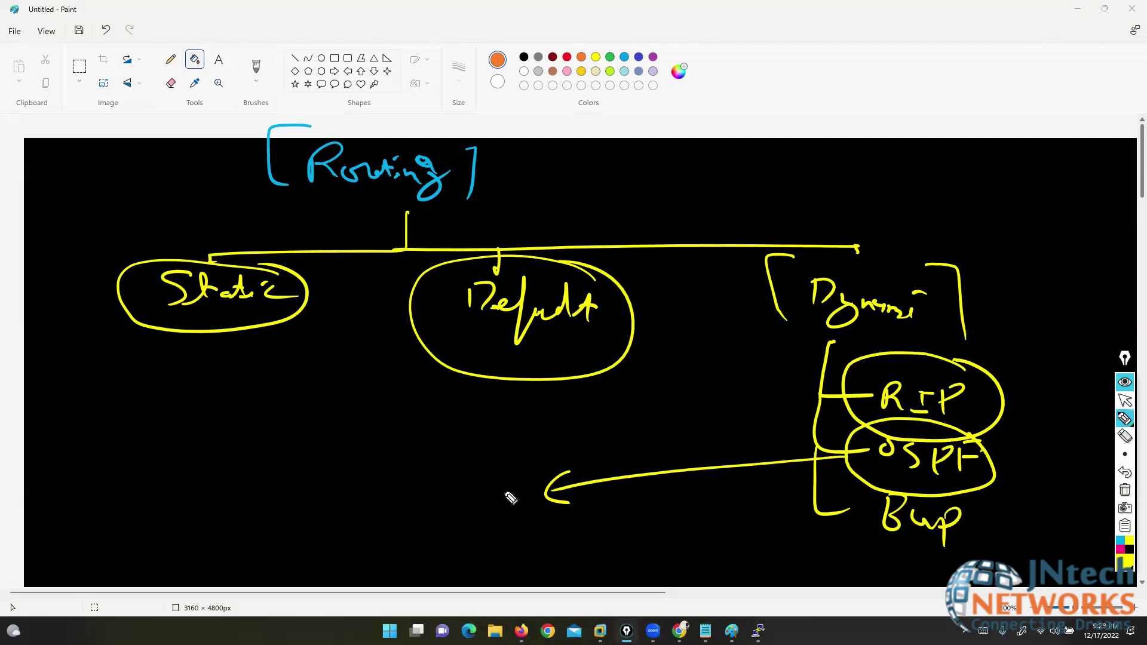
mouse_move(503, 484)
mouse_down()
mouse_move(494, 532)
mouse_move(528, 493)
mouse_up()
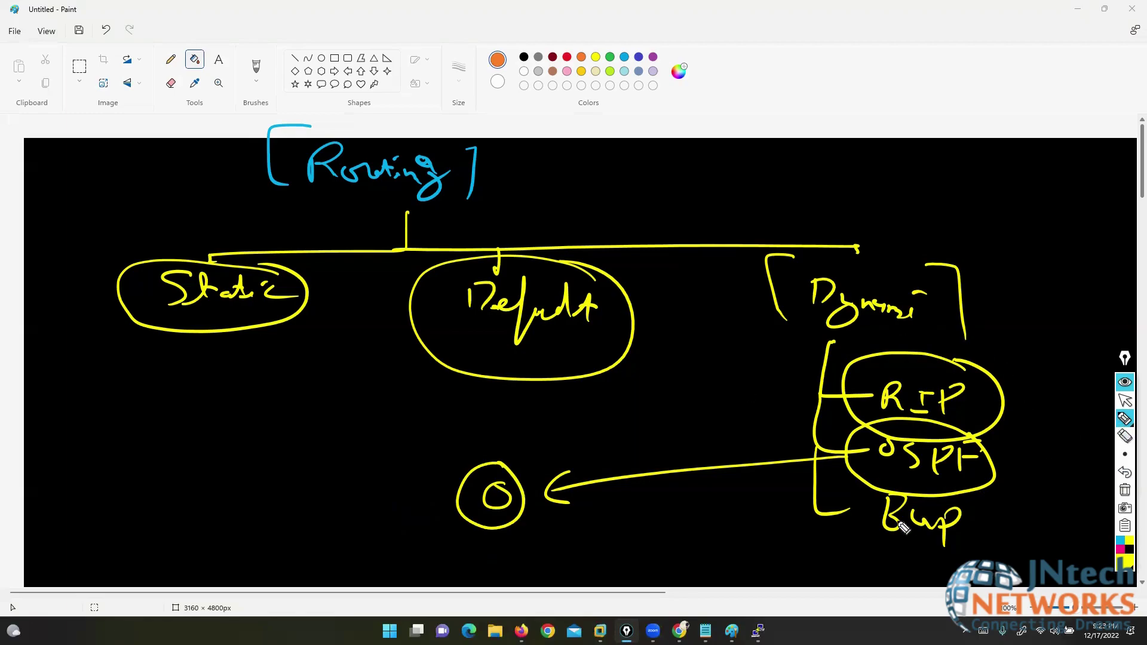
- Circle BGP with a line to '(EGP)', then clear all ink and stop inking
mouse_move(973, 502)
mouse_down()
mouse_move(950, 485)
mouse_move(842, 547)
mouse_move(971, 502)
mouse_up()
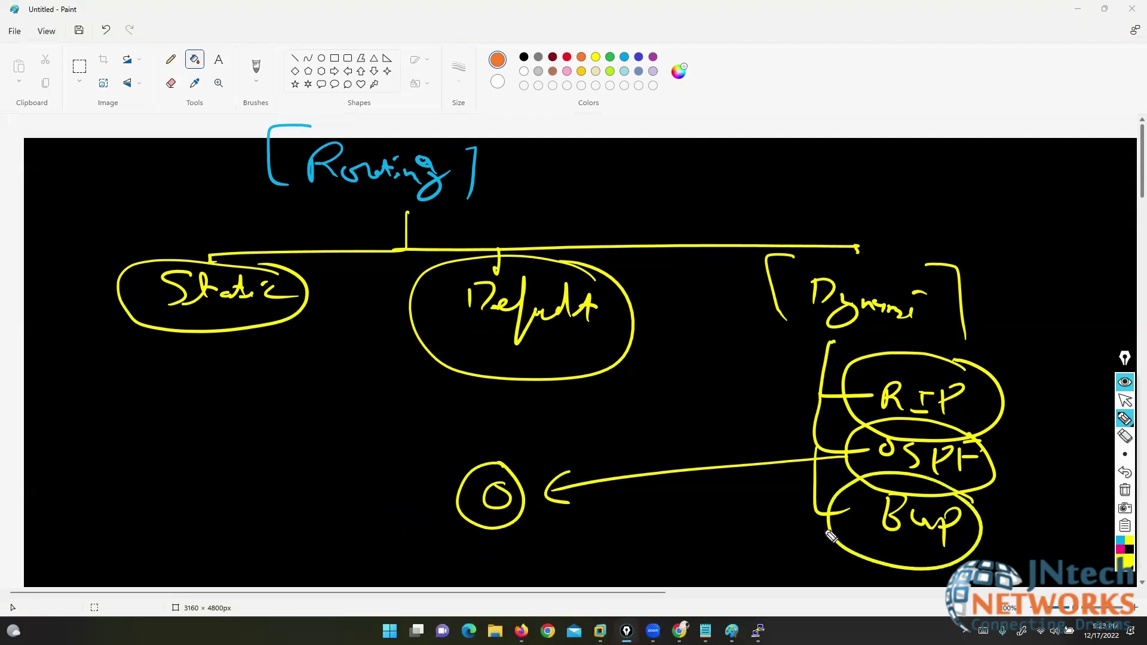
drag(831, 529, 260, 553)
mouse_move(147, 513)
mouse_down()
mouse_move(134, 554)
mouse_move(161, 538)
mouse_move(204, 547)
mouse_move(236, 526)
mouse_move(258, 545)
mouse_move(233, 576)
mouse_move(131, 573)
mouse_up()
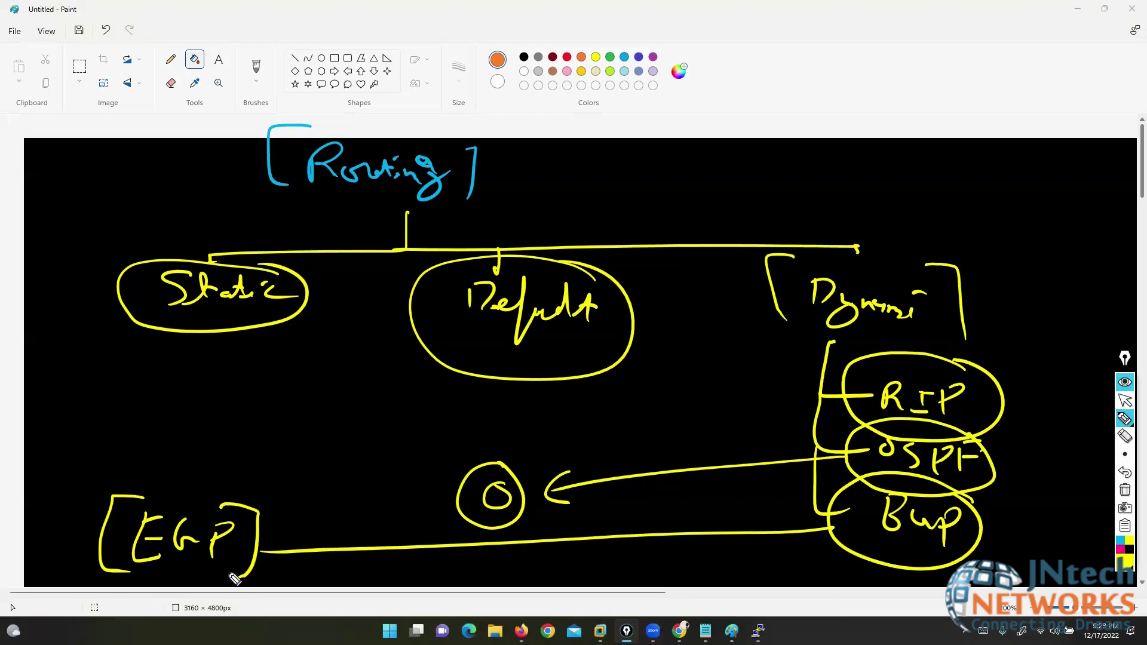
click(1125, 490)
click(1126, 401)
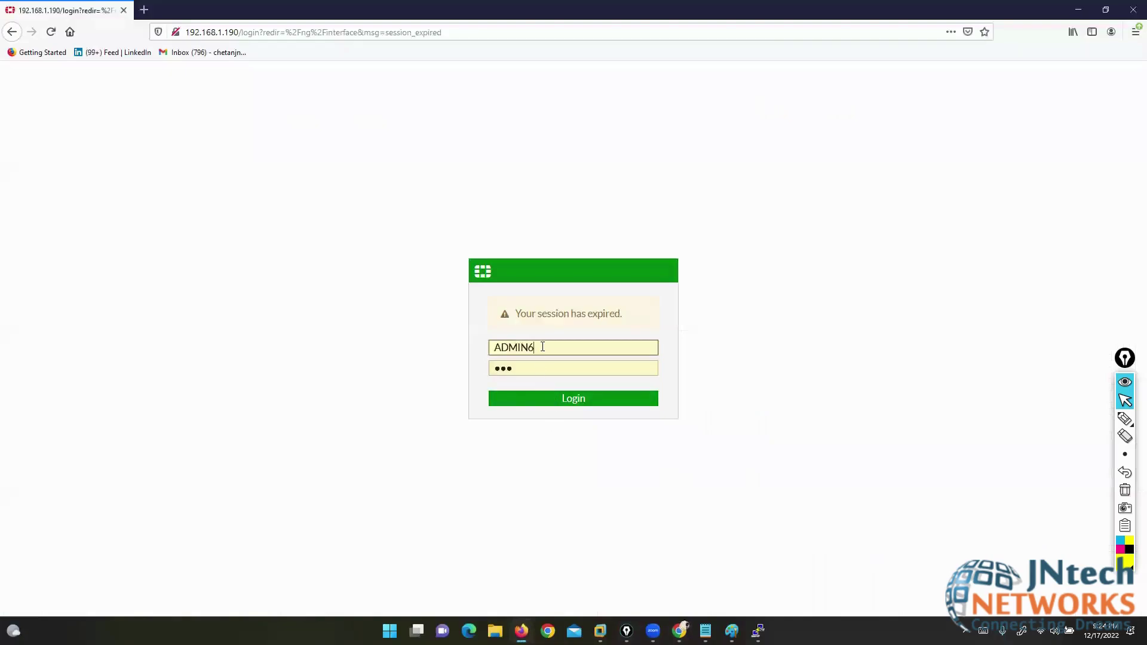
- Log in to FortiGate as admin, decline saving the password, and postpone initial setup
double_click(543, 348)
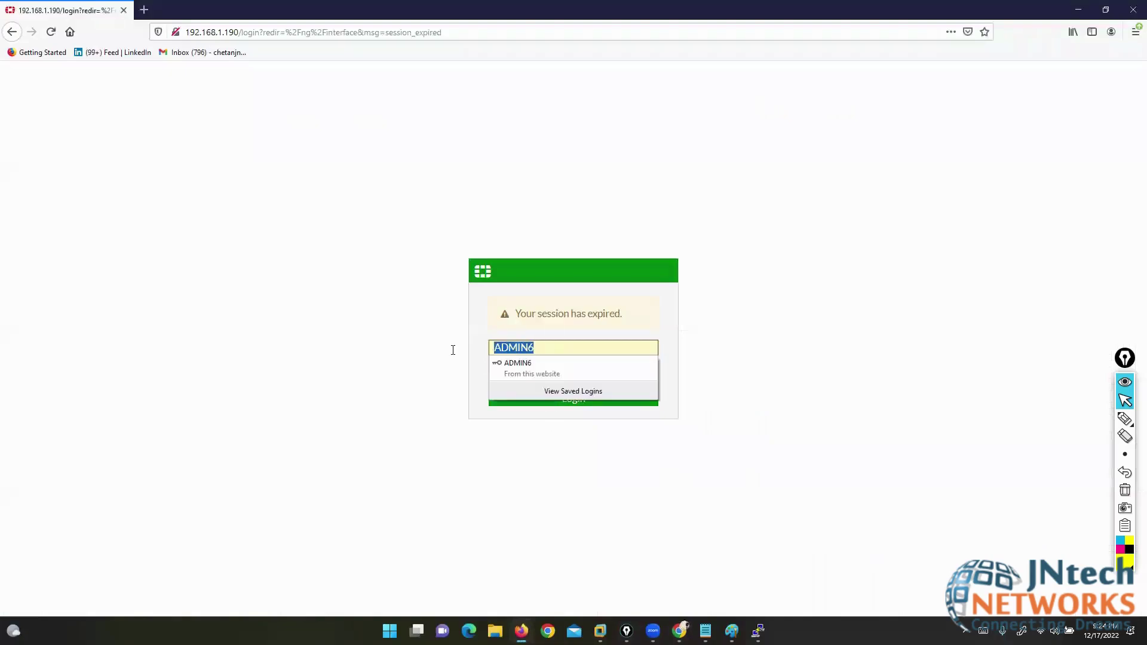
key(End)
key(BackSpace)
key(BackSpace)
key(BackSpace)
key(BackSpace)
key(BackSpace)
key(BackSpace)
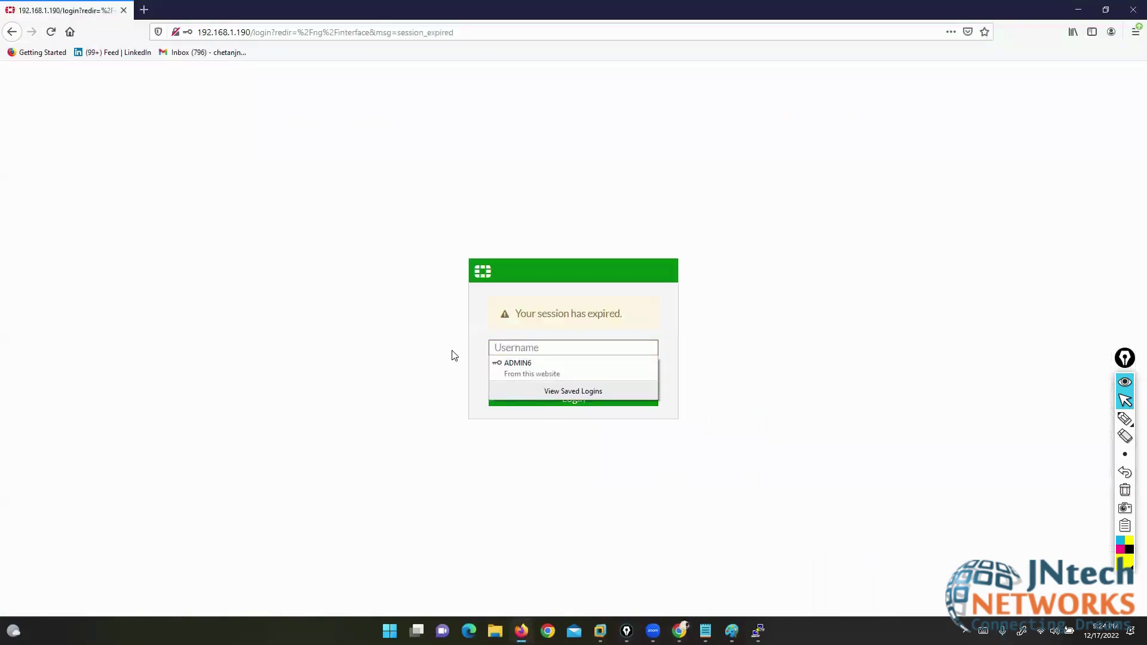
text(admin)
key(Return)
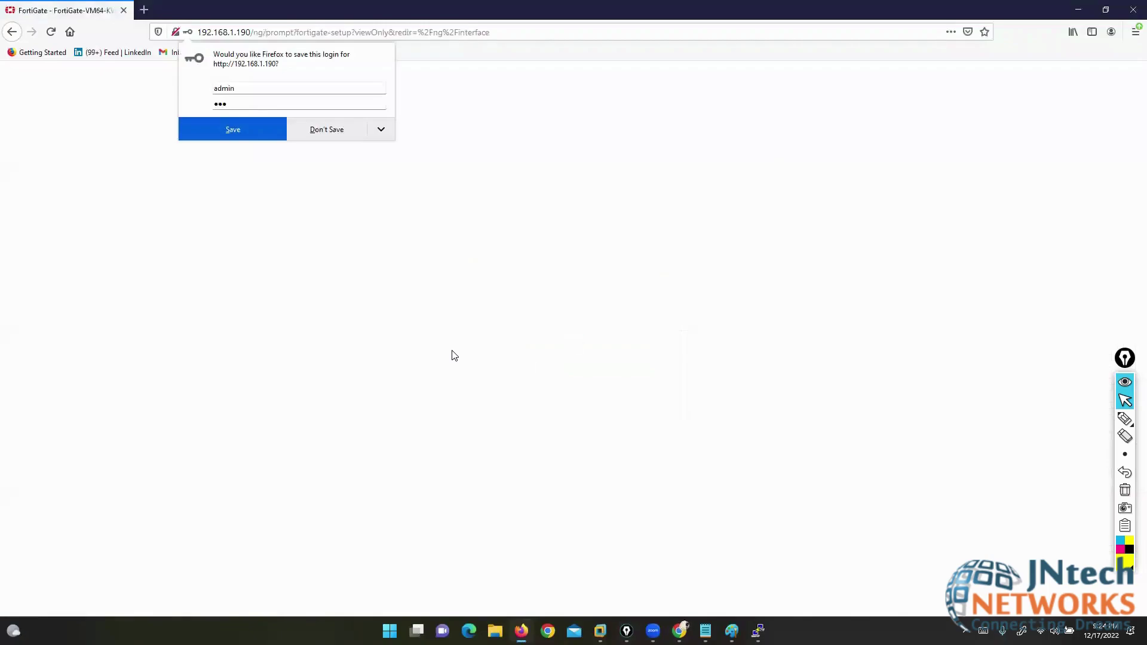
click(309, 133)
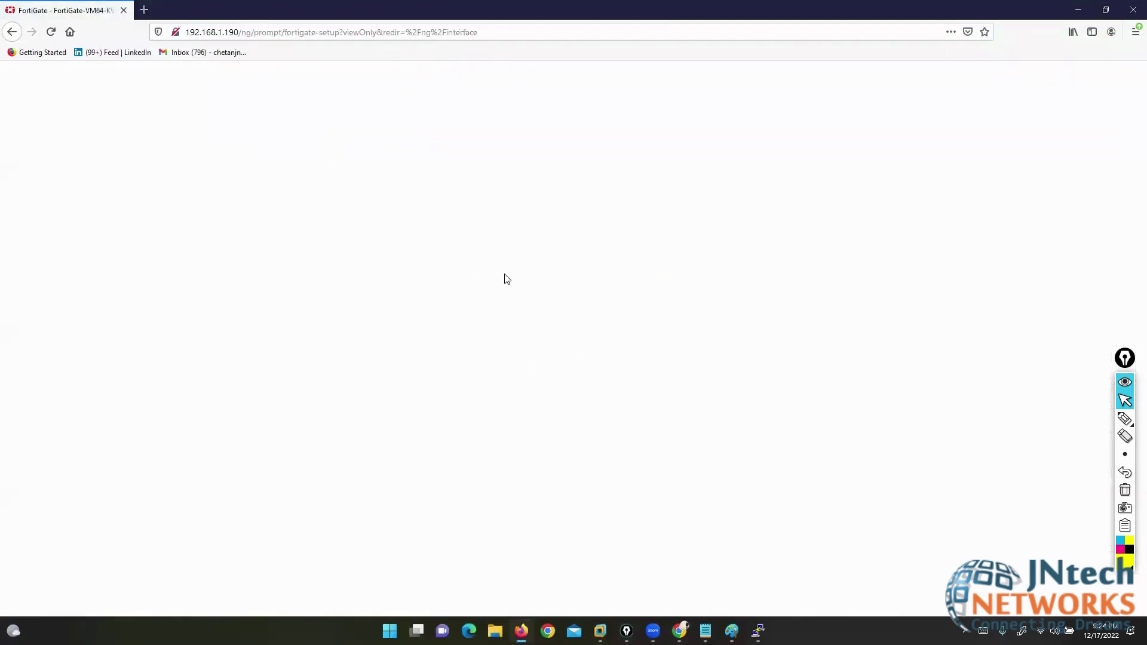
click(614, 402)
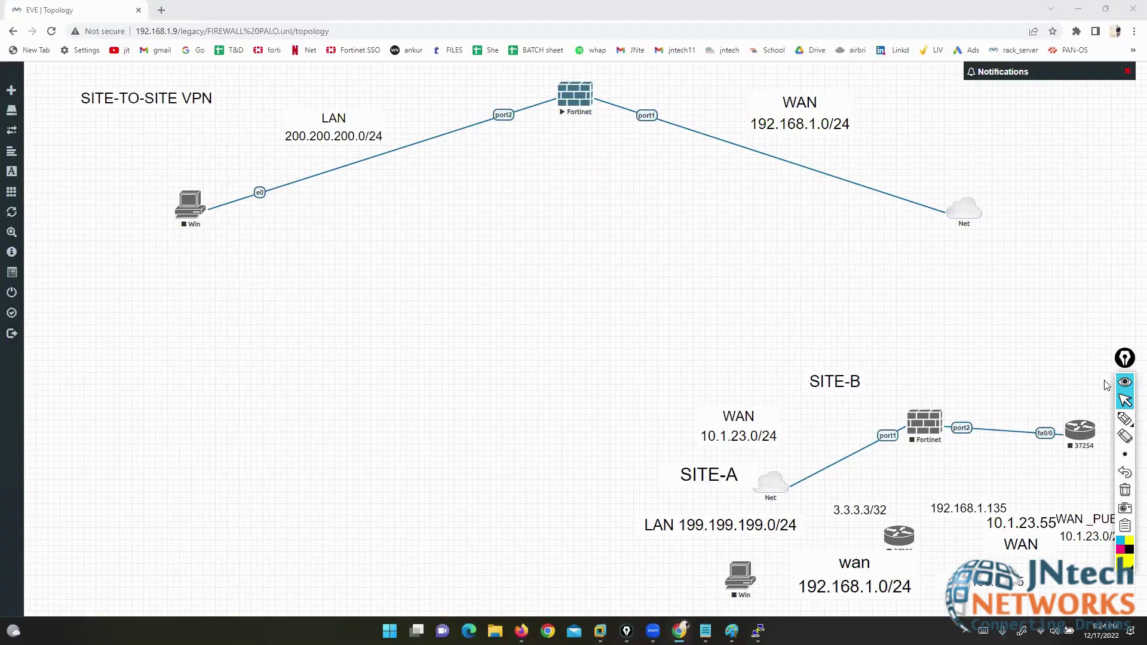
- Highlight the Fortinet's port1 WAN link and port2 side on the EVE topology
click(1094, 421)
drag(638, 93, 708, 70)
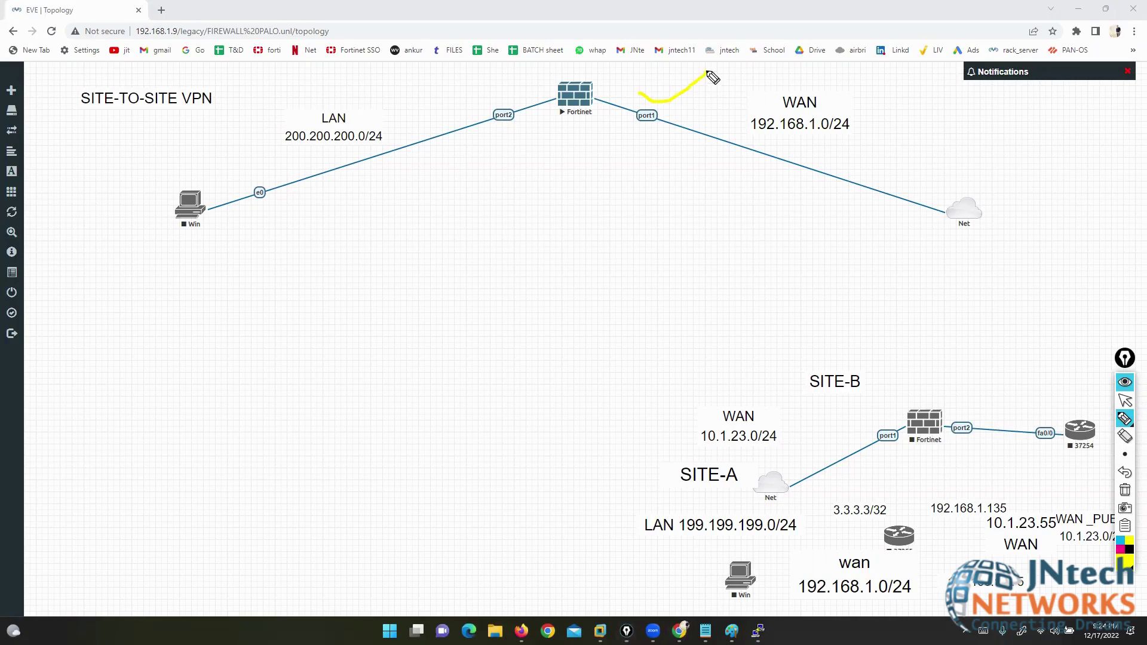
drag(472, 97, 522, 77)
mouse_move(656, 92)
mouse_down()
mouse_move(646, 152)
mouse_move(650, 92)
mouse_move(594, 63)
mouse_move(883, 98)
mouse_move(943, 153)
mouse_up()
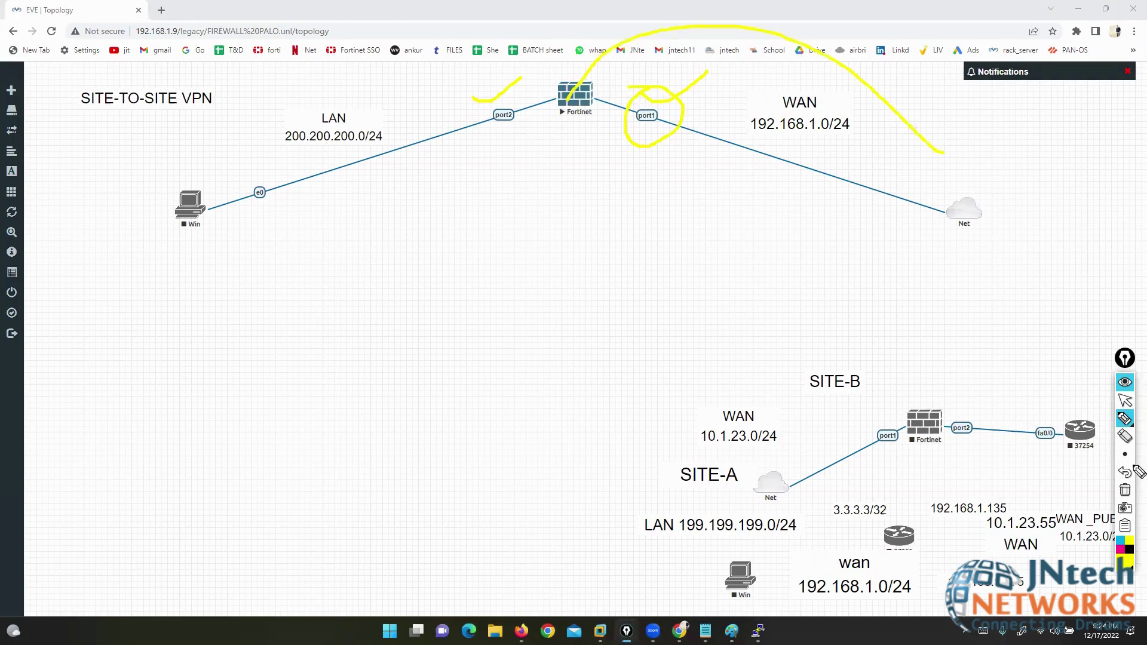
- Clear the highlights and minimize the Chrome topology window
click(1126, 490)
click(1125, 401)
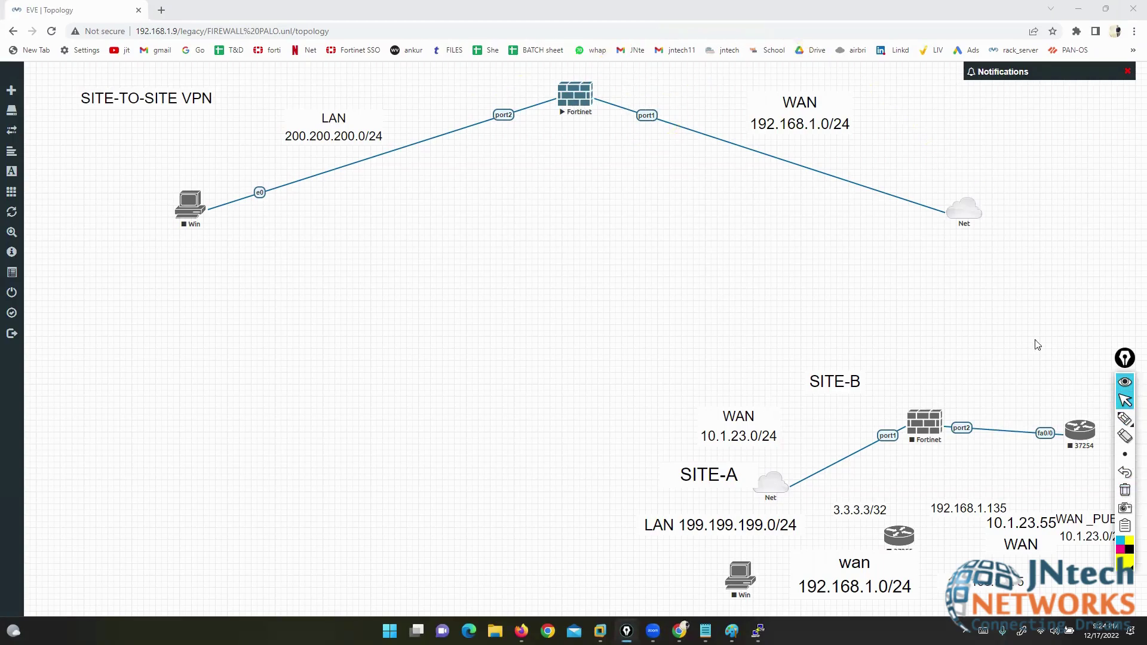
click(1133, 9)
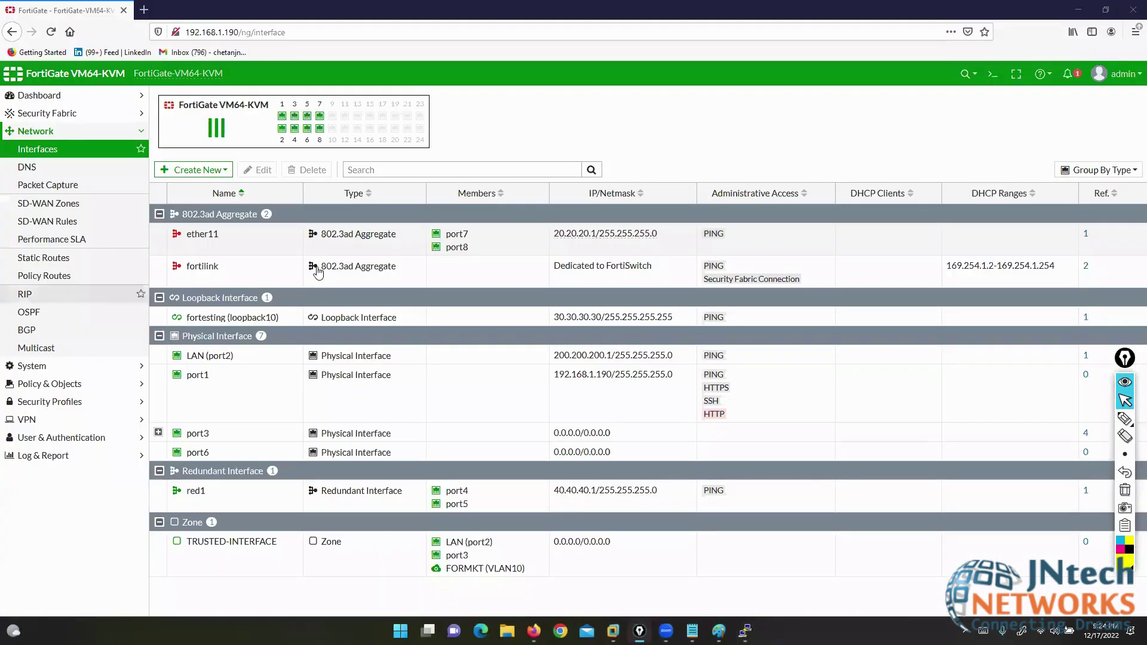
- Close the PuTTY Fortinet console session, confirming the exit, and close Paint
key(alt+Tab)
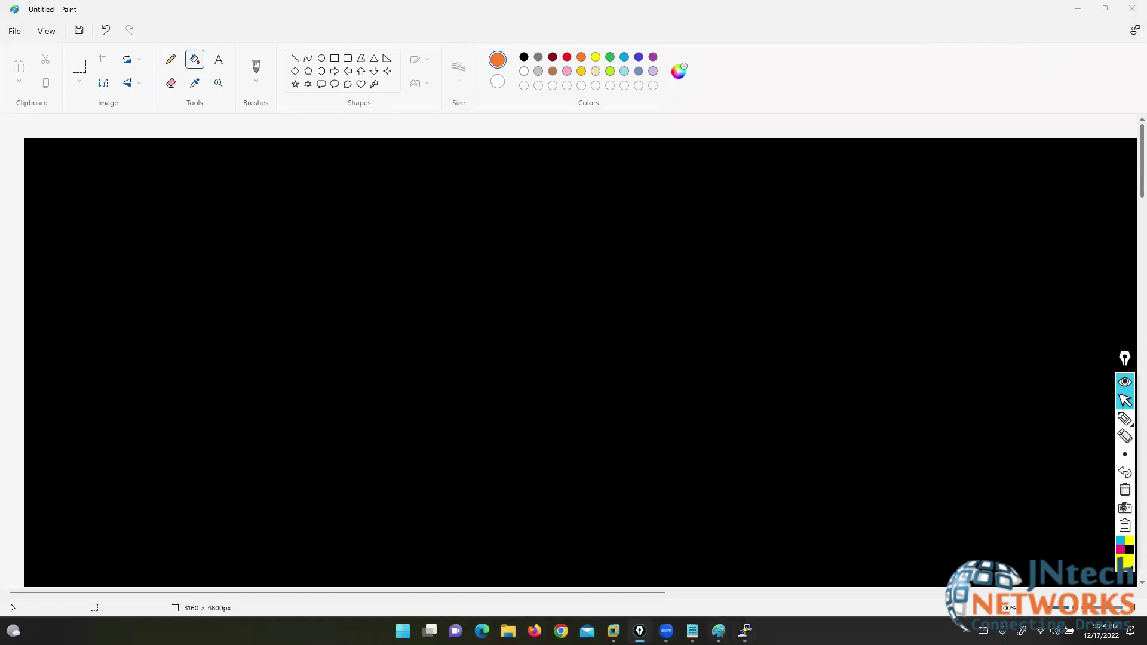
key(alt+Tab)
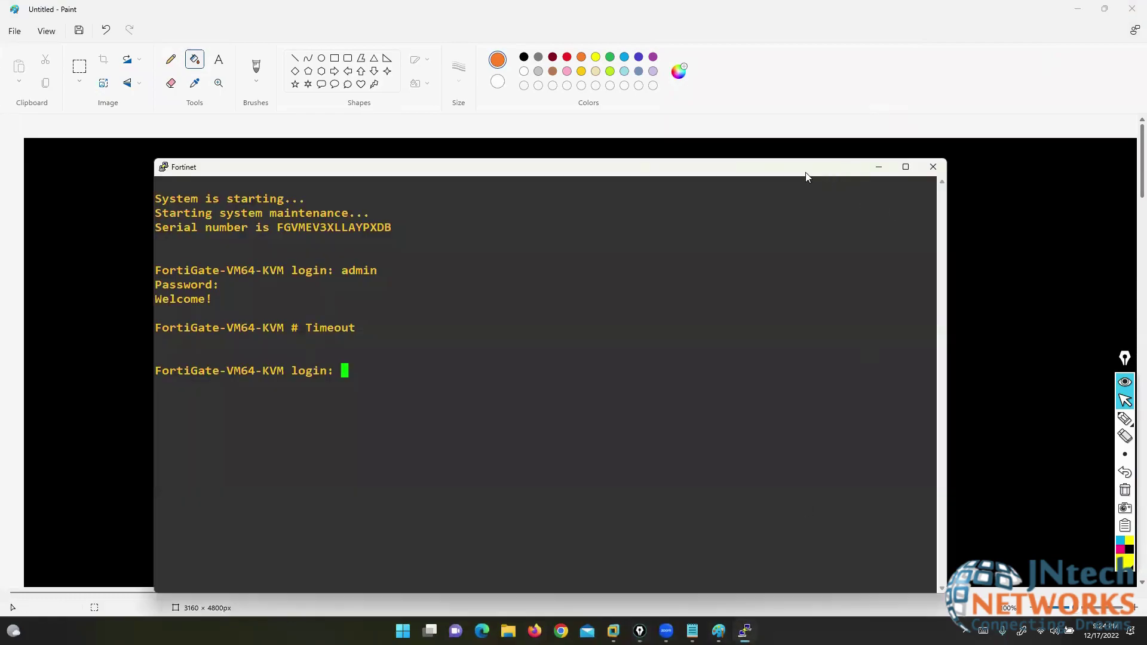
click(934, 166)
click(589, 356)
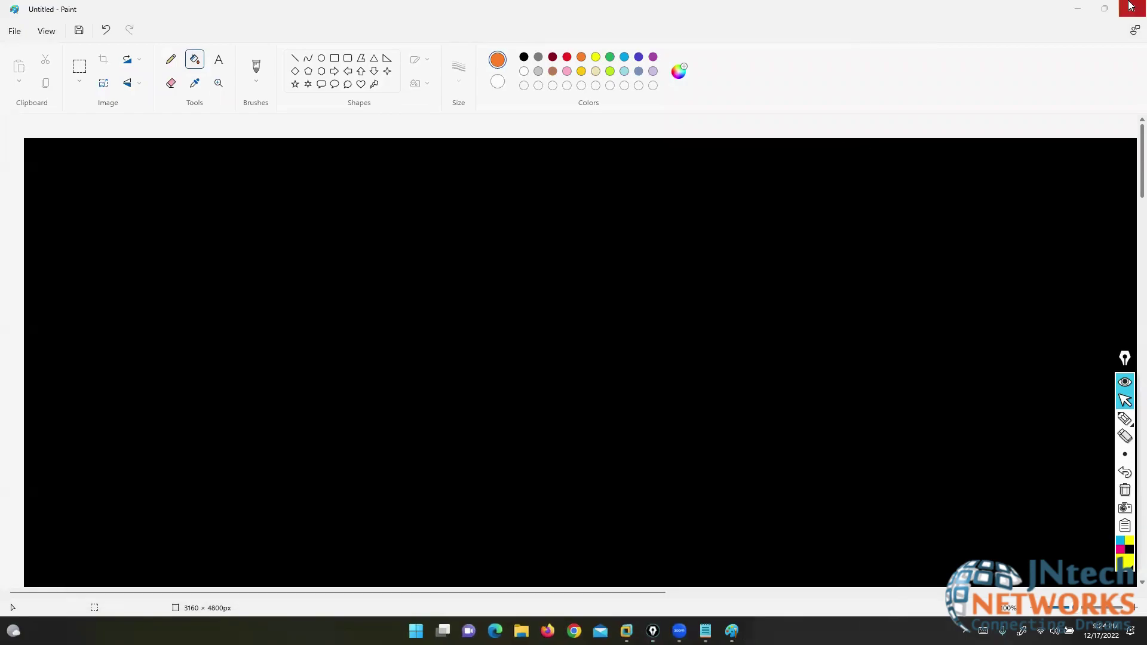
click(1131, 6)
- Discard the Paint drawing and shut down the FTD LAB SETUP guest in VMware
click(574, 347)
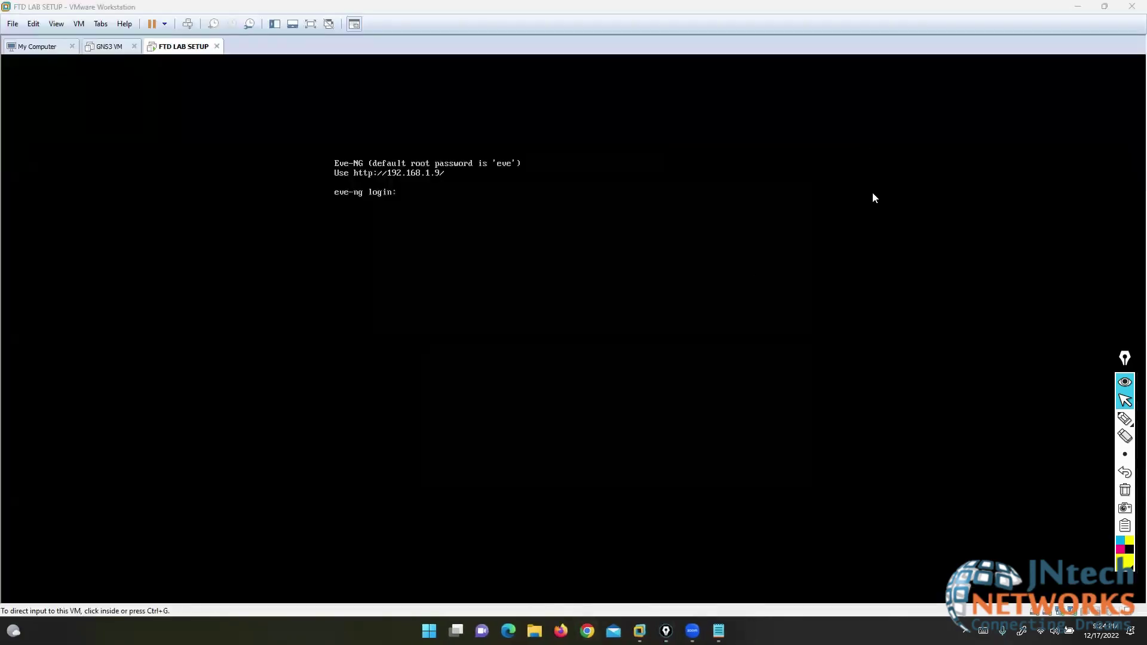
right_click(175, 47)
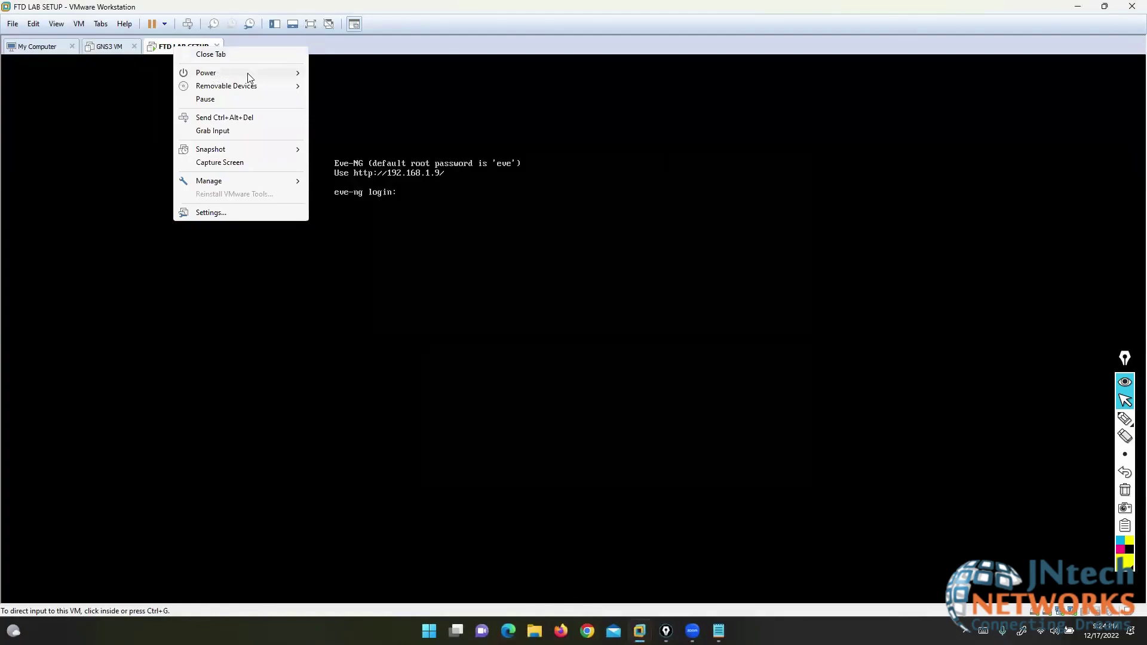
mouse_move(248, 73)
click(332, 85)
- Power on the GNS3 VM, launch GNS3 via Start search, and minimize VMware
click(103, 47)
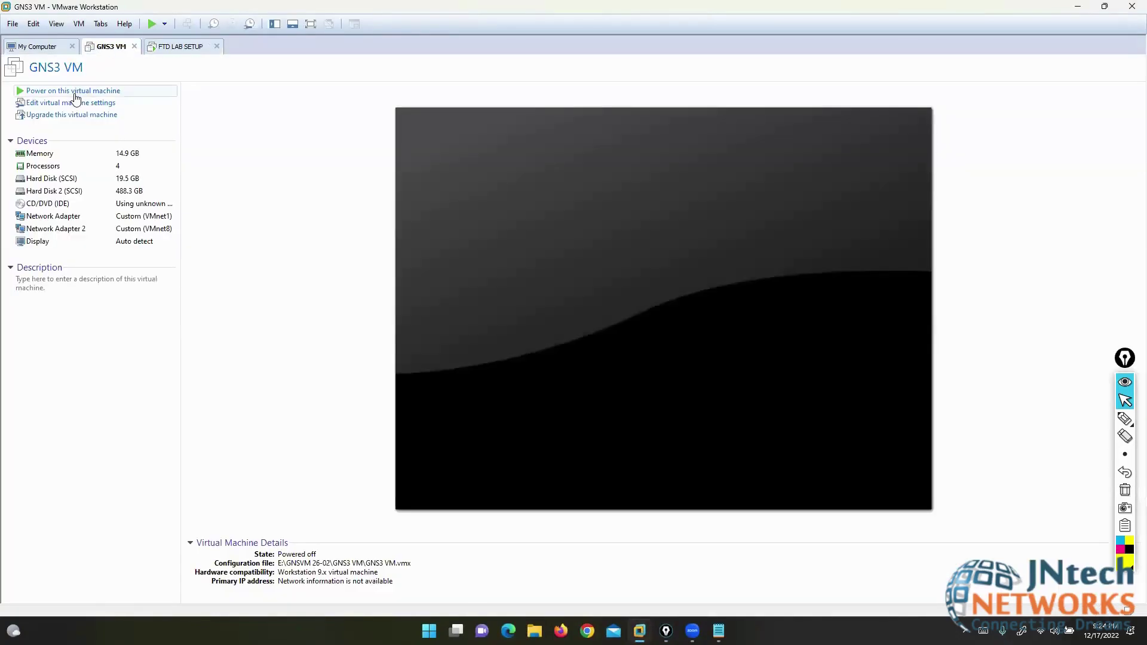
click(77, 91)
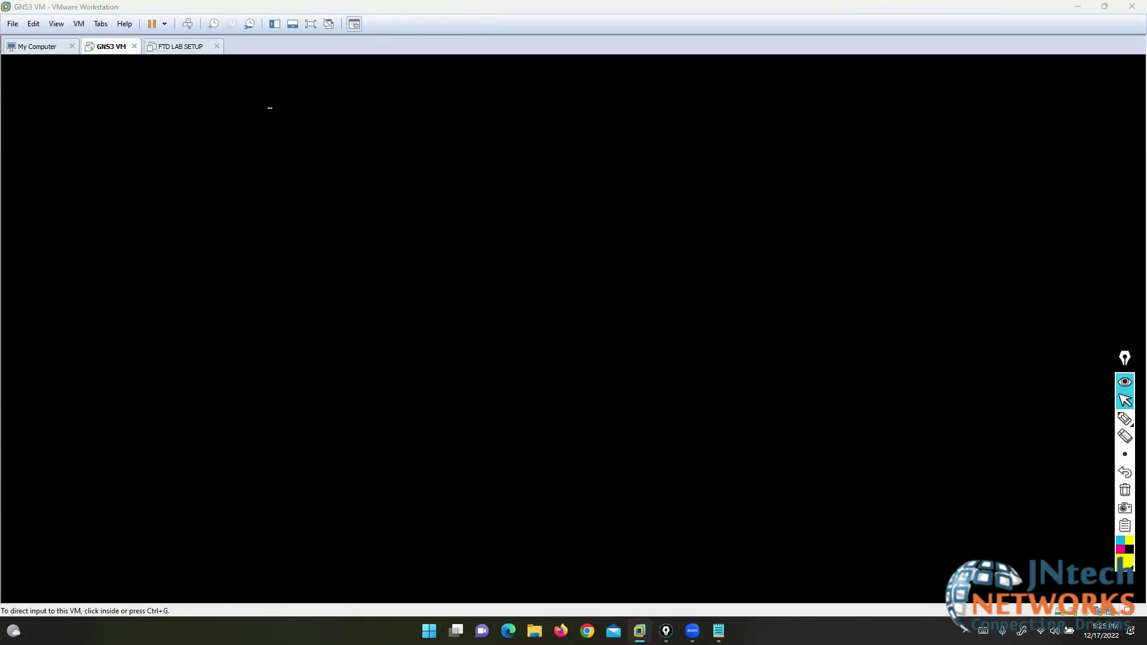
text(gns3)
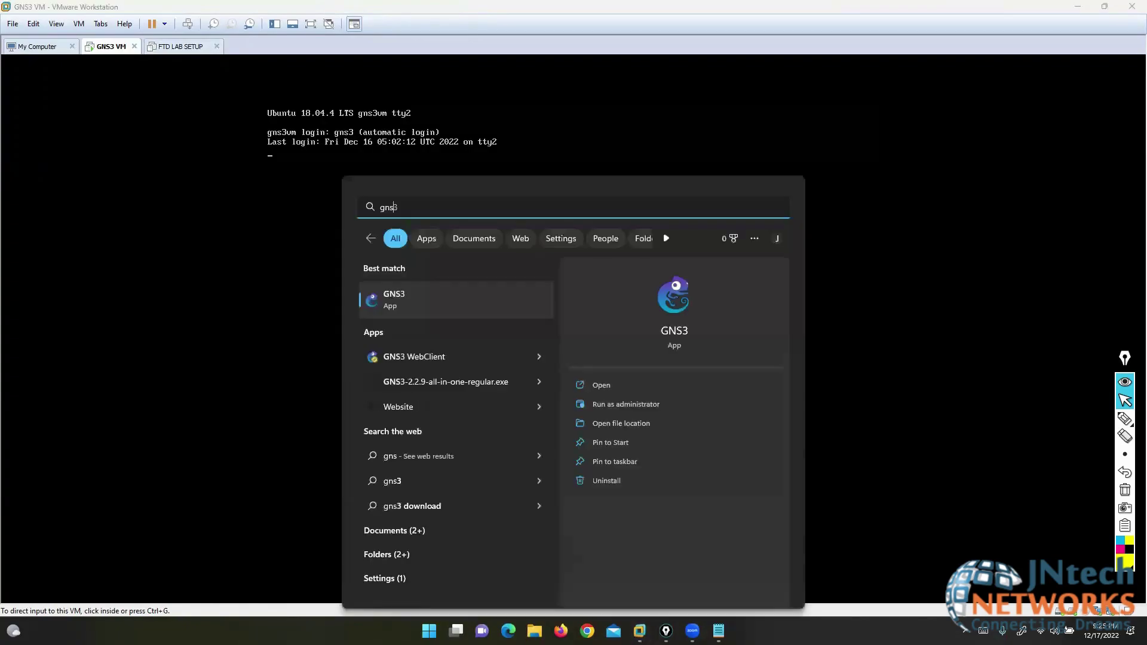
key(Return)
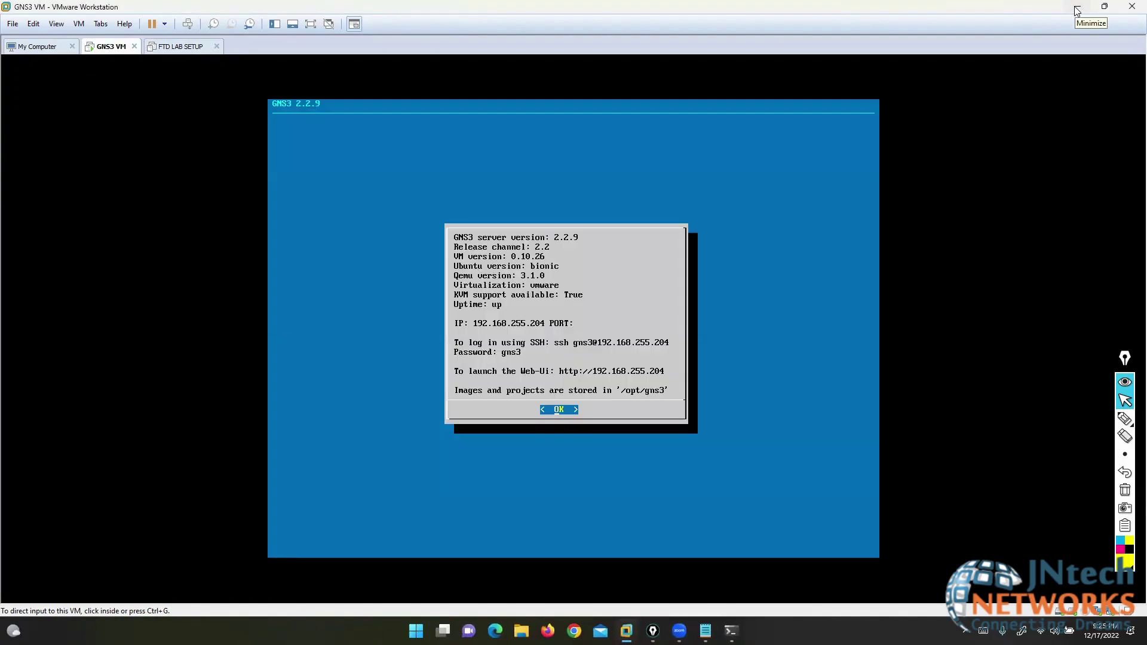
click(1077, 11)
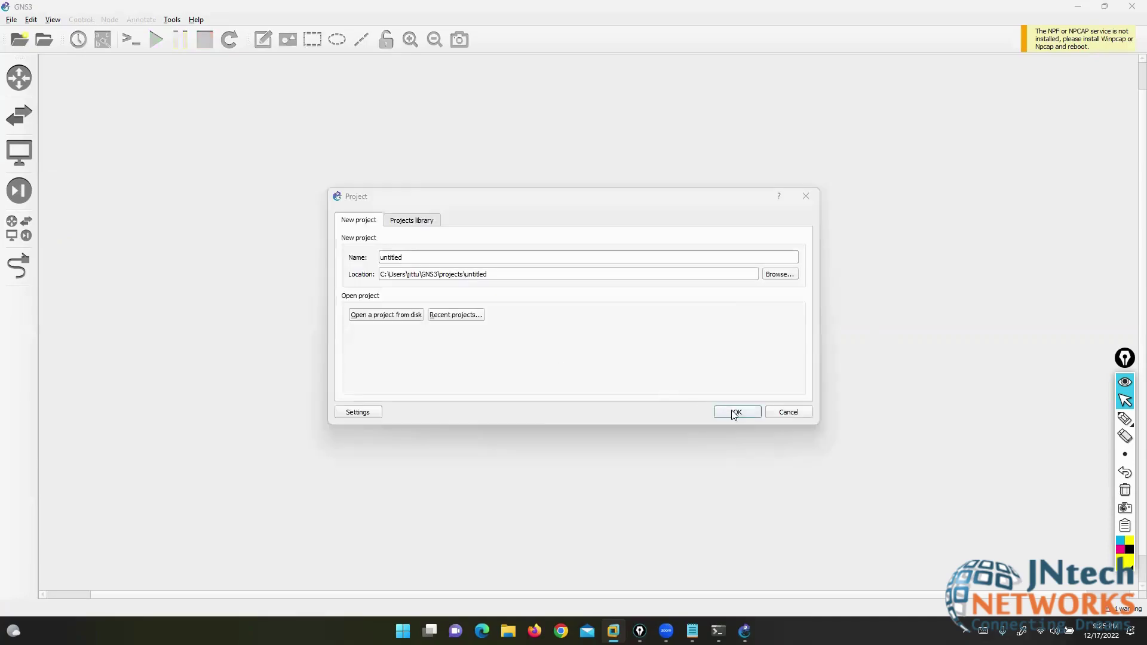
- Create the untitled project, overwriting the old one, and place the FortiGate FORTINET-FW firewall
click(735, 412)
click(633, 328)
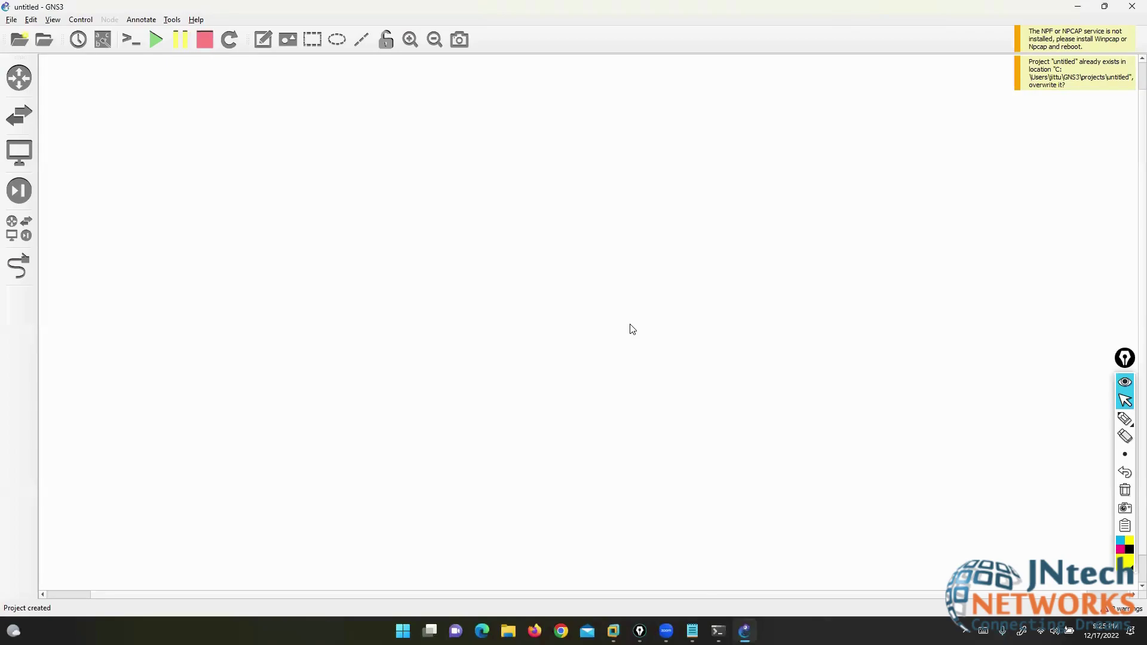
click(18, 238)
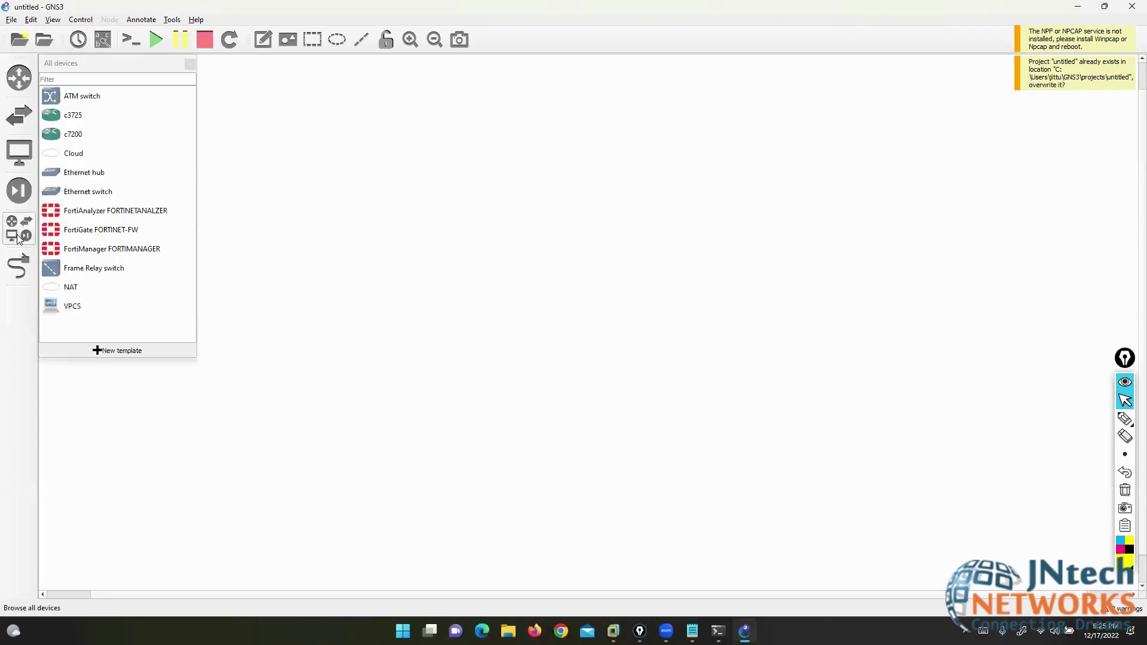
click(108, 234)
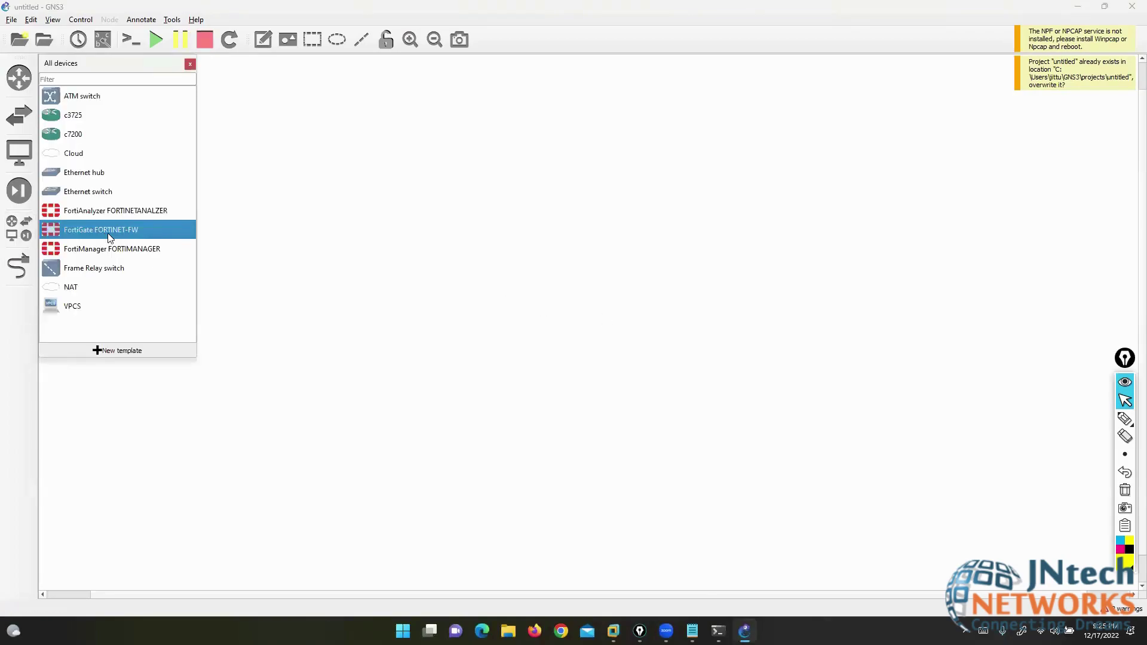
click(338, 214)
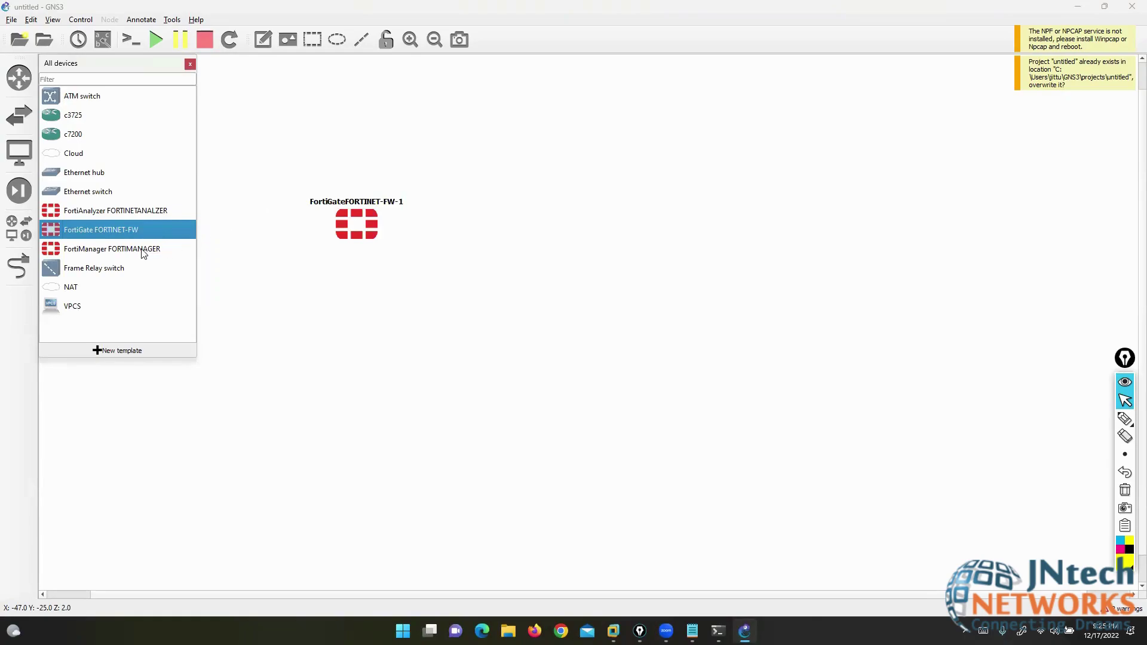
right_click(351, 223)
click(295, 155)
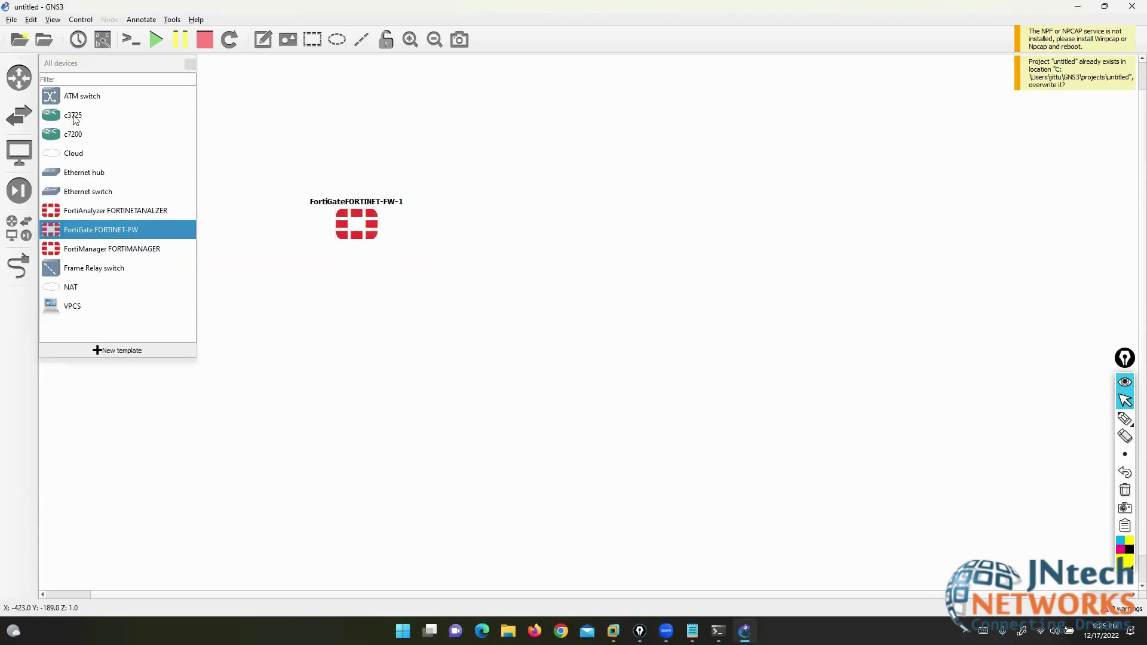
- Add c3725 routers R1 and R2 and a Cloud1 node running on the GNS3 VM
drag(73, 118, 569, 147)
drag(73, 153, 511, 300)
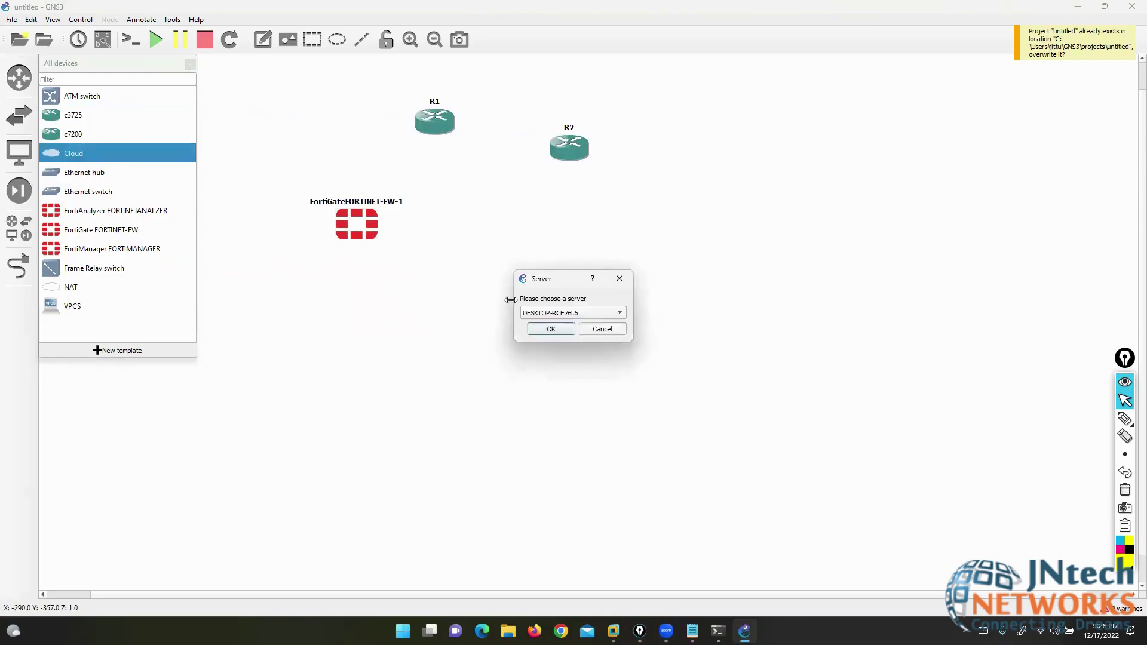
click(555, 313)
click(558, 325)
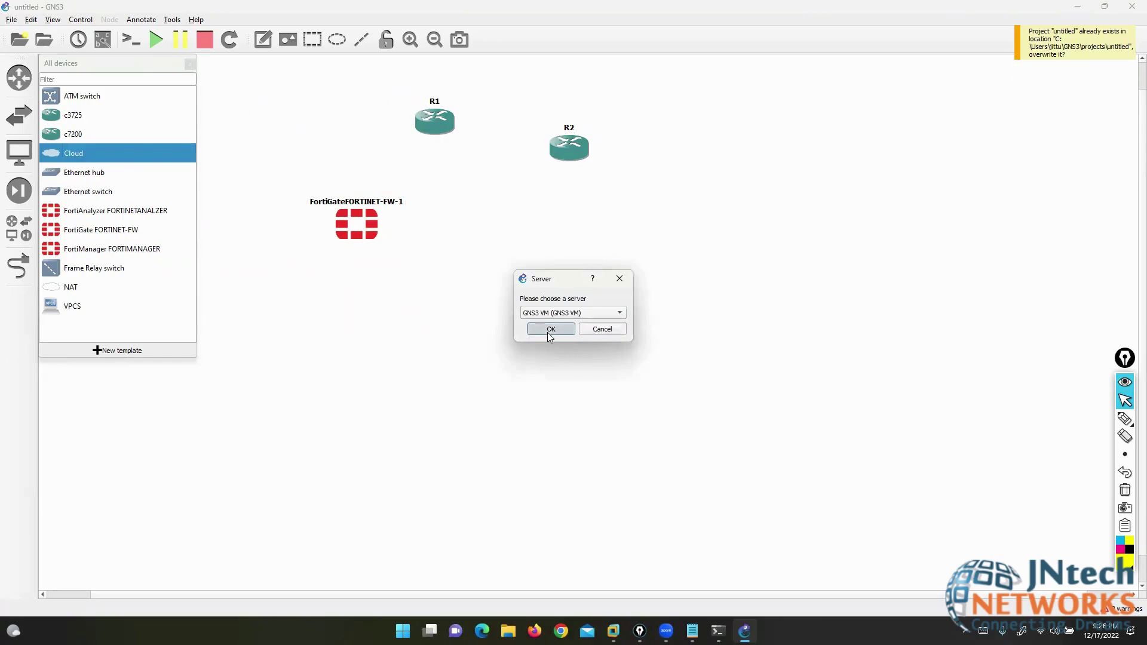
click(551, 330)
click(190, 64)
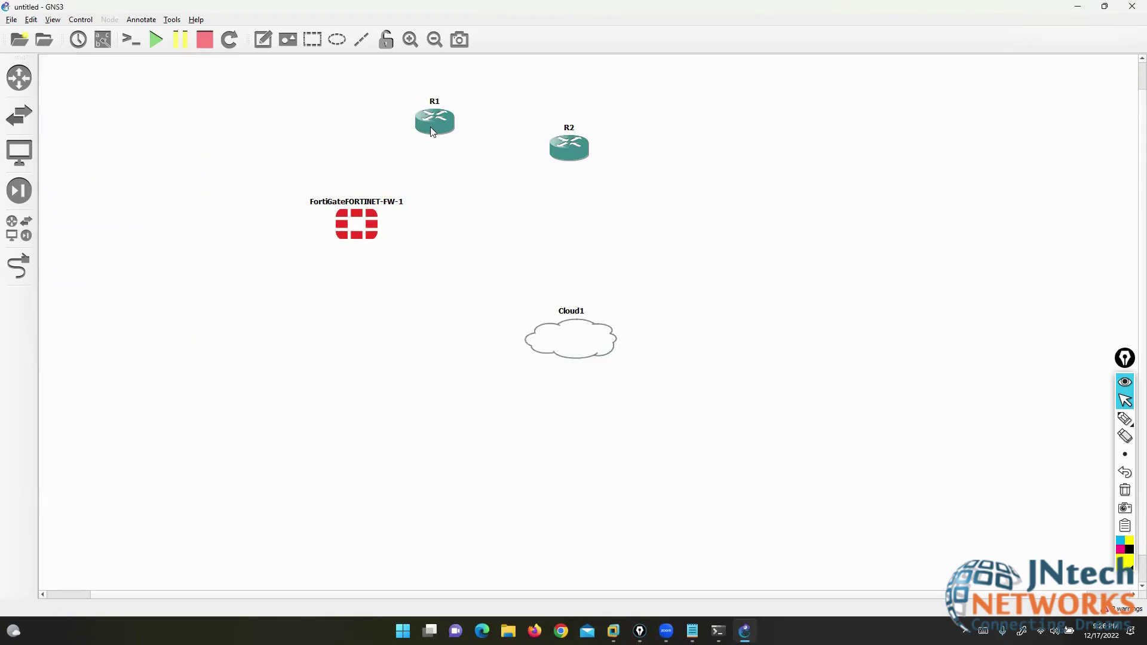
- Arrange R1 upper left, FortiGate top centre, R2 upper right, Cloud1 below the firewall
drag(426, 130, 192, 128)
drag(347, 241, 480, 138)
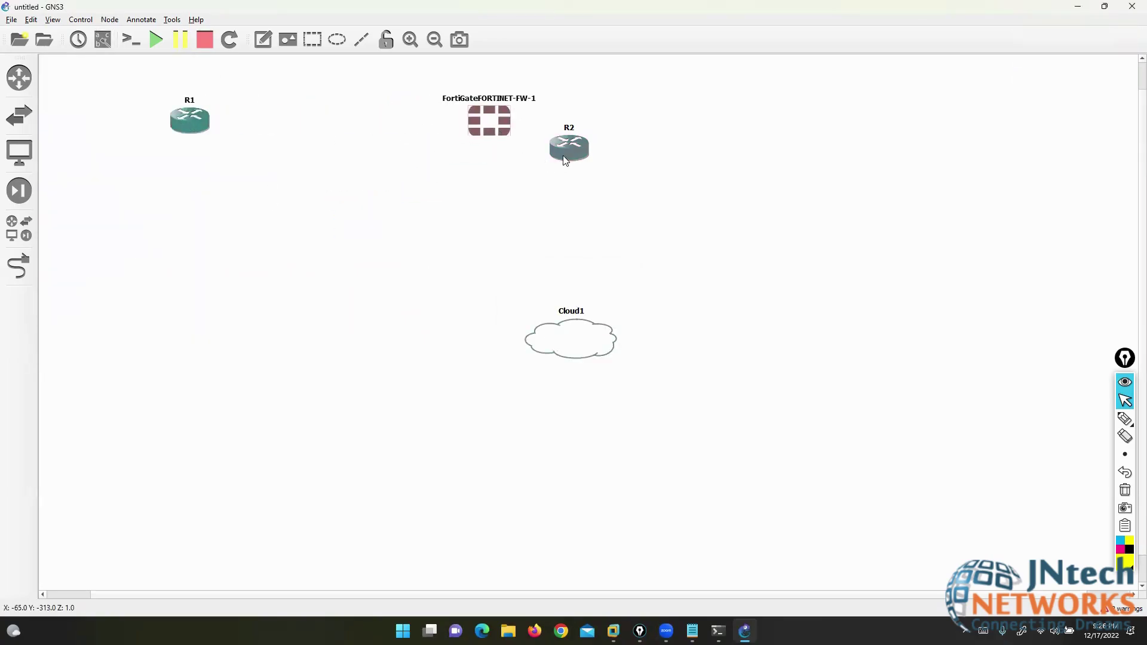
drag(571, 157, 855, 120)
drag(508, 127, 528, 127)
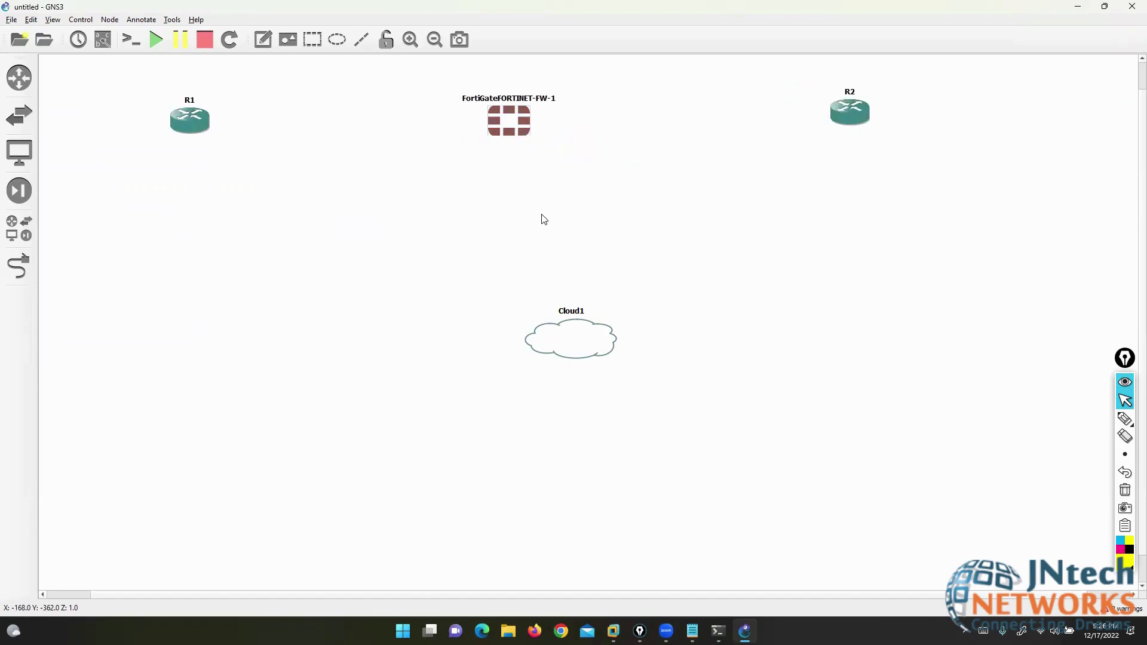
drag(563, 347, 509, 437)
drag(525, 146, 540, 144)
drag(859, 117, 863, 120)
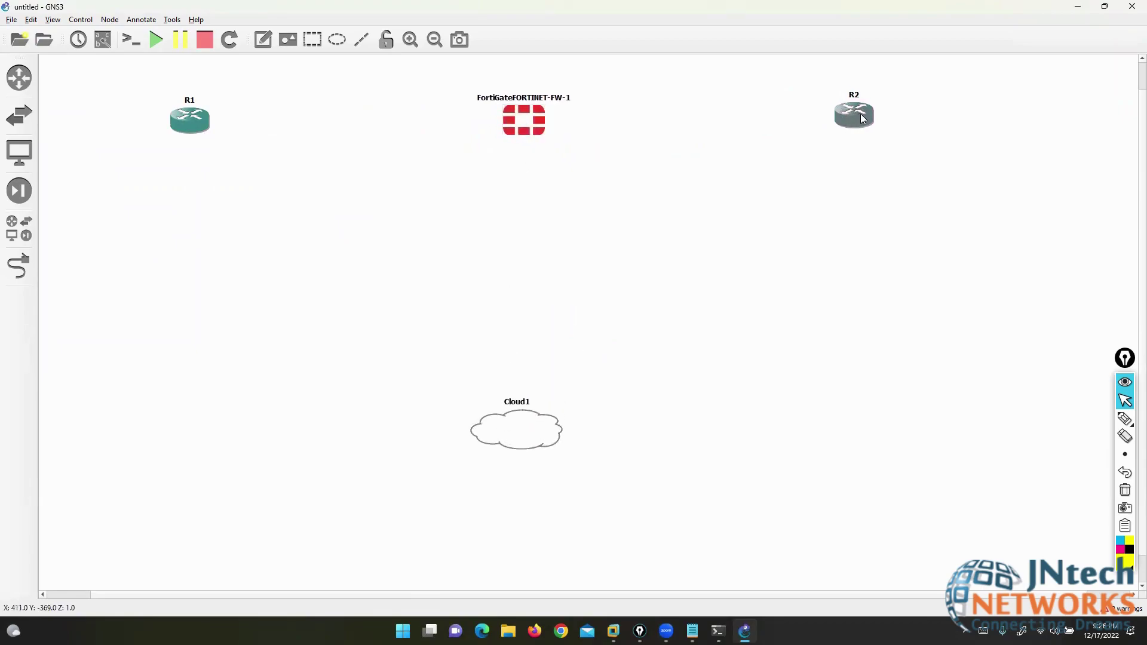
drag(522, 439, 537, 433)
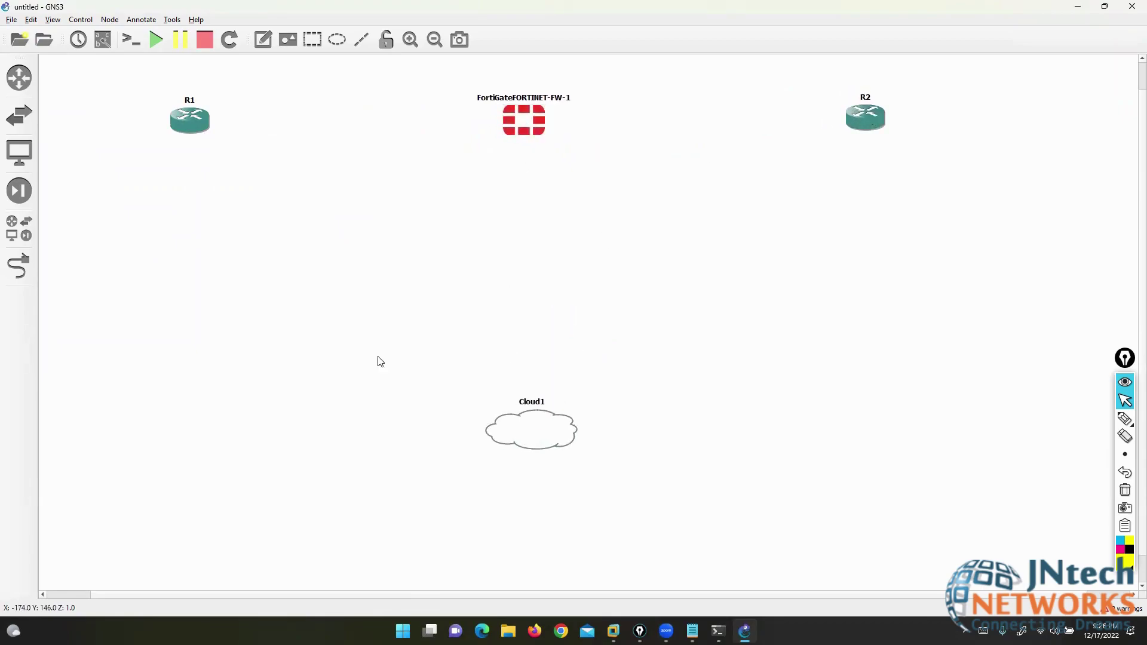
- Link the FortiGate's Port1 to Cloud1
click(20, 267)
click(530, 127)
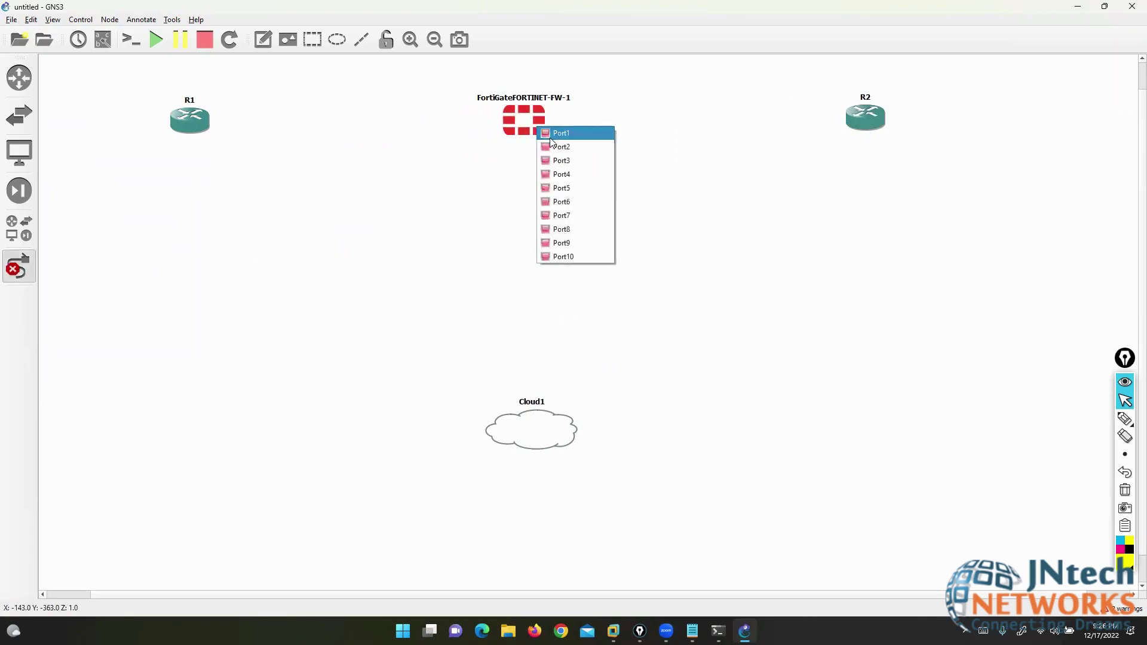
click(541, 136)
click(527, 412)
click(556, 430)
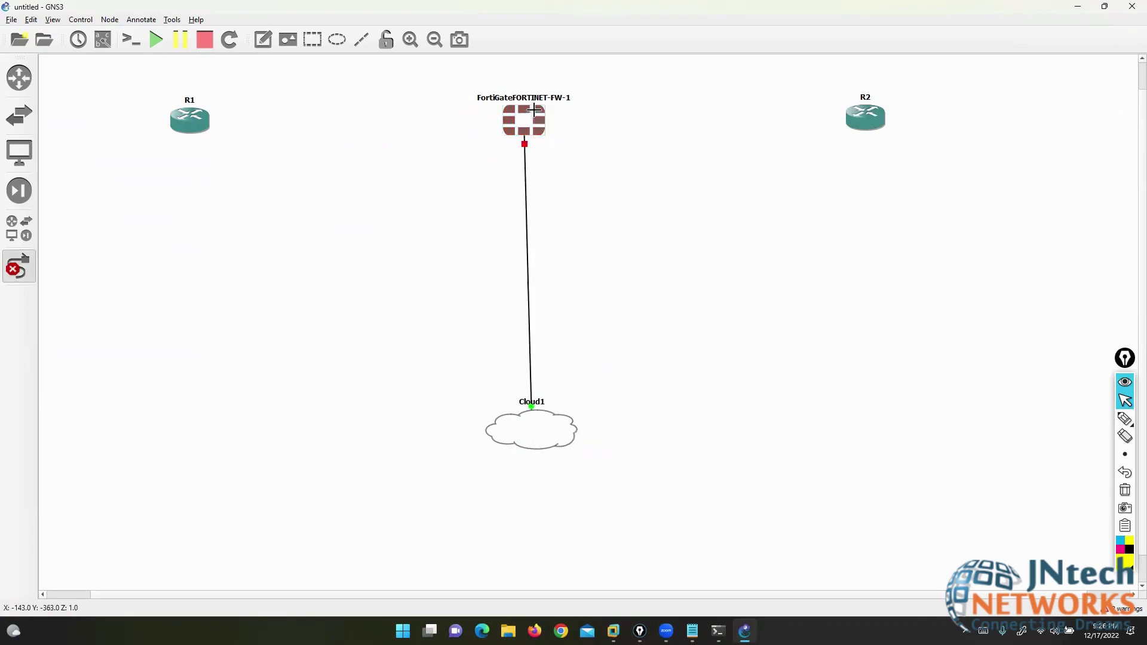
- Link the FortiGate's Port2 to R1's FastEthernet0/0
click(536, 113)
click(545, 131)
click(524, 119)
click(539, 144)
click(208, 130)
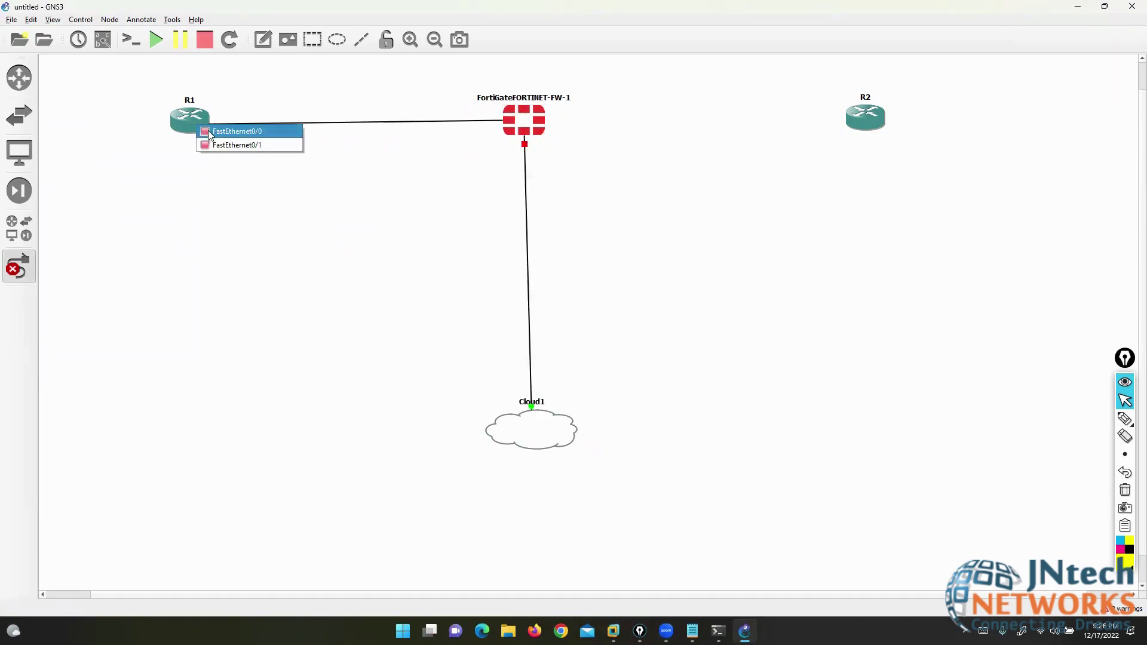
click(221, 127)
- Link the FortiGate's Port3 to R2's FastEthernet0/0
click(531, 118)
click(565, 152)
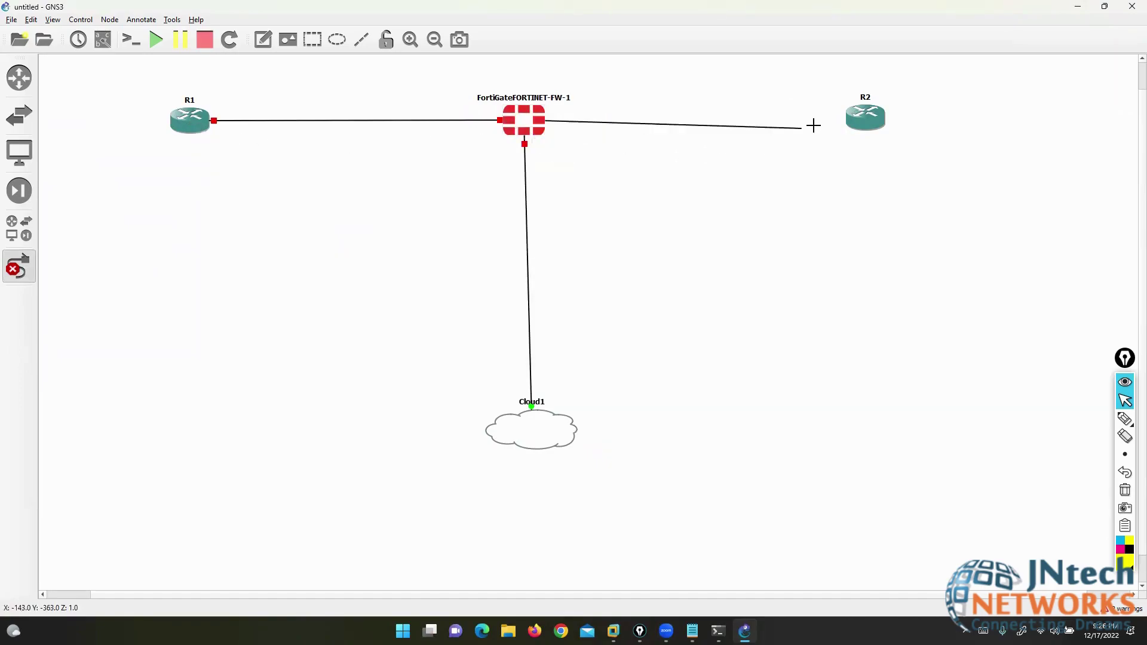
click(862, 116)
click(875, 130)
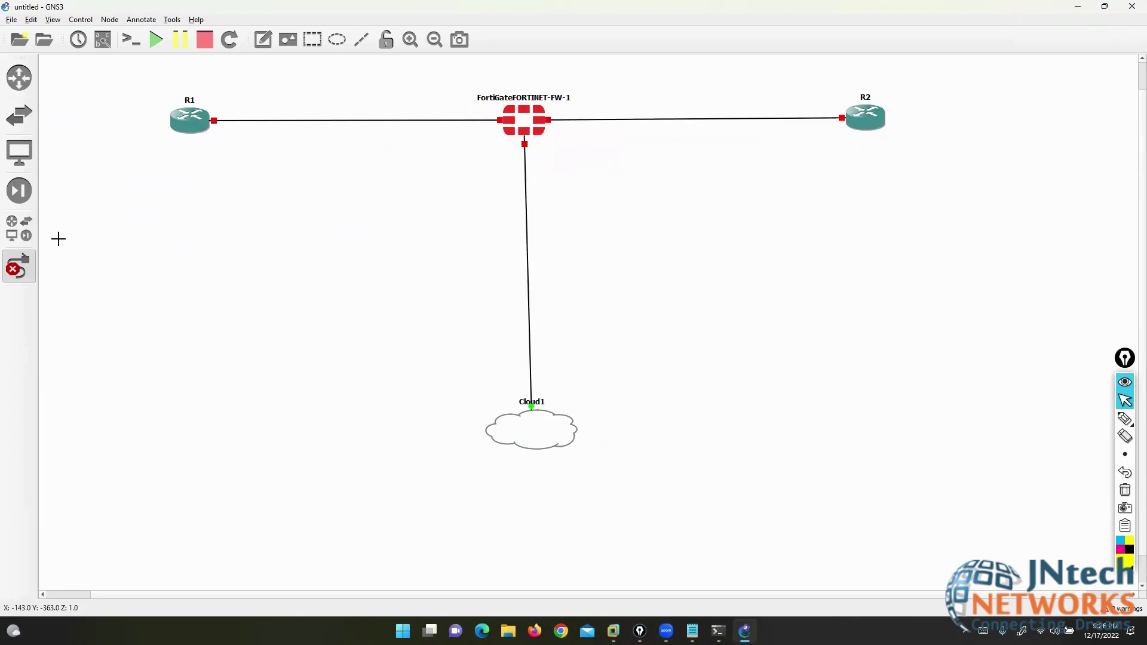
click(19, 266)
- Show interface labels and drag the Port1, Port2 and Port3 labels clear of the nodes
click(103, 40)
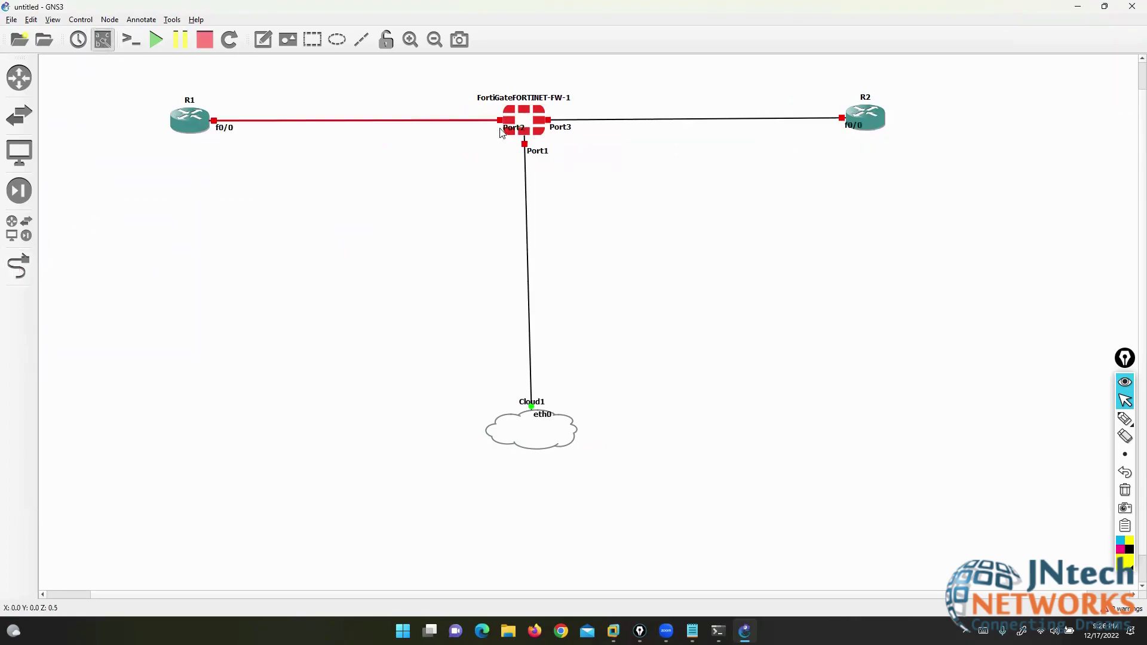
drag(530, 151, 505, 202)
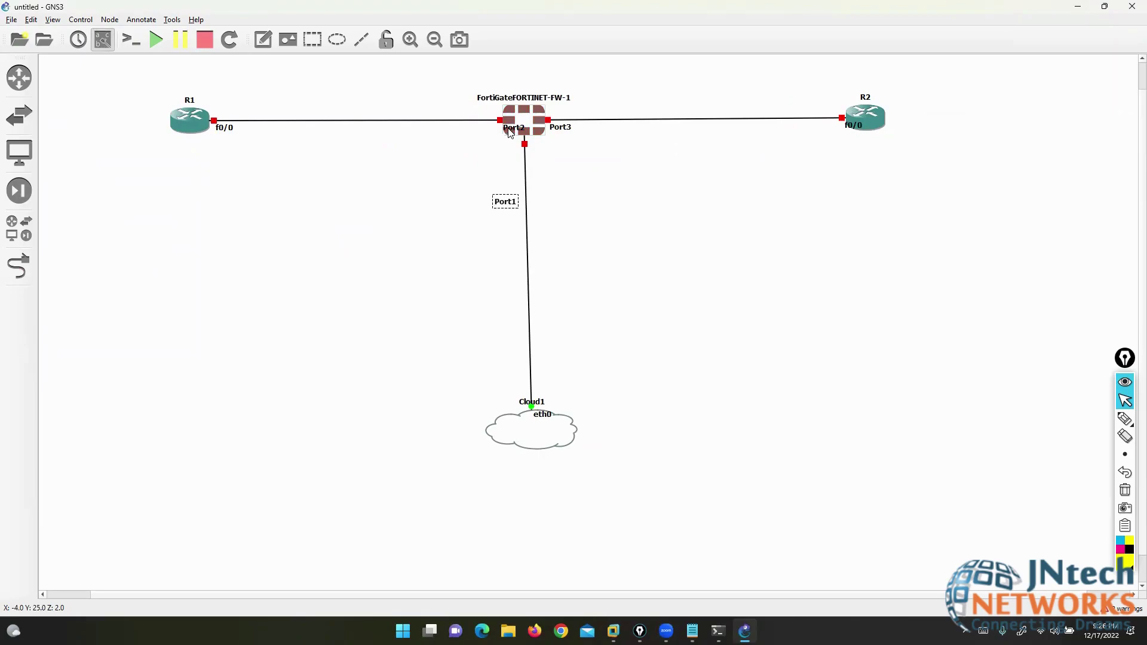
drag(511, 132, 454, 114)
drag(553, 128, 585, 106)
- Add a two-line note 'LAN 200.200.200.0/24' above the R1 link
click(263, 39)
click(293, 84)
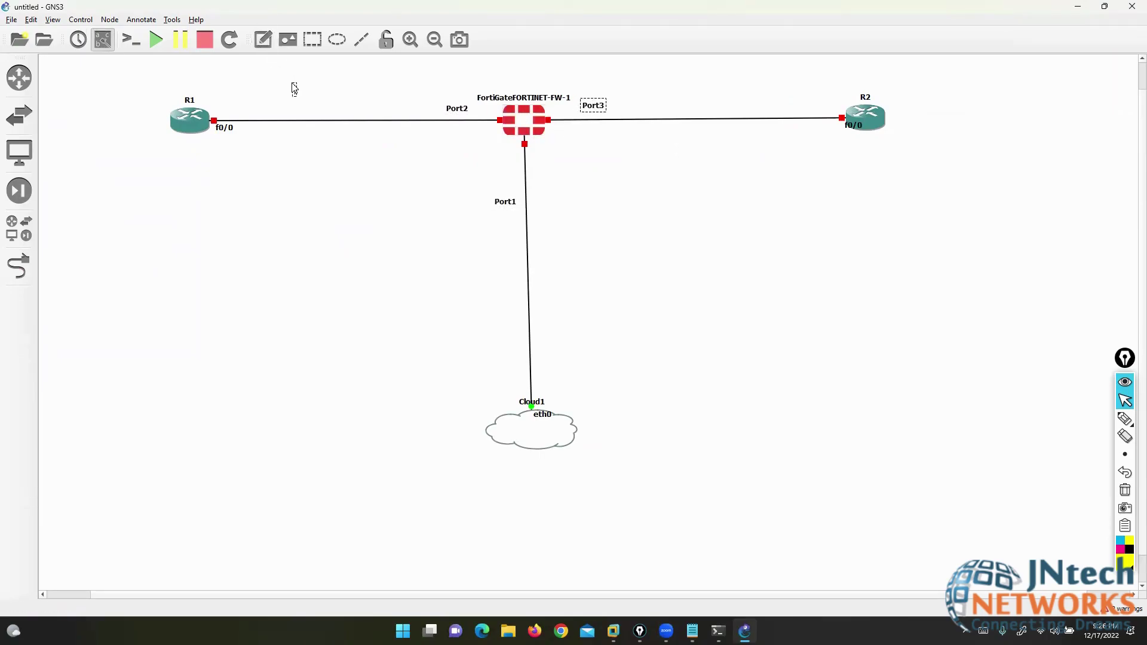
text(LA)
key(BackSpace)
key(BackSpace)
text(LAN)
key(BackSpace)
key(BackSpace)
key(BackSpace)
text(LAN)
key(Return)
text(200.200.200.0/24)
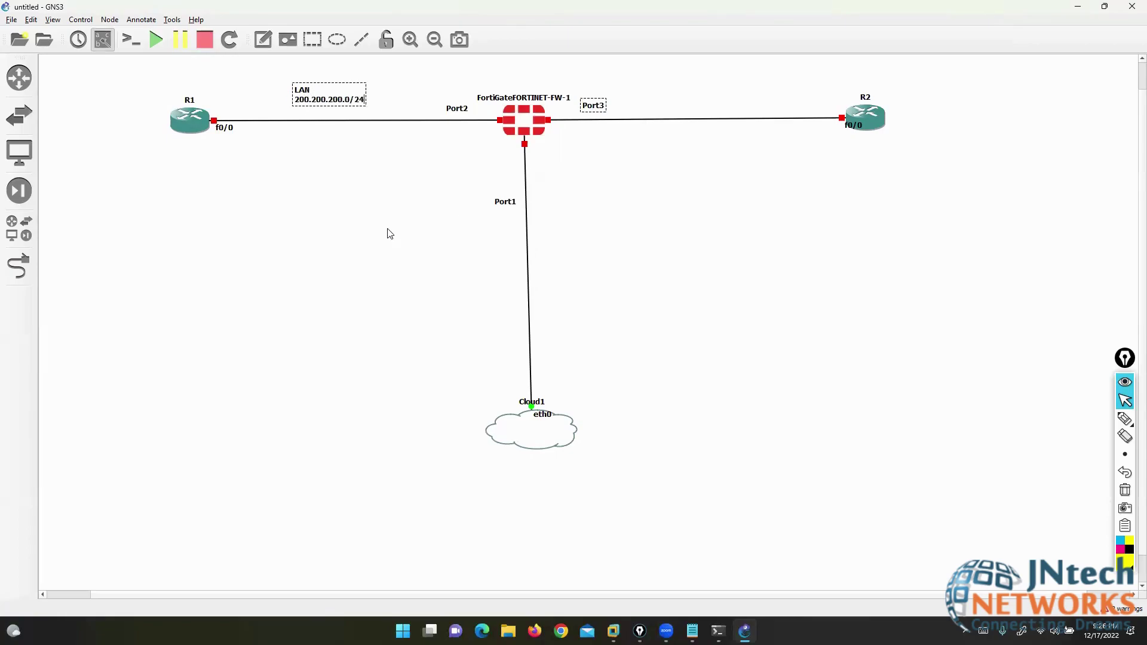
click(316, 196)
- Add a 'WAN 10.1.23.0/24' note above the R2 link and tidy the f0/0, Port3 and Port2 labels
click(263, 40)
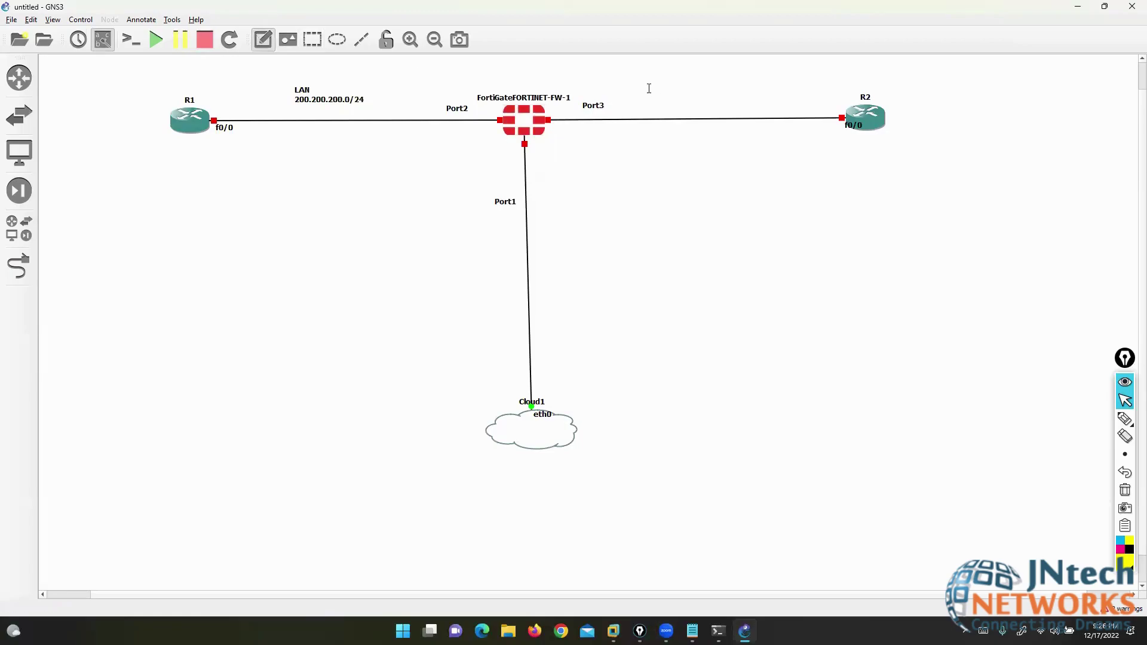
click(654, 88)
text(WAN )
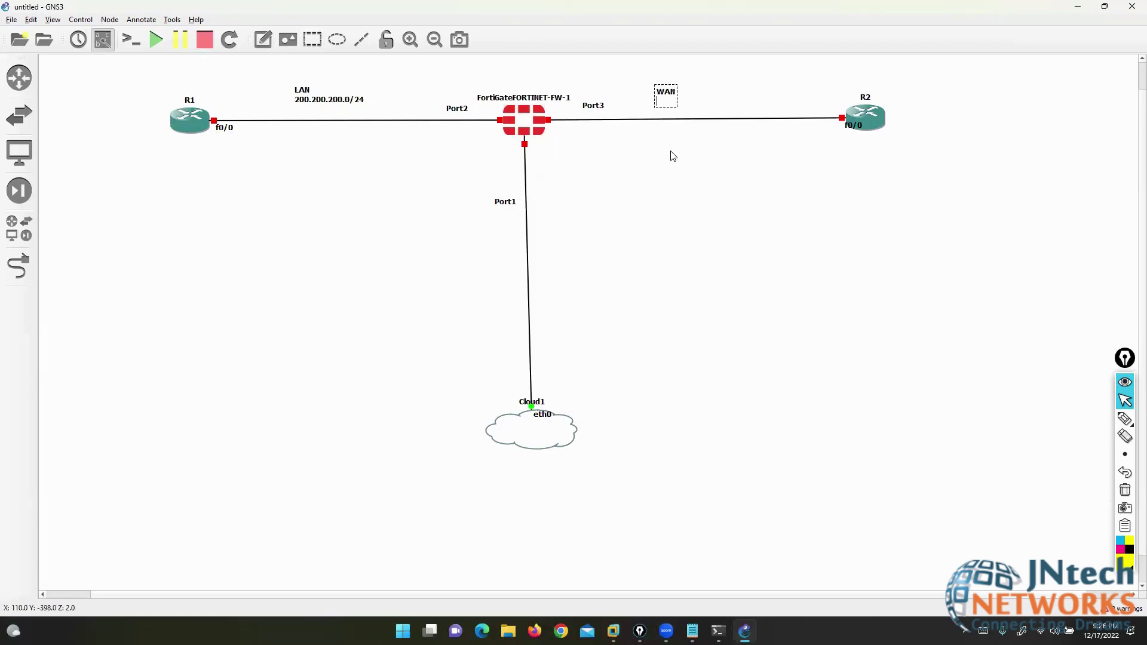
text(10.1.23.0/24)
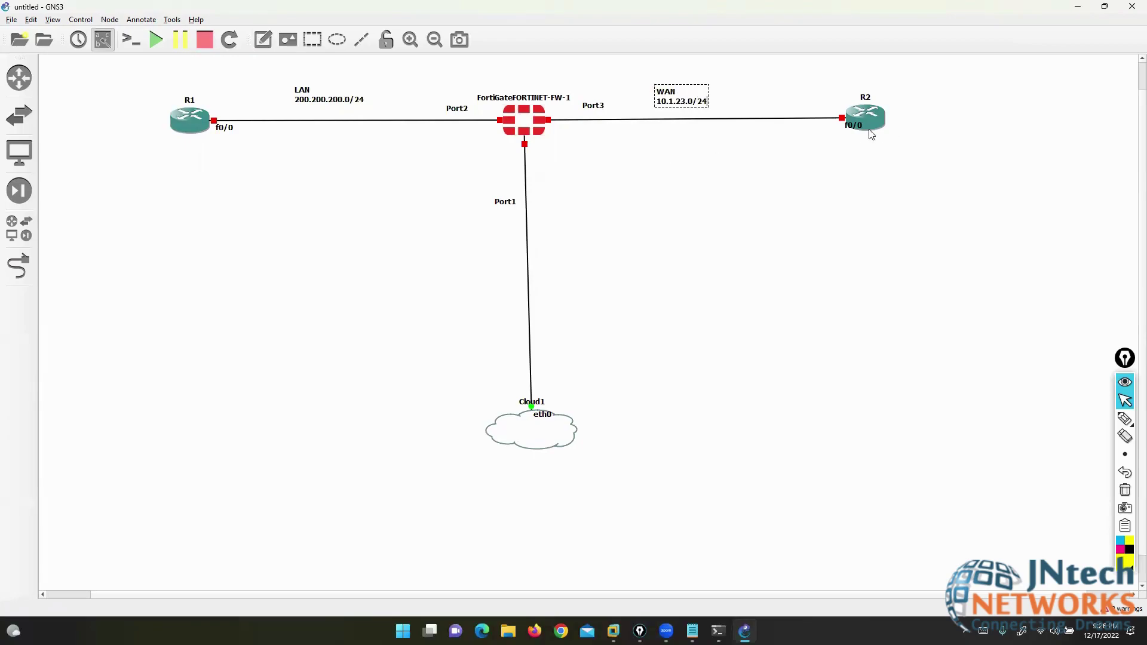
drag(854, 126, 831, 108)
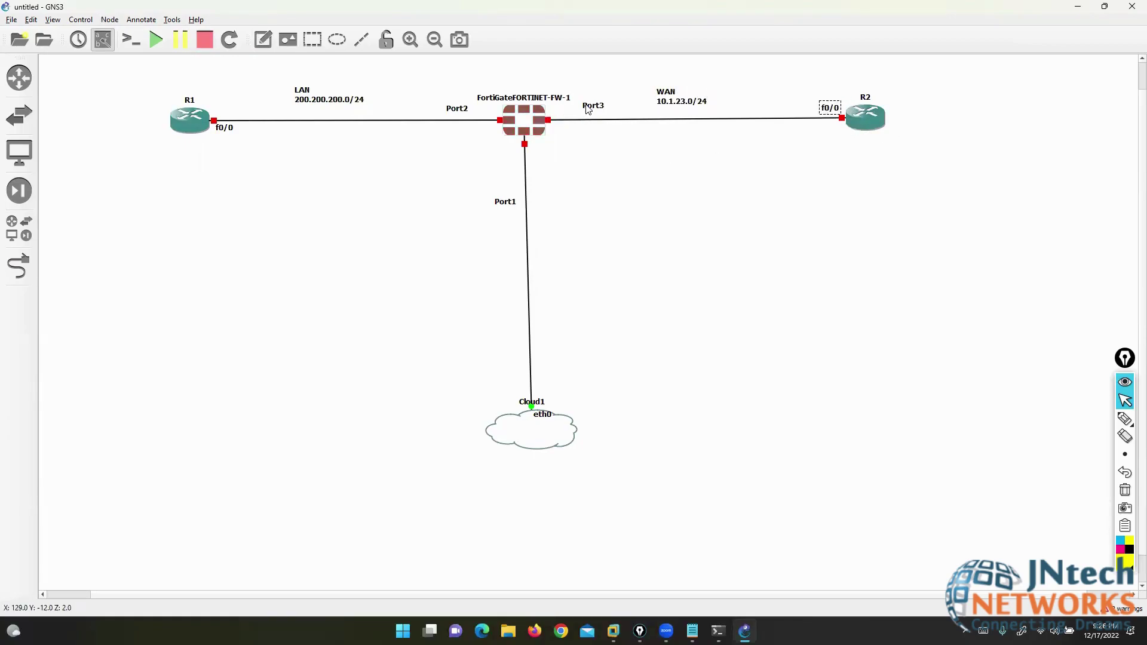
drag(589, 109, 568, 113)
drag(457, 109, 479, 114)
- Add a '1.1.1.1/32' note to the left of R1
click(262, 41)
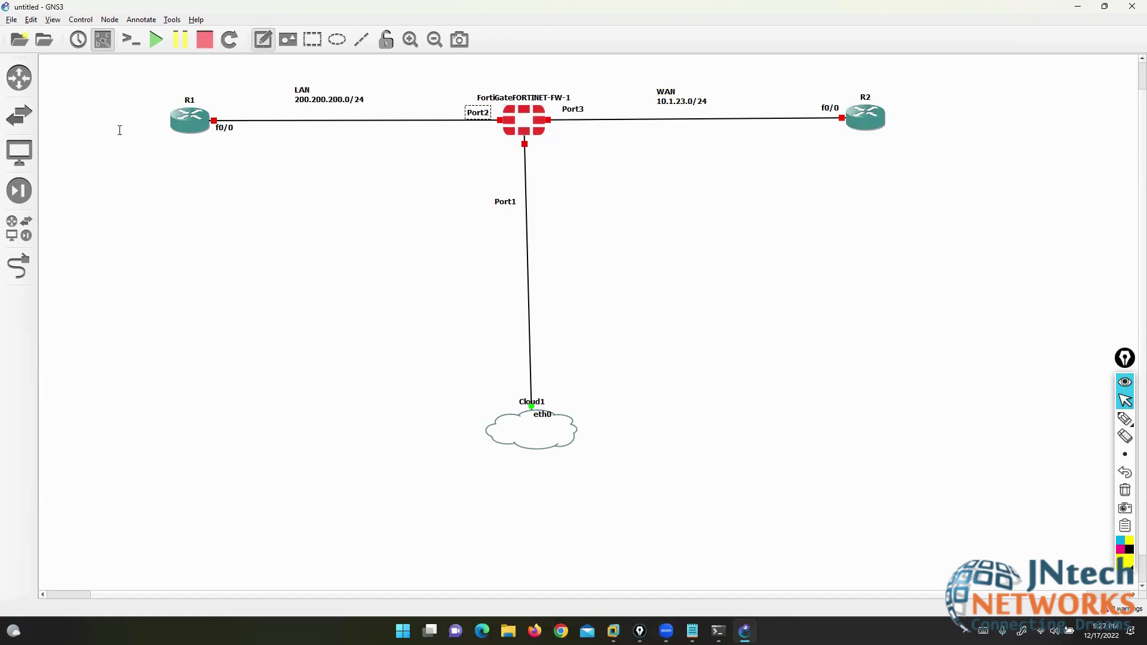
click(123, 117)
text(1.1.1.1/3)
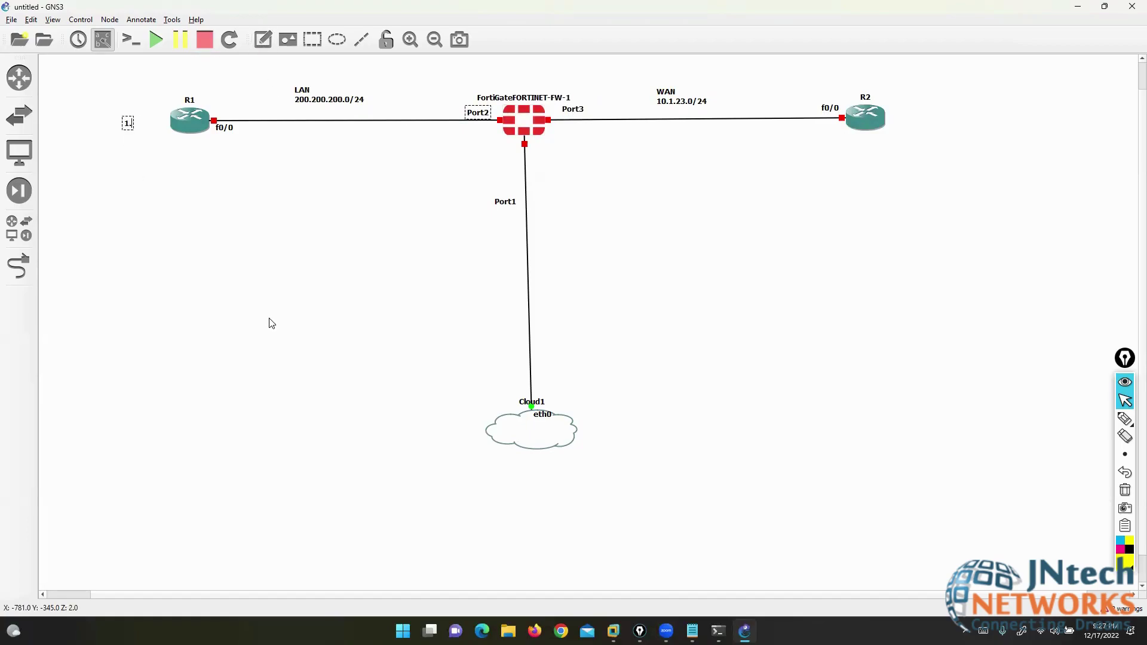
text(2)
click(255, 291)
- Add a '2.2.2.2/32' note to the right of R2
click(263, 40)
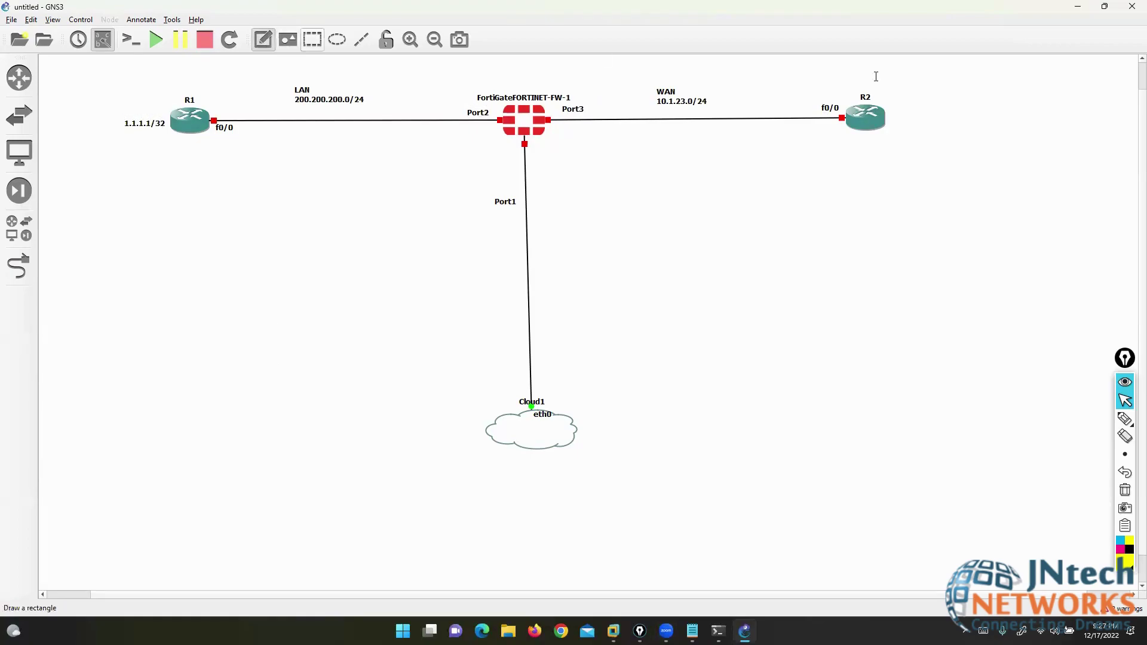
click(891, 111)
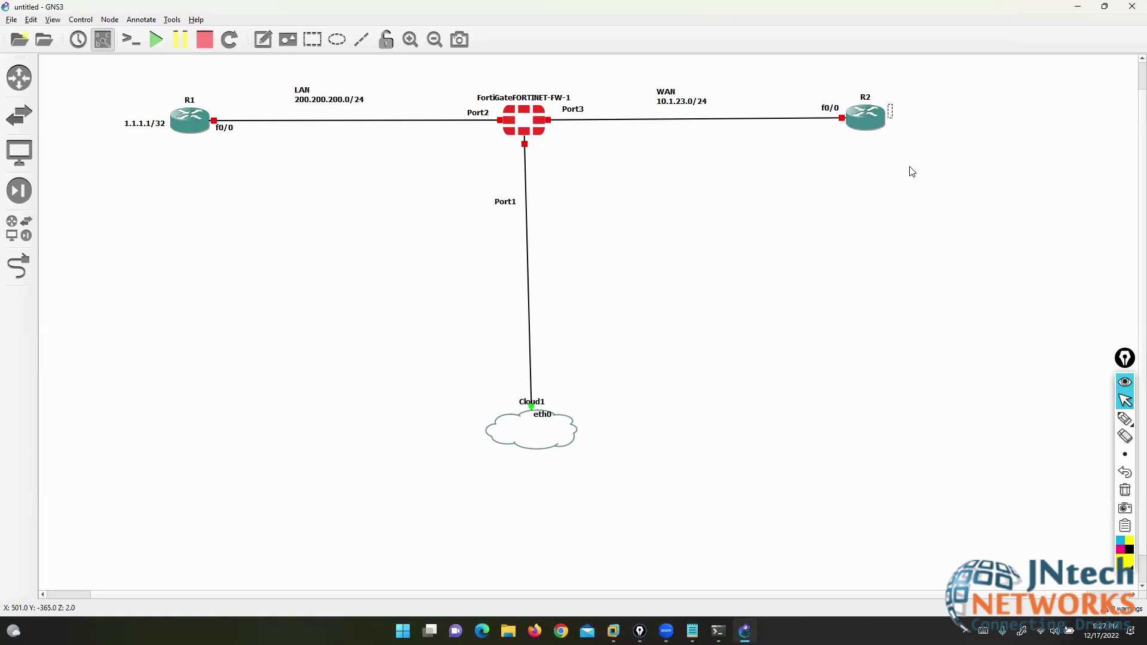
text(2.2.2.2/)
key(BackSpace)
key(BackSpace)
key(BackSpace)
text(.2/32)
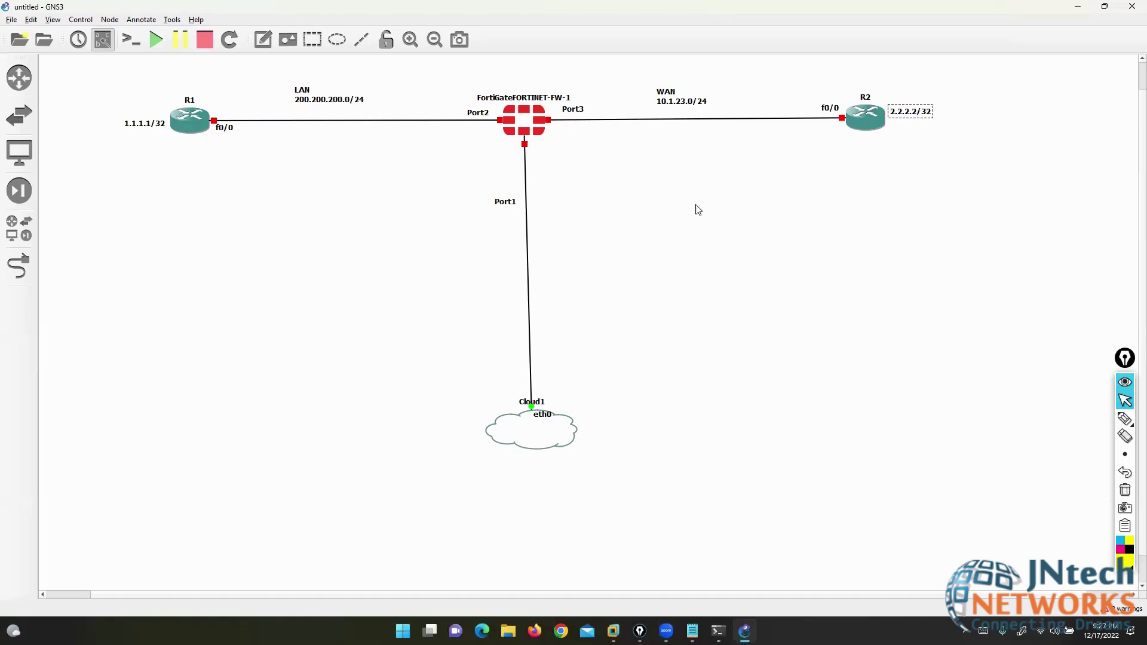
click(649, 194)
- Start the FortiGate and open its console, widening the console window
right_click(518, 115)
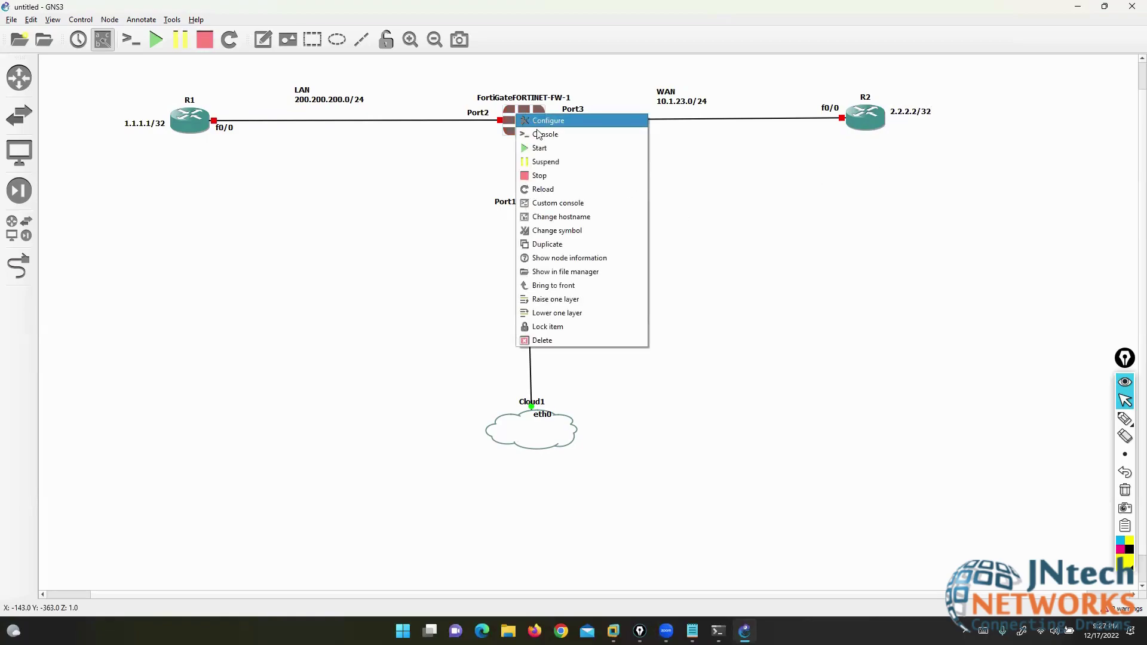
click(538, 148)
right_click(528, 128)
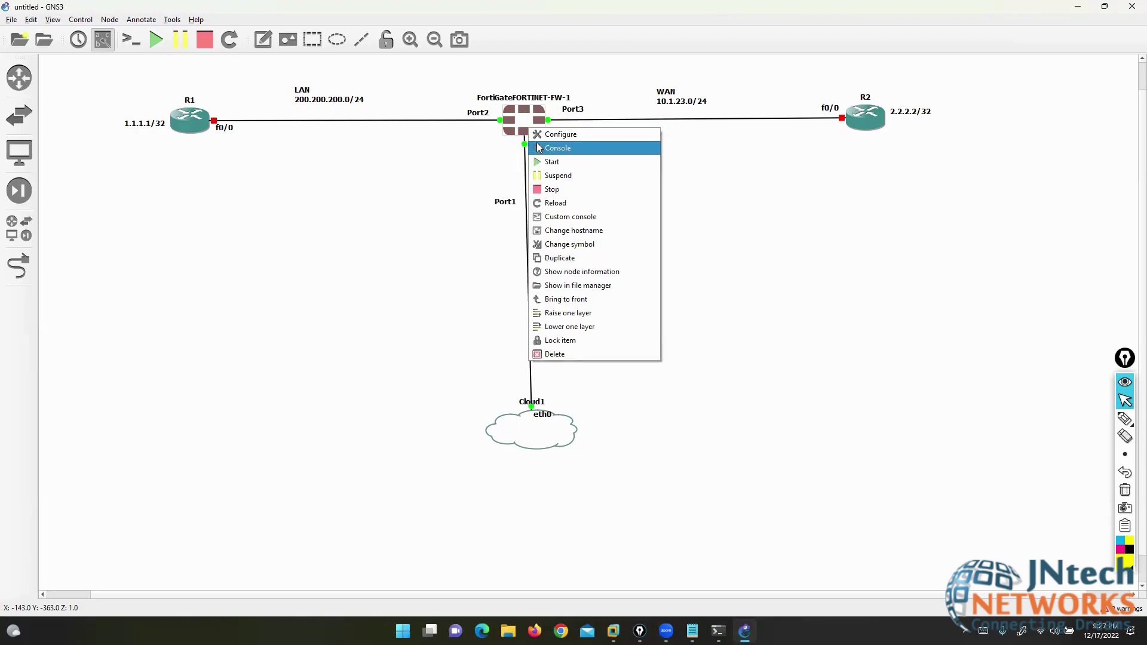
click(541, 149)
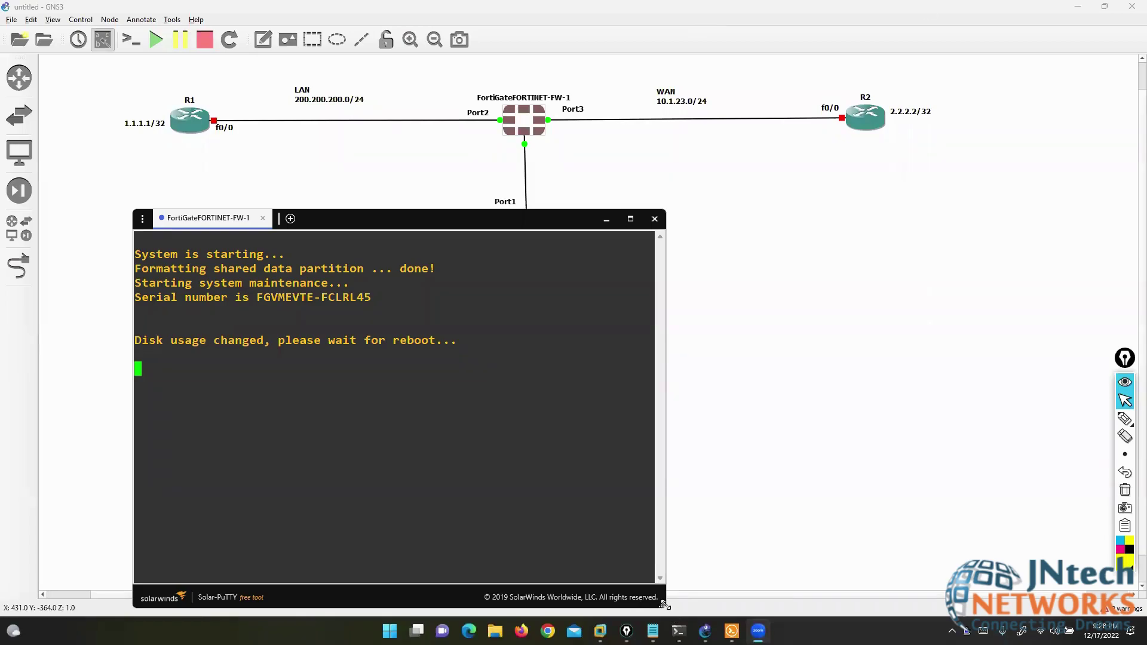
drag(663, 605, 1014, 592)
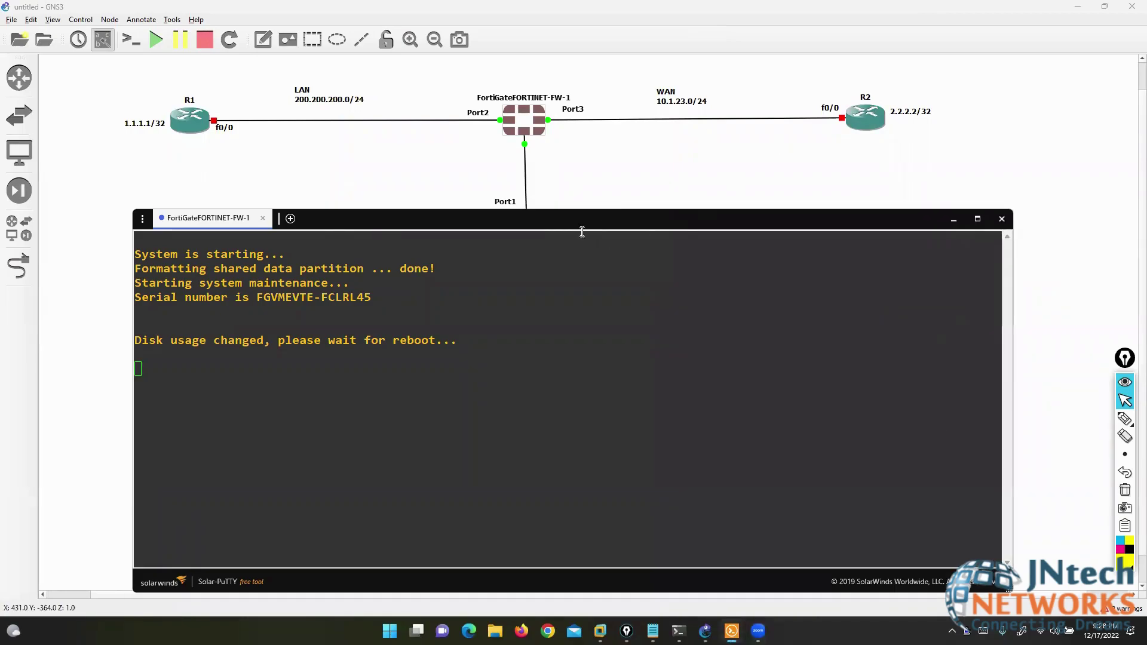
click(637, 236)
drag(566, 218, 618, 216)
- Start R1 and R2 and open a console session to each
right_click(192, 121)
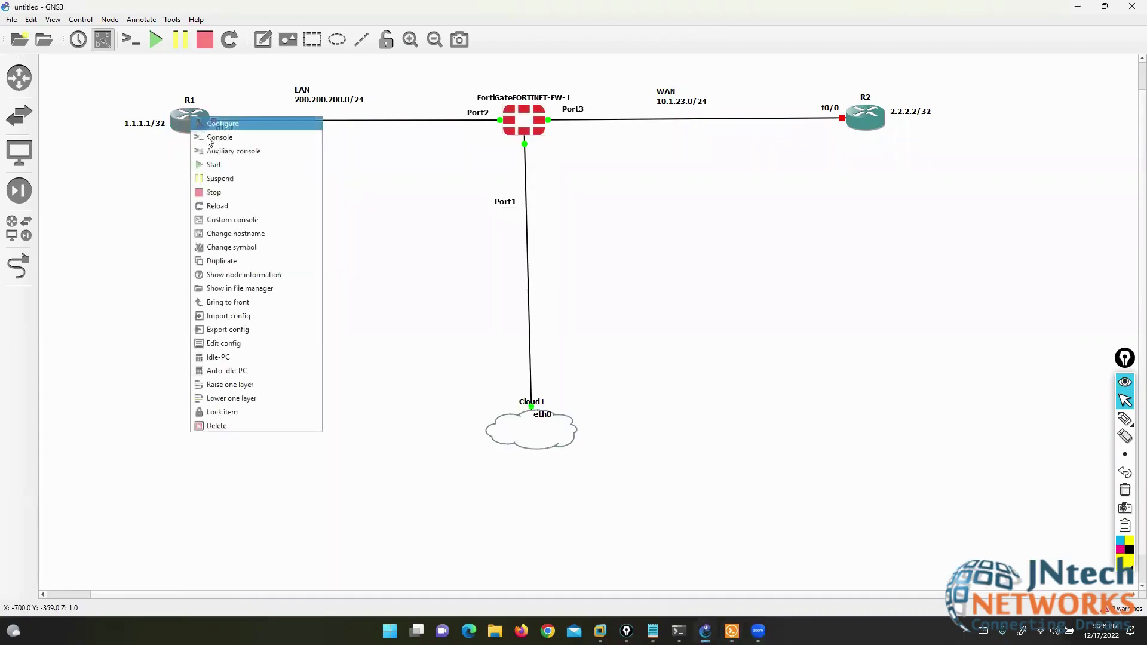
click(215, 151)
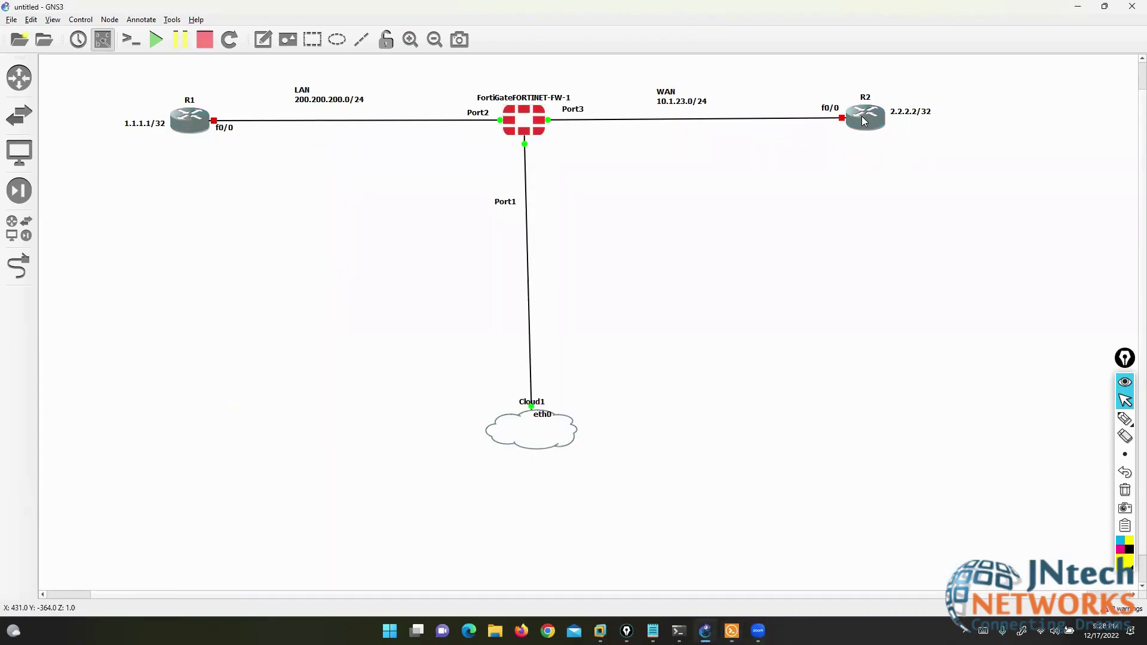
right_click(862, 116)
click(888, 167)
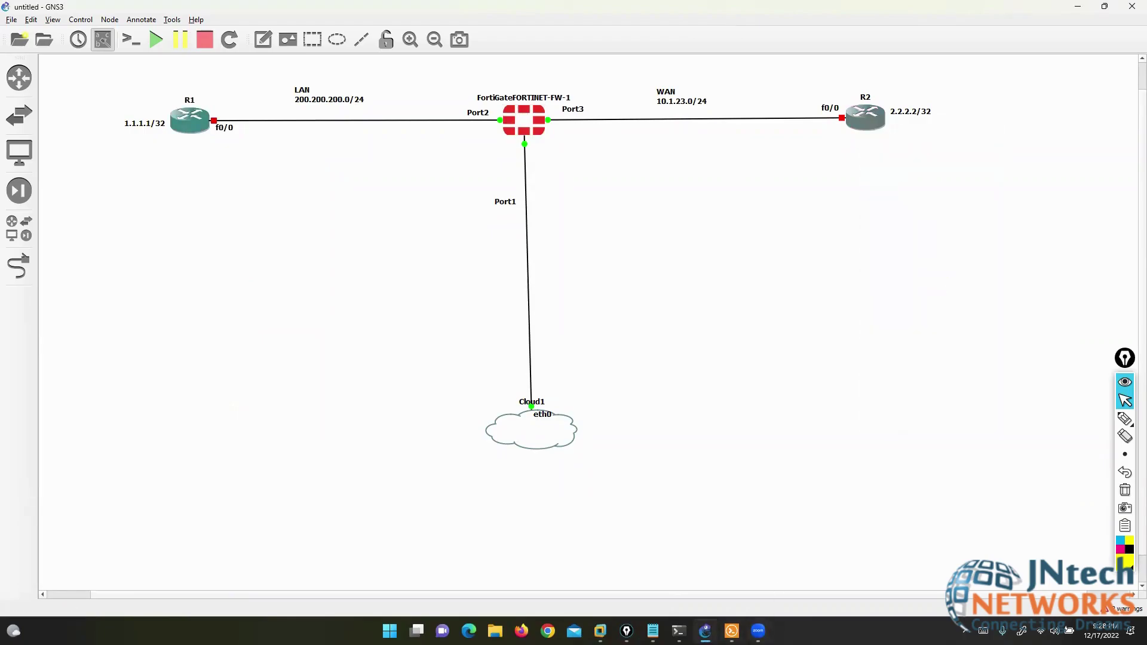
right_click(197, 129)
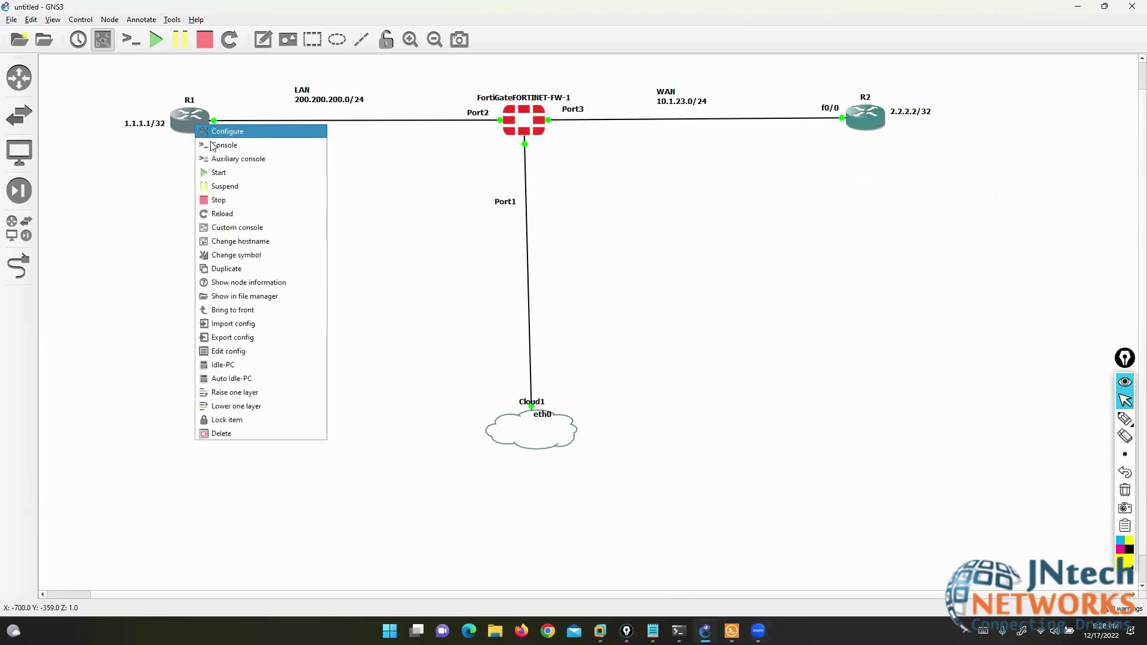
click(226, 147)
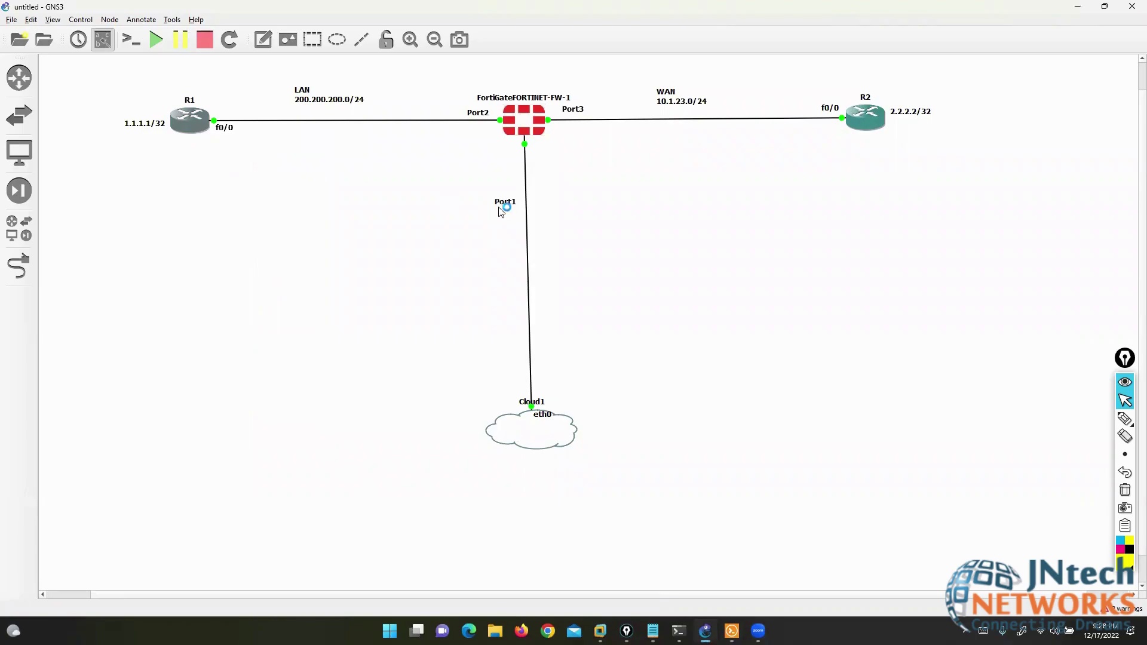
right_click(868, 123)
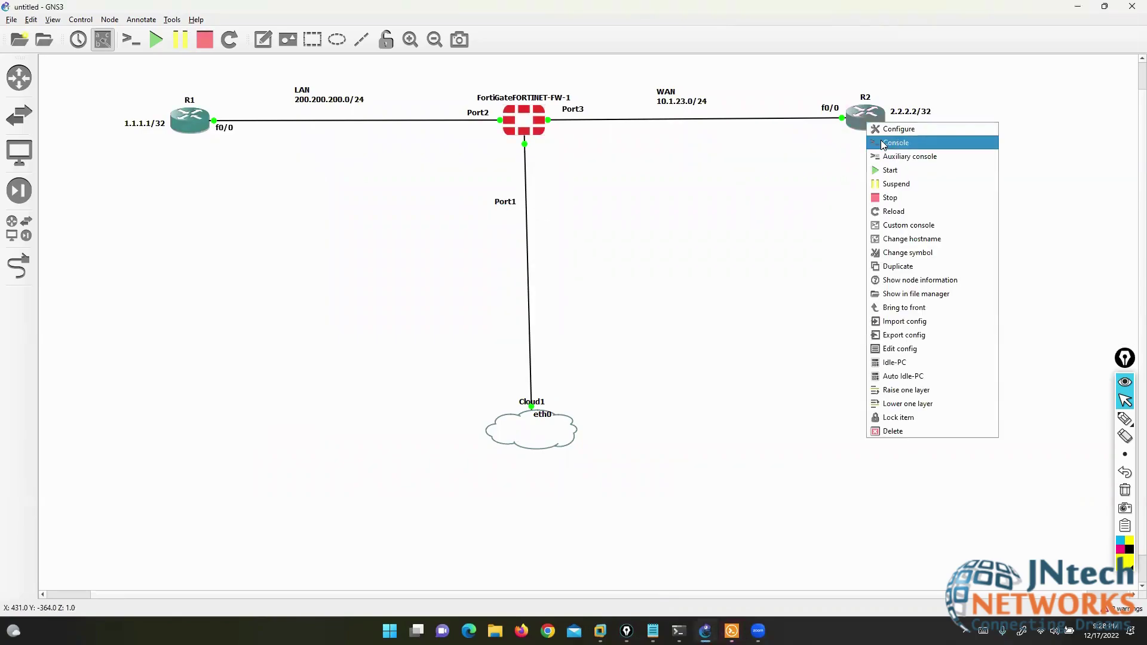
click(882, 144)
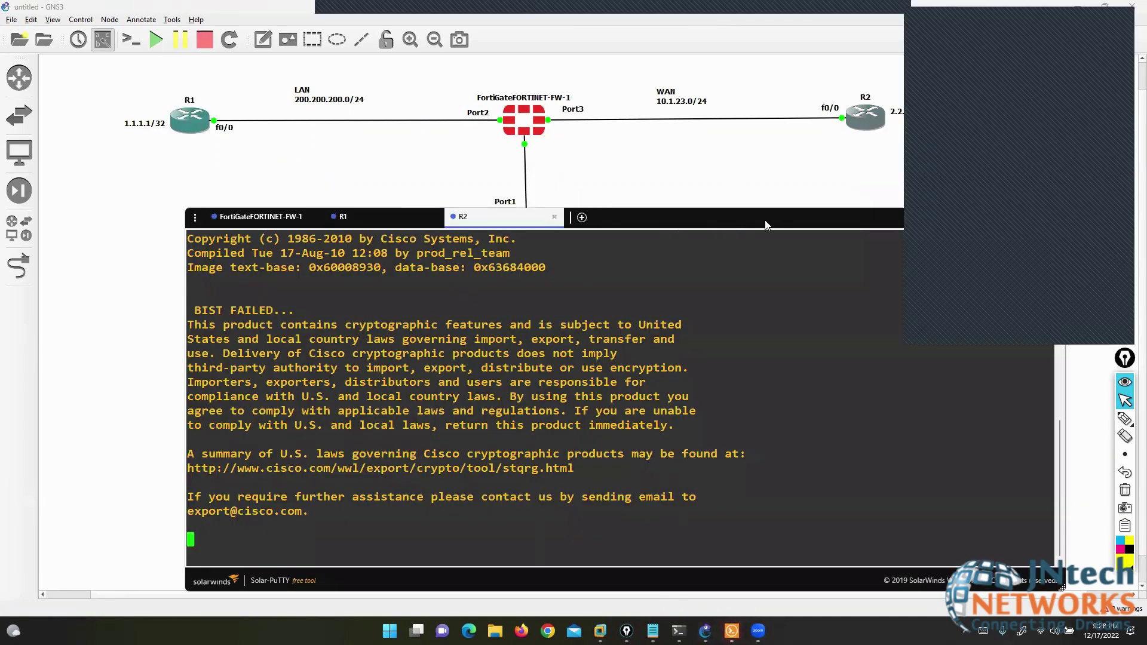
- Keep the FortiGate-FW-1 console in front to watch it reboot, briefly checking R1's boot log
click(257, 217)
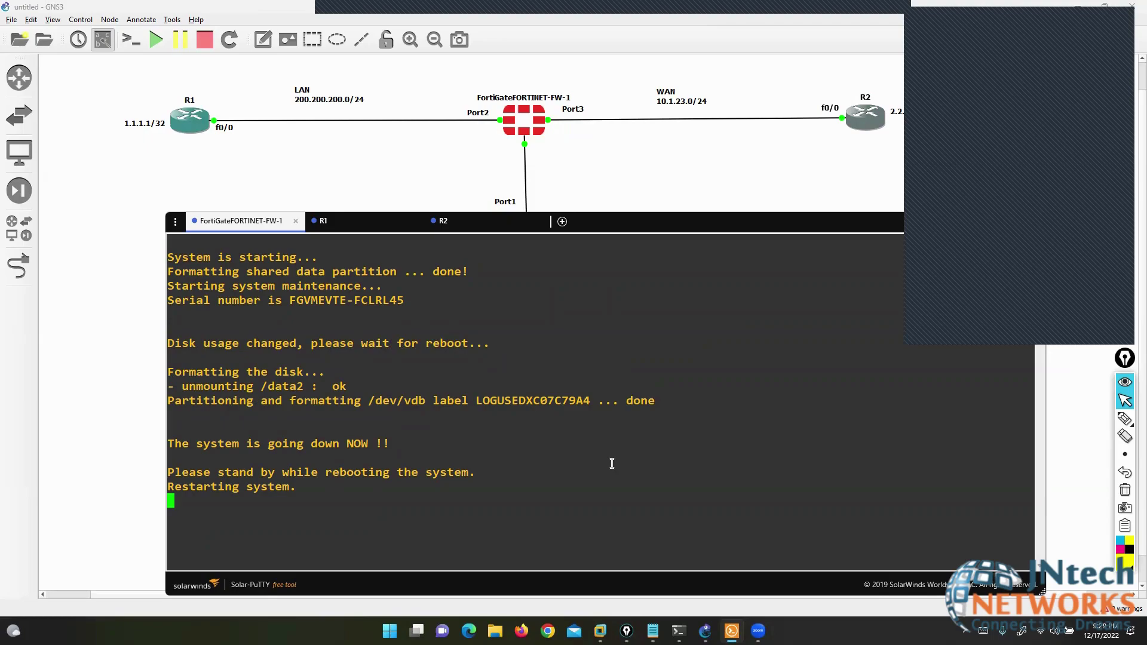
click(347, 225)
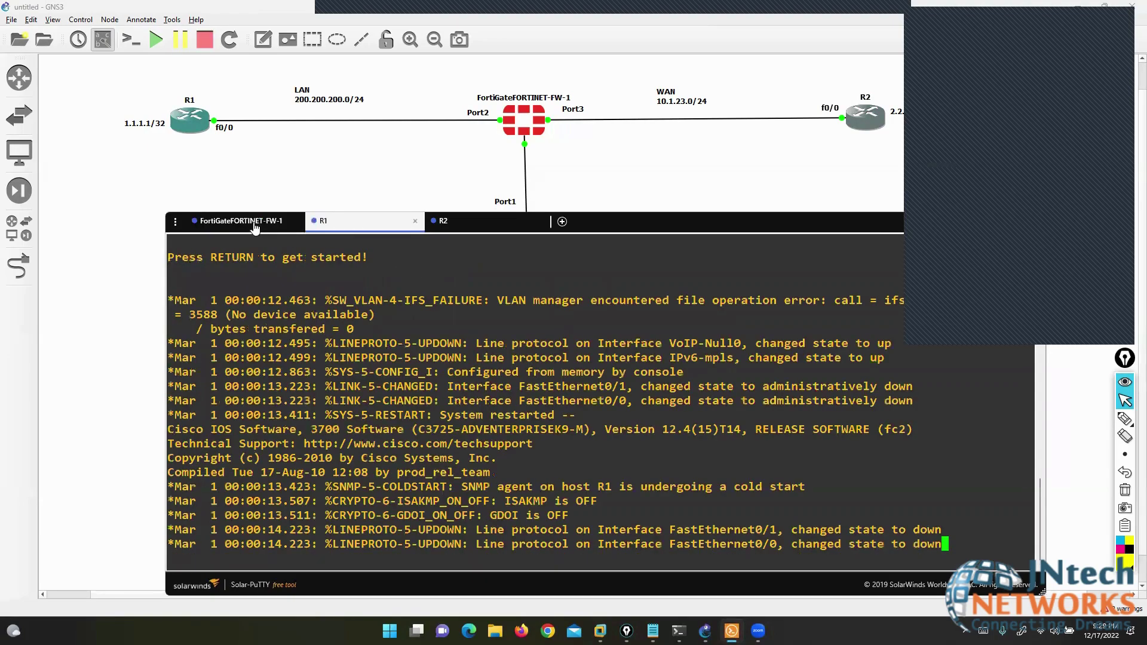
click(272, 221)
click(330, 9)
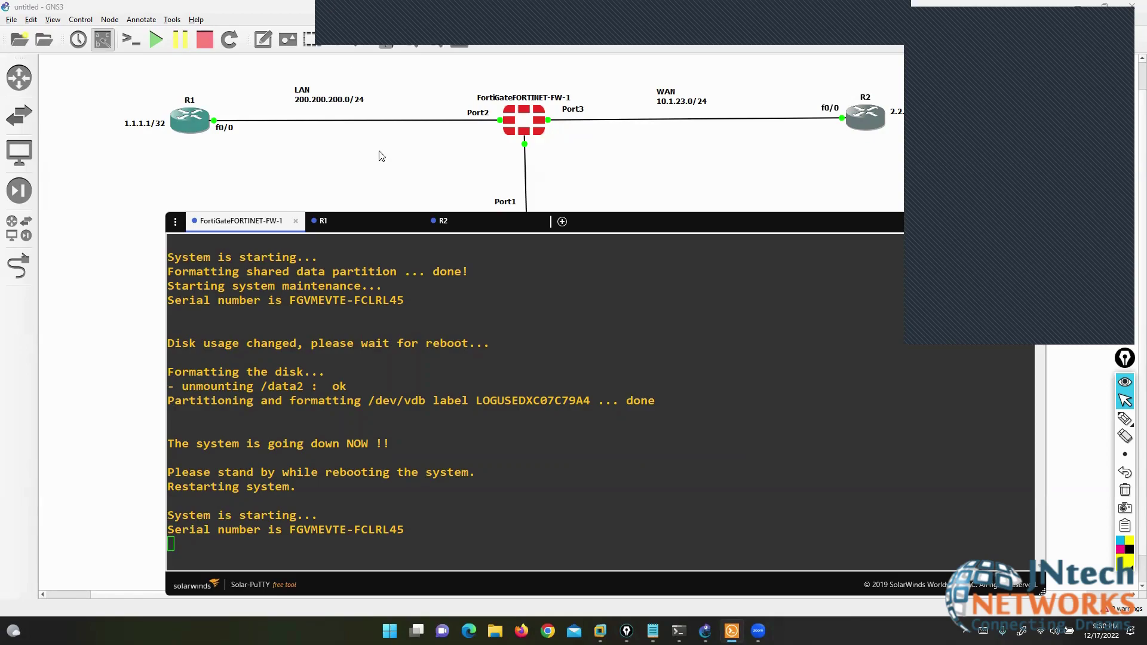
- Log in to the FortiGate CLI as admin and set a new admin password
click(423, 380)
text(AD)
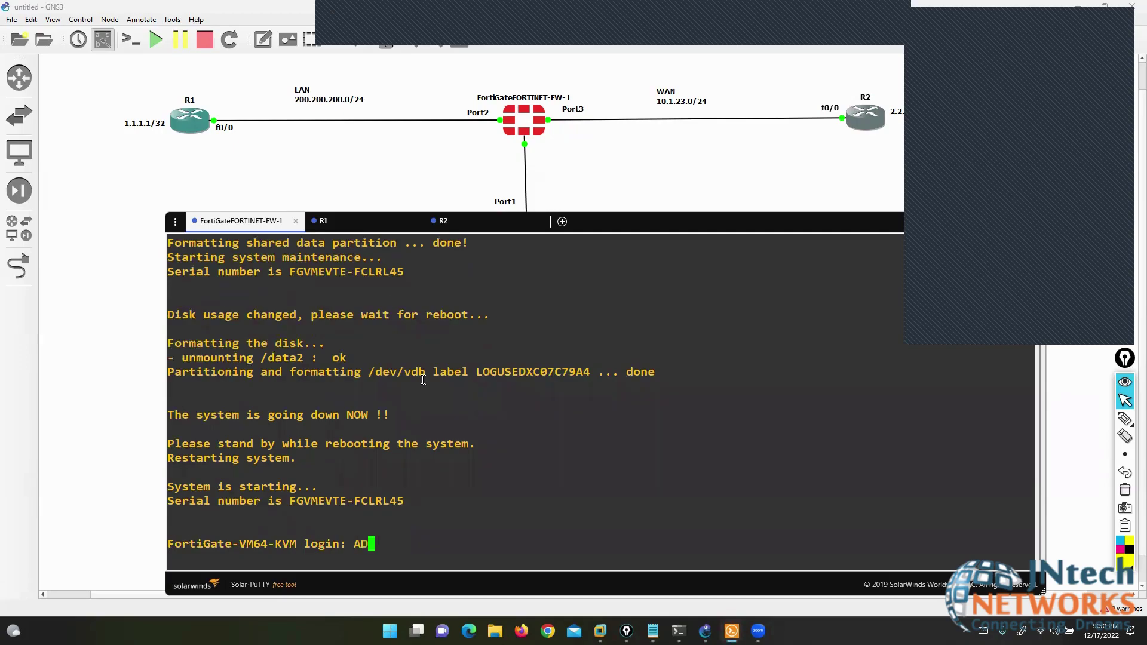
key(BackSpace)
key(BackSpace)
text(admin)
key(Return)
key(Return)
text(123)
key(Return)
text(123)
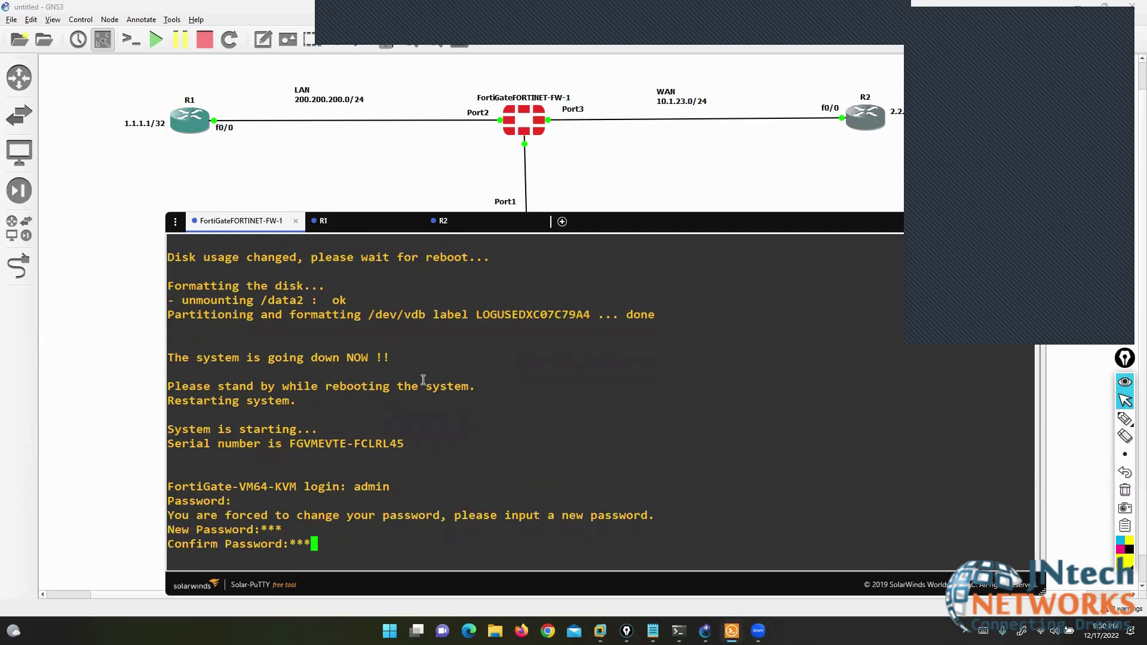
key(Return)
- Under config system interface, edit port1 and set its mode to static
text(cconfig)
key(BackSpace)
key(BackSpace)
key(BackSpace)
key(BackSpace)
key(BackSpace)
key(BackSpace)
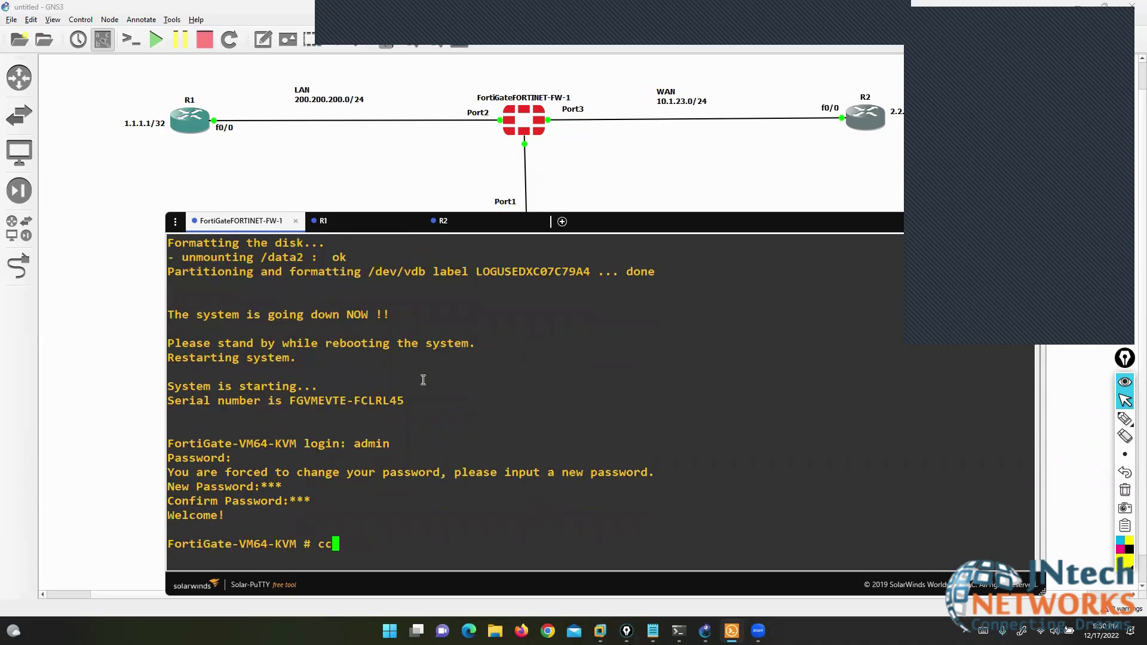
key(BackSpace)
key(BackSpace)
key(BackSpace)
key(Return)
key(Return)
key(Return)
key(Return)
key(Return)
text(config system interface)
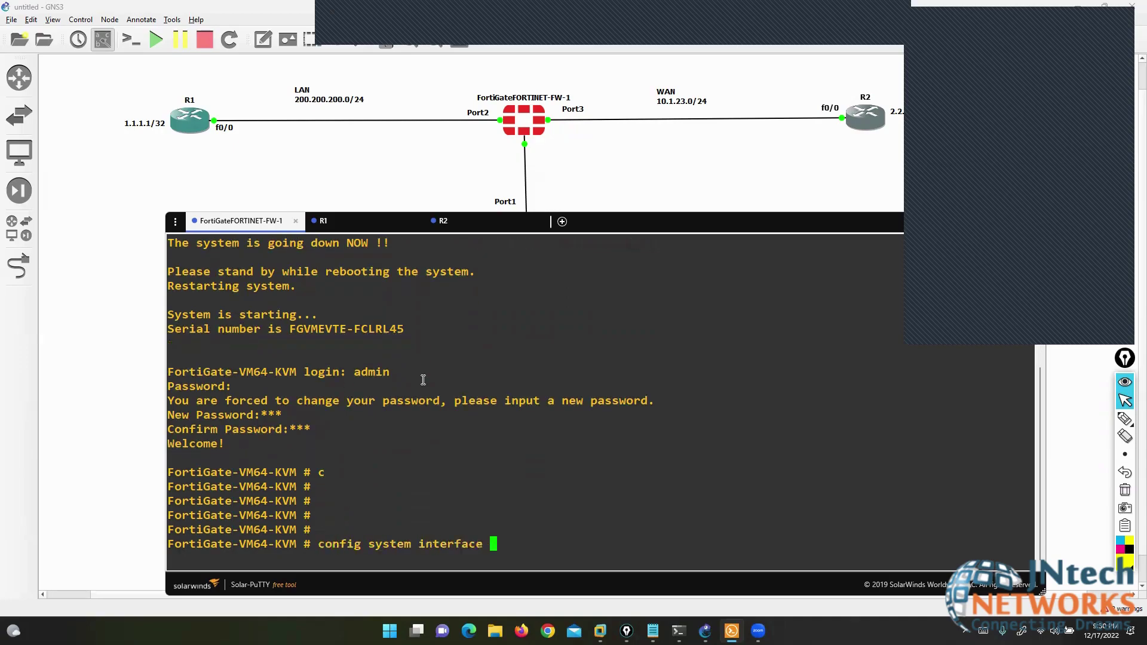
key(Return)
text(edit port1)
key(Return)
key(Return)
text(set )
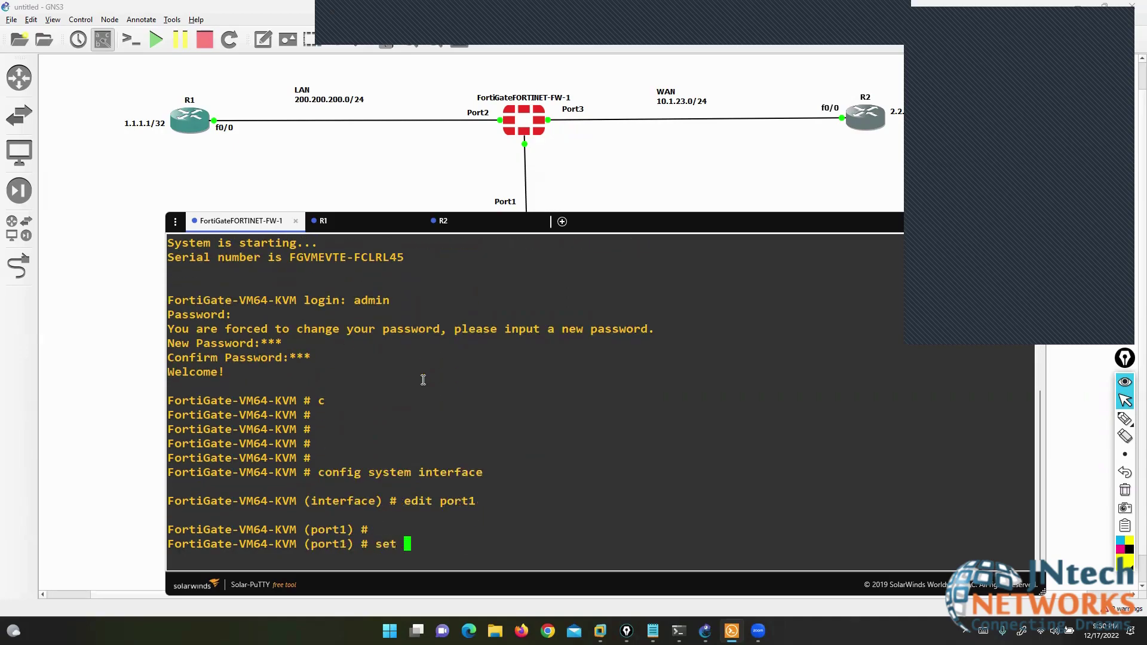
text(mode static)
key(Return)
- Set port1's IP to 192.168.255.190/24 with http, https, ping and ssh access, then end
text(set ip )
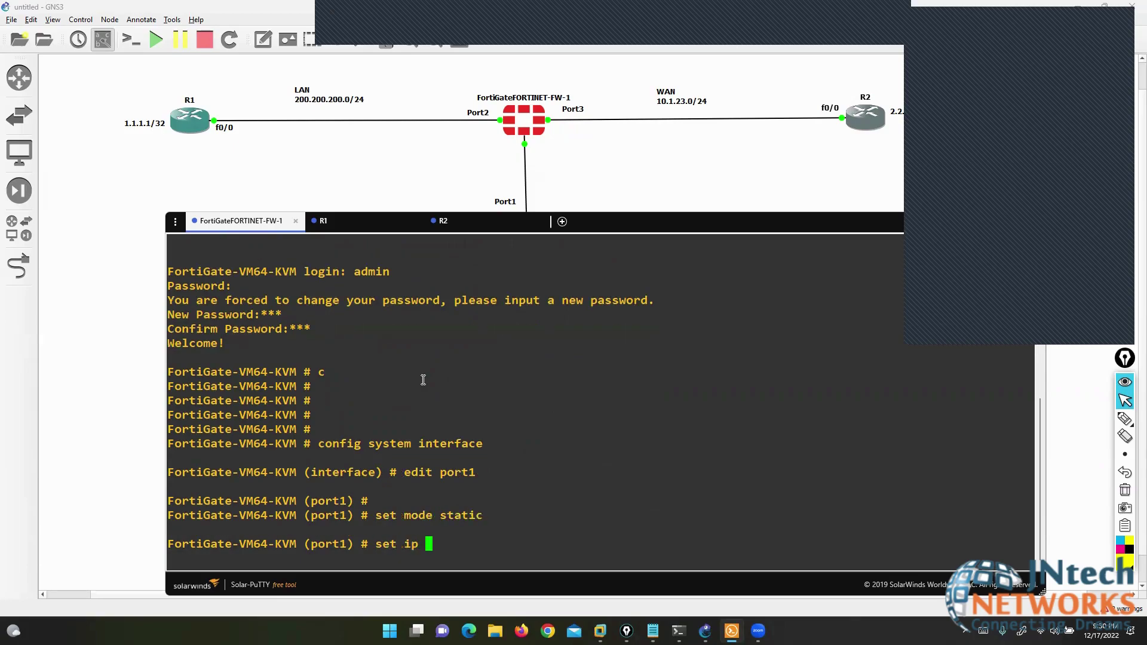
text(192.168)
key(BackSpace)
text(68.255.190/2)
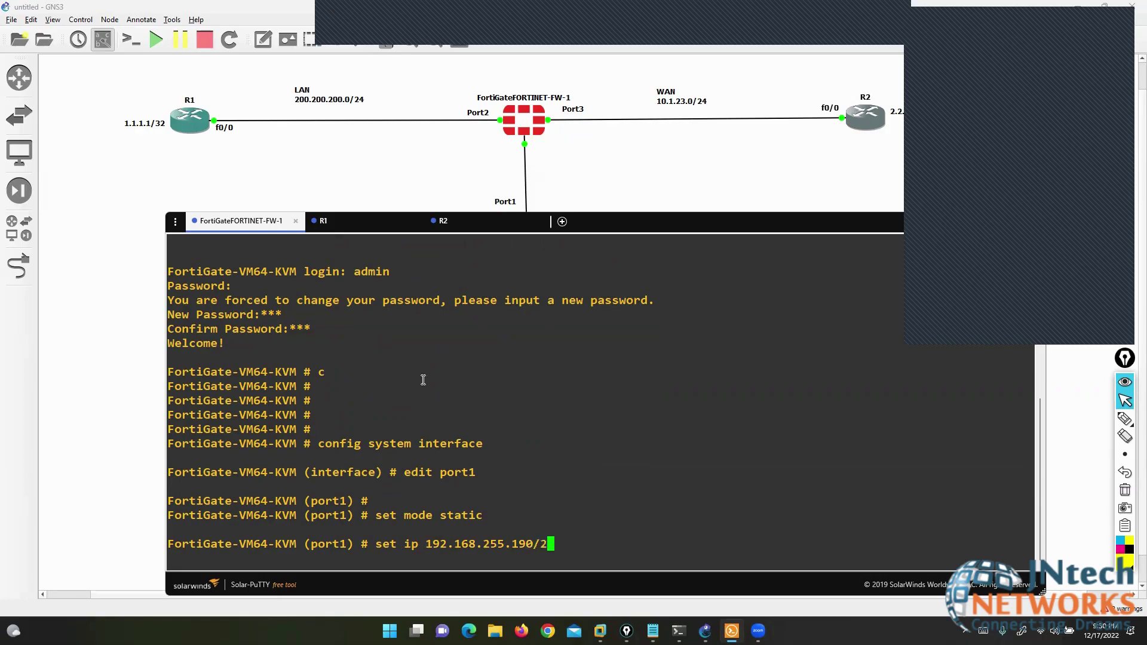
text(4)
key(Return)
text(set allowaccess )
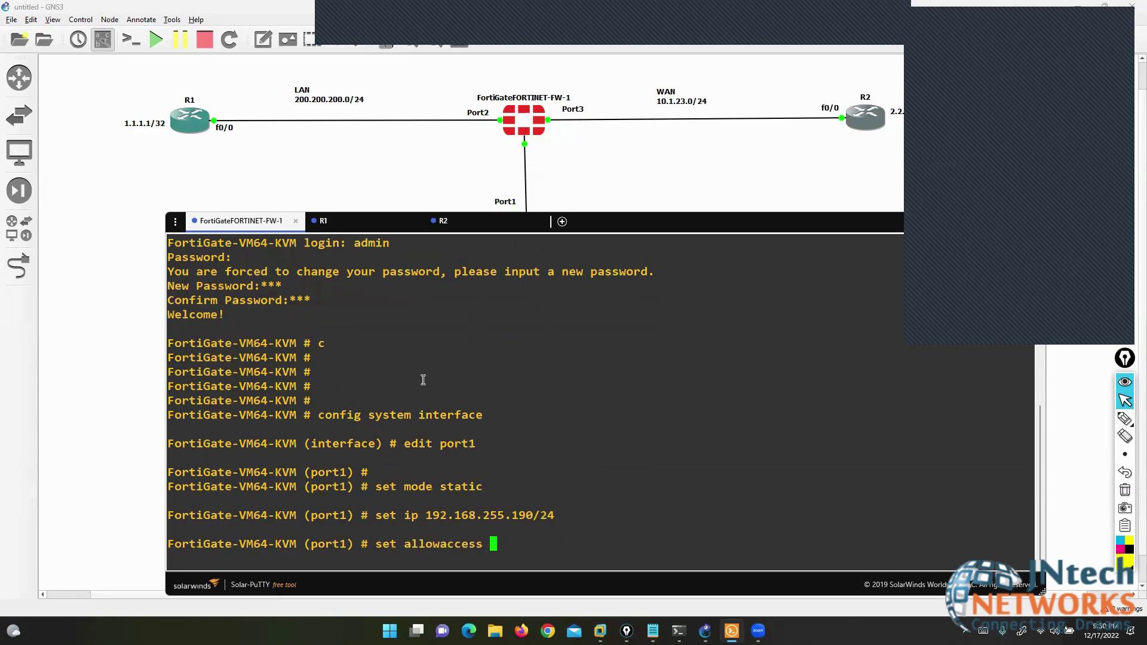
text(http https pi)
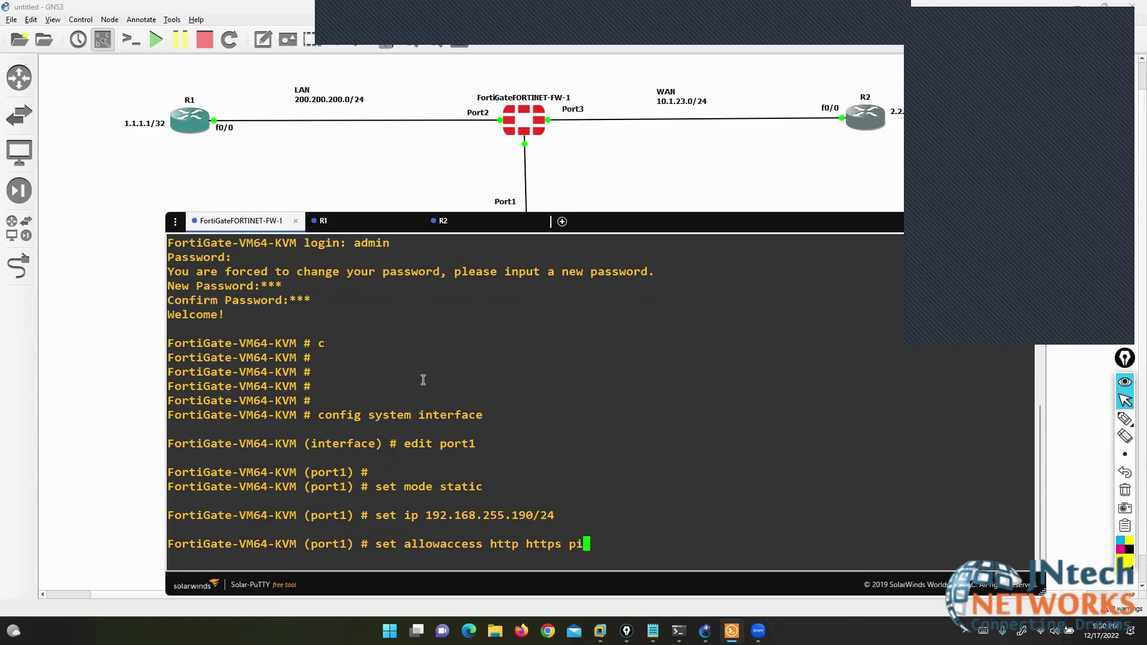
text(ng ssh)
key(Return)
text(end)
key(Return)
key(Return)
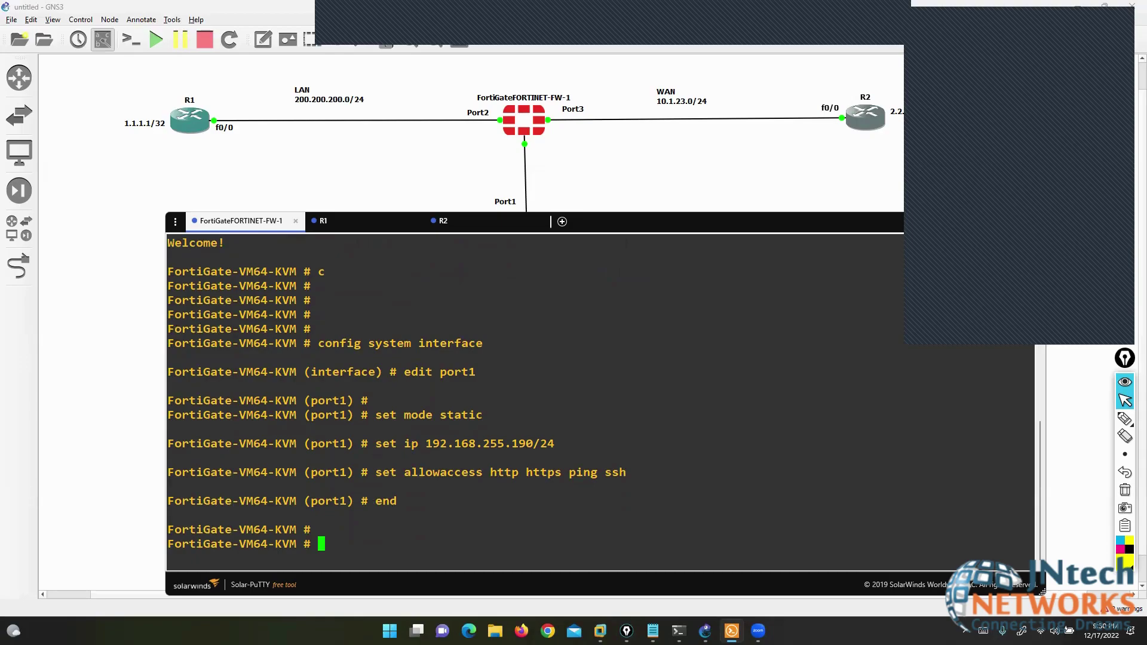
click(523, 631)
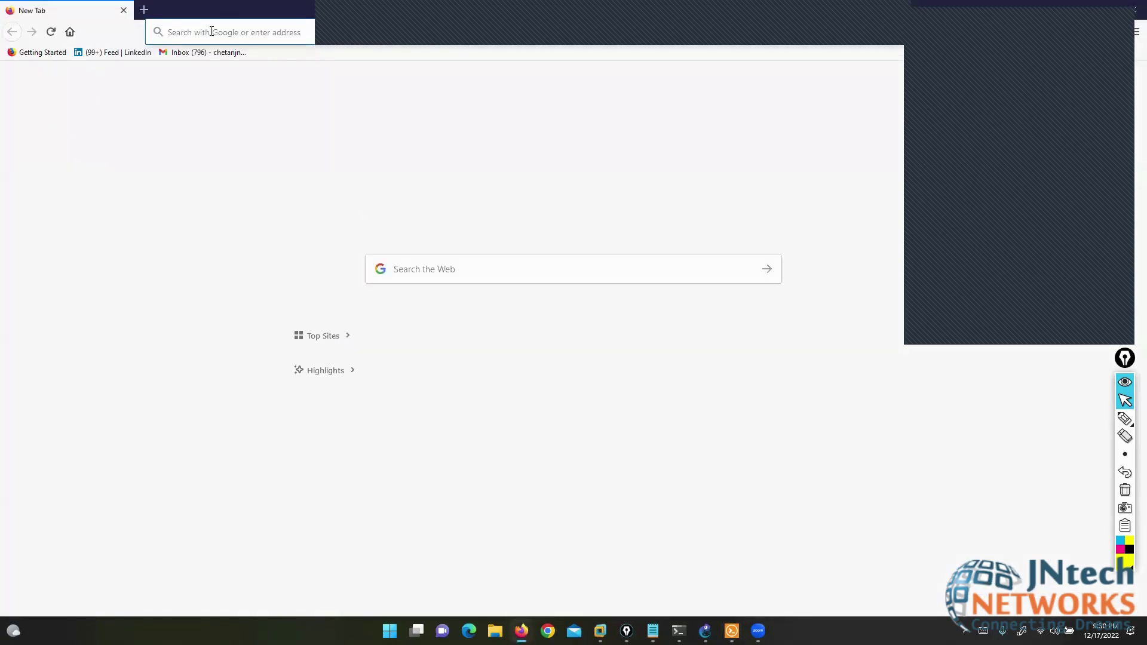
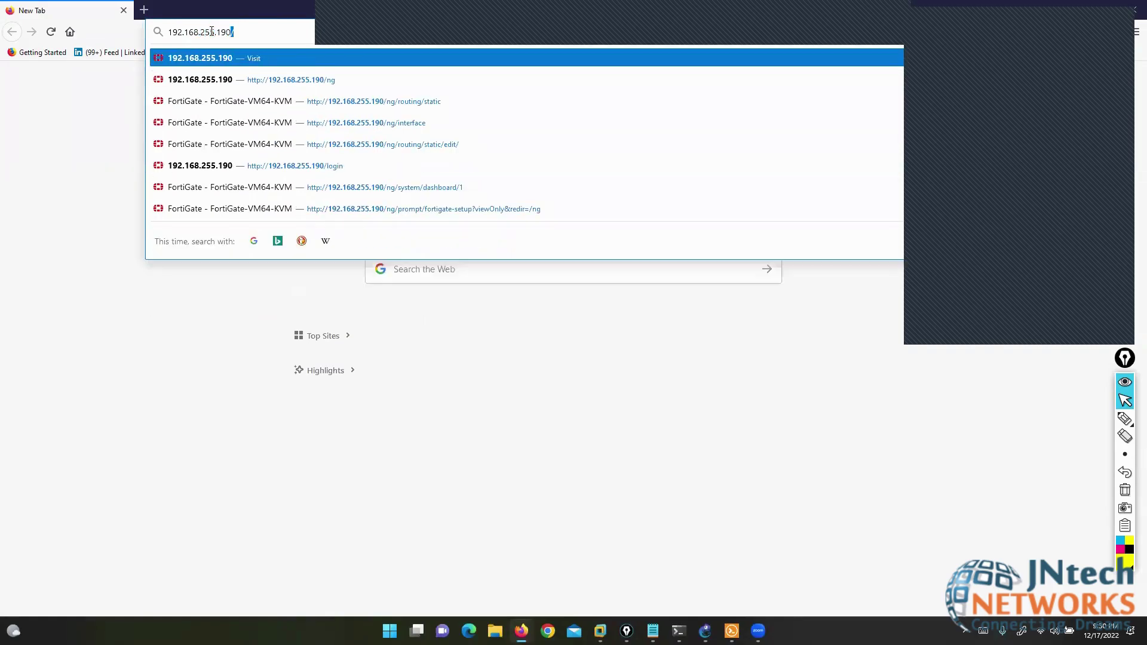
- Browse to 192.168.255.190, log in as admin, and postpone the setup wizard
key(Return)
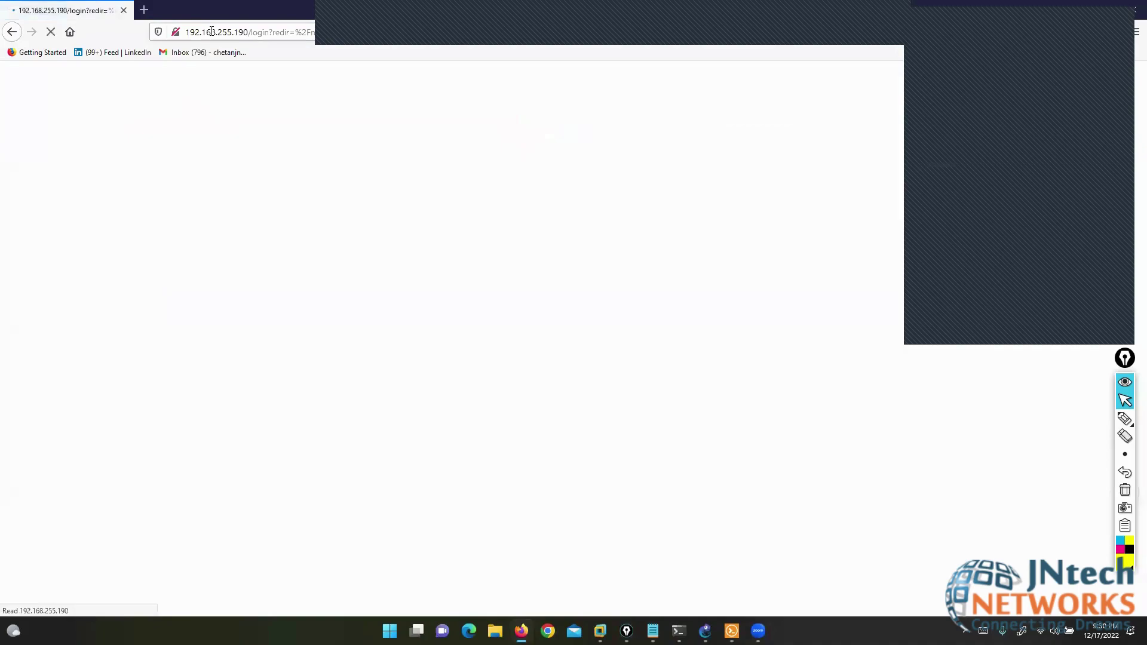
key(Tab)
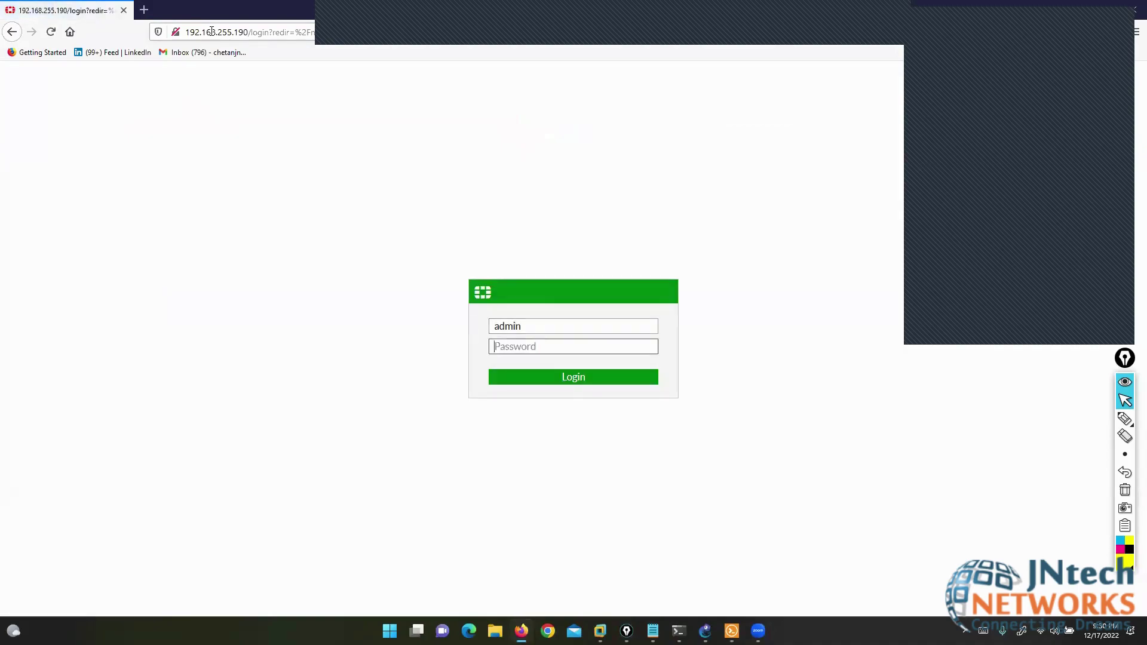
key(Return)
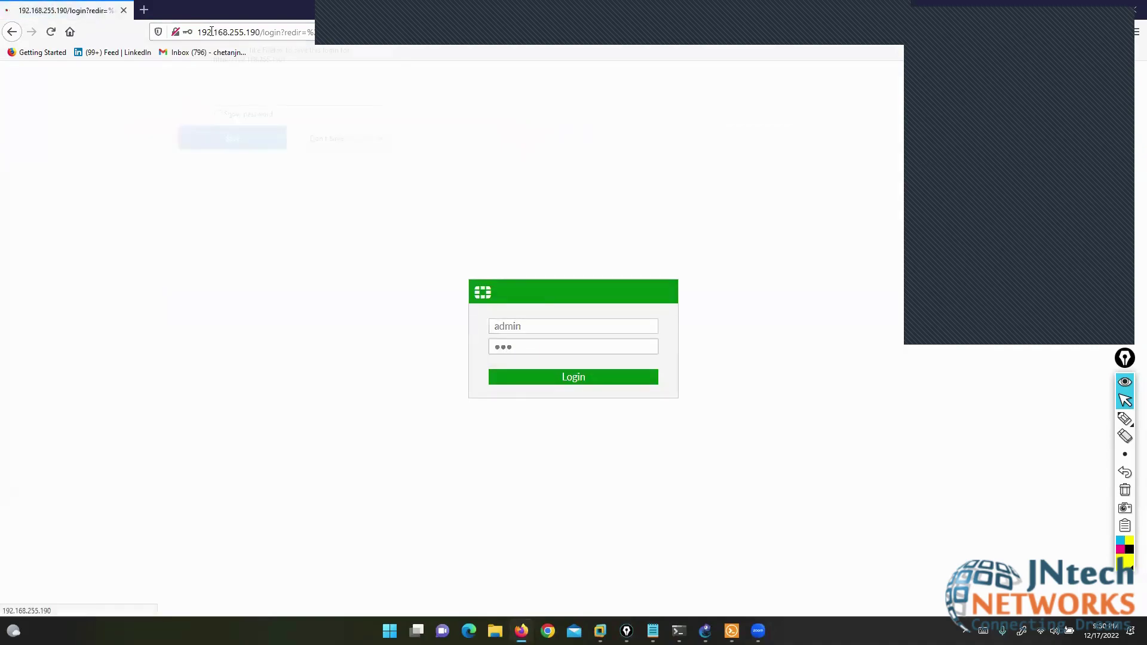
click(314, 147)
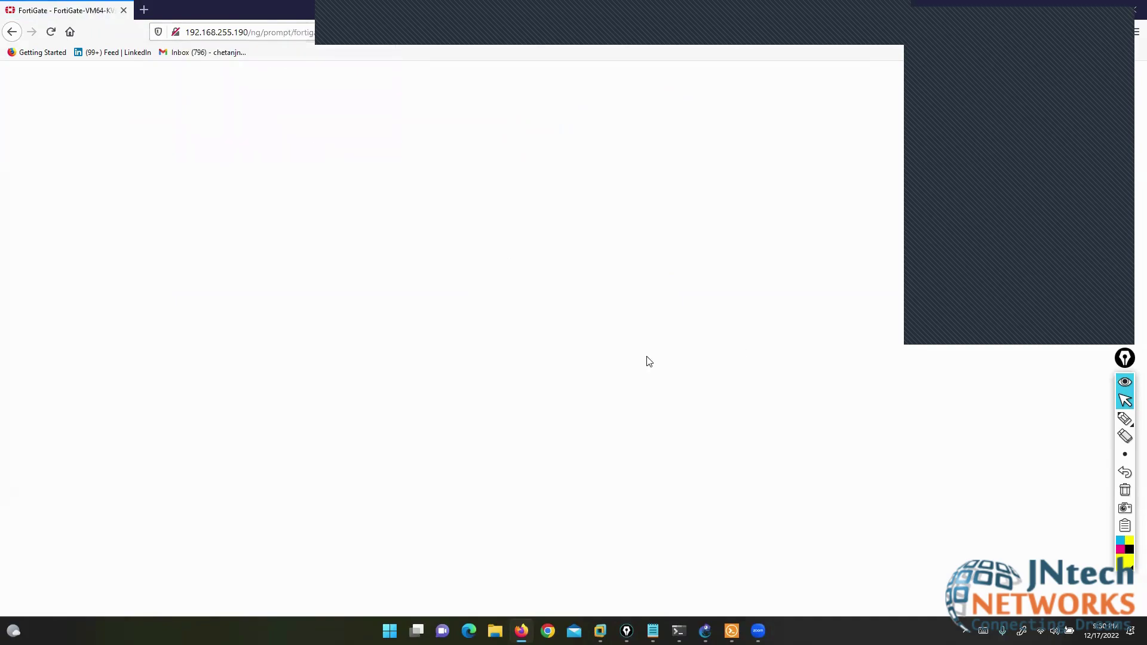
click(614, 394)
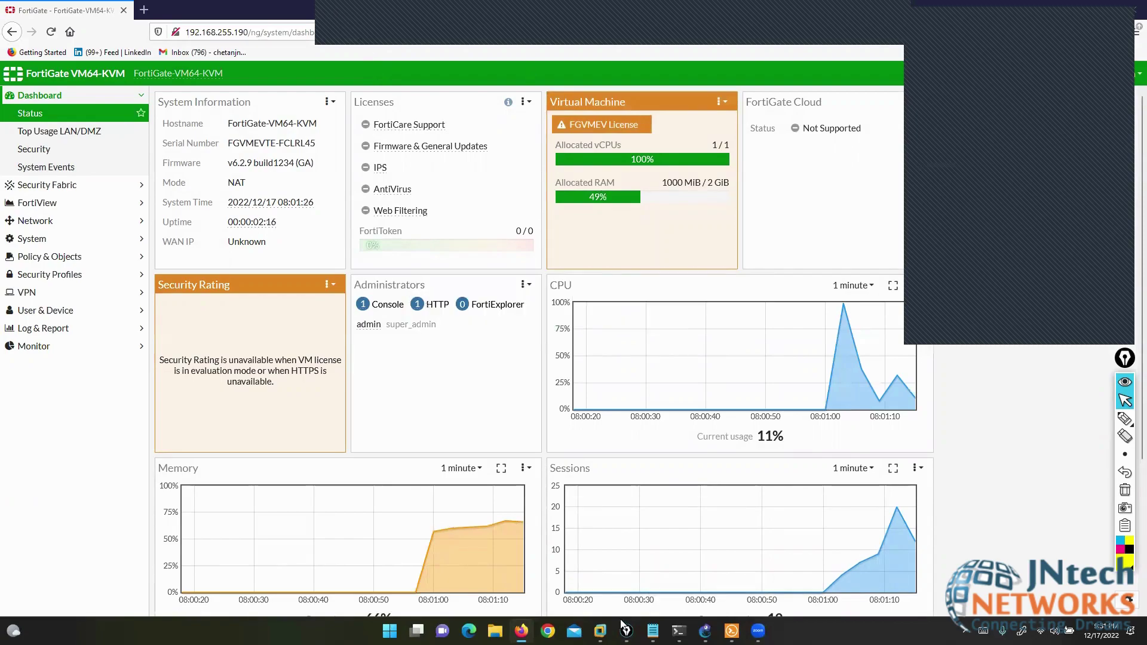
click(548, 631)
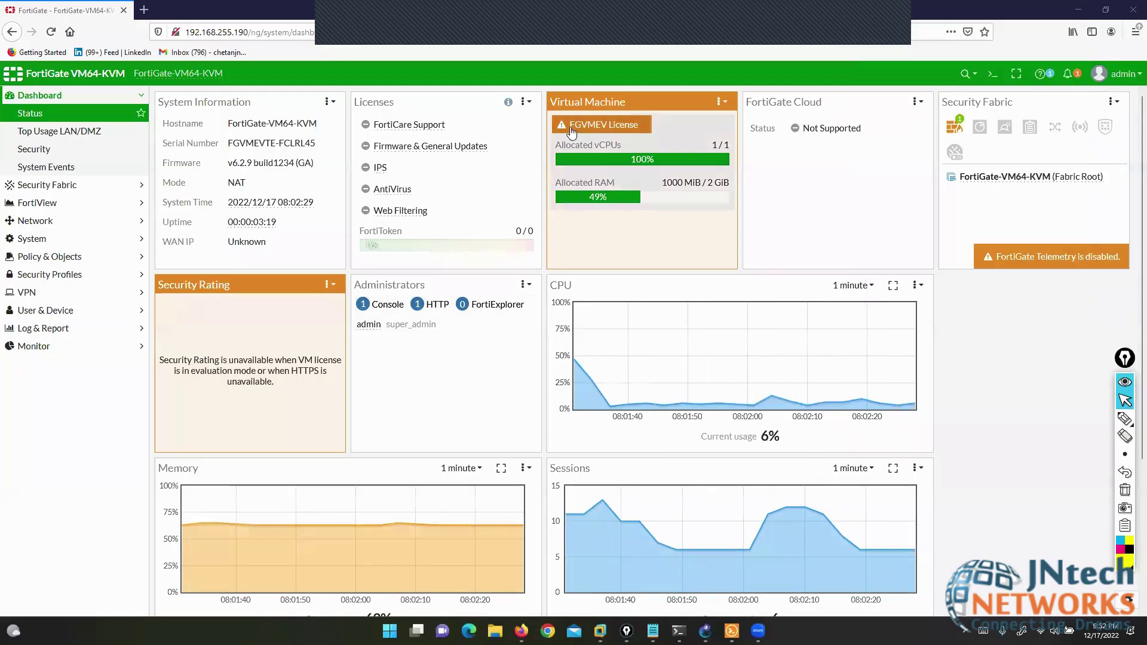
- Open Network > Interfaces and nudge the LAN subnet note in the GNS3 diagram
click(26, 222)
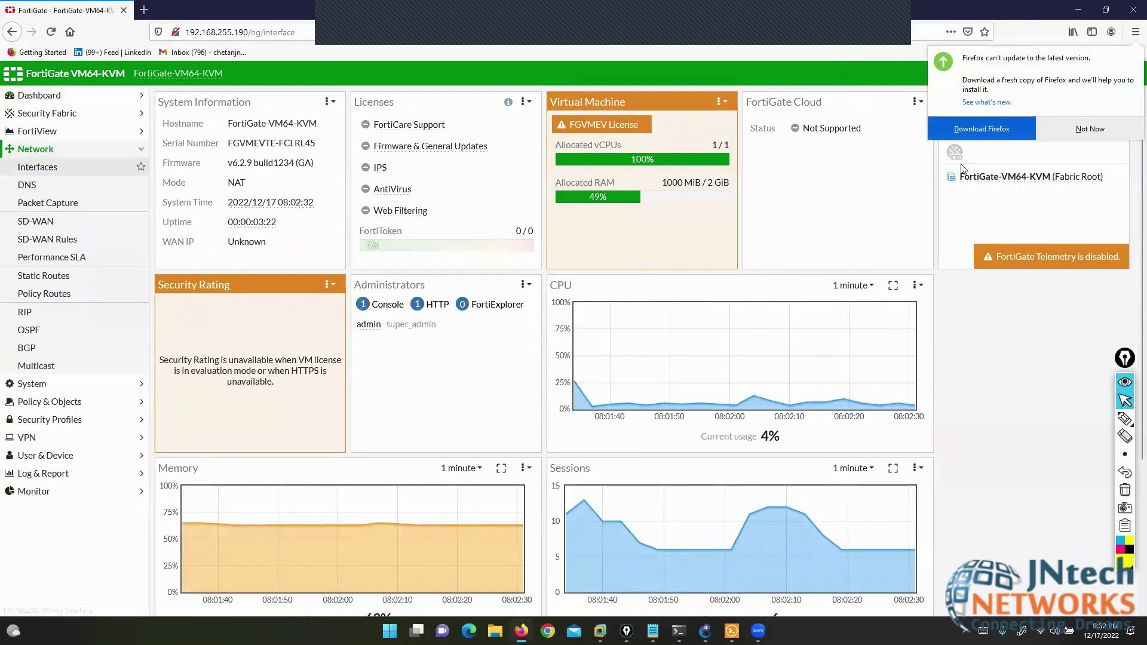
click(1070, 130)
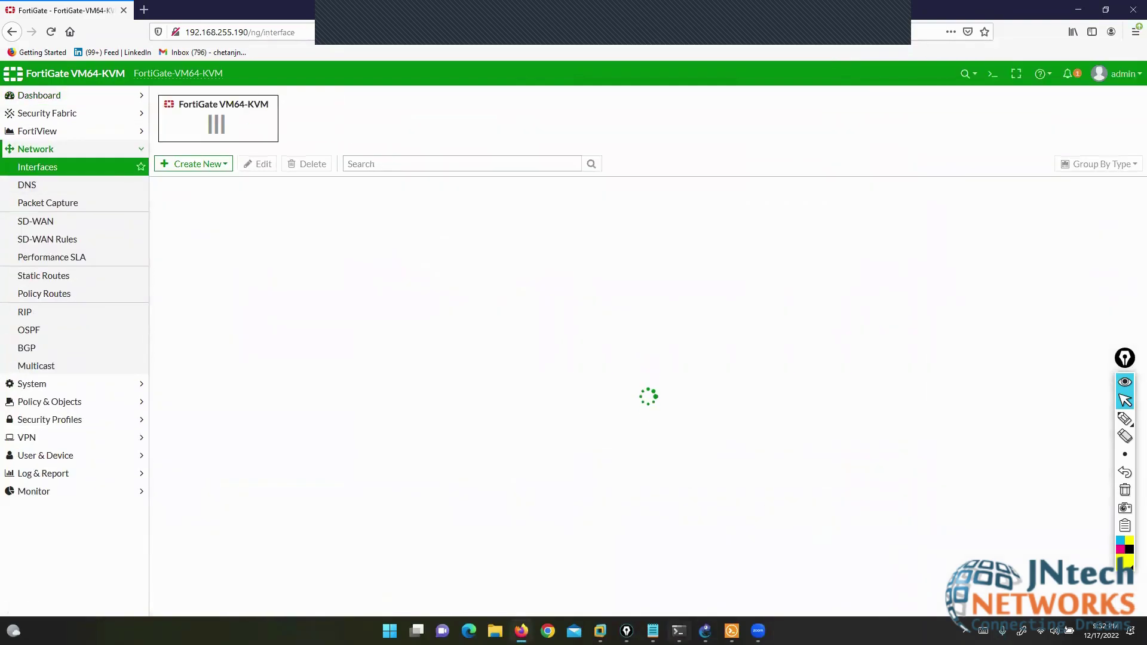
click(705, 631)
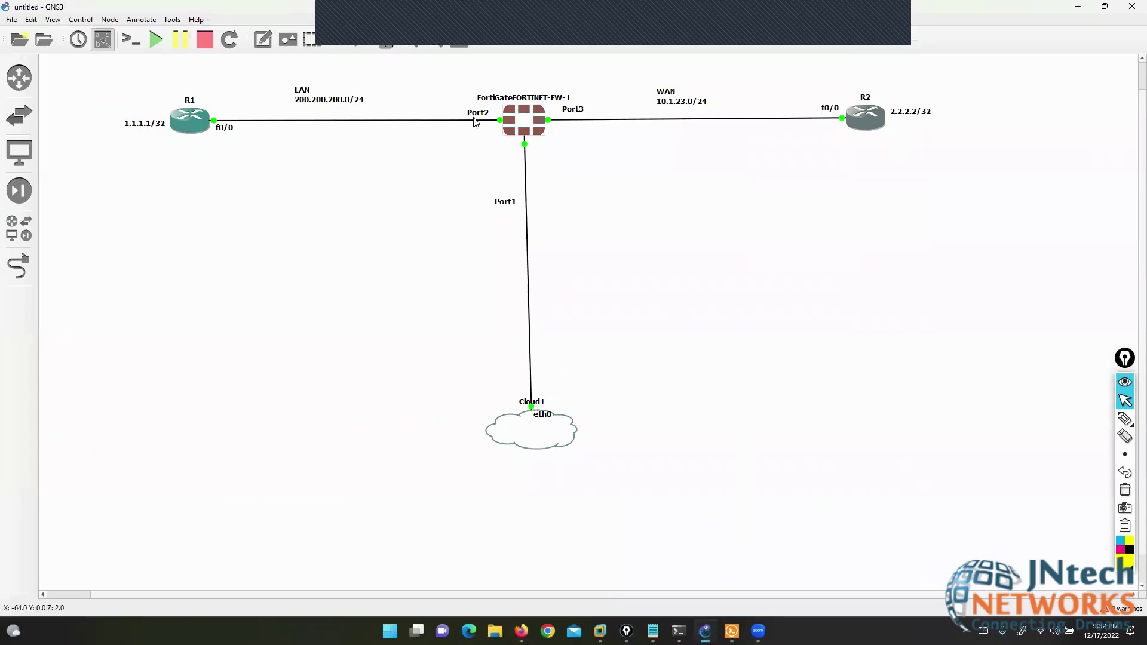
drag(323, 103, 341, 102)
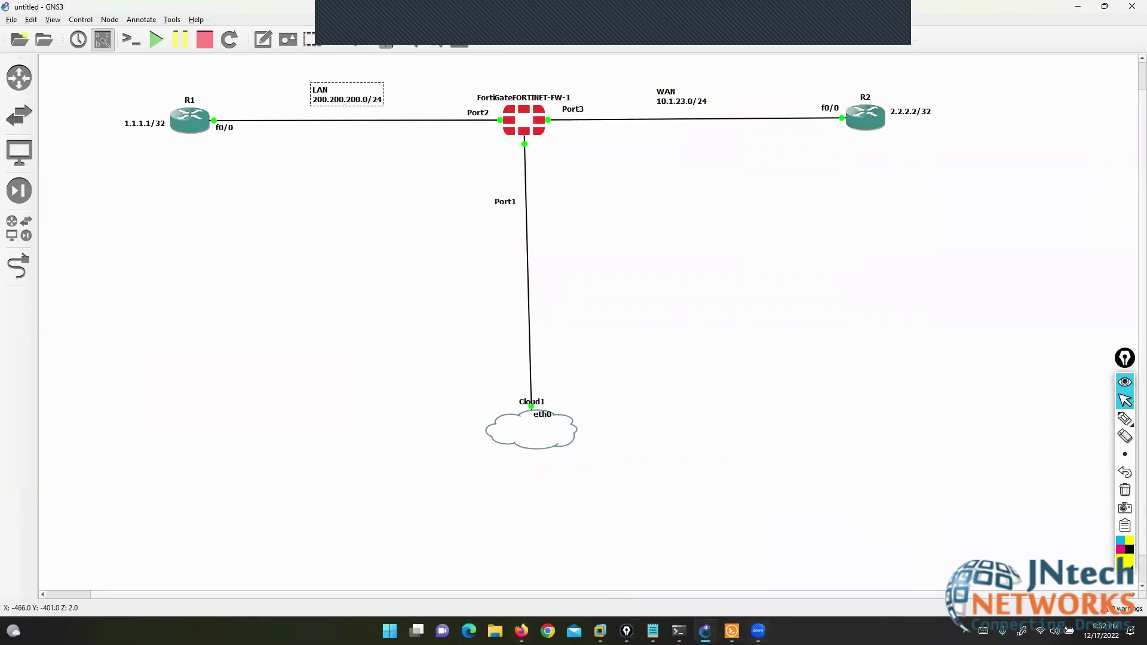
click(521, 631)
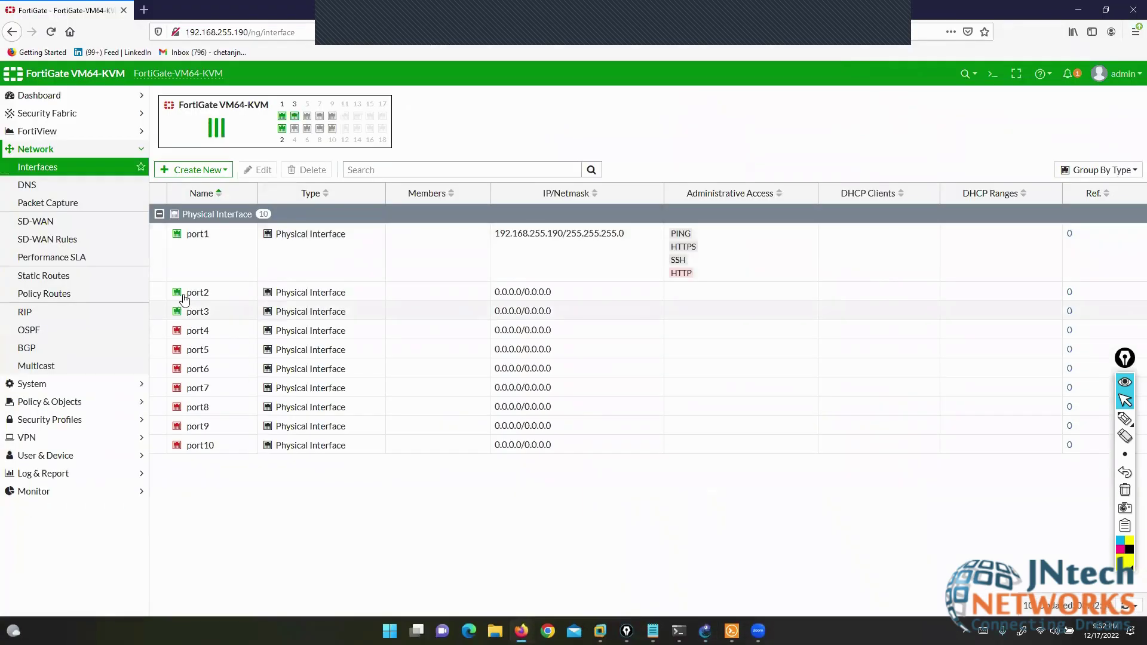
- Edit port2 with alias LAN, address 200.200.200.1/24 and PING access, and save
click(250, 171)
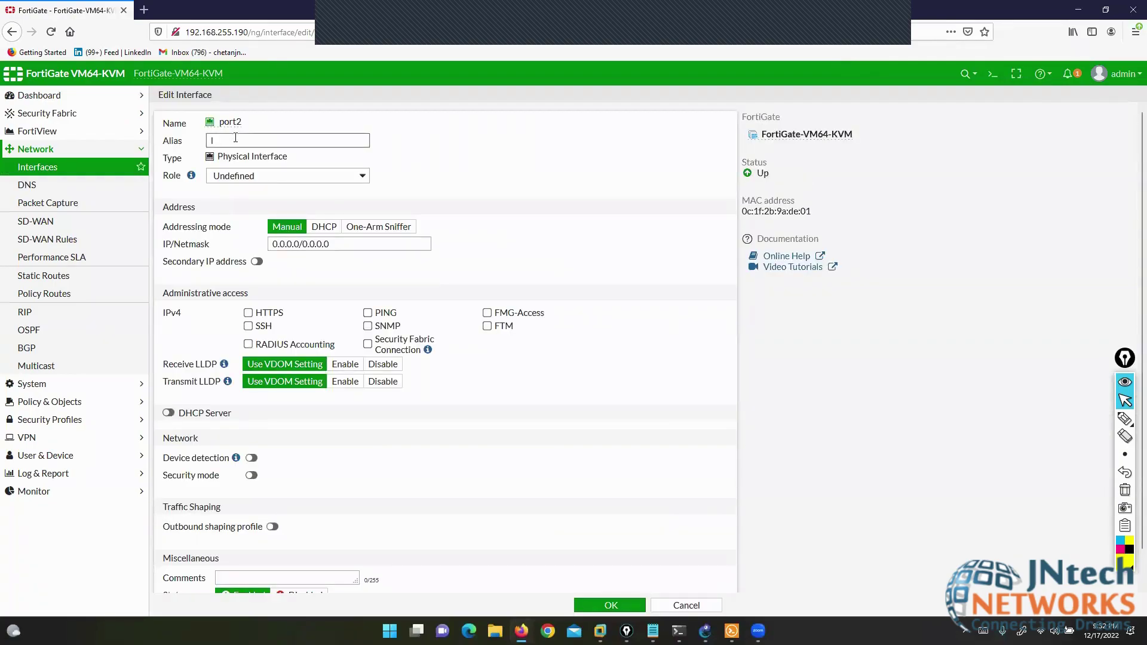
click(235, 138)
text(LAN)
key(Tab)
key(Tab)
key(Tab)
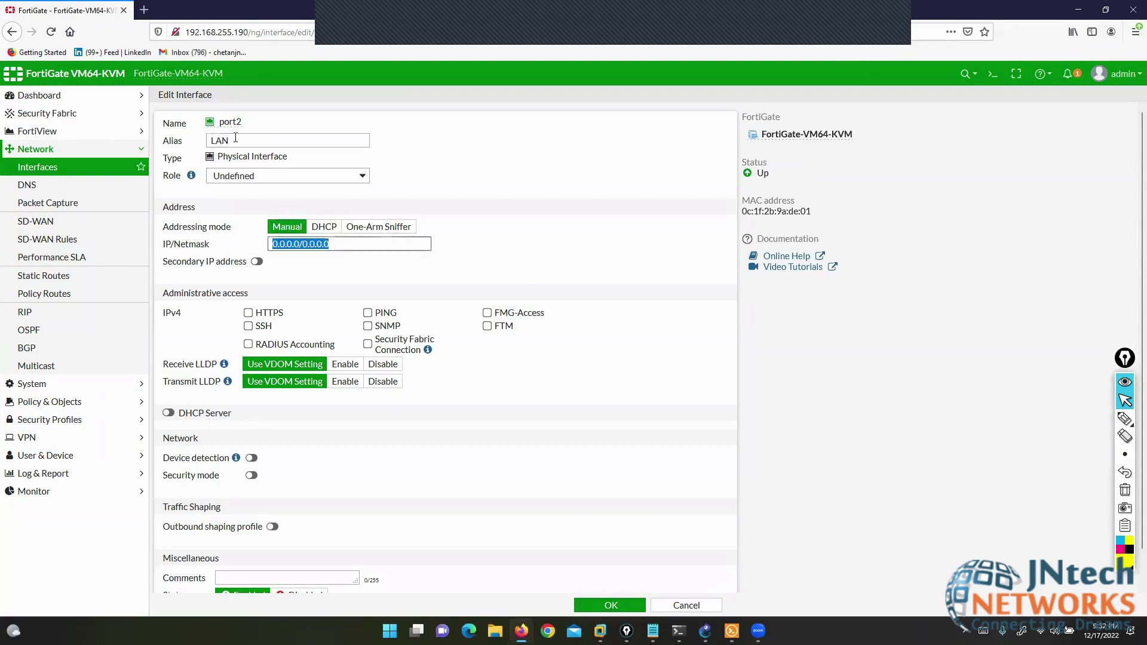
text(200.200.2)
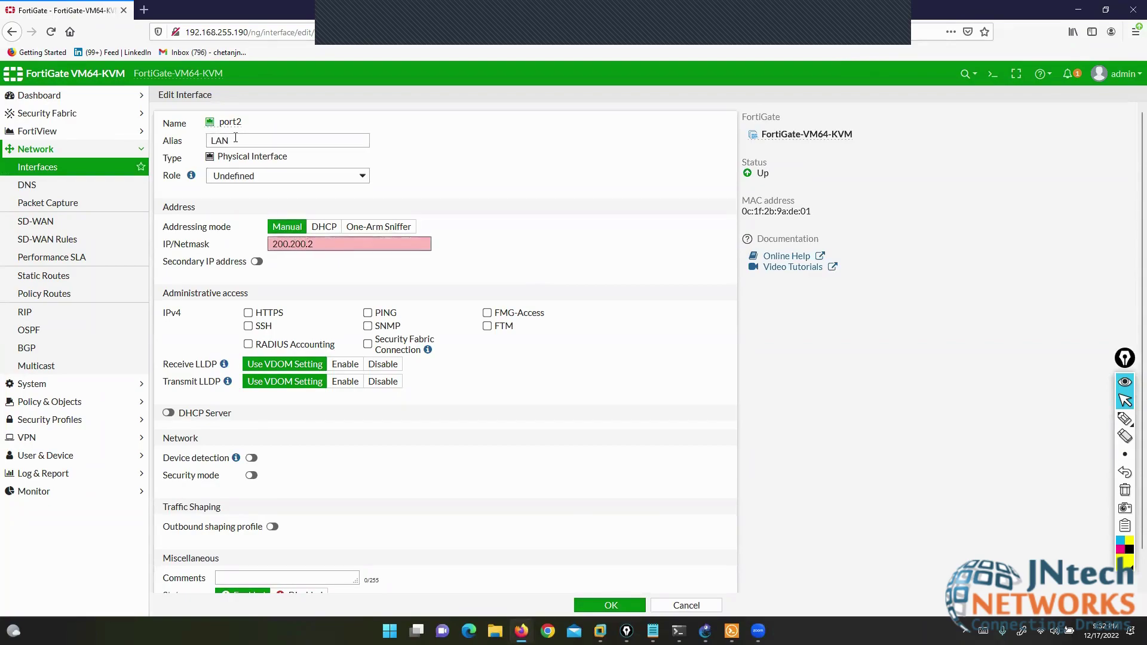
text(00.1/24)
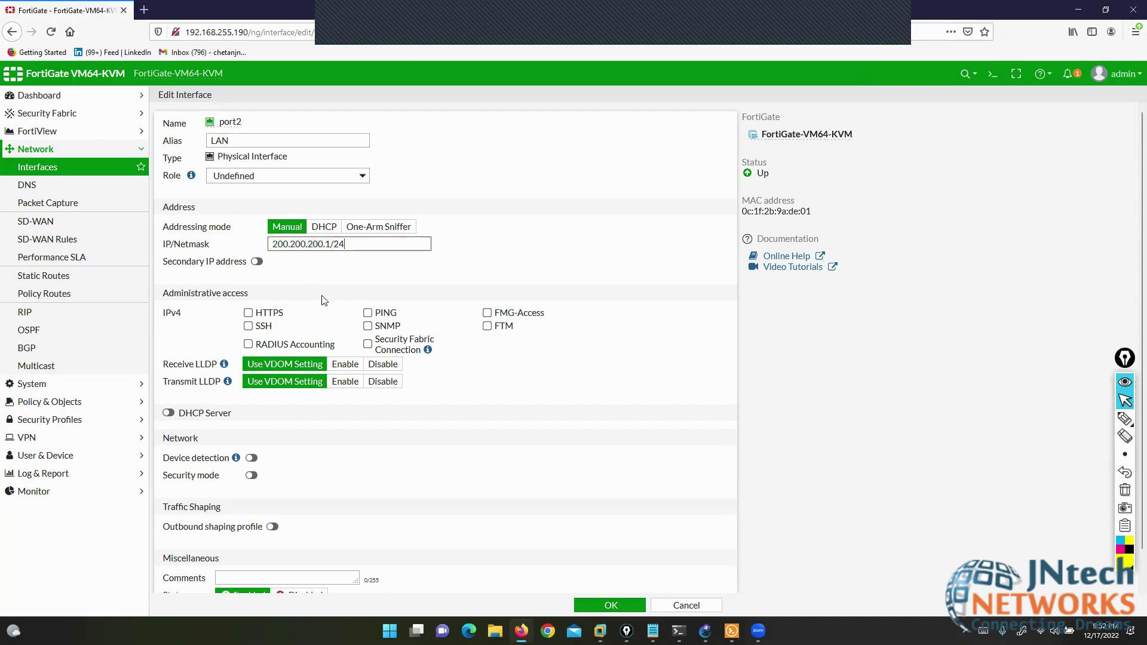
click(376, 313)
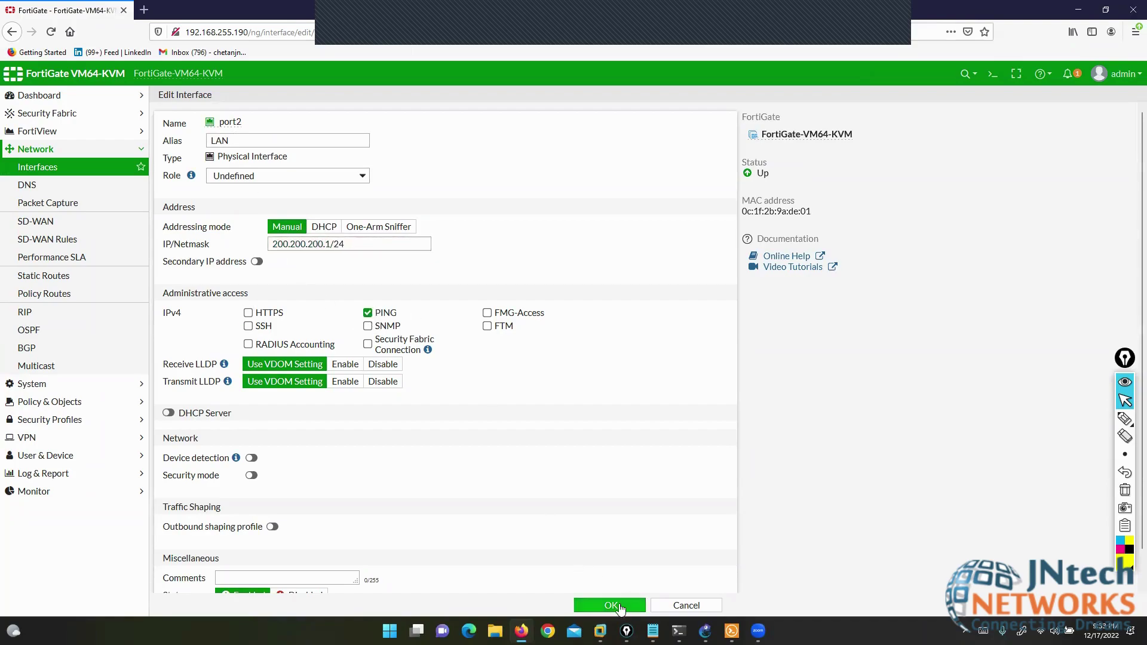
click(621, 608)
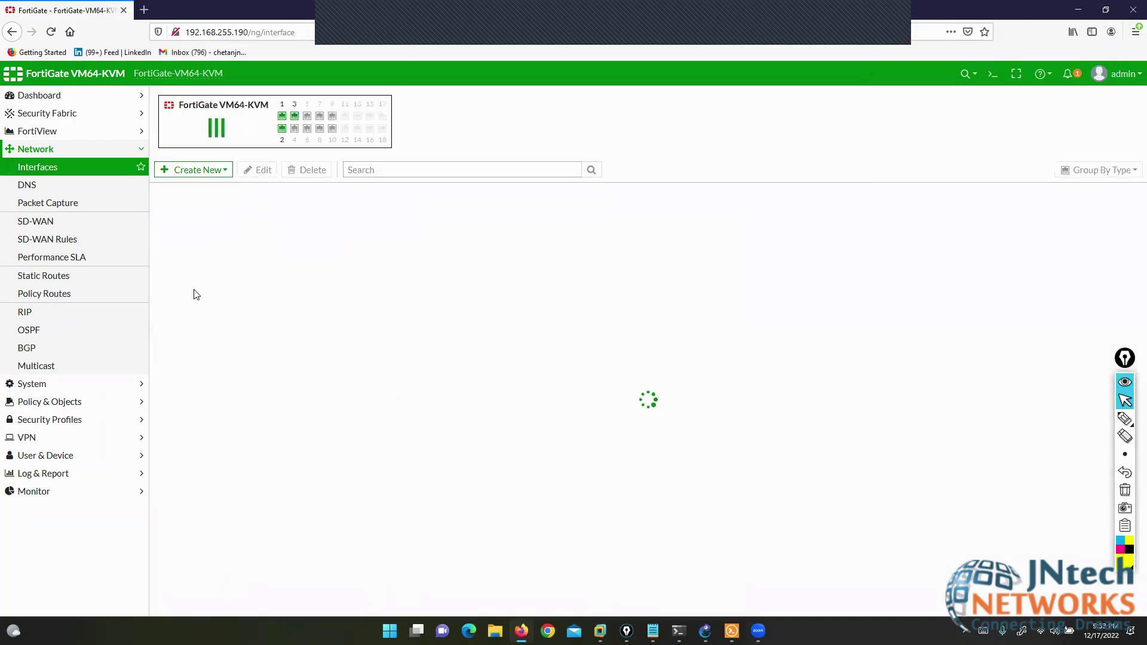
click(192, 310)
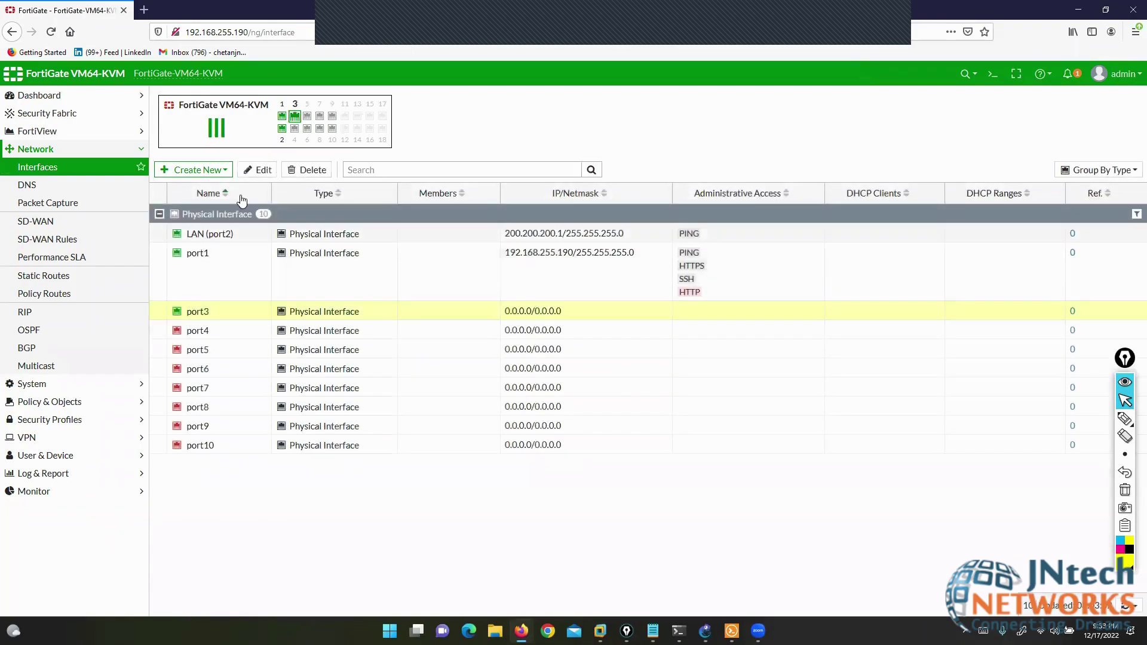
- Edit port3 with alias WAN, address 10.1.23.1/24 and PING access, and save
click(256, 172)
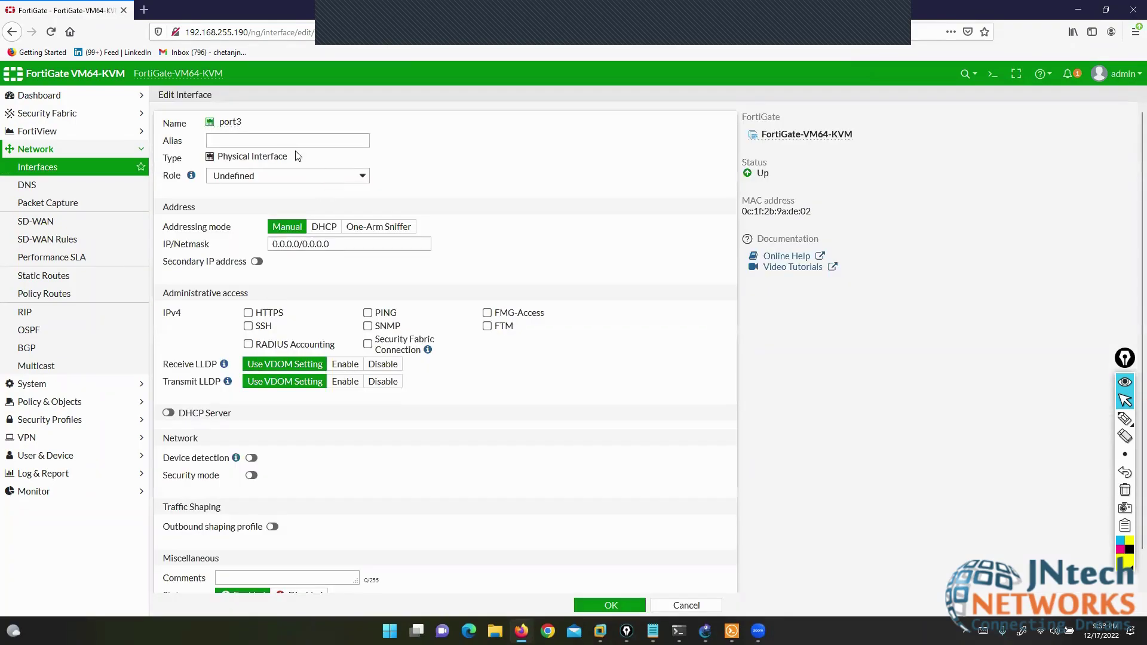
click(277, 143)
drag(329, 244, 225, 244)
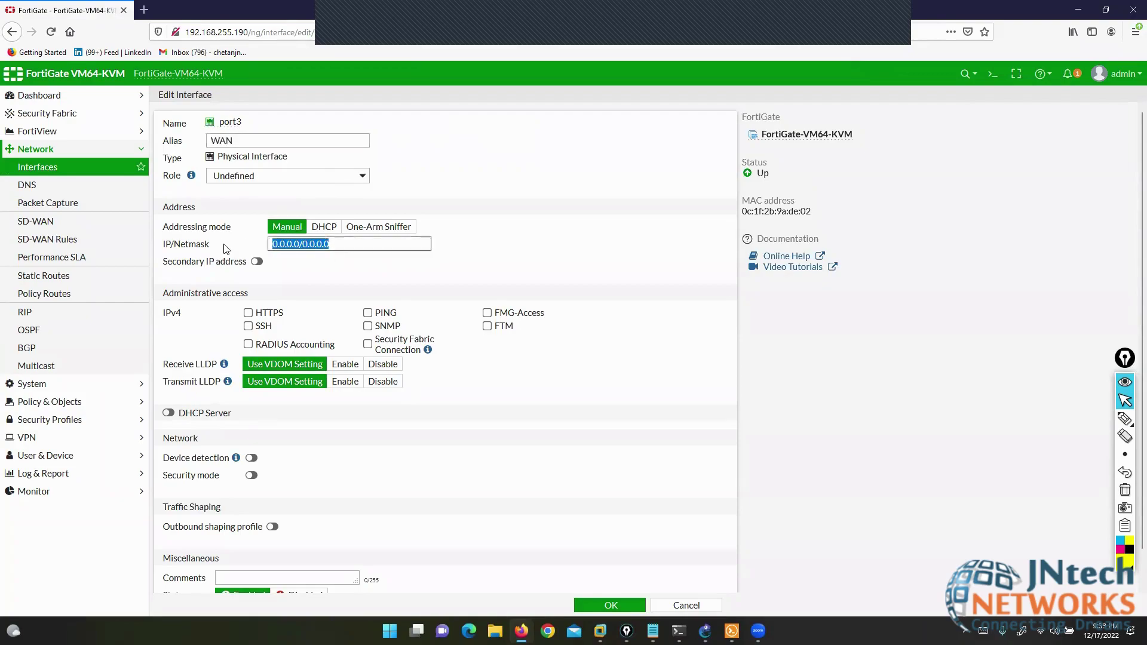
text(10.1.23.1/24)
click(368, 313)
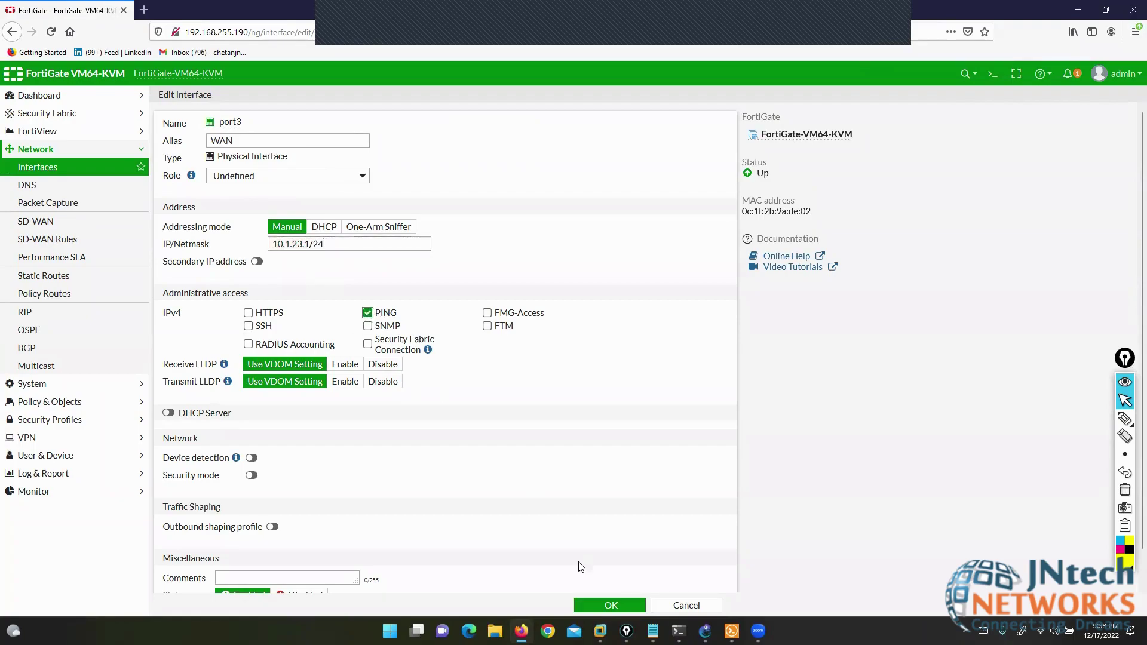
key(Return)
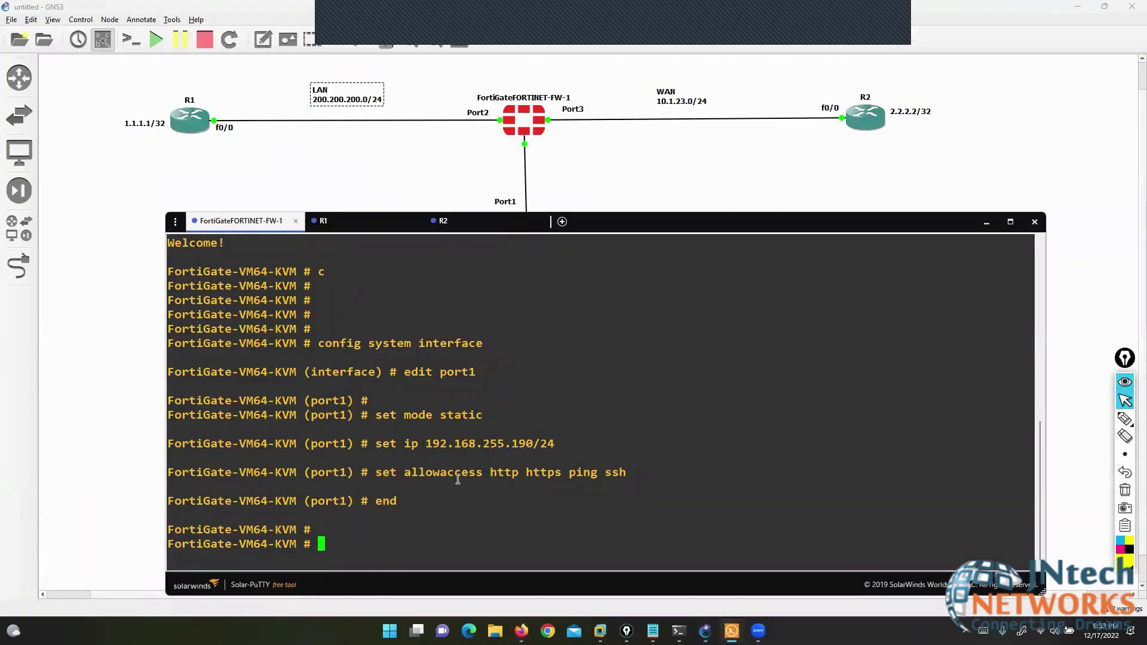
key(Return)
key(Return)
- Run 'show system interface' on the FortiGate and highlight the port2 and port3 address settings
text(sho)
key(BackSpace)
key(BackSpace)
key(BackSpace)
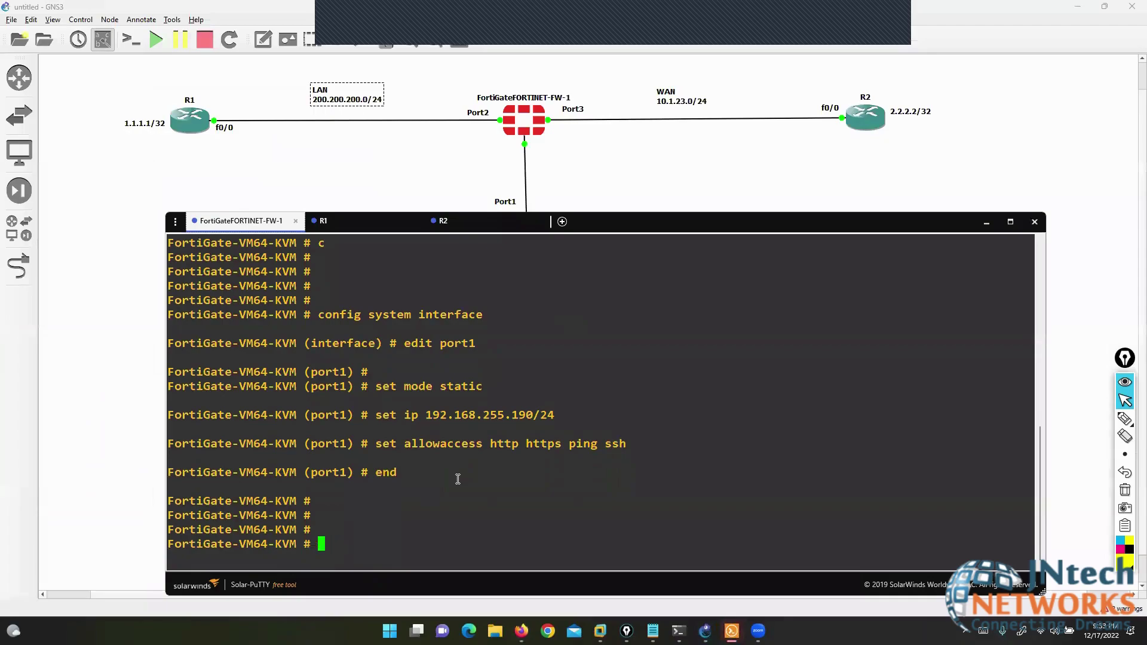
text(show system interface)
key(Return)
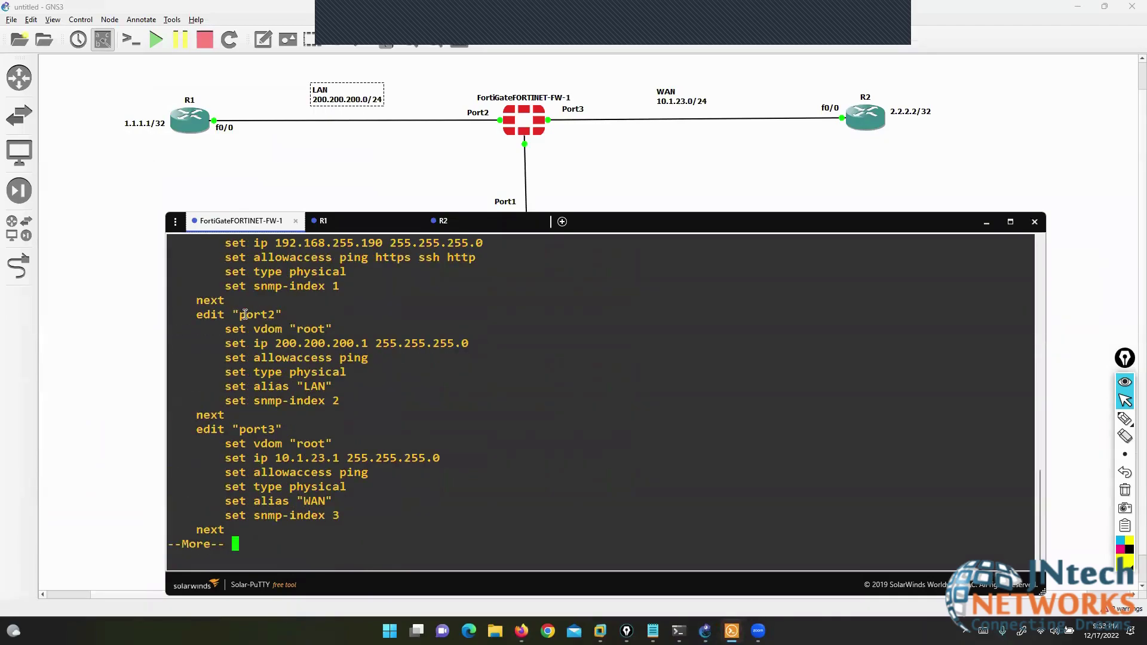
drag(245, 314, 402, 352)
drag(232, 430, 438, 456)
click(544, 478)
- On R1, give FastEthernet0/0 the address 200.200.200.10 255.255.255.0 and bring it up
click(351, 220)
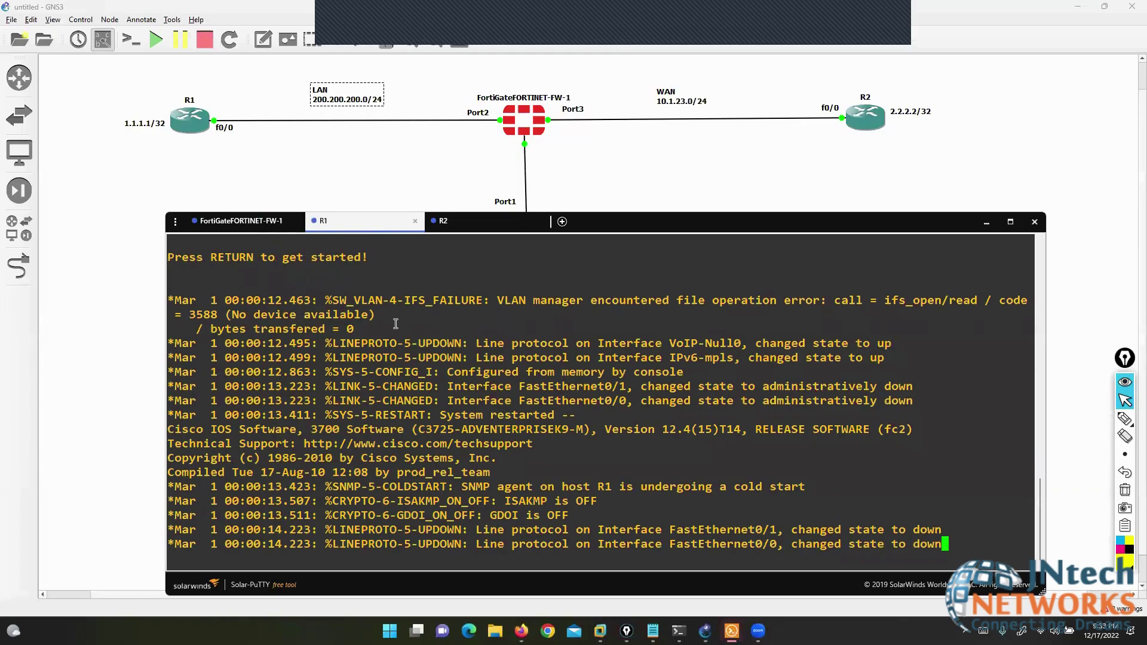
key(Return)
key(Return)
key(Return)
key(Return)
key(Return)
key(Return)
key(Return)
key(Return)
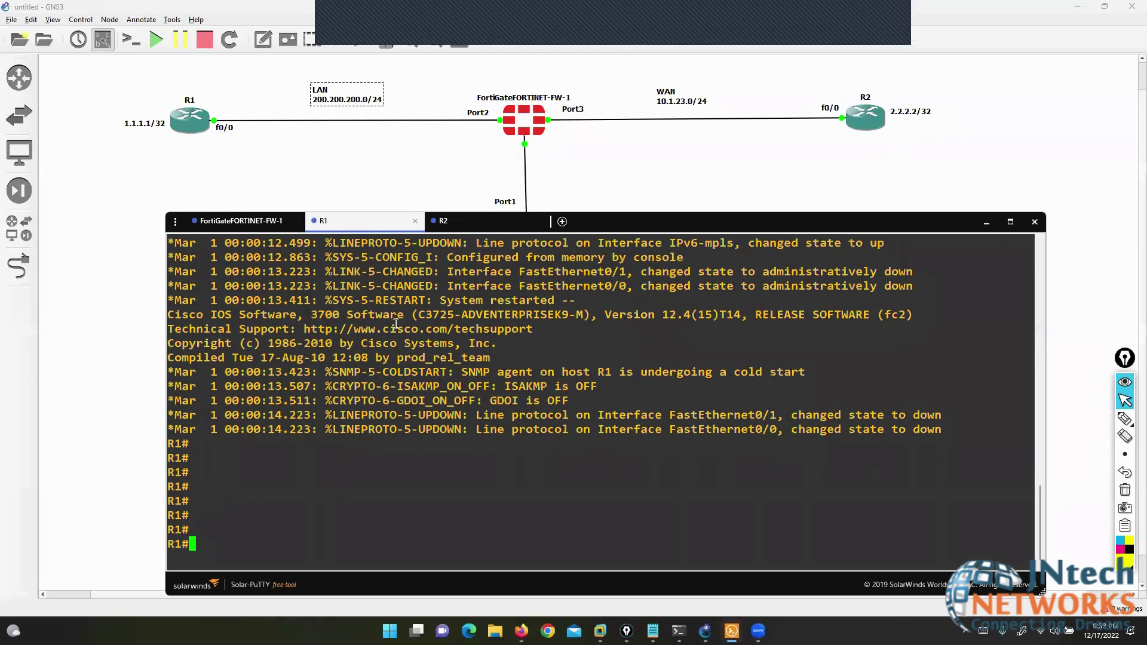
text(conf t)
key(Return)
key(Return)
text(in)
key(Tab)
text(fa)
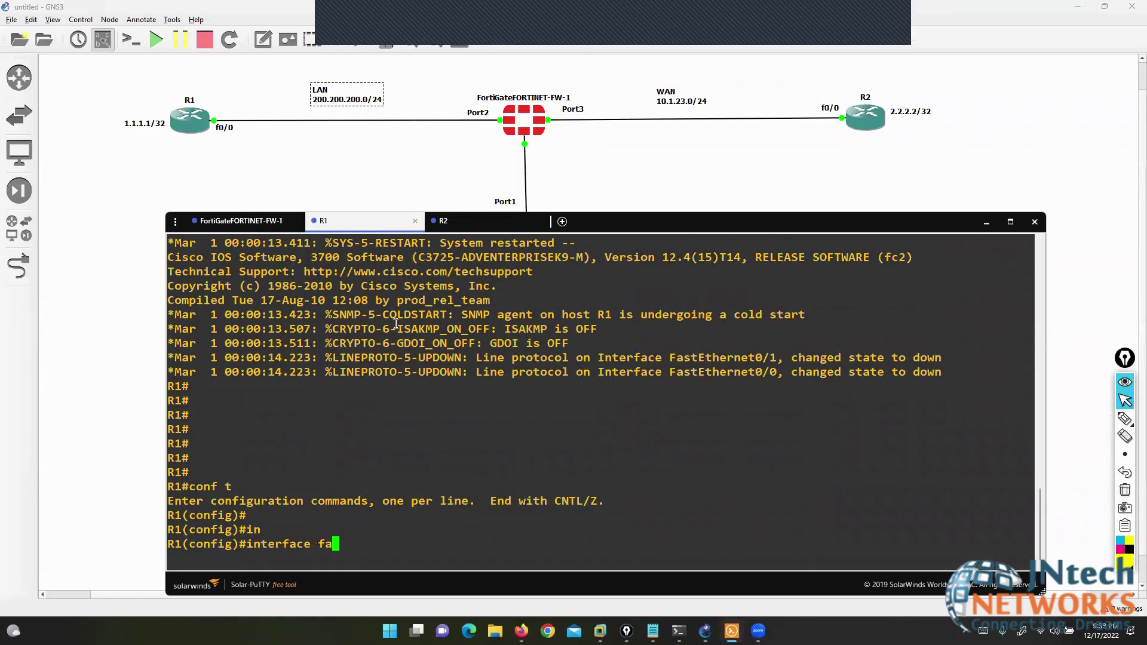
key(Tab)
text(0/0)
key(Return)
text(ip add)
key(Tab)
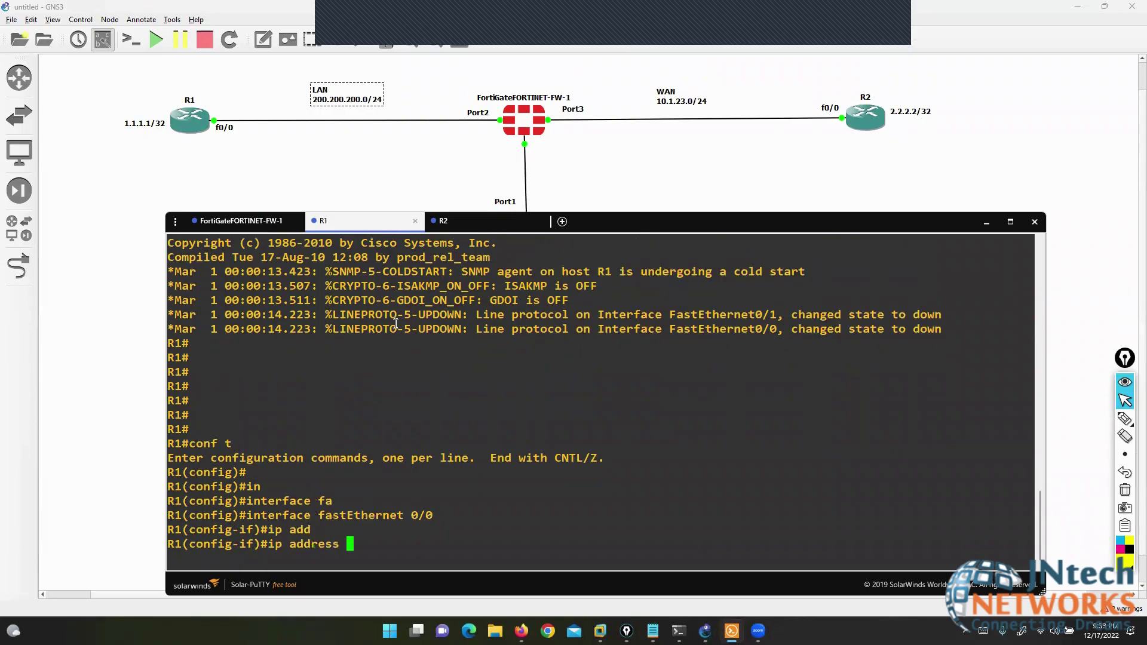
text(200.200.200.10)
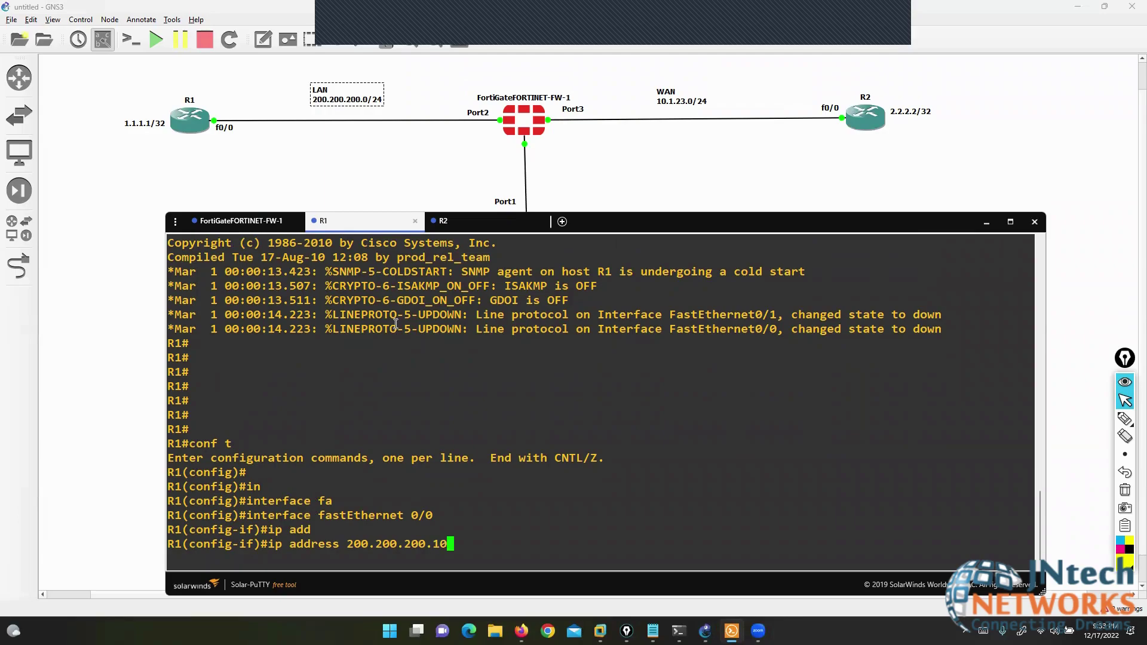
text( 255.255.255.0)
key(Return)
text(no sh)
key(Return)
- Create Loopback0 on R1 with address 1.1.1.1 255.255.255.255
text(ex)
key(Return)
key(Return)
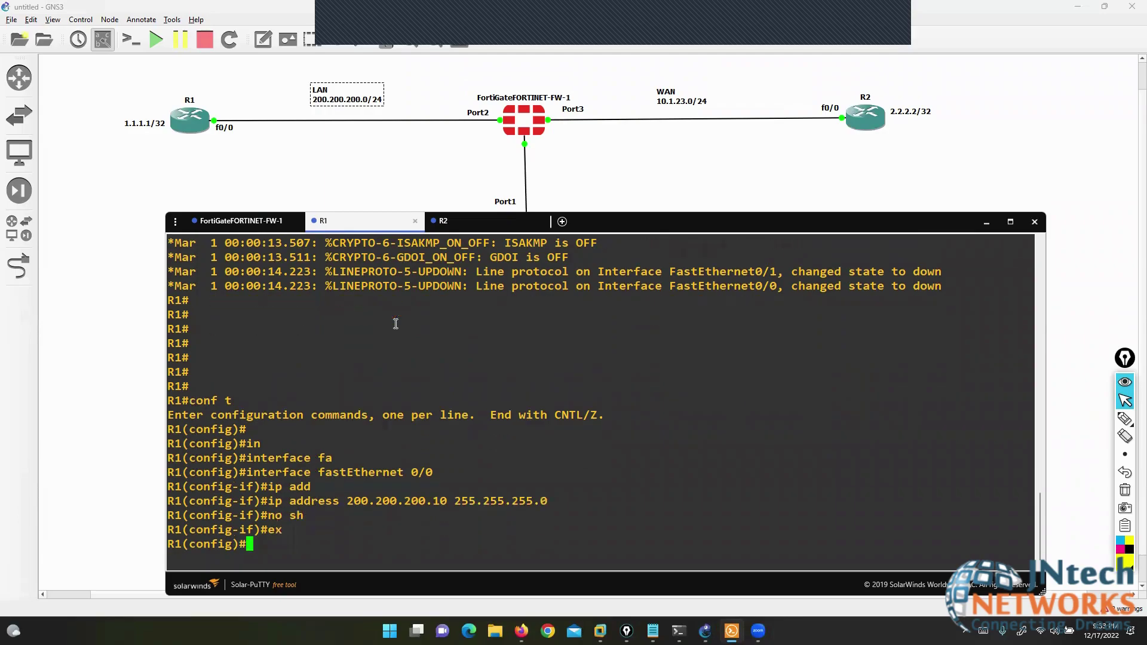
text(in)
key(Tab)
text(l0)
key(Return)
text(ip add)
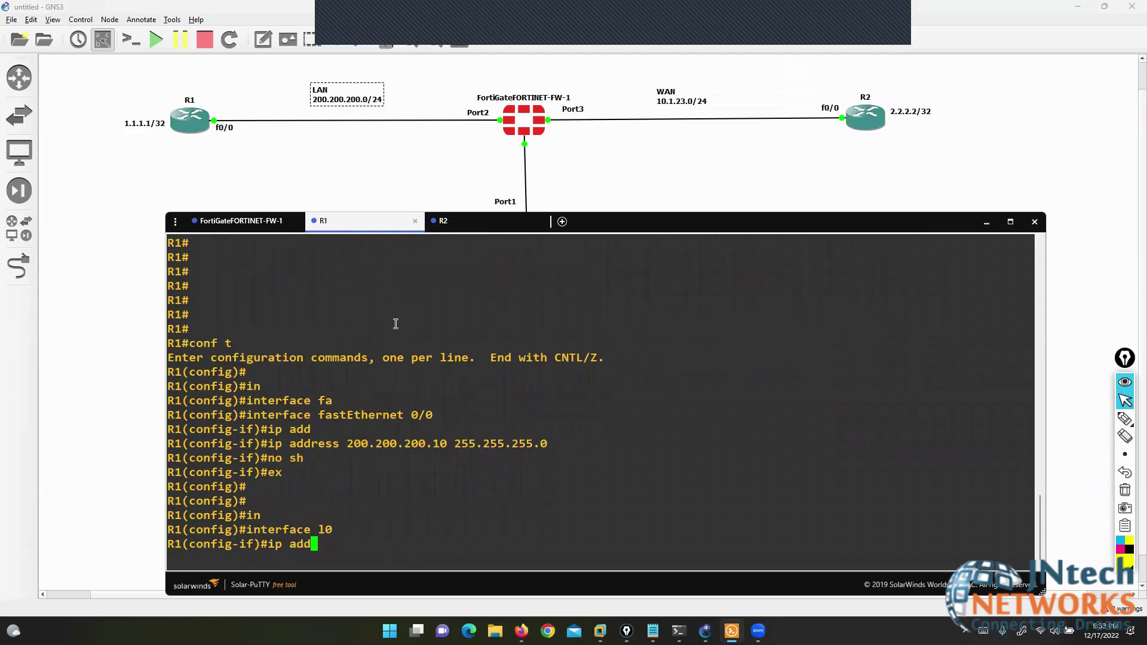
key(Tab)
text(1.)
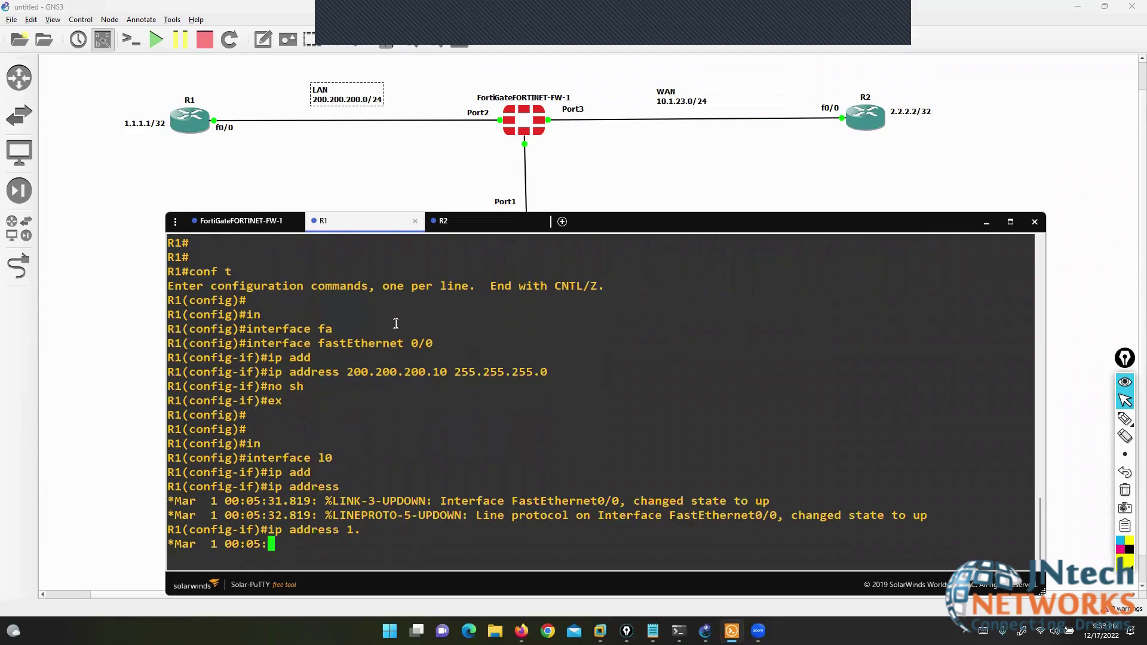
text(1.1.1 255.25)
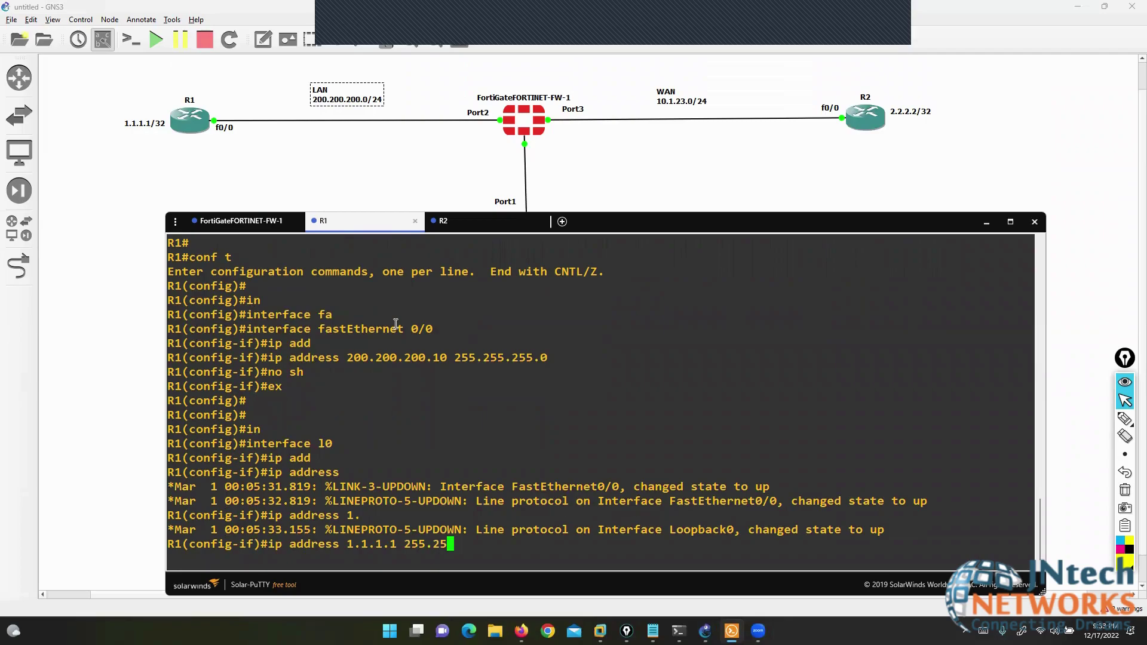
text(5.255.255)
key(Return)
- Return to the privileged prompt and run 'show ip int brief' on R1
key(ctrl+z)
text(sh)
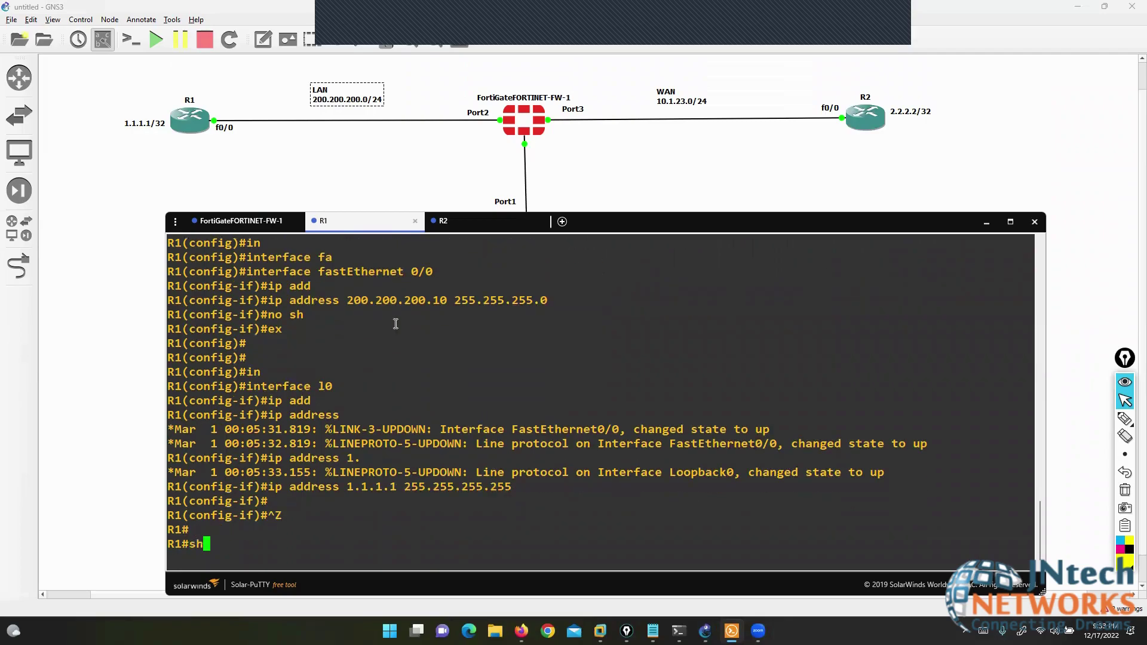
key(Tab)
text(i pint)
key(BackSpace)
key(BackSpace)
key(BackSpace)
key(BackSpace)
key(BackSpace)
text(p in b)
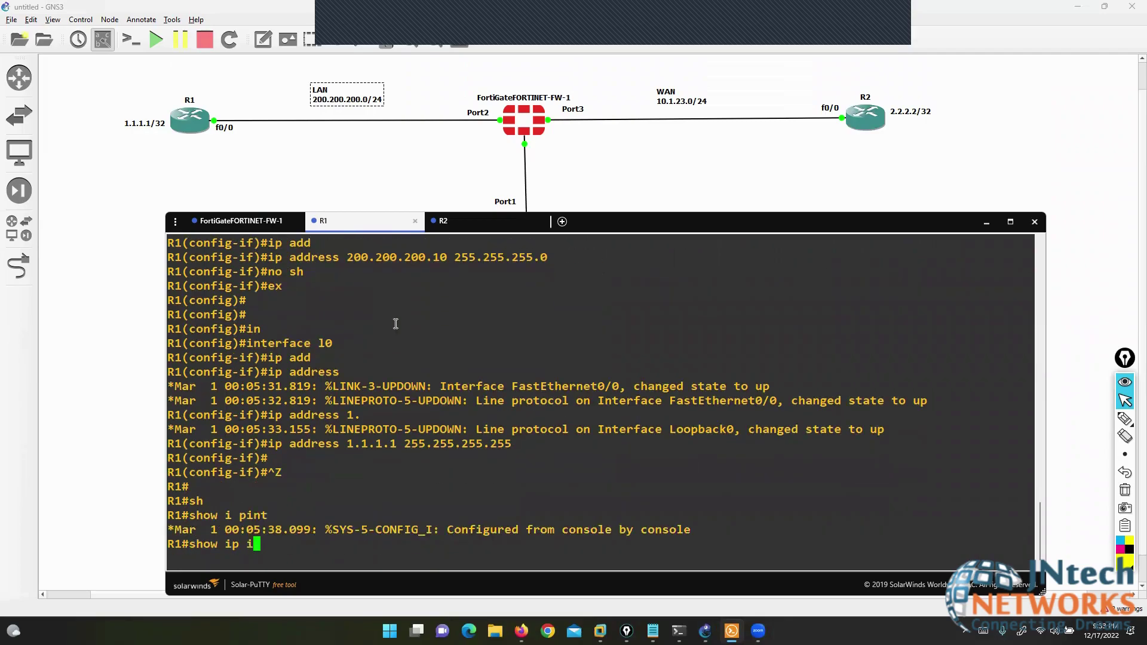
key(Left)
key(Left)
text(t)
key(Return)
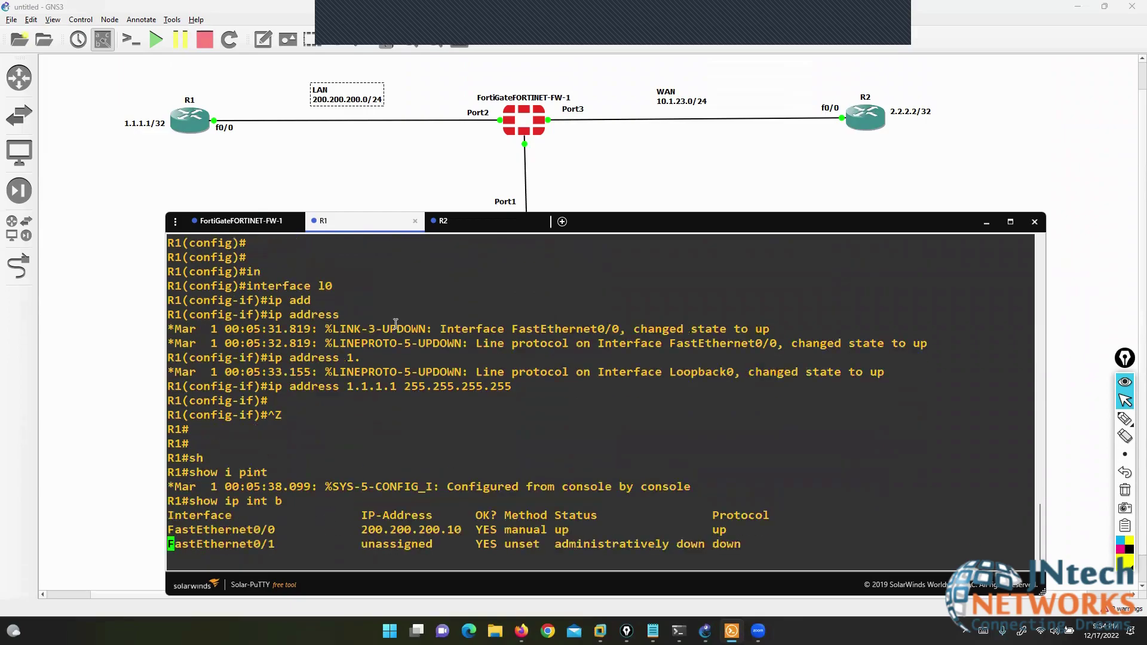
- On R2, give FastEthernet0/0 the address 10.1.23.10 255.255.255.0 and bring it up
click(464, 225)
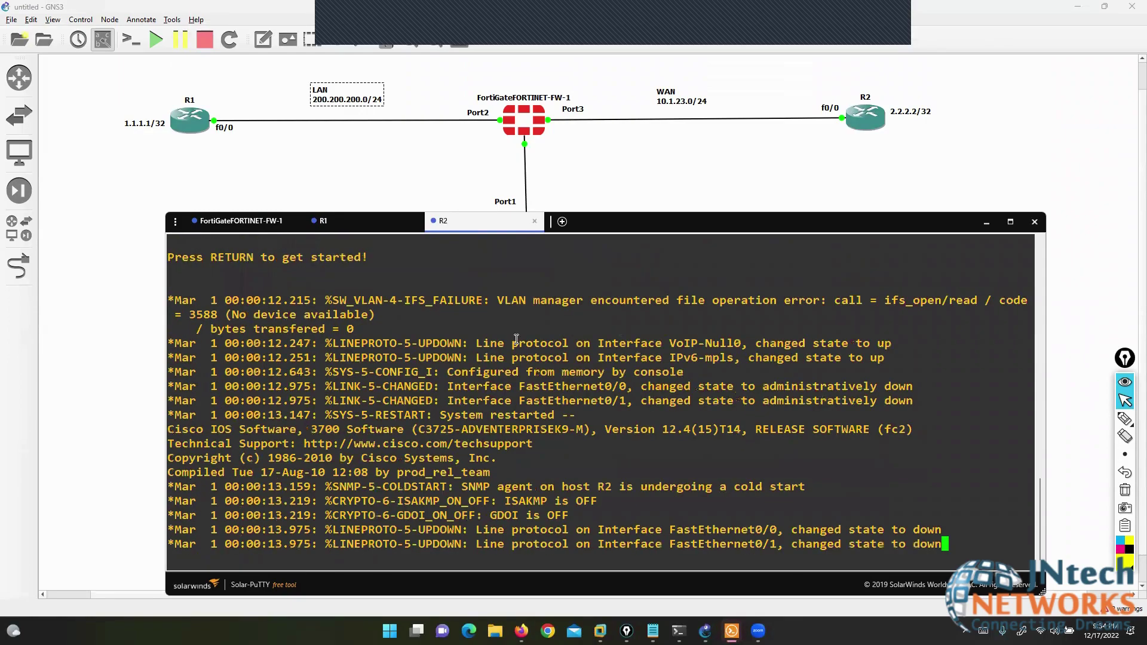
key(Return)
key(Return)
key(Return)
key(Return)
key(Return)
key(Return)
text(conf t)
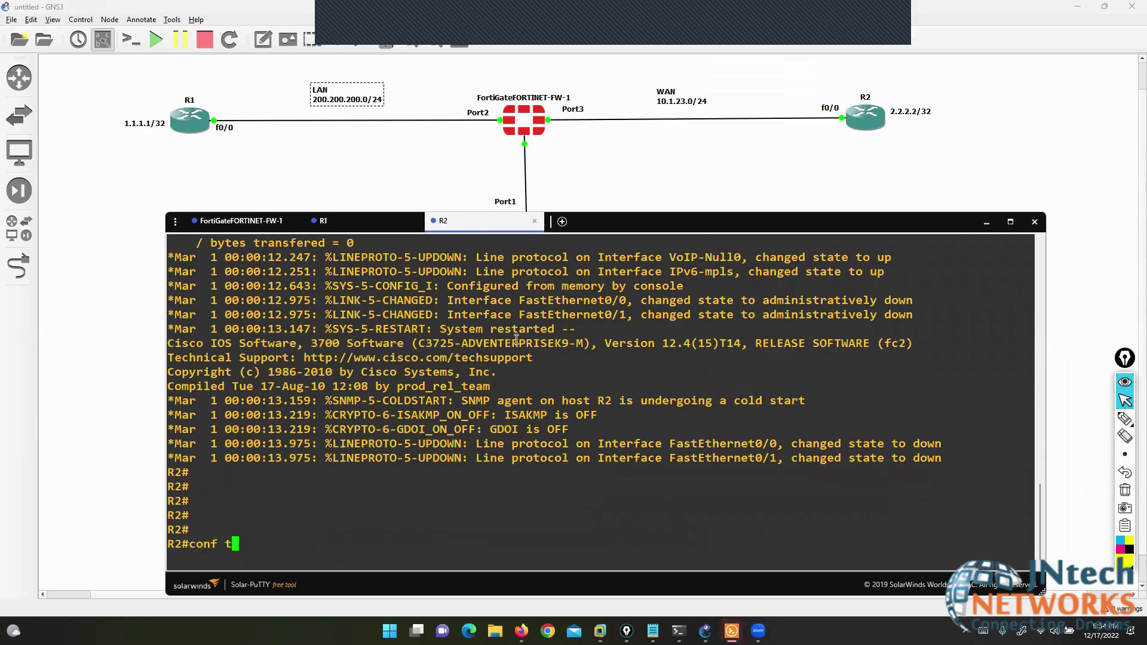
key(Return)
key(Return)
key(Return)
text(in)
key(Tab)
text(fa)
key(Tab)
text(0/00)
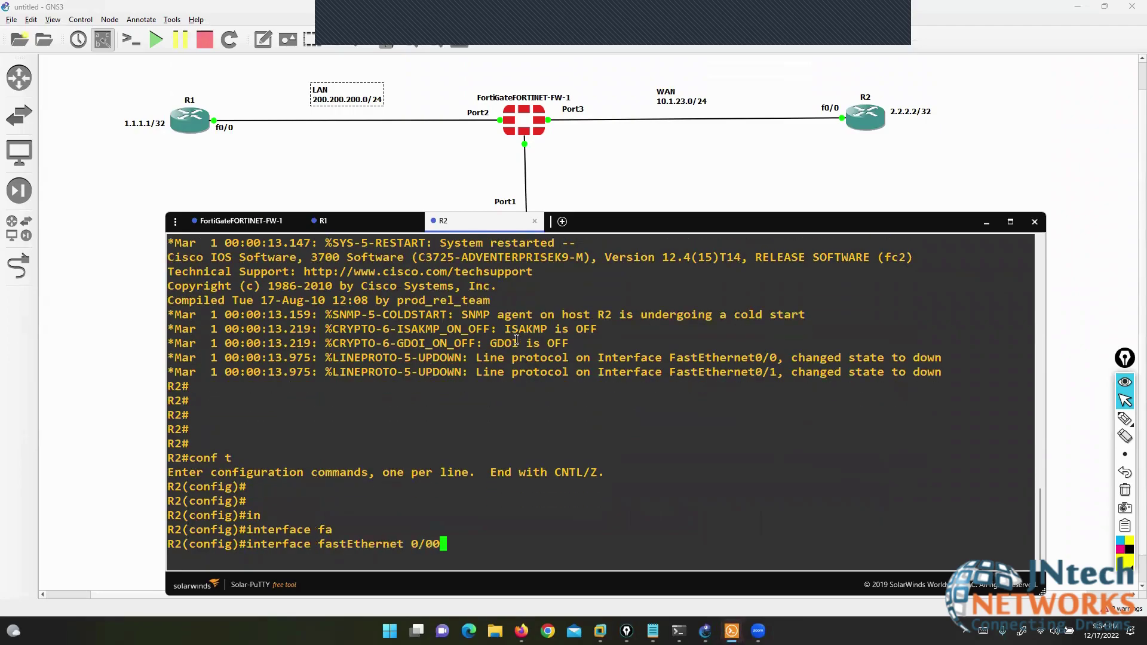
key(Return)
text(ip add)
key(Tab)
text(10)
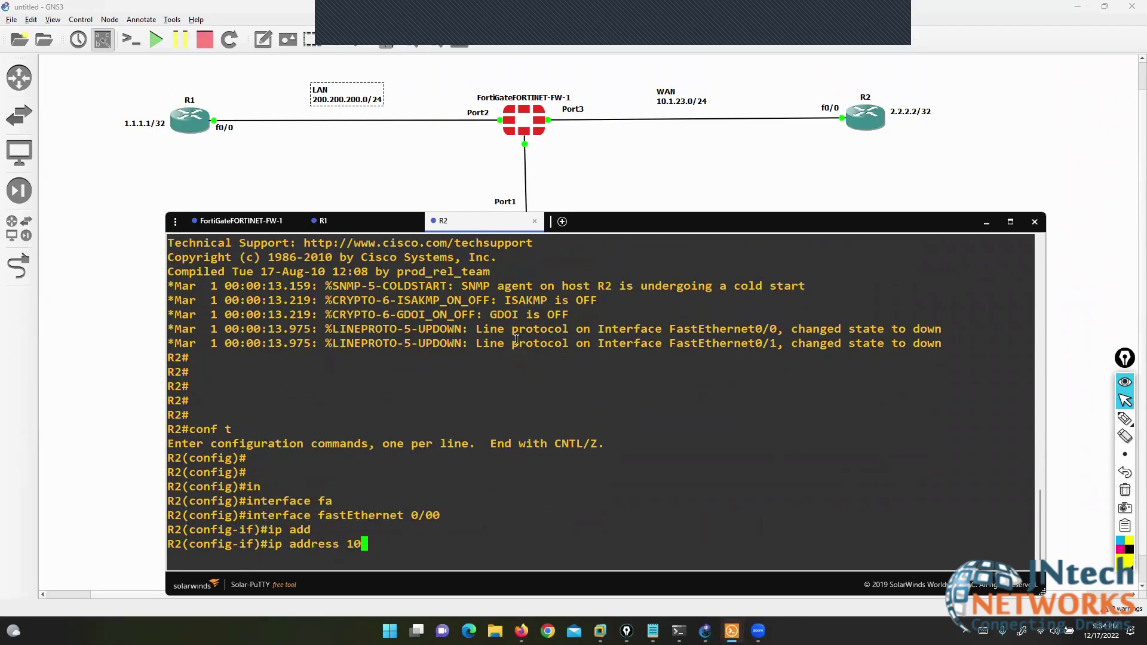
text(.1.23.10 255.255.2)
text(55.0)
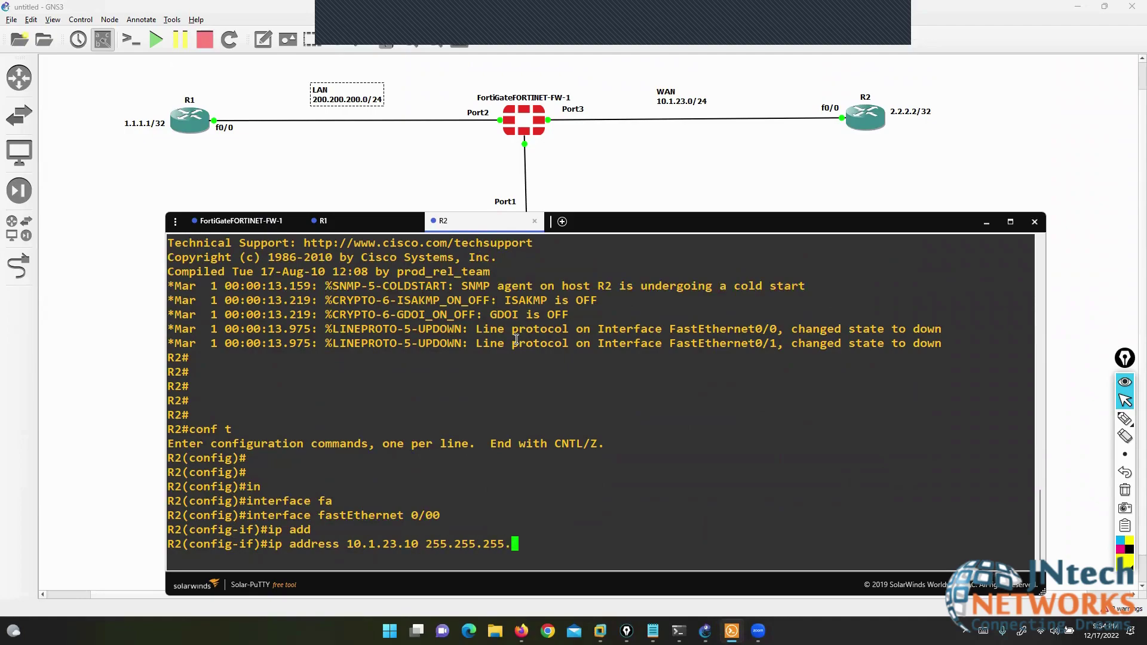
key(Return)
text(no sh)
key(Return)
- Create Loopback0 on R2 with address 3.3.3.3 255.255.255.255
text(ex)
key(Return)
text(in)
key(Tab)
text(l0)
key(Return)
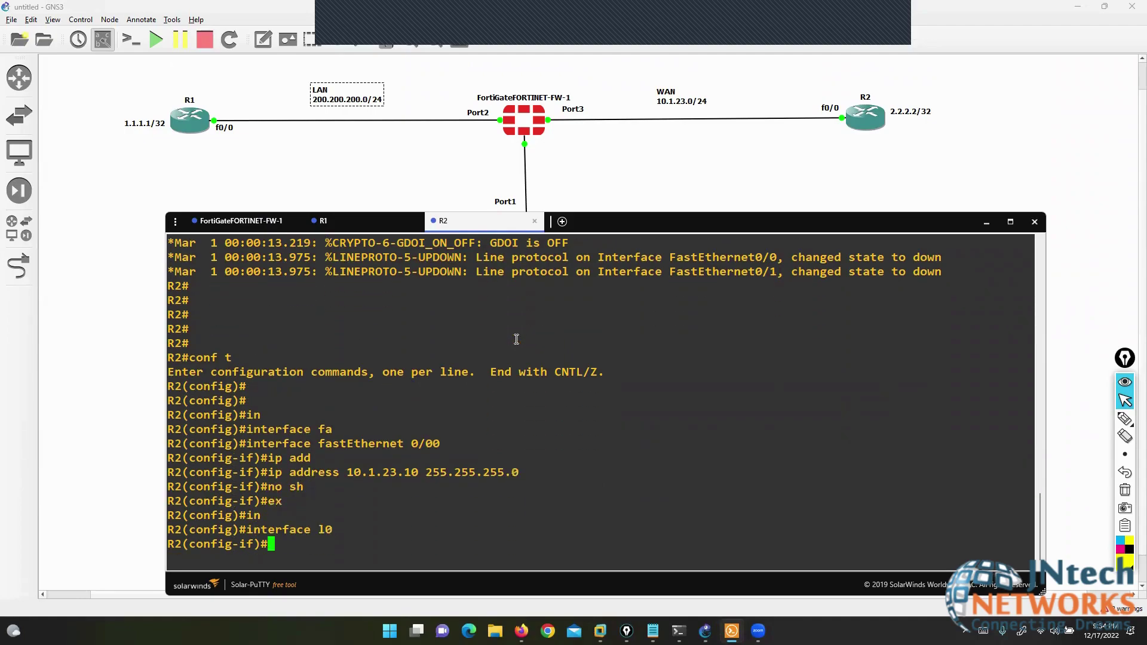
text(ip ad)
key(Tab)
text(d)
key(Tab)
text(3.3.)
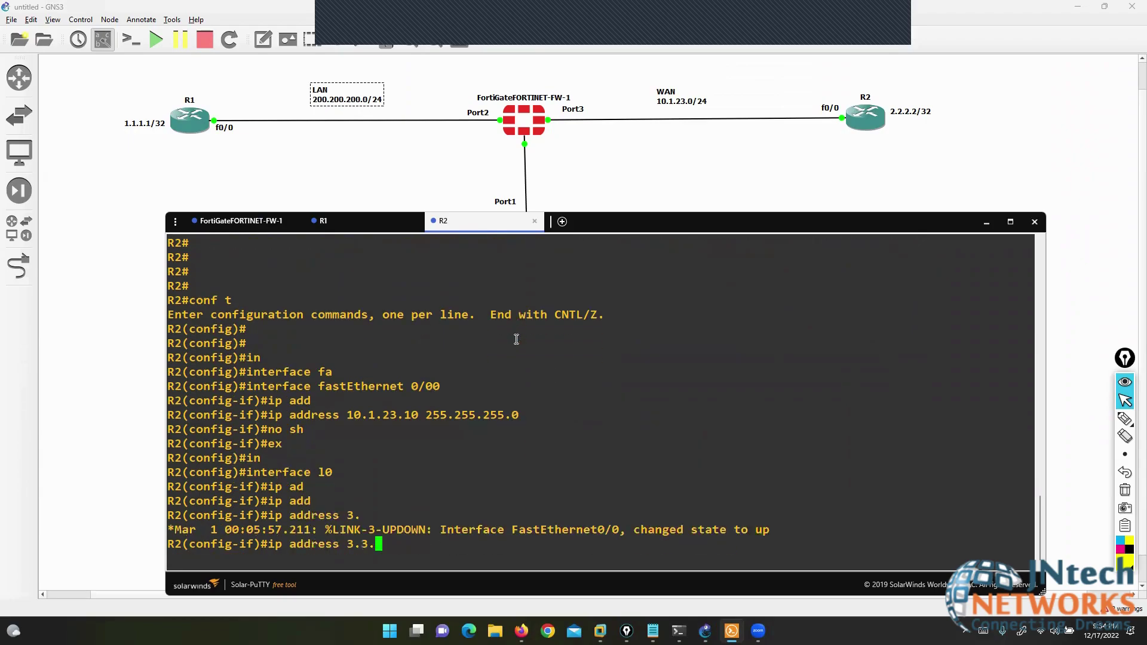
text(3.3 255.255.2)
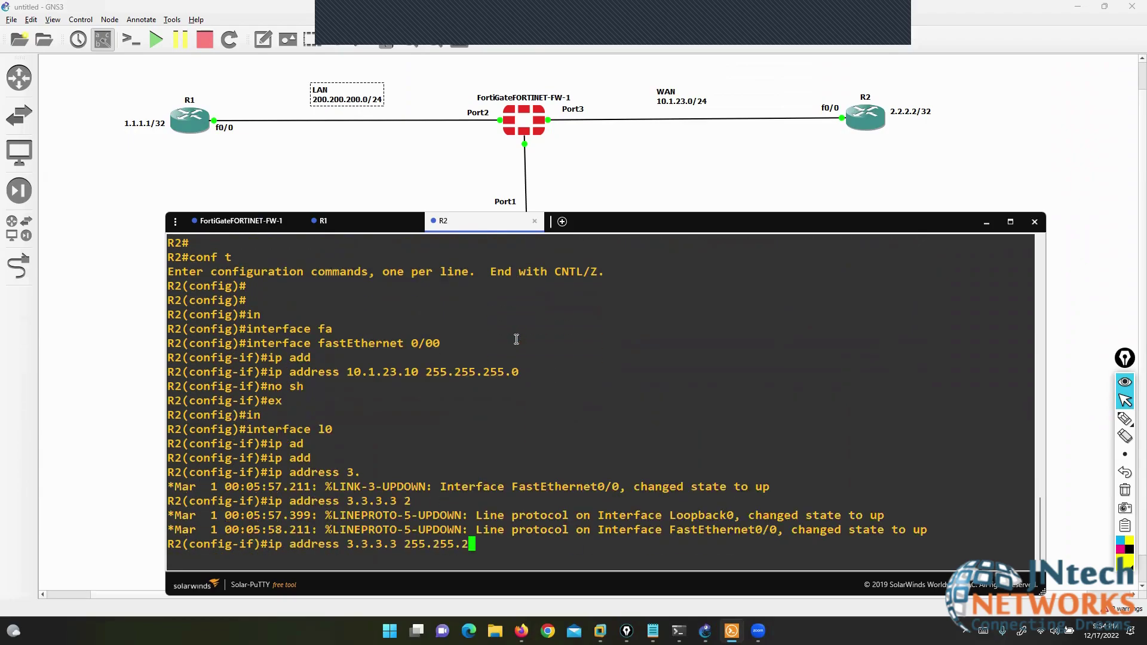
text(55.255.25)
key(Return)
- Return to the privileged prompt and run 'show ip int brief' on R2
key(Return)
key(ctrl+z)
key(Return)
text(sh)
key(Tab)
text(ipi nt)
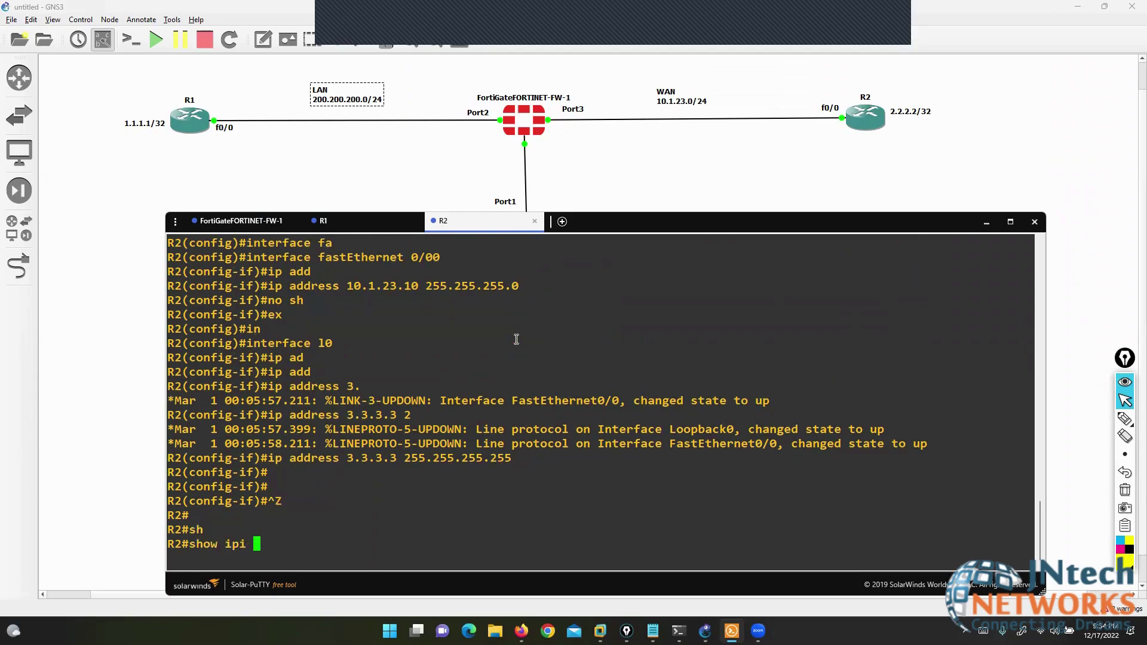
key(BackSpace)
key(BackSpace)
key(BackSpace)
key(BackSpace)
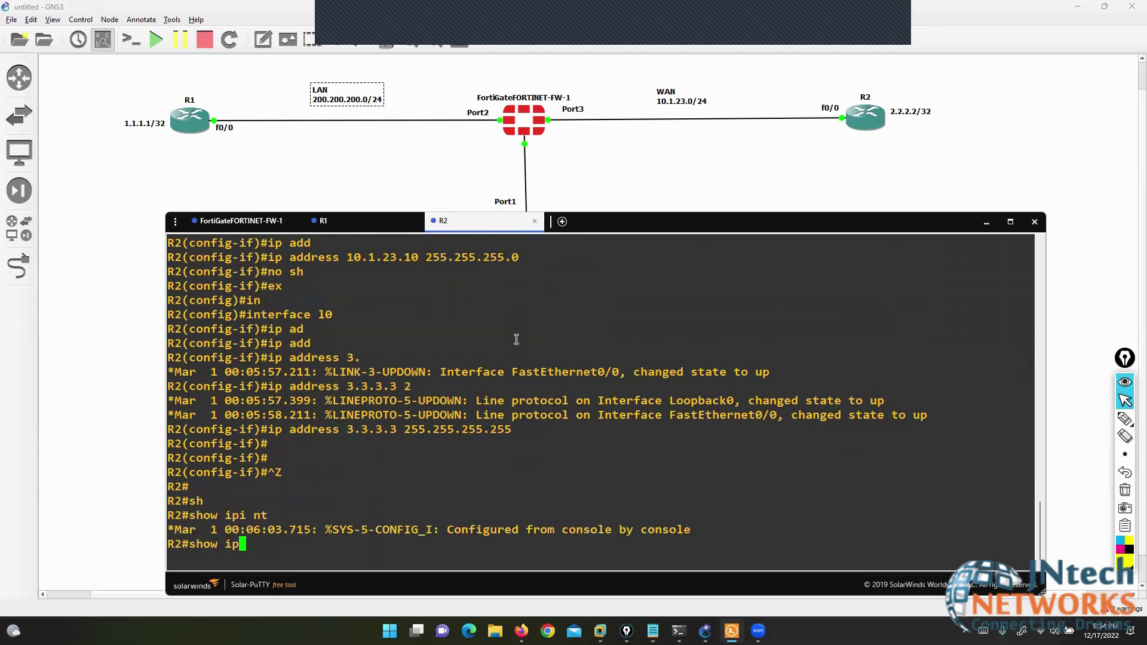
text(int b)
key(Return)
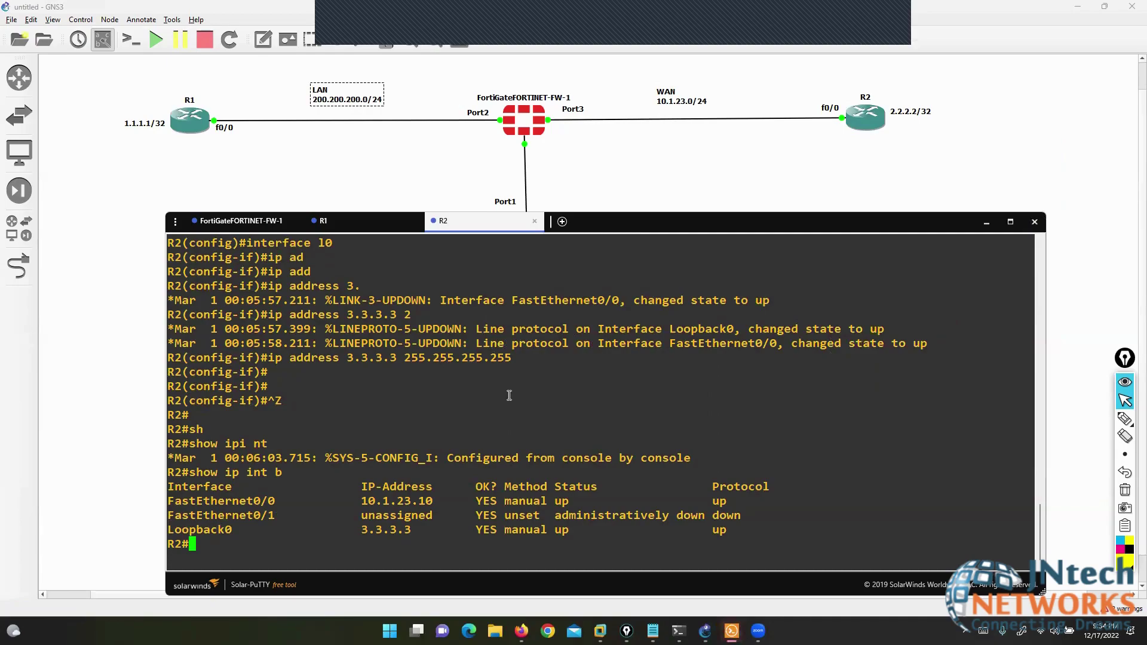
- On the GNS3 topology, trace the Port2-to-R1 link labelled S and the Port3-to-R2 link labelled D
click(609, 192)
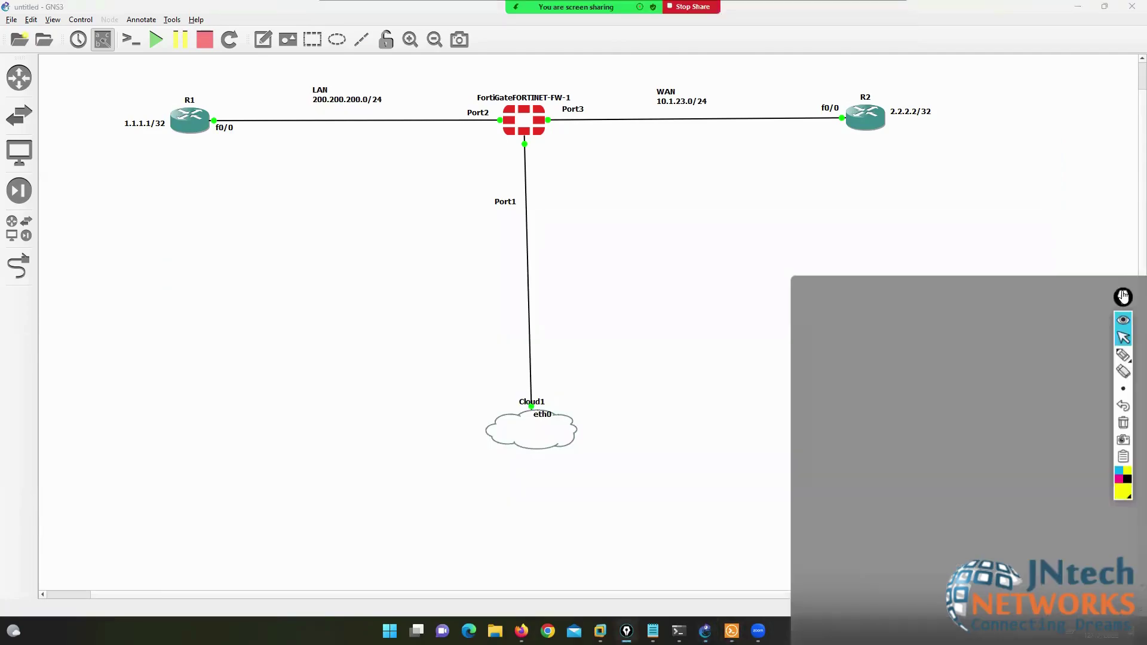
click(1128, 350)
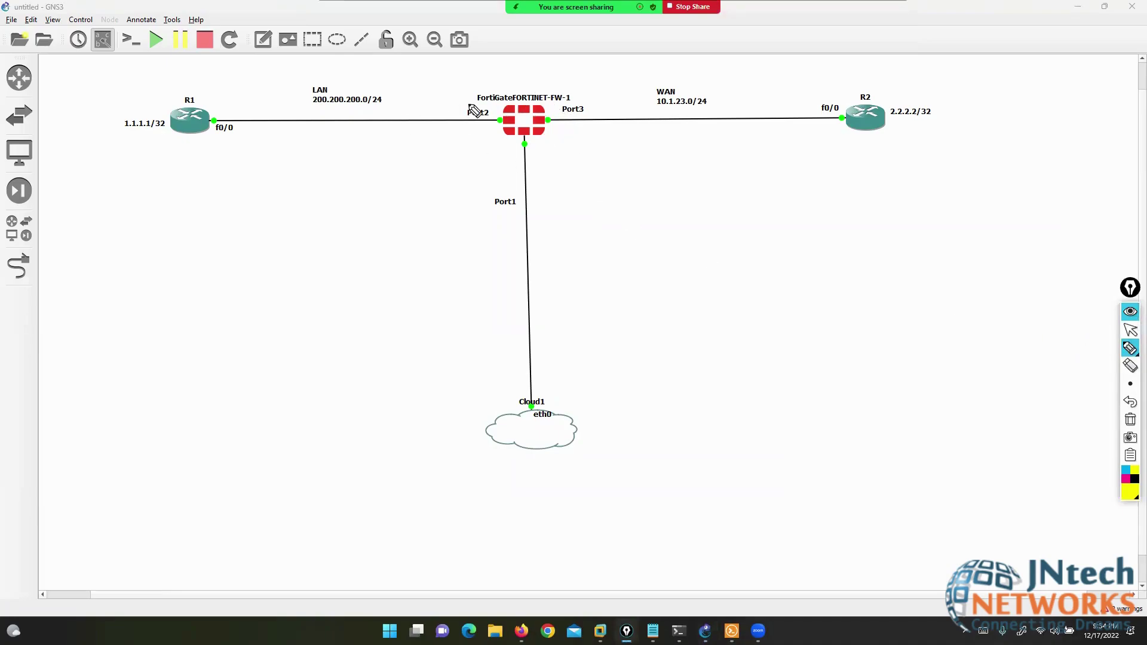
mouse_move(490, 108)
mouse_down()
mouse_move(268, 105)
mouse_move(206, 87)
mouse_up()
mouse_move(345, 42)
mouse_down()
mouse_move(302, 41)
mouse_move(294, 77)
mouse_up()
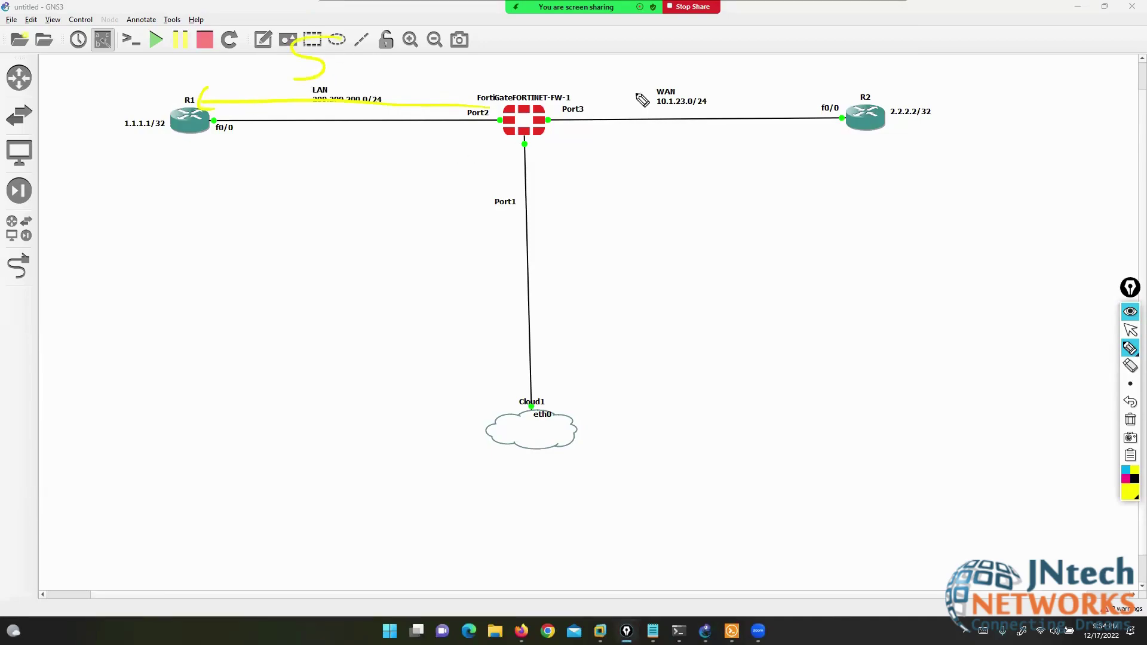
mouse_move(573, 103)
mouse_down()
mouse_move(811, 98)
mouse_move(814, 84)
mouse_up()
mouse_move(717, 67)
mouse_down()
mouse_move(716, 44)
mouse_move(712, 67)
mouse_up()
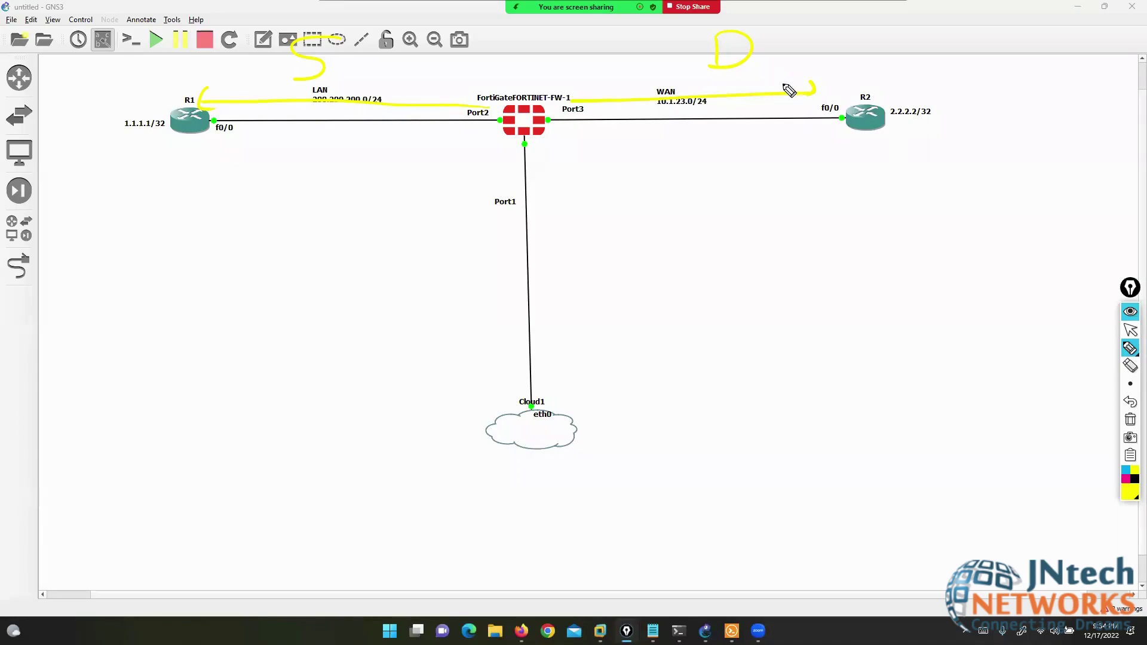
click(1129, 330)
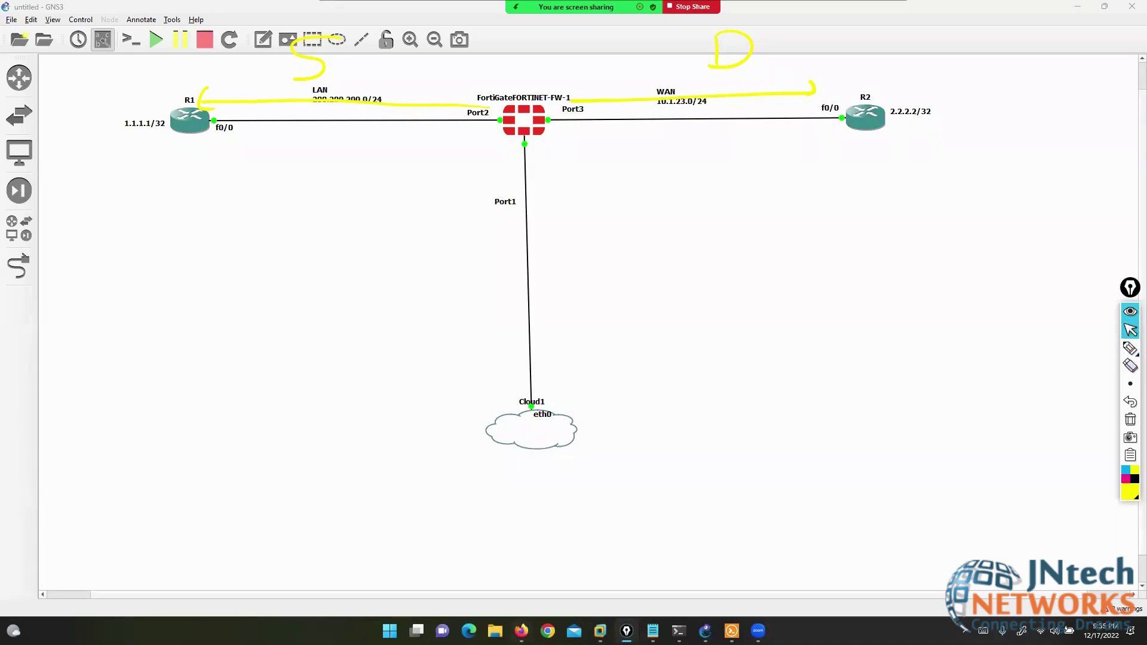
click(522, 631)
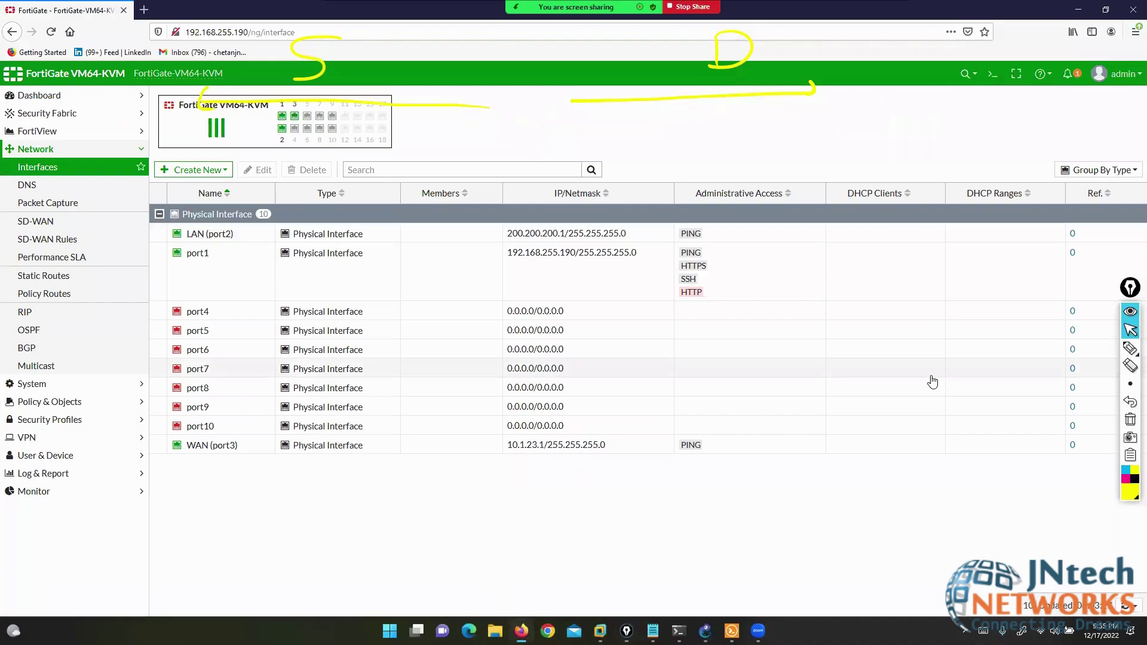
click(1130, 348)
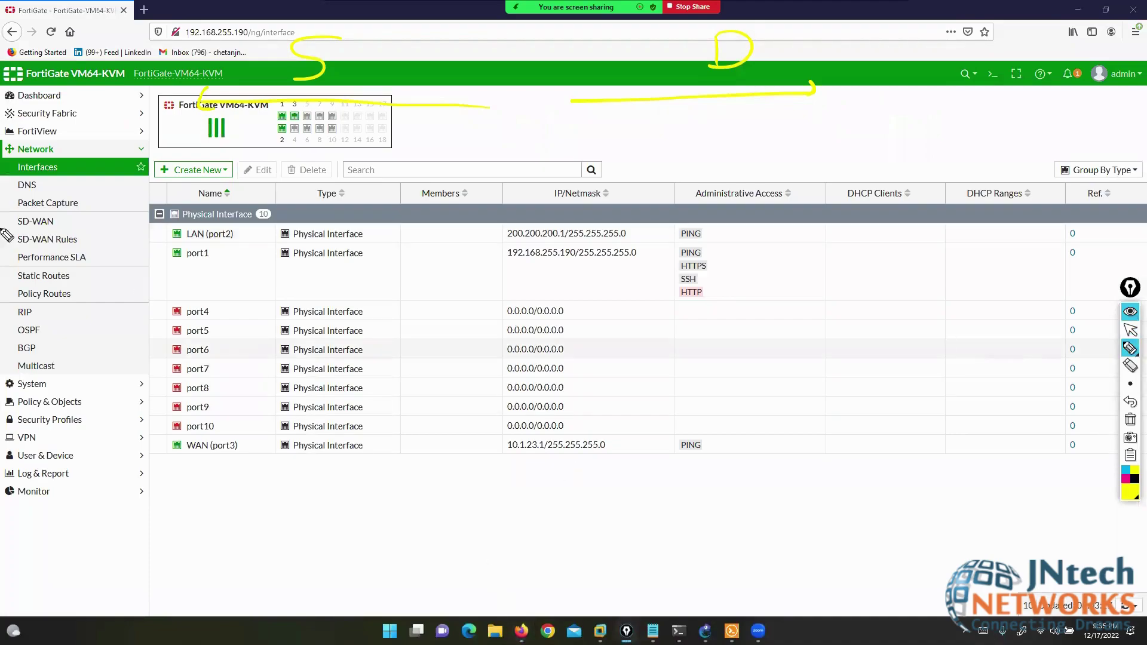
mouse_move(81, 144)
mouse_down()
mouse_move(14, 143)
mouse_move(71, 154)
mouse_move(66, 127)
mouse_up()
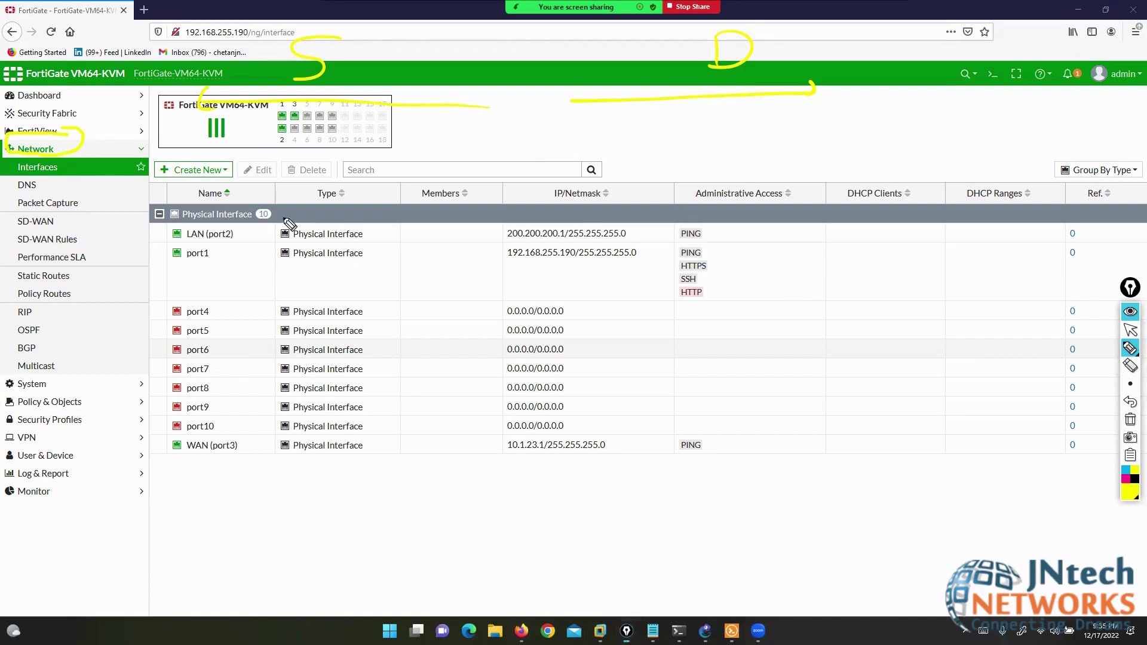
click(1130, 402)
click(1105, 352)
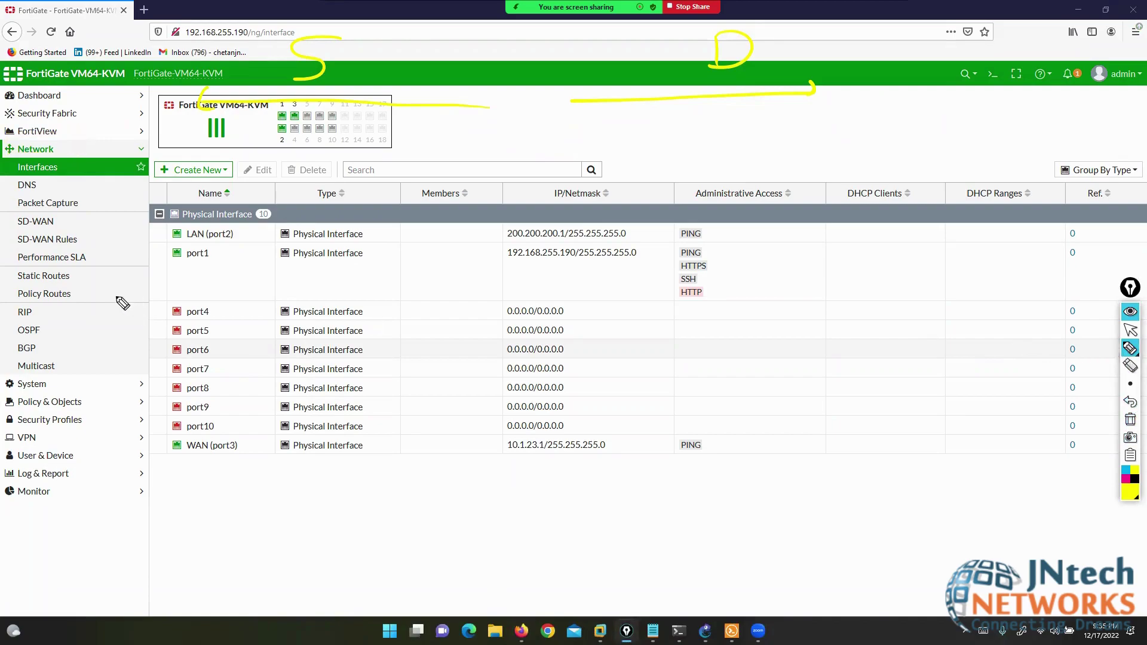
mouse_move(82, 270)
mouse_down()
mouse_move(31, 264)
mouse_move(18, 276)
mouse_move(23, 289)
mouse_move(67, 295)
mouse_move(77, 263)
mouse_up()
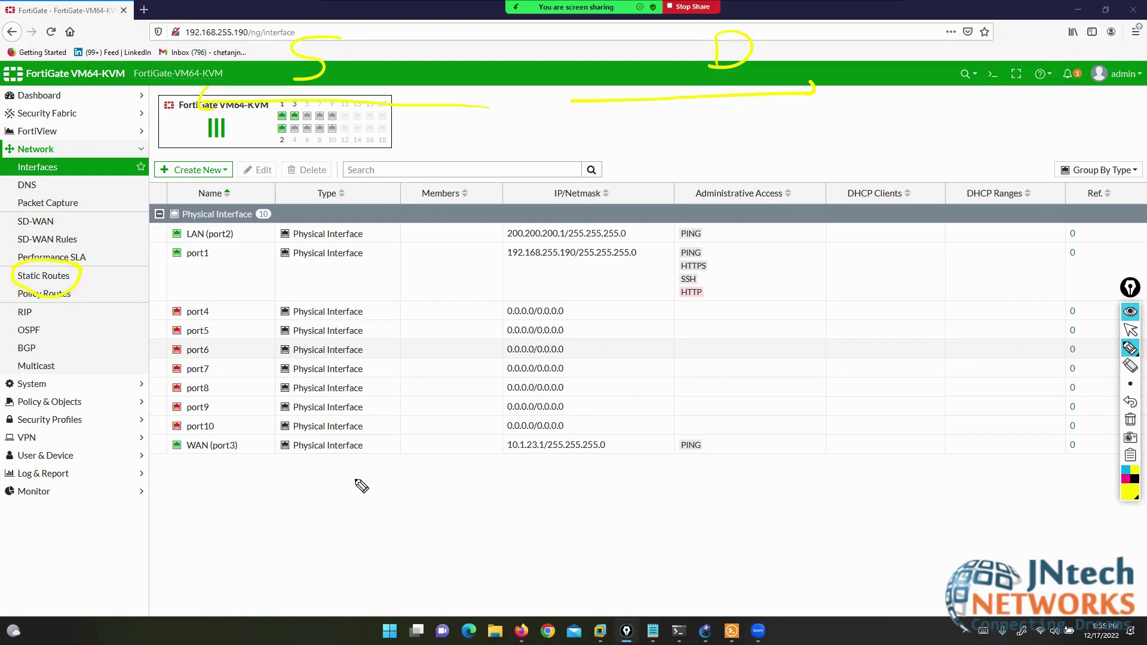
mouse_move(43, 304)
mouse_down()
mouse_move(8, 304)
mouse_move(12, 362)
mouse_move(57, 365)
mouse_move(57, 306)
mouse_up()
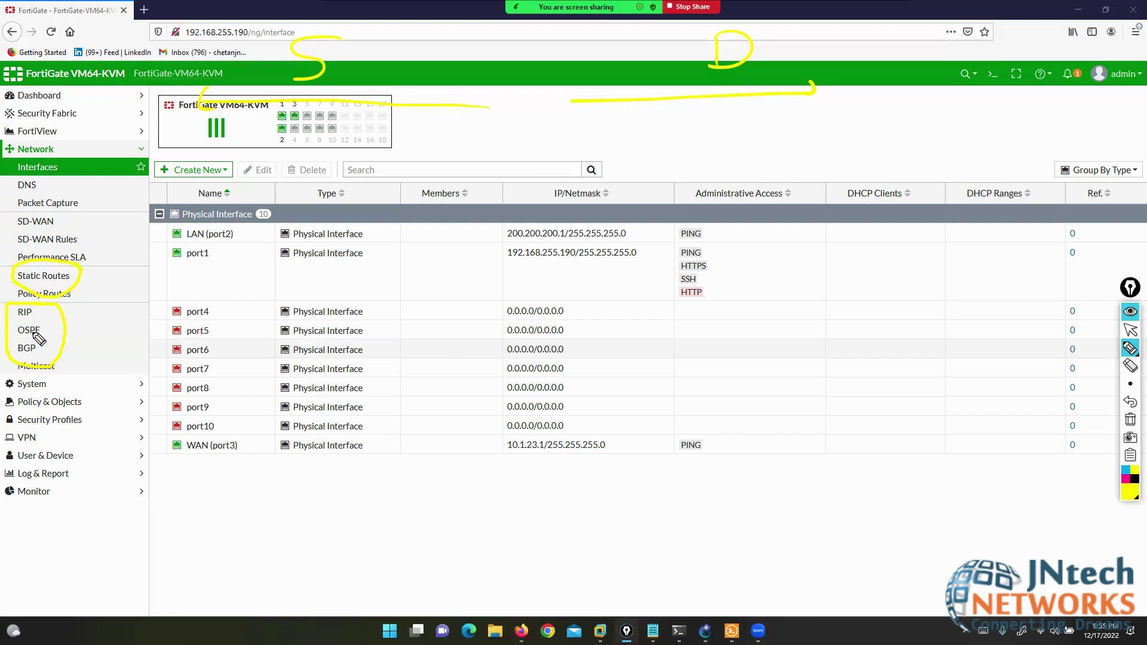
click(1130, 419)
click(1130, 330)
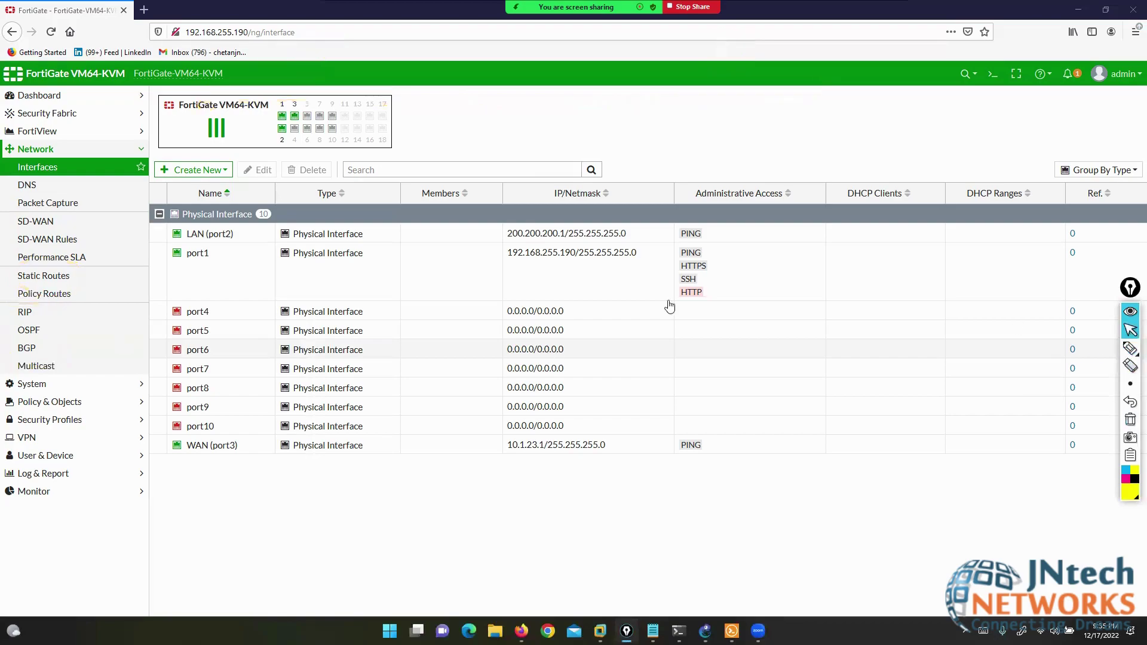
- Turn Advanced Routing off in Feature Visibility, apply, and check the Network menu without it
click(48, 385)
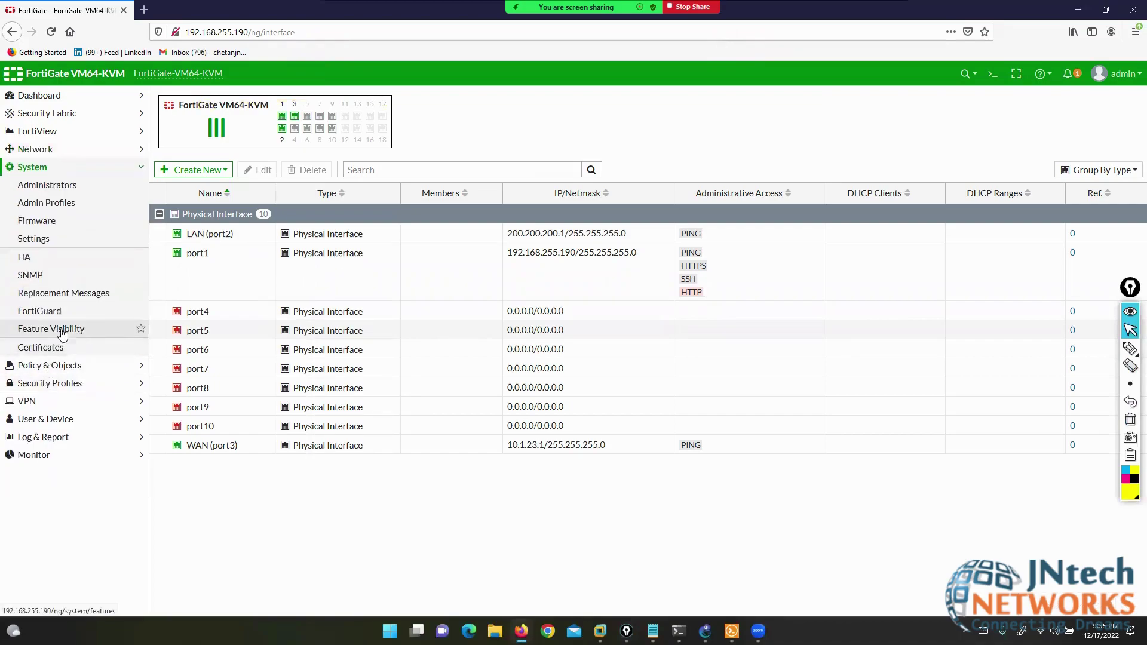
click(42, 331)
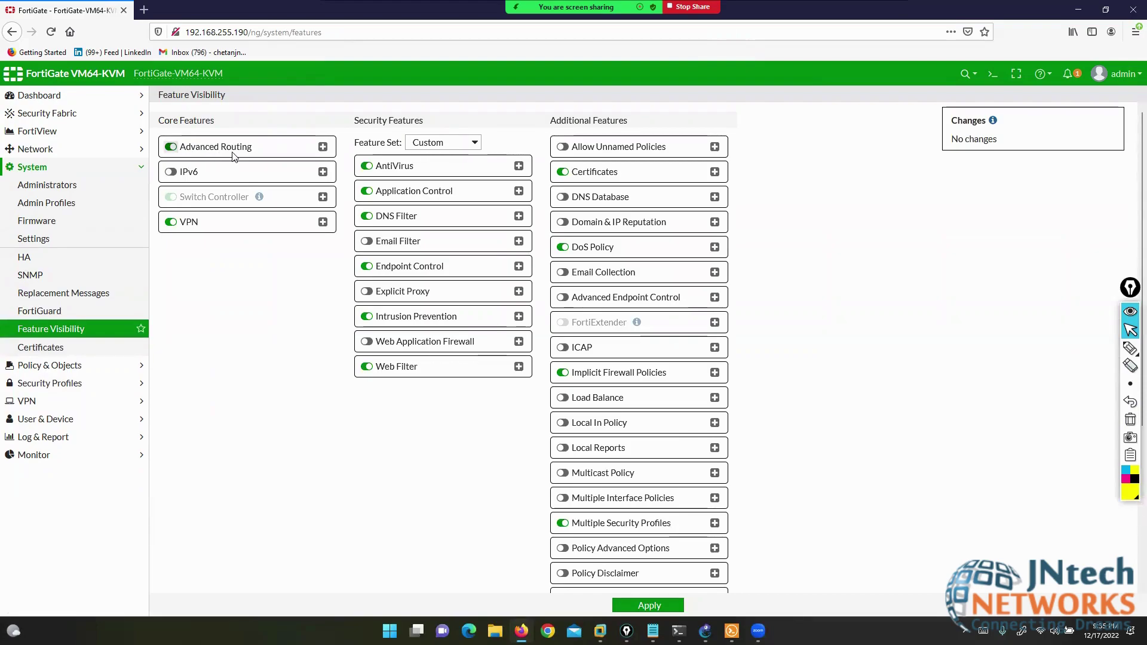
click(171, 147)
click(650, 613)
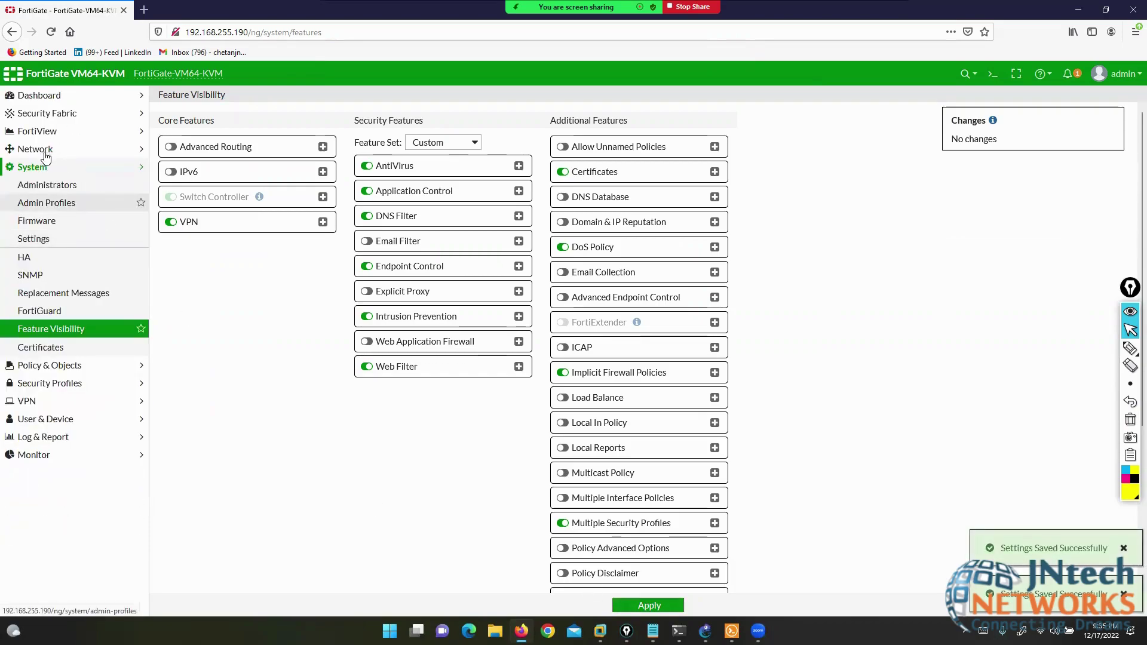
click(42, 155)
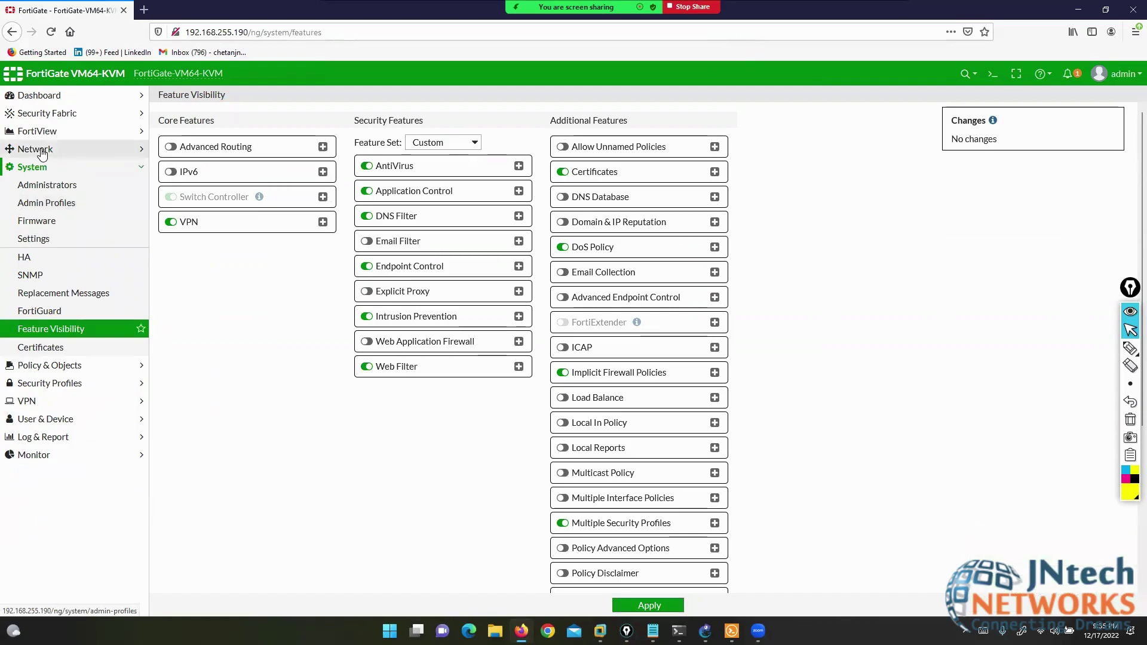
click(41, 153)
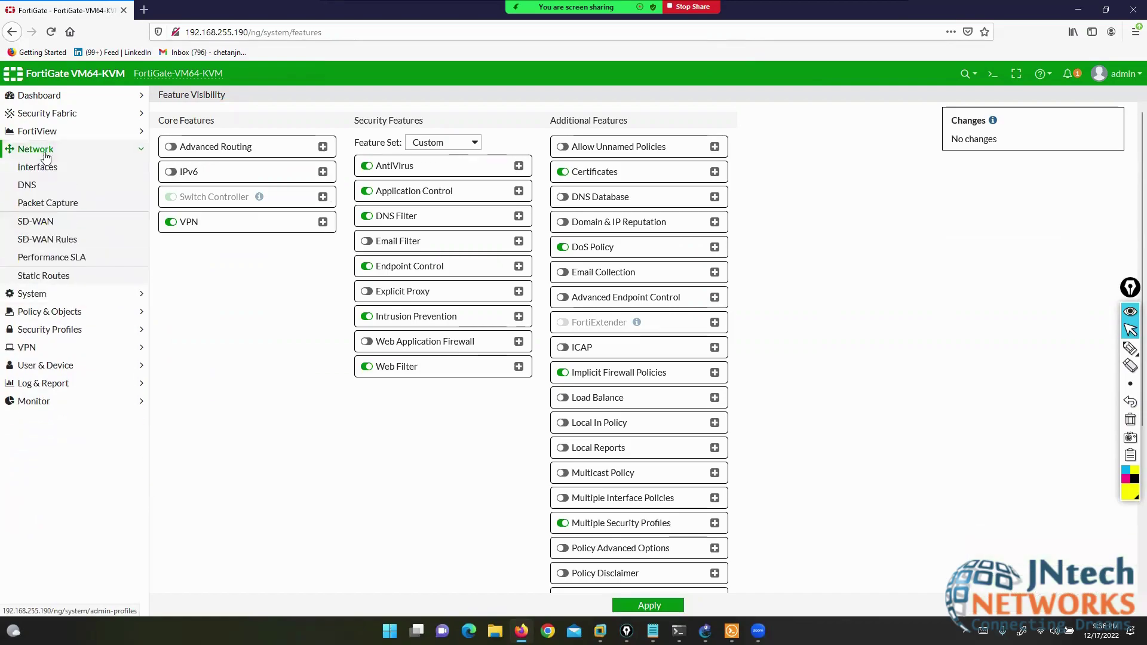
- Switch Advanced Routing back on and view the Network menu with routing protocols
click(48, 295)
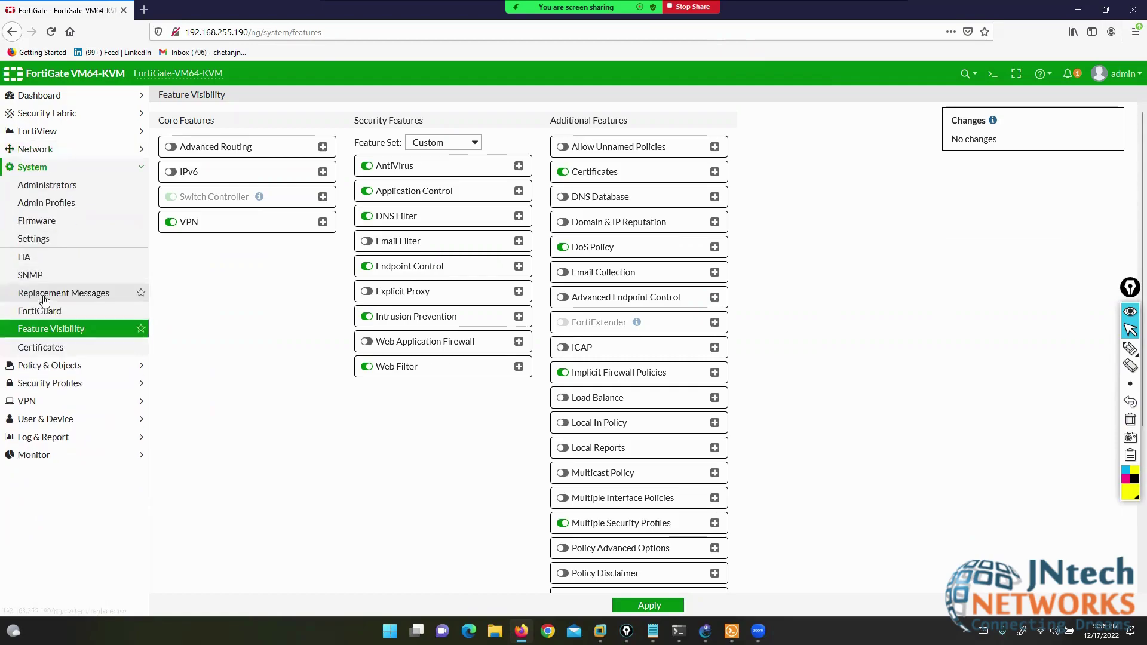
click(52, 333)
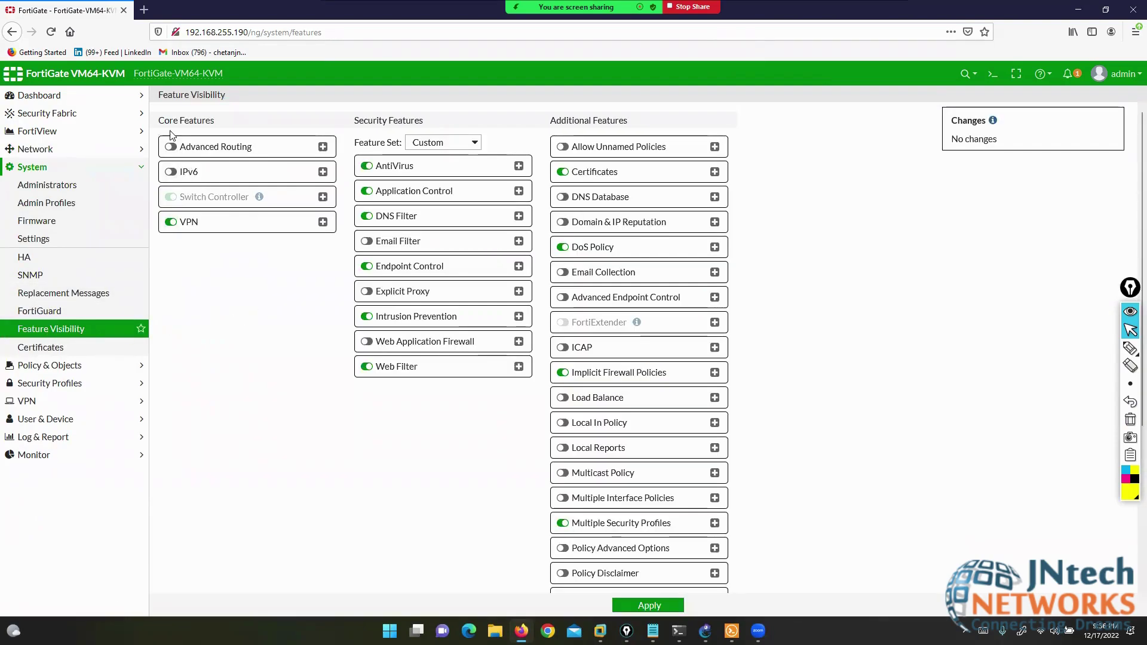
drag(158, 122, 215, 123)
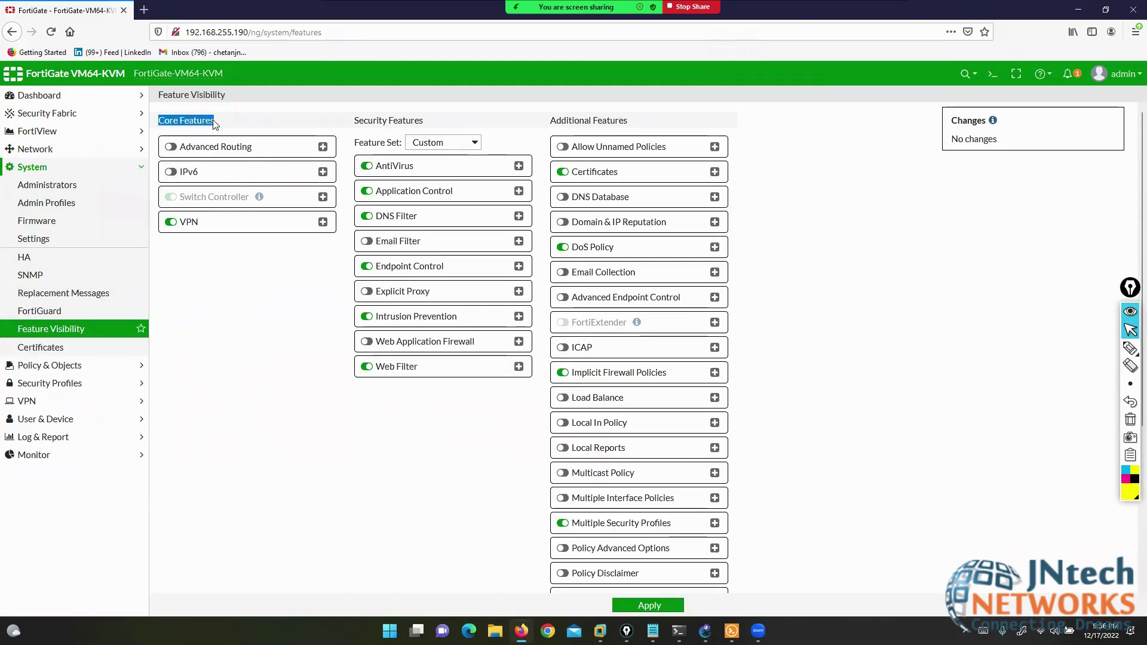
click(172, 148)
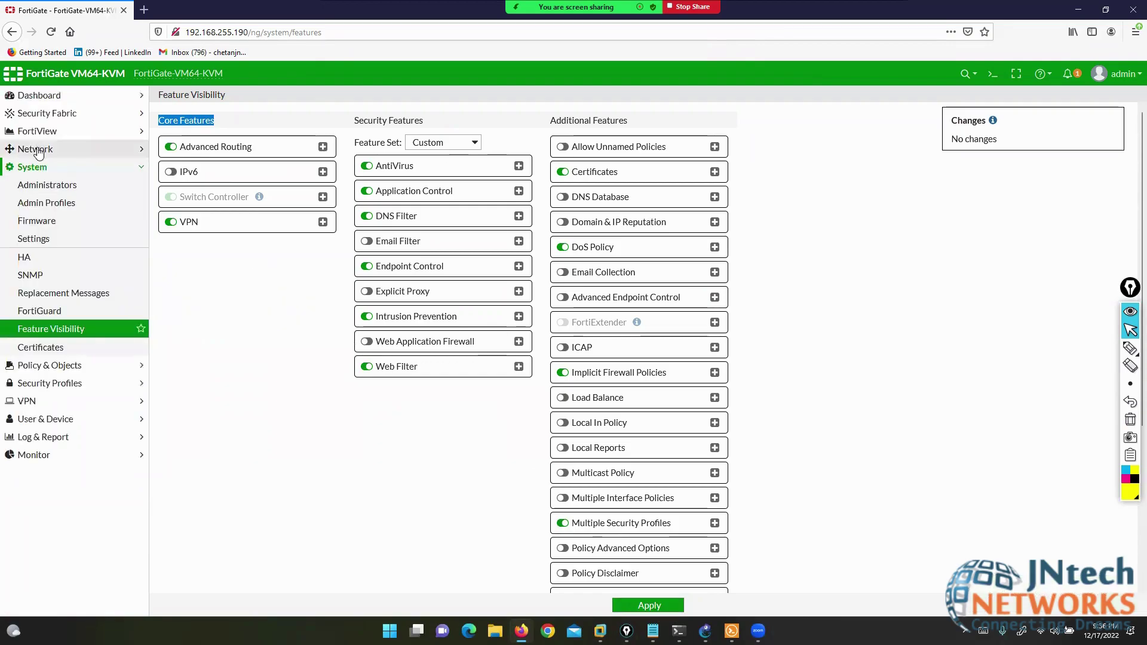
click(37, 150)
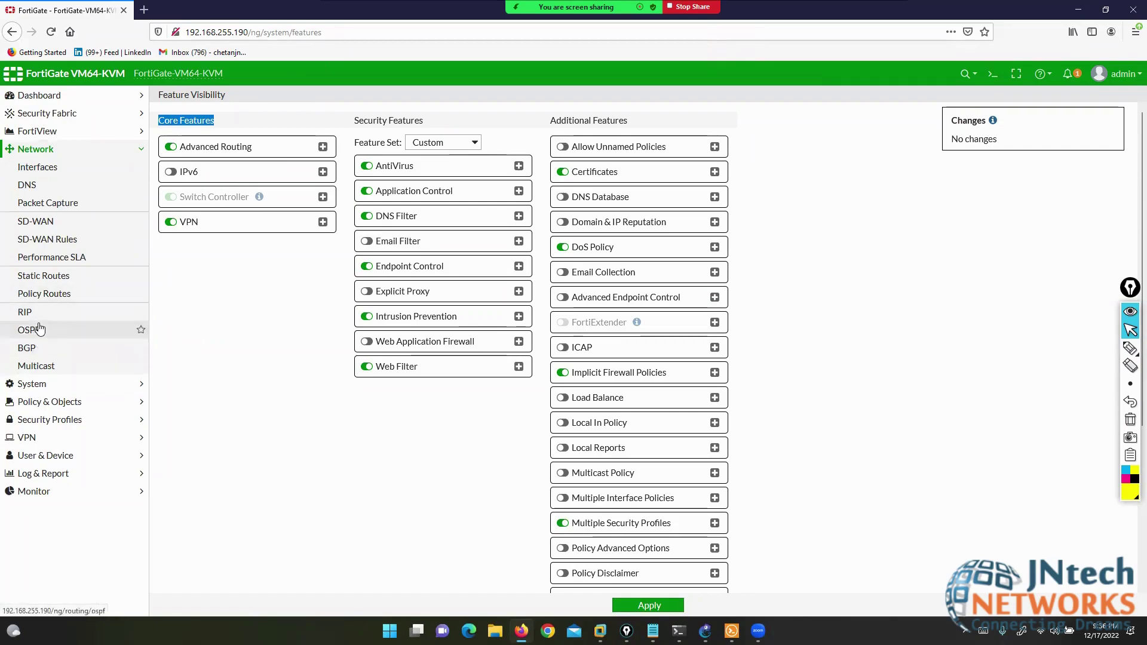
- Go to Static Routes, start a new route, and highlight the New Static Route title
click(47, 277)
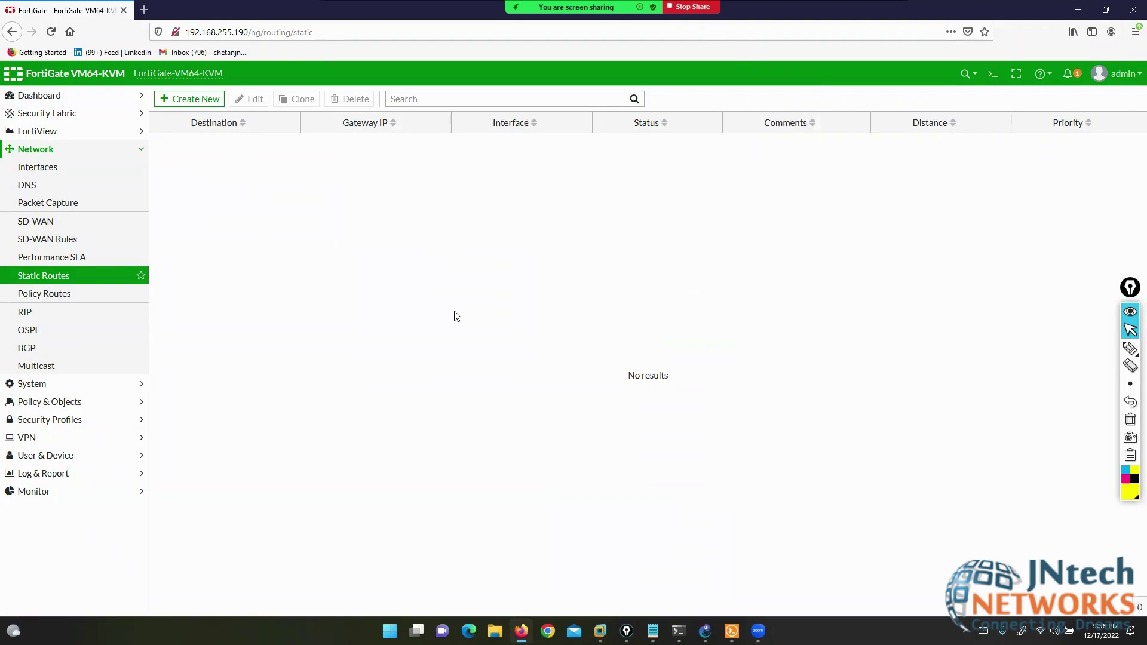
click(198, 103)
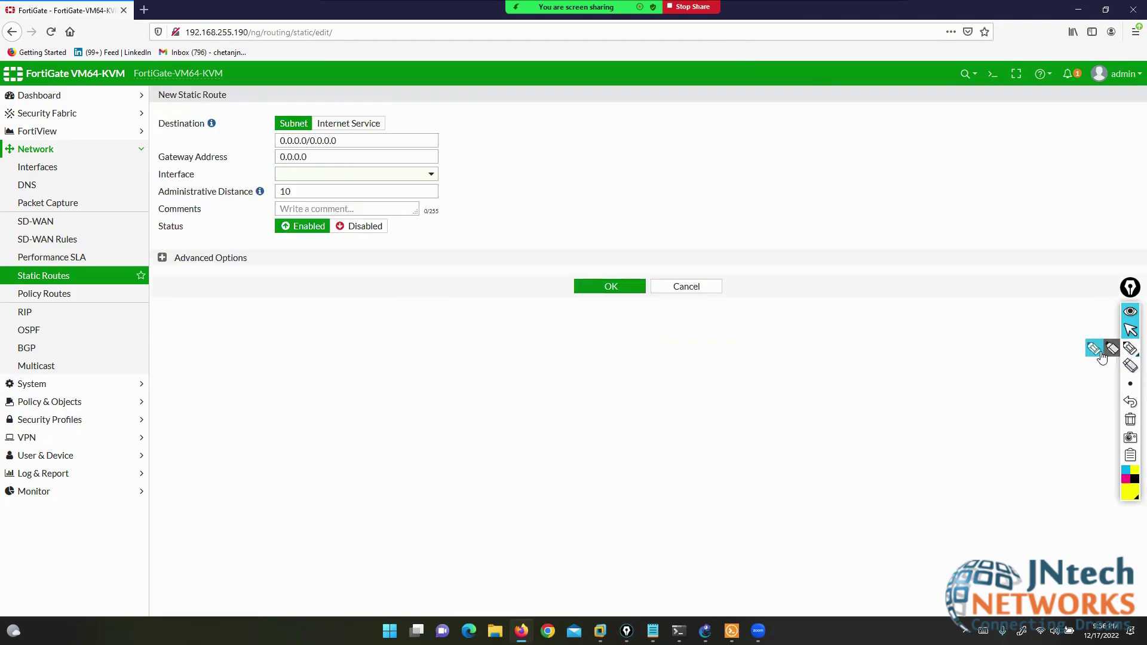
click(1131, 348)
mouse_move(150, 104)
mouse_down()
mouse_move(213, 103)
mouse_move(233, 89)
mouse_move(142, 85)
mouse_move(155, 102)
mouse_up()
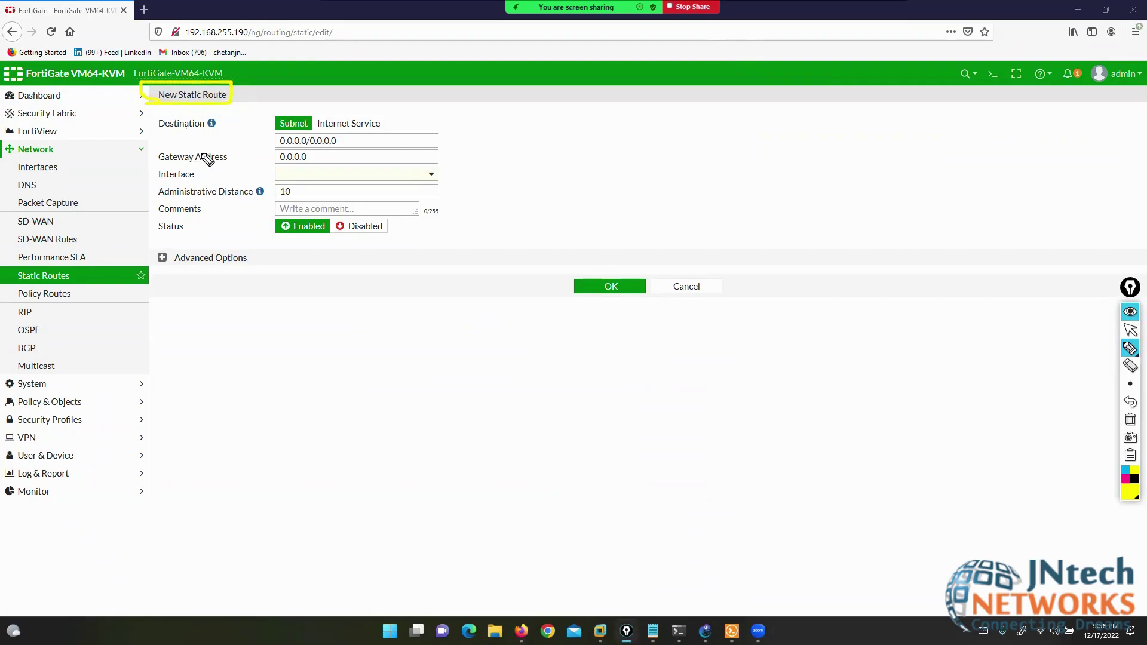
click(1131, 424)
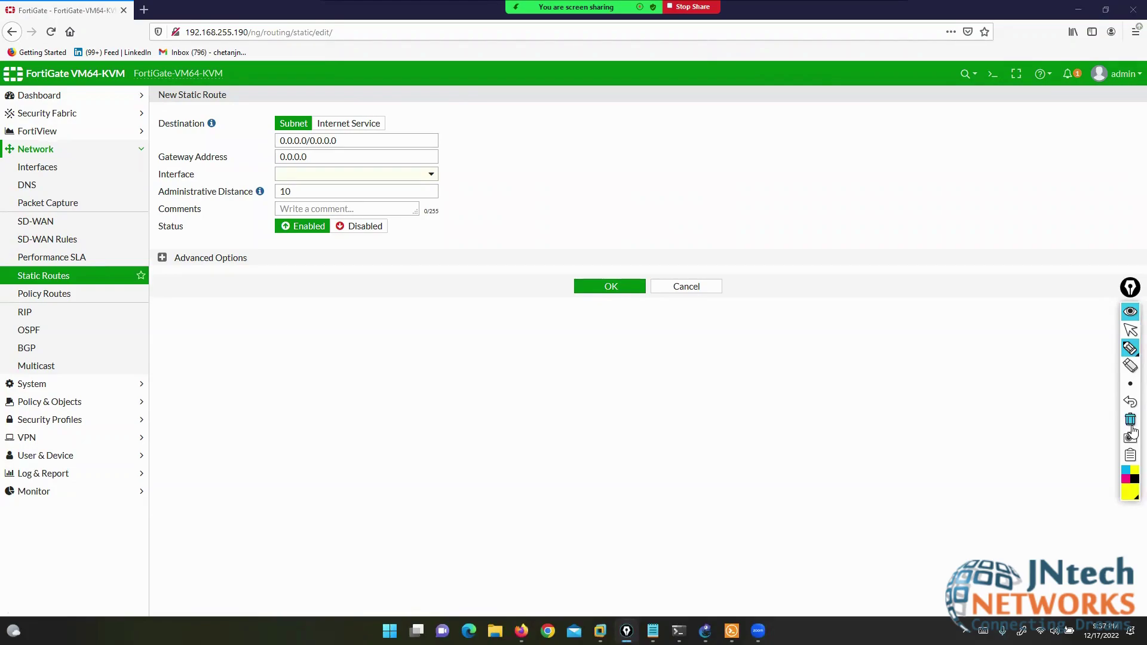
- Point out the Destination, Gateway, Interface, Subnet and Internet Service fields, then select the default destination
mouse_move(151, 126)
mouse_down()
mouse_move(205, 143)
mouse_move(194, 119)
mouse_move(148, 115)
mouse_up()
mouse_move(231, 158)
mouse_down()
mouse_move(269, 159)
mouse_move(252, 190)
mouse_up()
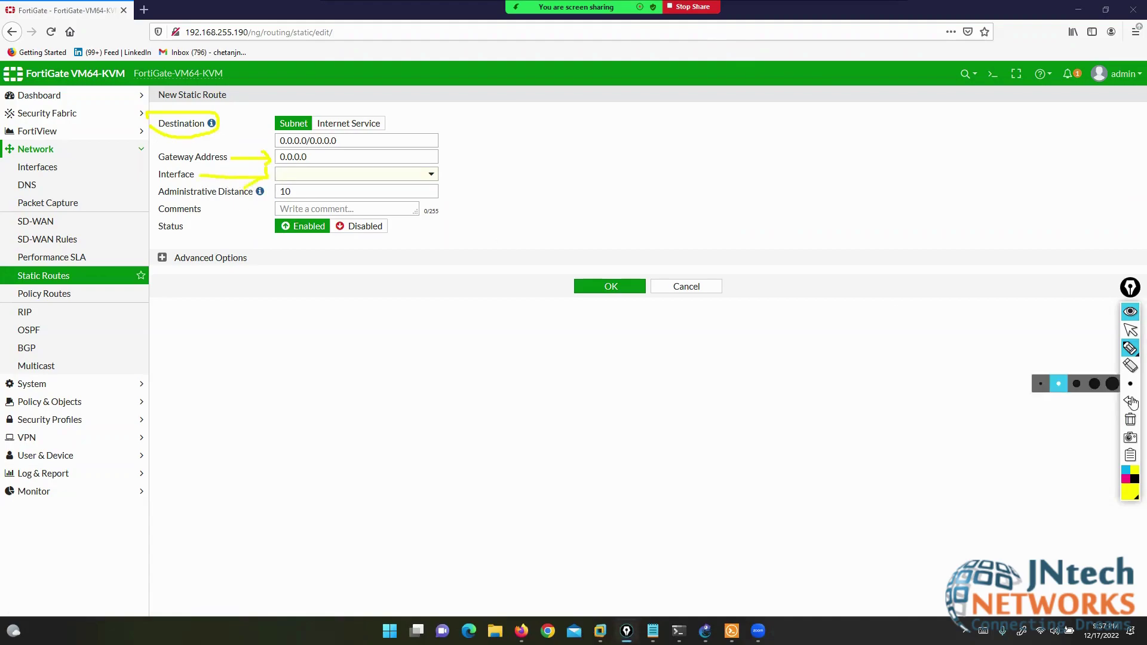
click(1131, 419)
drag(229, 18, 274, 95)
mouse_move(350, 12)
mouse_down()
mouse_move(350, 106)
mouse_move(364, 96)
mouse_move(269, 121)
mouse_move(316, 134)
mouse_up()
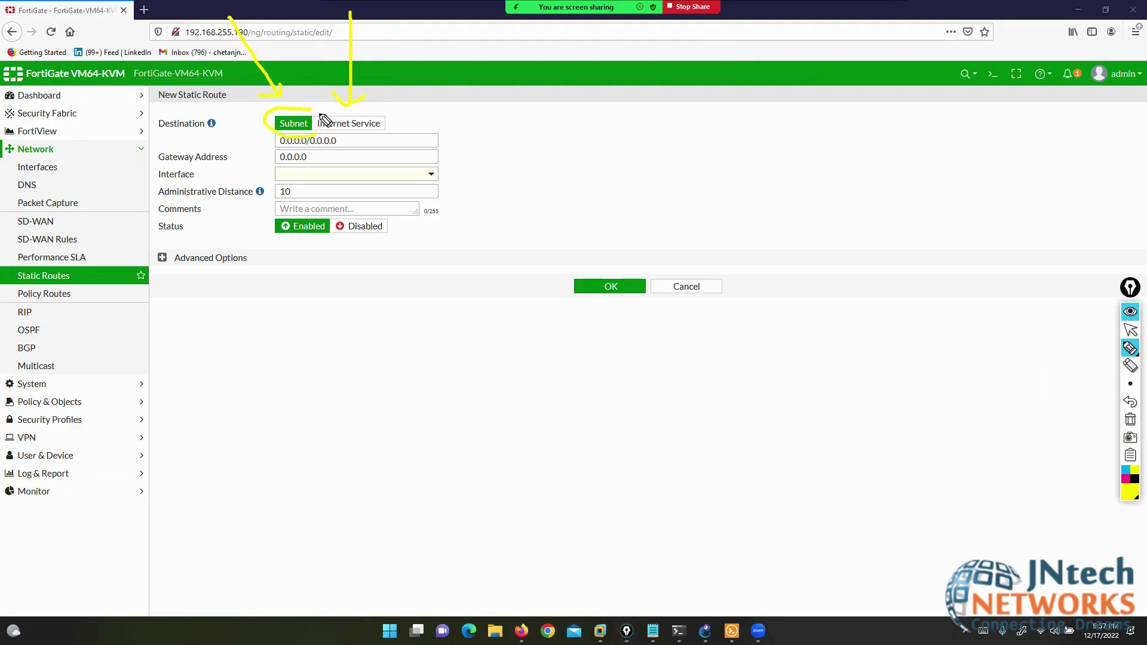
click(1131, 420)
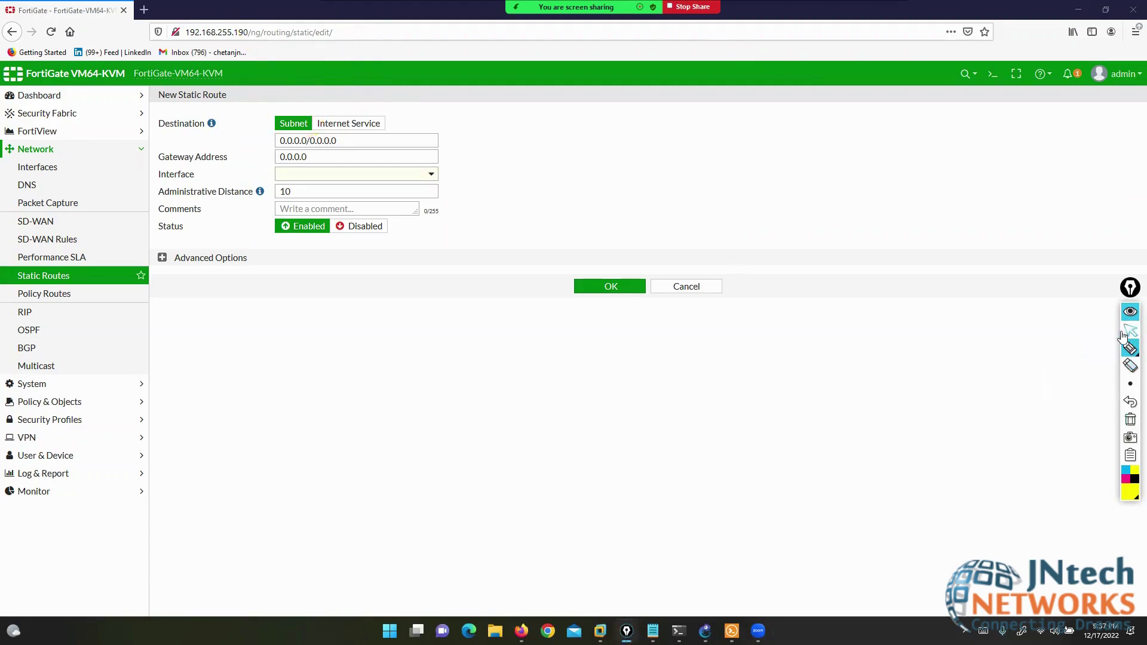
click(1126, 332)
drag(342, 138, 280, 141)
key(alt+Tab)
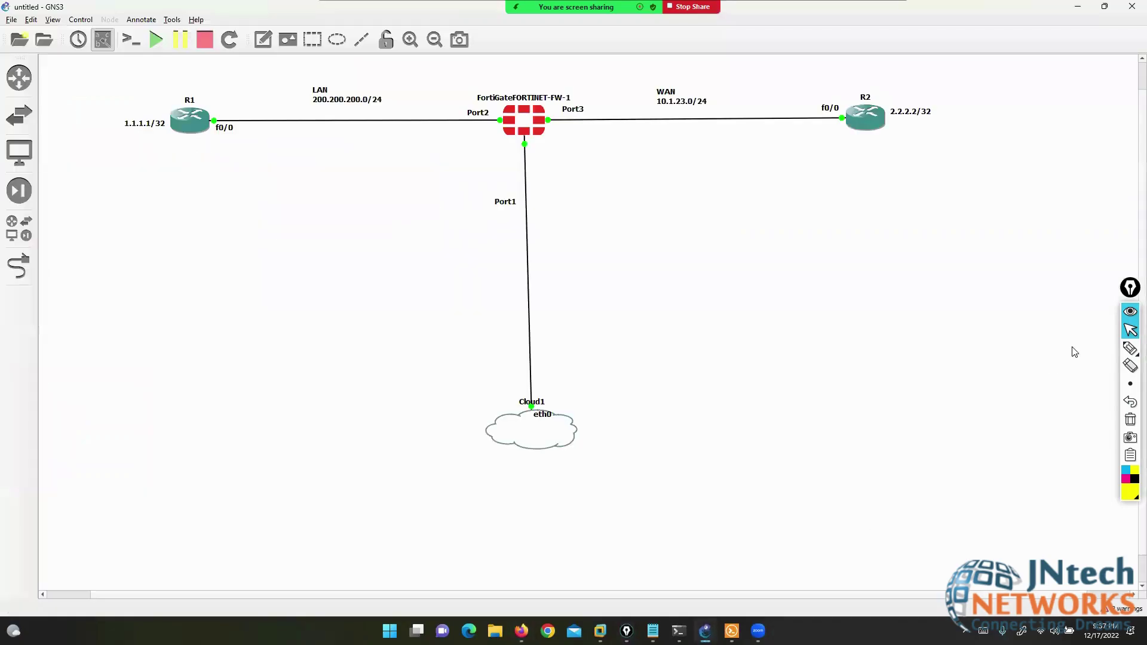
click(1130, 348)
drag(514, 101, 212, 104)
mouse_move(332, 29)
mouse_down()
mouse_move(308, 40)
mouse_move(335, 71)
mouse_move(290, 82)
mouse_up()
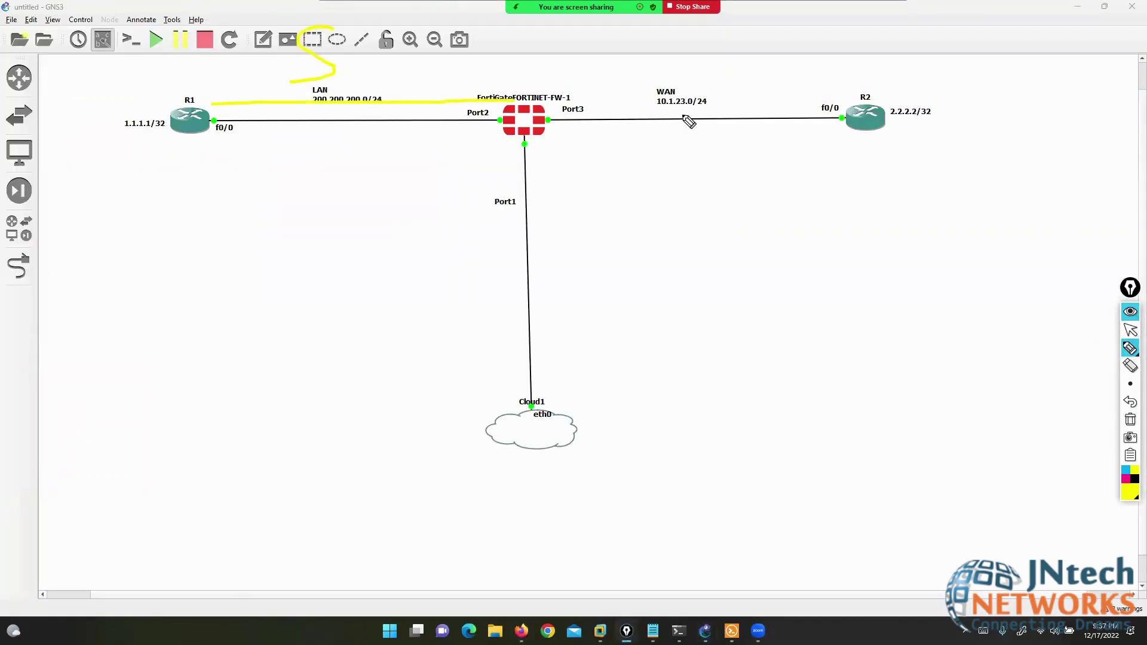
drag(595, 110, 891, 112)
mouse_move(745, 75)
mouse_down()
mouse_move(744, 31)
mouse_move(760, 78)
mouse_move(747, 74)
mouse_up()
click(1131, 330)
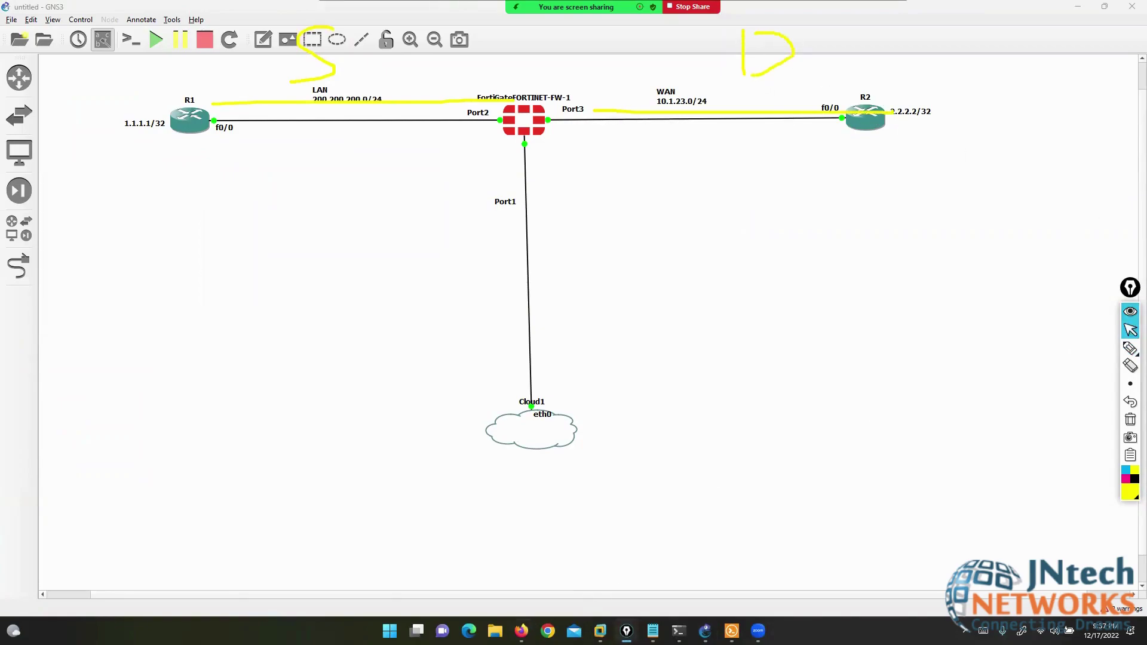
click(522, 631)
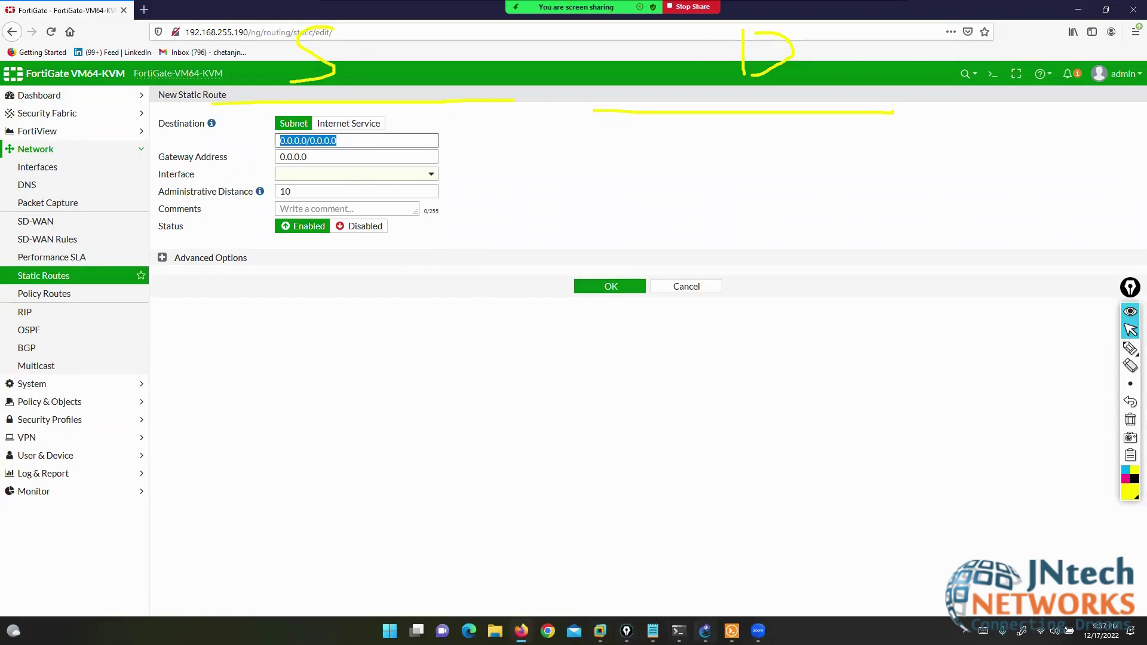
click(705, 631)
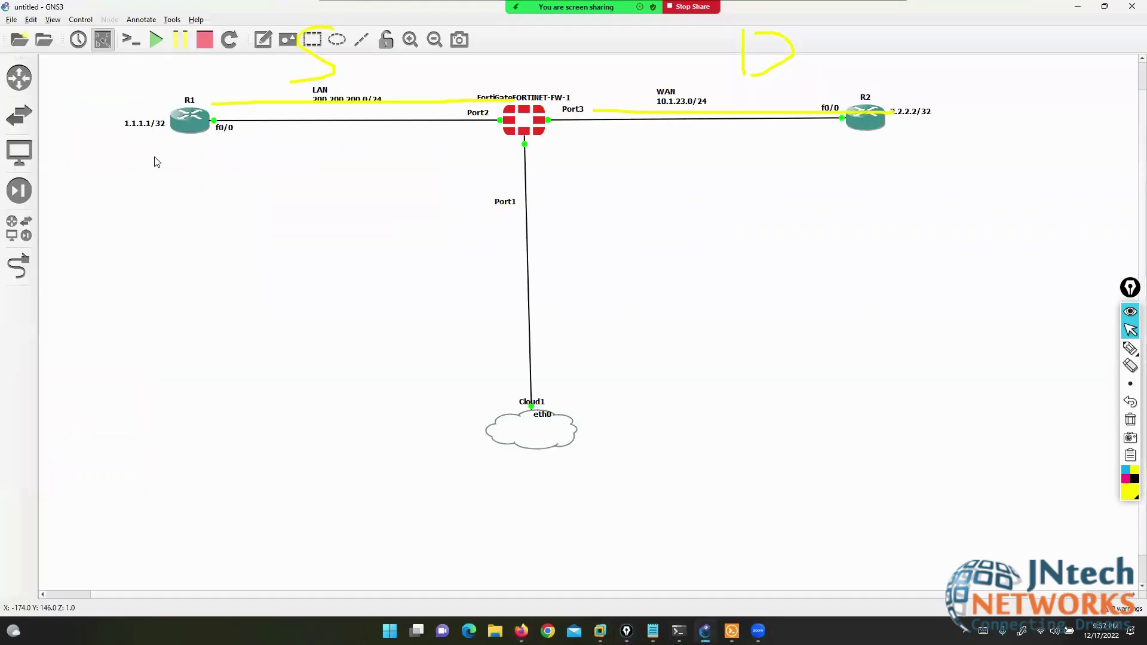
click(1078, 6)
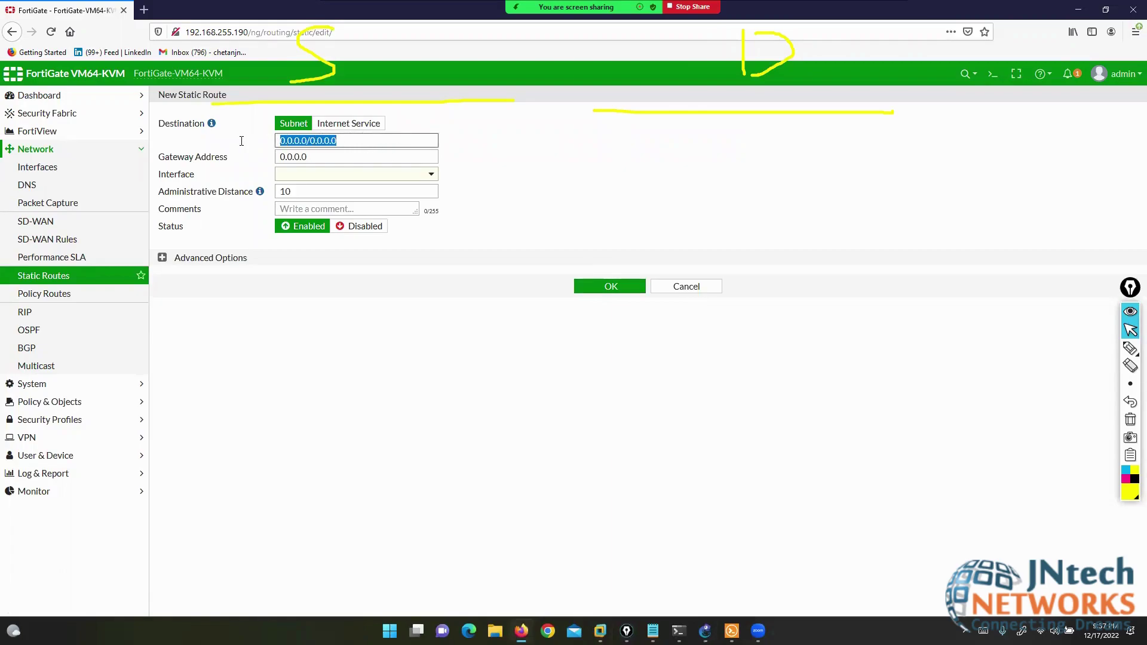
- Enter destination 1.1.1.1/32, gateway 200.200.200.10 and interface LAN (port2), then save the route
text(1.1.1.1/32)
key(Tab)
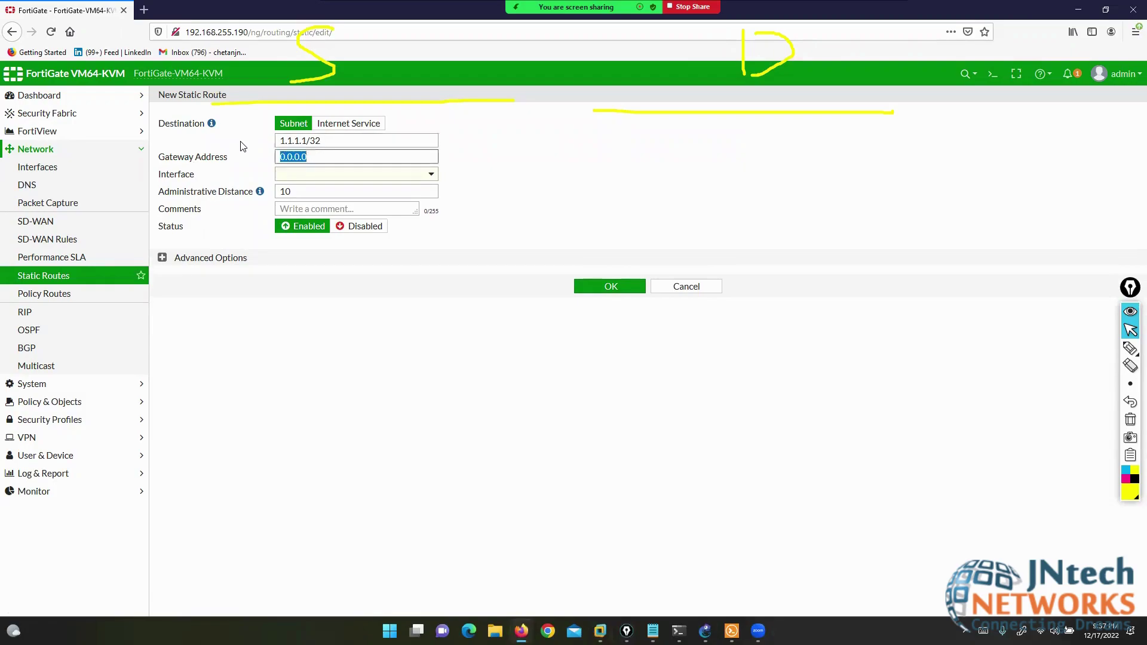
text(200.200.200.10)
click(385, 174)
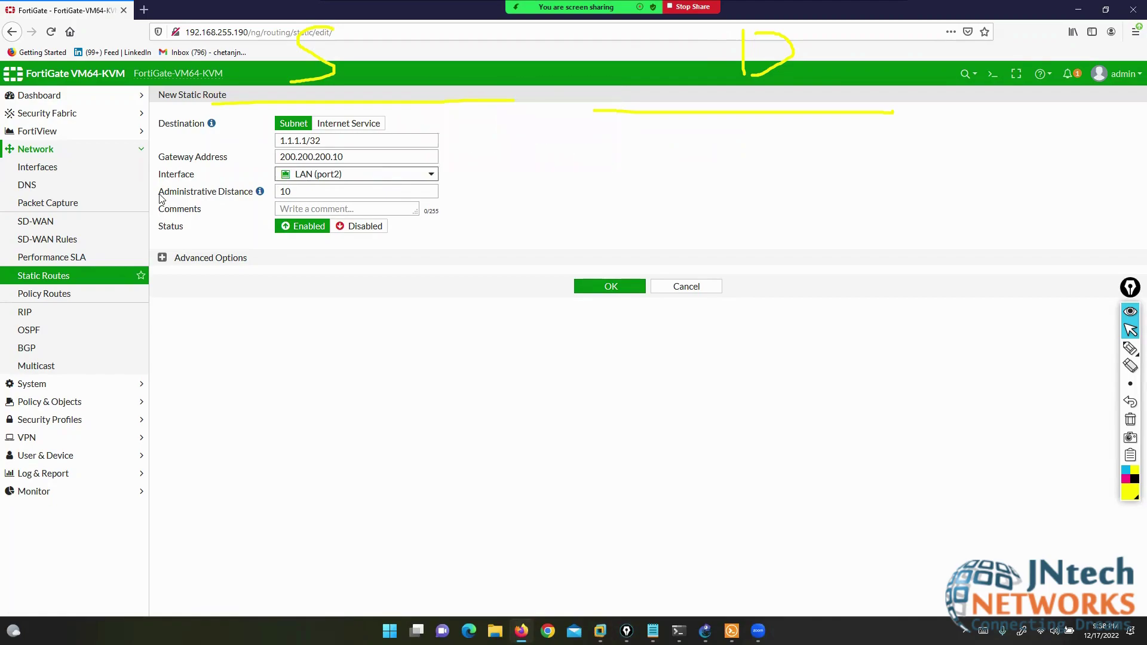
drag(159, 192, 241, 195)
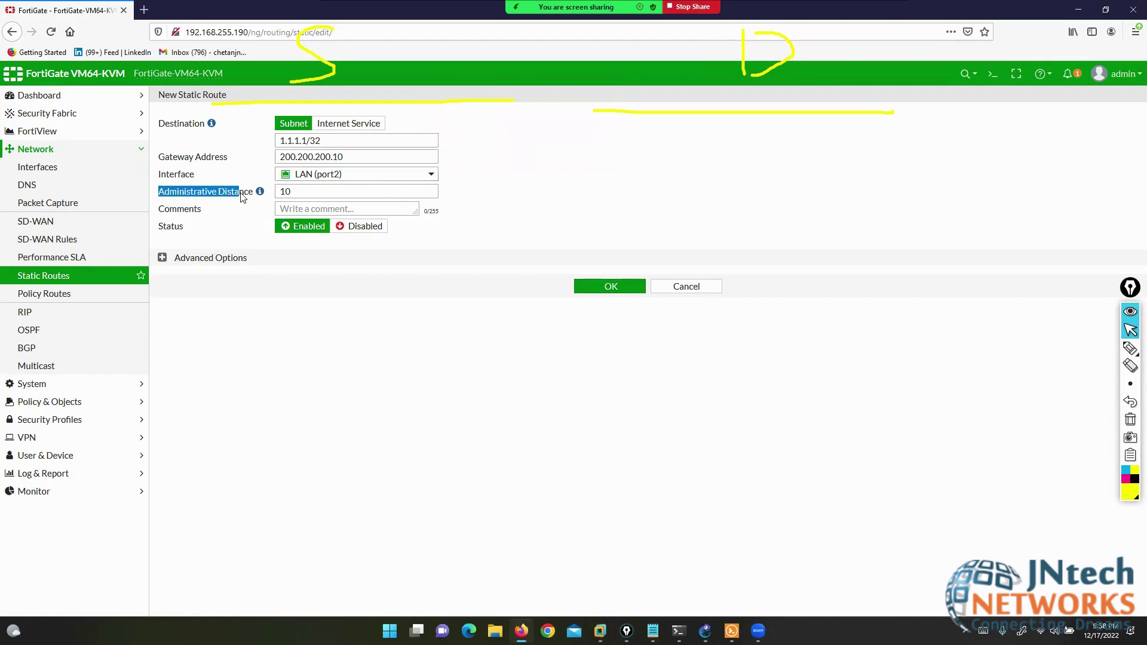
click(491, 13)
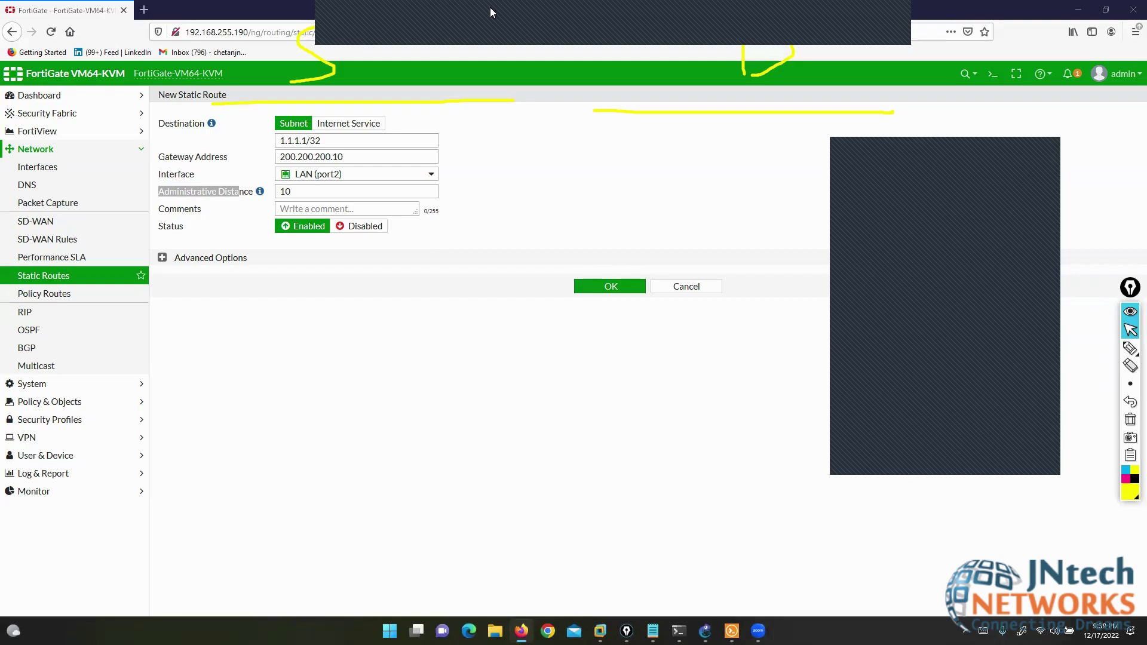
click(613, 289)
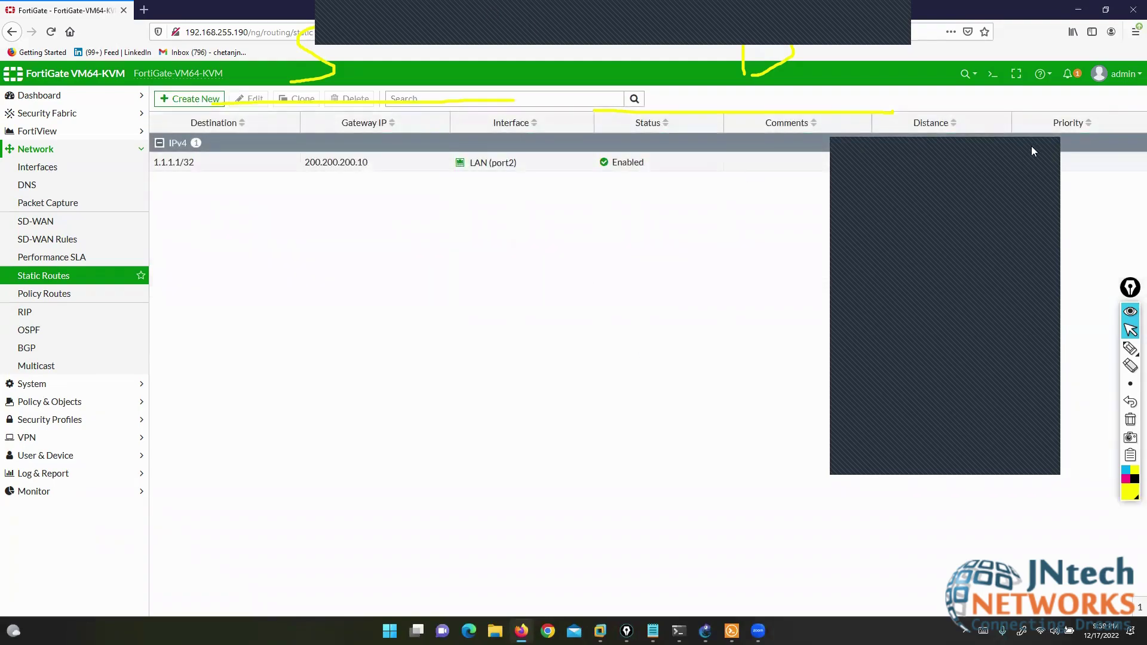
- Circle the new 1.1.1.1/32 route, its LAN (port2) interface, distance 10 and priority 0
click(1047, 153)
mouse_move(1132, 351)
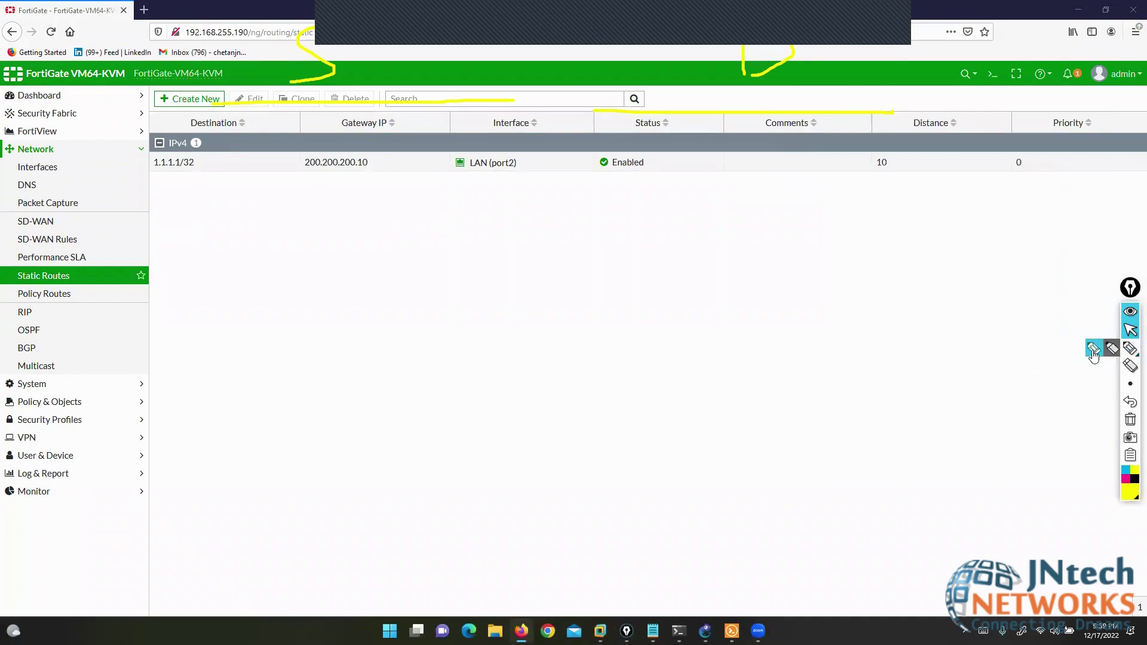
click(1094, 356)
mouse_move(200, 141)
mouse_down()
mouse_move(118, 169)
mouse_move(223, 187)
mouse_move(193, 143)
mouse_move(236, 161)
mouse_move(289, 160)
mouse_up()
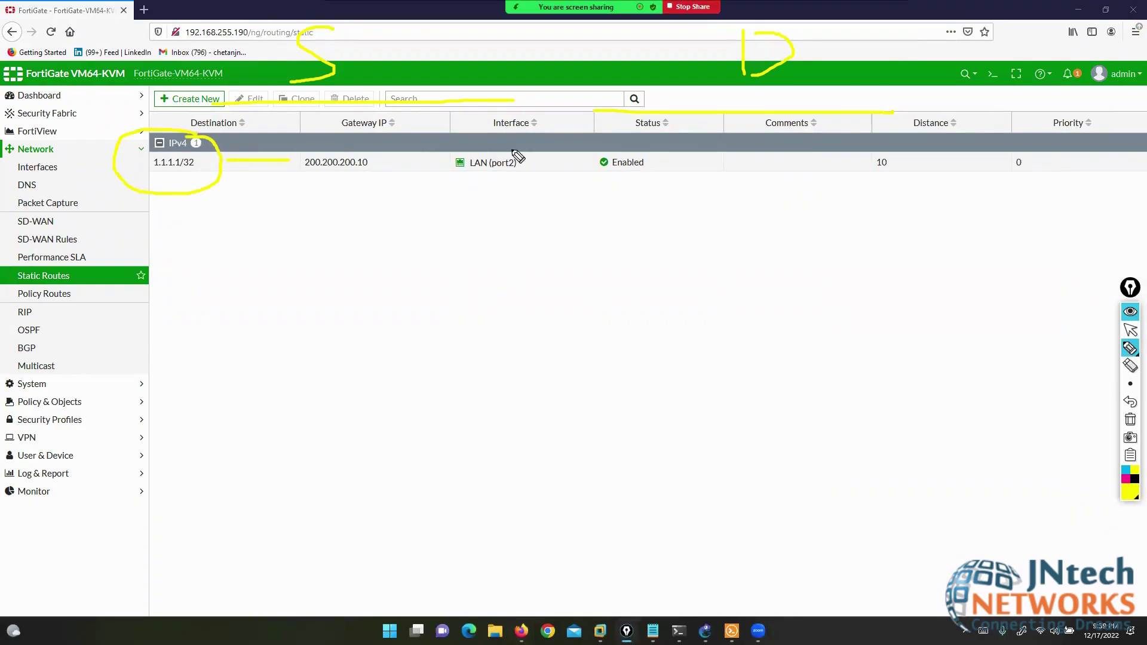
mouse_move(512, 152)
mouse_down()
mouse_move(428, 164)
mouse_move(584, 162)
mouse_up()
mouse_move(890, 148)
mouse_down()
mouse_move(862, 172)
mouse_move(891, 142)
mouse_up()
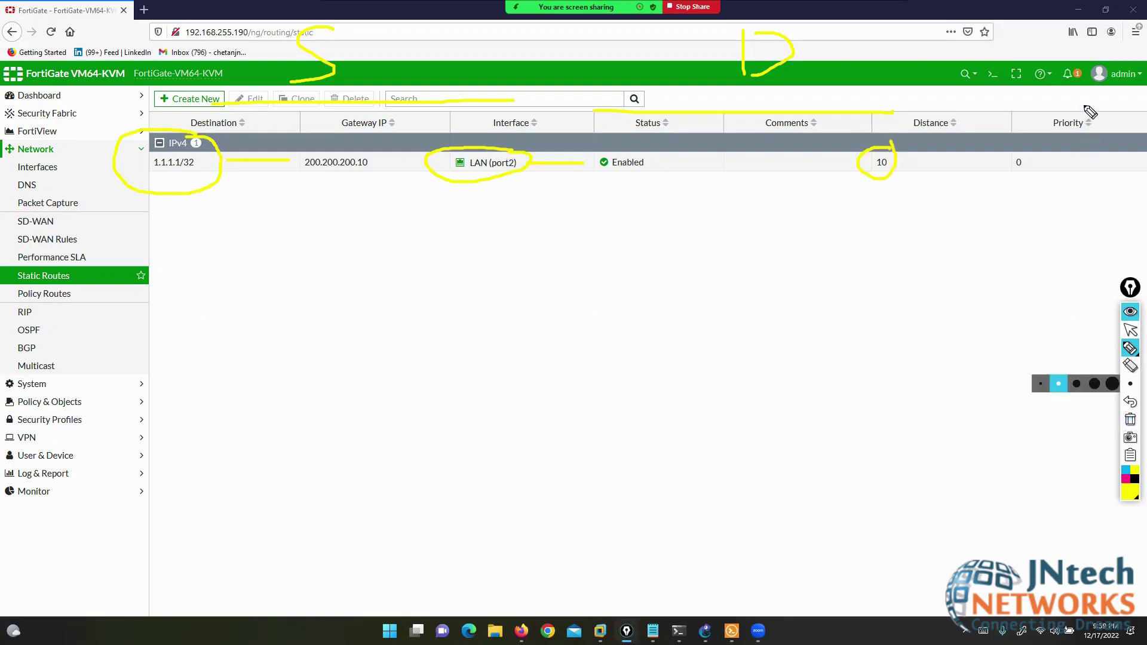
mouse_move(1085, 108)
mouse_down()
mouse_move(1020, 169)
mouse_move(1084, 179)
mouse_up()
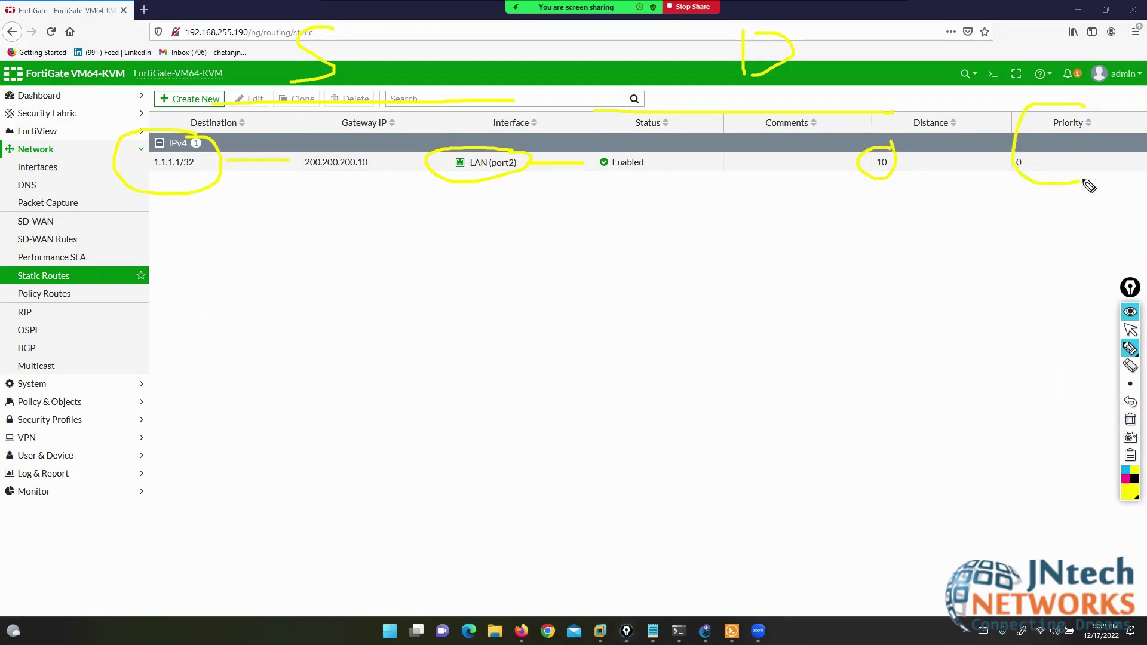
click(1131, 331)
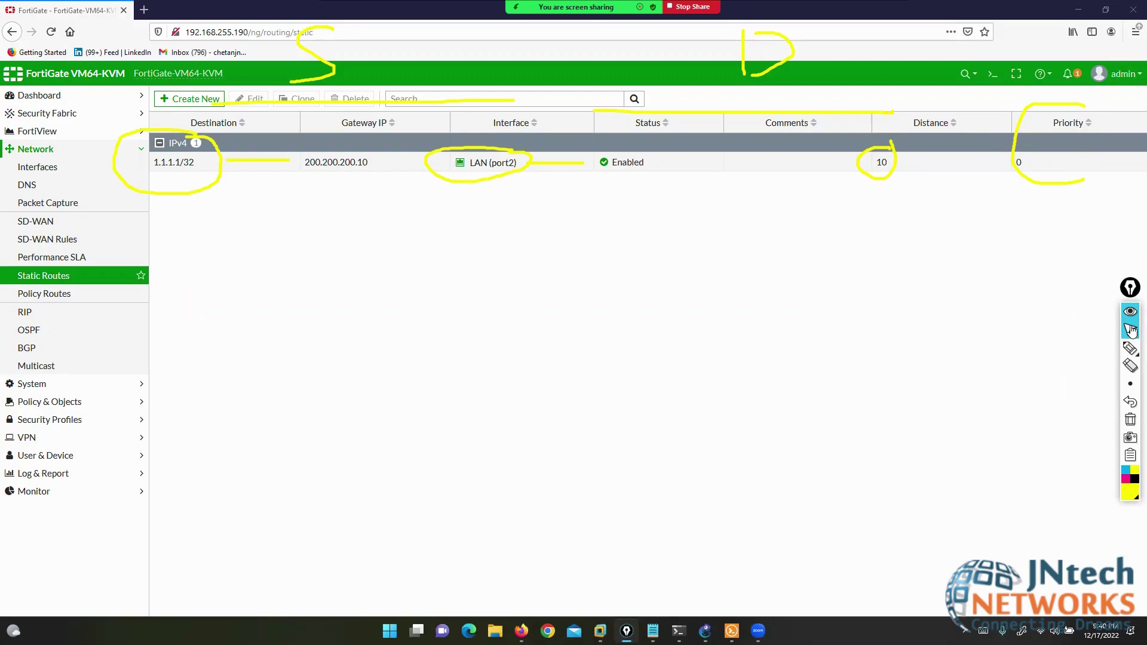
- Circle the Priority column, then clear the circles and mark a D
click(1130, 348)
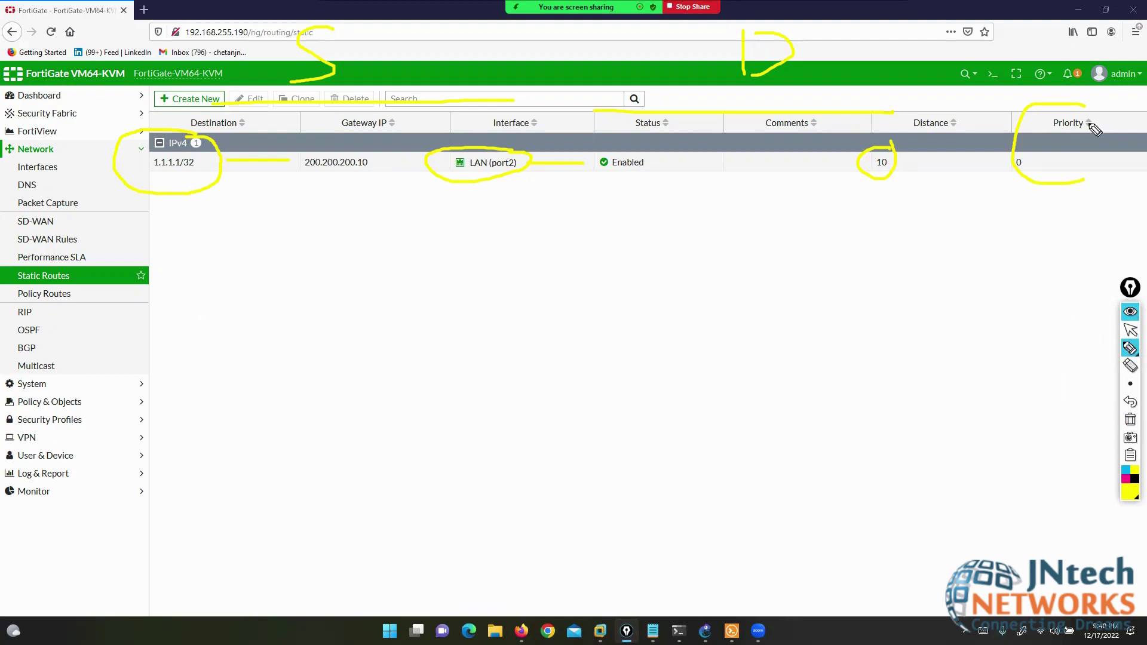
mouse_move(1035, 123)
mouse_down()
mouse_move(1068, 195)
mouse_move(1088, 97)
mouse_up()
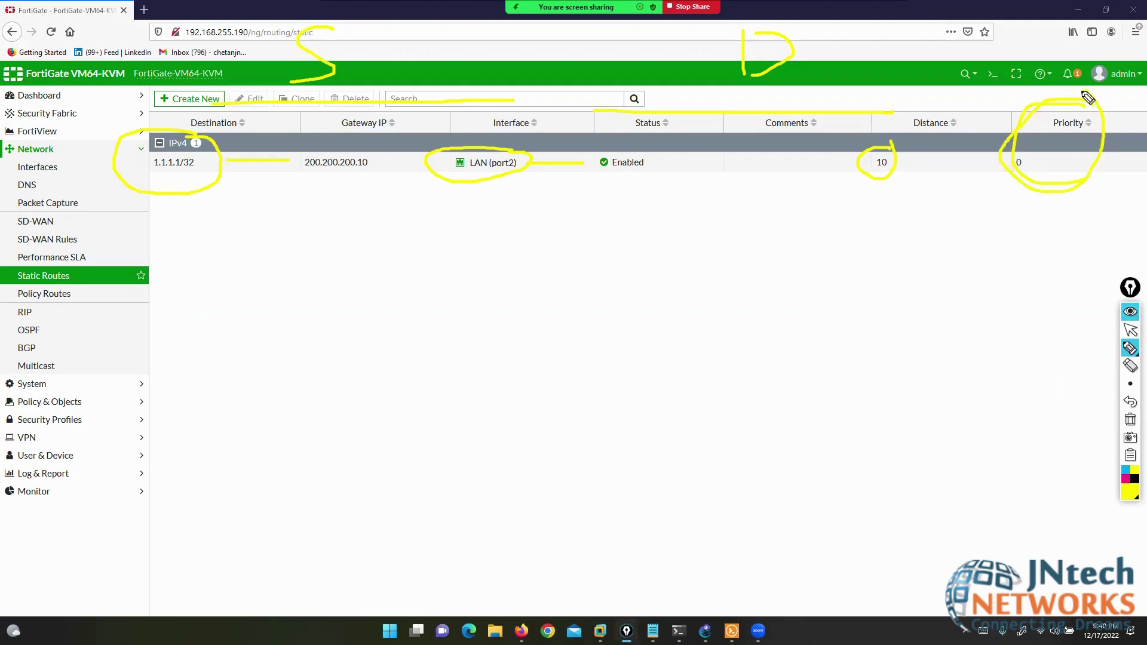
click(1130, 421)
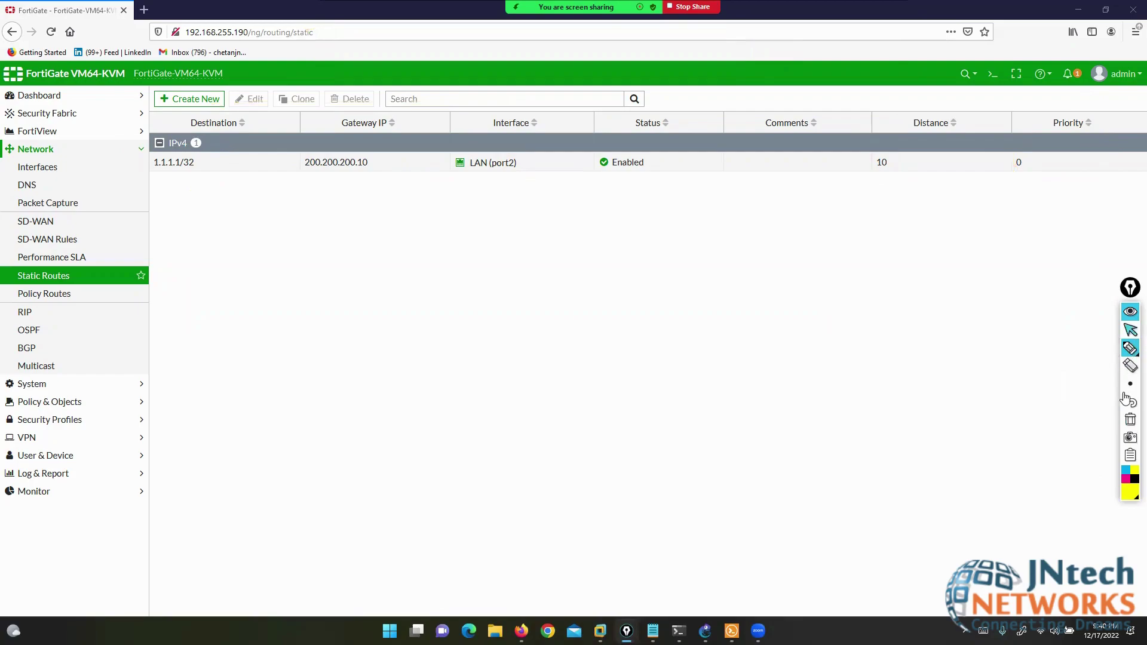
click(1130, 404)
click(1129, 404)
click(1129, 404)
click(1130, 404)
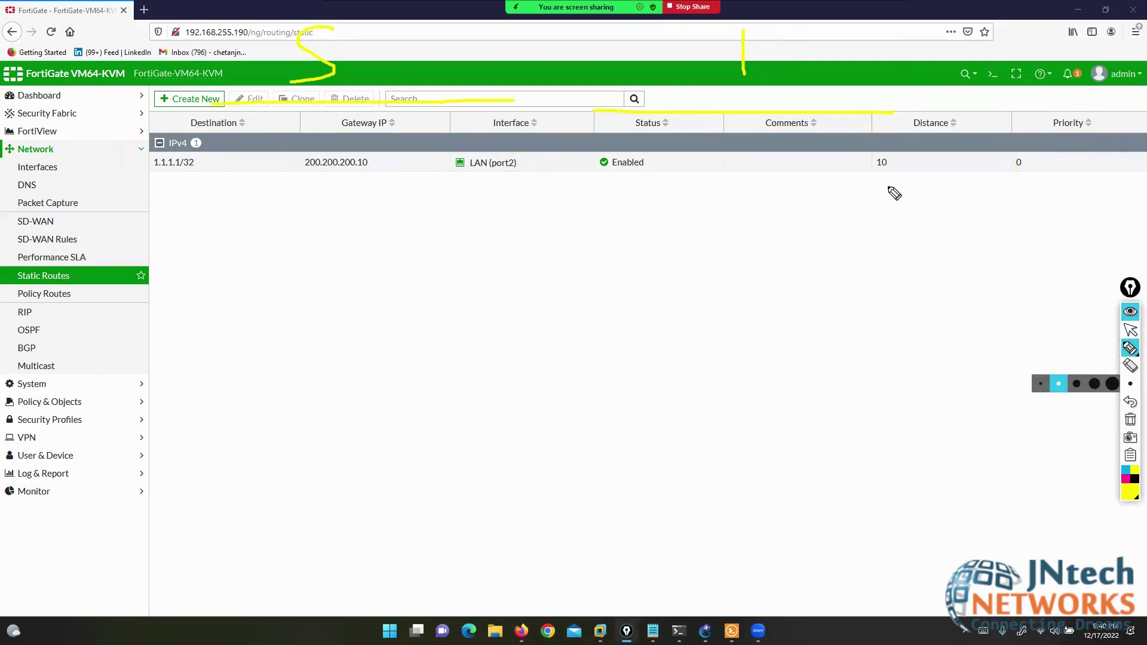
mouse_move(744, 33)
mouse_down()
mouse_move(778, 71)
mouse_move(735, 72)
mouse_up()
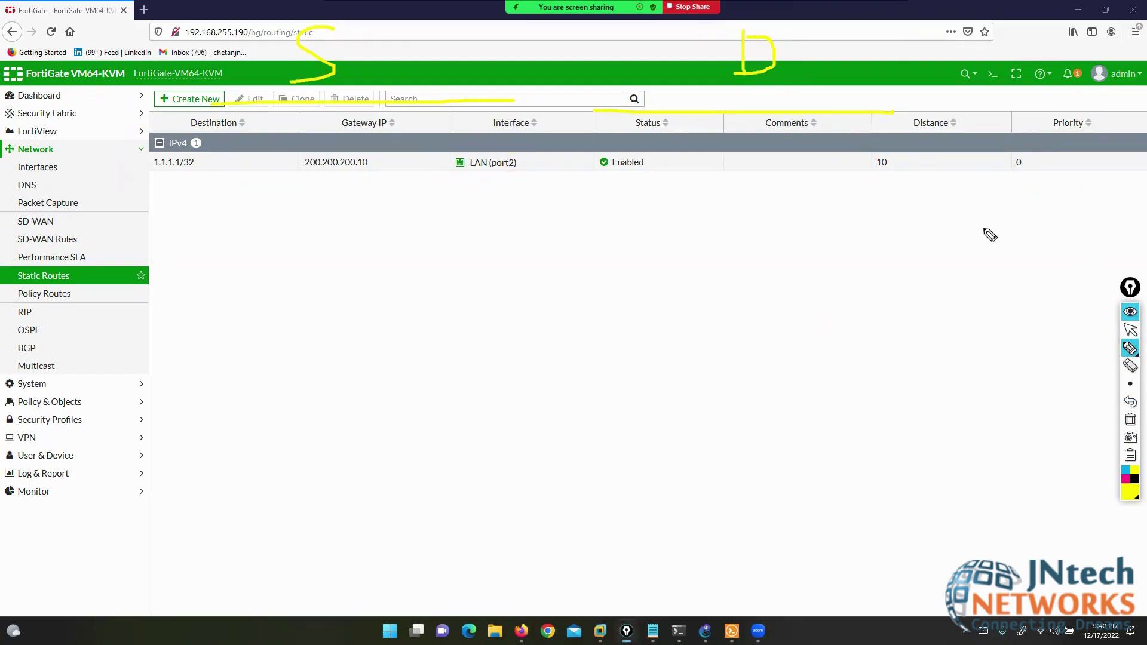
click(1129, 334)
- Glance at the GNS3 topology, then return to Static Routes and create another route
click(706, 631)
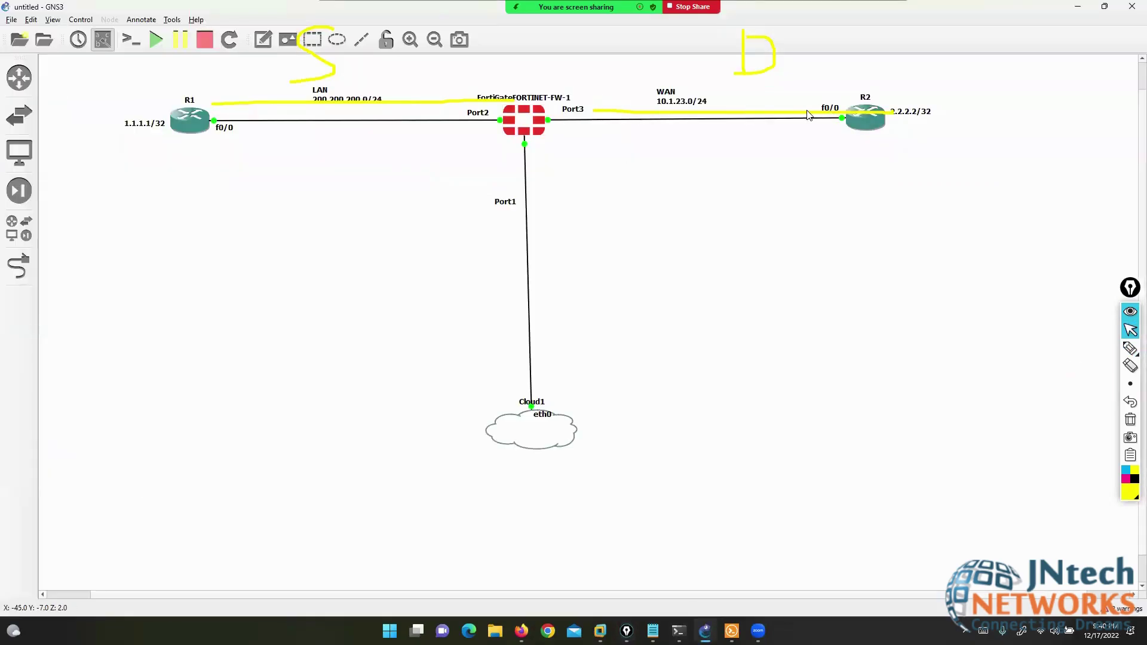
click(1078, 7)
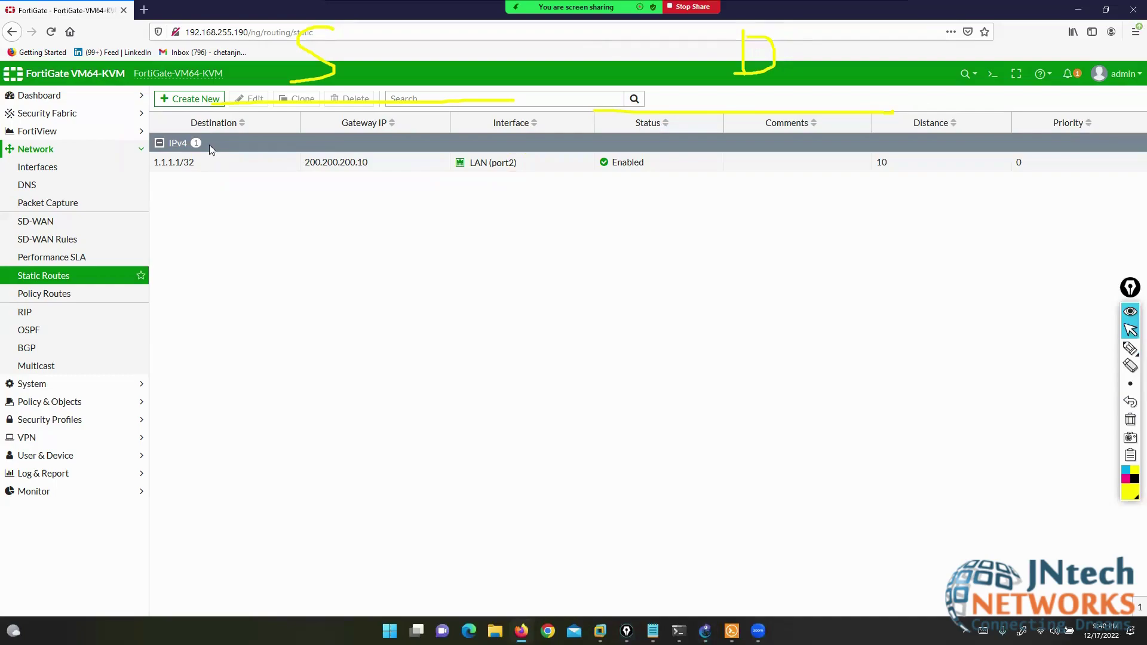
click(190, 100)
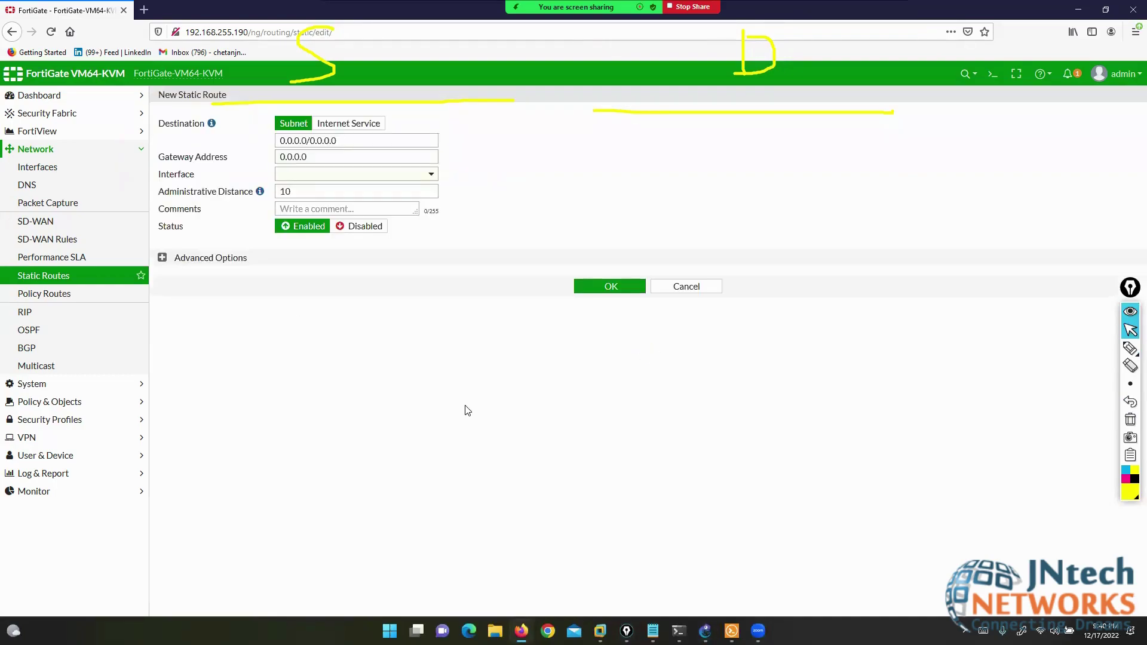
- Replace the placeholder gateway with 10.1.23.10, after checking the next hop in the lab topology
drag(280, 141, 261, 156)
text(200.2)
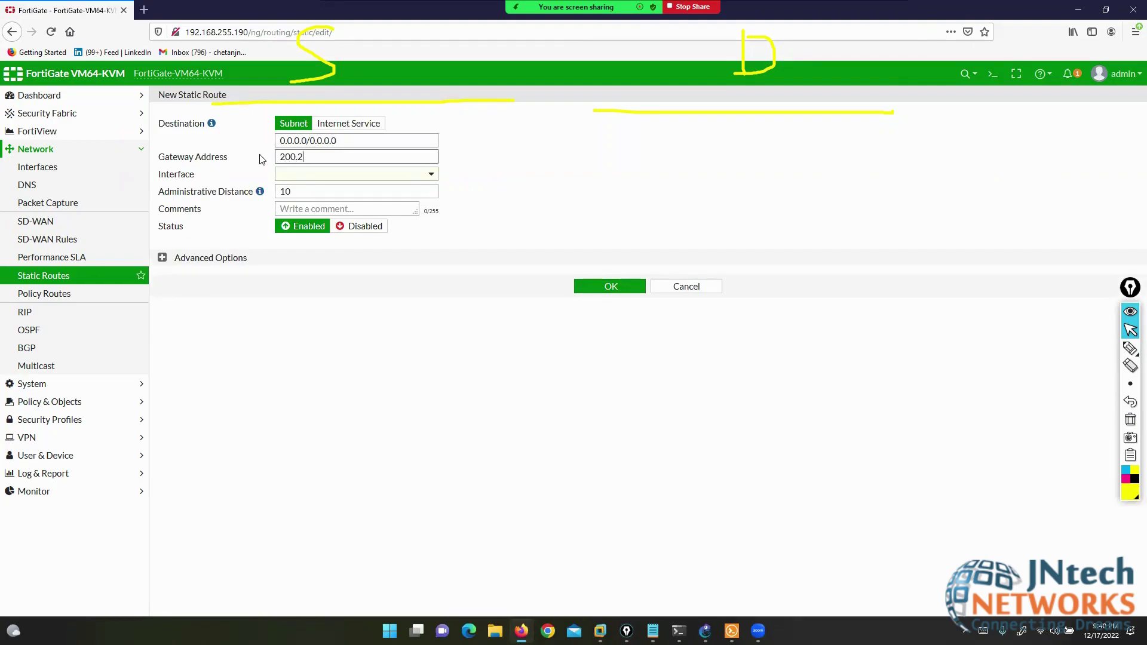
key(BackSpace)
key(BackSpace)
key(BackSpace)
key(BackSpace)
key(BackSpace)
click(705, 632)
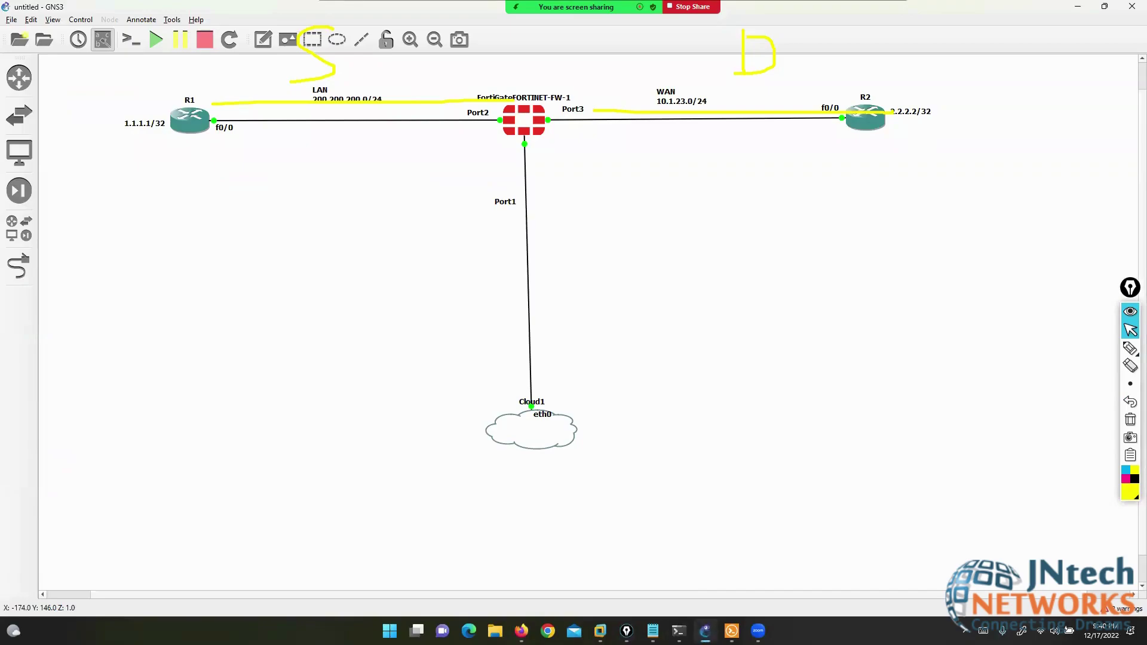
key(alt+Tab)
text(10.)
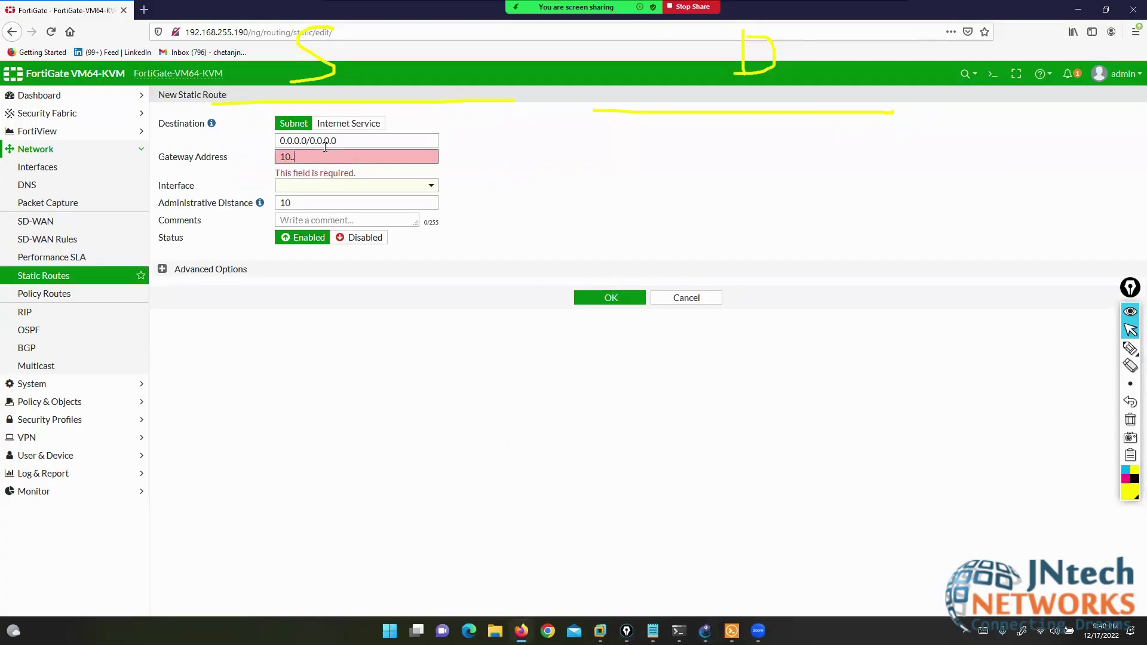
text(1.23.10)
- Set the route's interface to WAN (port3), save it, and select the new 0.0.0.0/0 entry
click(375, 185)
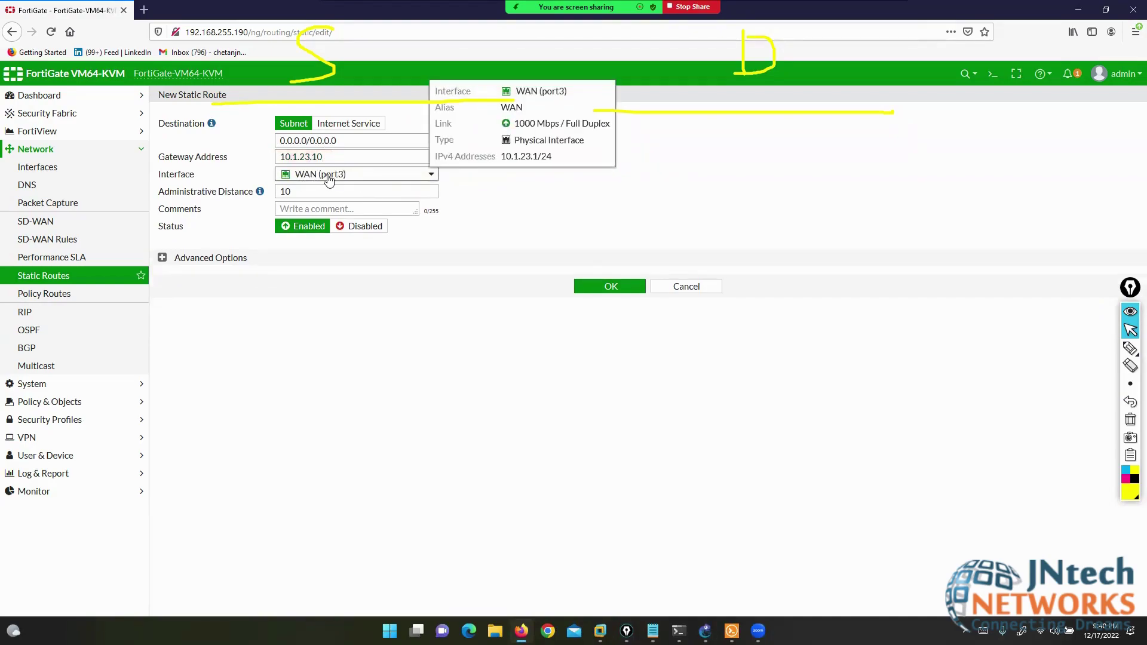
click(590, 292)
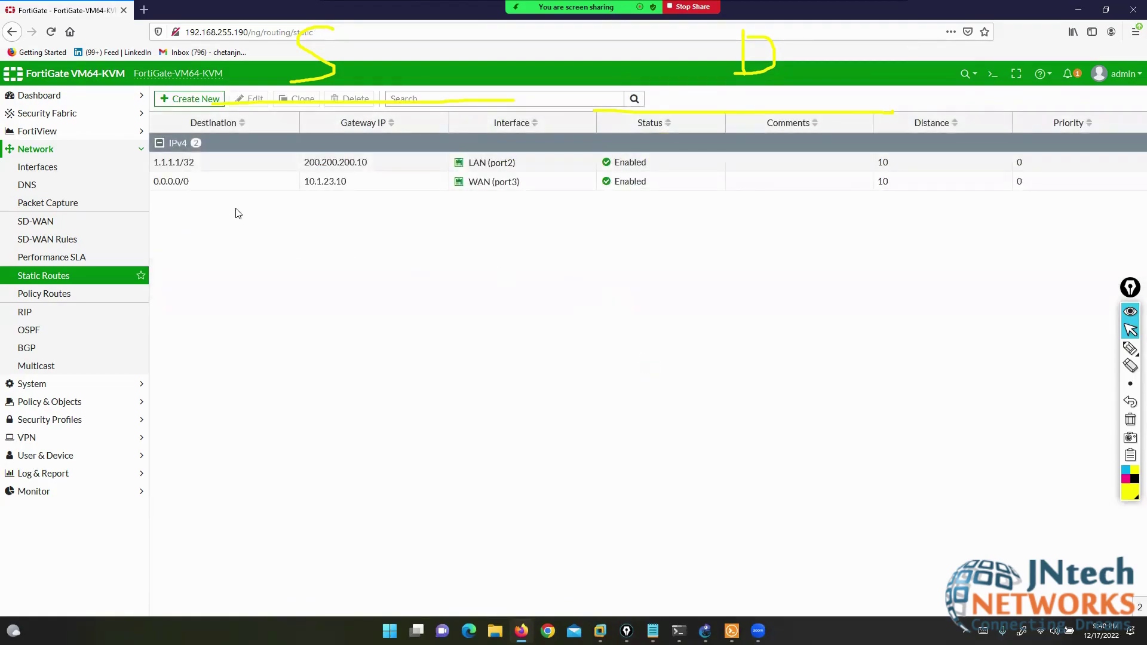
click(210, 186)
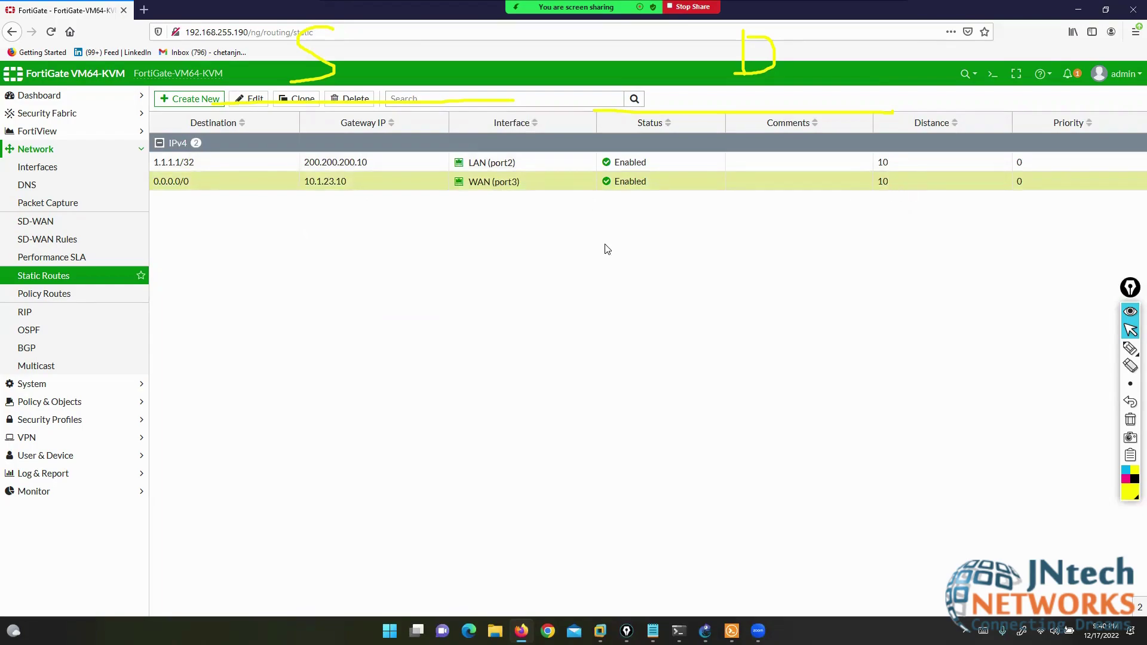
- Log in to the FortiGate firewall console as admin with the account password
click(733, 631)
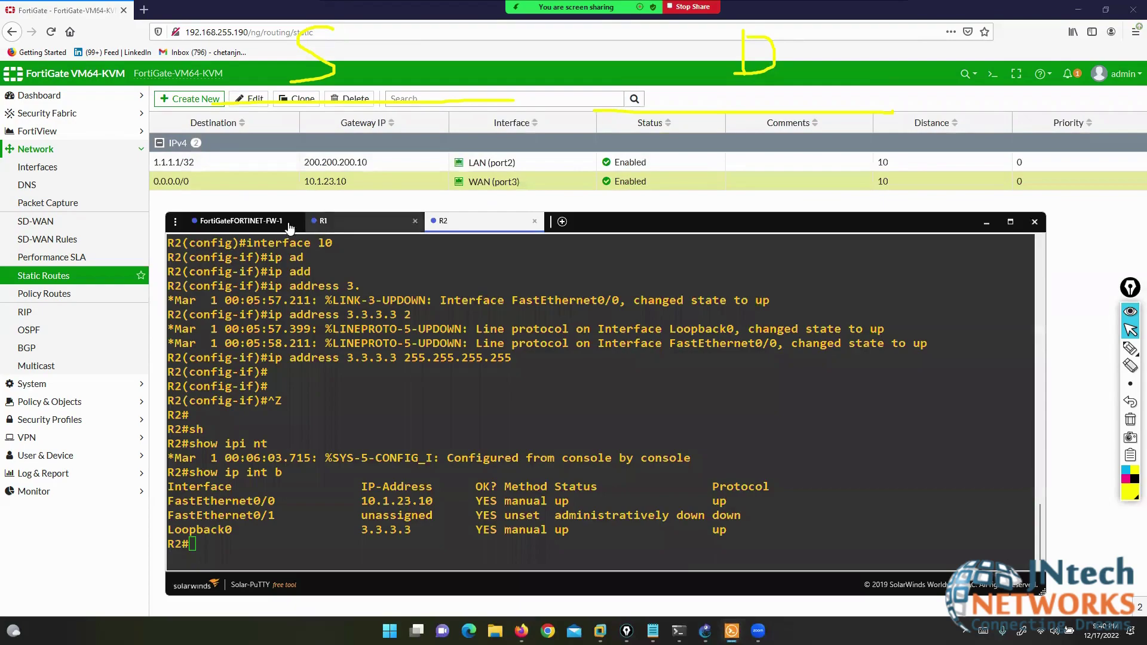
click(240, 223)
double_click(344, 343)
text(admin)
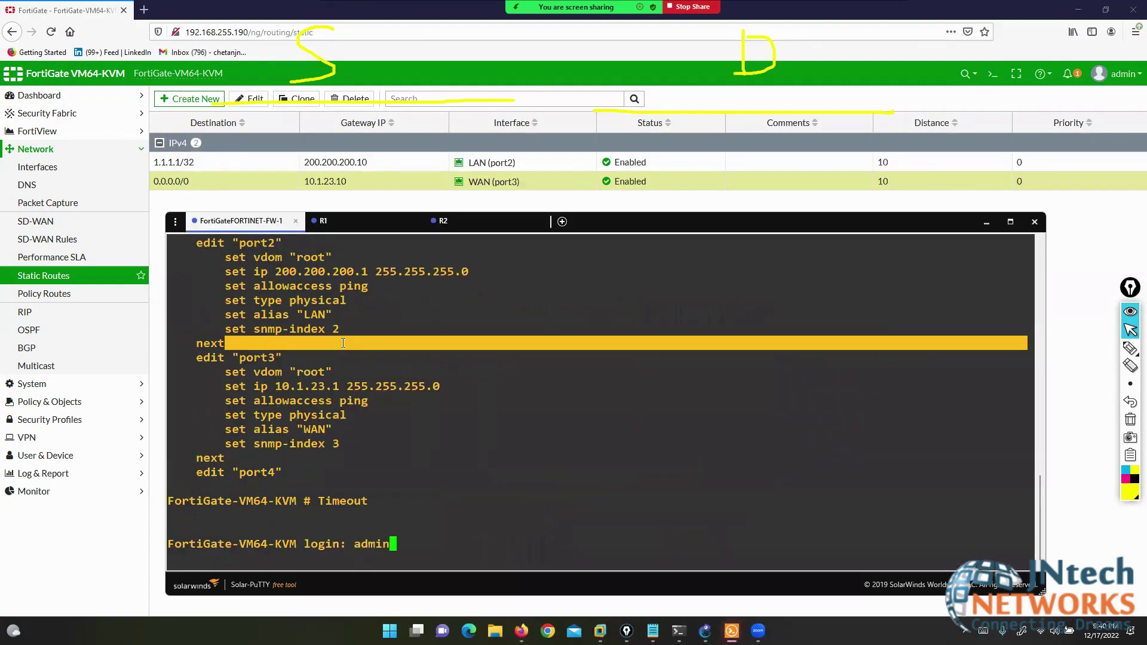
key(Return)
text(***)
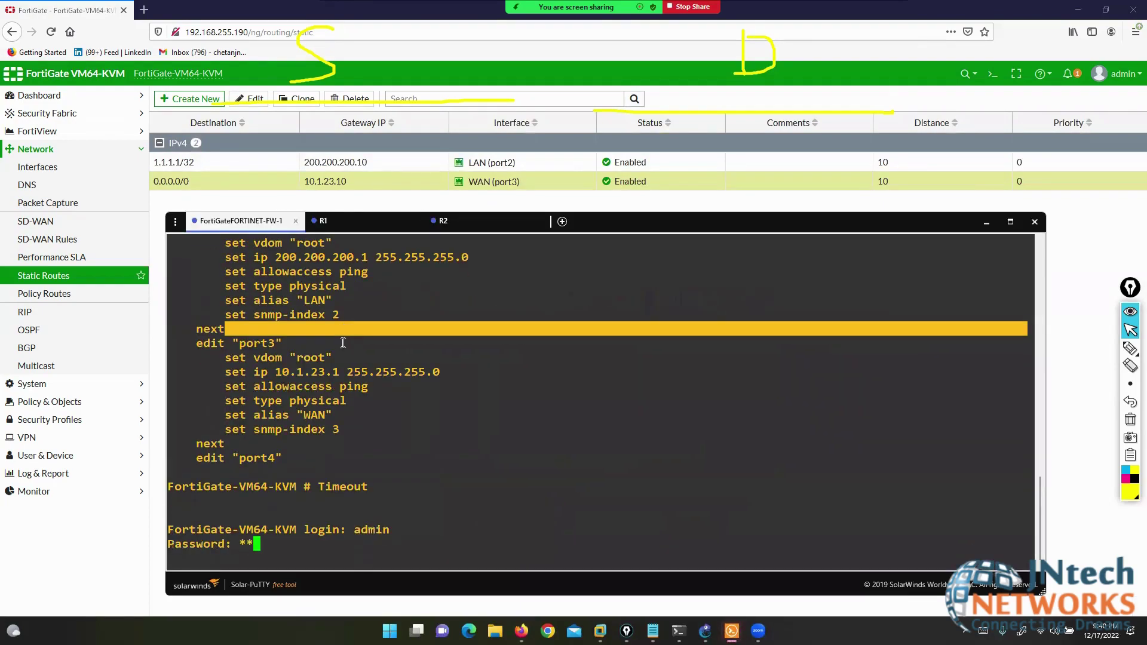
key(Return)
- Run 'get router info routing-table all' and highlight the command on screen
text(get router info ro)
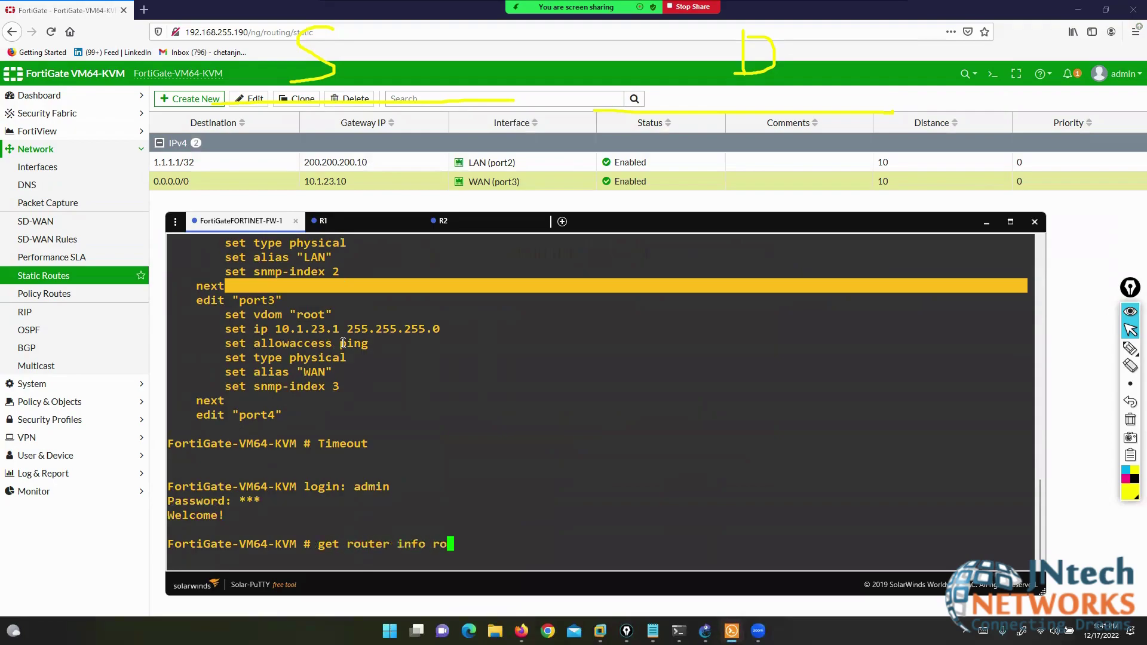
key(Tab)
text(all)
key(Return)
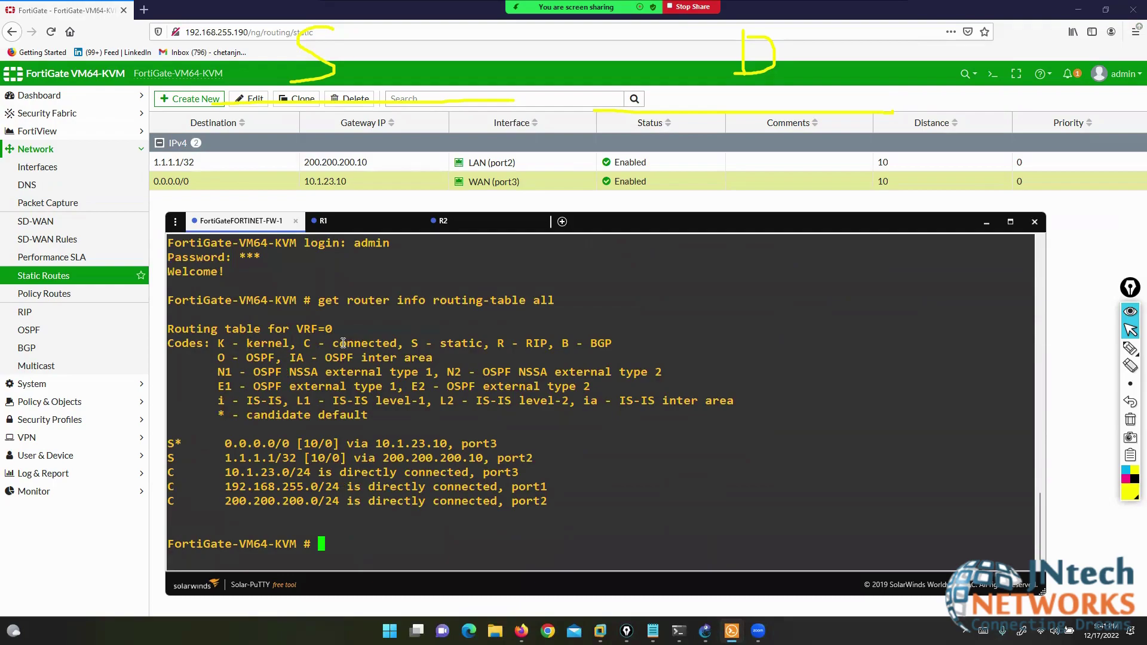
click(1110, 349)
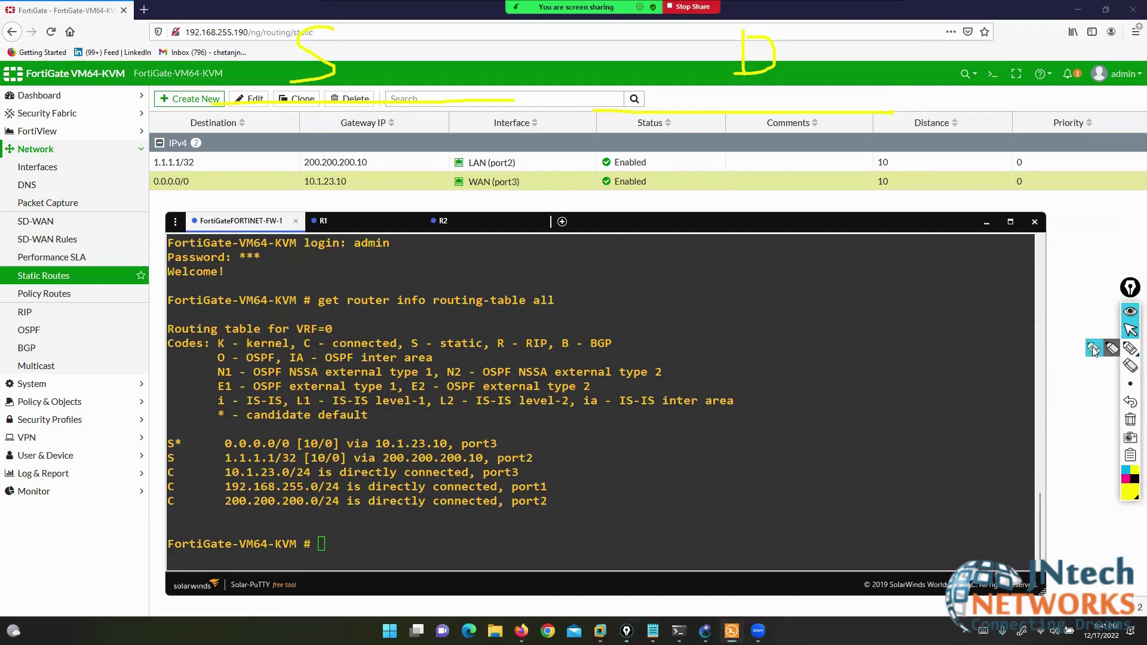
mouse_move(551, 270)
mouse_down()
mouse_move(569, 281)
mouse_move(558, 329)
mouse_up()
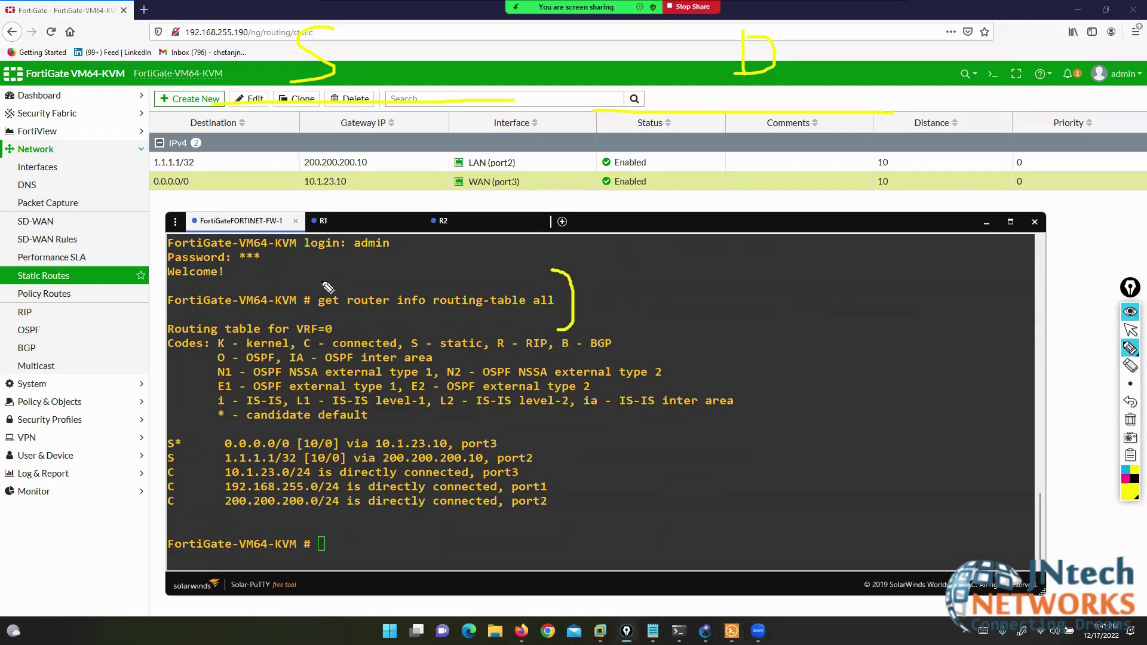
drag(331, 280, 312, 322)
click(1130, 330)
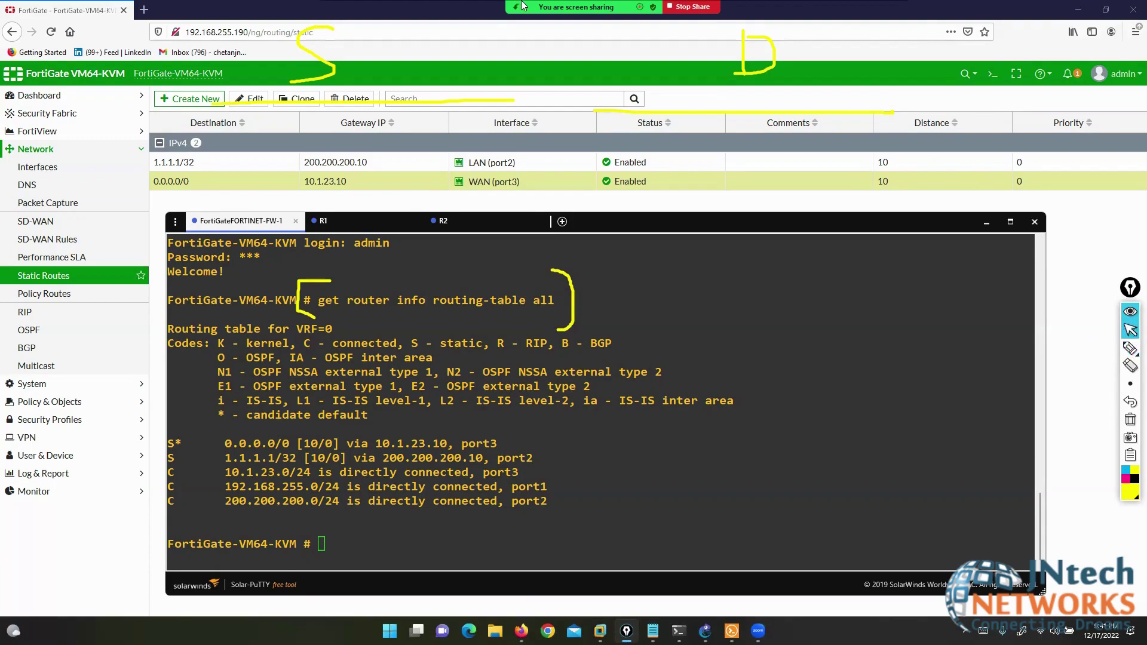
- Highlight the 1.1.1.1/32 static route, its [10/0] distance and 200.200.200.10 next hop
click(1131, 348)
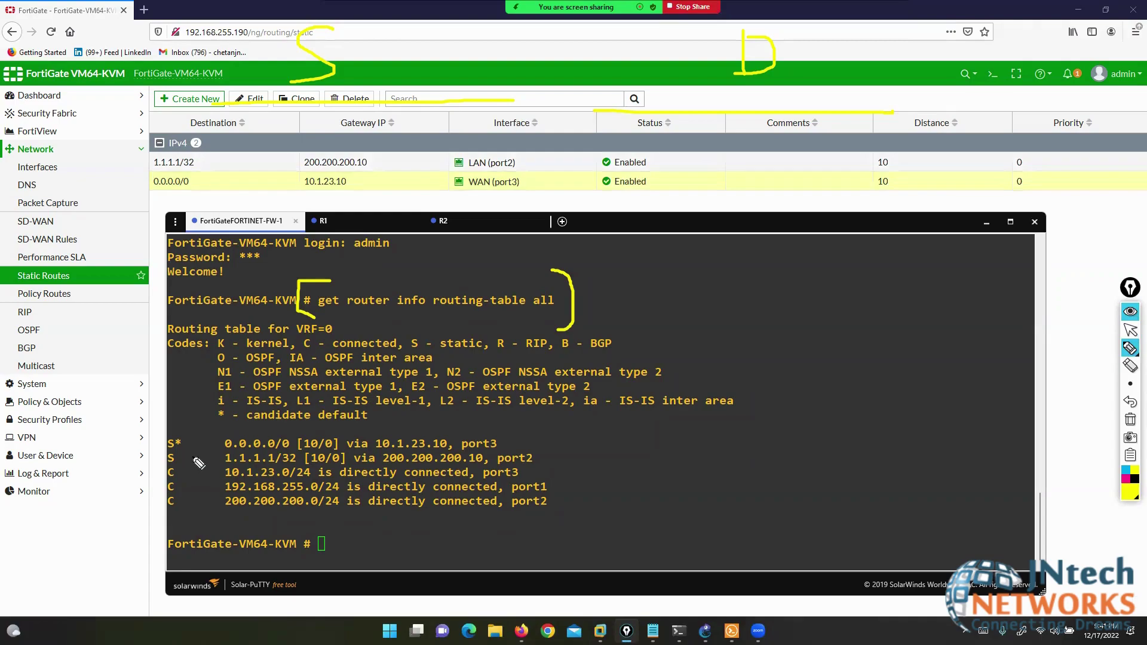
drag(182, 457, 274, 464)
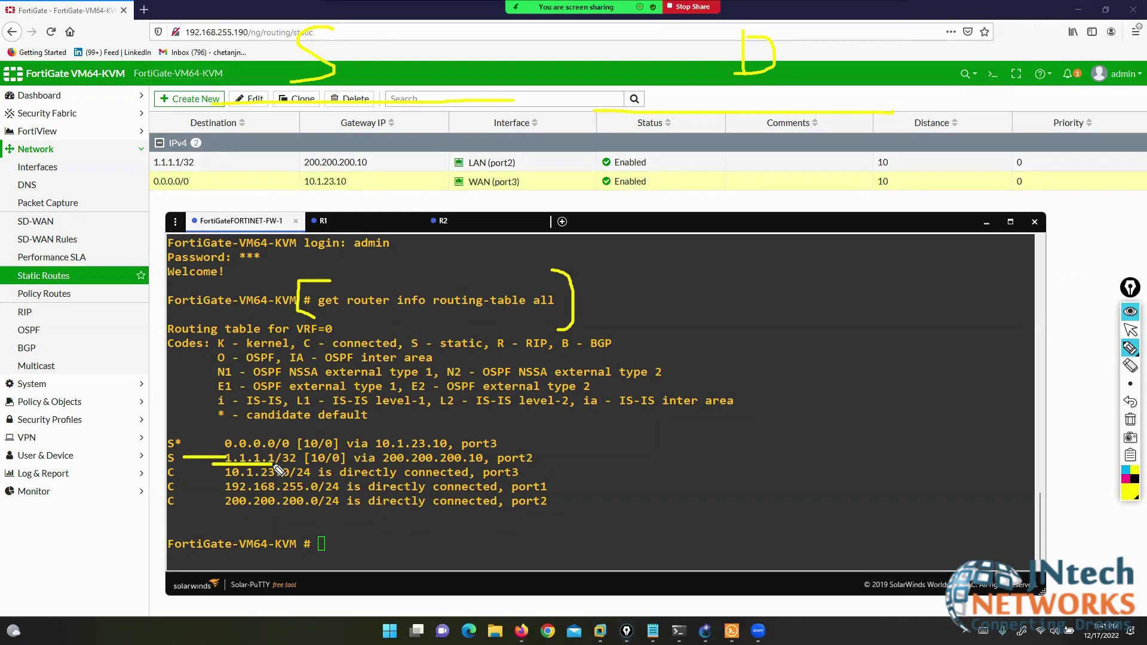
drag(383, 465, 487, 465)
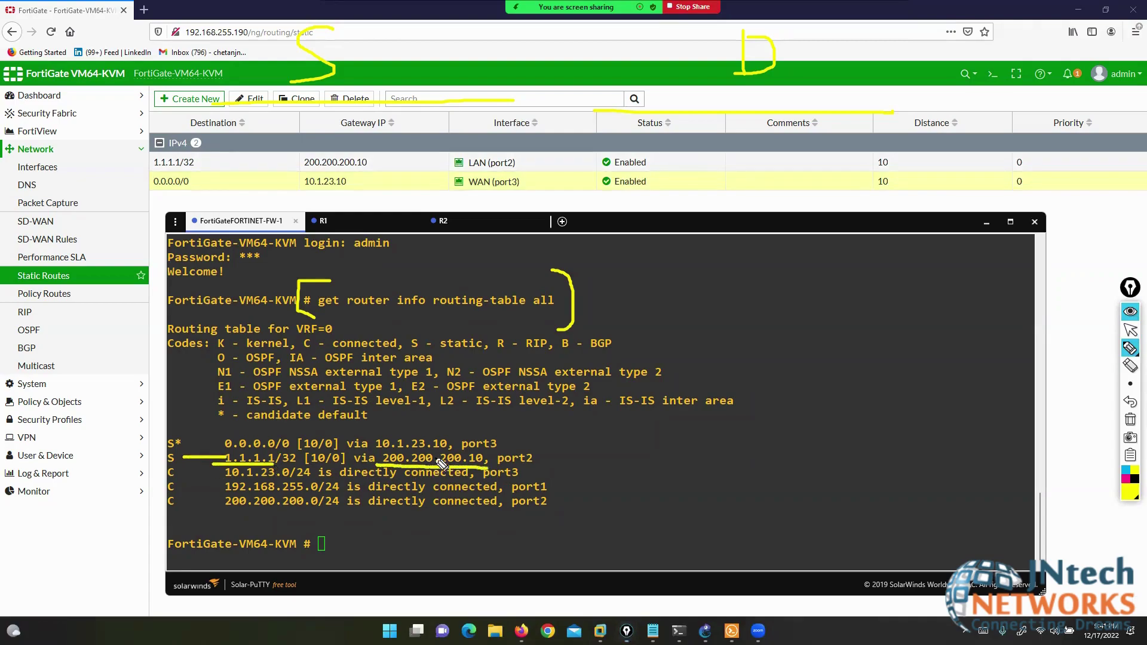
drag(304, 465, 327, 464)
drag(541, 462, 560, 462)
- Highlight the S* default route via 10.1.23.10 out port3
mouse_move(217, 449)
mouse_down()
mouse_move(189, 453)
mouse_move(248, 428)
mouse_up()
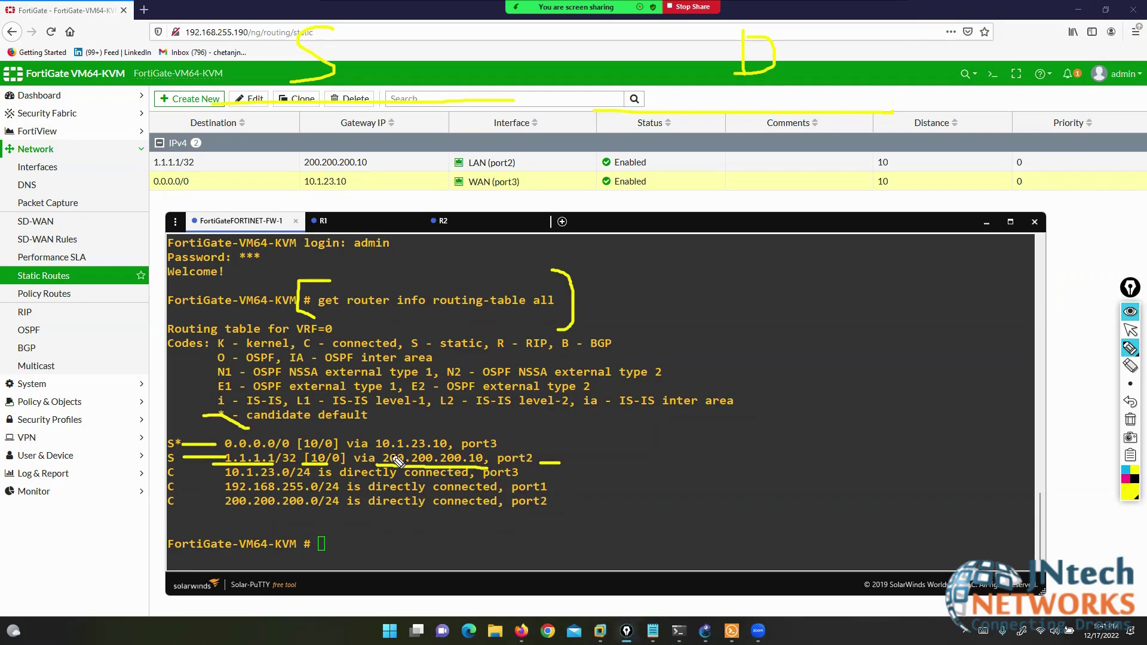
drag(434, 429, 450, 447)
drag(369, 427, 351, 435)
drag(565, 409, 503, 445)
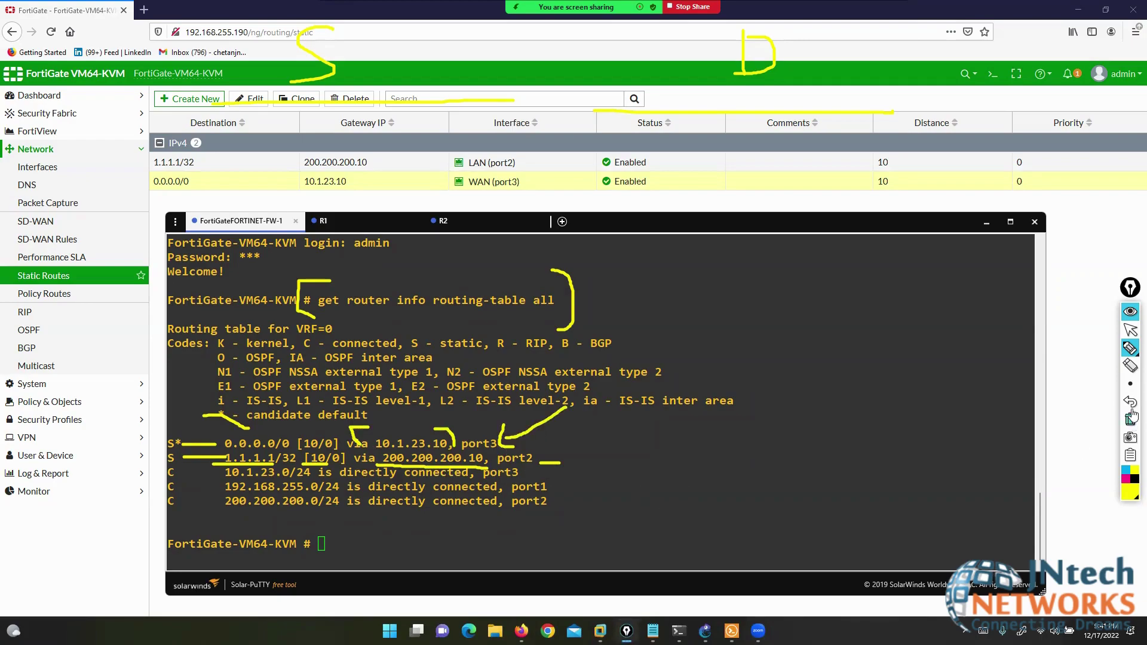
click(1130, 330)
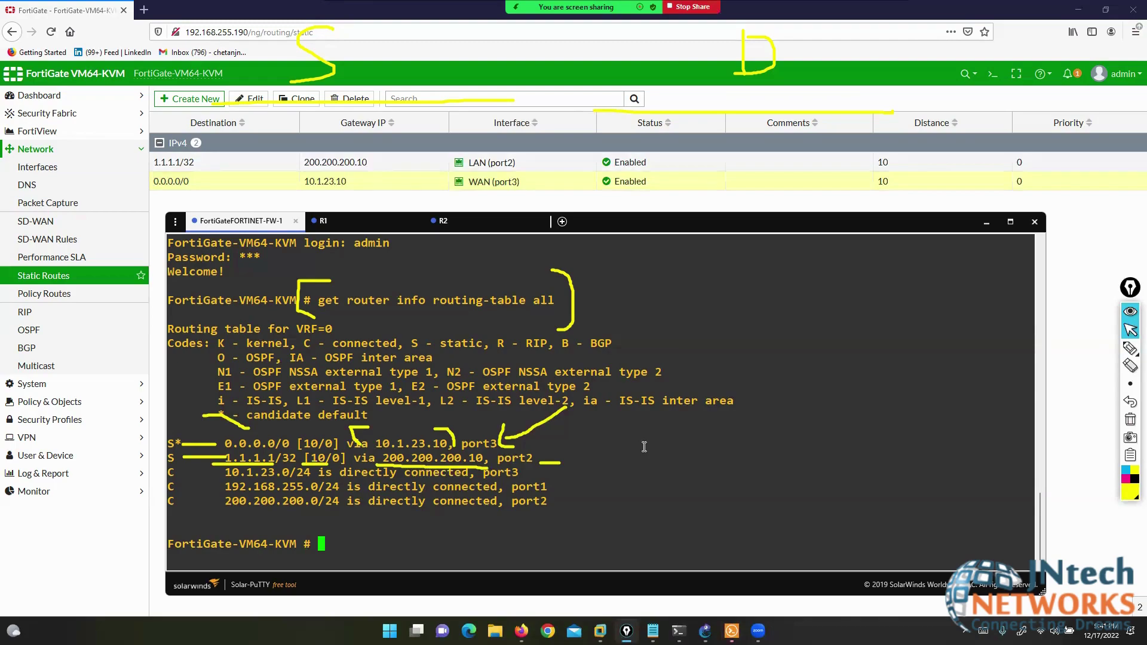
- Briefly ping 1.1.1.1, then run 'execute ping 2.2.2.2', which gets 100% loss
key(Return)
key(Return)
key(Return)
key(Return)
text(execute pi)
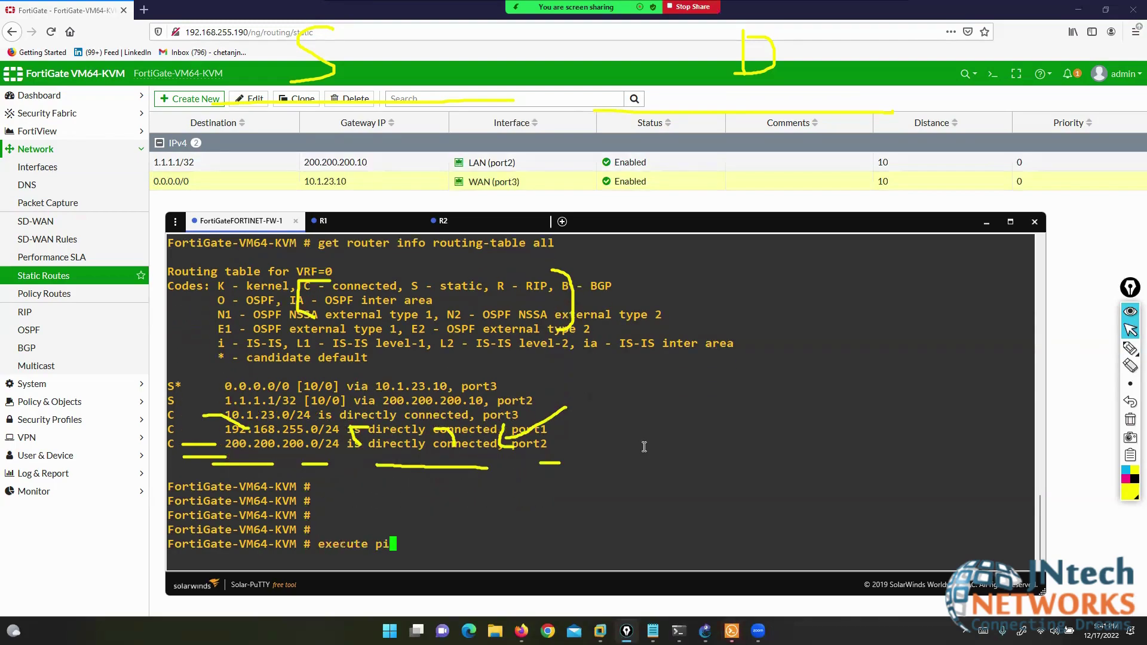
text(ng 1.1.1.1)
key(Return)
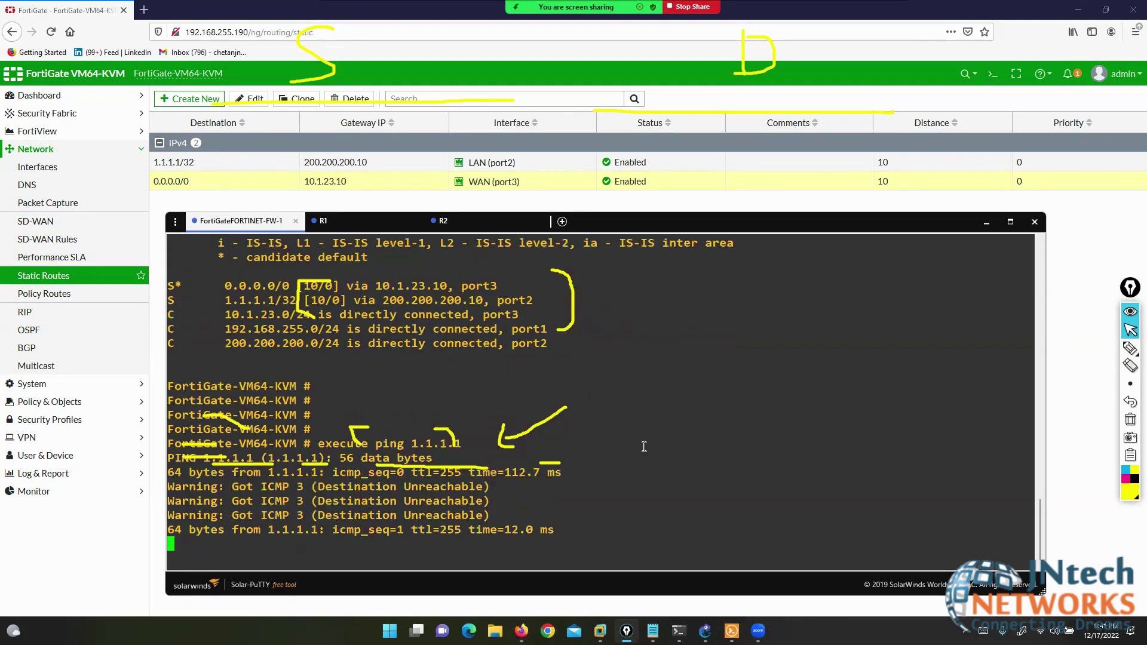
key(ctrl+c)
text(execute pi)
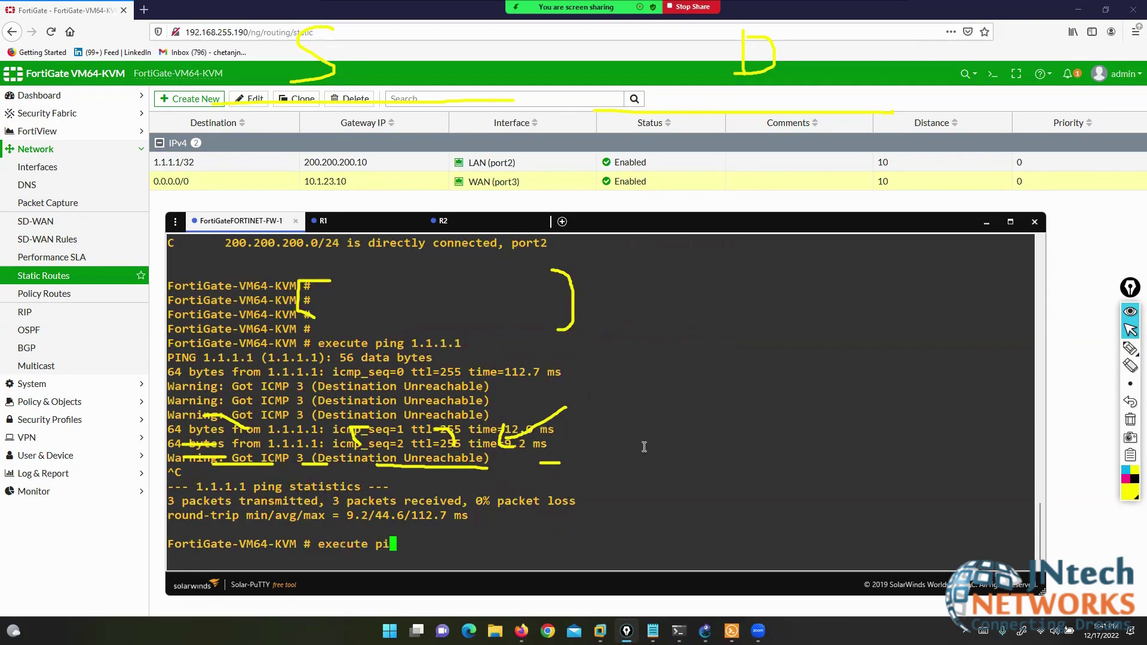
text(ng 2.2.2.2)
key(Return)
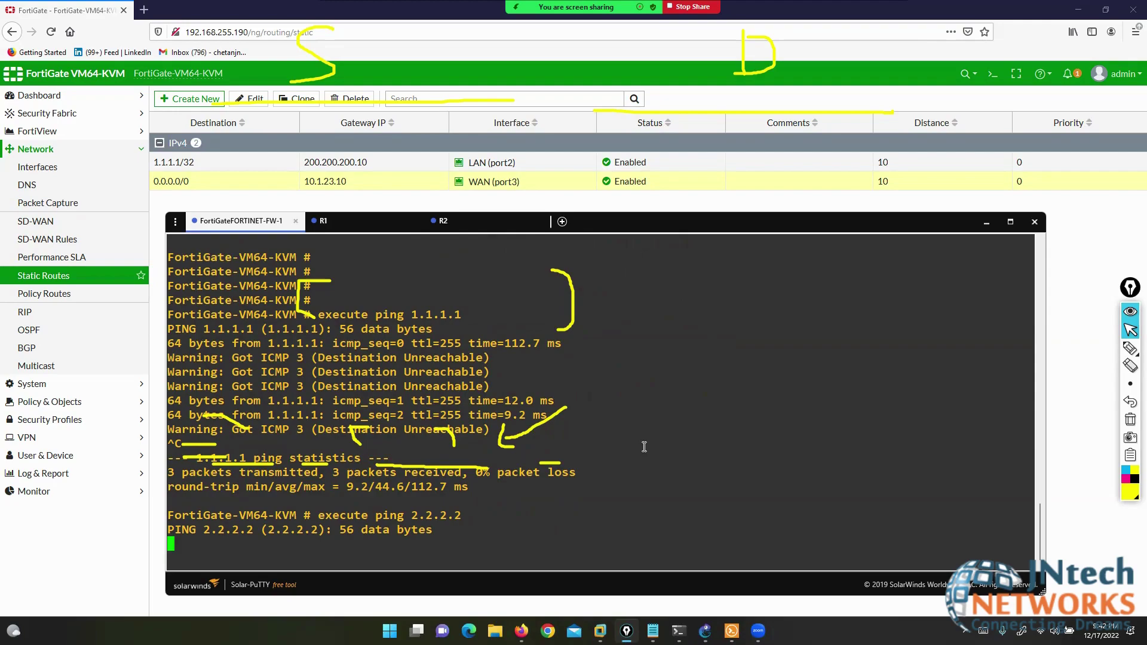
- Check R2's session and highlight its loopback address 3.3.3.3
click(475, 221)
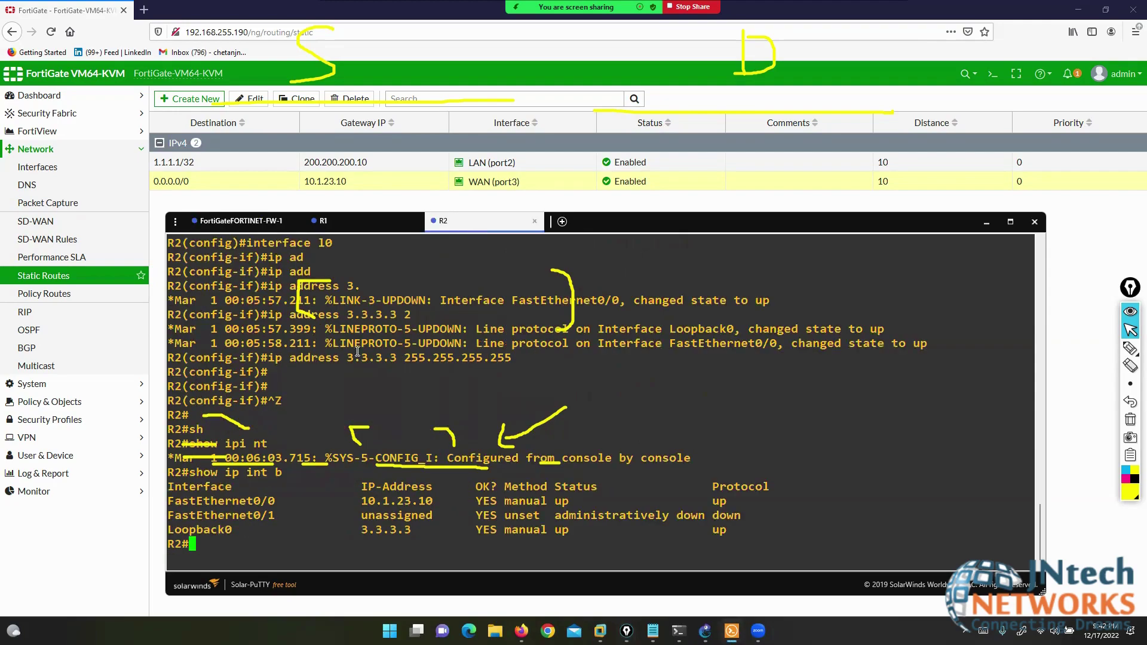
drag(311, 357, 385, 357)
click(226, 221)
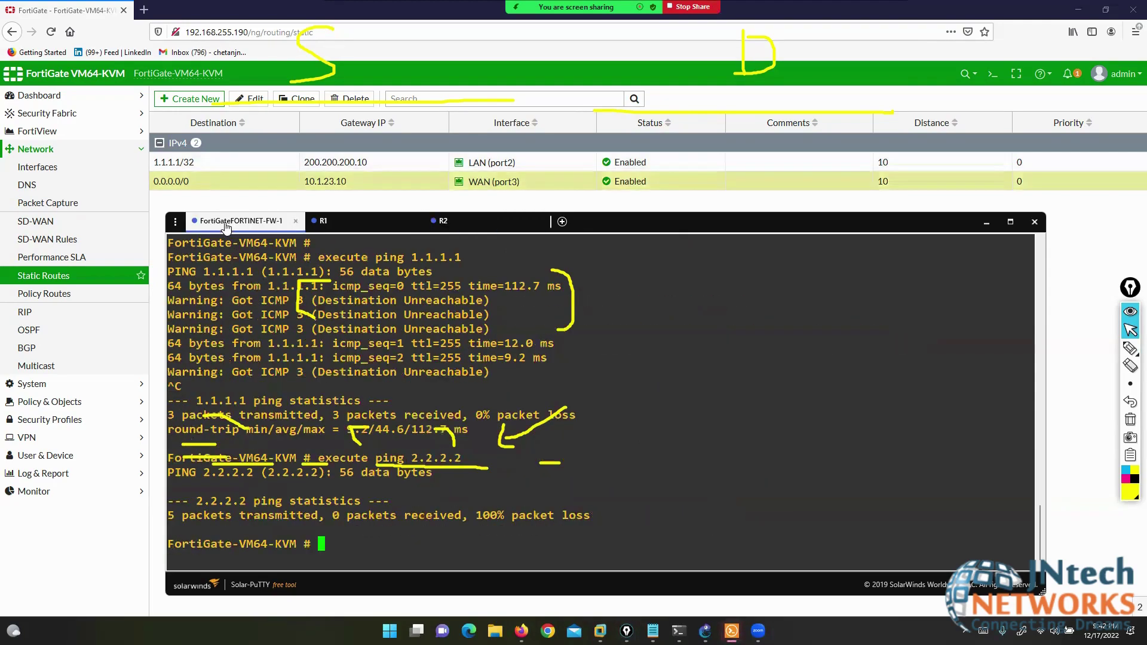
- Ping 3.3.3.3 from the FortiGate, getting replies, then stop the ping
key(Up)
key(BackSpace)
key(BackSpace)
key(BackSpace)
key(BackSpace)
key(BackSpace)
key(BackSpace)
key(BackSpace)
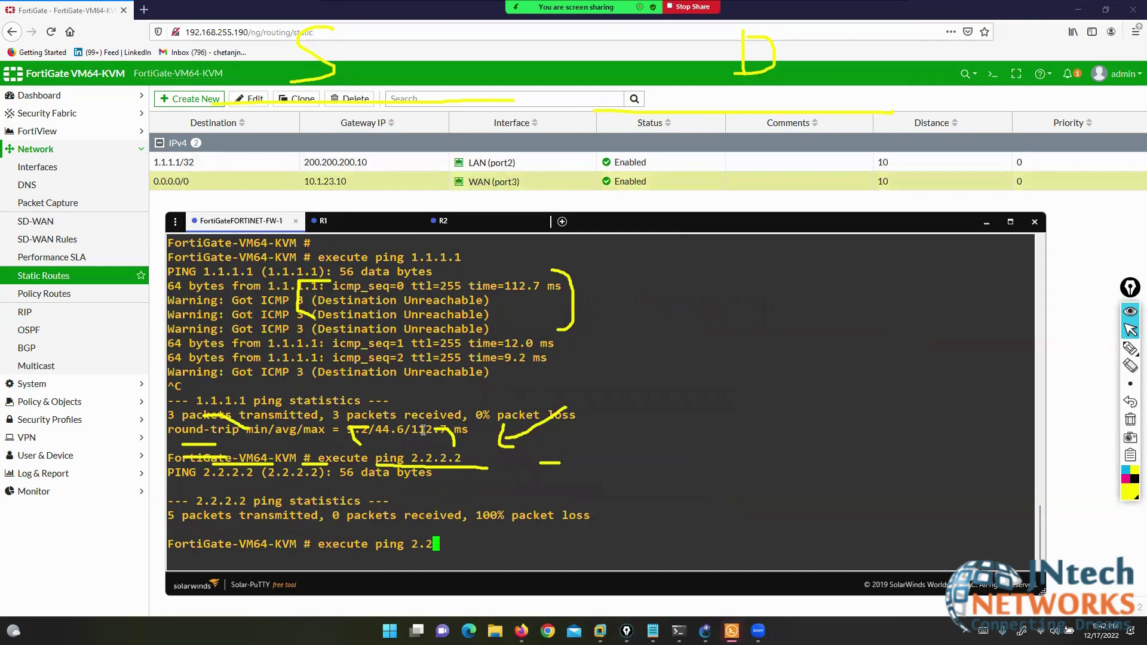
text(3.3.3.3)
key(Return)
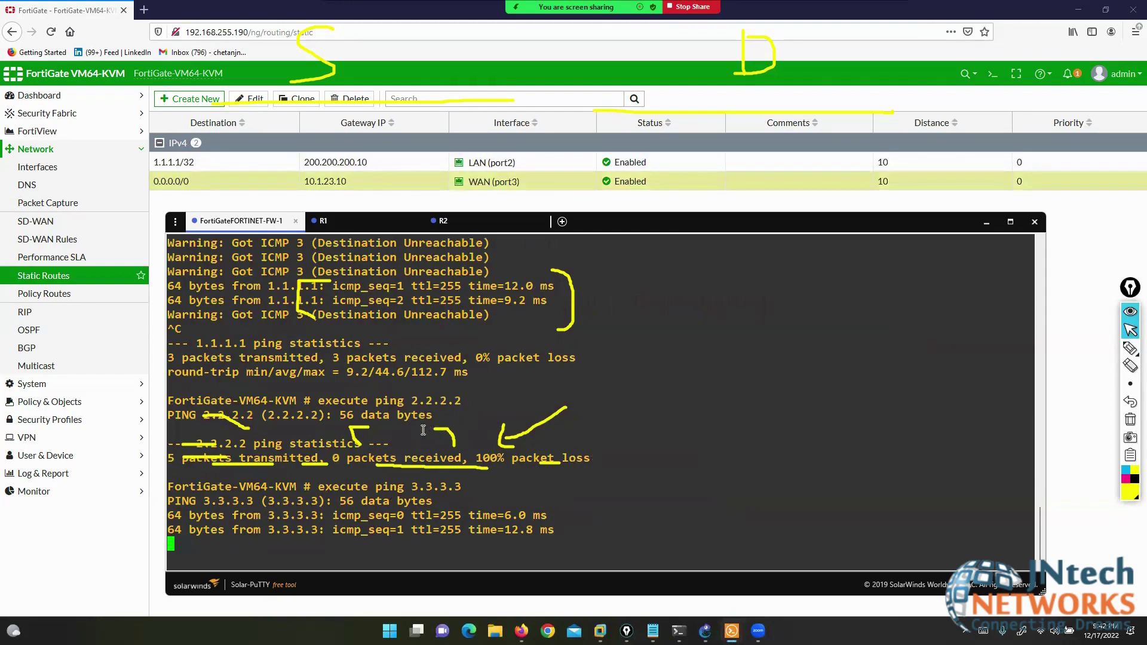
key(ctrl+c)
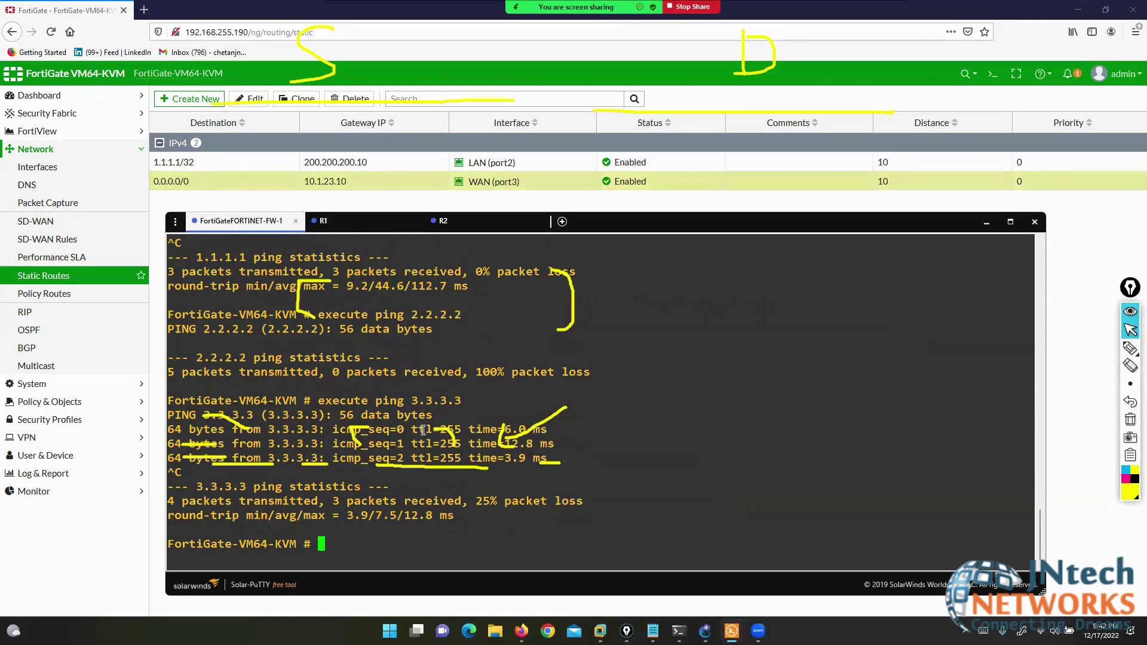
key(Return)
key(Return)
key(Return)
key(Return)
key(Return)
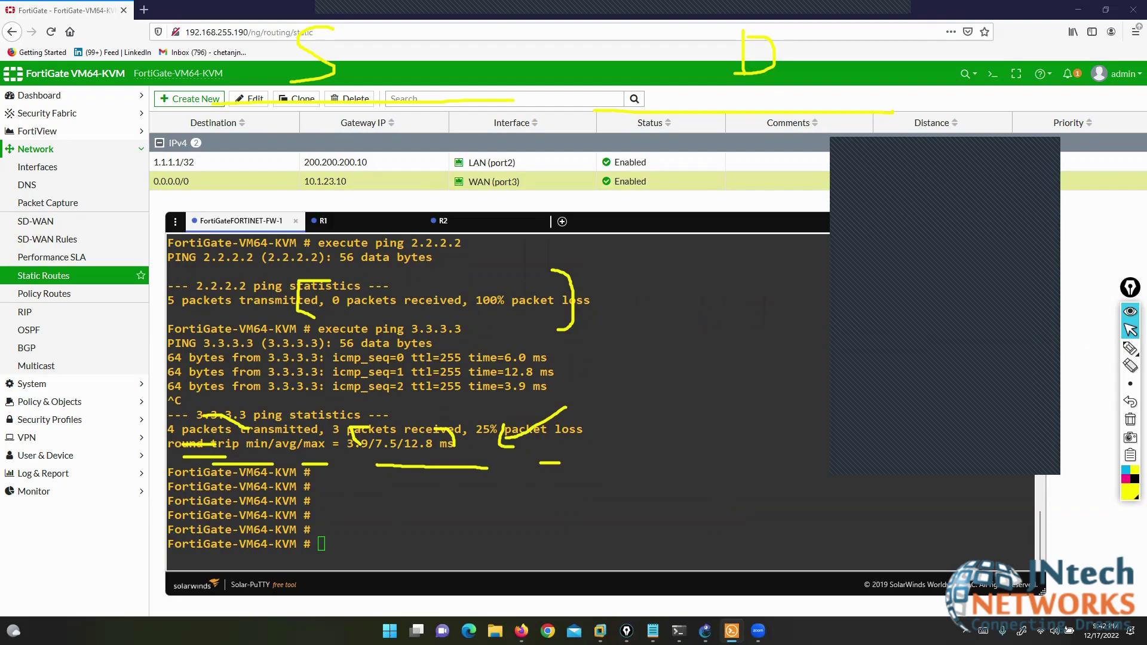
- In GNS3, highlight the Port3 and Port2 links, R2, R1 and the FortiGate, then clear marks
click(705, 631)
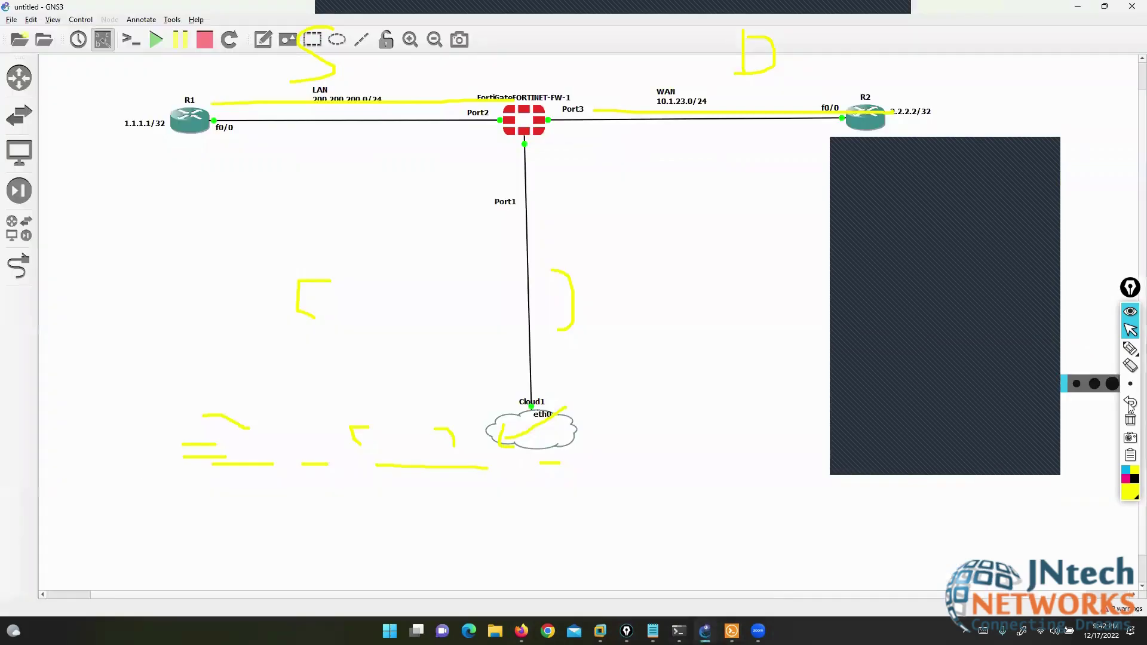
click(1131, 419)
click(1110, 349)
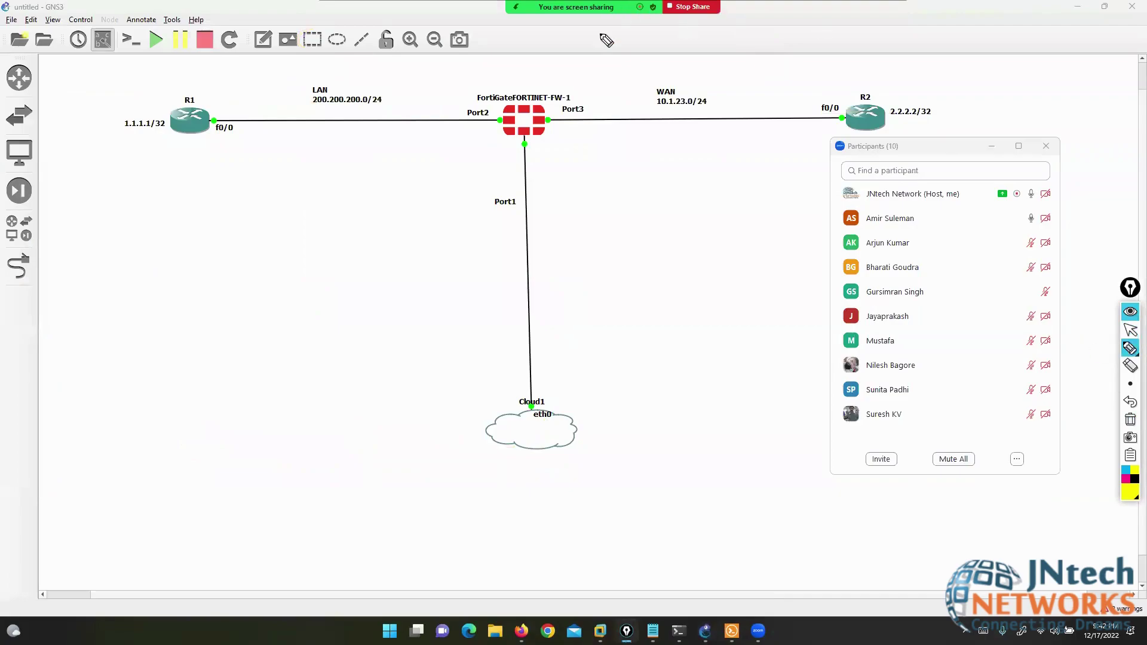
mouse_move(564, 84)
mouse_down()
mouse_move(578, 84)
mouse_move(596, 124)
mouse_up()
mouse_move(490, 80)
mouse_down()
mouse_move(461, 131)
mouse_move(472, 142)
mouse_up()
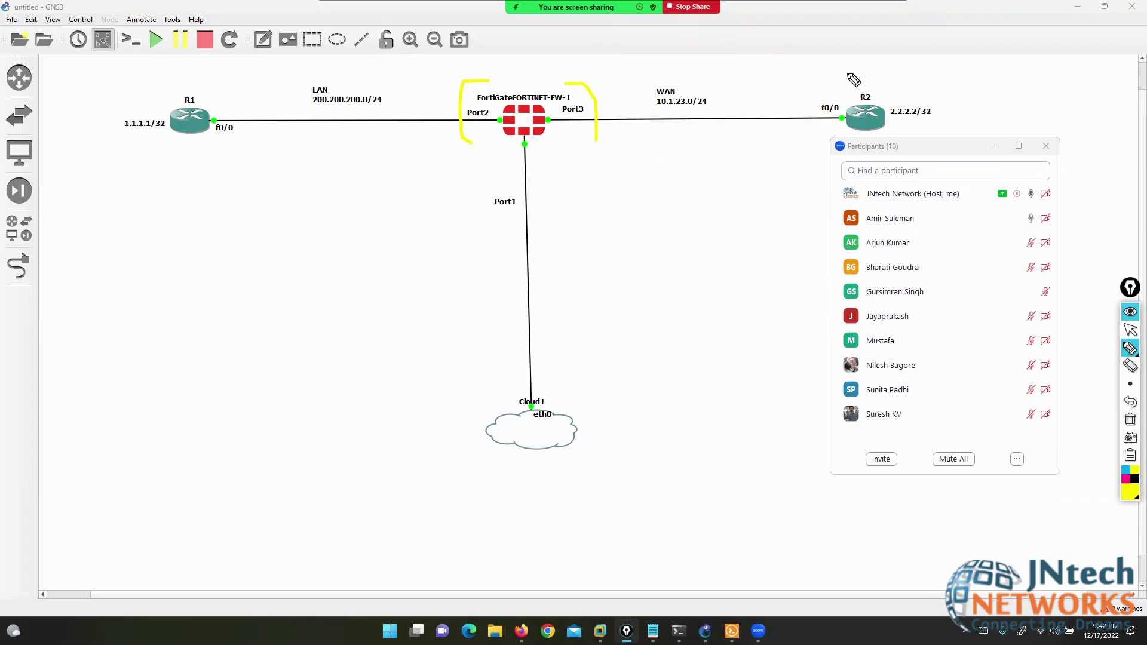
drag(847, 73, 895, 65)
drag(169, 78, 230, 68)
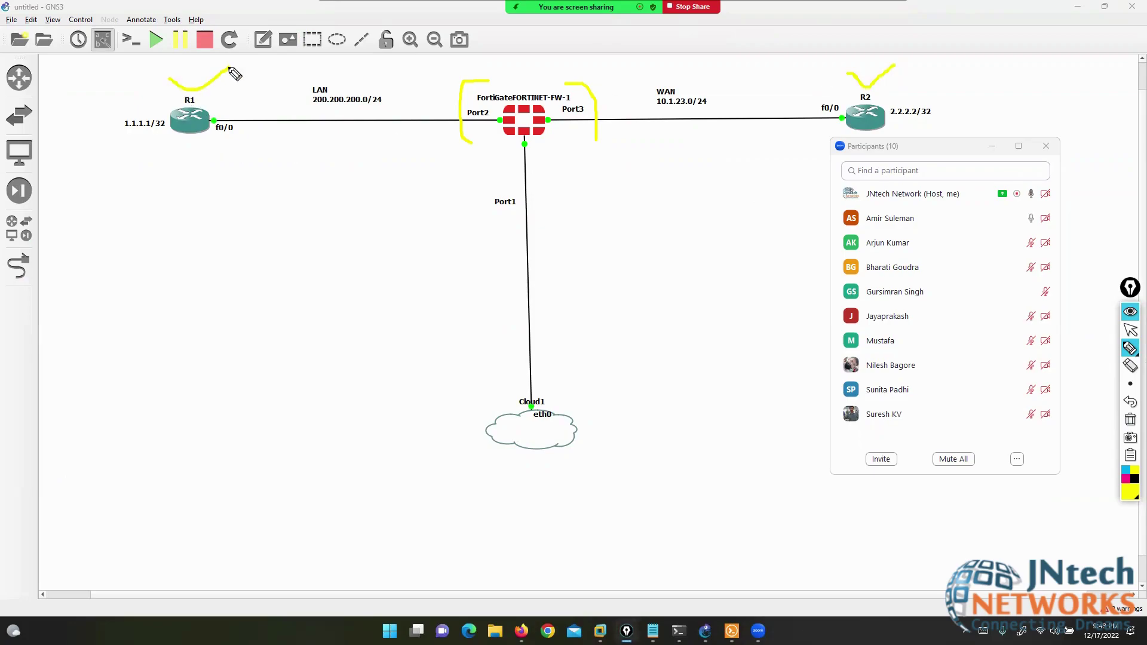
mouse_move(476, 73)
mouse_down()
mouse_move(587, 92)
mouse_move(505, 160)
mouse_move(495, 76)
mouse_up()
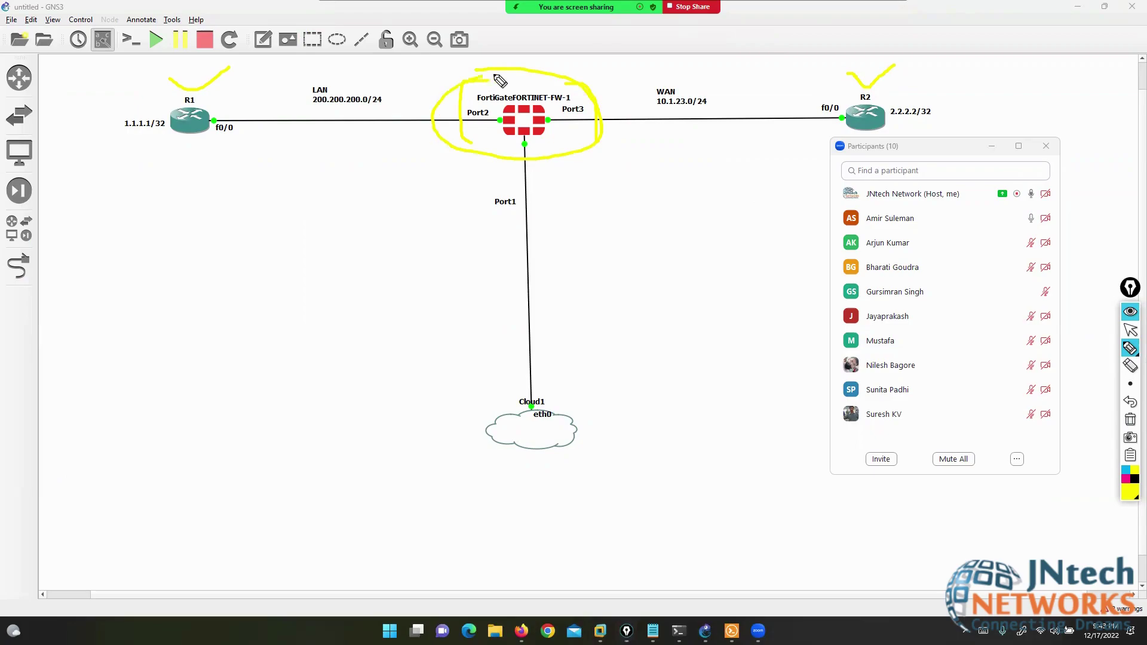
click(1131, 420)
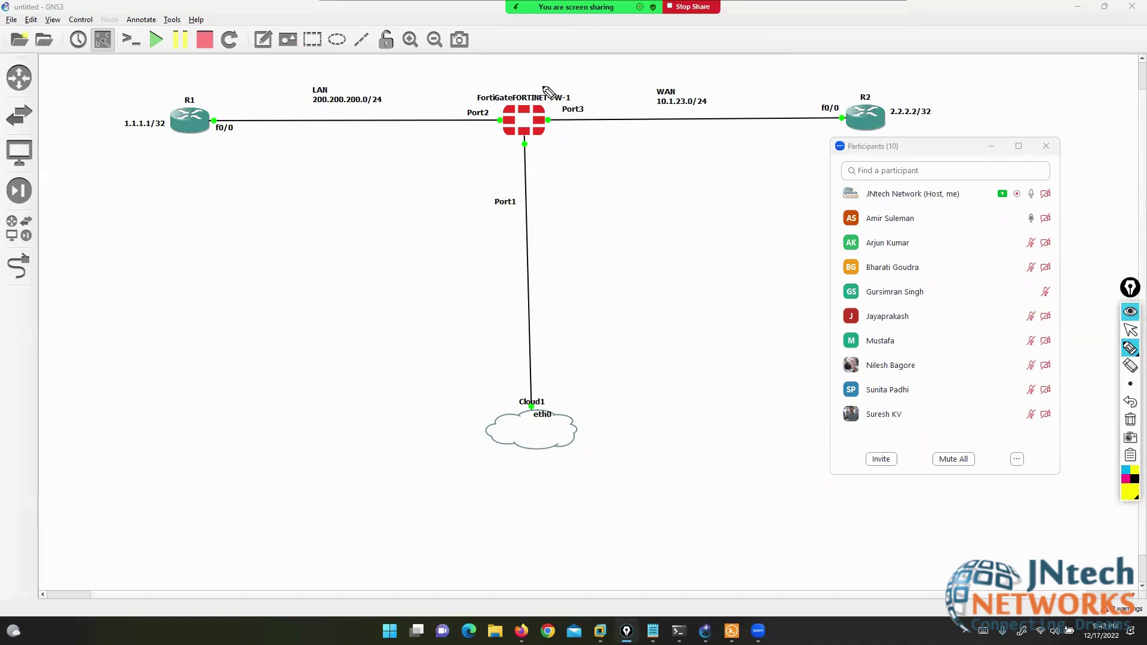
- Outline the FortiGate node once more, clear it, and turn off annotation
mouse_move(551, 78)
mouse_down()
mouse_move(467, 85)
mouse_move(467, 133)
mouse_move(529, 155)
mouse_move(597, 120)
mouse_move(560, 79)
mouse_move(539, 79)
mouse_up()
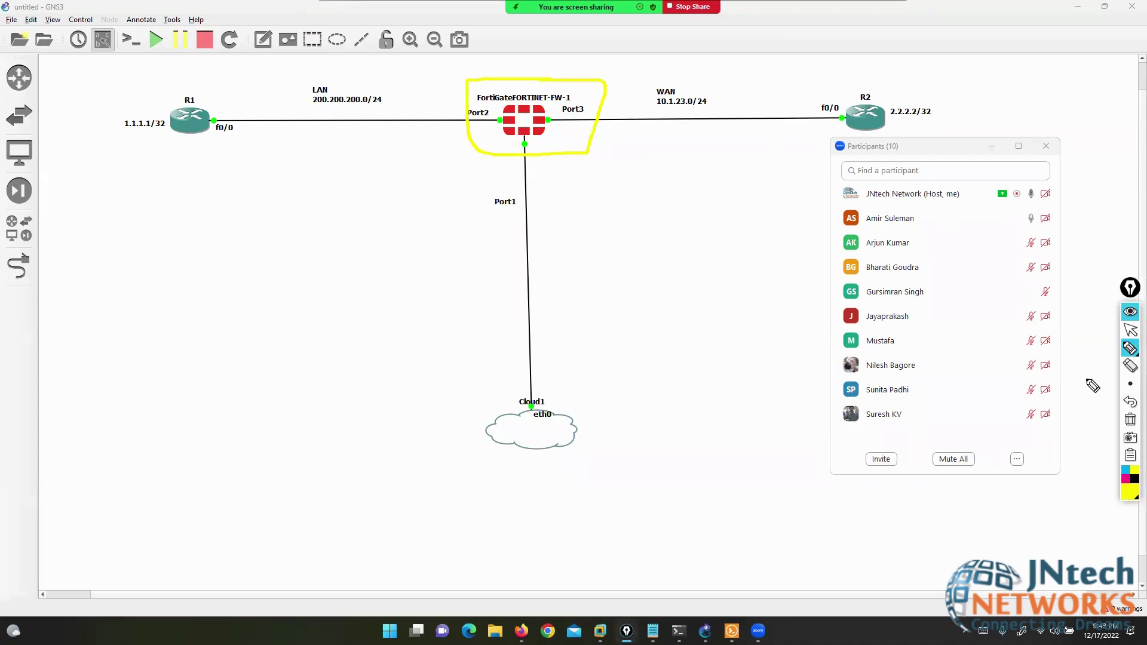
click(1131, 421)
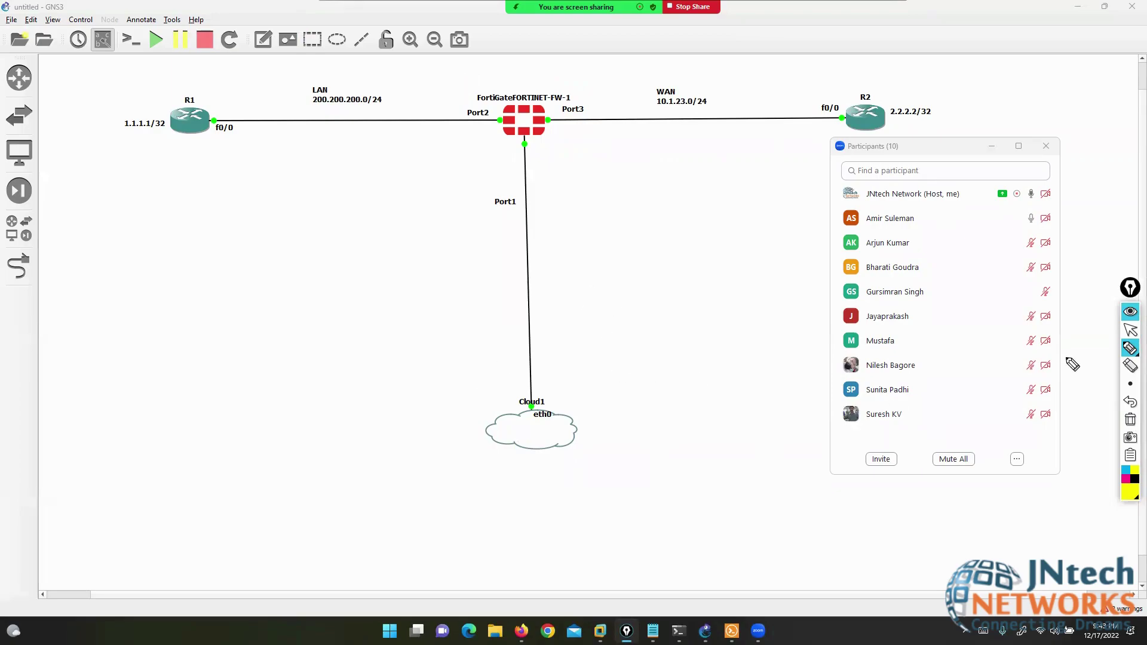
click(1130, 347)
click(1130, 329)
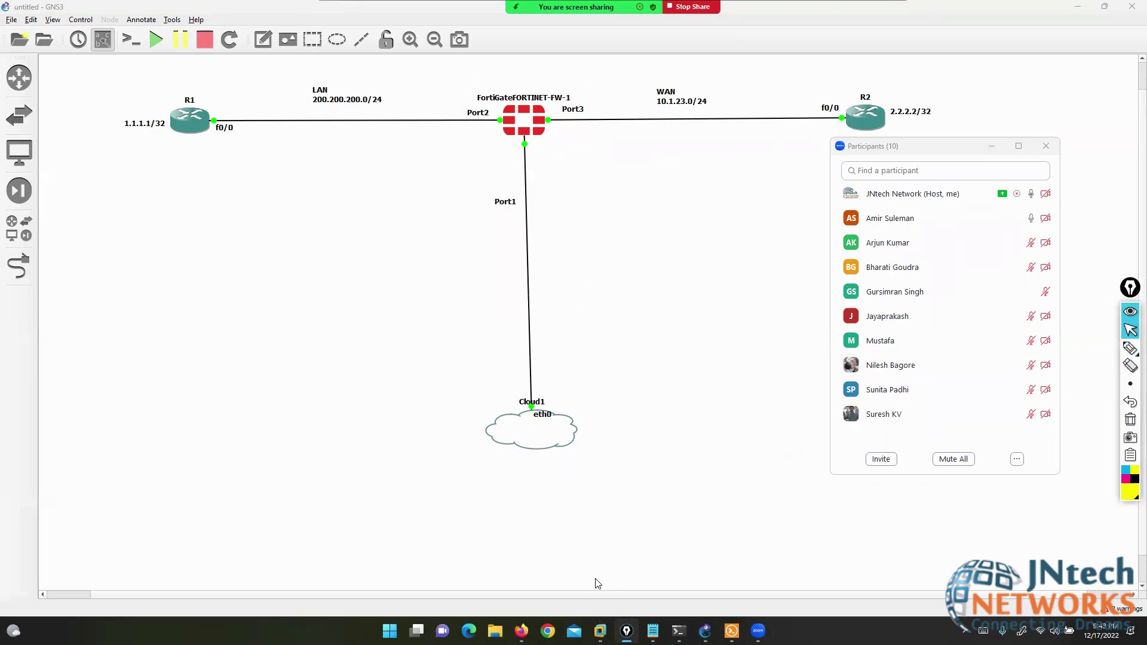
- Launch mspaint via Win+R and bucket-fill the canvas black
key(super+r)
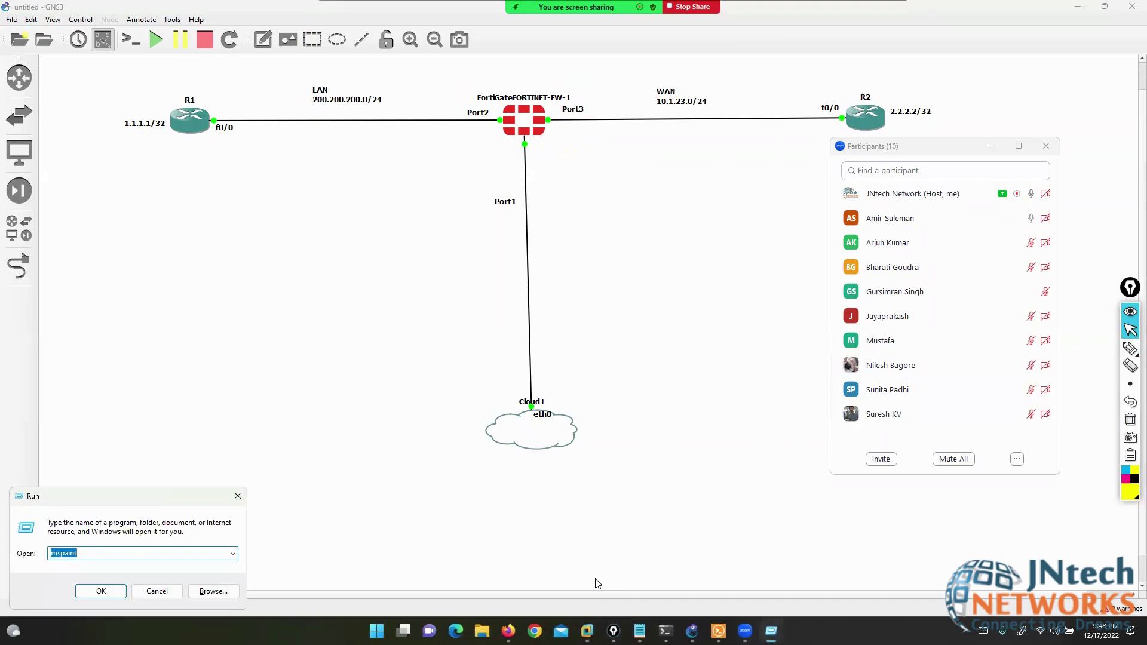
key(Return)
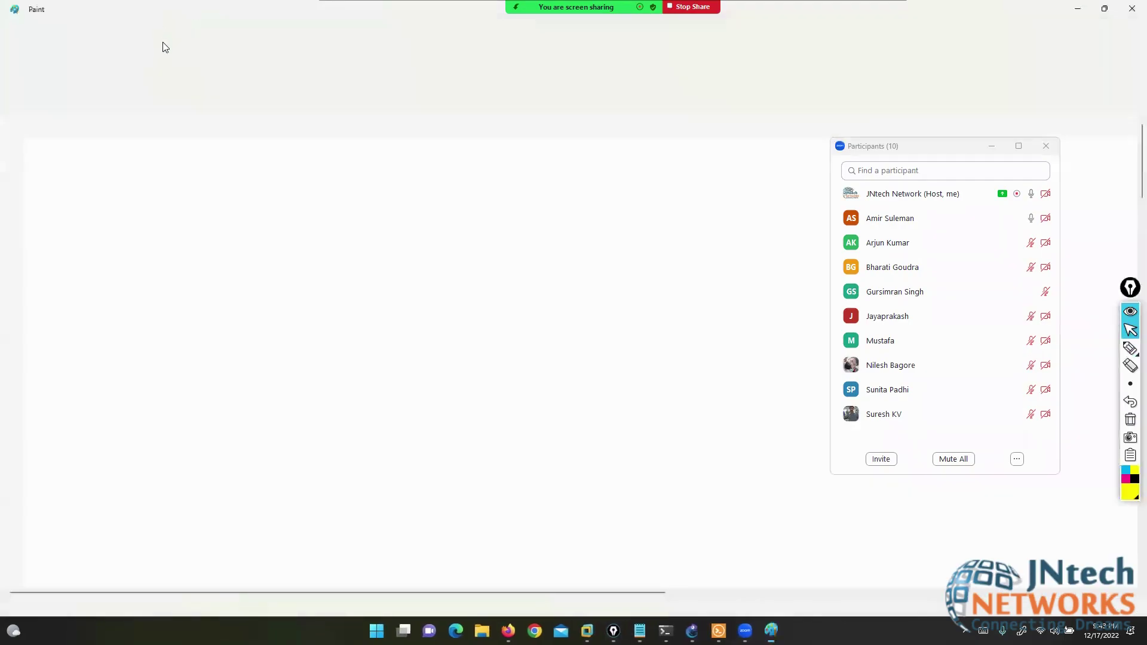
click(195, 60)
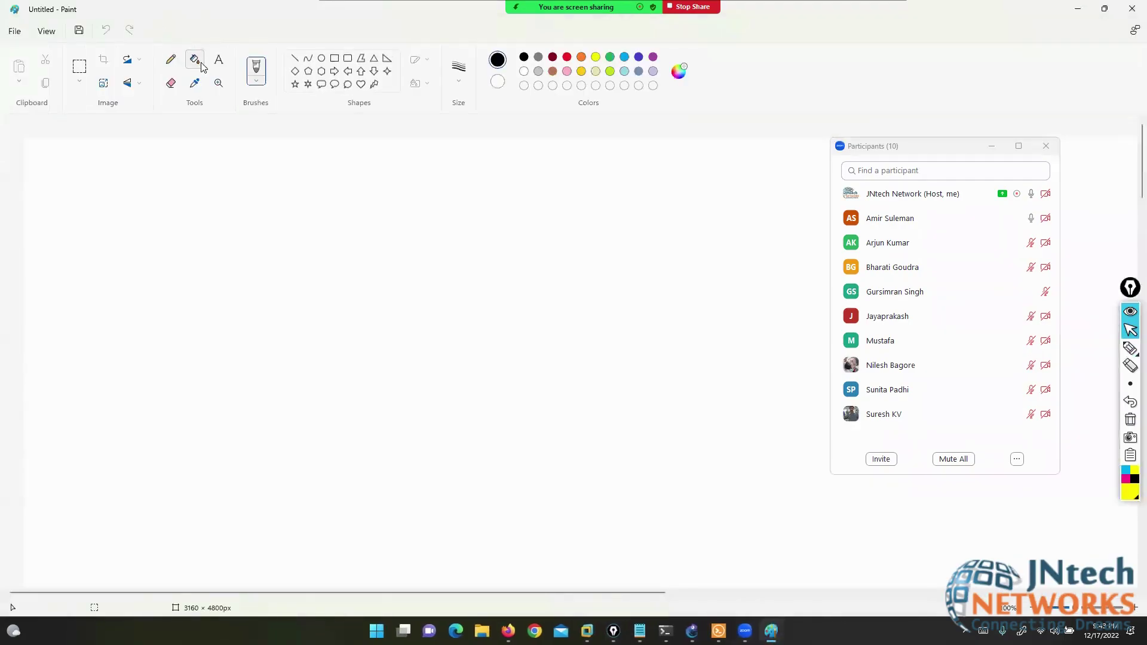
click(515, 348)
- Sketch an Fw box with a link to a cloud on the right and a left device
click(1046, 146)
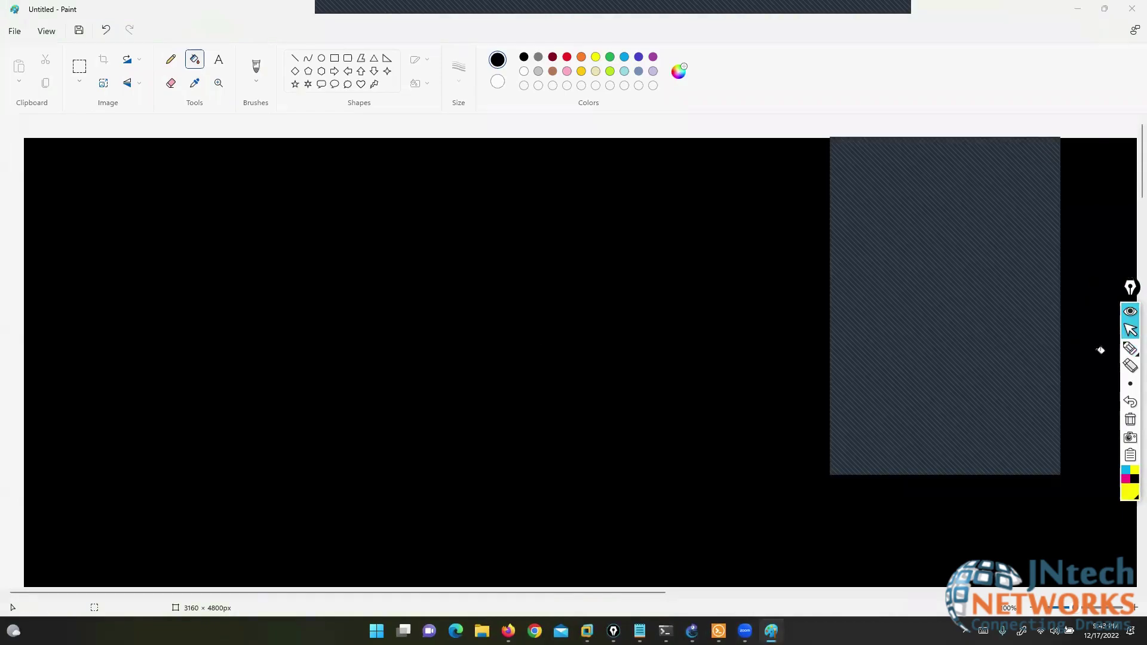
click(1101, 354)
mouse_move(596, 282)
mouse_down()
mouse_move(438, 292)
mouse_move(588, 359)
mouse_move(589, 282)
mouse_move(573, 279)
mouse_up()
mouse_move(503, 314)
mouse_down()
mouse_move(503, 344)
mouse_move(525, 310)
mouse_move(533, 333)
mouse_move(562, 316)
mouse_up()
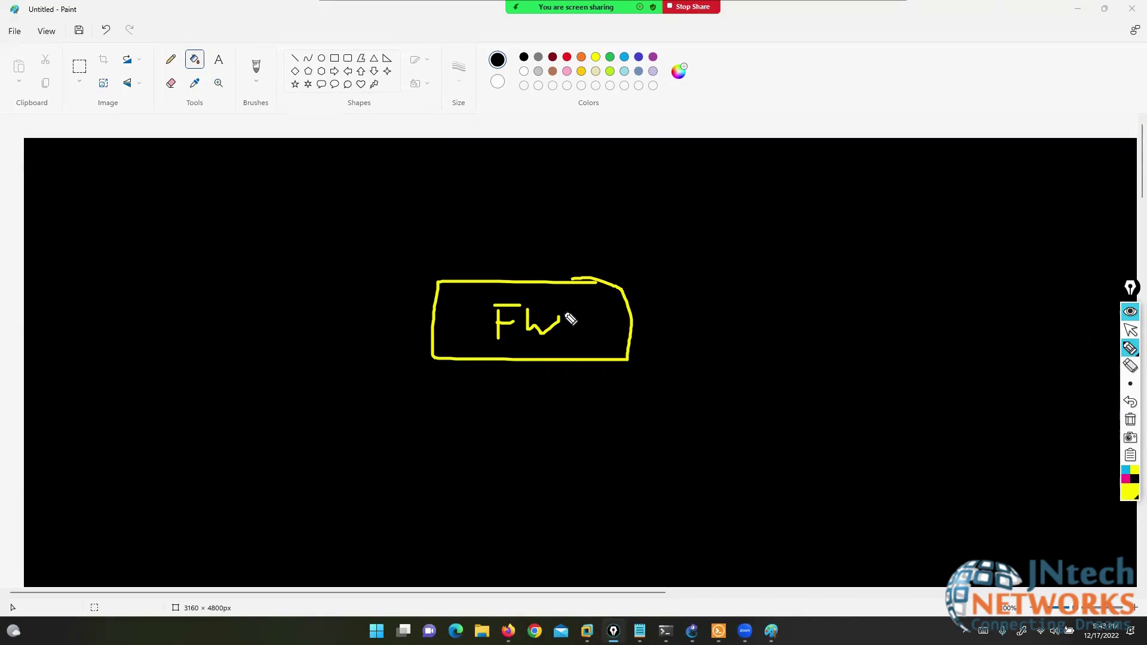
mouse_move(633, 321)
mouse_down()
mouse_move(783, 346)
mouse_move(958, 354)
mouse_up()
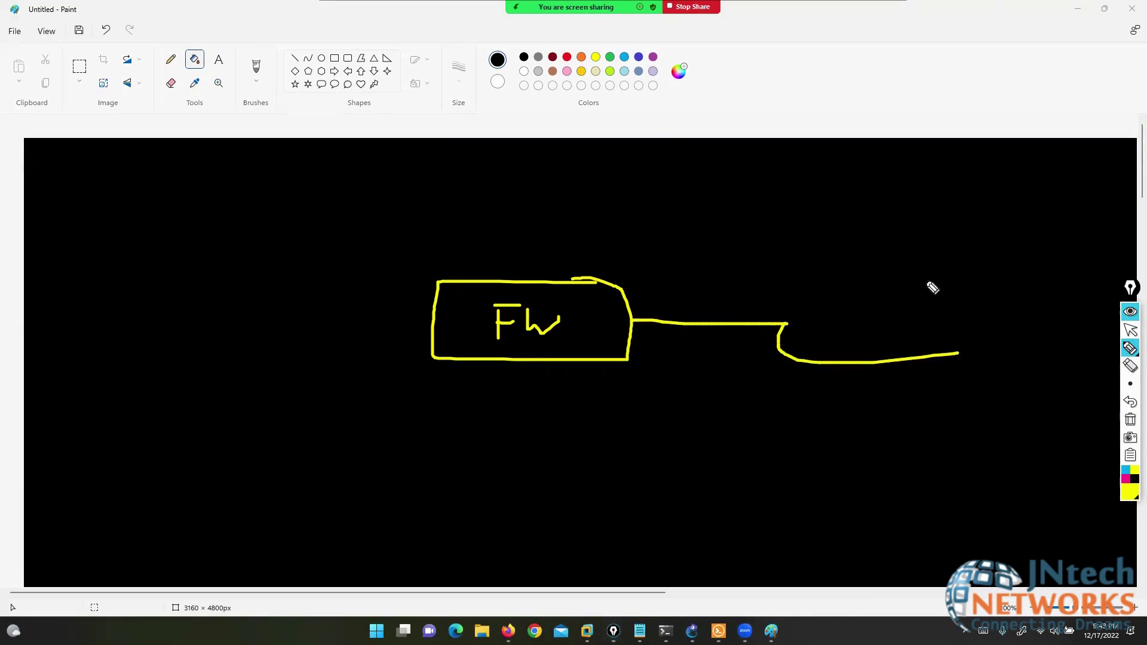
mouse_move(928, 273)
mouse_down()
mouse_move(894, 366)
mouse_move(1014, 379)
mouse_move(953, 284)
mouse_up()
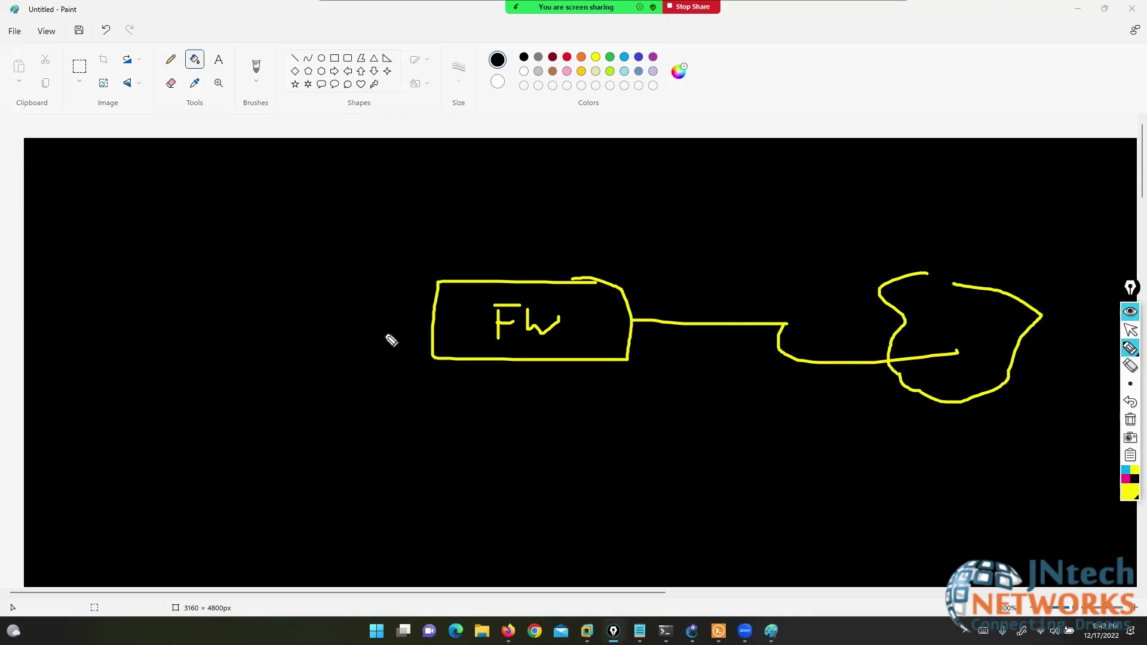
mouse_move(432, 323)
mouse_down()
mouse_move(60, 389)
mouse_move(151, 428)
mouse_move(92, 461)
mouse_move(146, 418)
mouse_up()
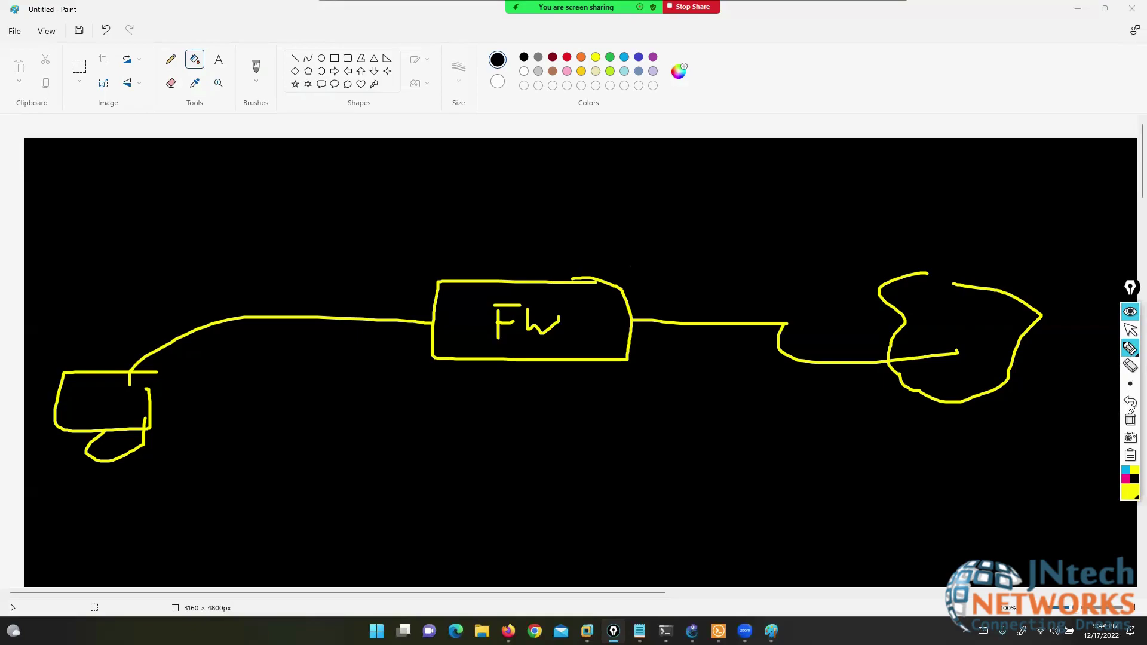
- Clear the firewall sketch, glance at GNS3 and the static routes page, then return to Paint's pen
click(1131, 419)
click(1131, 330)
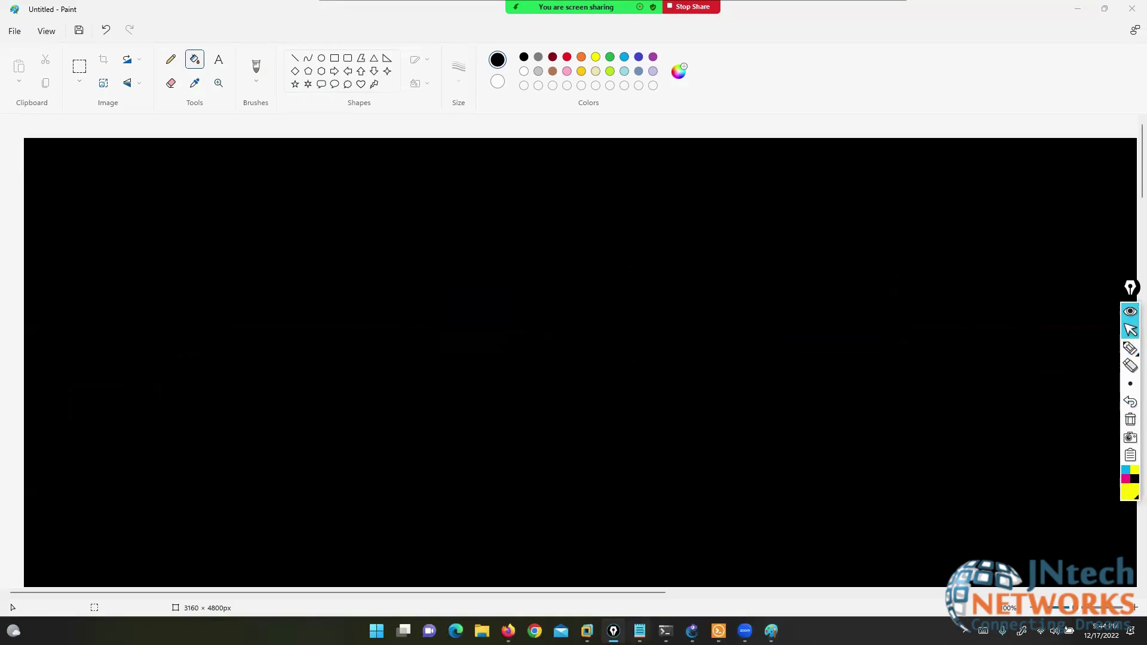
click(692, 631)
key(alt+Tab)
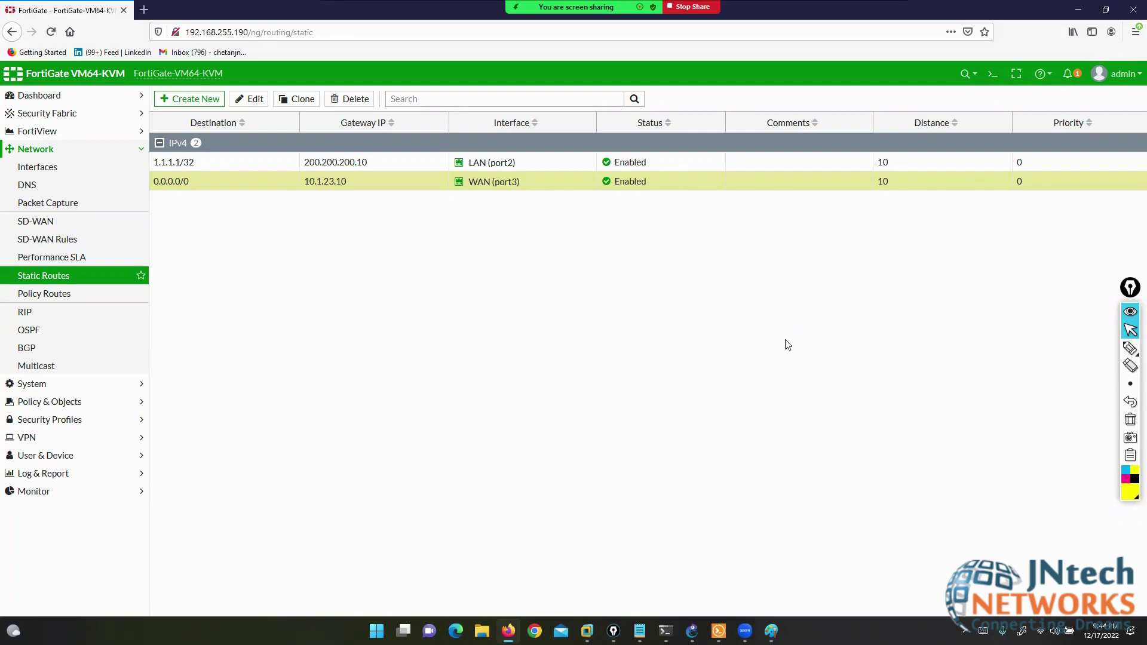
click(771, 631)
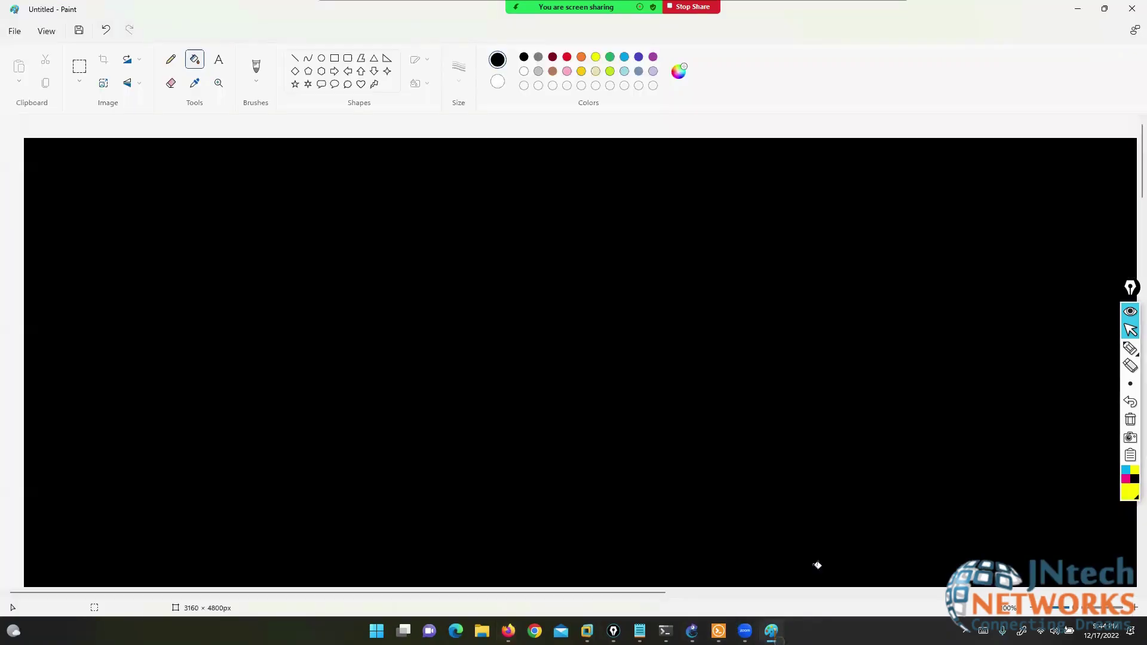
click(1131, 347)
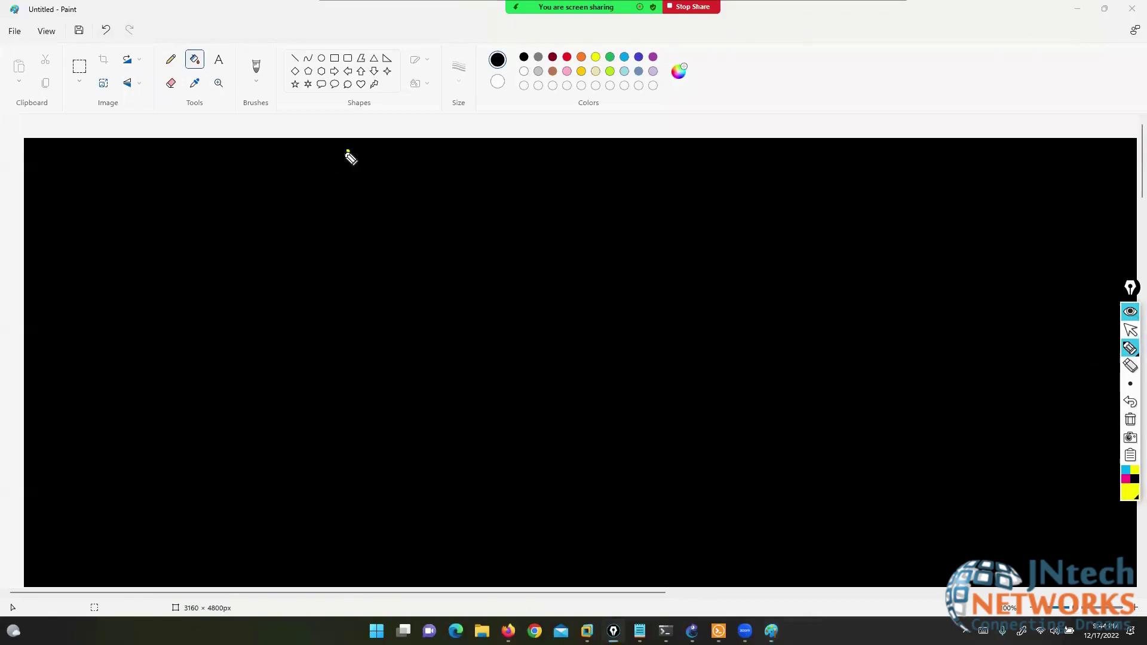
- Write S and D on the canvas, with a three-way branch beside the lower D
drag(348, 151, 328, 182)
drag(302, 141, 328, 128)
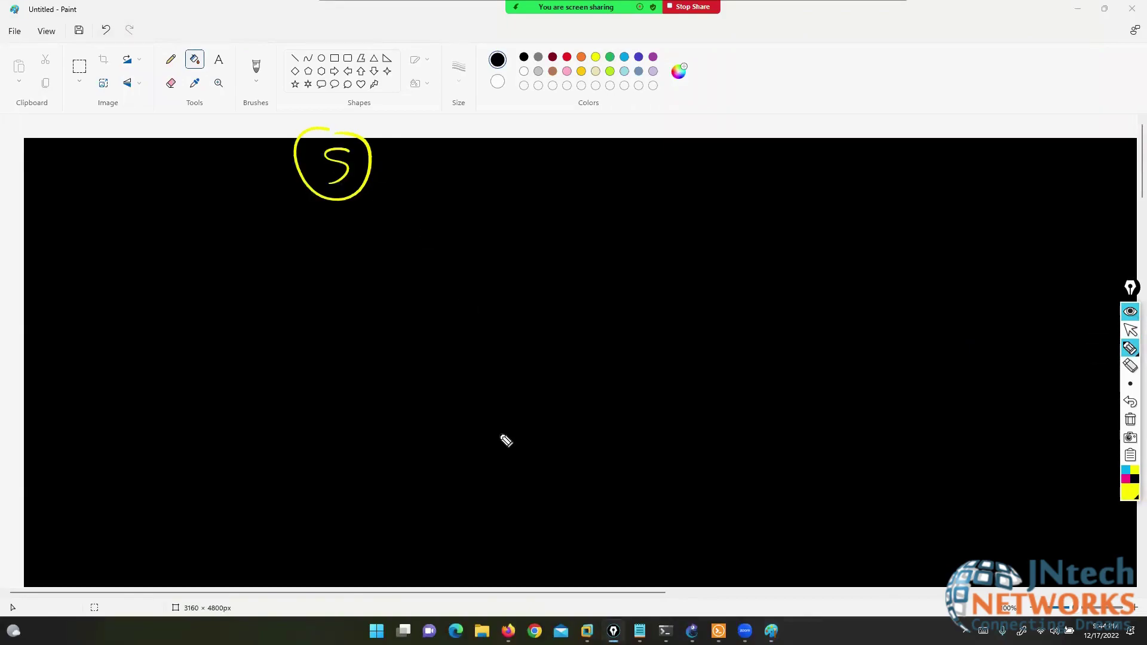
click(1131, 420)
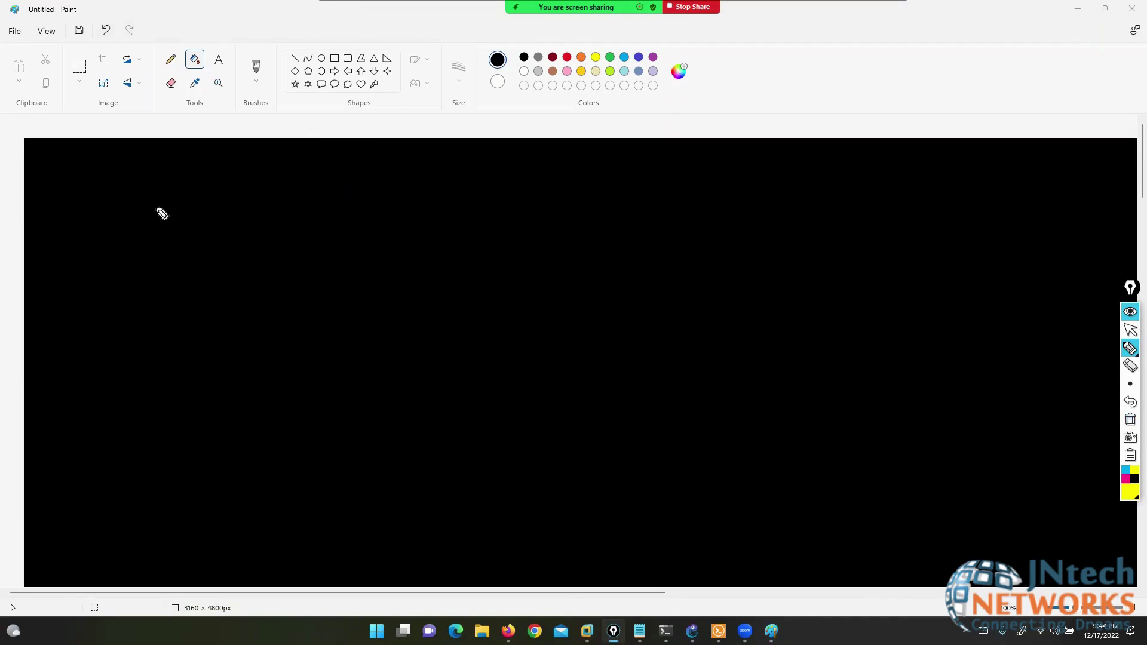
mouse_move(227, 156)
mouse_down()
mouse_move(198, 171)
mouse_move(197, 266)
mouse_up()
drag(197, 225, 202, 269)
click(164, 353)
mouse_move(160, 349)
mouse_down()
mouse_move(165, 399)
mouse_move(259, 356)
mouse_move(252, 475)
mouse_up()
- Label the three branches Rip, OSPF and Bgp
mouse_move(272, 364)
mouse_down()
mouse_move(277, 339)
mouse_move(293, 361)
mouse_up()
mouse_move(311, 346)
mouse_down()
mouse_move(299, 363)
mouse_move(339, 368)
mouse_up()
click(318, 339)
drag(337, 353, 355, 341)
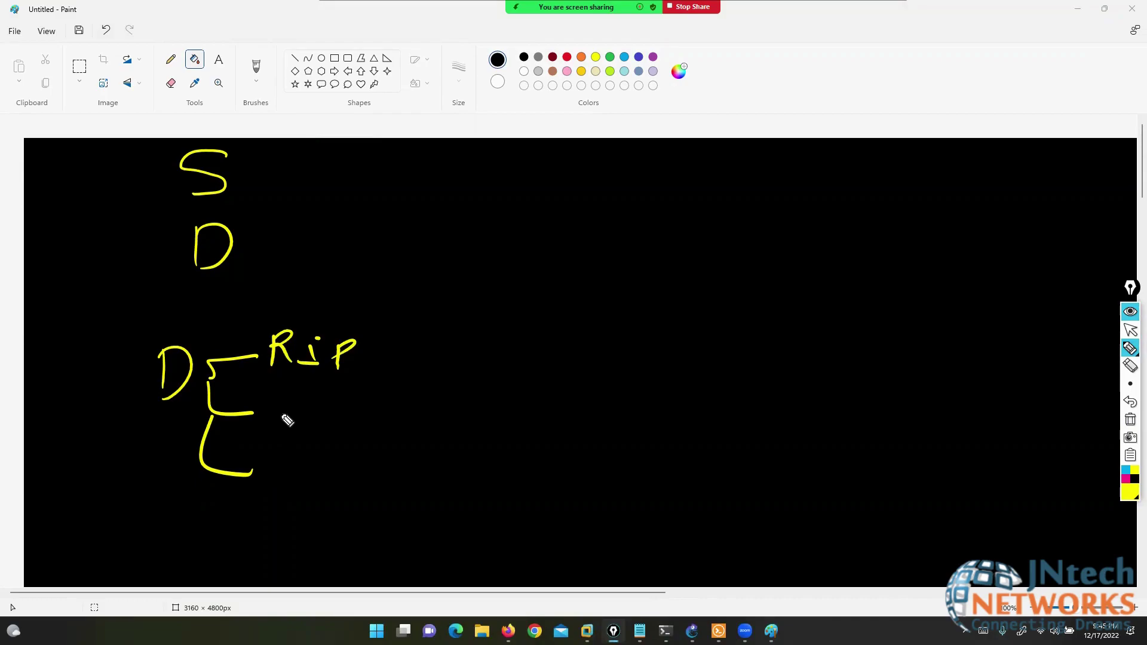
drag(296, 402, 309, 421)
mouse_move(337, 406)
mouse_down()
mouse_move(330, 435)
mouse_move(333, 419)
mouse_up()
mouse_move(357, 407)
mouse_down()
mouse_move(357, 435)
mouse_move(380, 404)
mouse_up()
drag(359, 421, 377, 419)
mouse_move(268, 470)
mouse_down()
mouse_move(265, 496)
mouse_move(320, 491)
mouse_up()
mouse_move(330, 484)
mouse_down()
mouse_move(328, 512)
mouse_move(333, 490)
mouse_up()
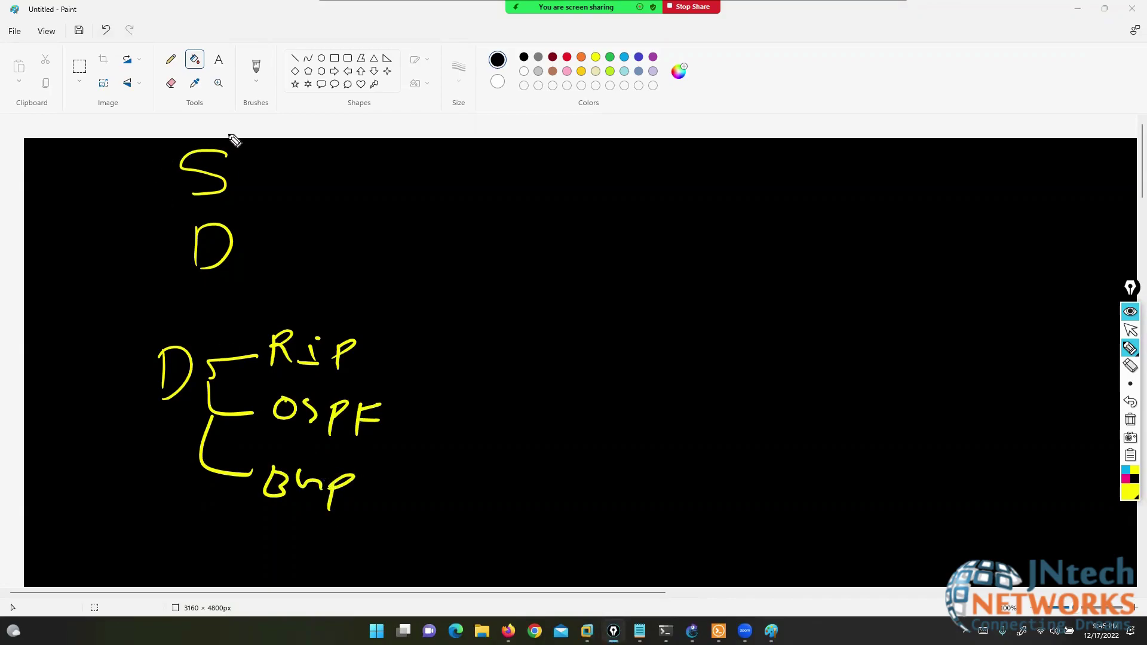
- Box the S and upper D with arrows and add marks beside them
mouse_move(242, 142)
mouse_down()
mouse_move(180, 143)
mouse_move(152, 171)
mouse_move(248, 198)
mouse_move(248, 139)
mouse_move(399, 160)
mouse_up()
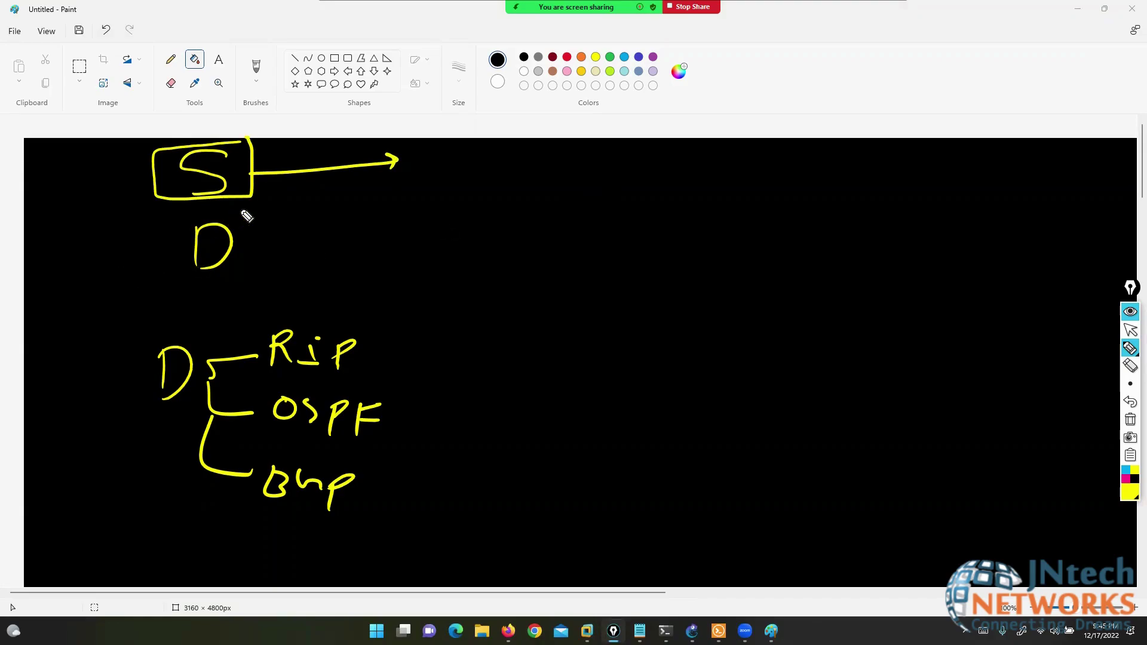
mouse_move(246, 212)
mouse_down()
mouse_move(191, 276)
mouse_move(252, 216)
mouse_move(348, 245)
mouse_move(399, 239)
mouse_up()
drag(385, 228, 387, 250)
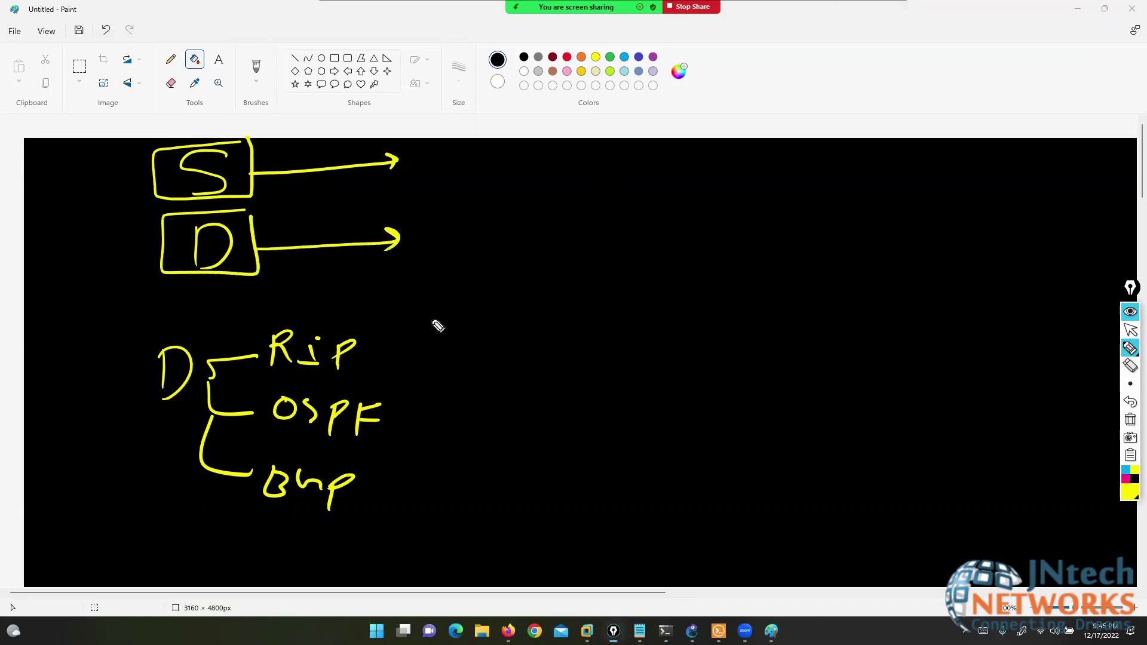
drag(138, 174, 94, 175)
drag(263, 177, 309, 130)
key(ctrl+shift+1)
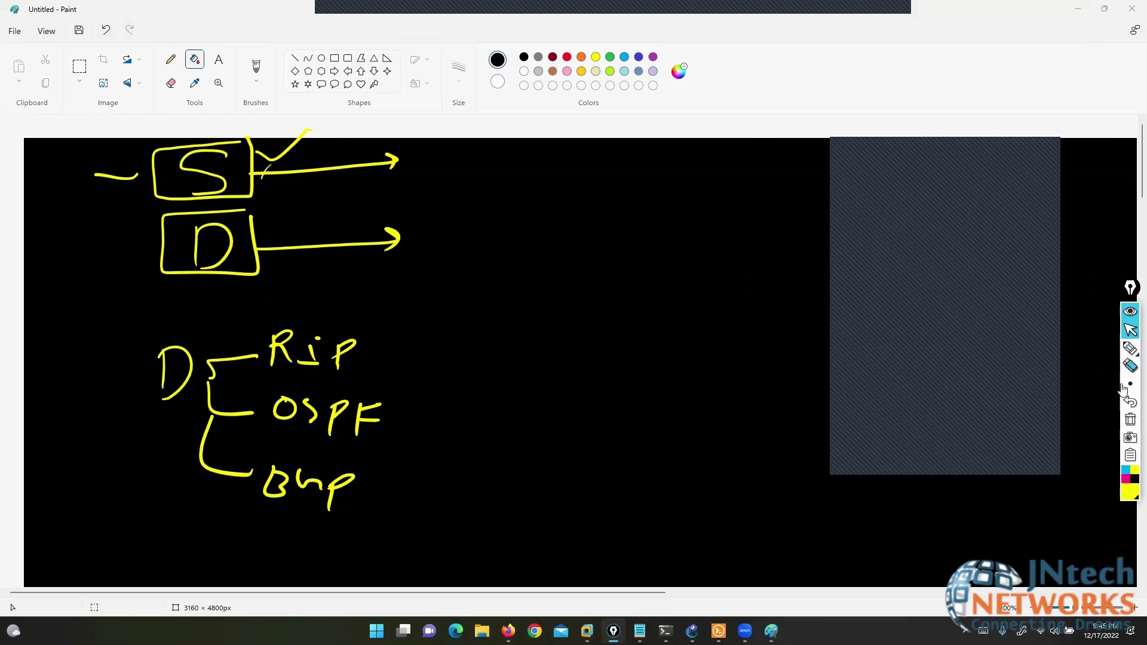
- Draw a rounded box in the canvas middle labelled Fw
click(1131, 349)
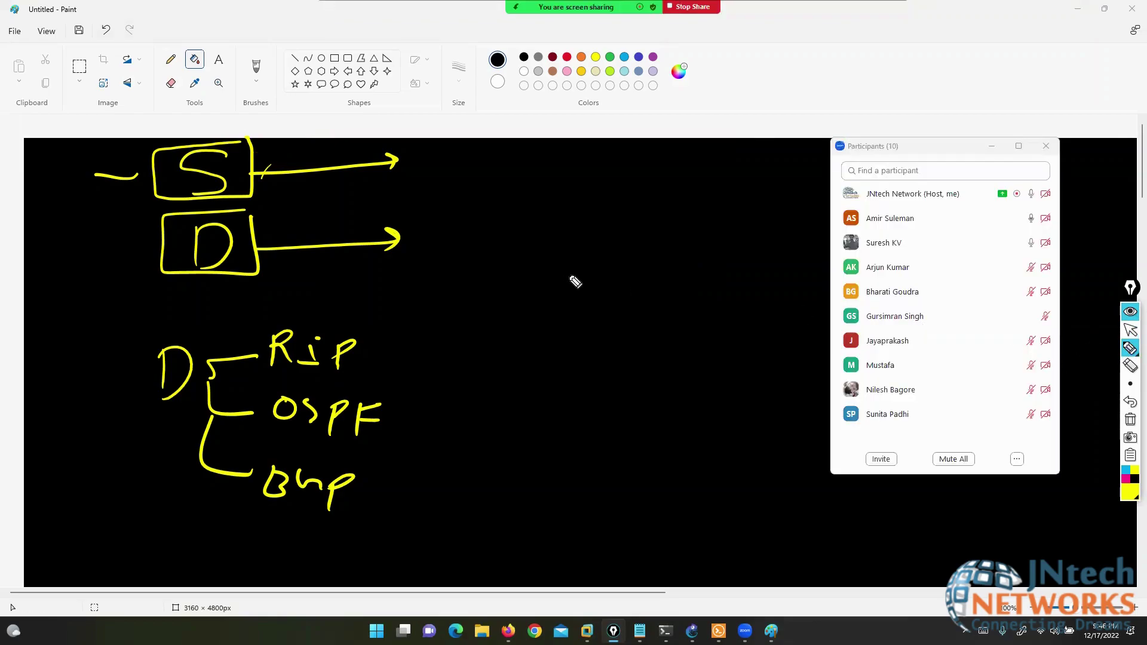
mouse_move(582, 266)
mouse_down()
mouse_move(557, 267)
mouse_move(604, 267)
mouse_up()
drag(571, 286, 548, 299)
drag(571, 289, 591, 289)
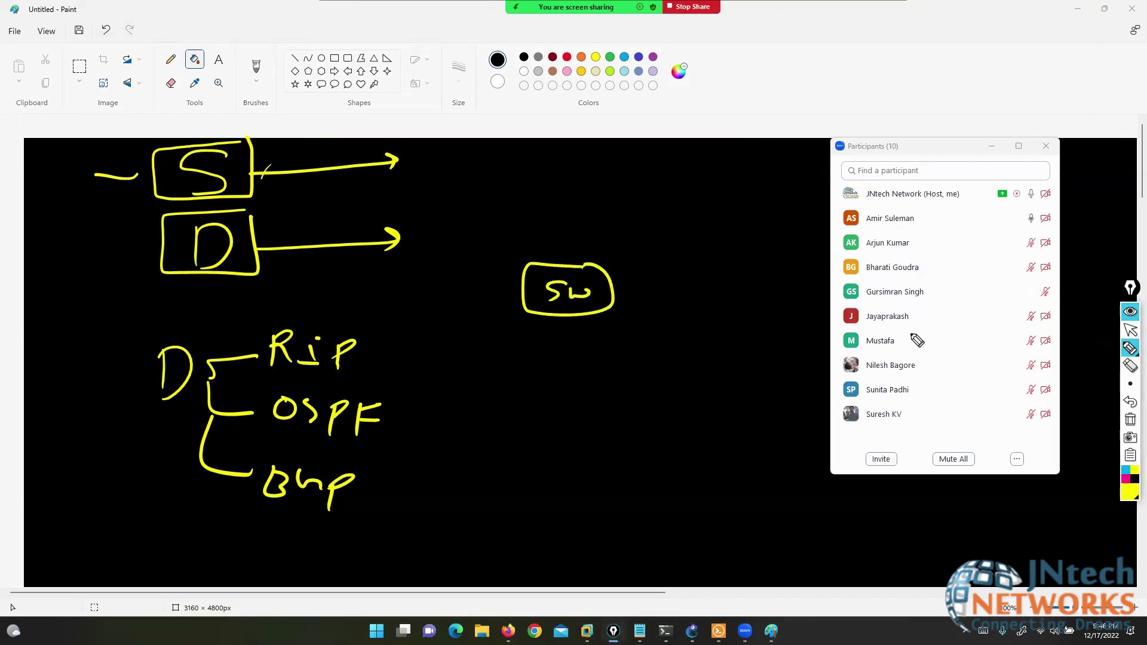
click(1130, 402)
click(1127, 401)
mouse_move(542, 278)
mouse_down()
mouse_move(541, 299)
mouse_move(553, 275)
mouse_up()
drag(542, 288, 581, 291)
drag(959, 30, 897, 28)
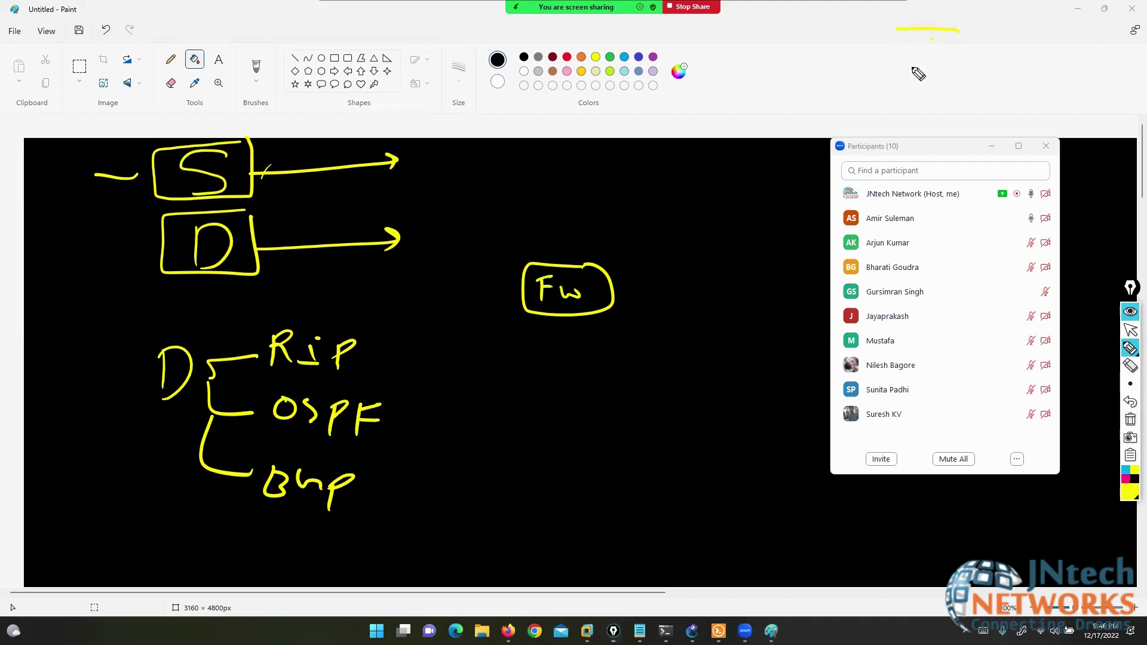
- Sketch two more firewalls, Fw2 and Fw, linked to the central Fw through a brace
mouse_move(919, 74)
mouse_down()
mouse_move(968, 34)
mouse_move(928, 69)
mouse_up()
mouse_move(928, 40)
mouse_down()
mouse_move(955, 39)
mouse_move(947, 52)
mouse_up()
drag(950, 55, 992, 66)
mouse_move(1055, 413)
mouse_down()
mouse_move(1078, 451)
mouse_move(1047, 426)
mouse_up()
mouse_move(1002, 427)
mouse_down()
mouse_move(1007, 442)
mouse_move(1025, 419)
mouse_move(1054, 447)
mouse_move(1023, 436)
mouse_up()
mouse_move(810, 255)
mouse_down()
mouse_move(871, 332)
mouse_move(835, 340)
mouse_up()
drag(562, 280, 772, 279)
mouse_move(930, 57)
mouse_down()
mouse_move(856, 263)
mouse_move(901, 359)
mouse_move(1002, 411)
mouse_up()
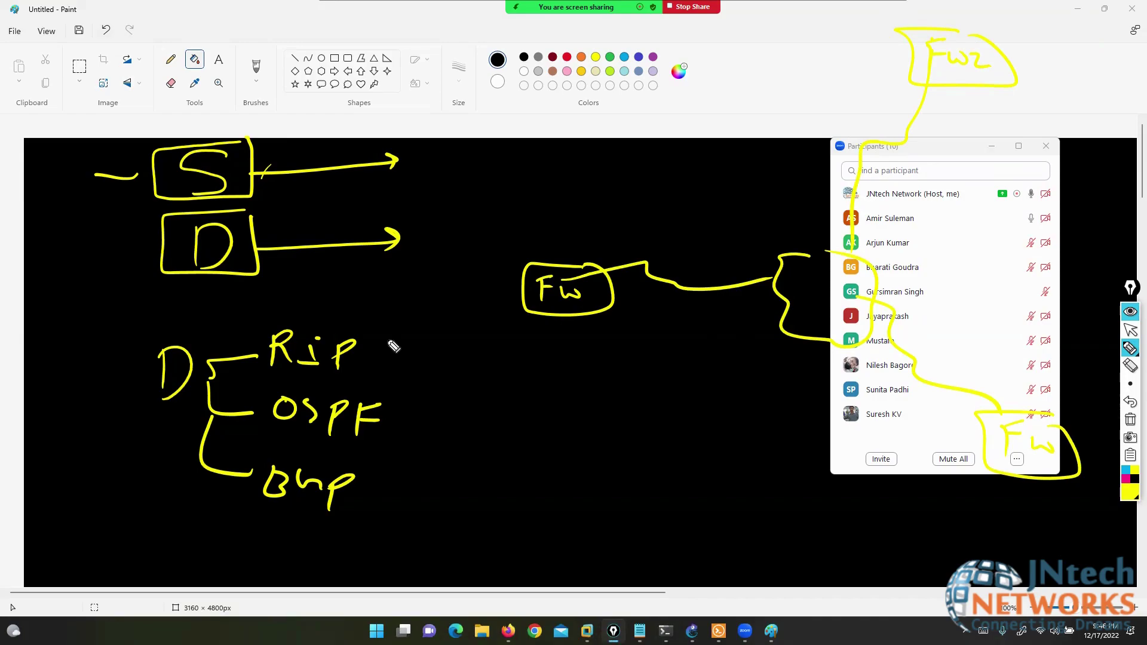
- Dash Rip, tick OSPF, Bgp and D, then bring up the GNS3 topology
drag(374, 362, 422, 341)
drag(403, 426, 466, 399)
drag(379, 486, 444, 478)
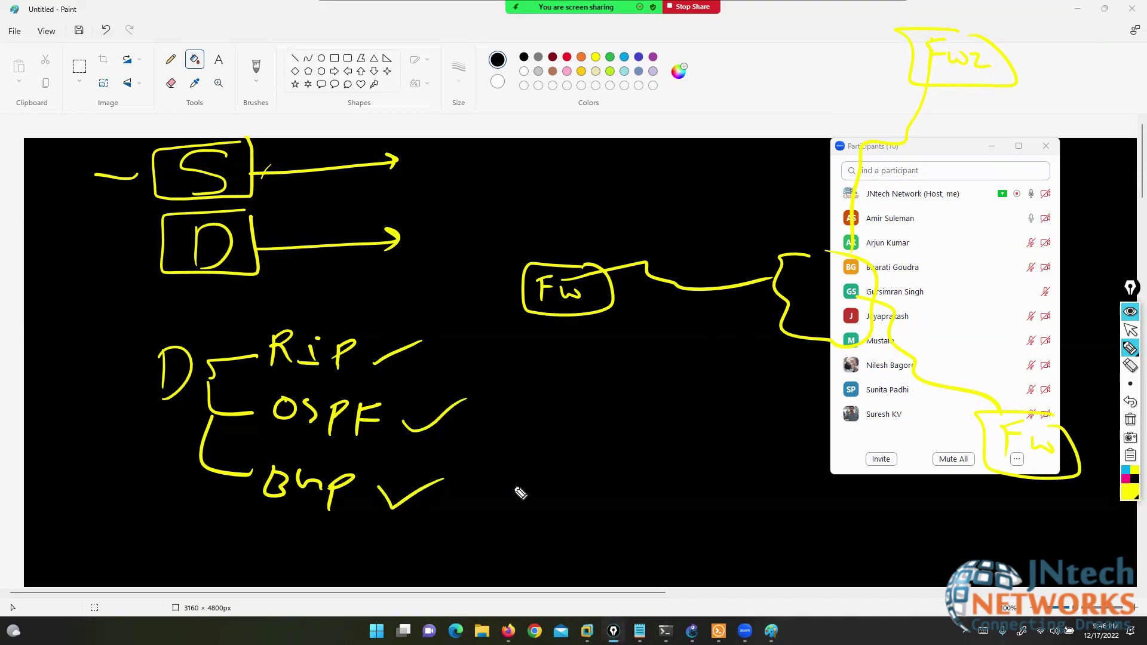
drag(99, 258, 148, 229)
click(1131, 329)
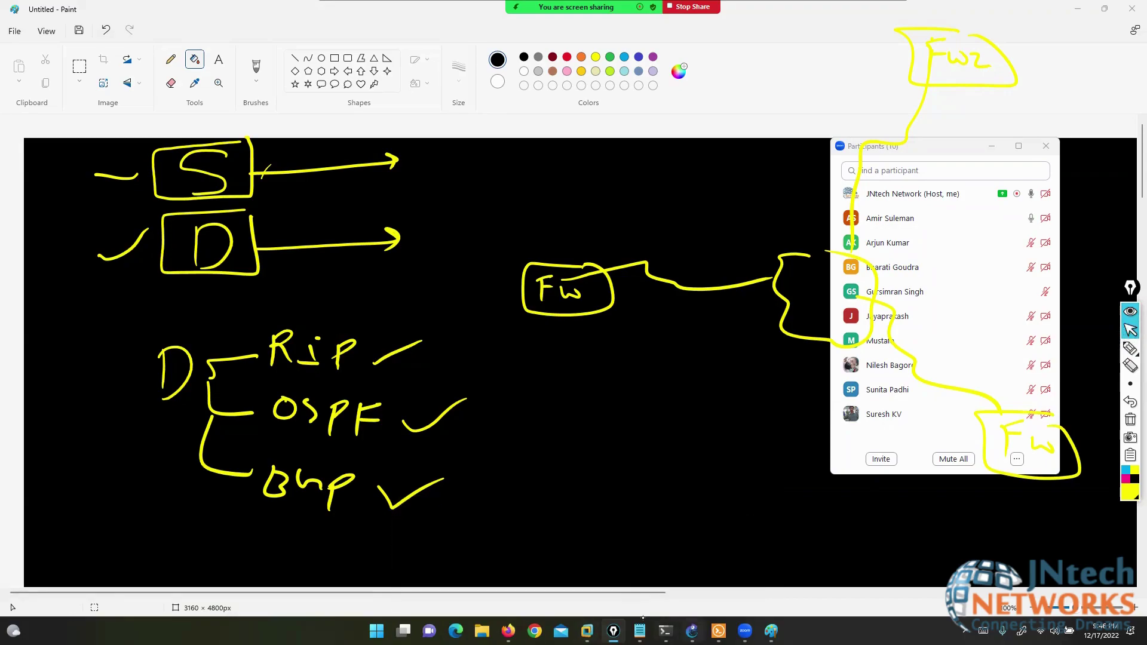
click(692, 631)
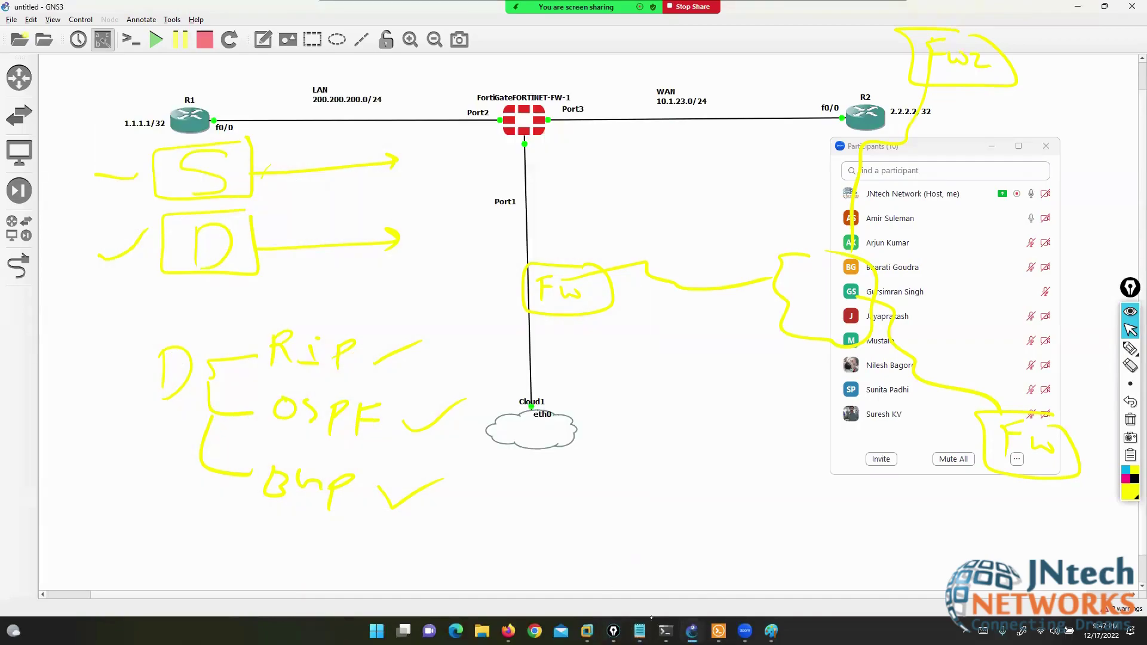
- Show the fortinet firewall topics notes and mark the 12.IPsec VPN line
click(640, 631)
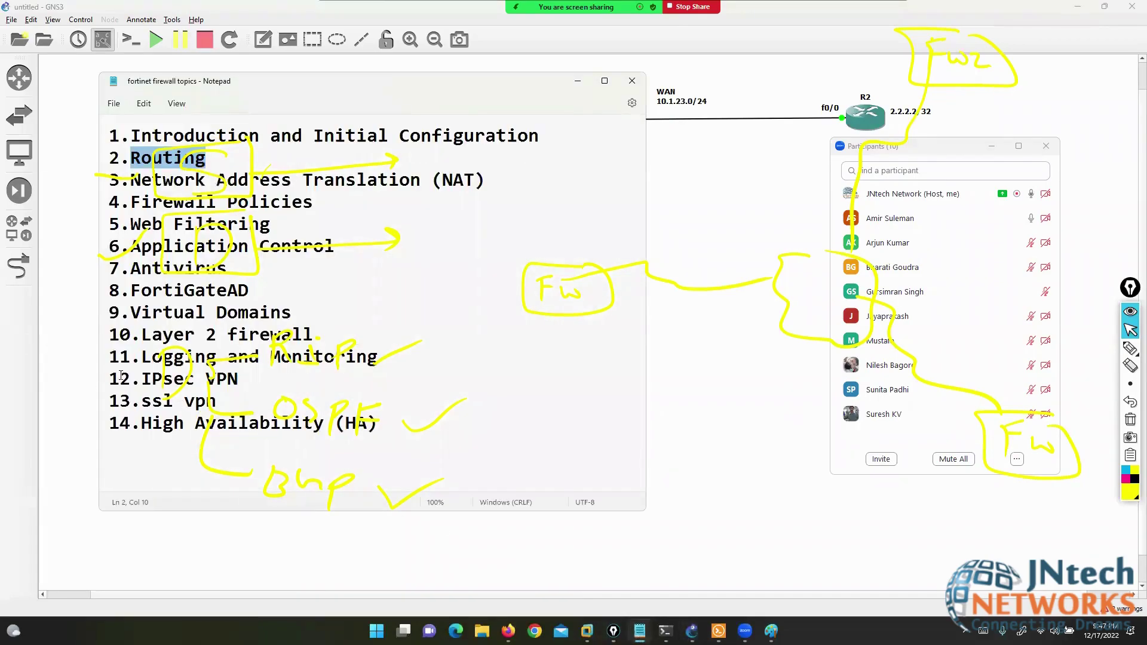
drag(110, 379, 251, 378)
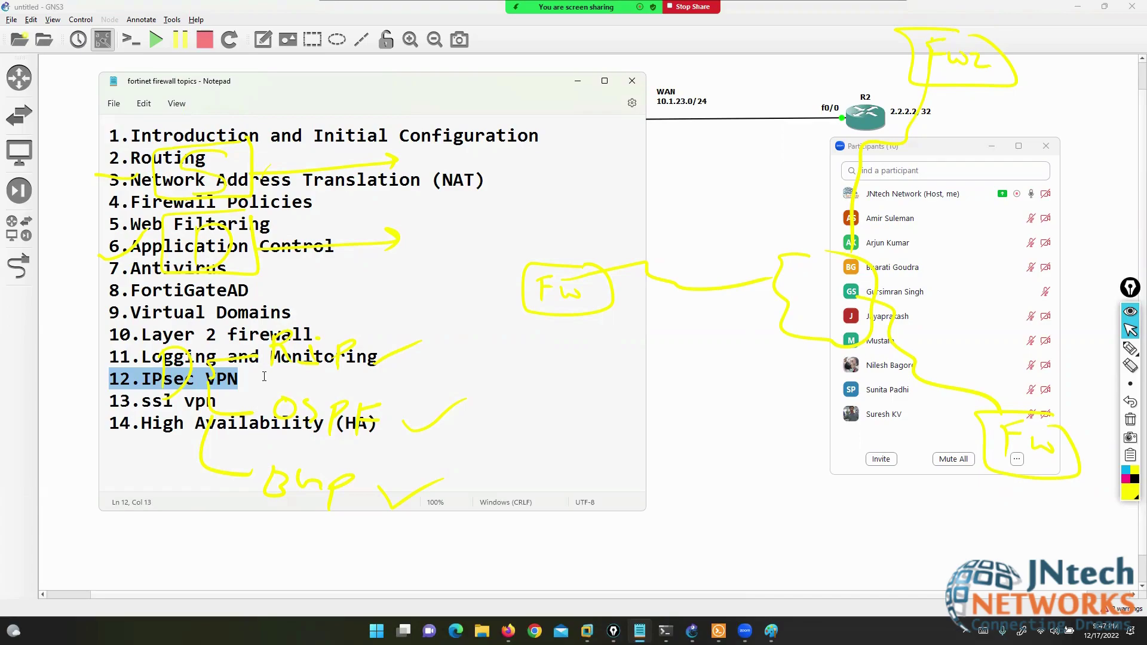
click(1131, 365)
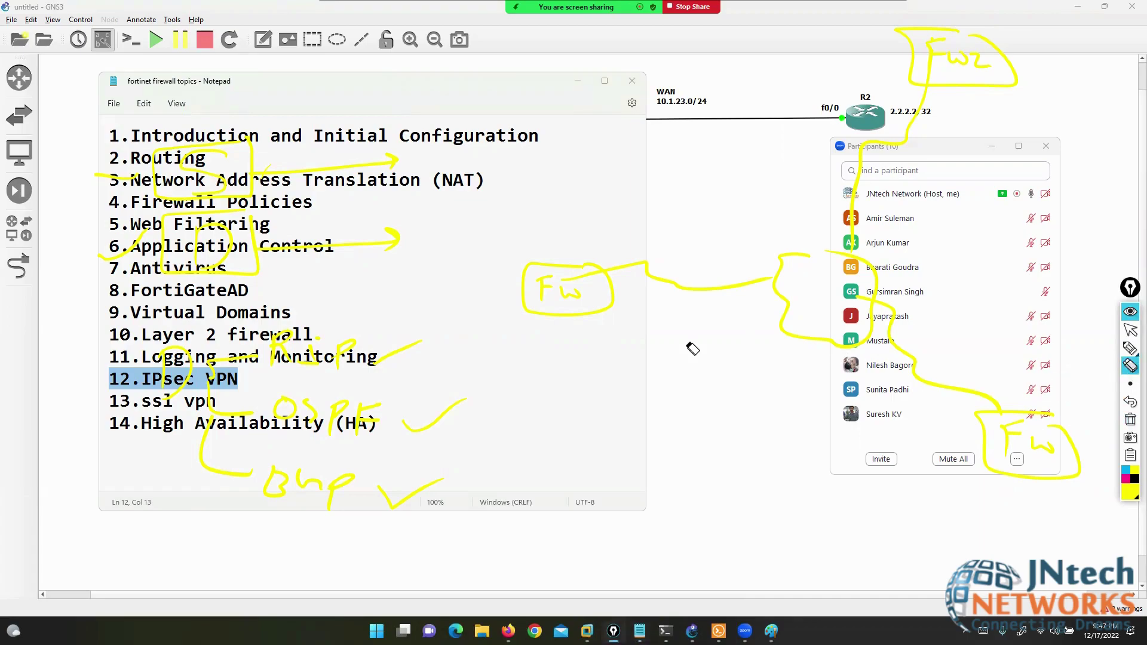
click(1131, 348)
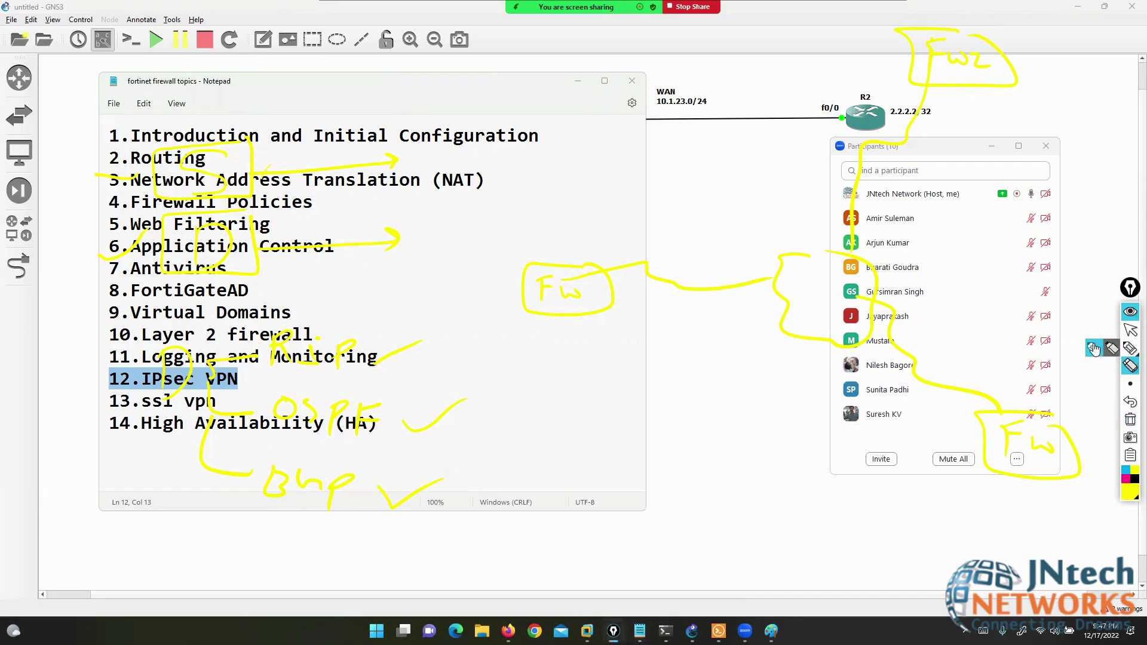
- Ring the Fw sketch in yellow, dash 2.Routing and bracket the (NAT) topic
mouse_move(589, 241)
mouse_down()
mouse_move(511, 242)
mouse_move(602, 351)
mouse_move(647, 264)
mouse_up()
mouse_move(535, 214)
mouse_down()
mouse_move(541, 225)
mouse_move(609, 193)
mouse_up()
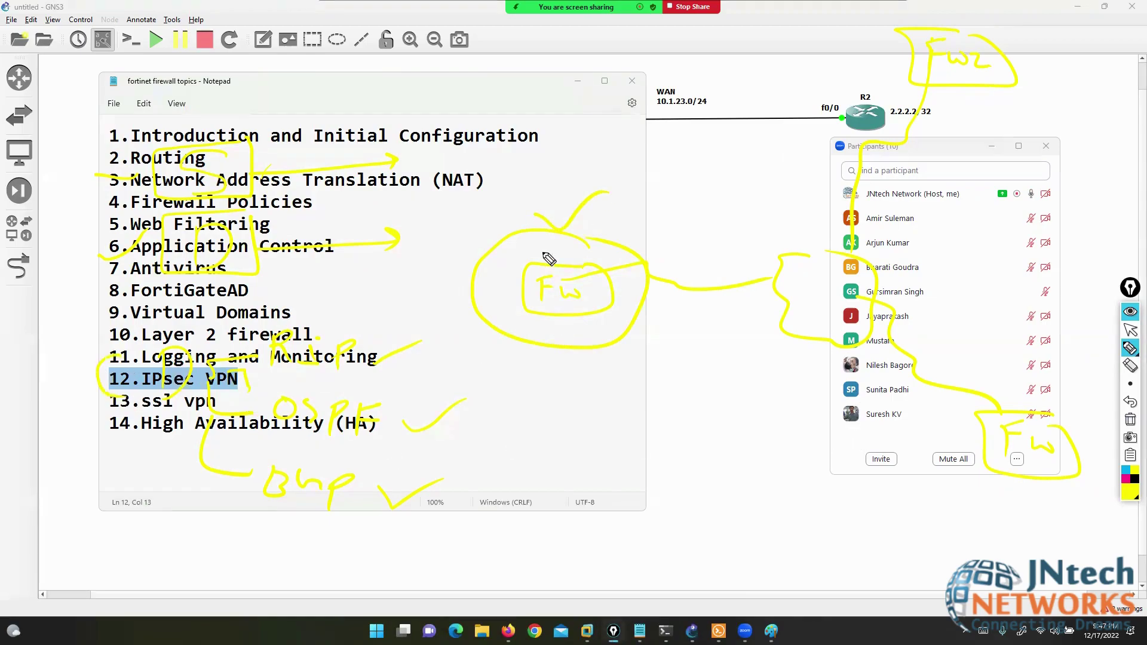
drag(589, 251, 614, 203)
drag(883, 66, 908, 83)
drag(993, 374, 1027, 370)
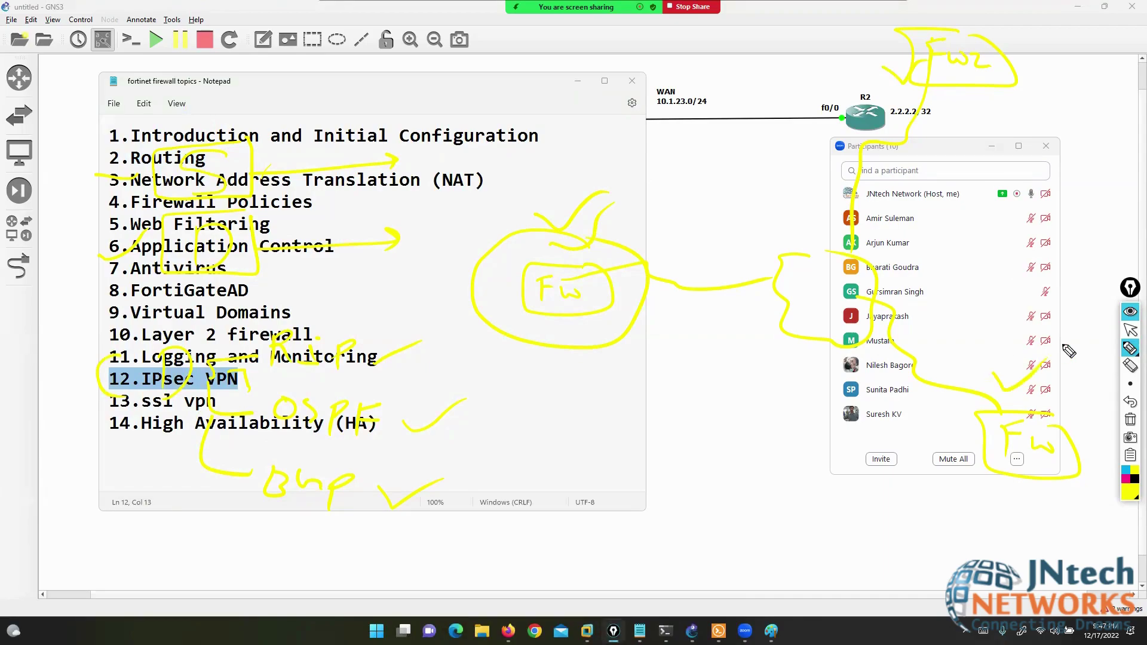
mouse_move(630, 255)
mouse_down()
mouse_move(478, 310)
mouse_move(634, 251)
mouse_move(456, 277)
mouse_move(660, 289)
mouse_up()
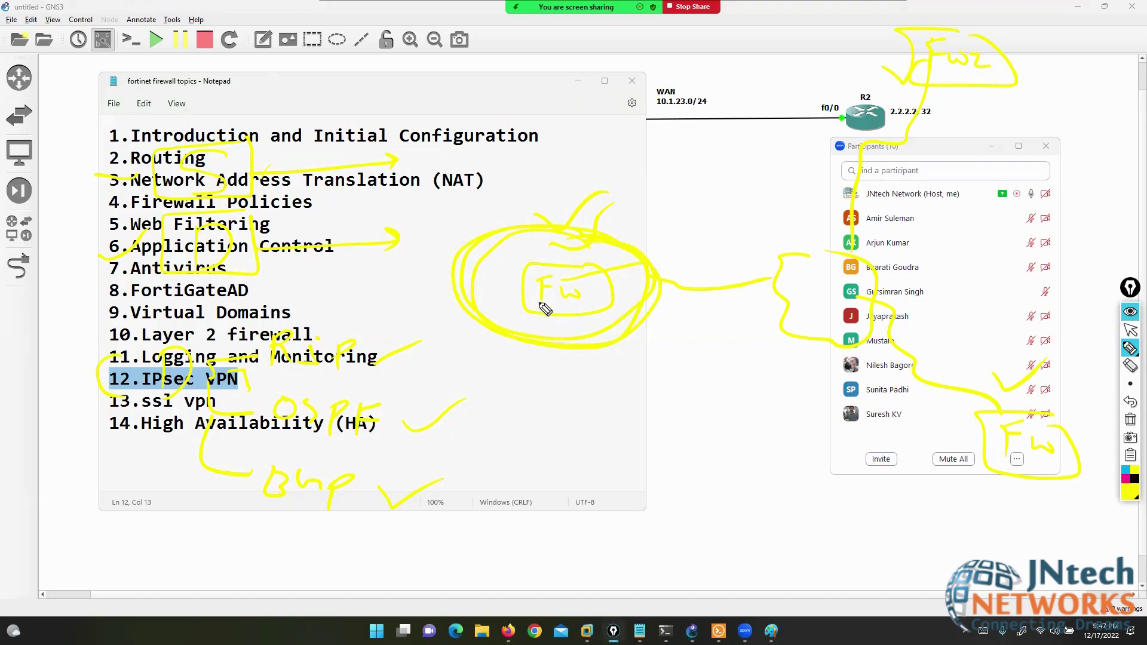
drag(67, 154, 90, 155)
drag(472, 169, 490, 192)
drag(426, 168, 416, 200)
- In magenta, box Fw, bracket line 12 IPsec VPN, ring the firewall, then clear all drawings
click(1126, 478)
mouse_move(625, 258)
mouse_down()
mouse_move(514, 282)
mouse_move(628, 259)
mouse_up()
mouse_move(543, 270)
mouse_down()
mouse_move(541, 299)
mouse_move(563, 261)
mouse_up()
mouse_move(563, 280)
mouse_down()
mouse_move(586, 290)
mouse_move(597, 276)
mouse_up()
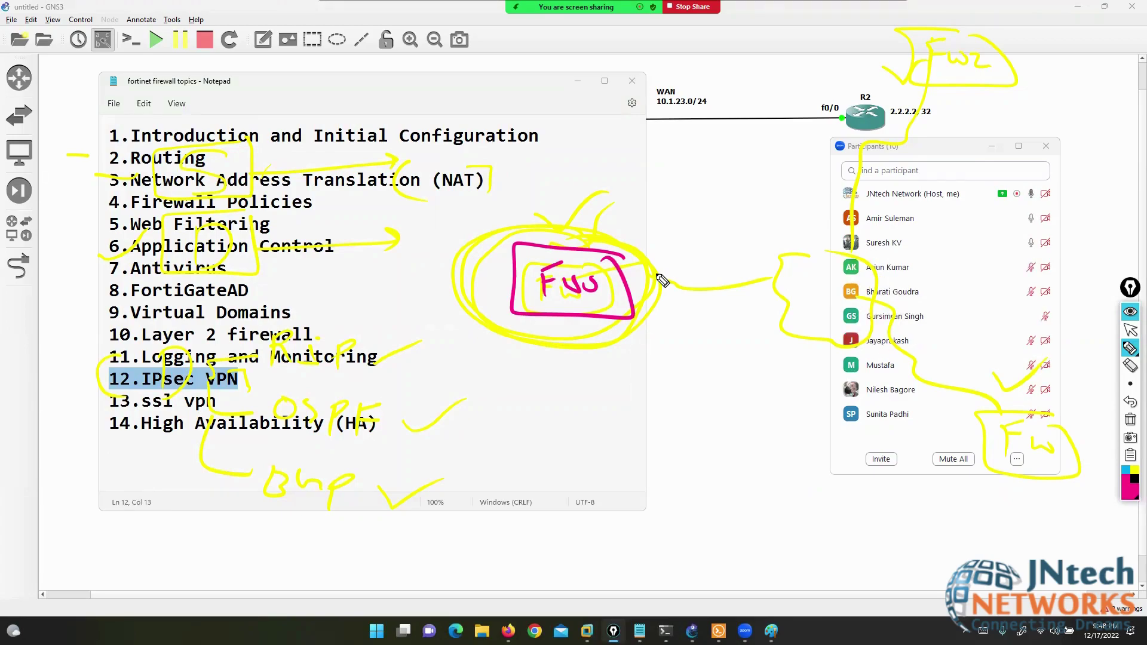
drag(225, 363, 244, 395)
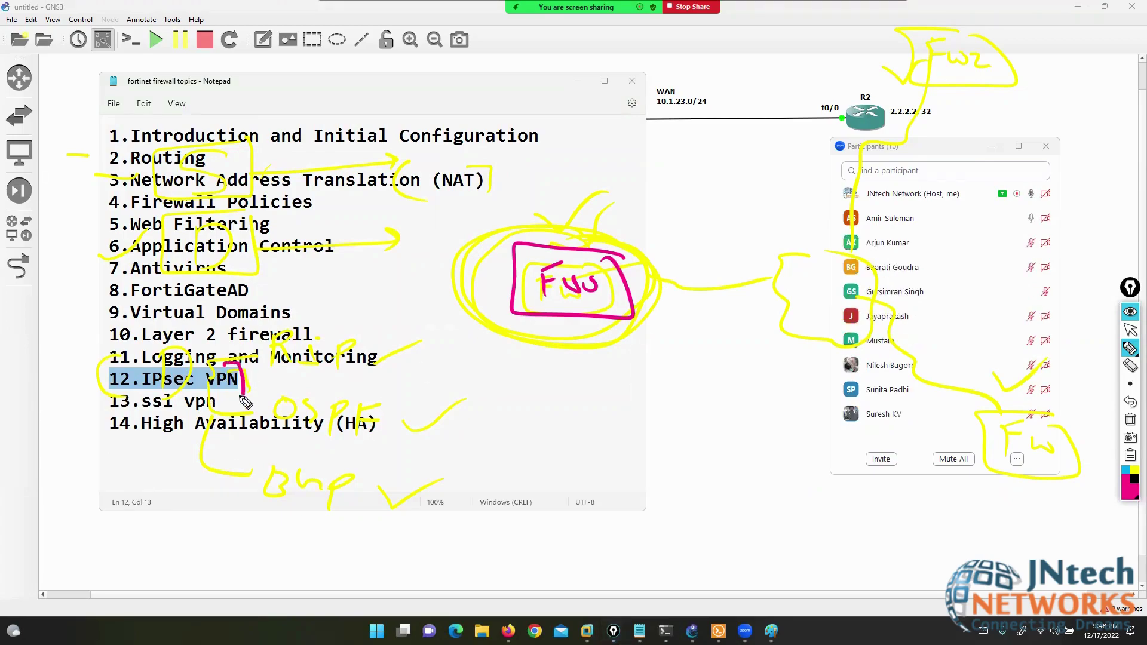
drag(110, 366, 104, 396)
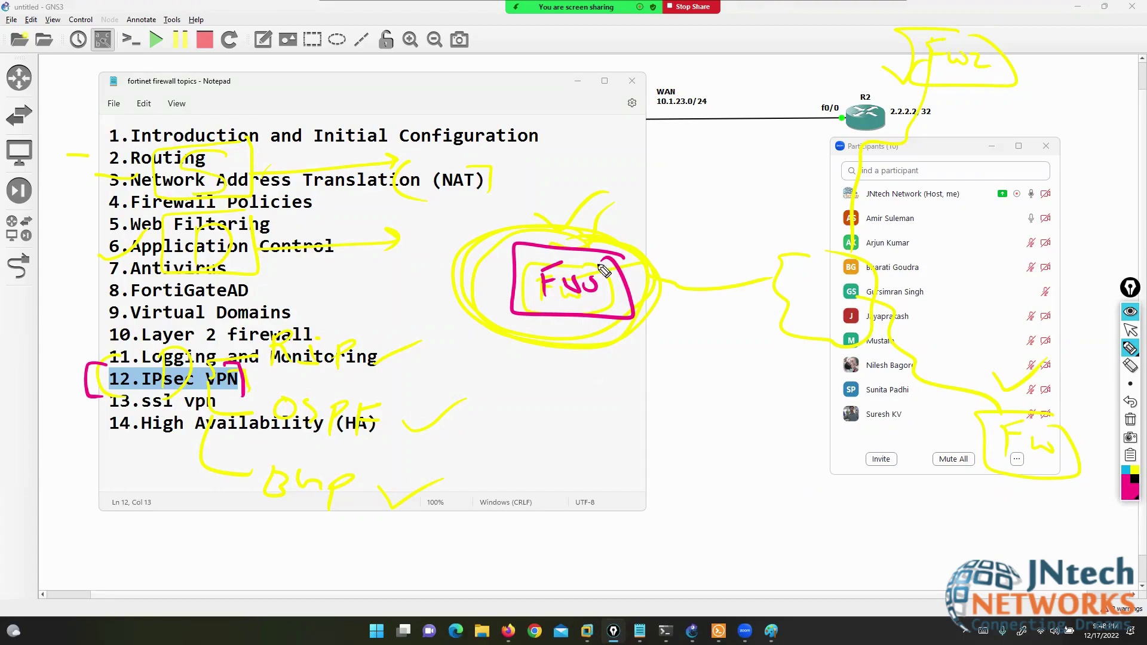
mouse_move(625, 255)
mouse_down()
mouse_move(502, 245)
mouse_move(486, 331)
mouse_move(624, 254)
mouse_up()
drag(536, 211, 594, 189)
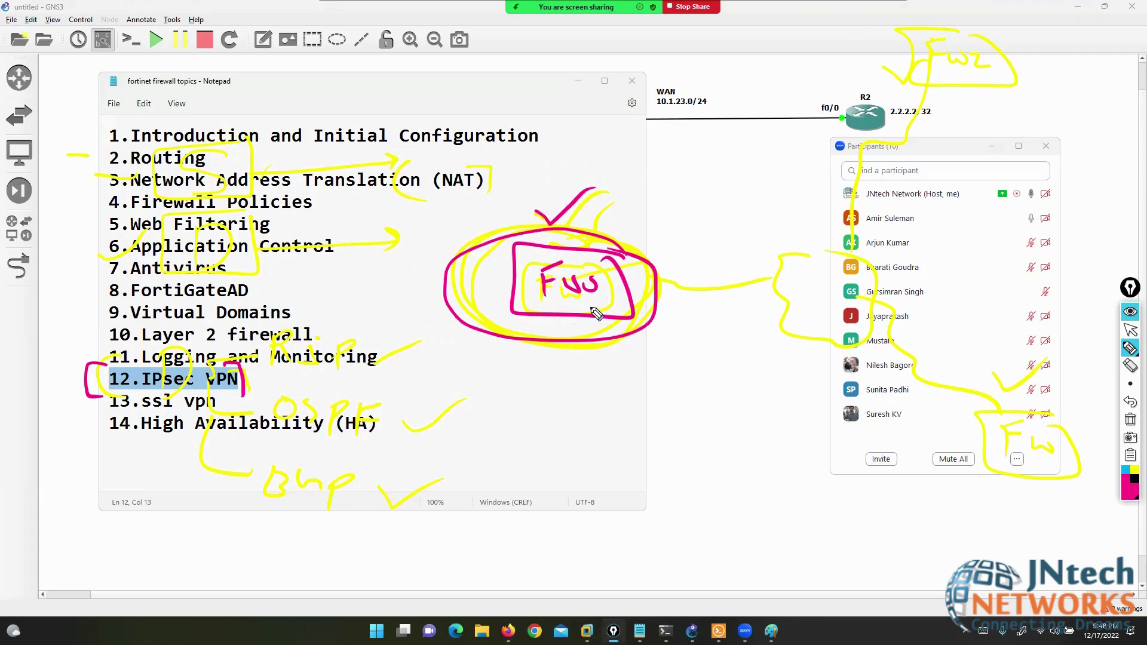
click(1130, 420)
click(1130, 329)
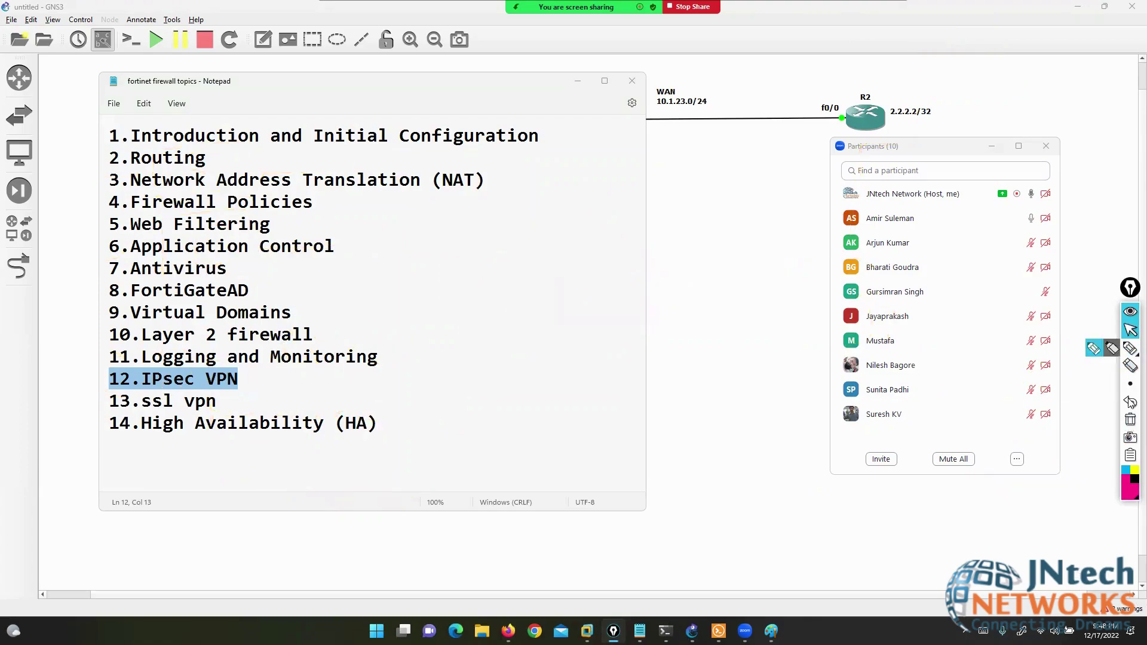
- Close the topics notes and, back in GNS3, move the WAN subnet label toward Port3
click(631, 81)
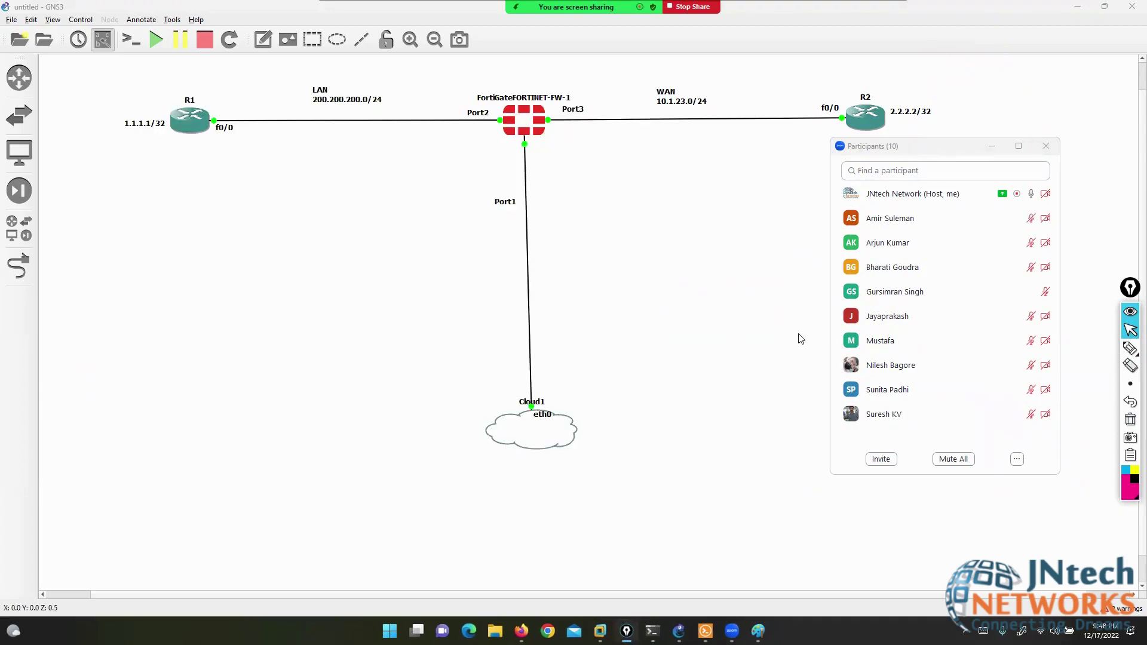
key(alt+Tab)
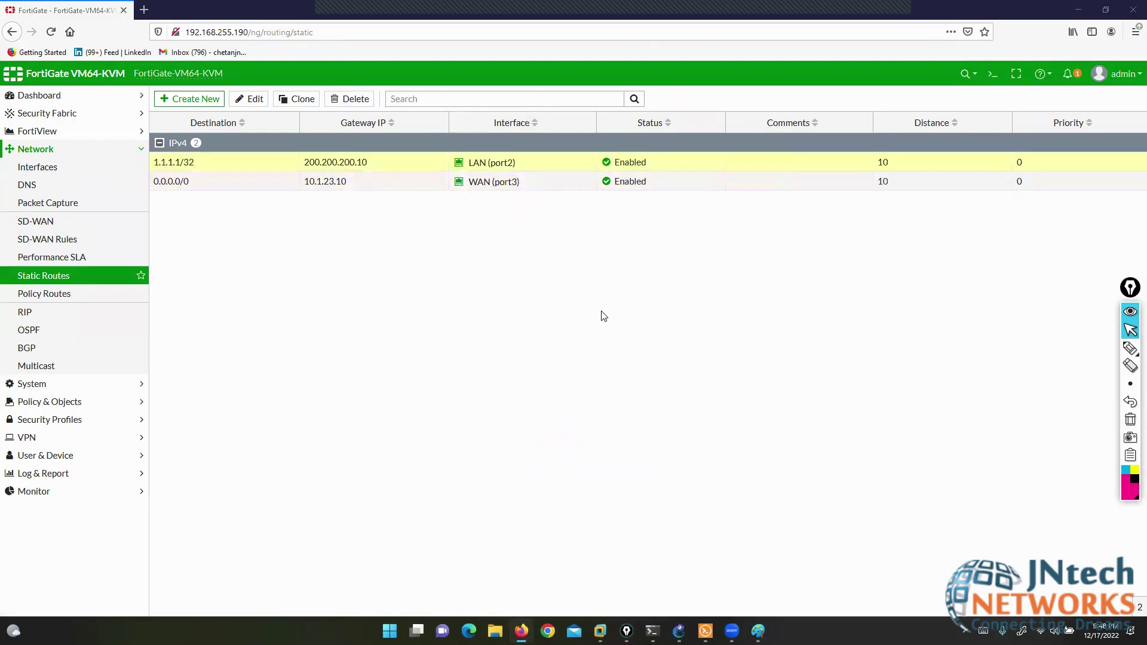
click(679, 631)
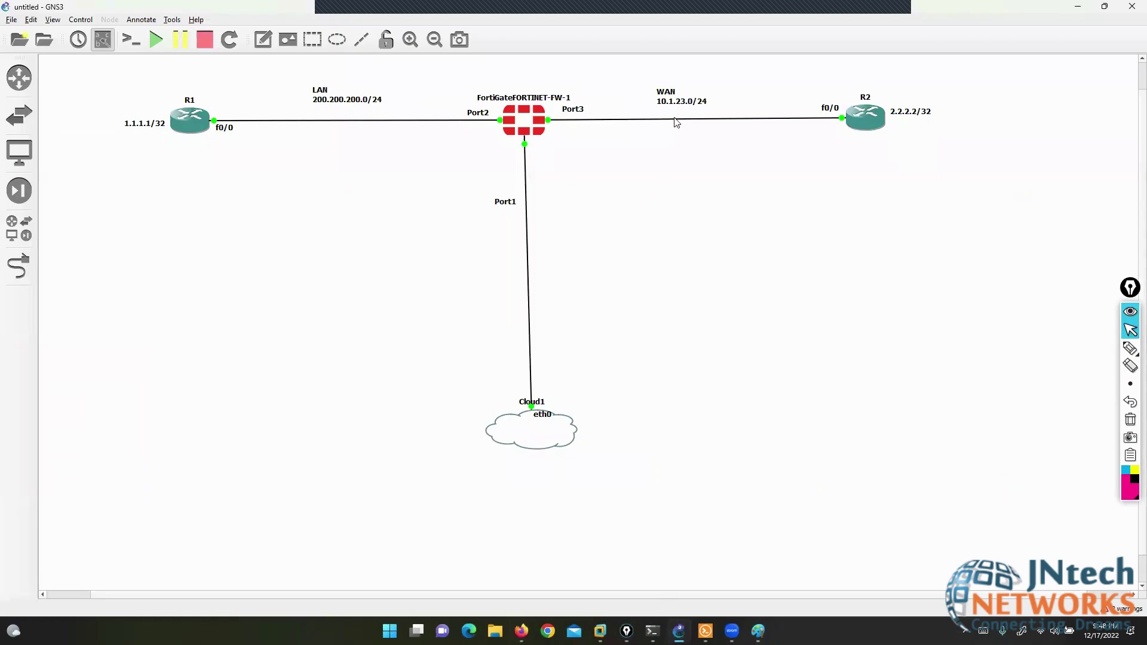
mouse_move(680, 103)
mouse_down()
mouse_move(646, 104)
mouse_move(686, 91)
mouse_up()
double_click(686, 90)
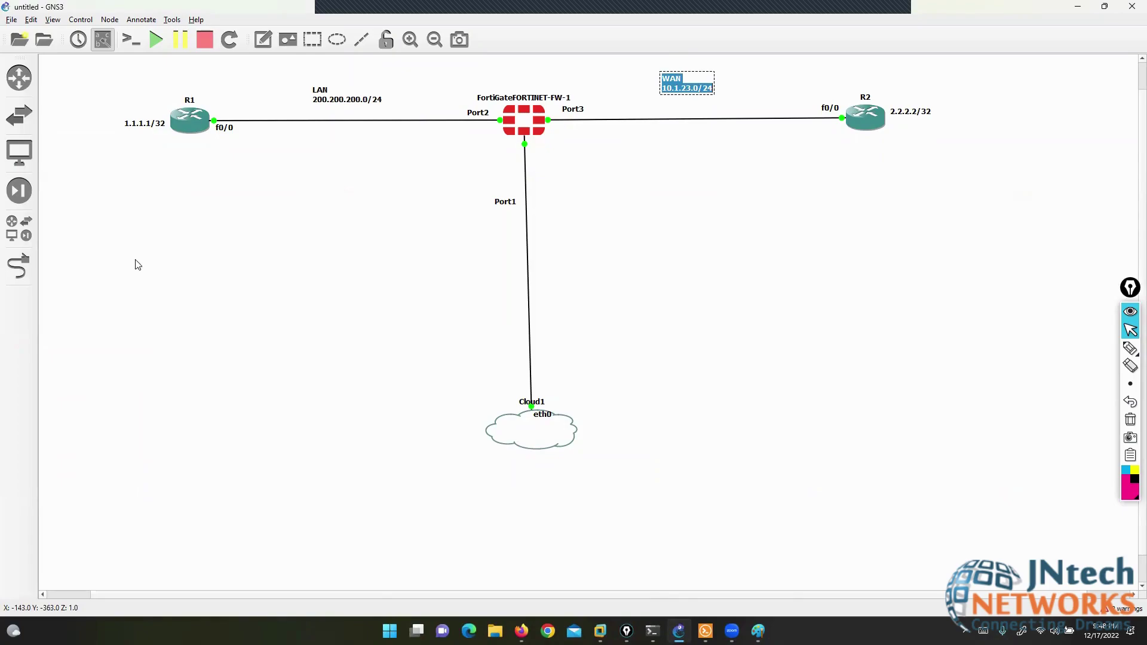
- Link FortiGate Port4 to R2's f0/1 and tidy the port labels under the new link
click(19, 267)
click(530, 124)
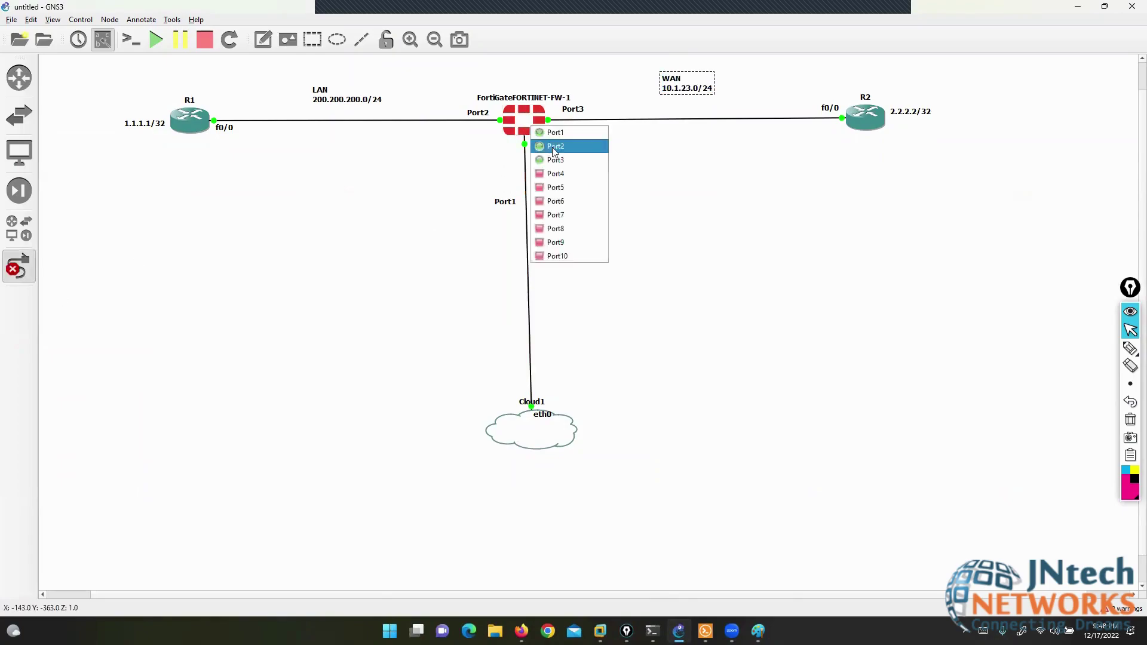
click(559, 176)
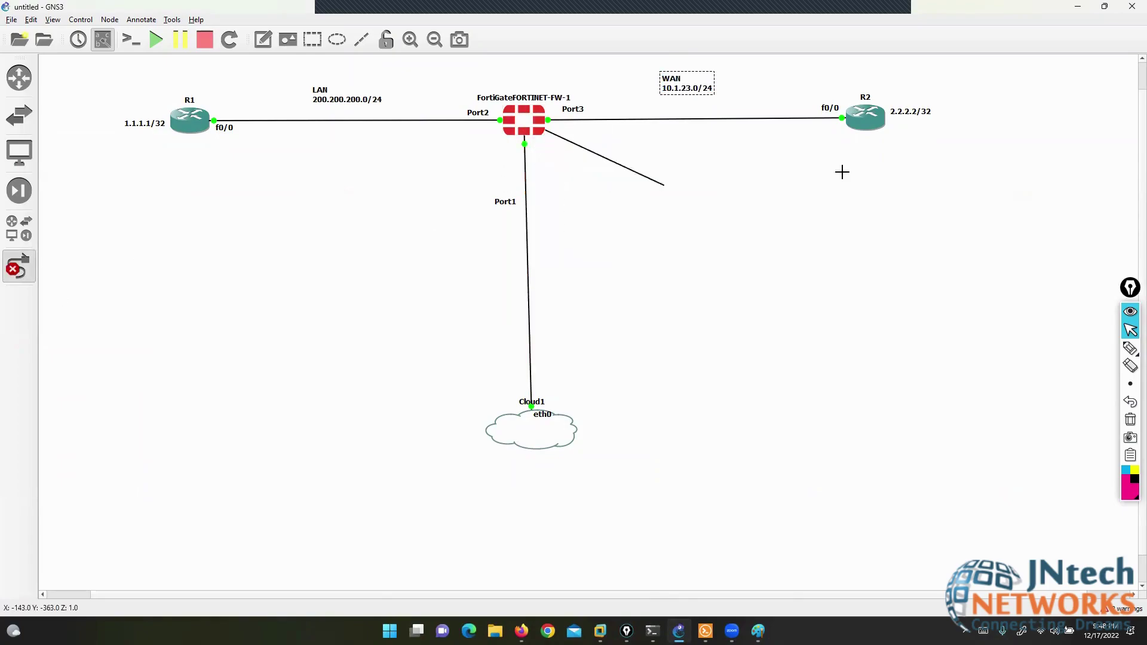
click(866, 123)
click(870, 142)
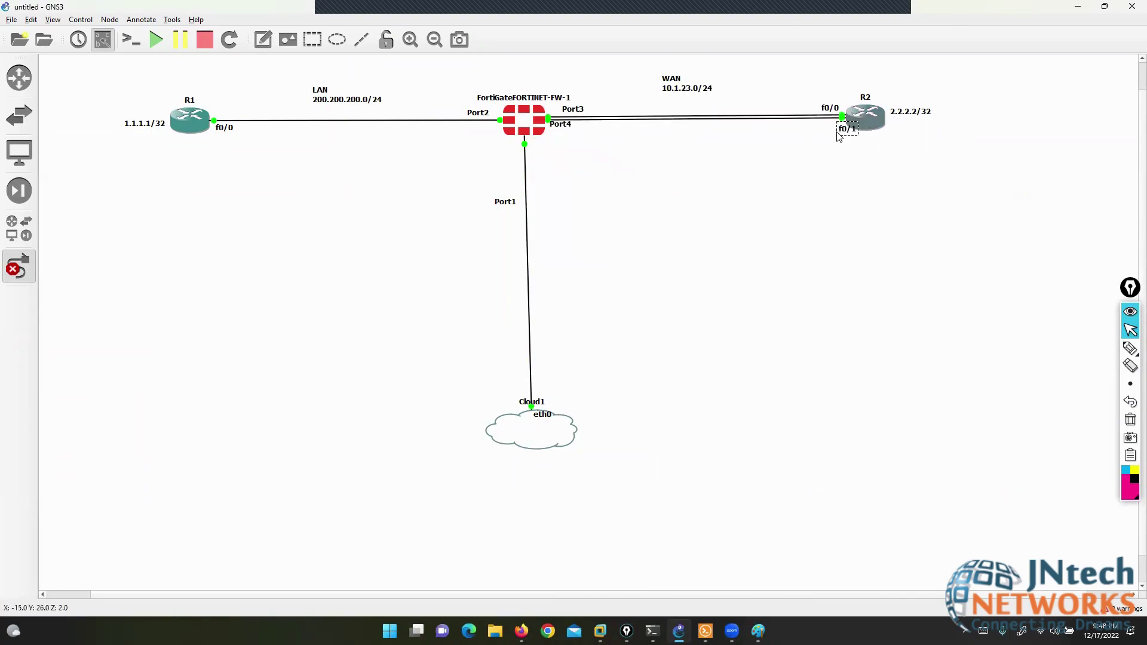
drag(834, 132, 816, 137)
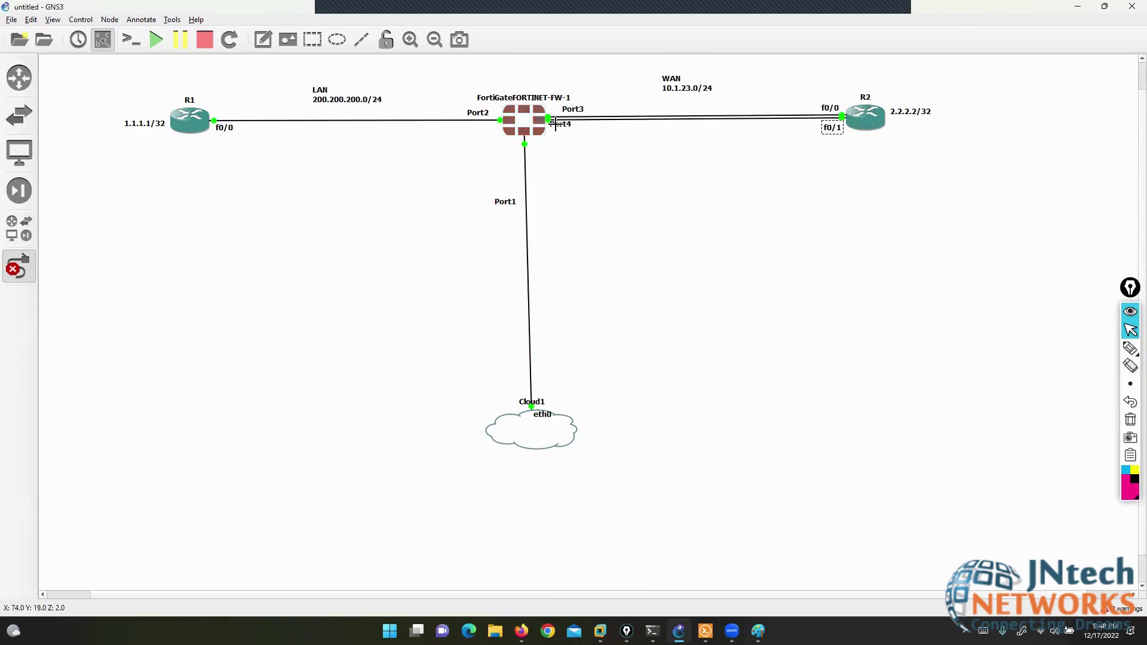
drag(560, 123, 592, 141)
drag(825, 128, 820, 142)
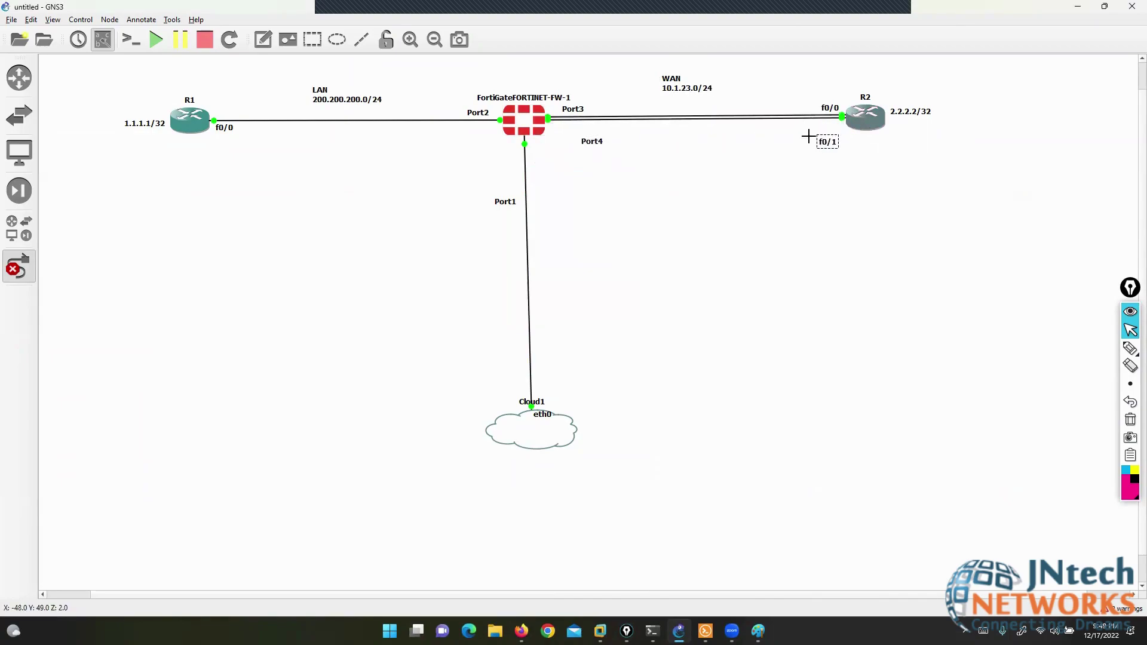
click(28, 271)
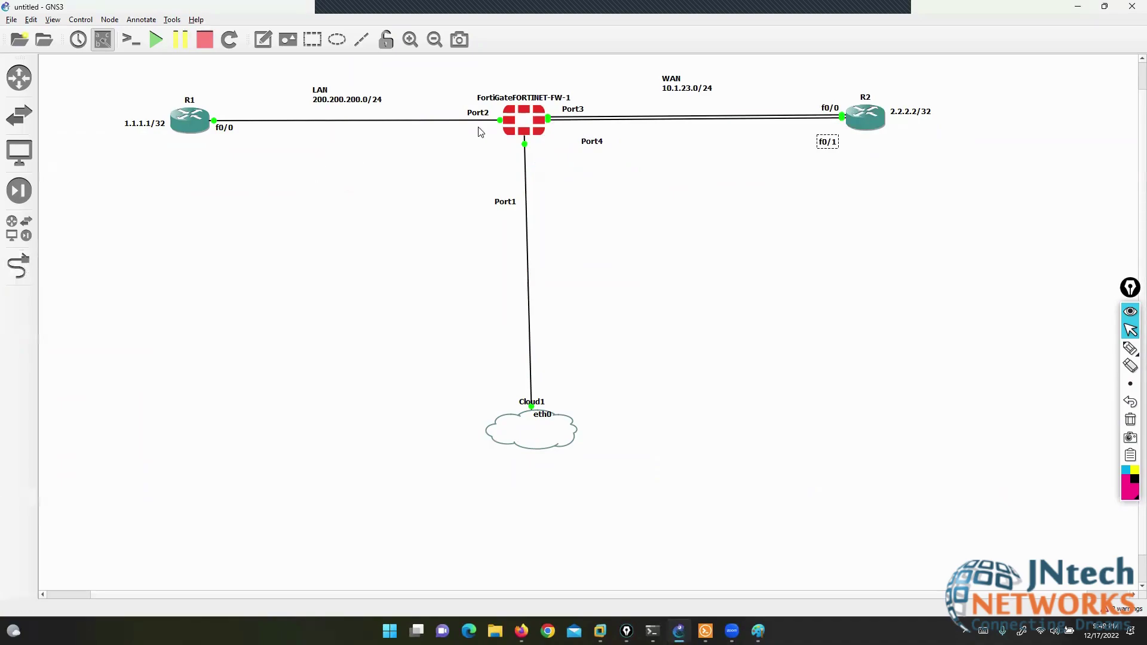
- Add 'primary' on a new line of the WAN 10.1.23.0/24 label
click(687, 88)
key(End)
key(Return)
click(673, 139)
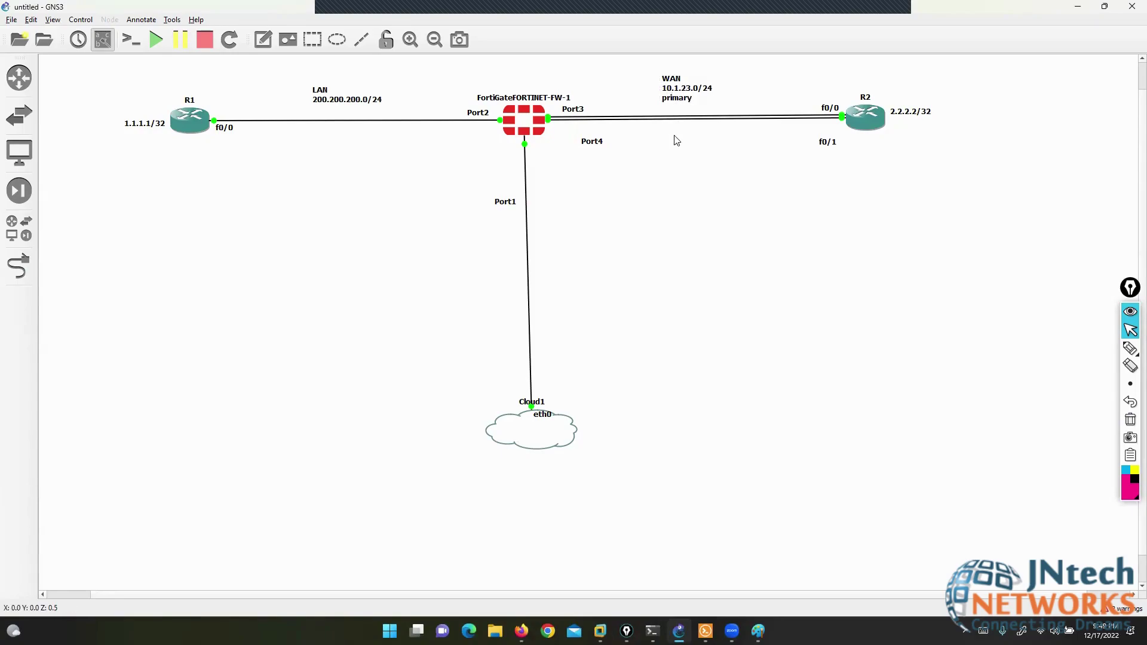
- Add a '10.1.32.0/24 sec' note under the new link
click(648, 144)
text(f0/1)
text(1.32.0/24)
key(Return)
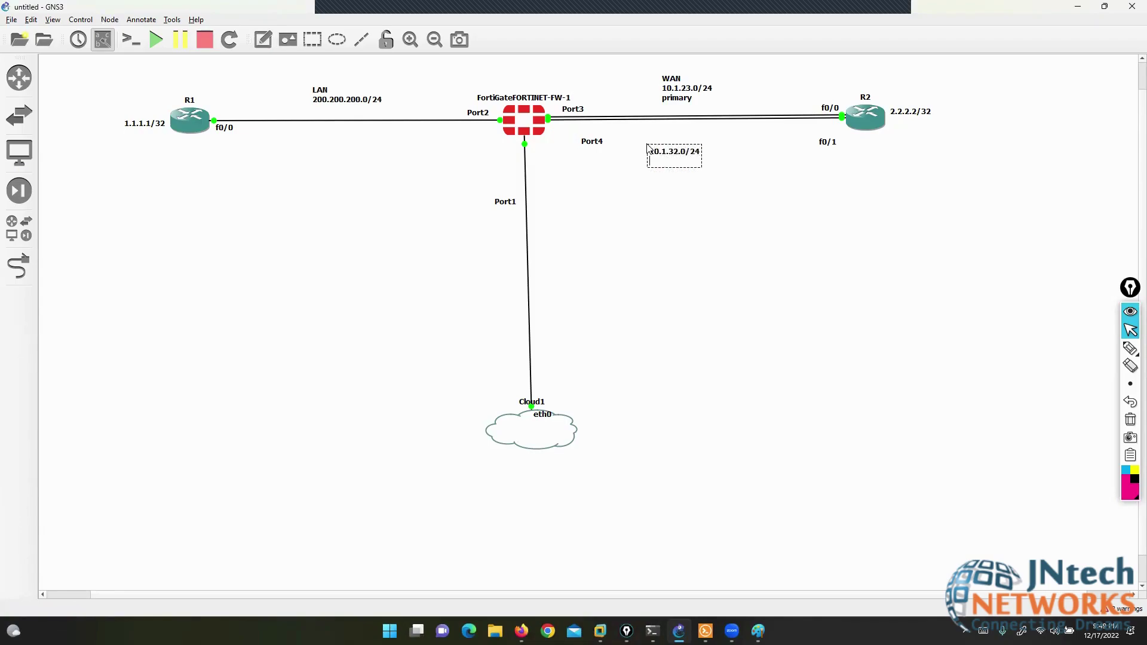
click(684, 184)
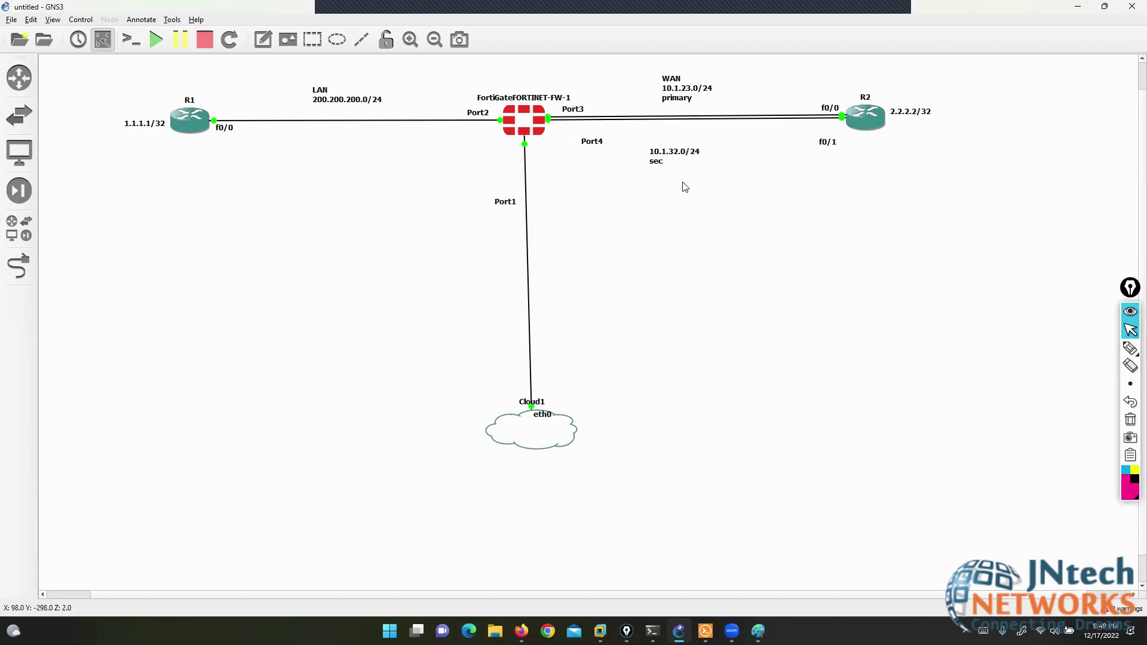
drag(672, 165, 687, 153)
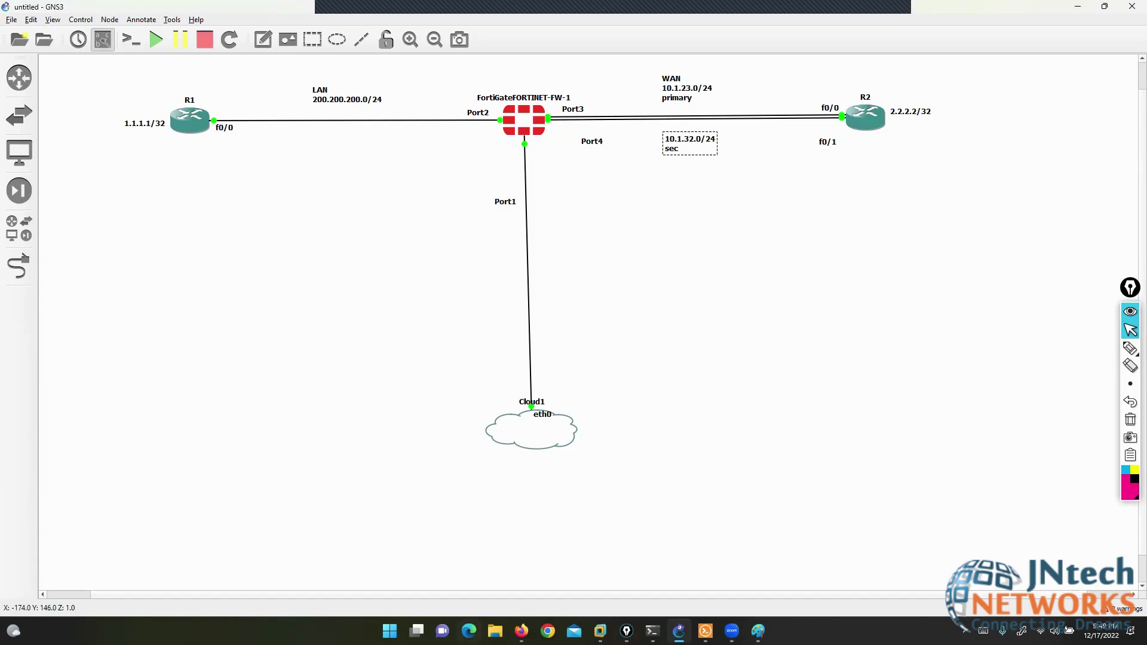
click(522, 631)
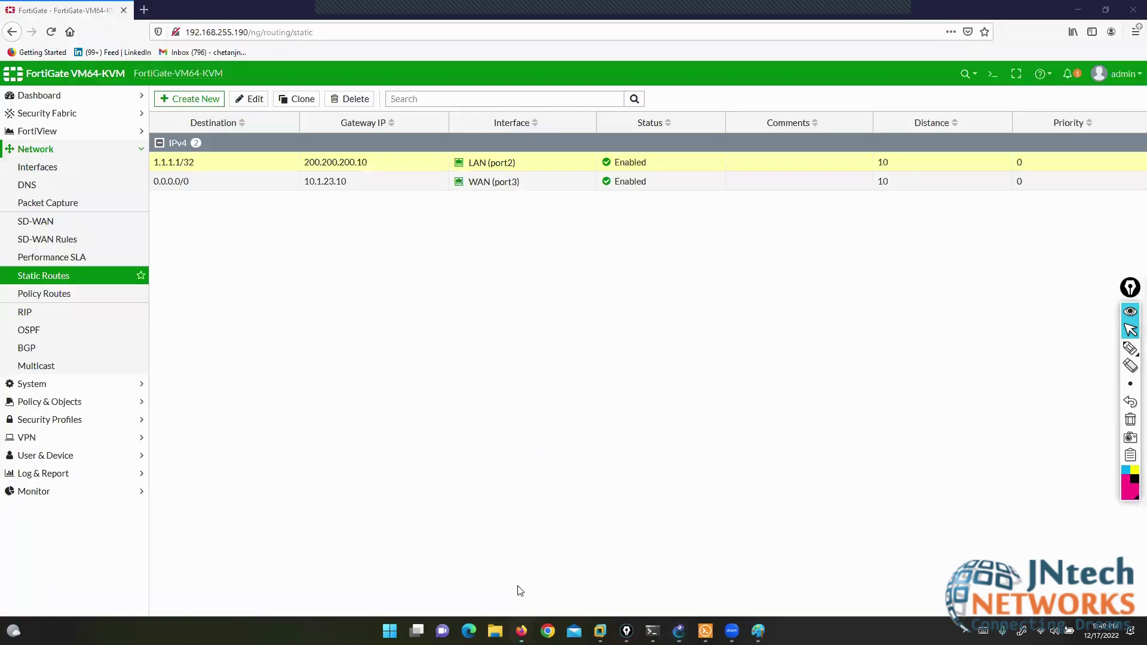
- Give the port3 interface the alias WAN-1
click(34, 168)
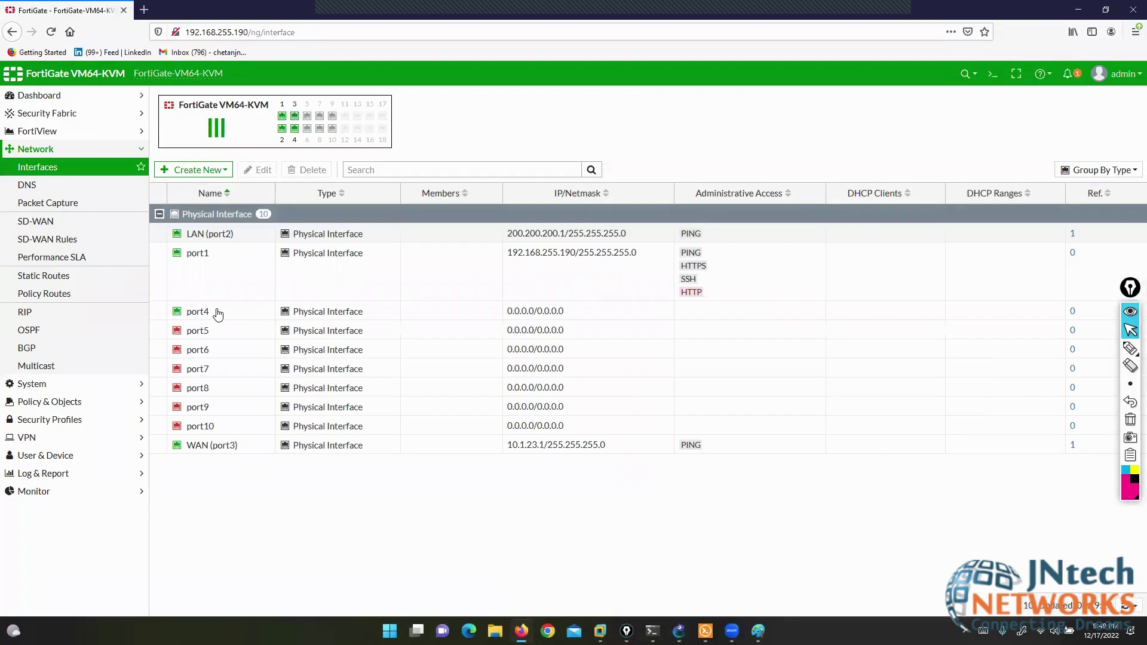
click(205, 449)
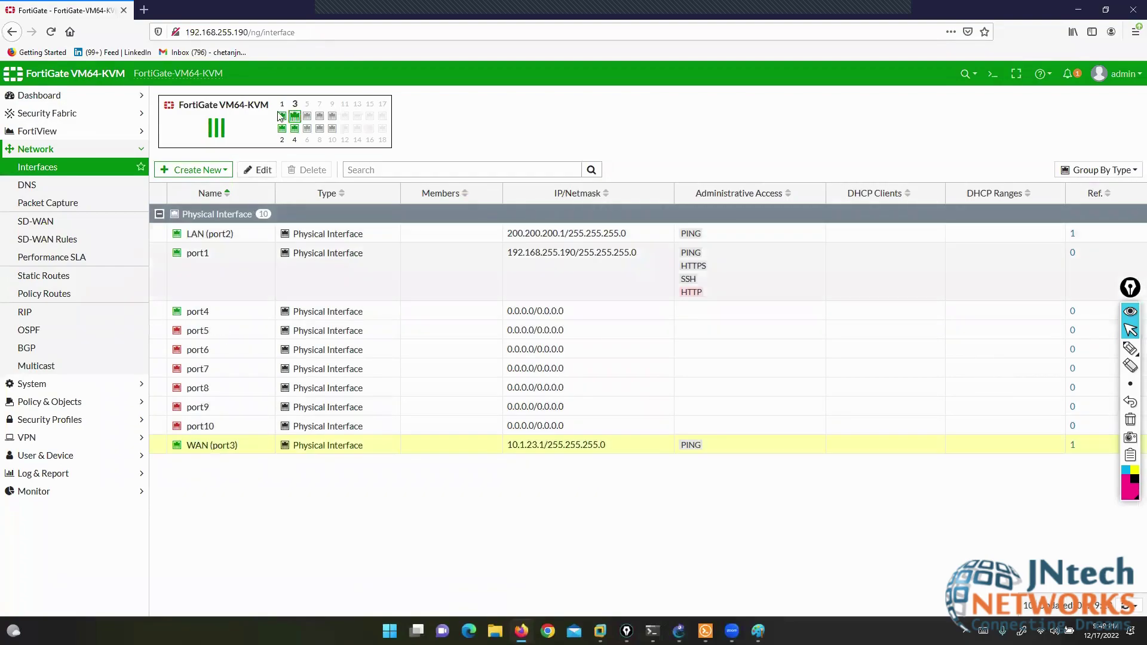
click(260, 170)
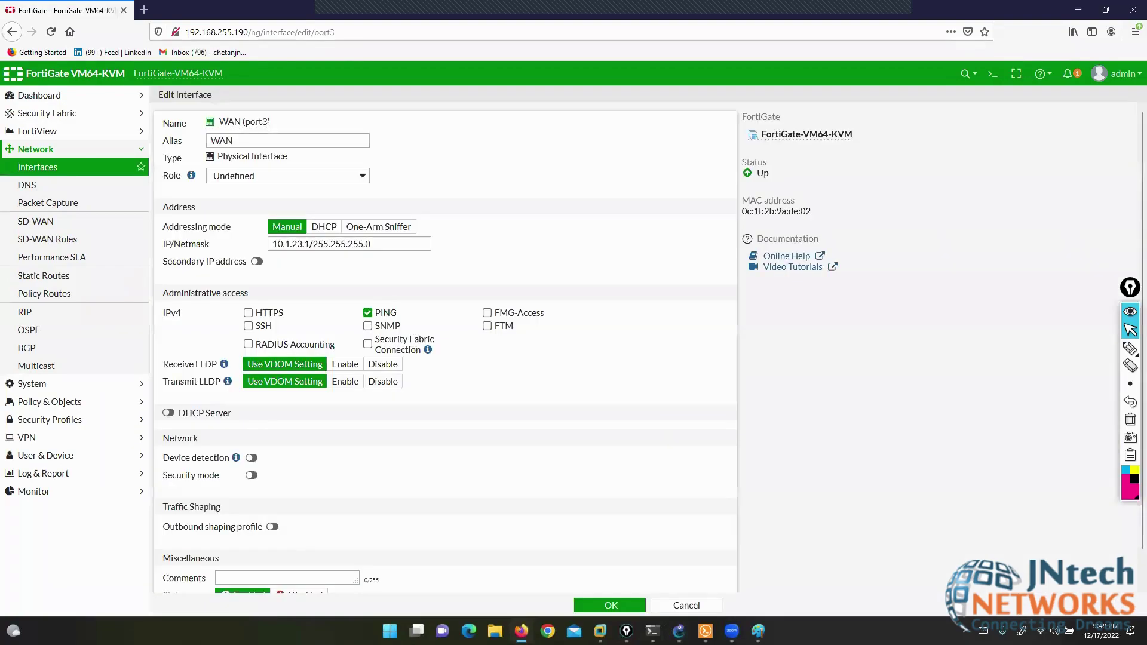
click(265, 139)
click(609, 605)
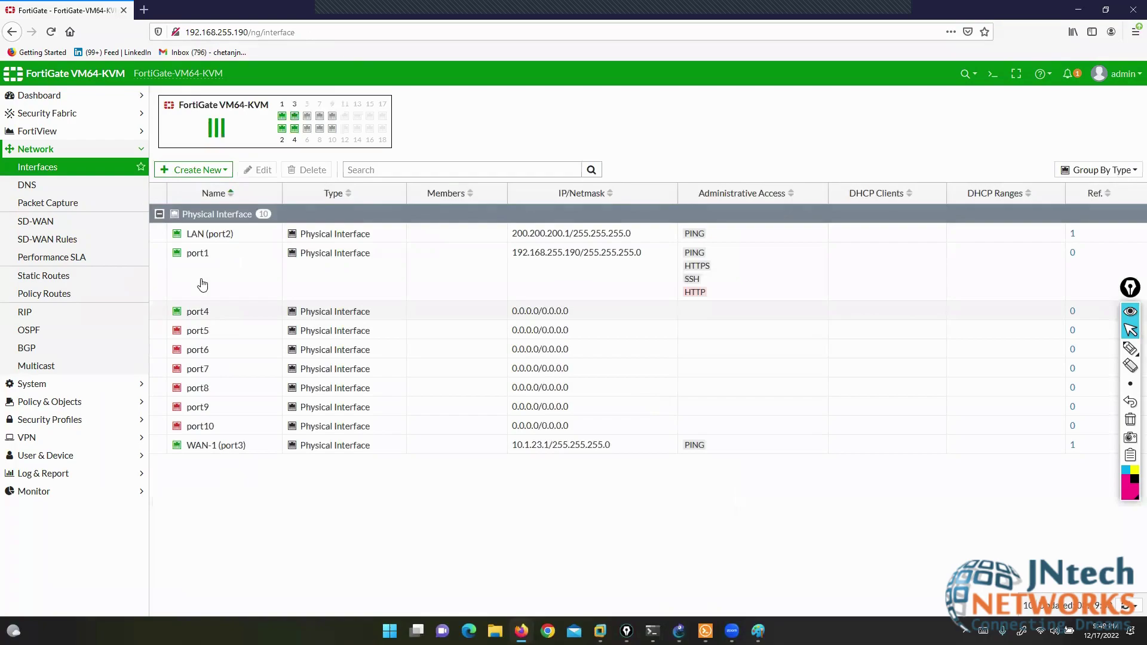
- Set port4's alias to WAN-2, IP 10.1.32.1/24, with PING allowed
click(205, 316)
click(259, 170)
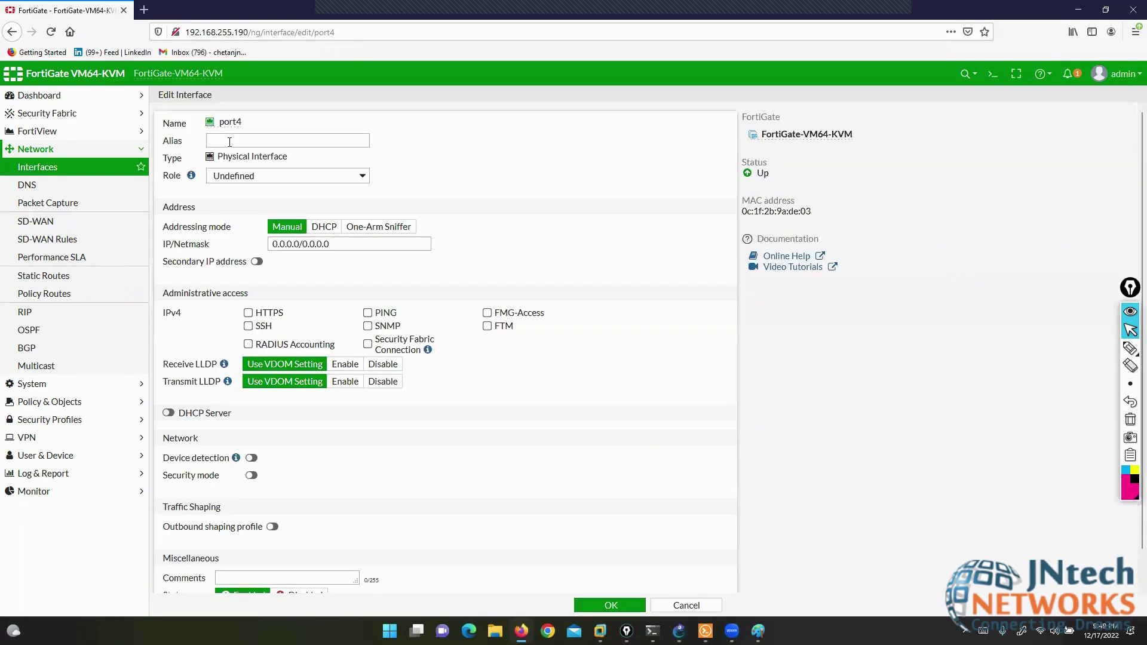
click(229, 142)
text(A)
key(BackSpace)
text(WAN-2)
triple_click(299, 243)
text(10.1.32.)
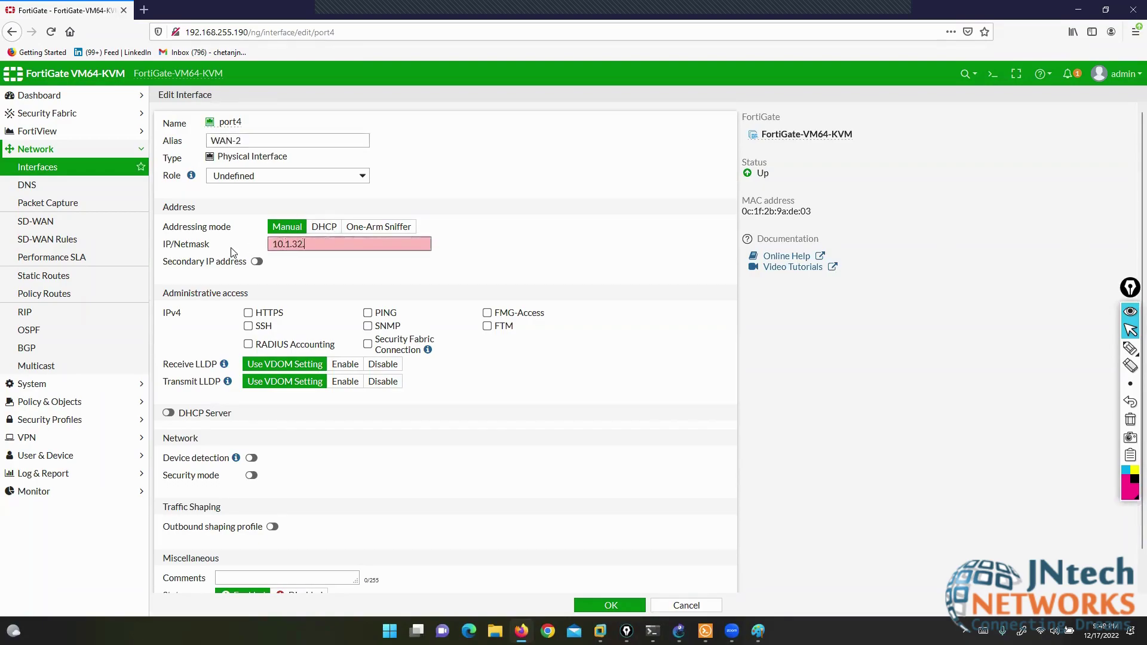
text(1/23)
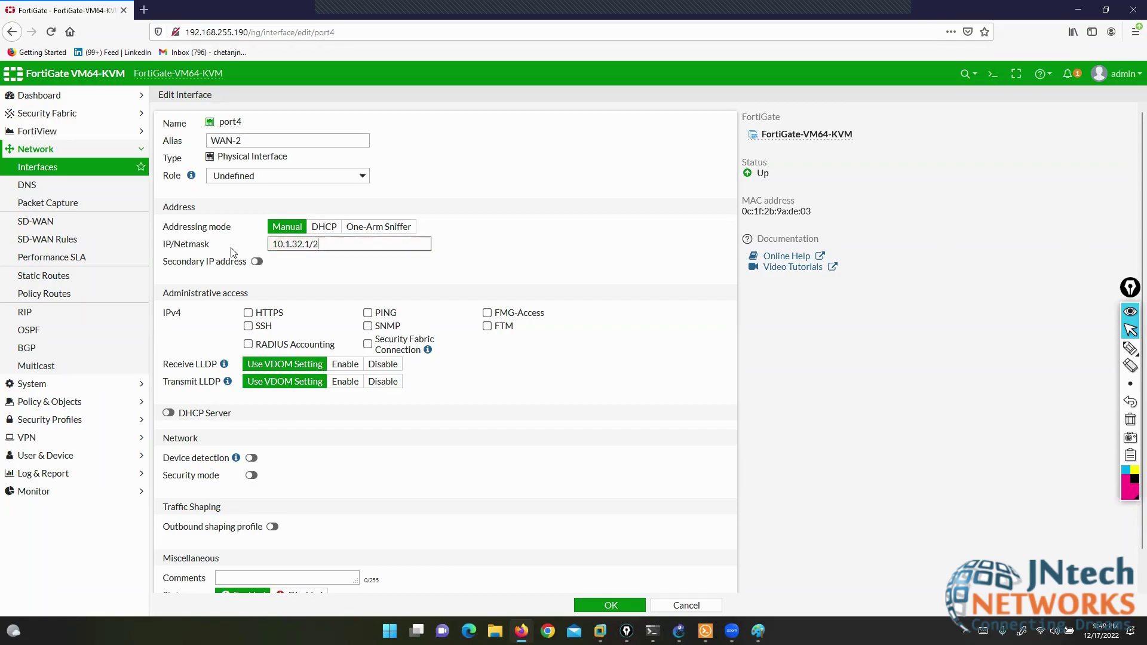
click(367, 312)
click(595, 605)
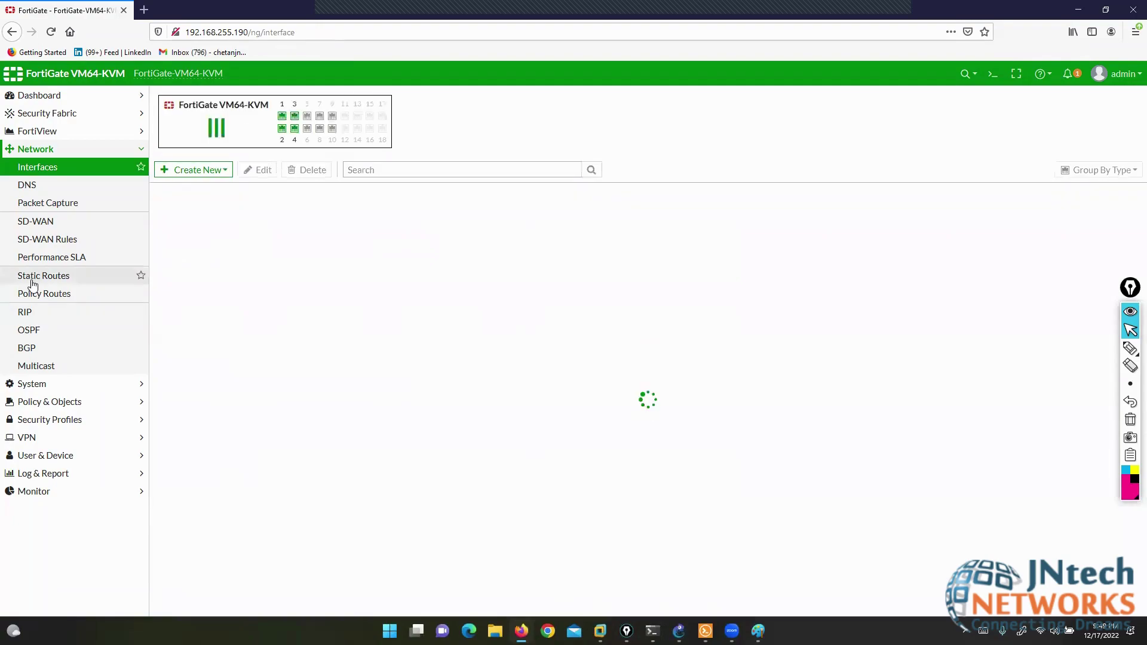
click(55, 282)
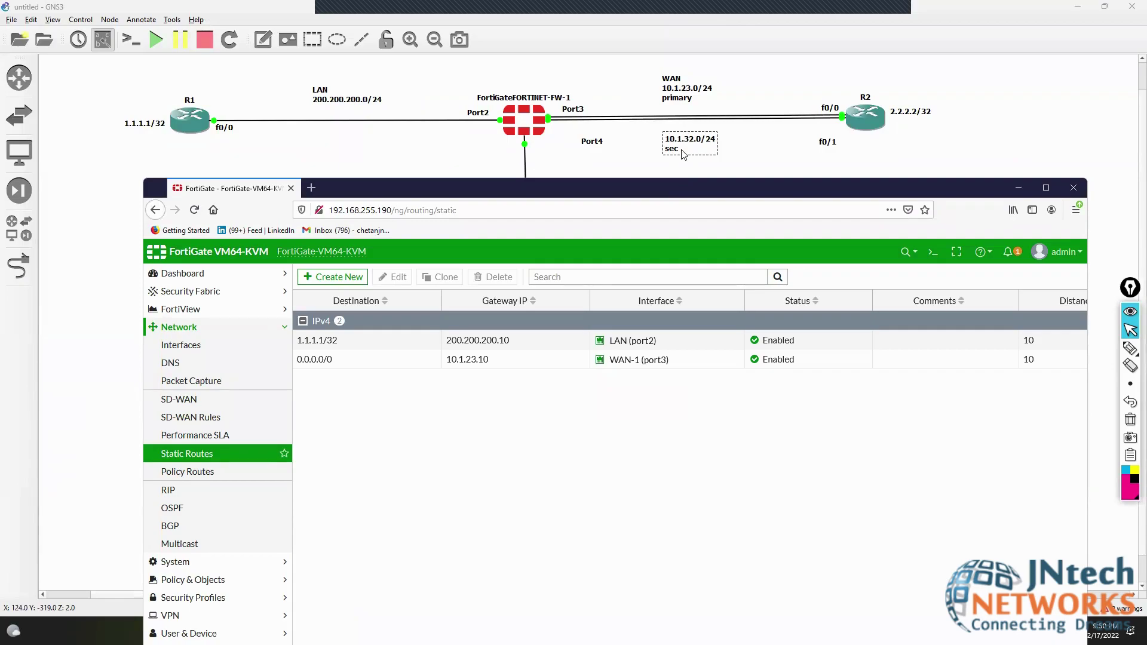
click(329, 277)
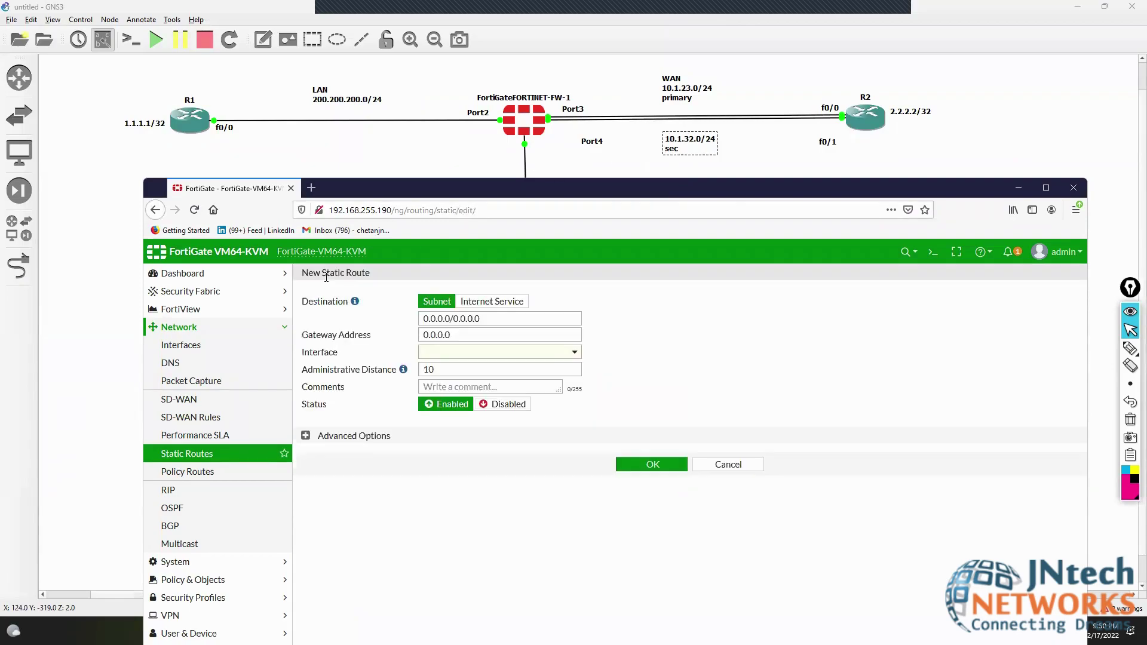
click(730, 466)
click(1105, 354)
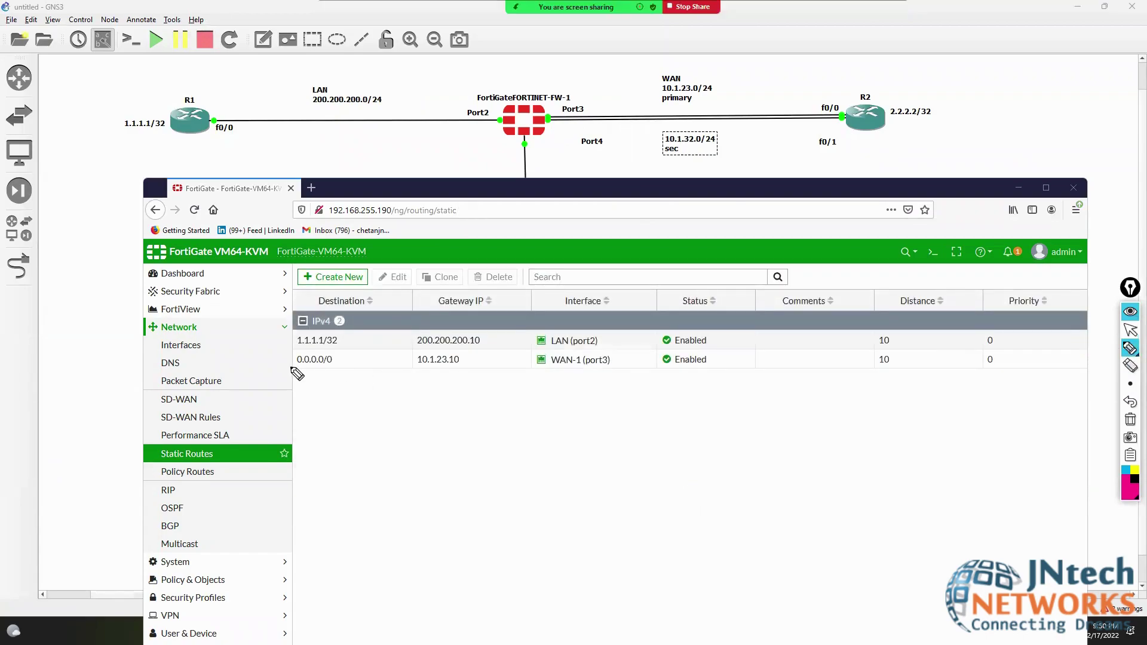
mouse_move(287, 367)
mouse_down()
mouse_move(343, 367)
mouse_move(332, 351)
mouse_move(277, 362)
mouse_move(401, 361)
mouse_up()
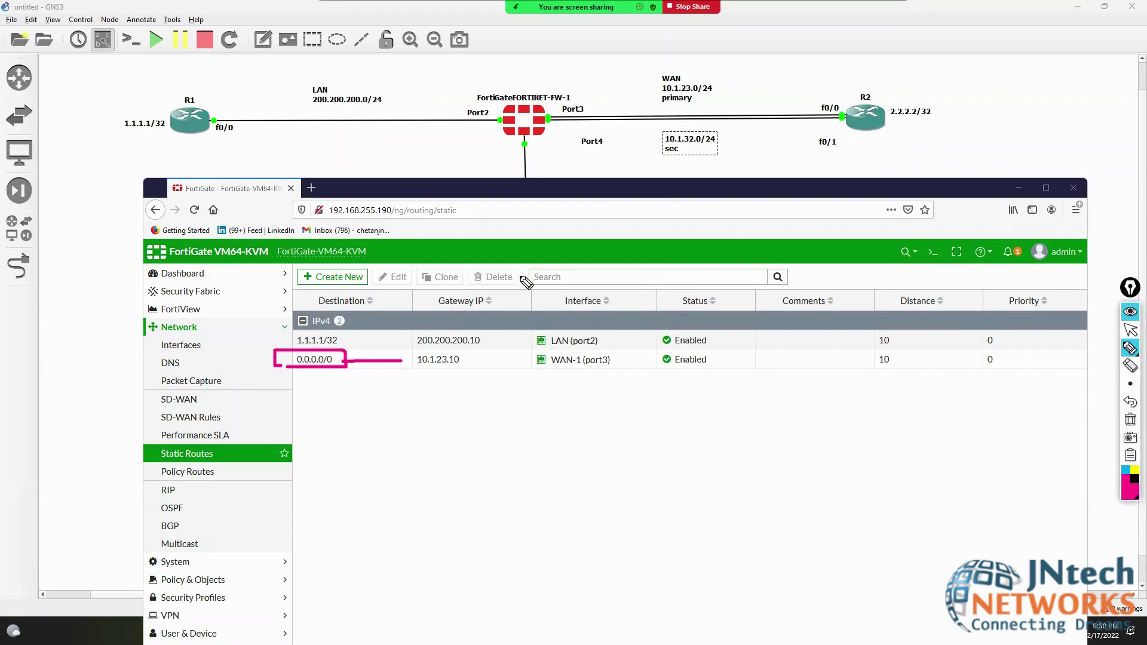
drag(571, 95, 817, 81)
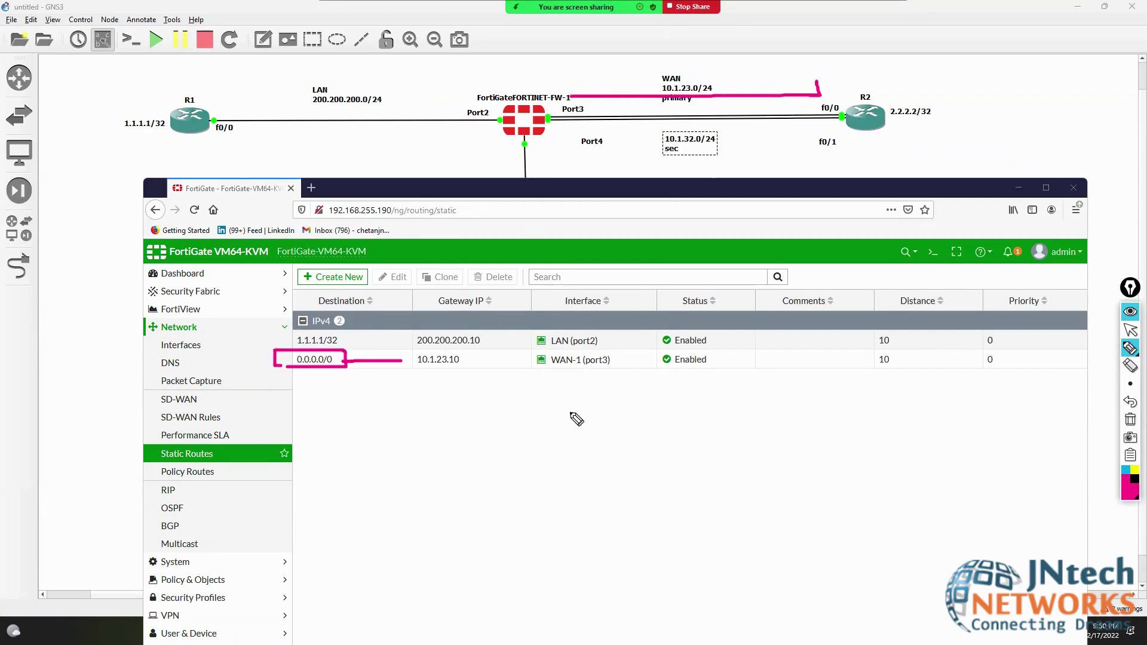
drag(468, 362, 537, 360)
click(1130, 329)
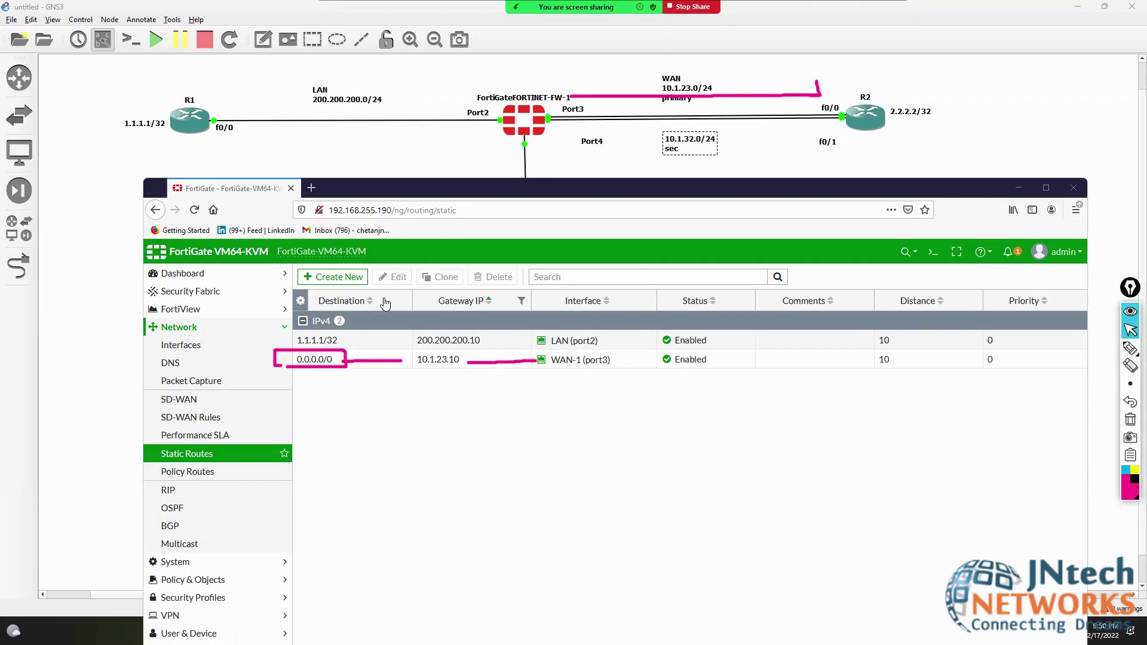
click(334, 276)
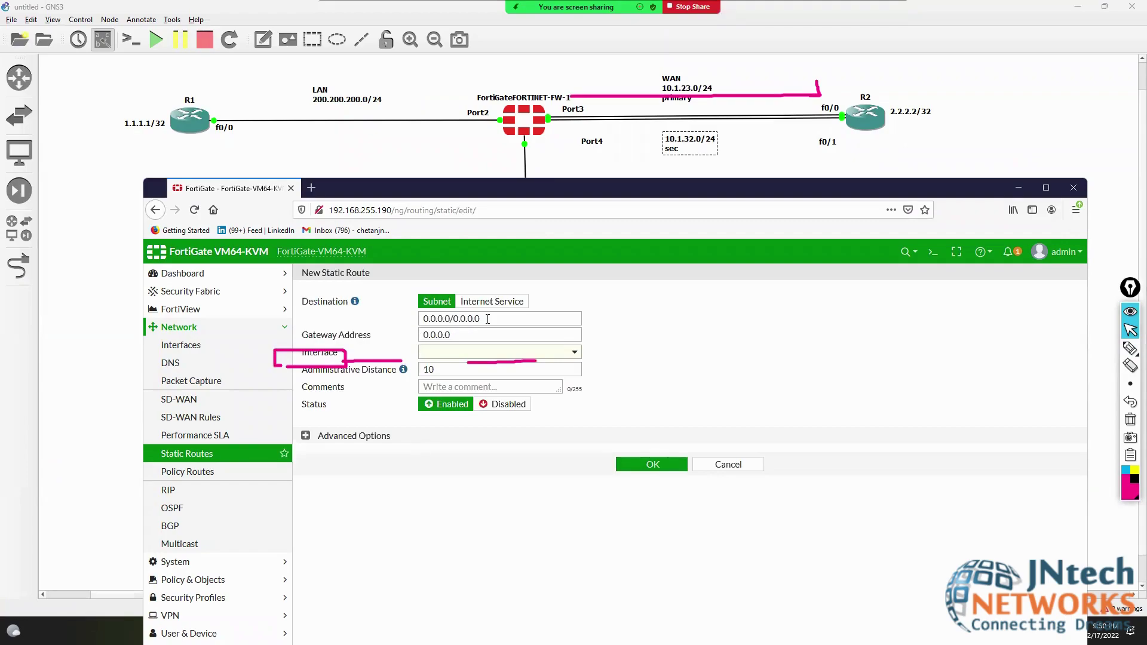
- Save the new route with gateway 10.1.32.10 on WAN-2 (port4) and administrative distance 25
drag(459, 334, 424, 336)
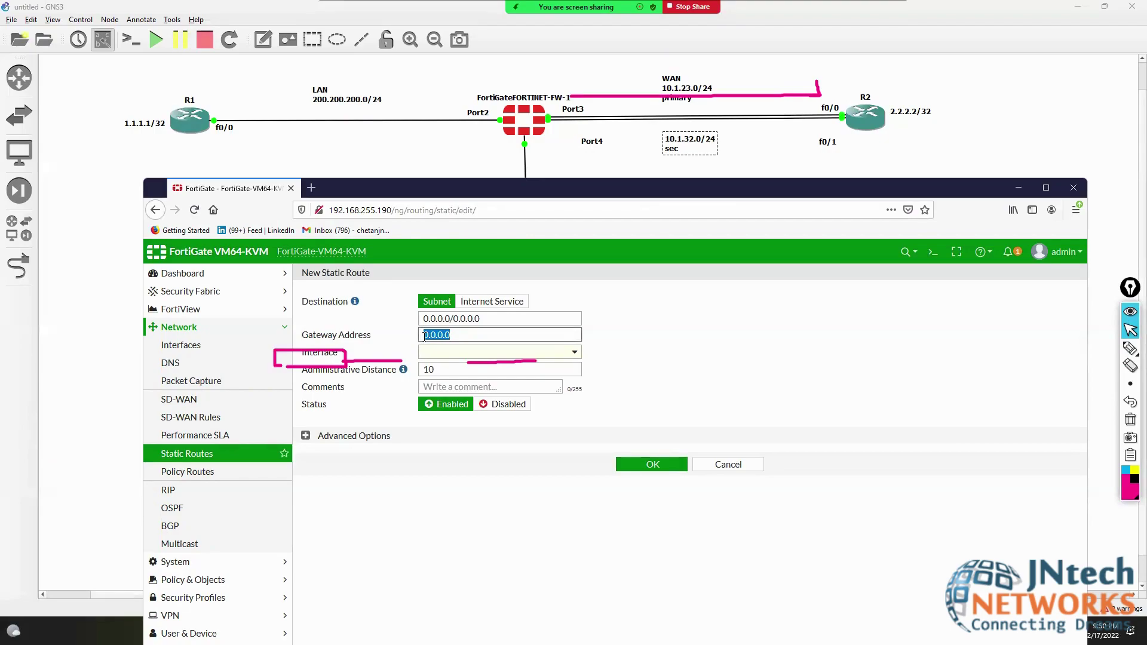
text(10.1.32.10)
key(Tab)
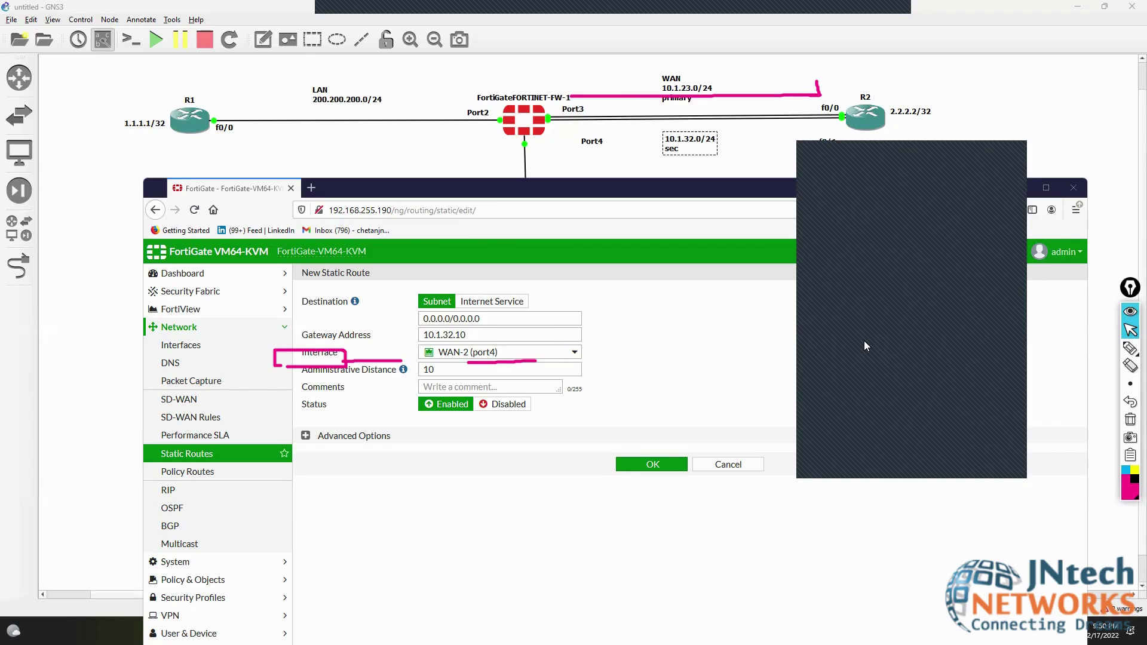
double_click(424, 369)
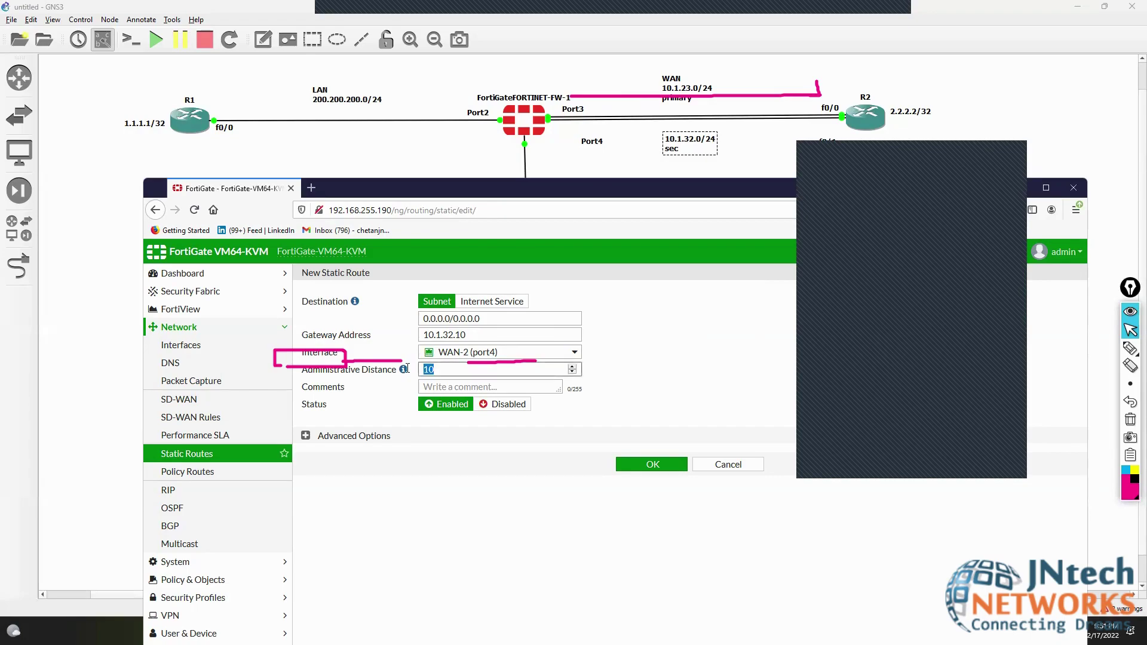
text(8)
key(BackSpace)
key(BackSpace)
key(BackSpace)
text(25)
click(651, 464)
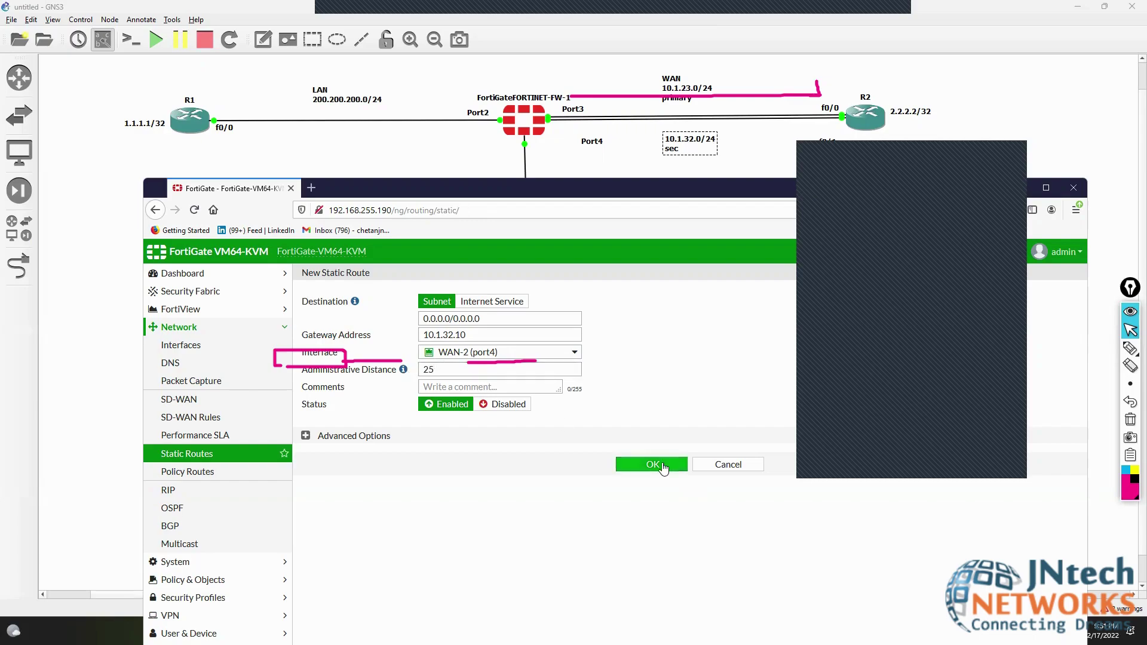
- Underline the DNS and Packet Capture entries and both default routes' gateways and interfaces
click(1130, 419)
click(1130, 349)
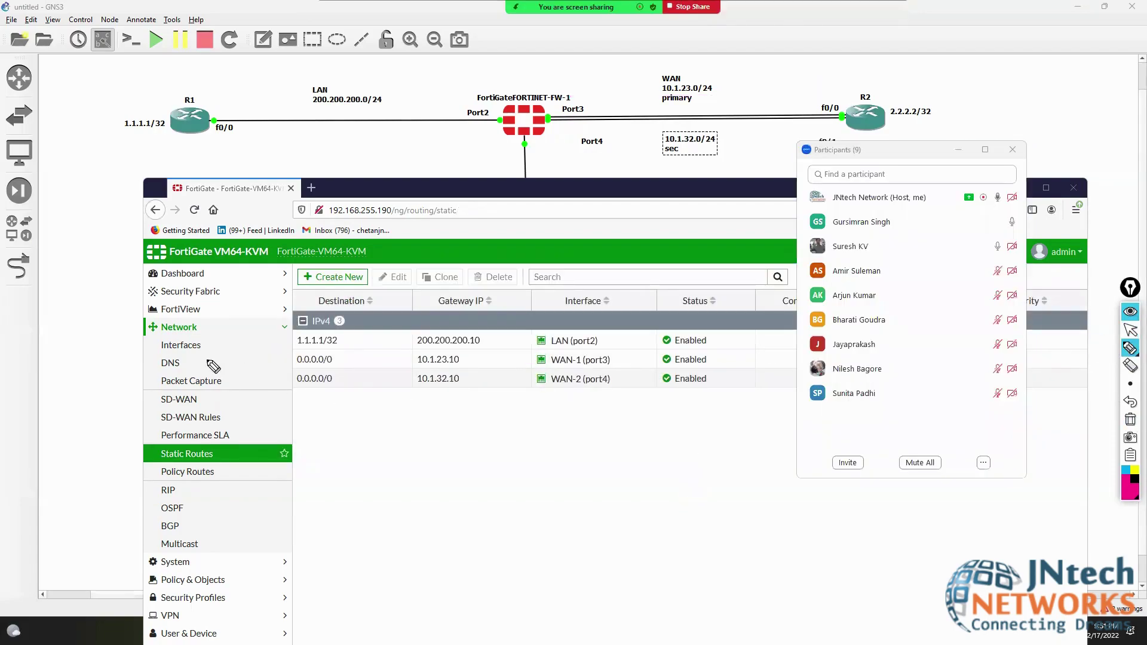
drag(209, 360, 273, 359)
drag(210, 378, 274, 378)
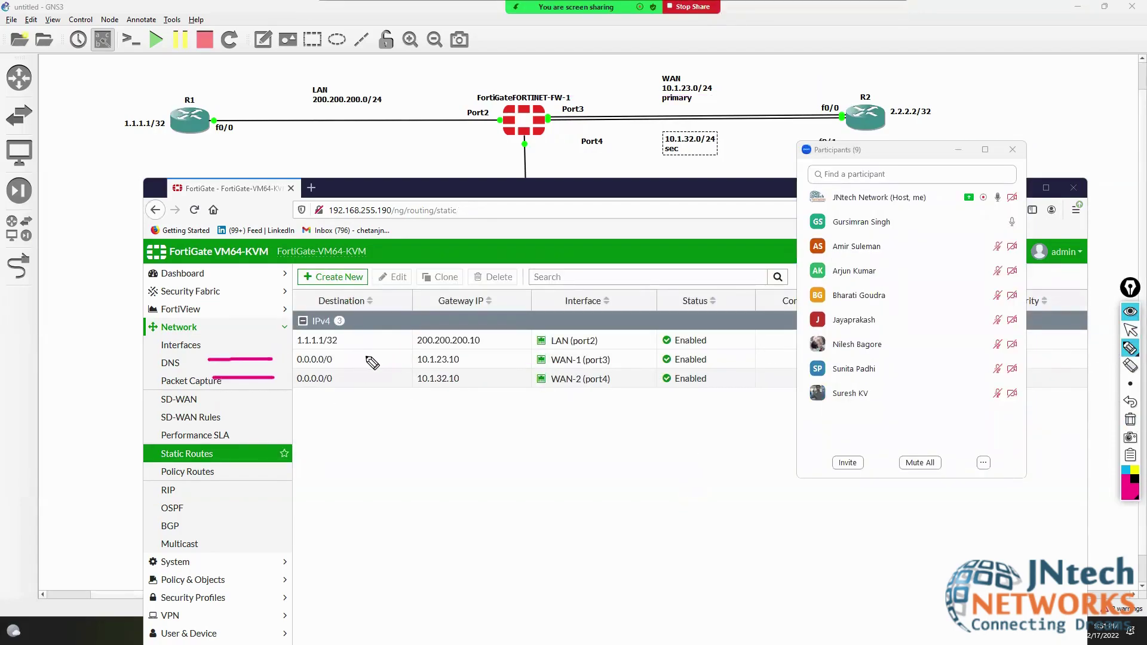
drag(353, 359, 403, 359)
drag(476, 355, 522, 354)
drag(620, 355, 651, 354)
drag(339, 380, 393, 380)
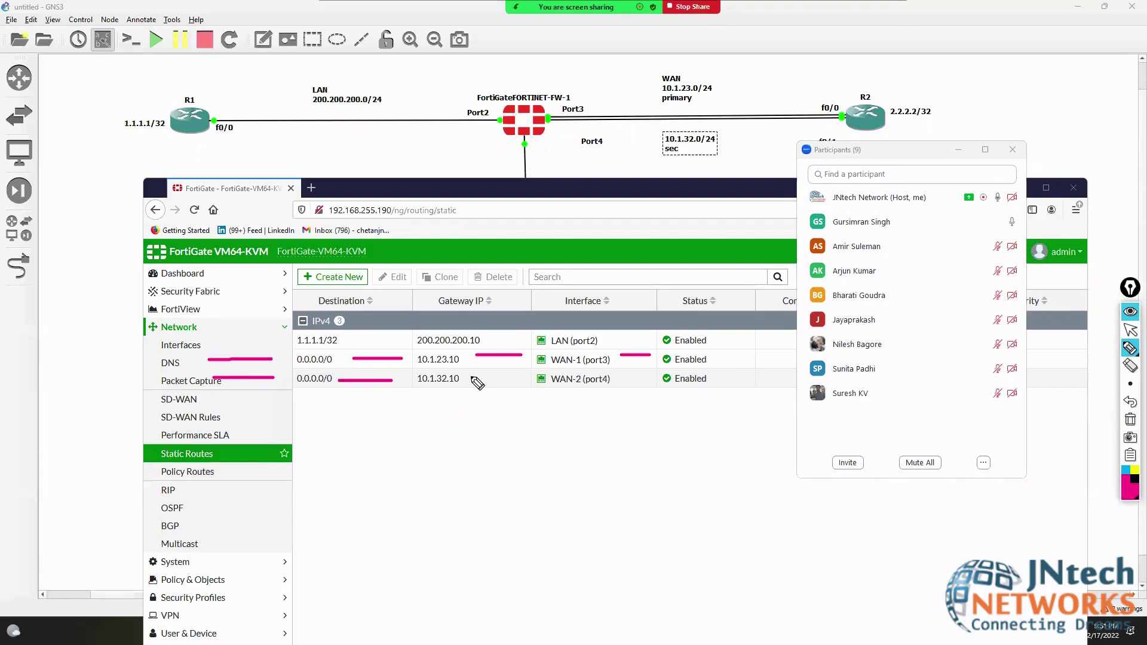
drag(469, 377, 528, 377)
- Erase the marks, maximize the FortiGate browser window and bring up the terminal session
click(1130, 419)
click(1131, 330)
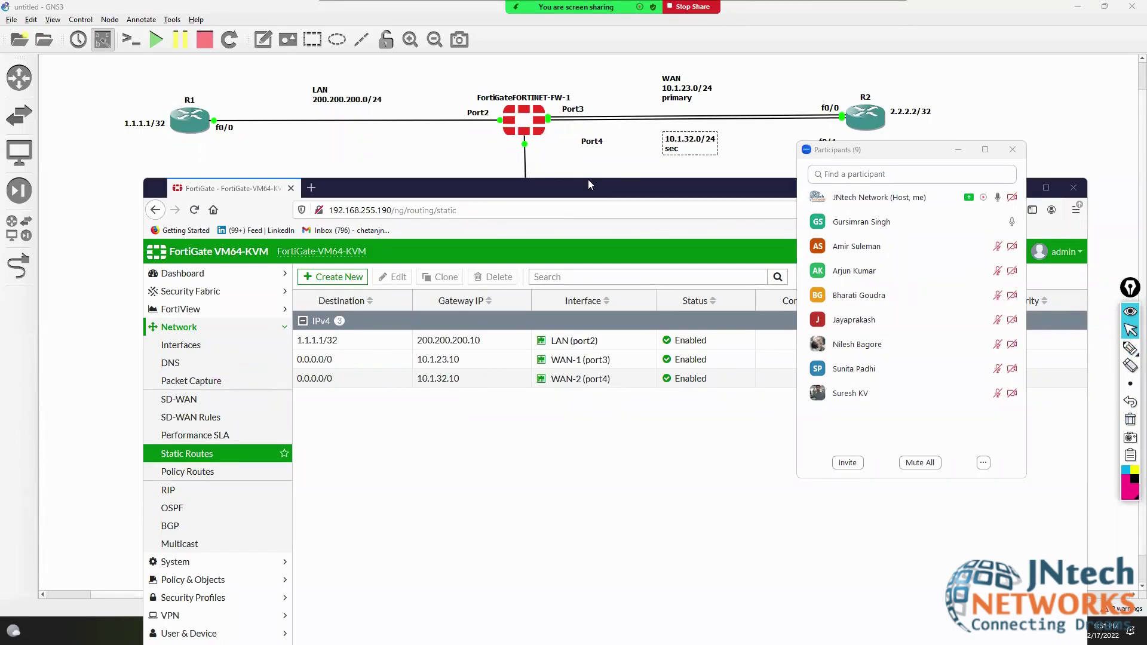
double_click(565, 187)
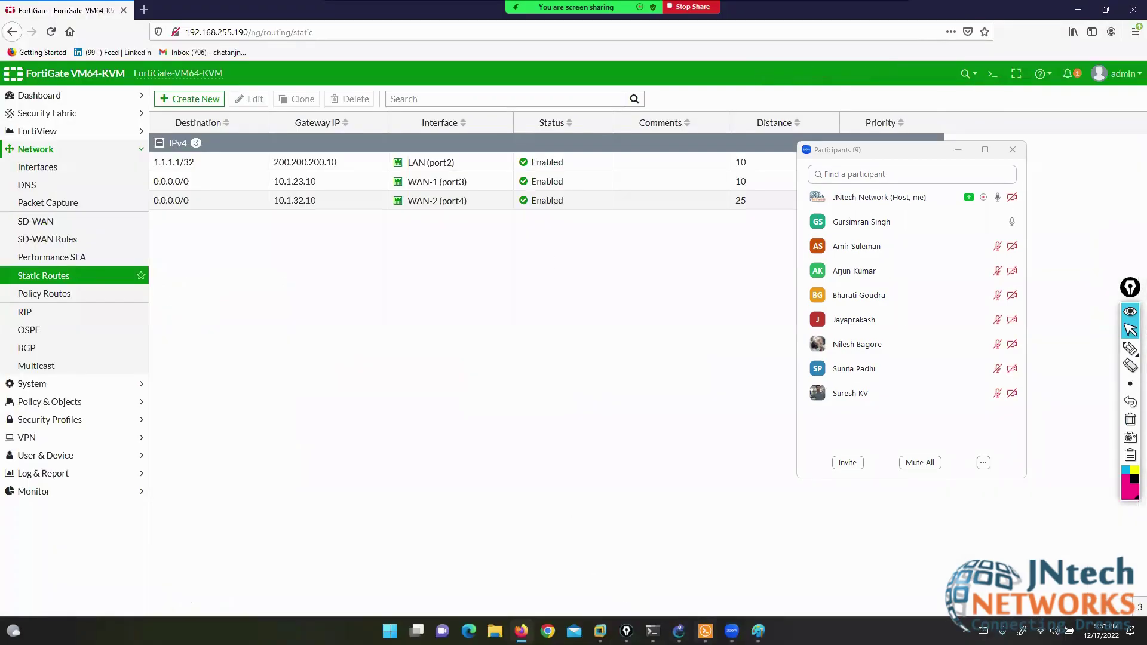
key(alt+Tab)
- Log in to the FortiGate CLI as admin with the account password
text(AD)
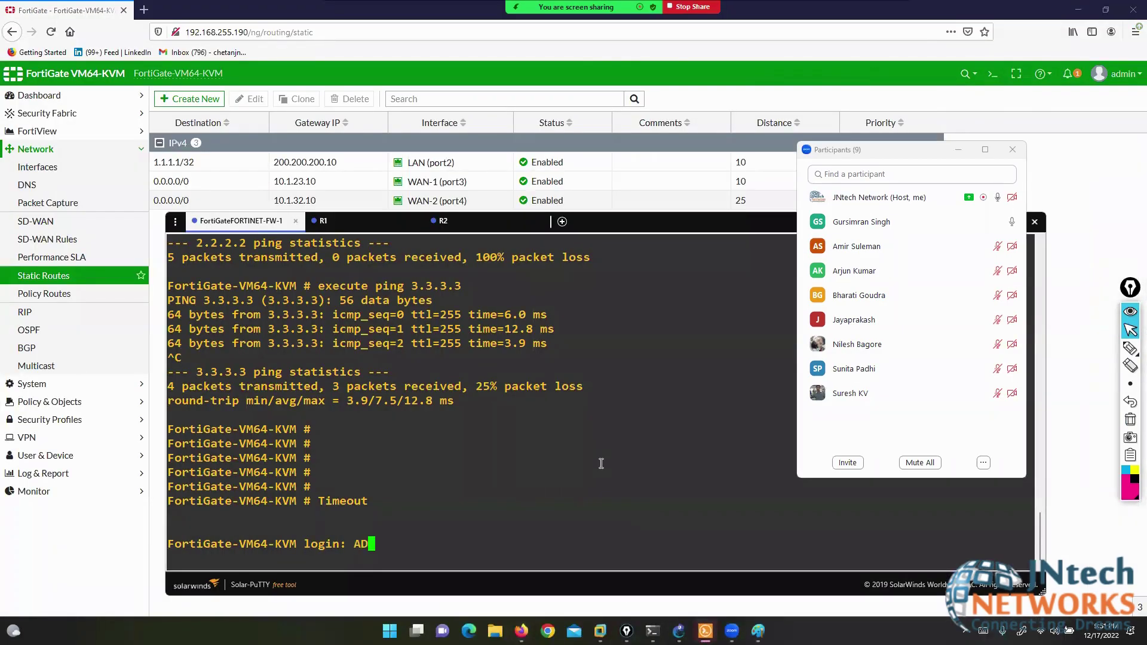
key(BackSpace)
key(BackSpace)
text(admin)
key(Return)
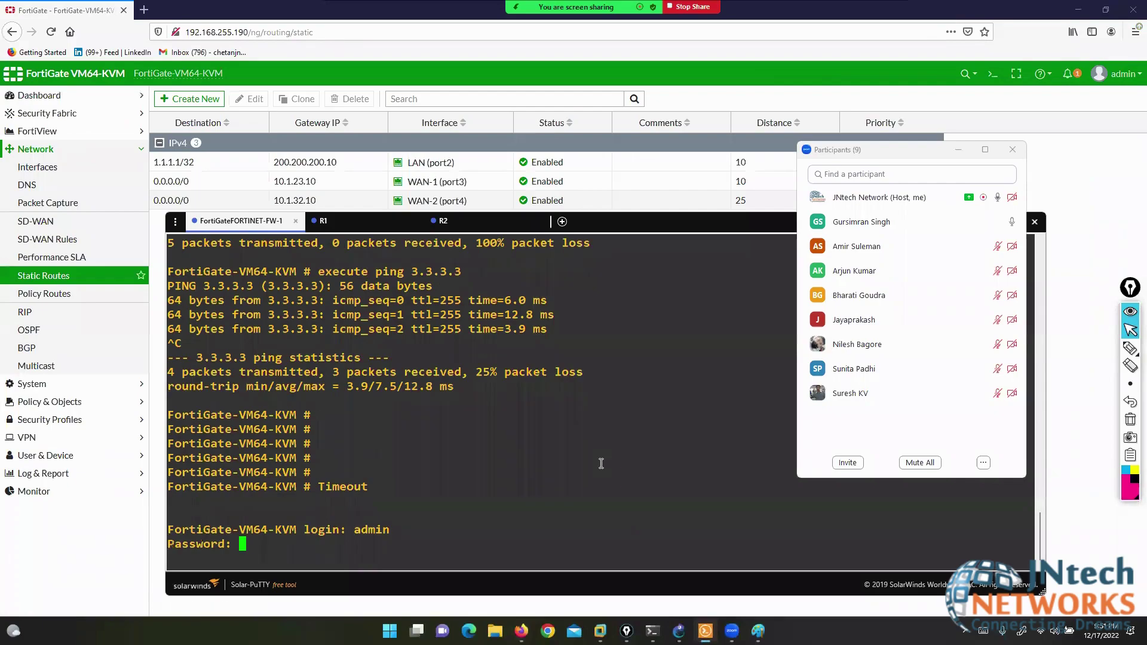
text(***)
key(Return)
- Run 'get router info routing-table all' and mark the active port3 default route and WAN-1 row
text(get )
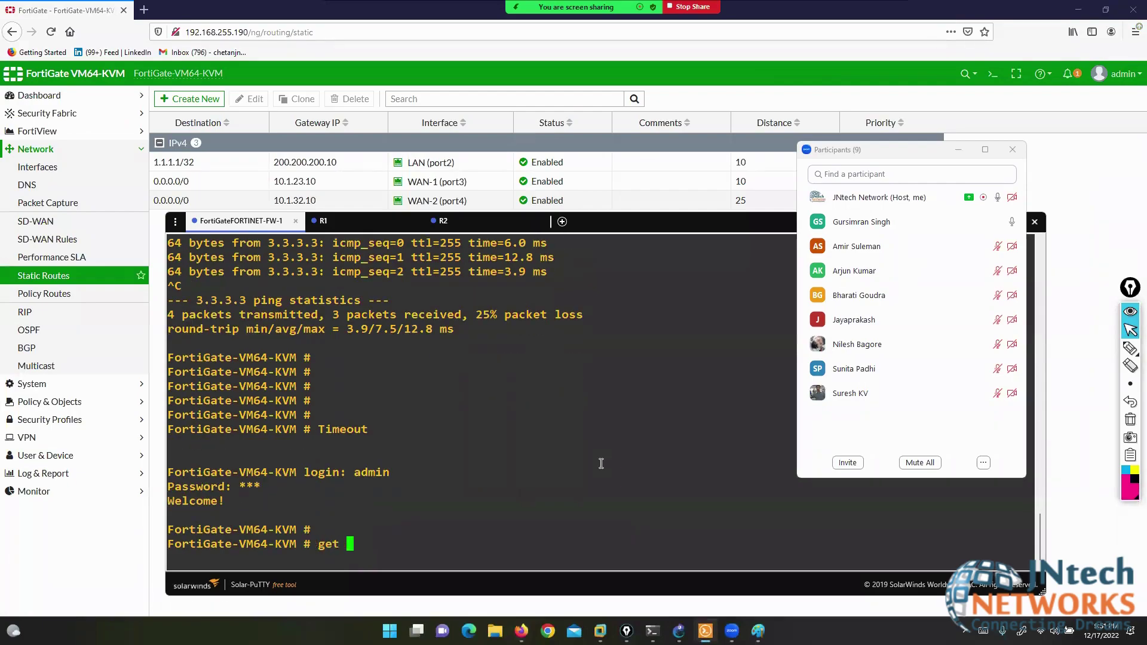
text(router info routing-table )
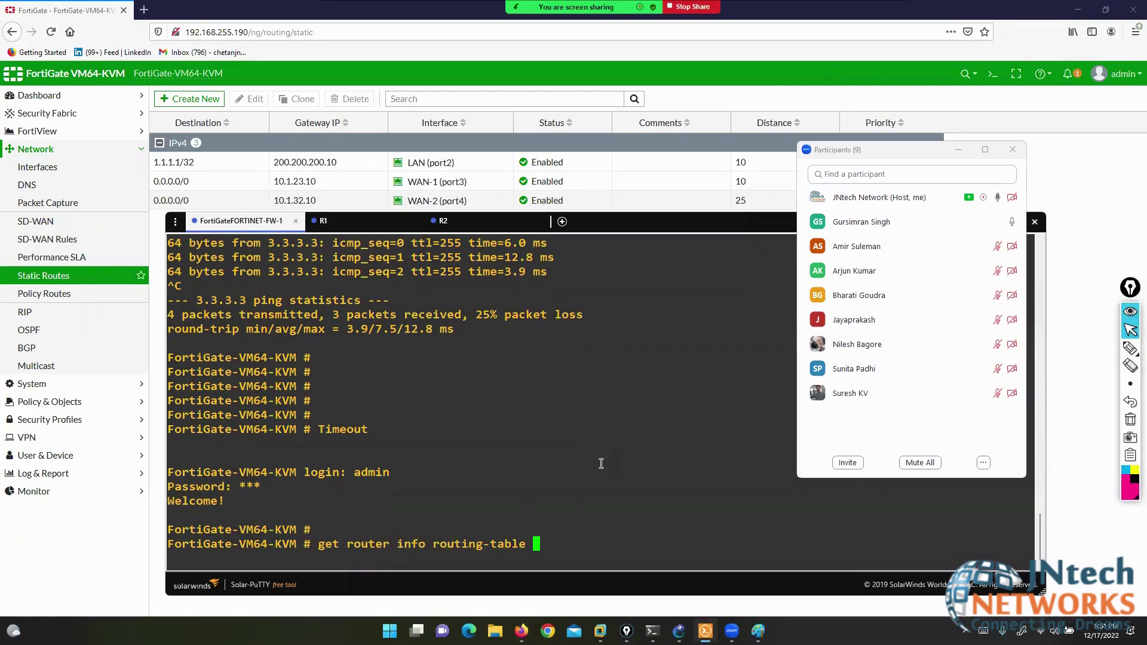
text(all)
key(Return)
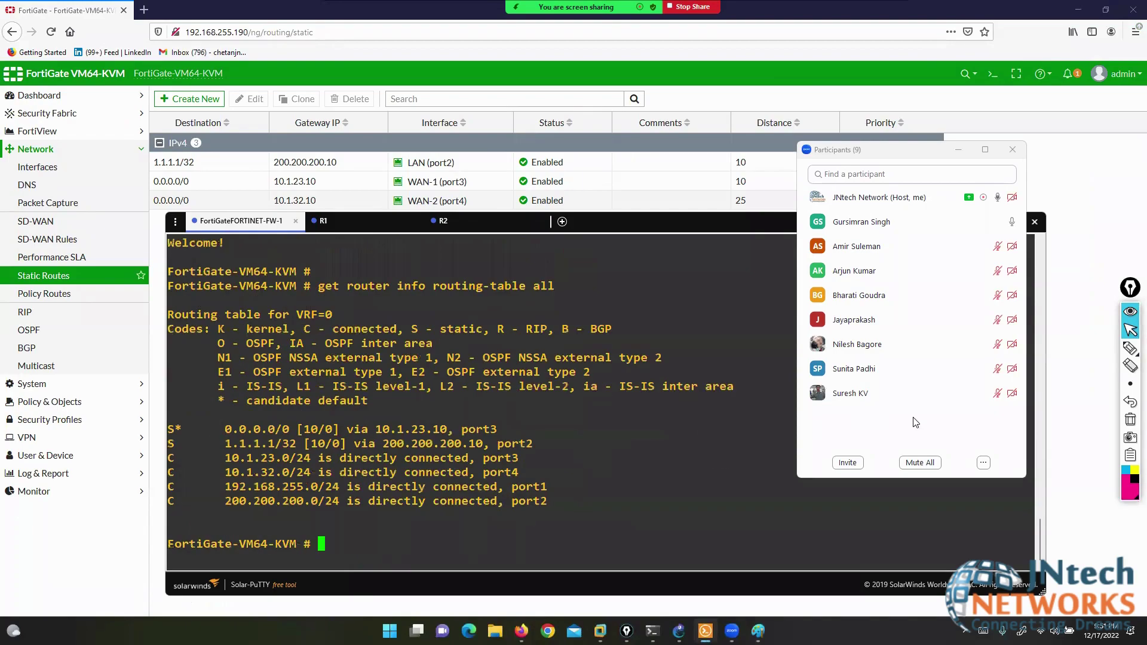
click(1130, 348)
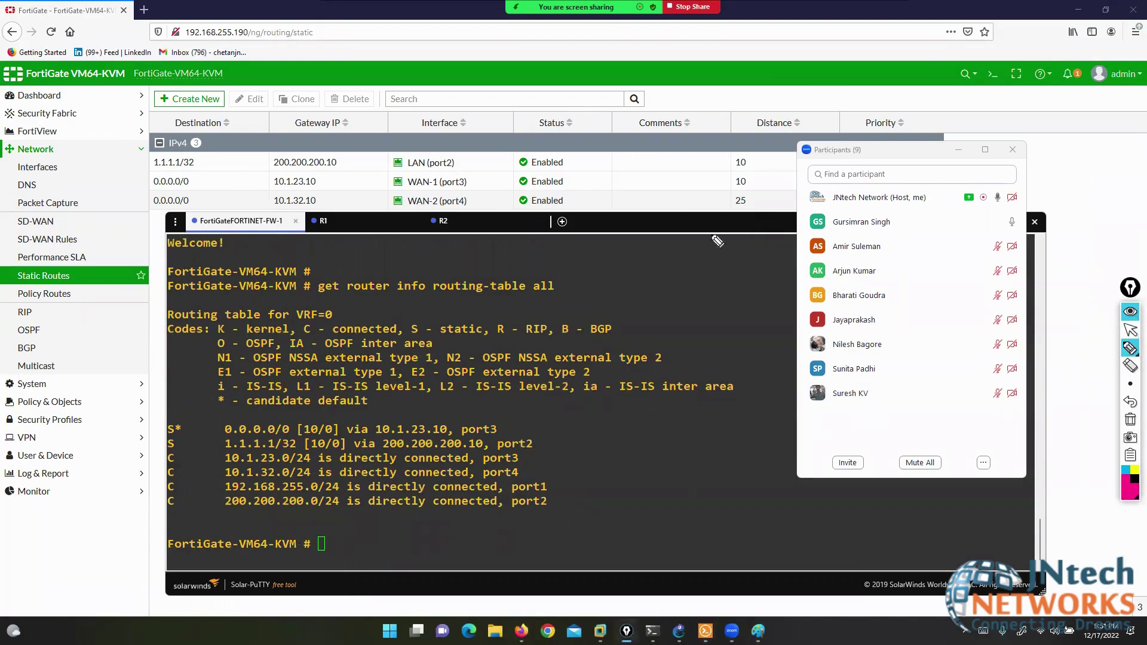
mouse_move(176, 420)
mouse_down()
mouse_move(159, 430)
mouse_move(170, 454)
mouse_up()
drag(491, 412, 500, 442)
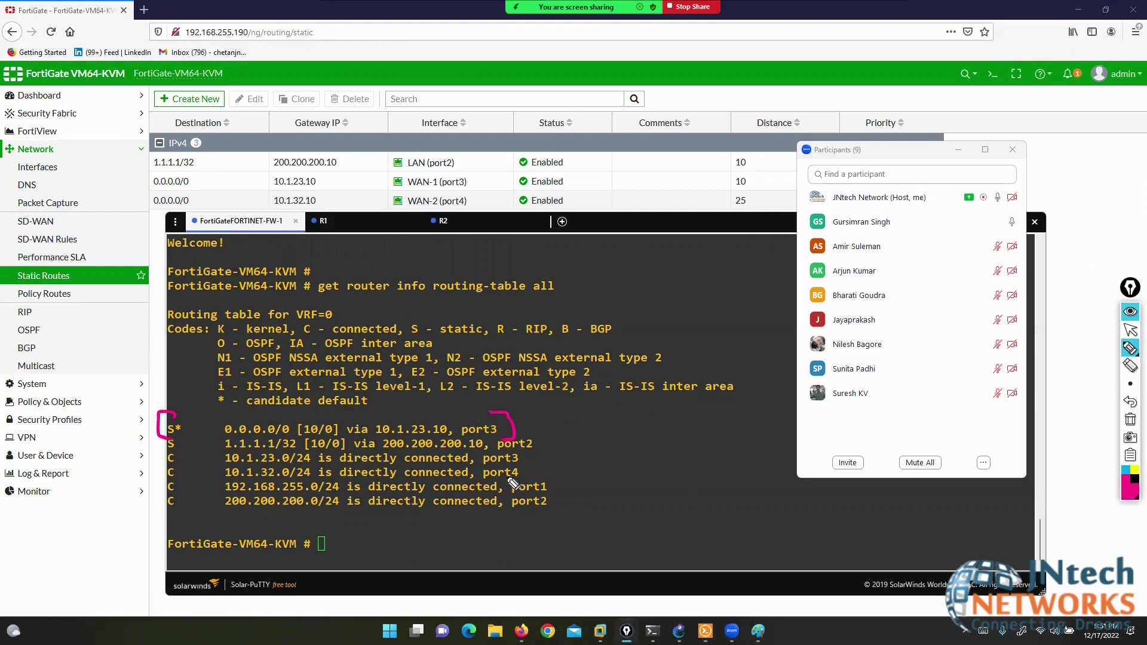
drag(200, 181, 254, 180)
drag(348, 178, 705, 184)
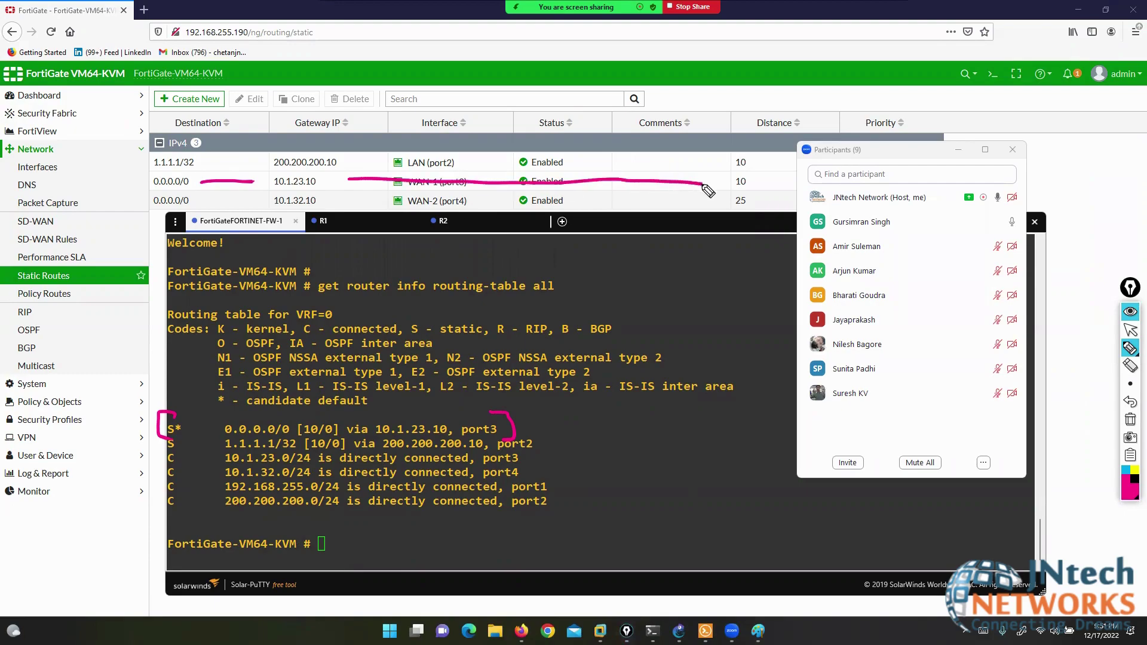
click(1130, 329)
drag(173, 429, 489, 432)
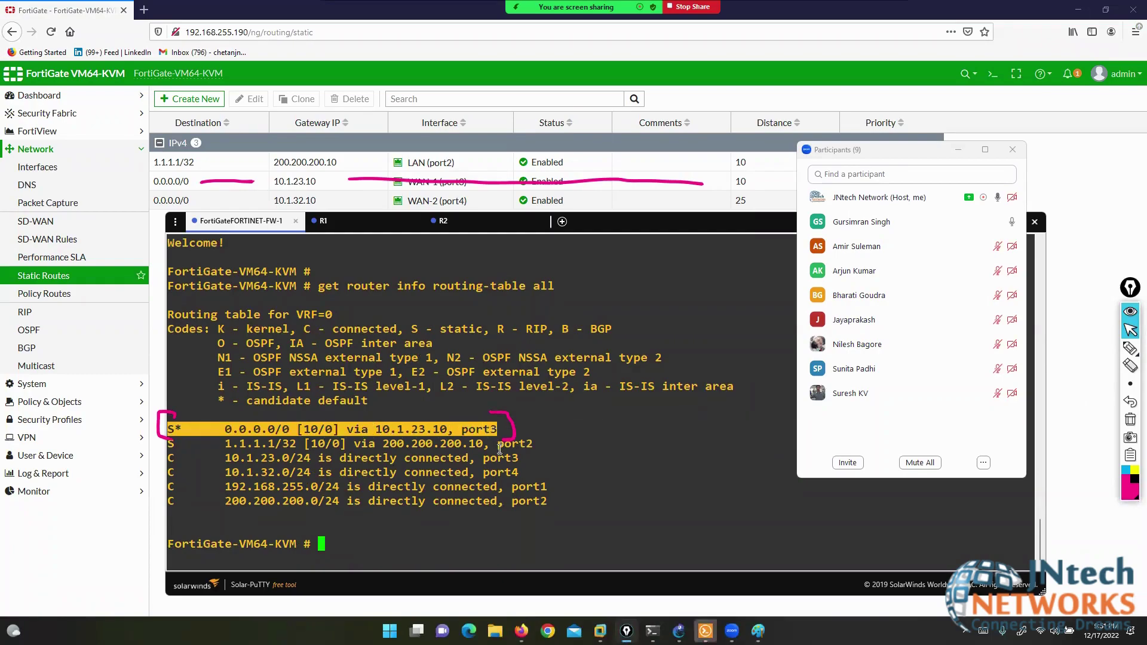
- Rerun the recalled command as 'get router info routing-table database'
click(500, 450)
key(Return)
key(Return)
key(Return)
key(Return)
key(Return)
key(Up)
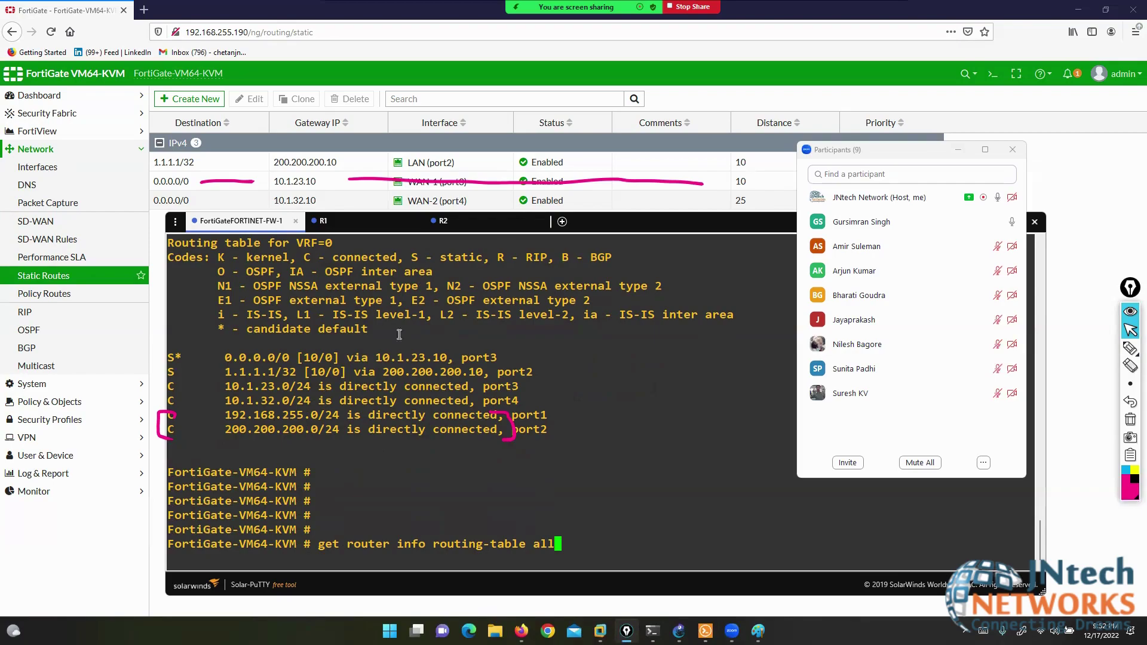
drag(169, 358, 485, 354)
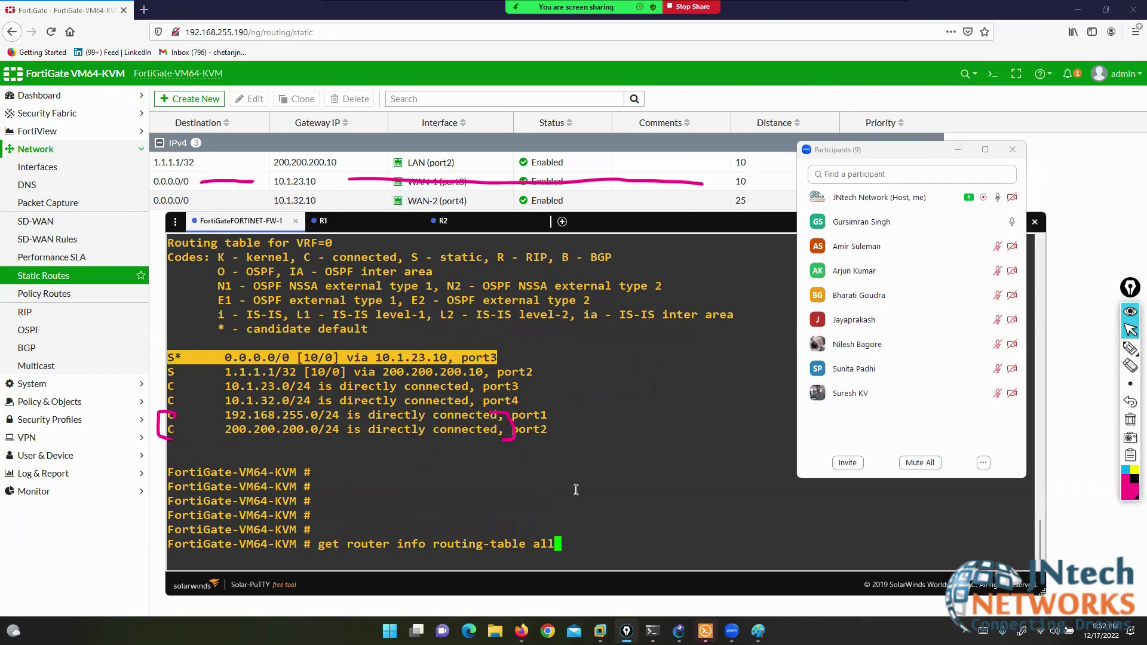
click(619, 515)
key(BackSpace)
key(BackSpace)
key(BackSpace)
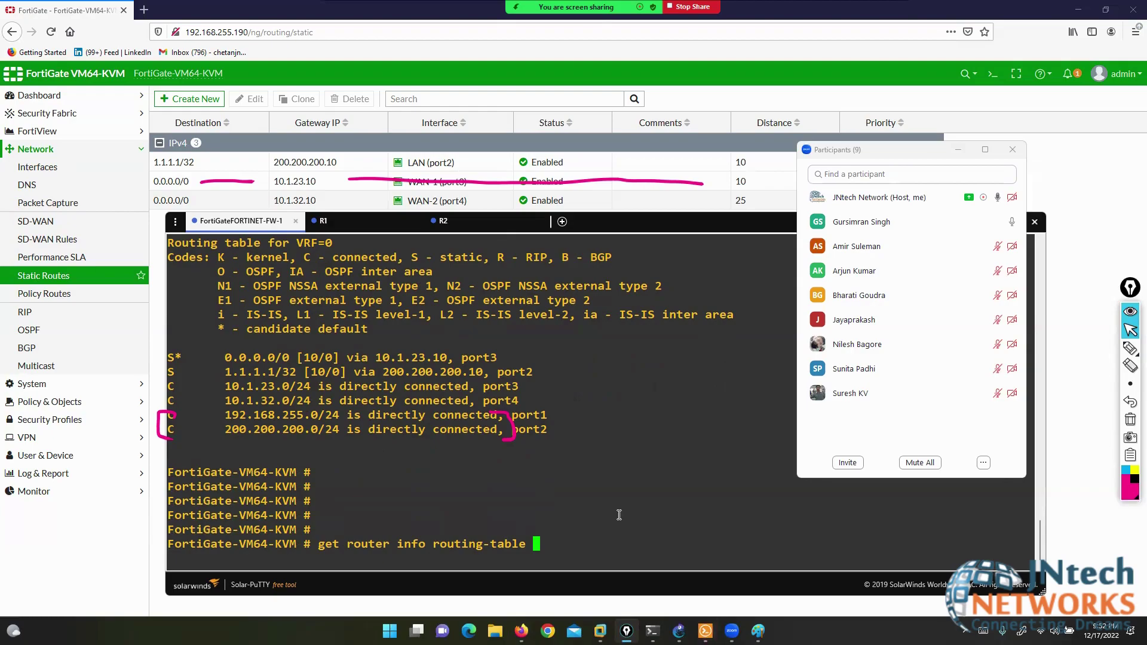
text(database)
key(Return)
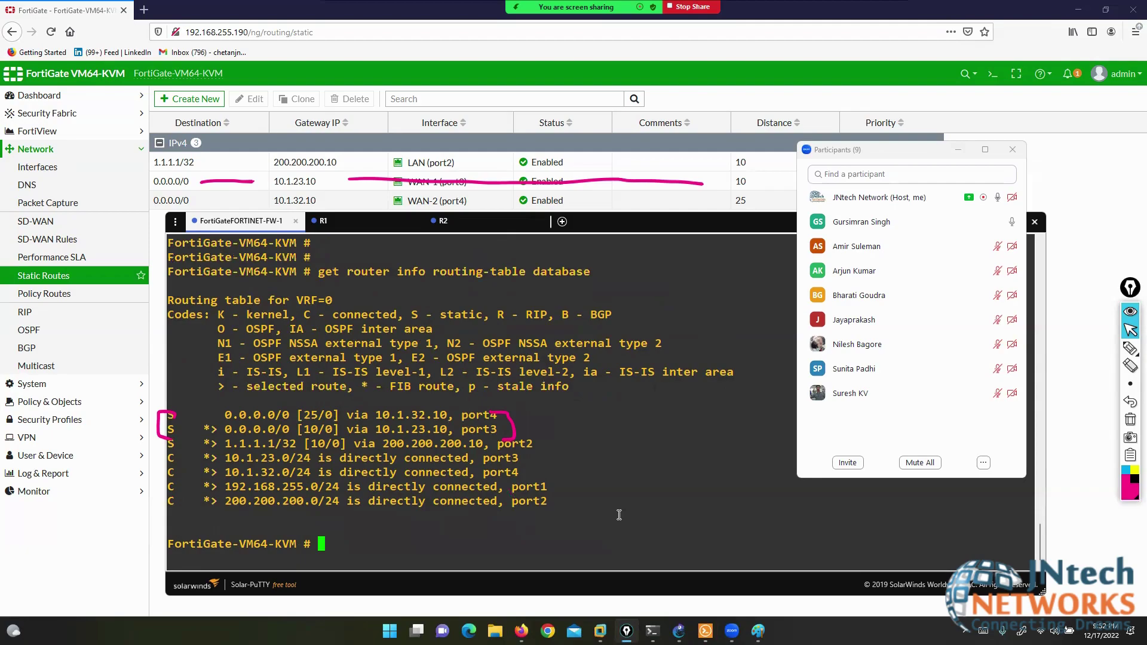
- Highlight the unselected WAN-2 [25/0] route against the active [10/0] route
click(1130, 419)
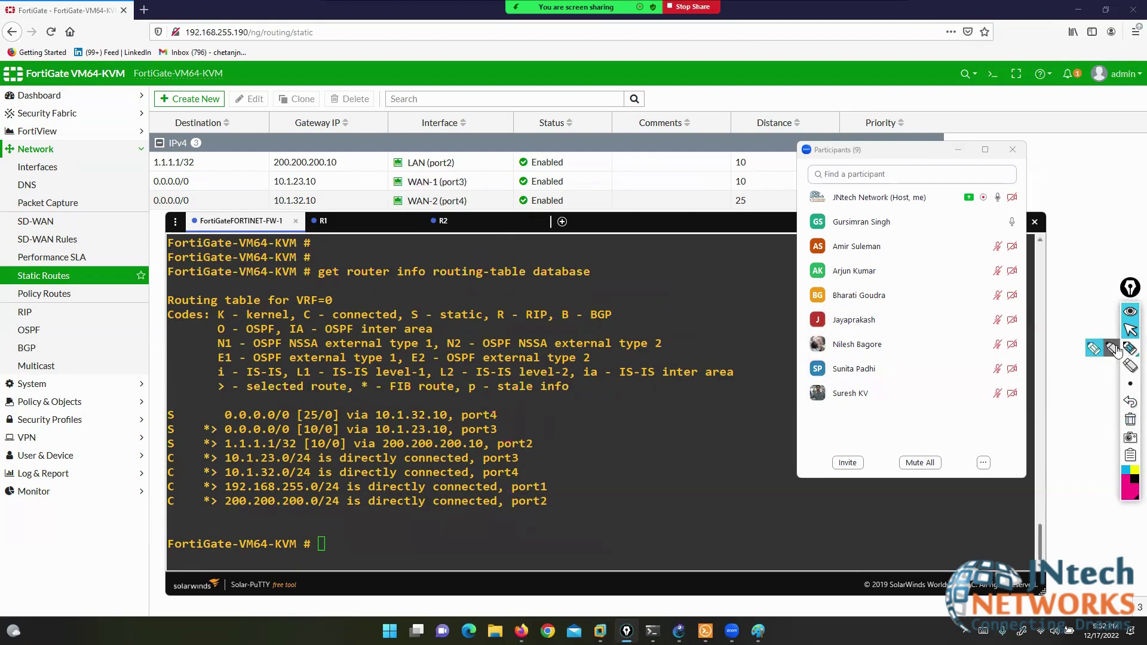
click(1115, 350)
mouse_move(183, 415)
mouse_down()
mouse_move(200, 413)
mouse_move(195, 428)
mouse_up()
mouse_move(198, 176)
mouse_down()
mouse_move(236, 177)
mouse_move(244, 205)
mouse_up()
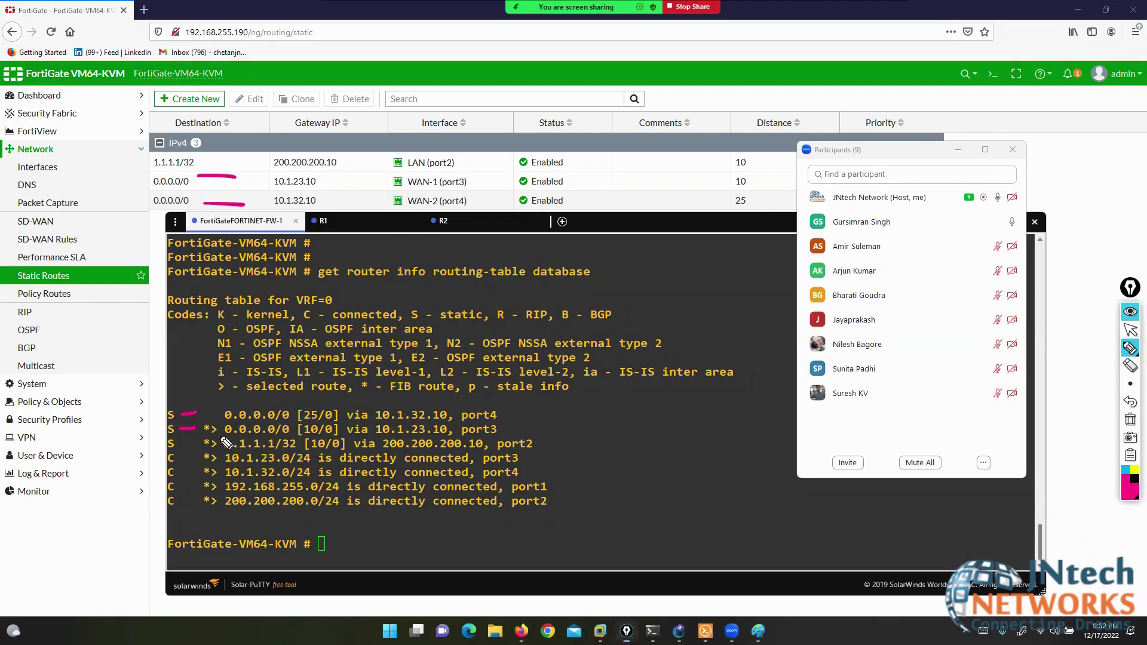
drag(226, 439, 281, 439)
drag(112, 425, 161, 430)
drag(303, 440, 328, 440)
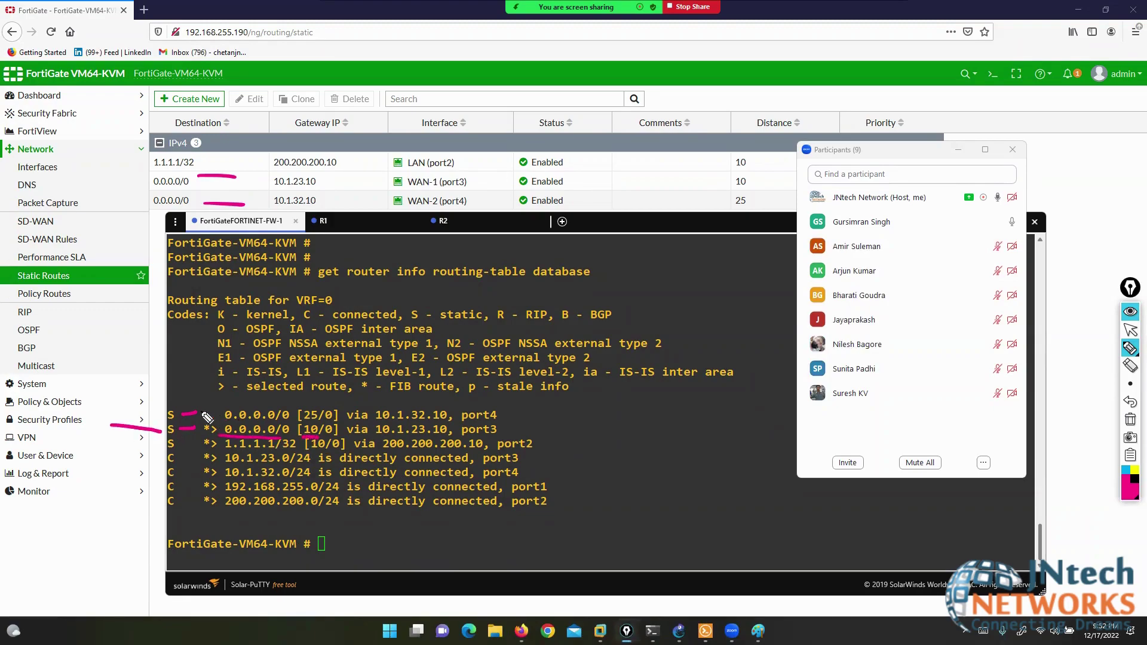
mouse_move(182, 402)
mouse_down()
mouse_move(285, 400)
mouse_move(303, 407)
mouse_move(305, 424)
mouse_move(325, 405)
mouse_up()
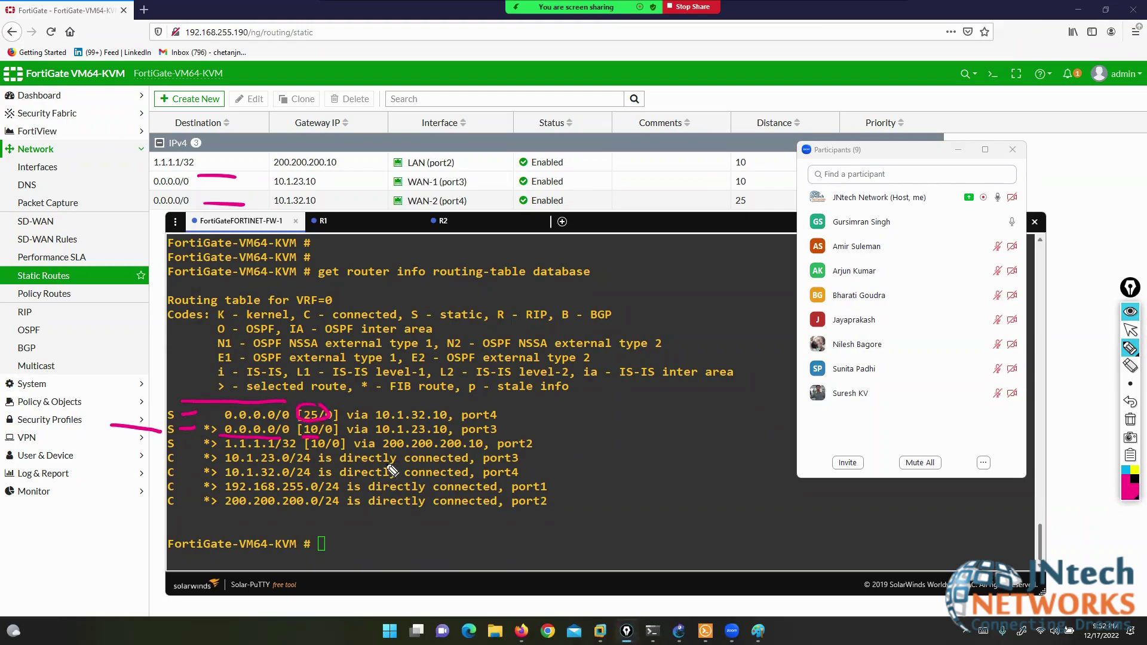
click(1130, 419)
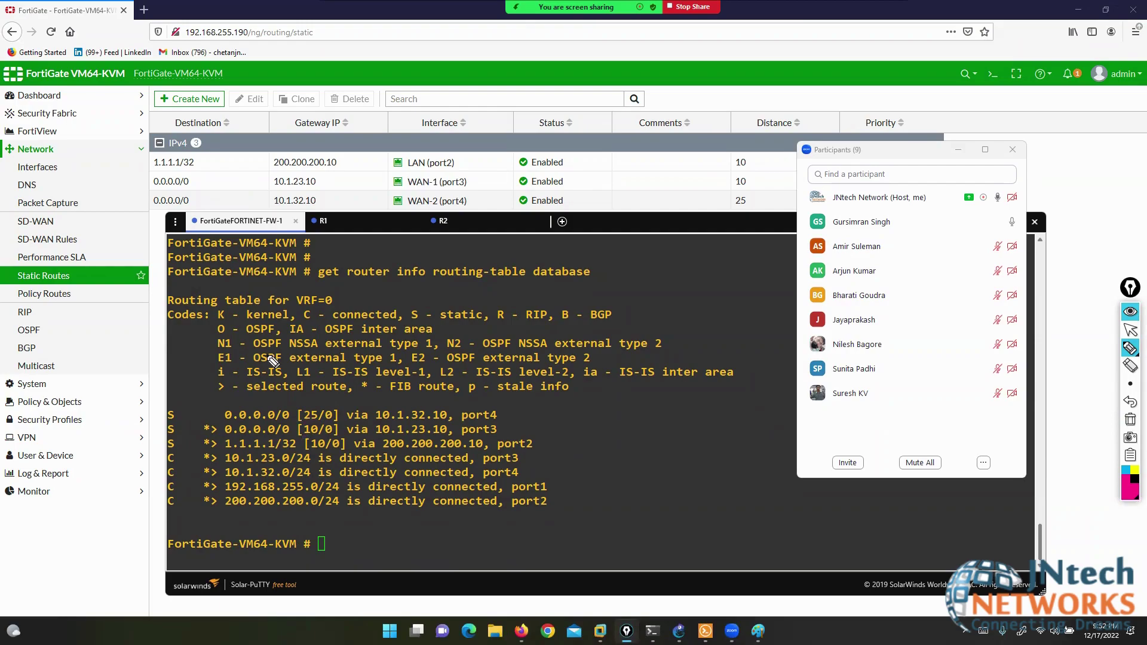
- Mark the selected-route legend, the port3 default route and the WAN-1 route, then clear the marks
mouse_move(215, 400)
mouse_down()
mouse_move(351, 407)
mouse_move(262, 377)
mouse_up()
drag(181, 428, 204, 430)
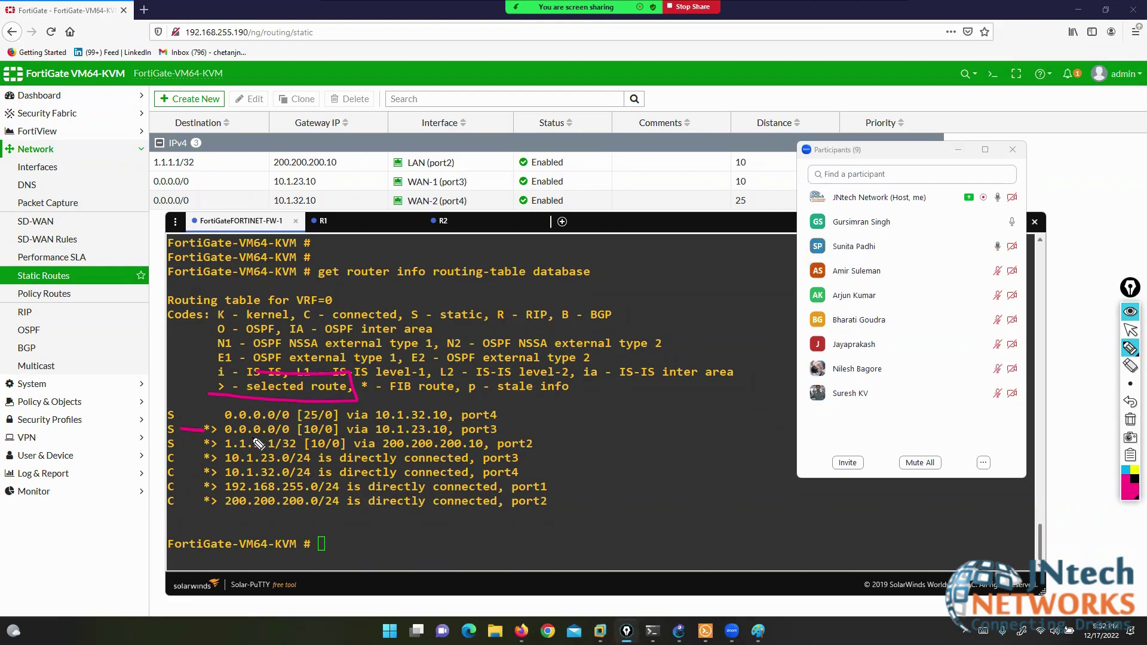
mouse_move(242, 175)
mouse_down()
mouse_move(258, 173)
mouse_move(259, 187)
mouse_up()
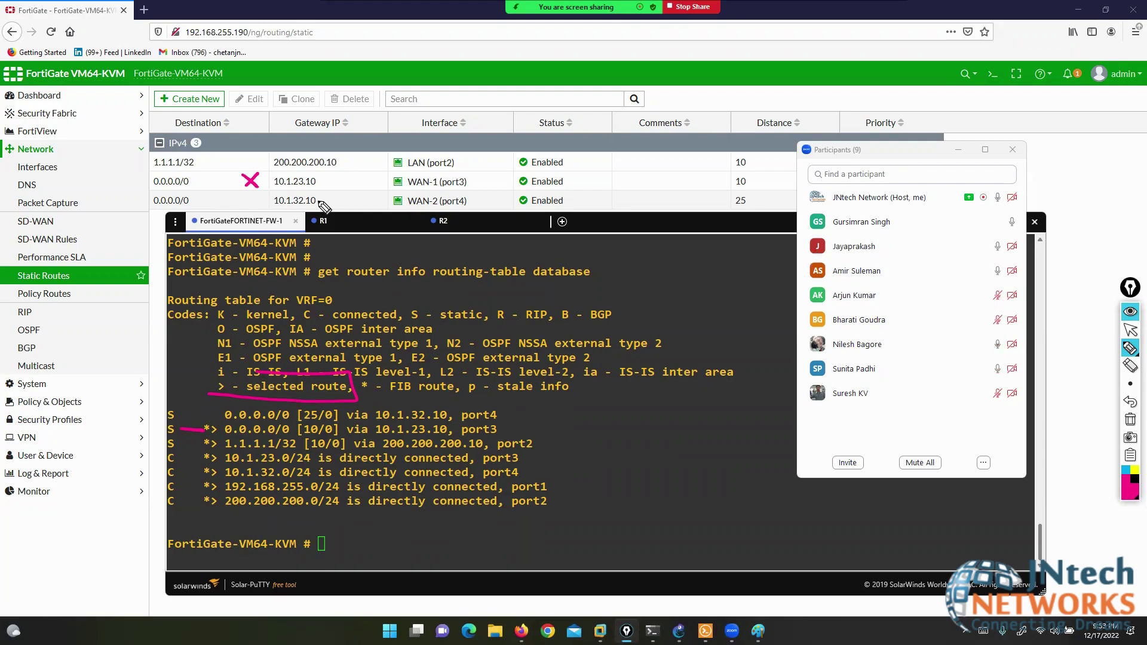
click(1130, 420)
click(1130, 331)
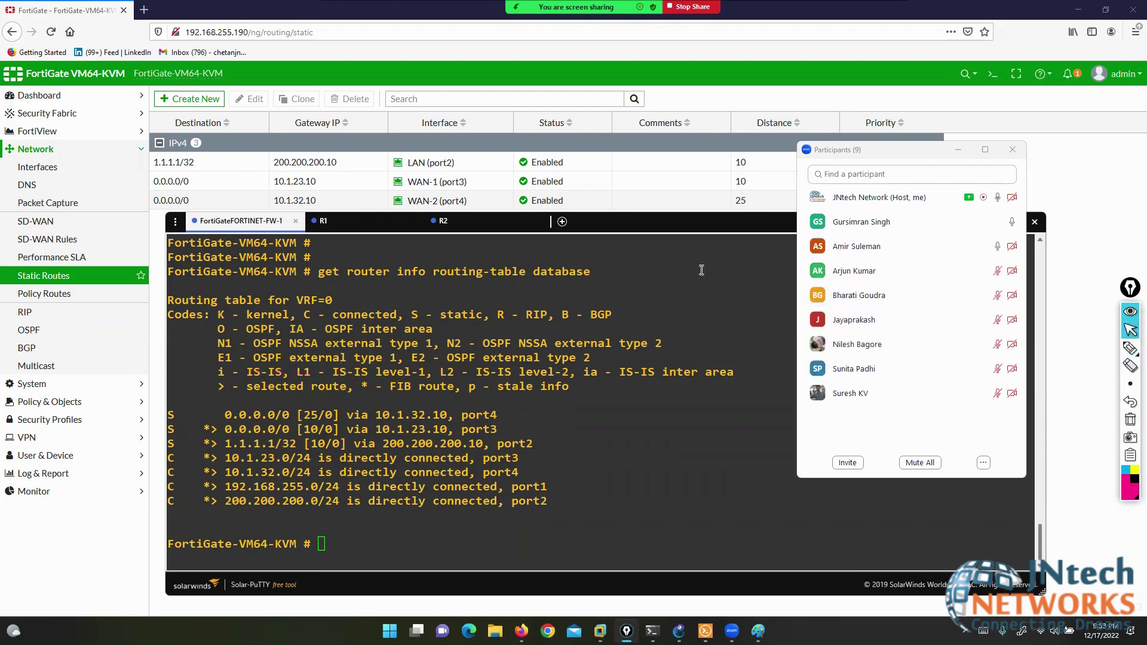
- Change the WAN-1 default route via 10.1.23.10 to administrative distance 25 and save it
click(158, 364)
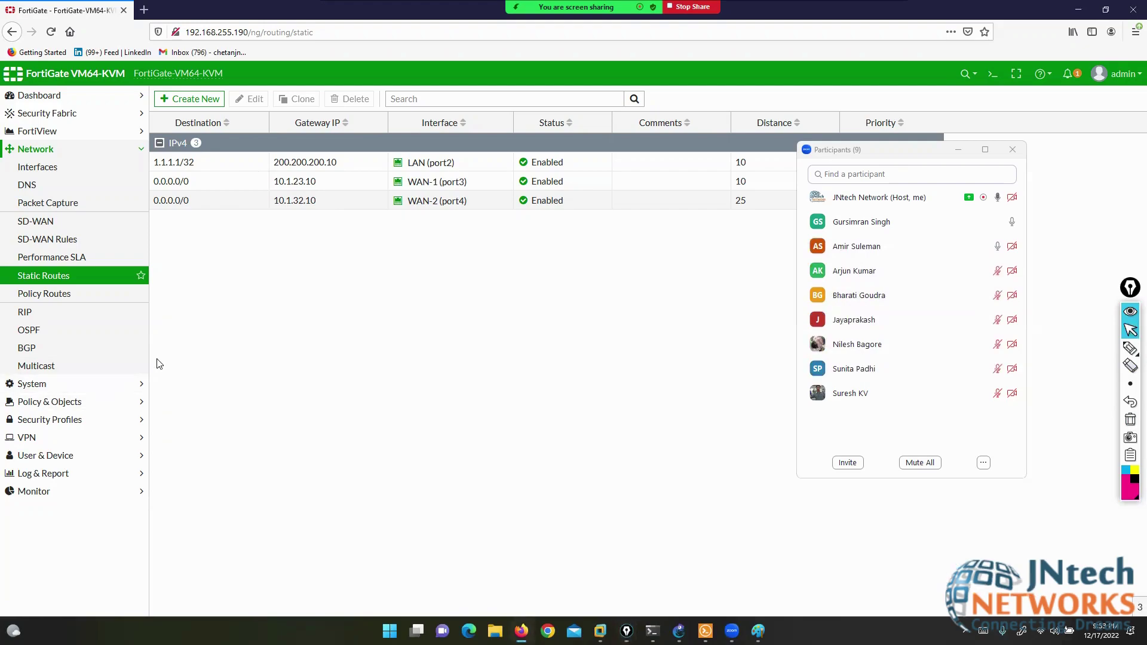
click(193, 186)
click(250, 99)
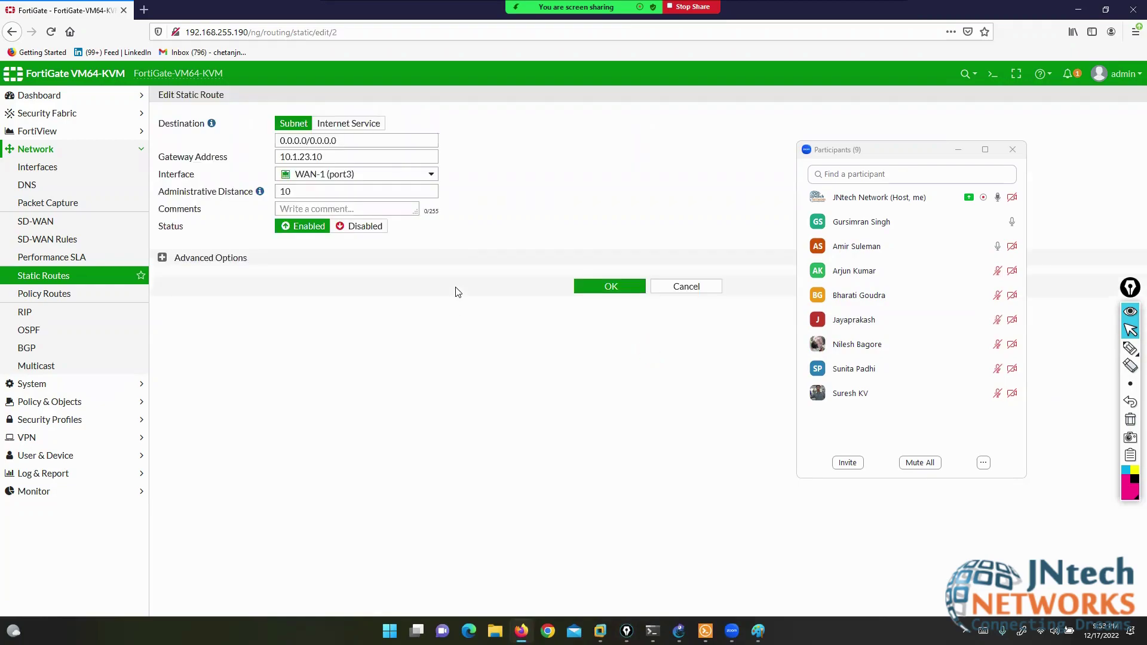
double_click(336, 195)
text(25)
click(589, 287)
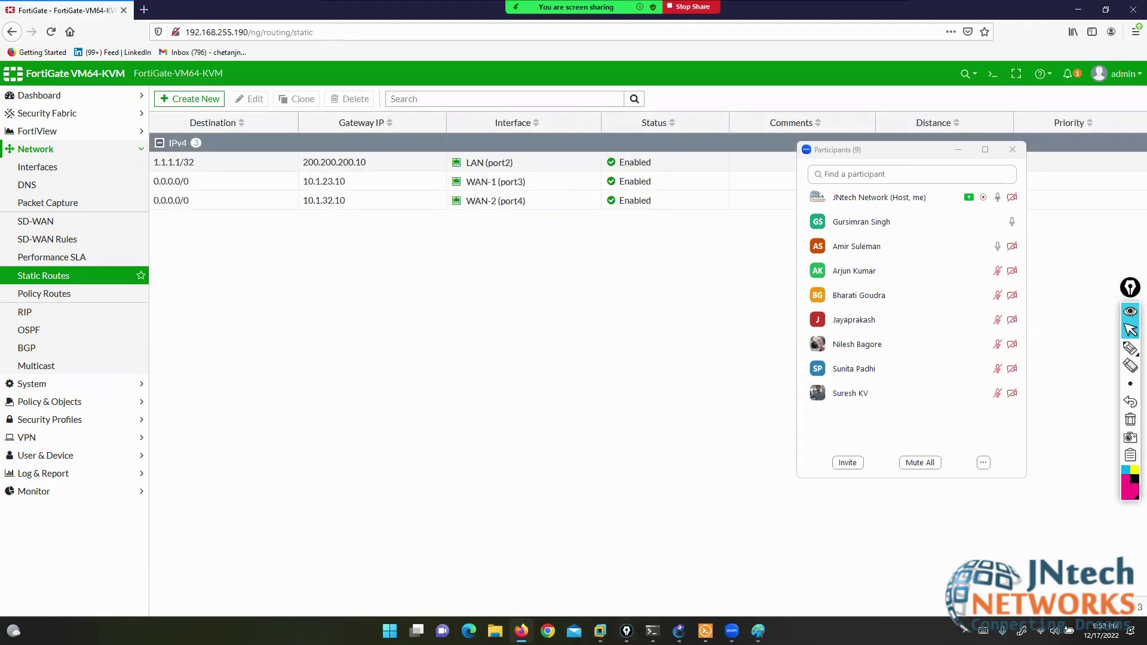
click(706, 632)
- Rerun 'get router info routing-table all' and select both [25/0] default routes via port3 and port4
key(Return)
key(Return)
key(Return)
key(Return)
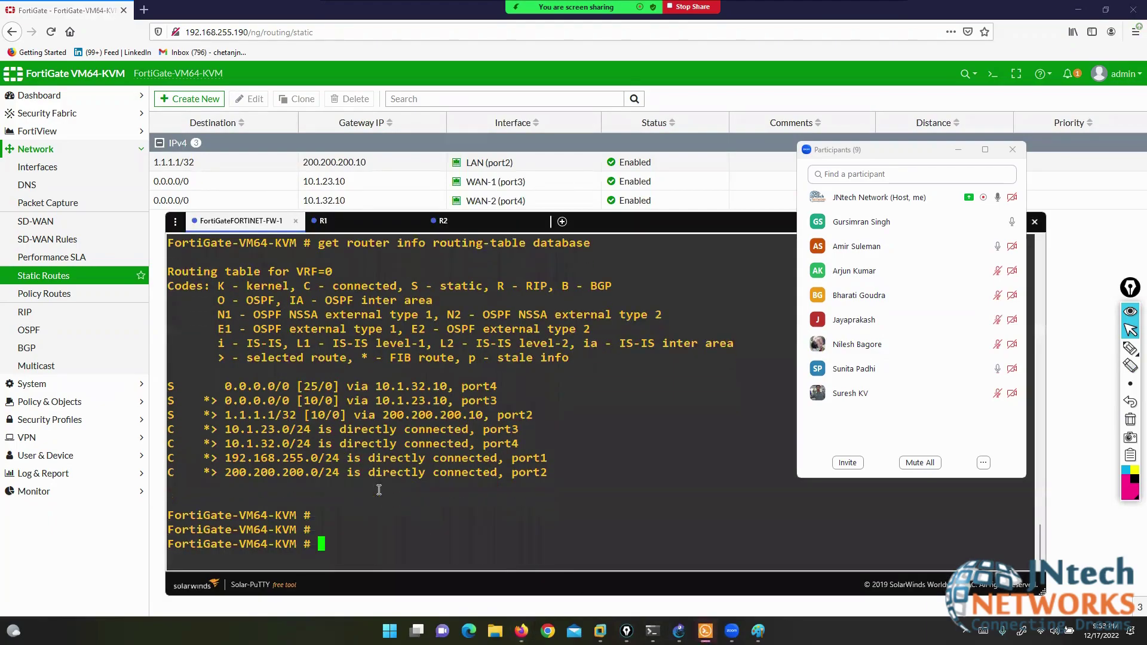
key(Up)
key(Up)
key(Return)
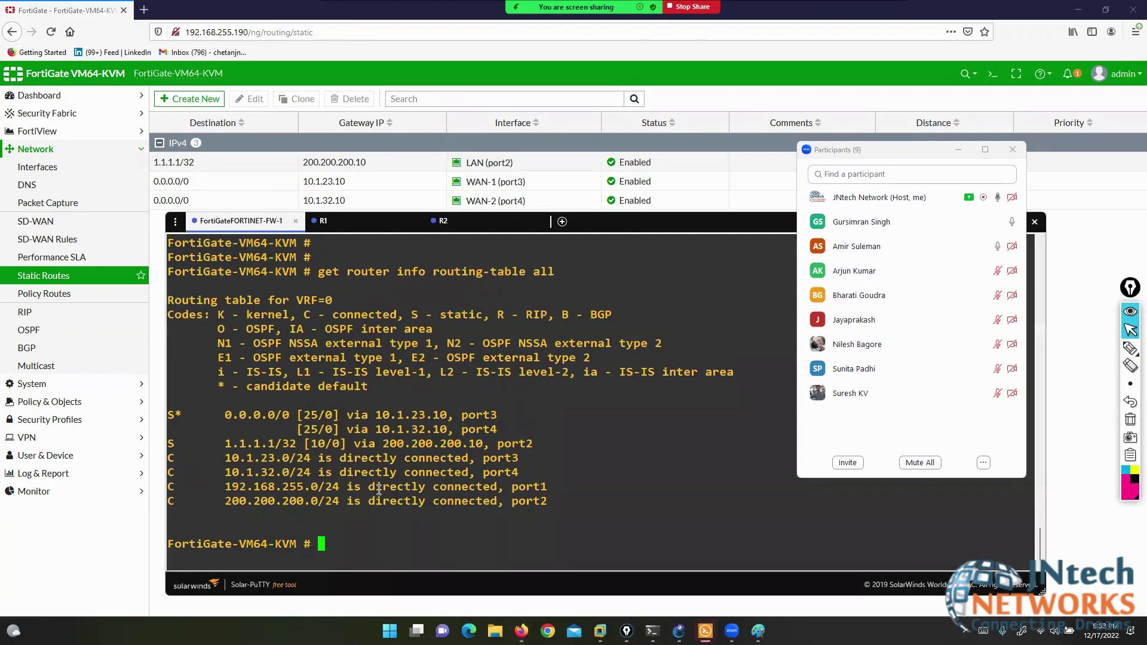
drag(170, 415, 510, 420)
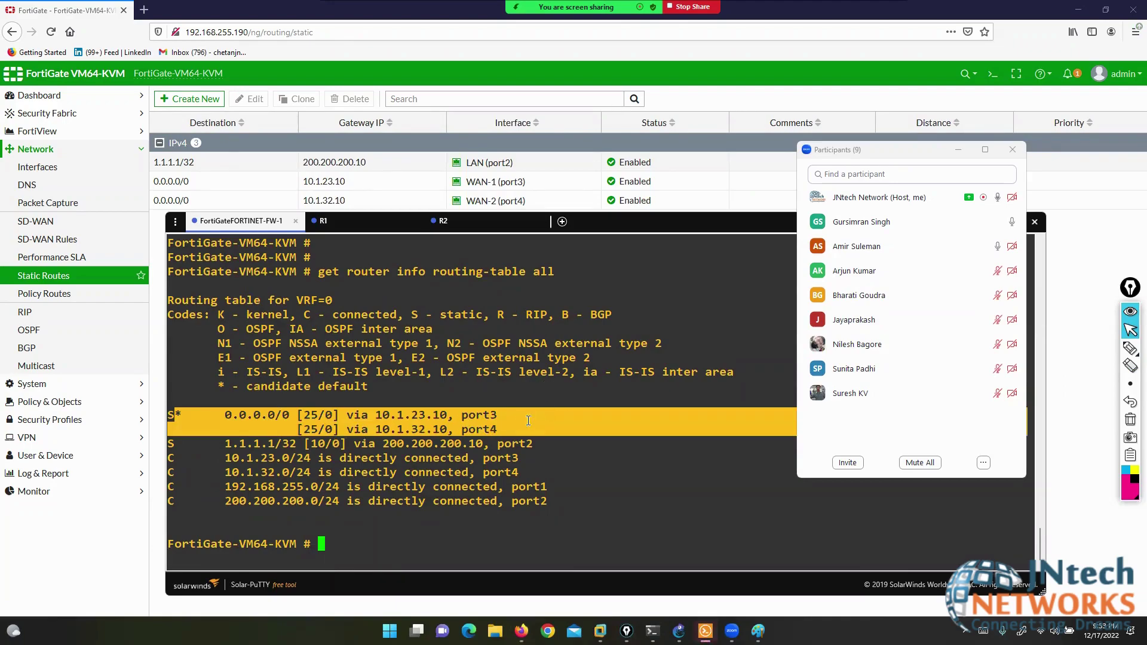
click(873, 152)
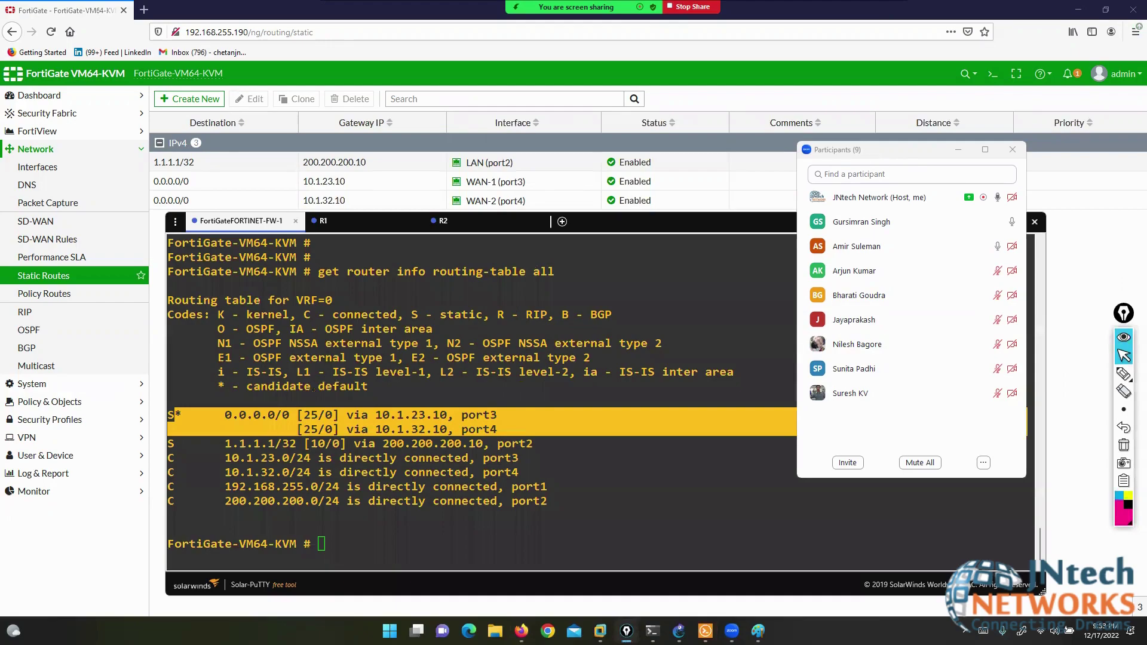
key(alt+Tab)
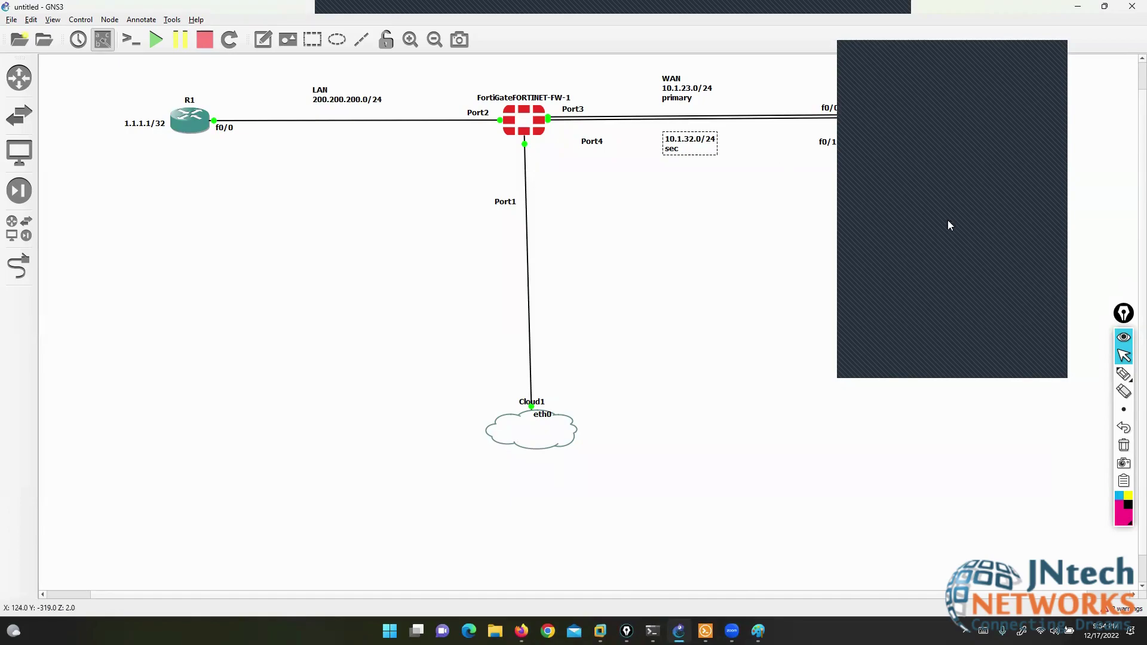
- Underline the primary 10.1.23.0/24 and secondary 10.1.32.0/24 WAN link labels in the GNS3 topology
mouse_move(1124, 374)
click(1089, 377)
drag(592, 95, 747, 90)
drag(589, 148, 713, 151)
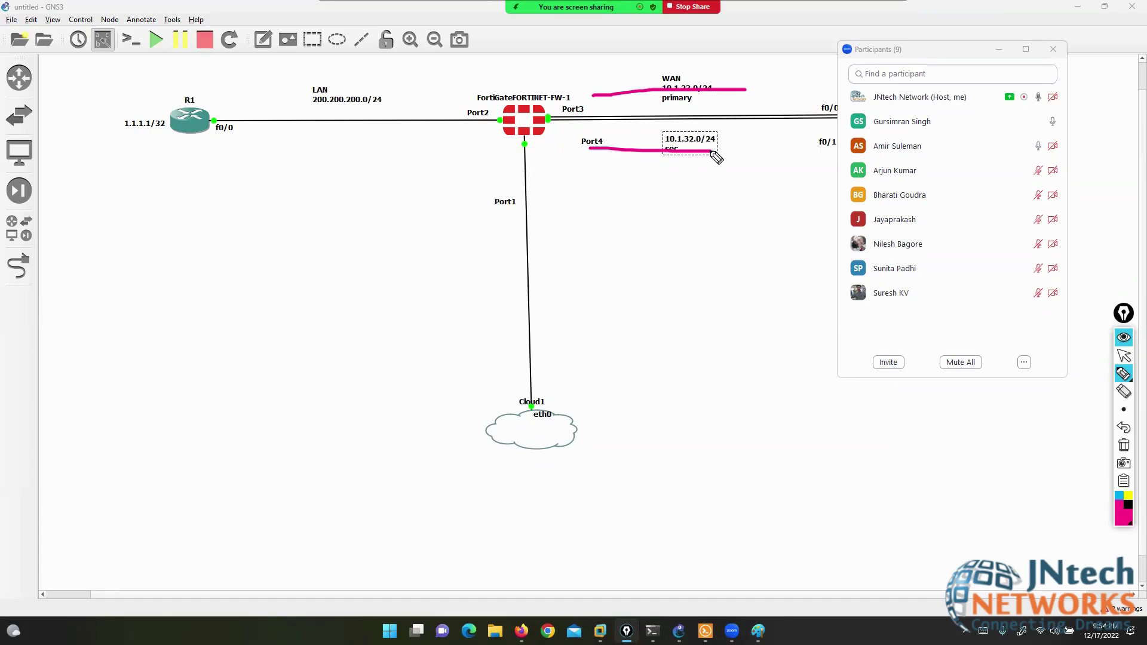
click(1124, 356)
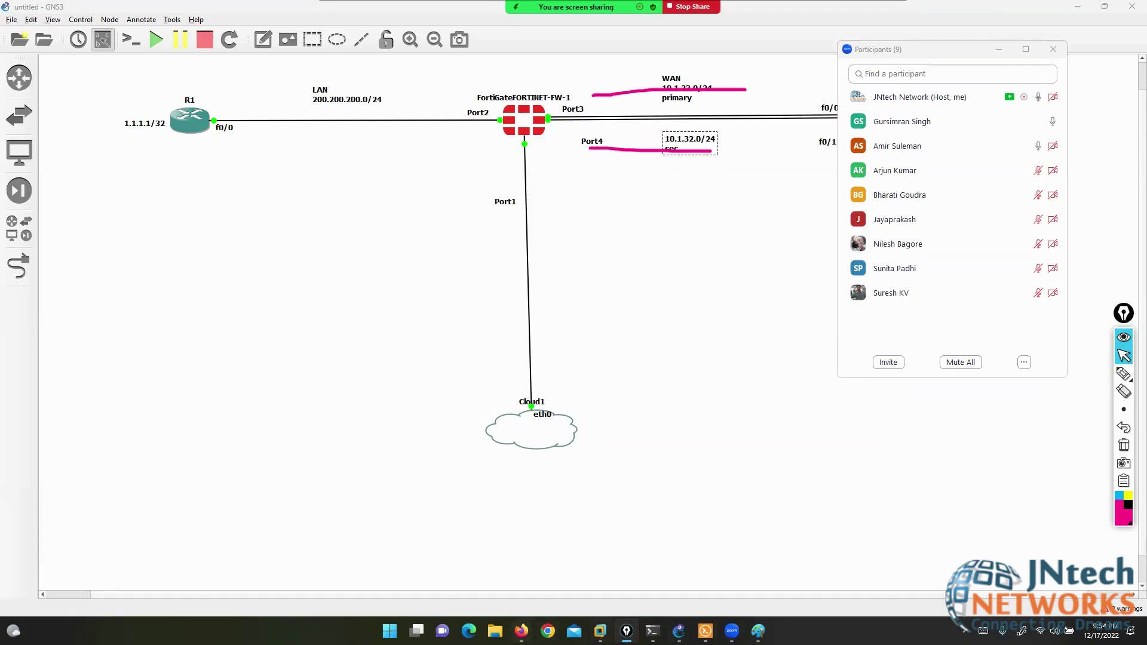
click(521, 631)
click(706, 631)
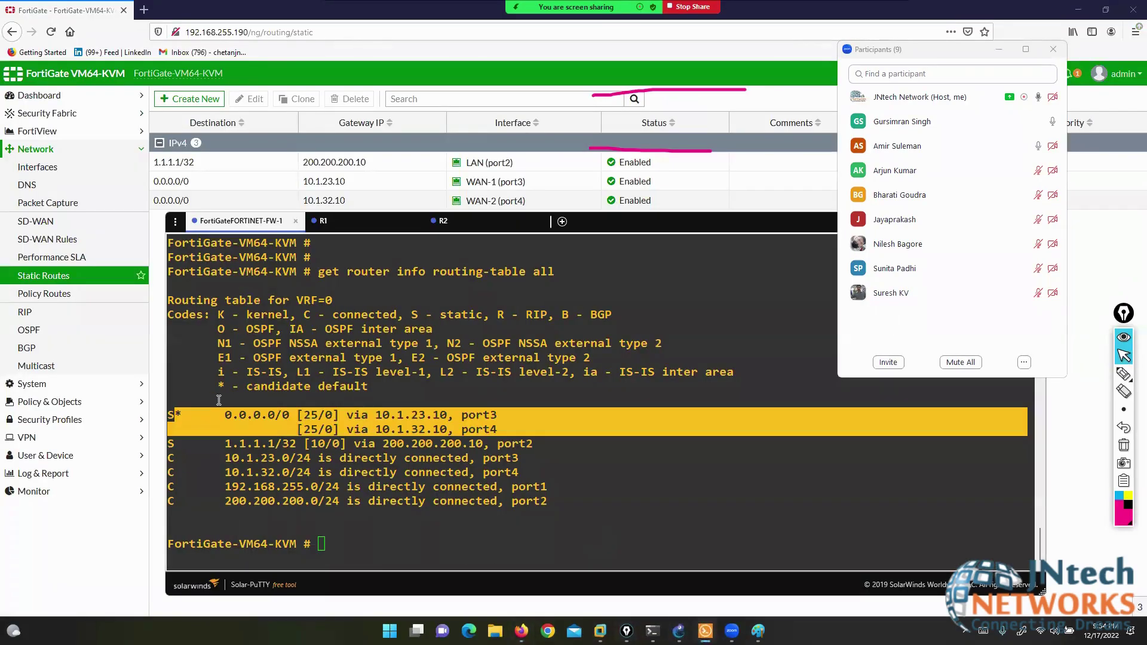
- Select the two equal-distance default routes in the CLI output and circle their Priority values
drag(169, 415, 486, 426)
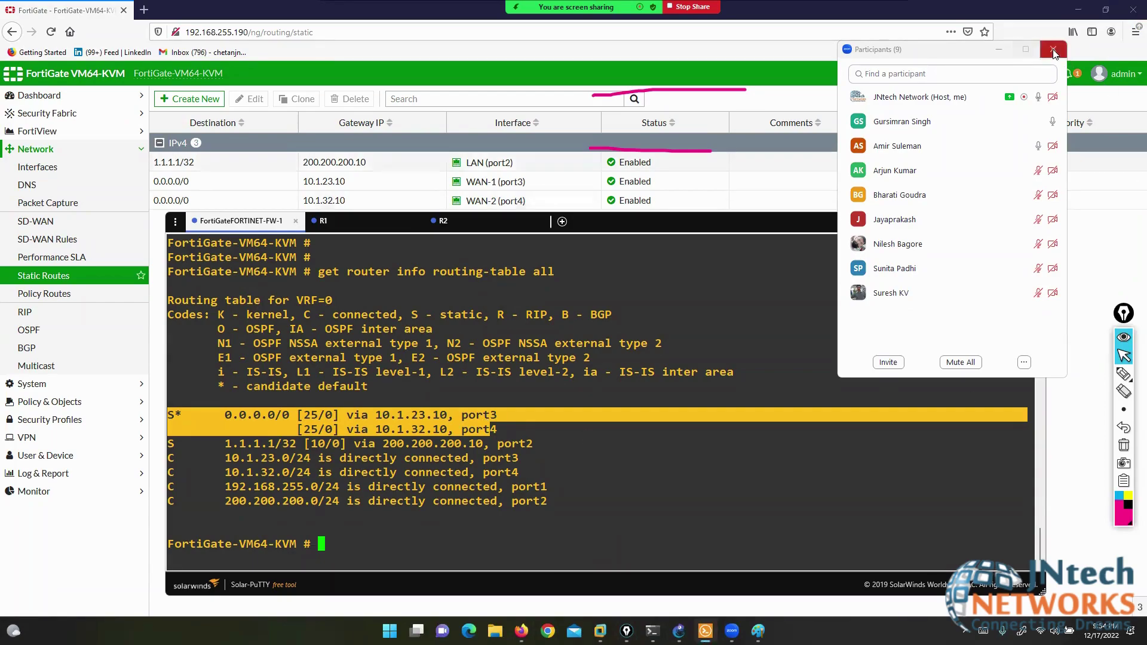
click(1125, 373)
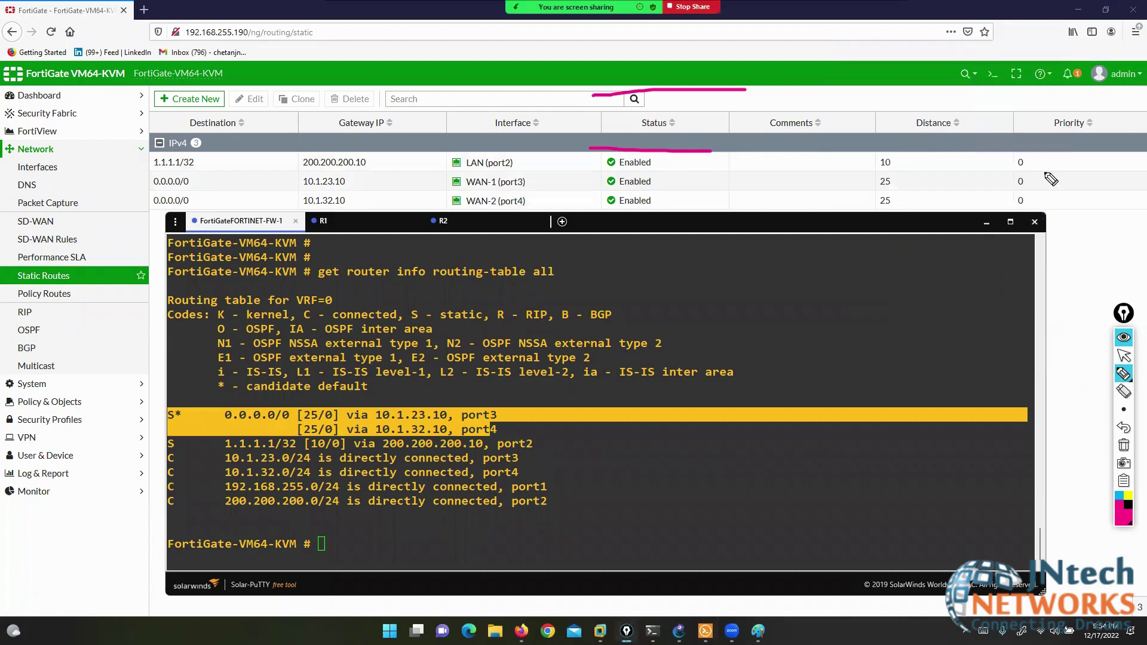
mouse_move(1047, 169)
mouse_down()
mouse_move(1013, 171)
mouse_move(1044, 219)
mouse_move(1059, 170)
mouse_up()
click(1124, 356)
click(1074, 343)
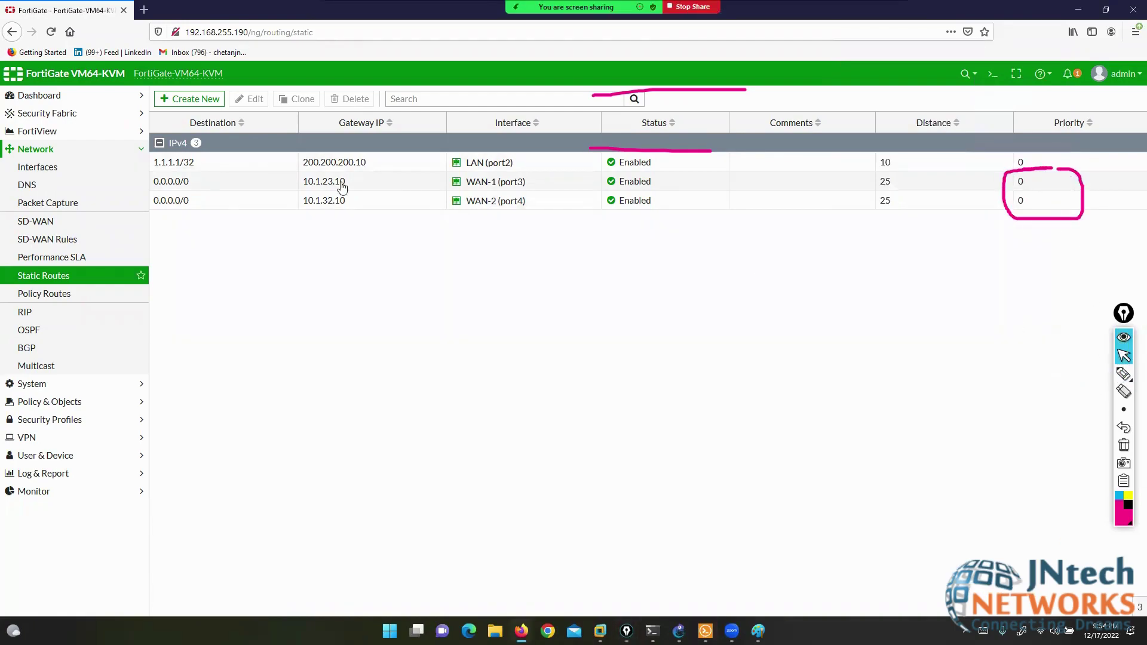
- Set the WAN-1 default route's priority to 10 under Advanced Options and save
click(216, 189)
click(248, 99)
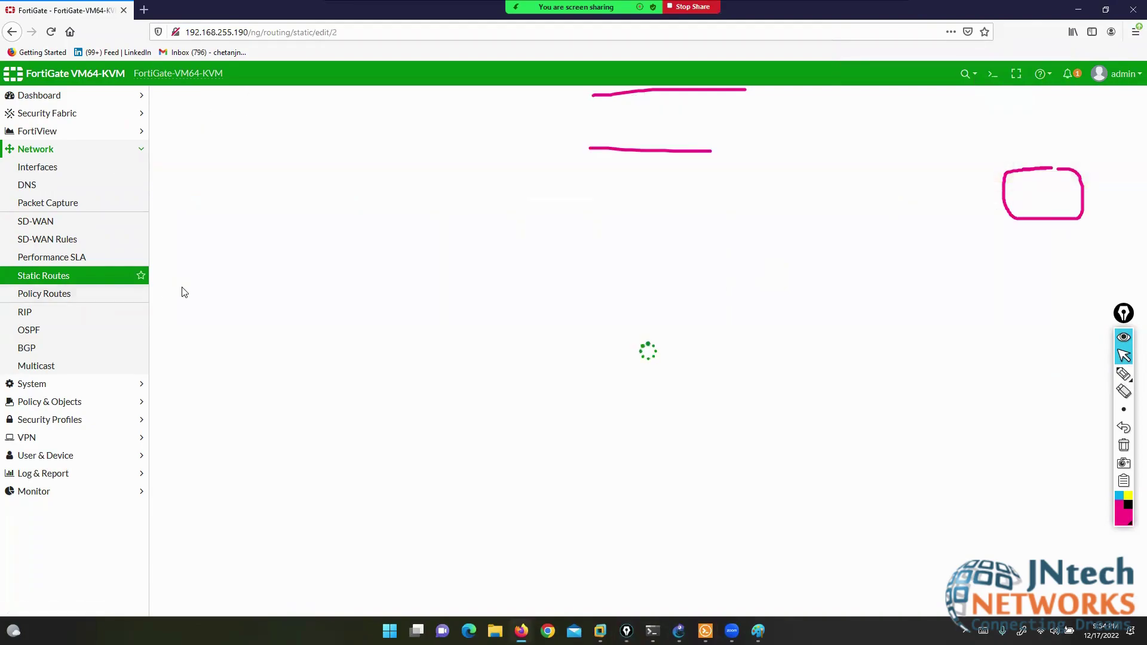
click(162, 257)
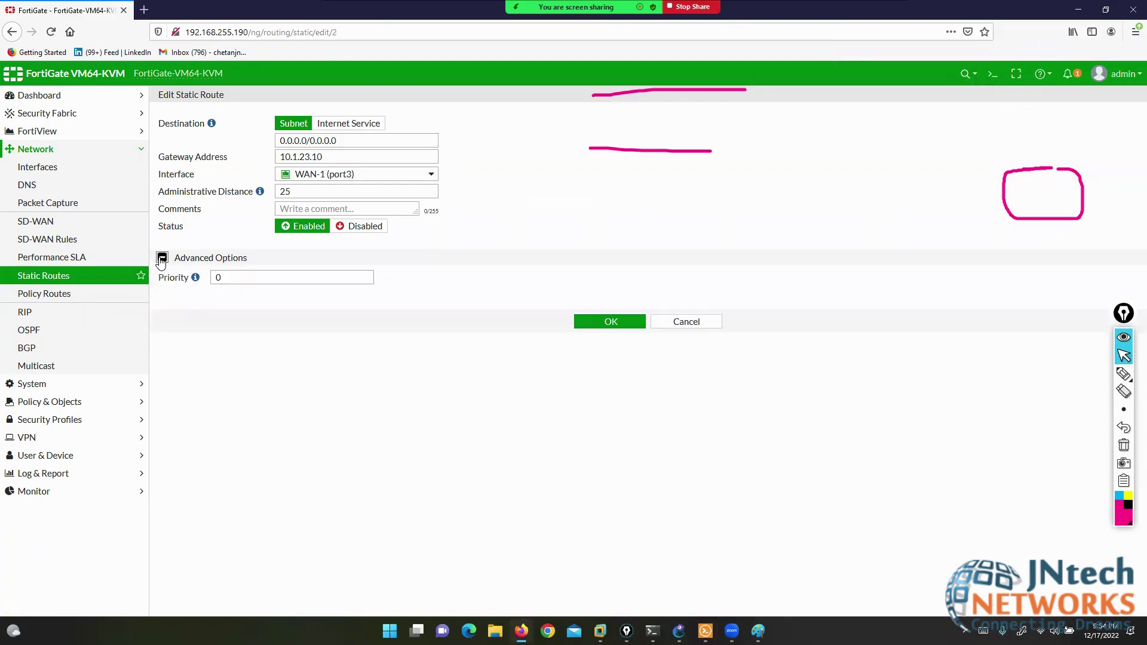
drag(159, 277, 205, 284)
mouse_move(196, 279)
double_click(208, 276)
text(10)
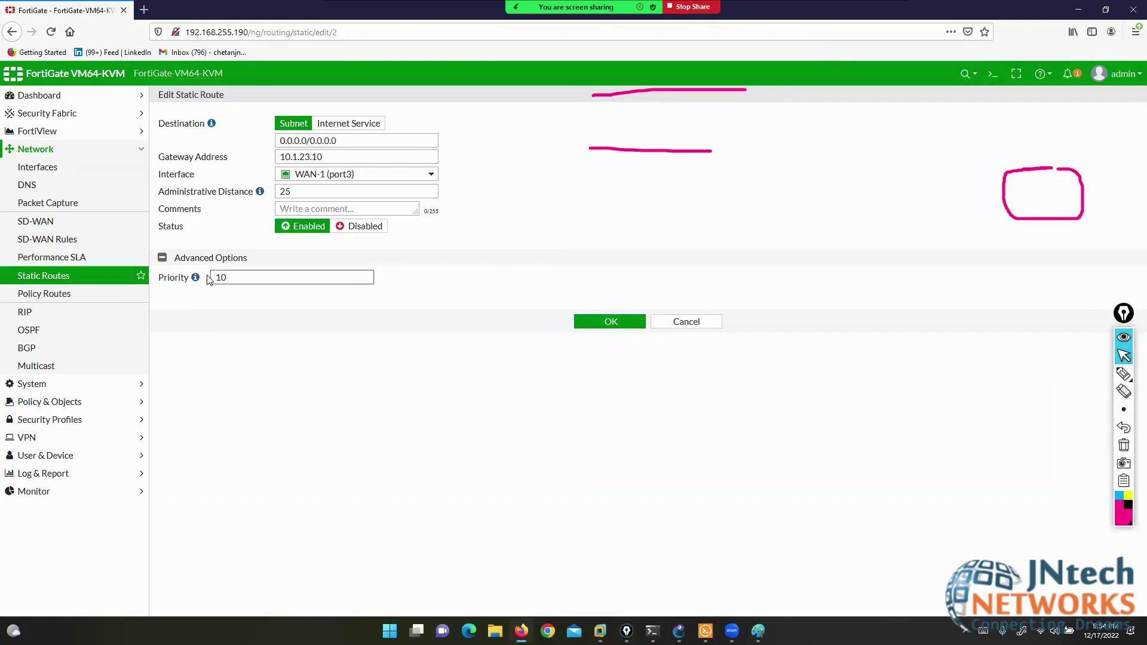
click(608, 323)
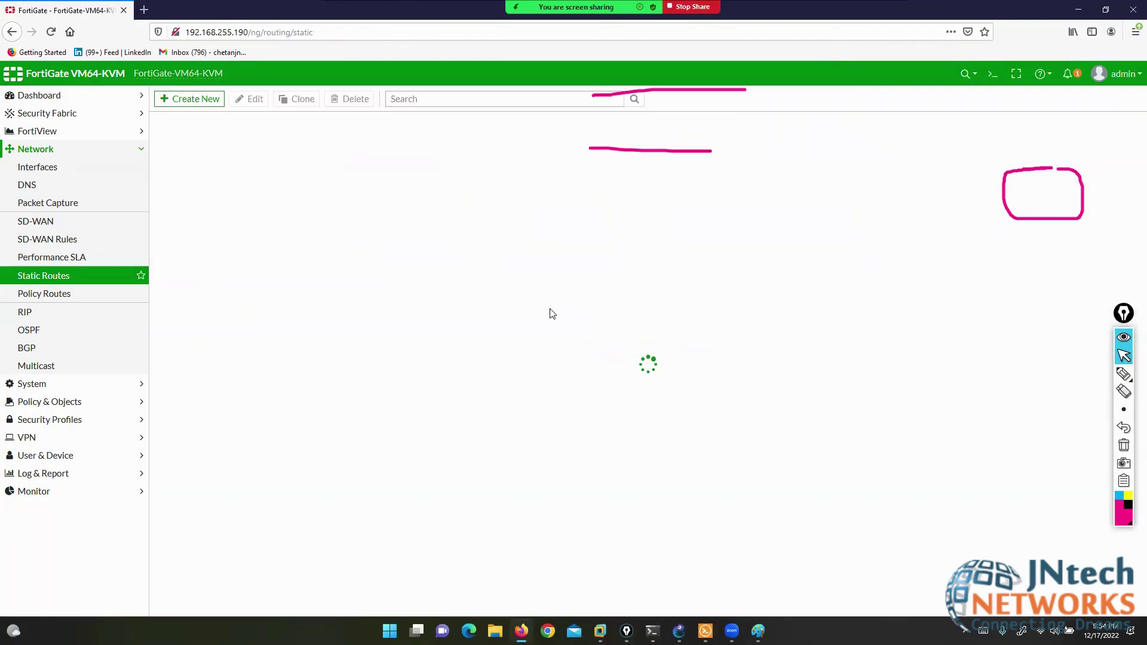
- Set the WAN-2 default route's priority to 35 under Advanced Options and save
click(225, 207)
click(250, 99)
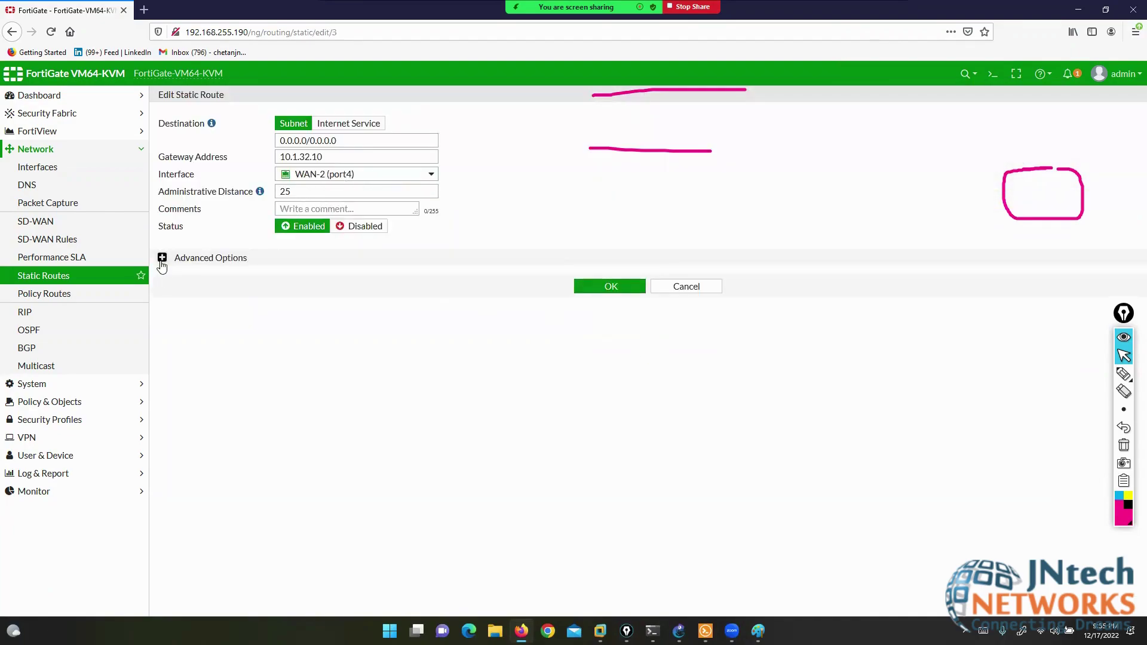
click(162, 258)
click(210, 277)
double_click(210, 277)
text(35)
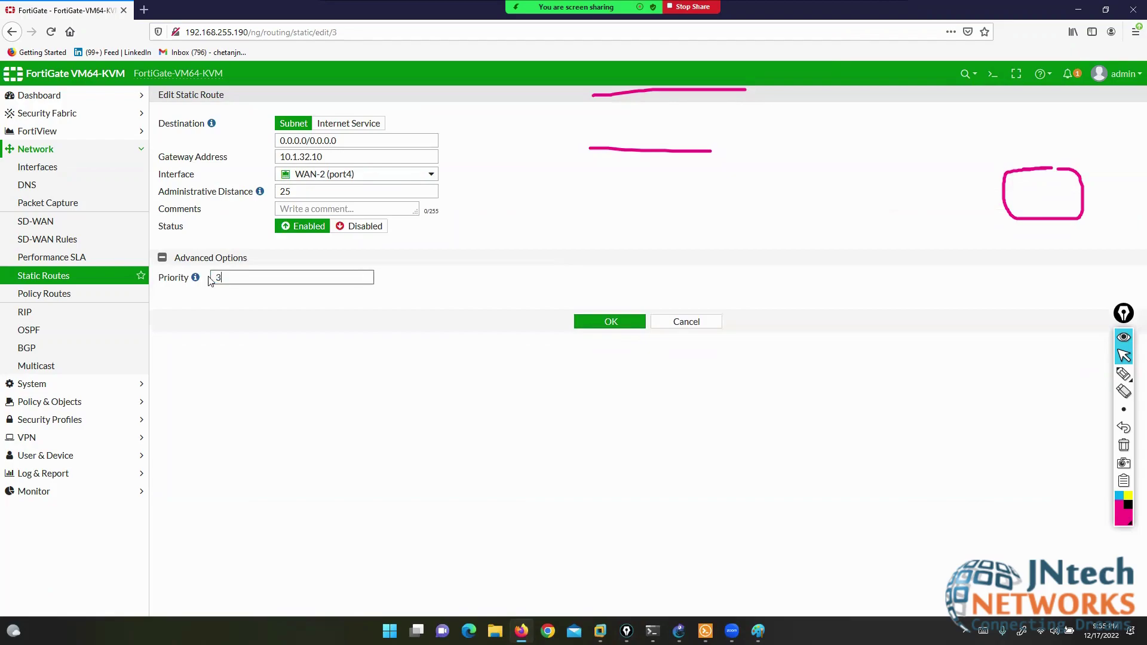
click(610, 333)
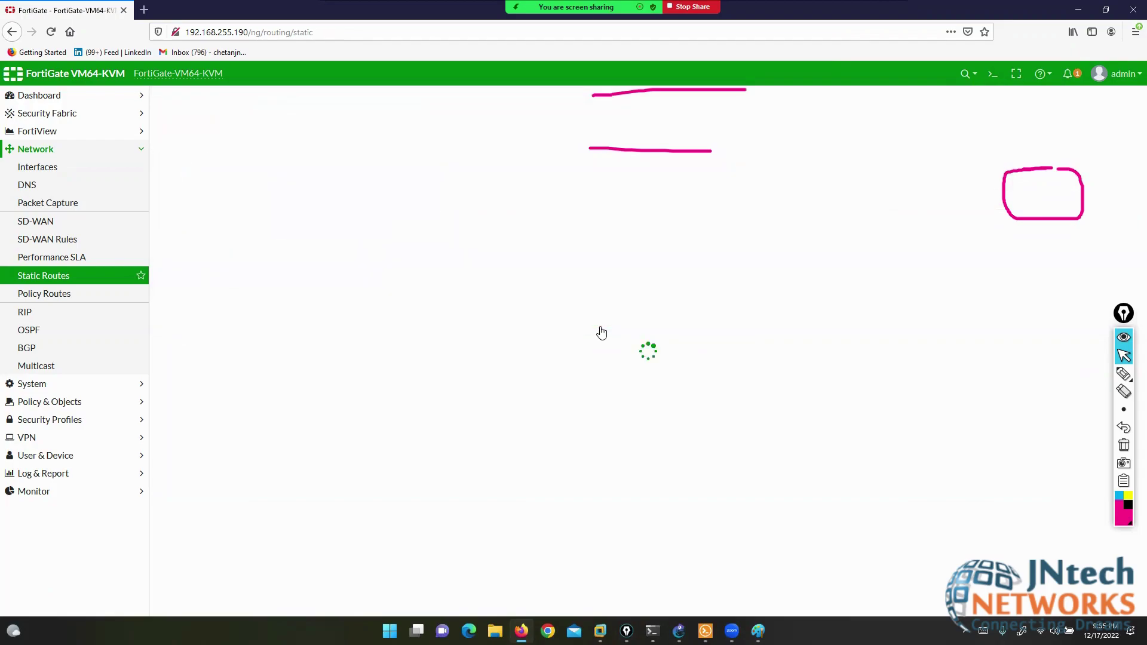
click(1122, 374)
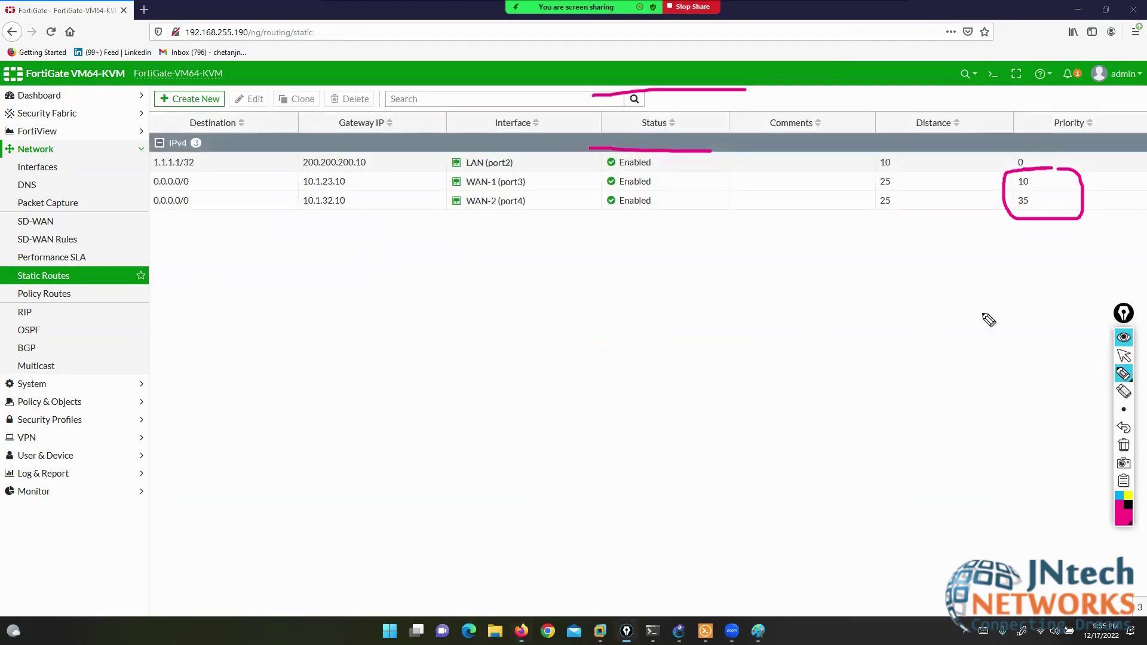
mouse_move(895, 169)
mouse_down()
mouse_move(871, 171)
mouse_move(888, 217)
mouse_move(917, 179)
mouse_move(878, 169)
mouse_up()
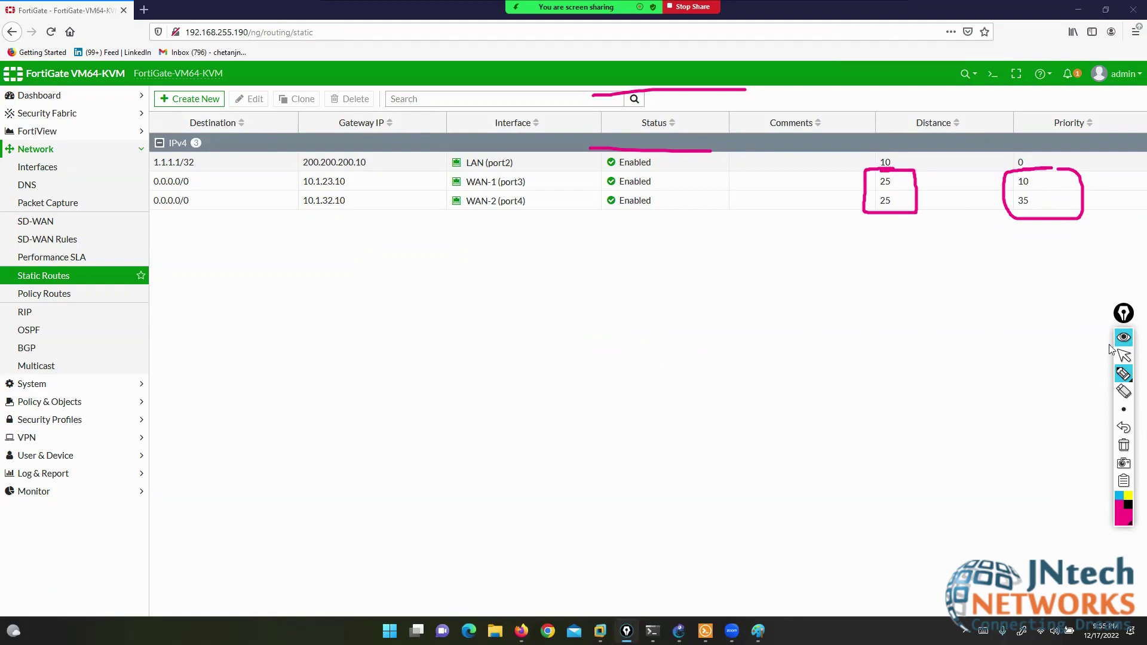
click(1124, 356)
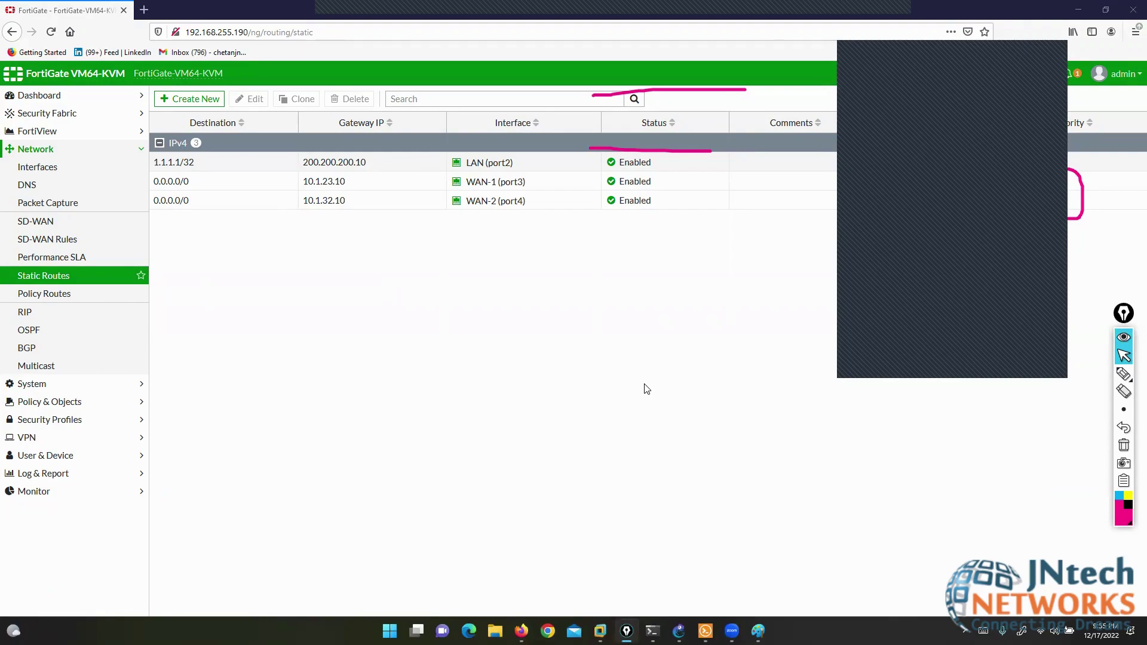
- Clear all annotation marks from the FortiGate static routes screen
key(super+d)
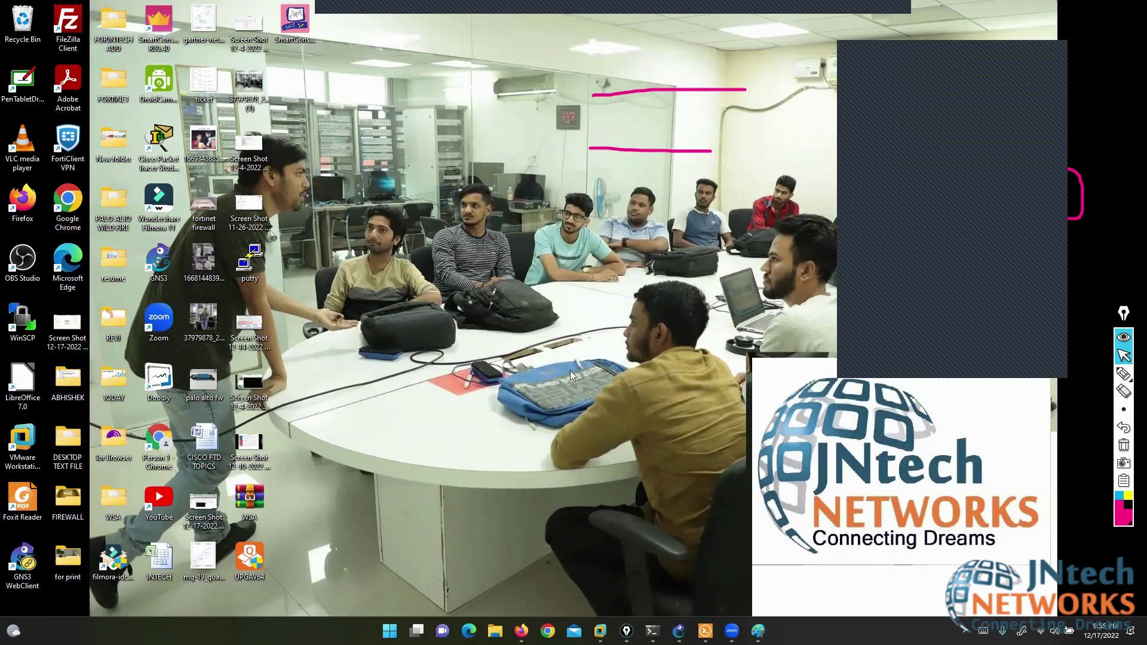
key(super+d)
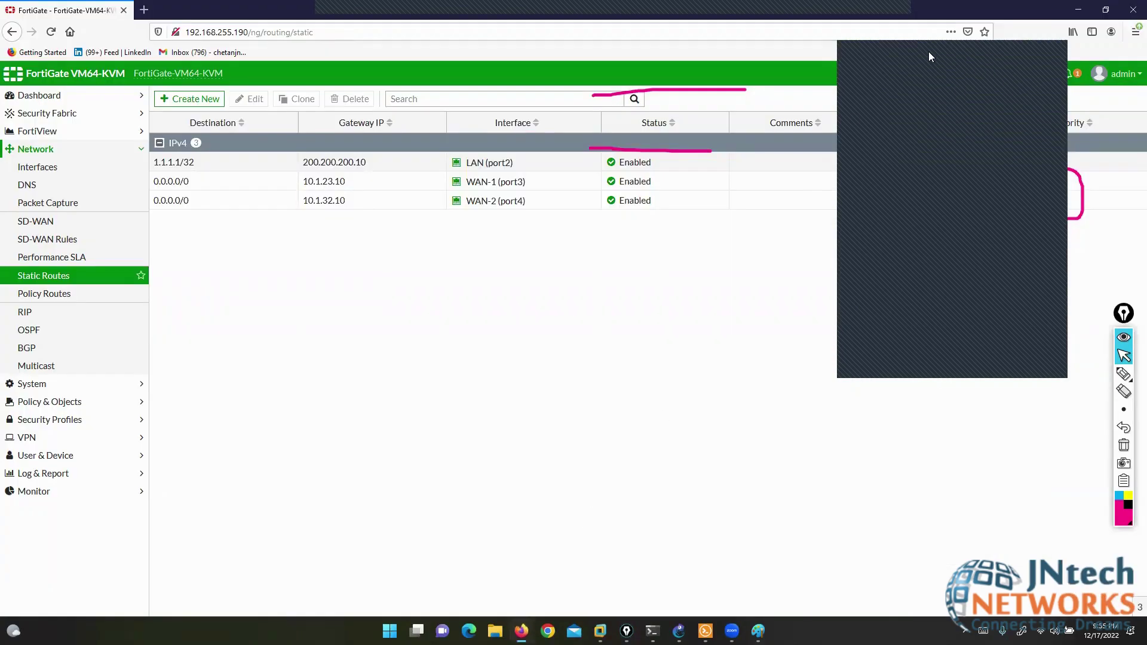
click(1123, 446)
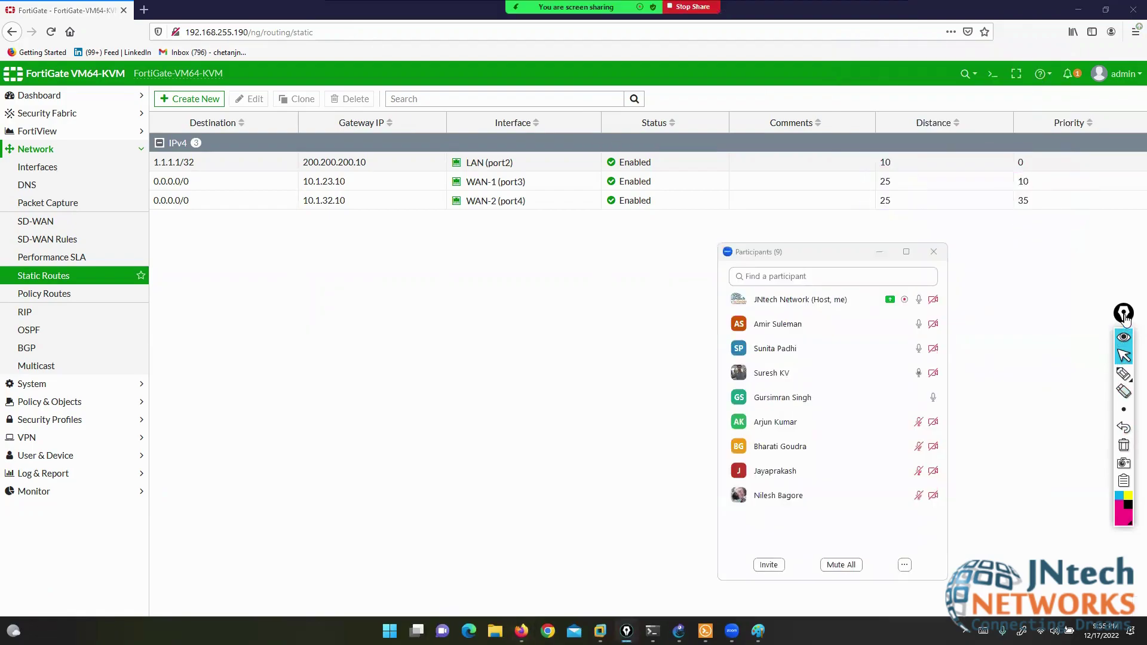
drag(1123, 313, 1127, 274)
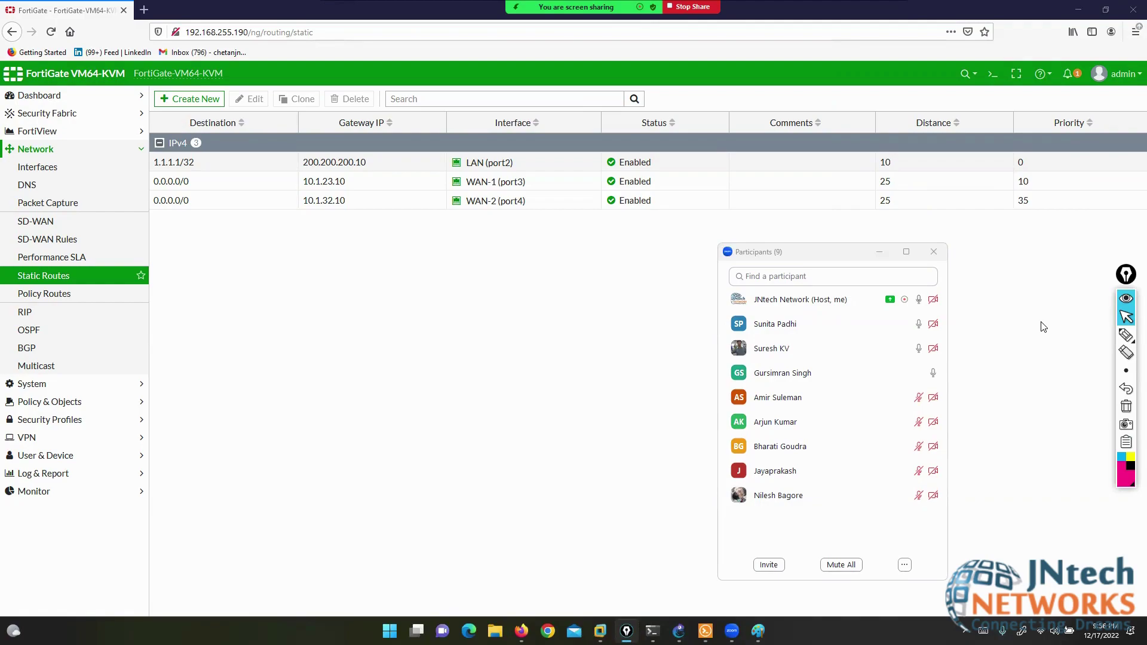
- End the meeting's screen share from the Windows desktop
key(super+d)
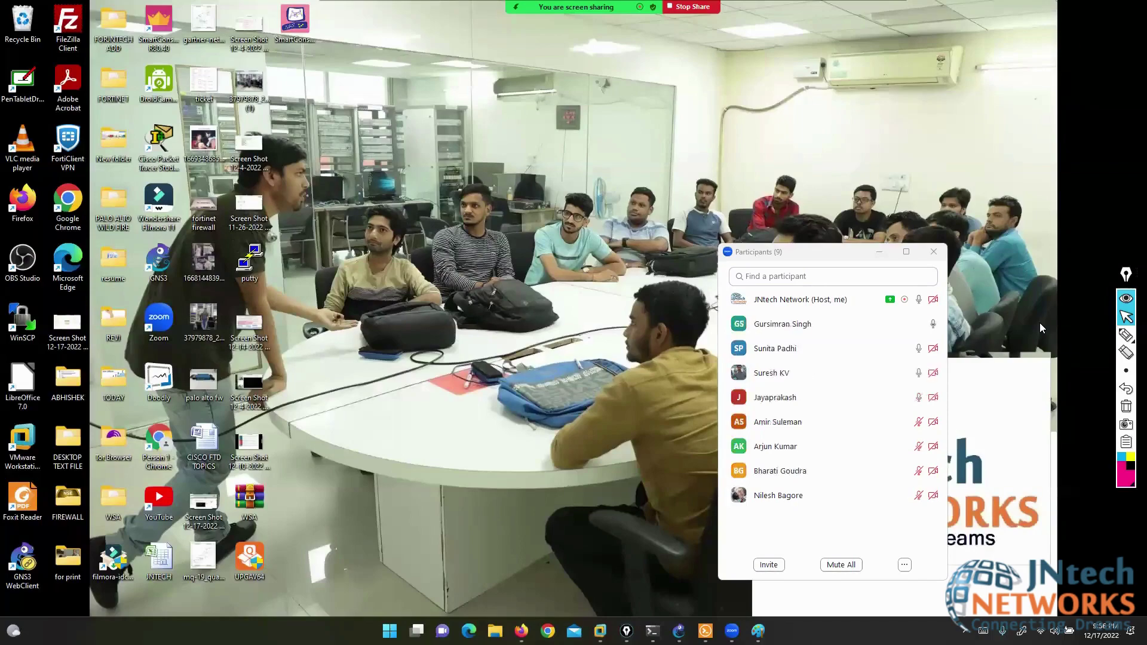
key(super+d)
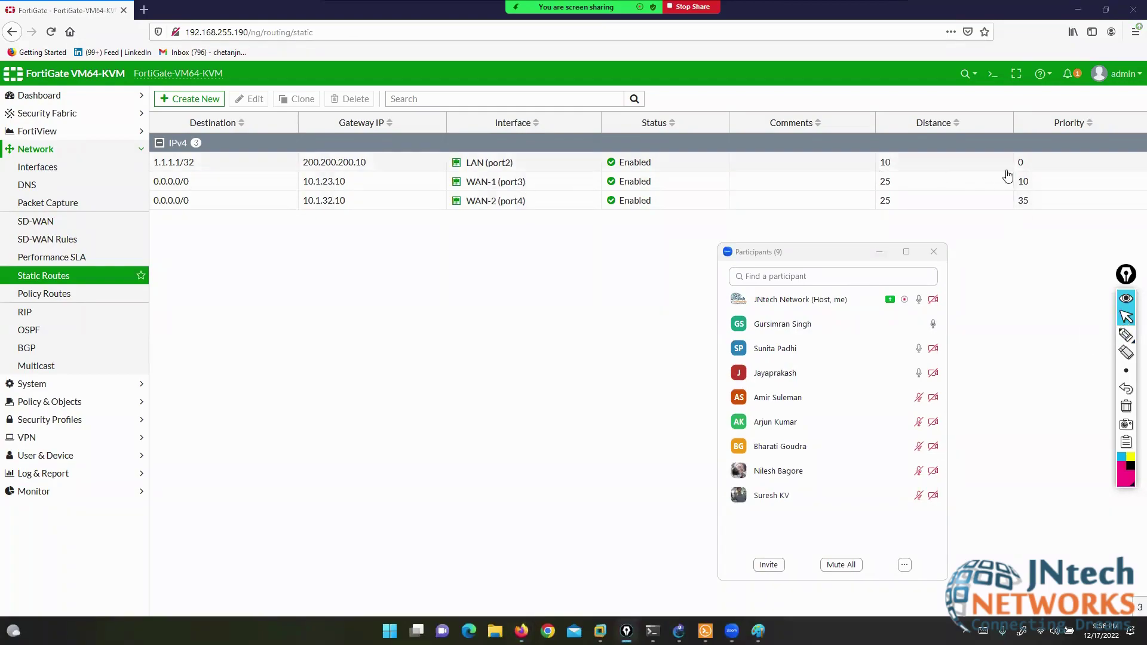
key(super+d)
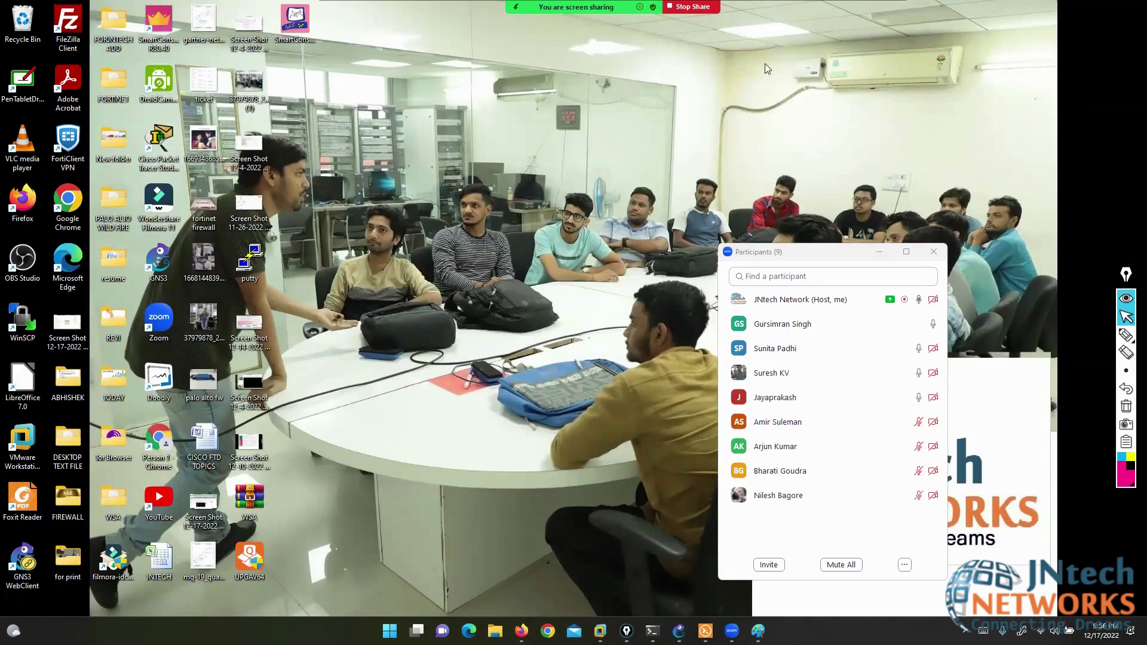
click(692, 6)
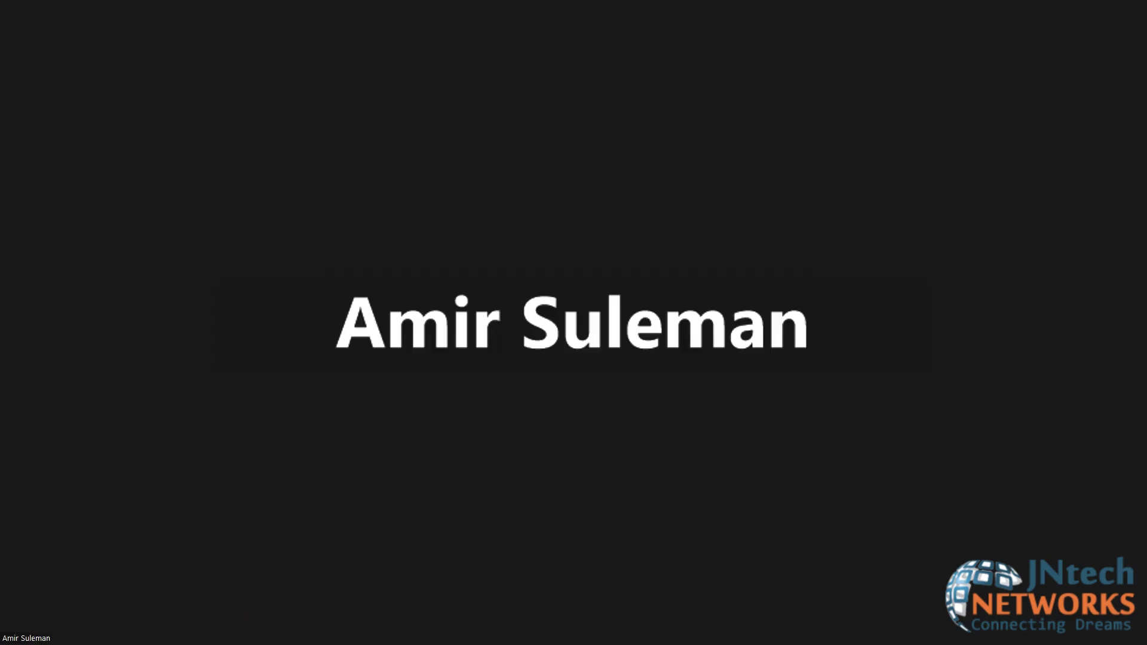